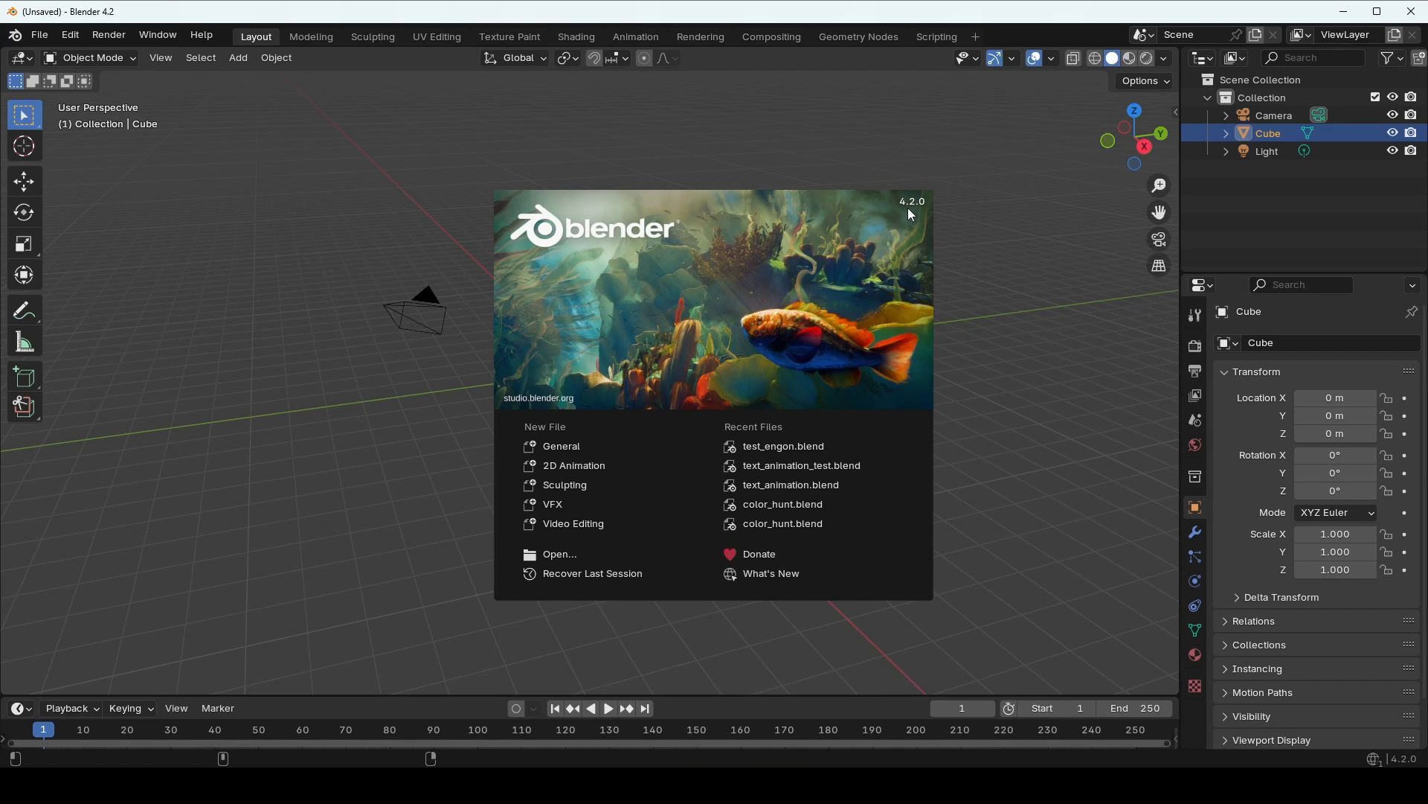
- Start a new General file and delete the default cube from the scene
{"action": "left_click", "coordinate": [588, 444]}
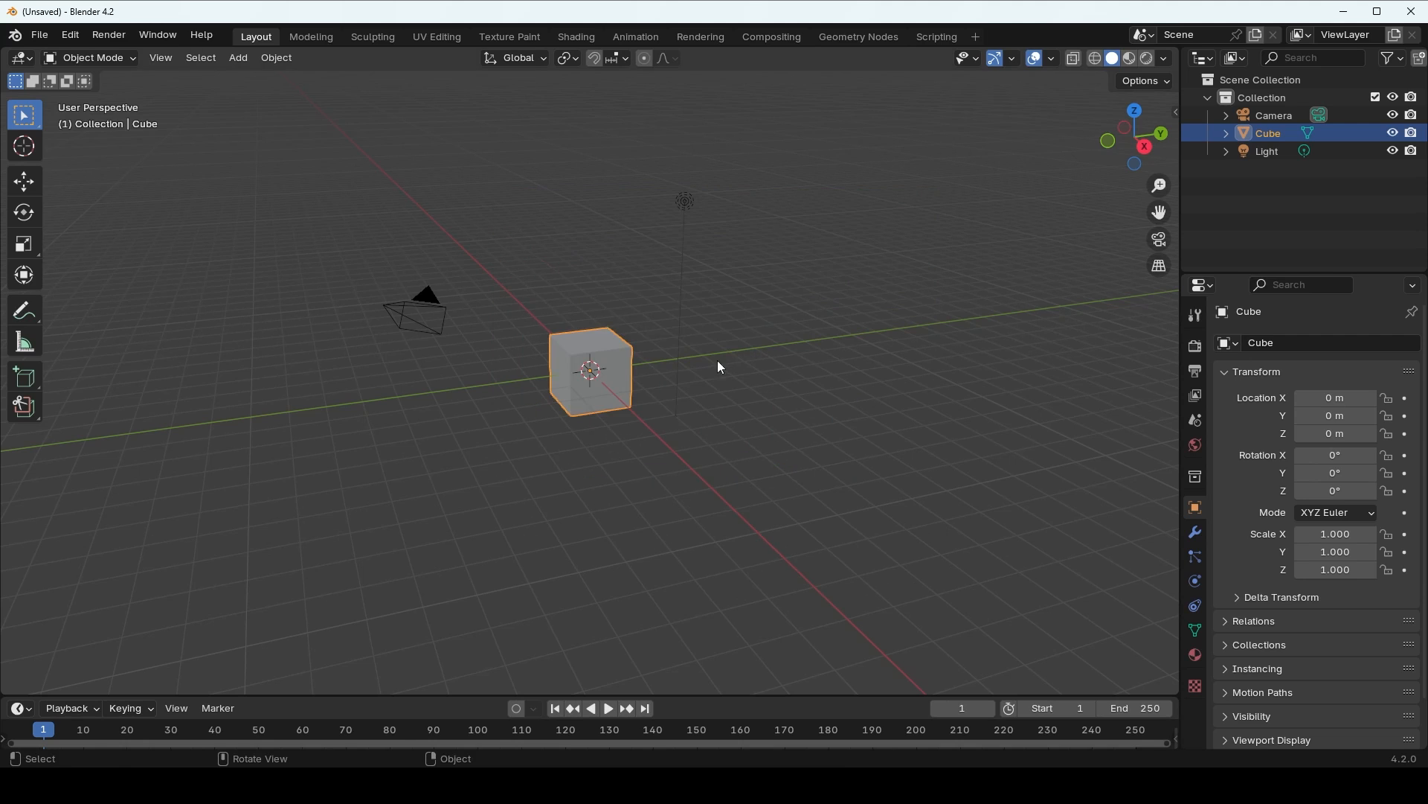
{"action": "scroll", "coordinate": [633, 409], "scroll_direction": "up", "scroll_amount": 2}
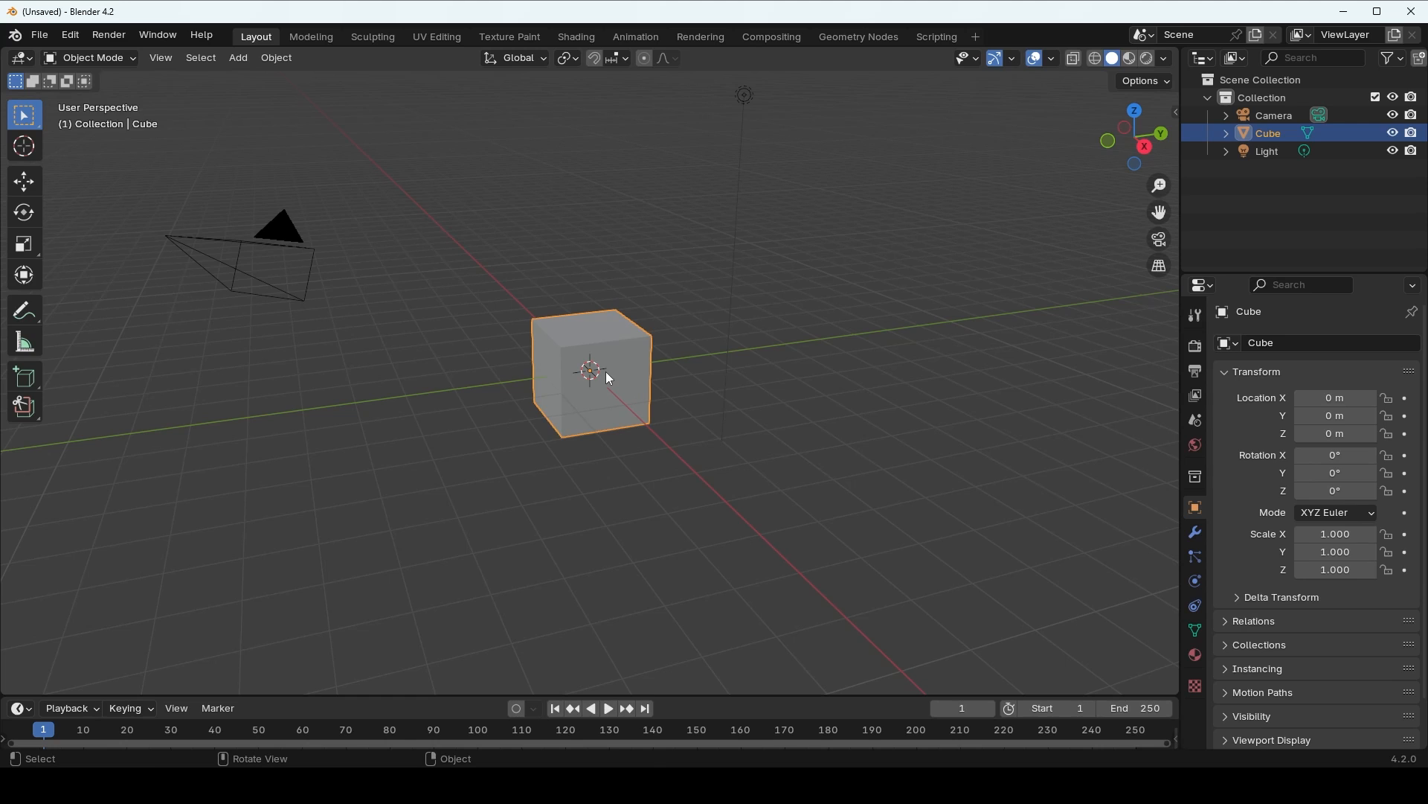
{"action": "key", "text": "Delete"}
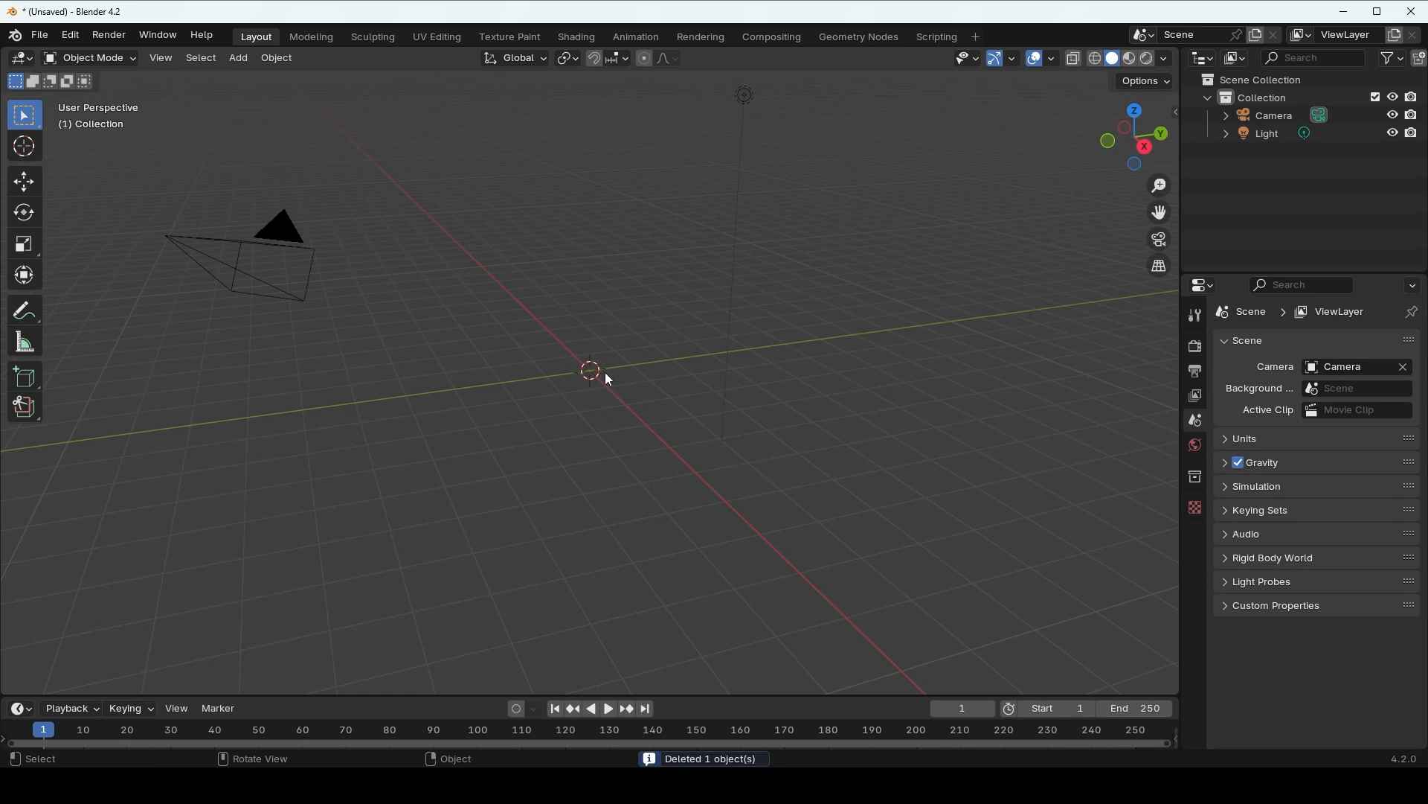
- Add a text object at the scene's origin
{"action": "scroll", "coordinate": [605, 372], "scroll_direction": "down", "scroll_amount": 2}
{"action": "key", "text": "shift+a"}
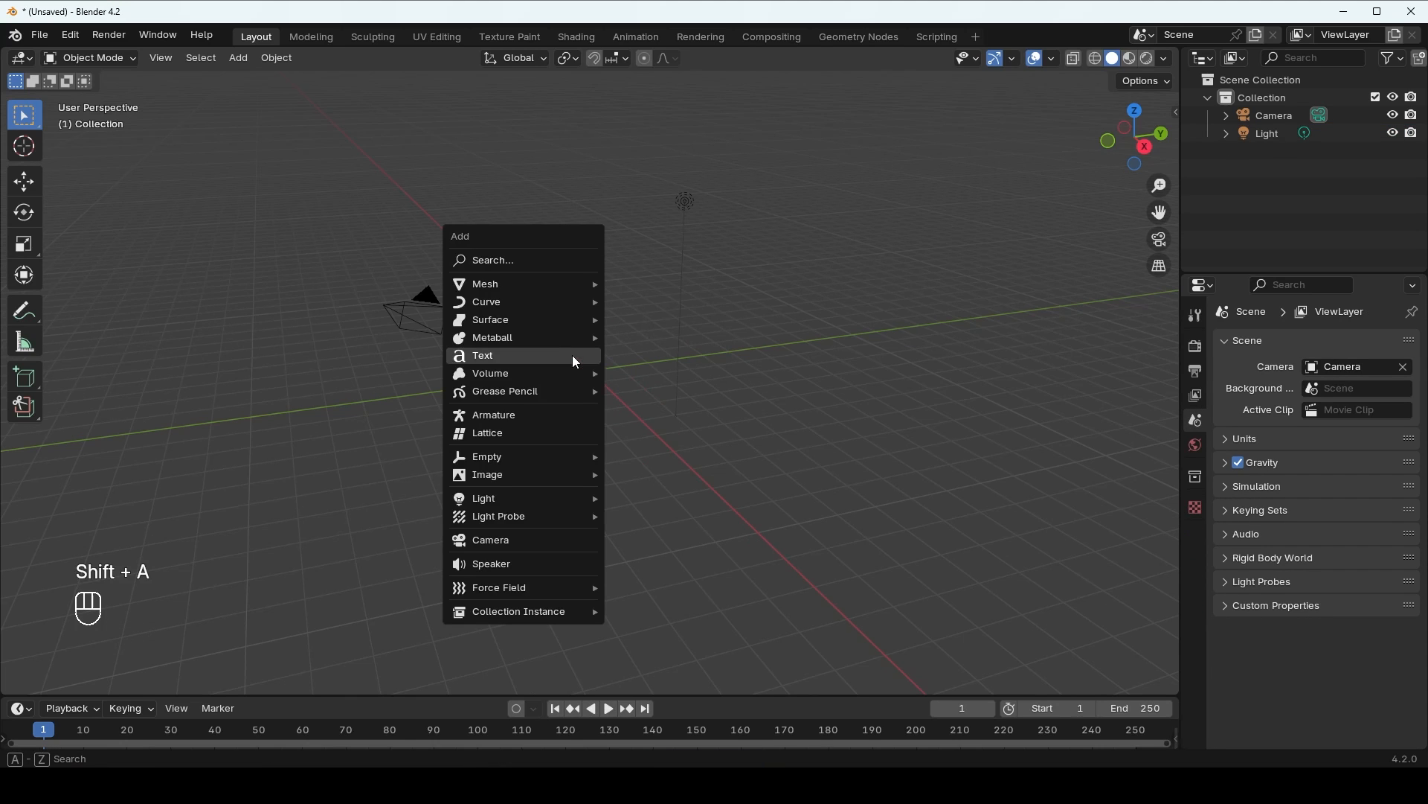
{"action": "left_click", "coordinate": [524, 355]}
{"action": "scroll", "coordinate": [670, 419], "scroll_direction": "up", "scroll_amount": 3}
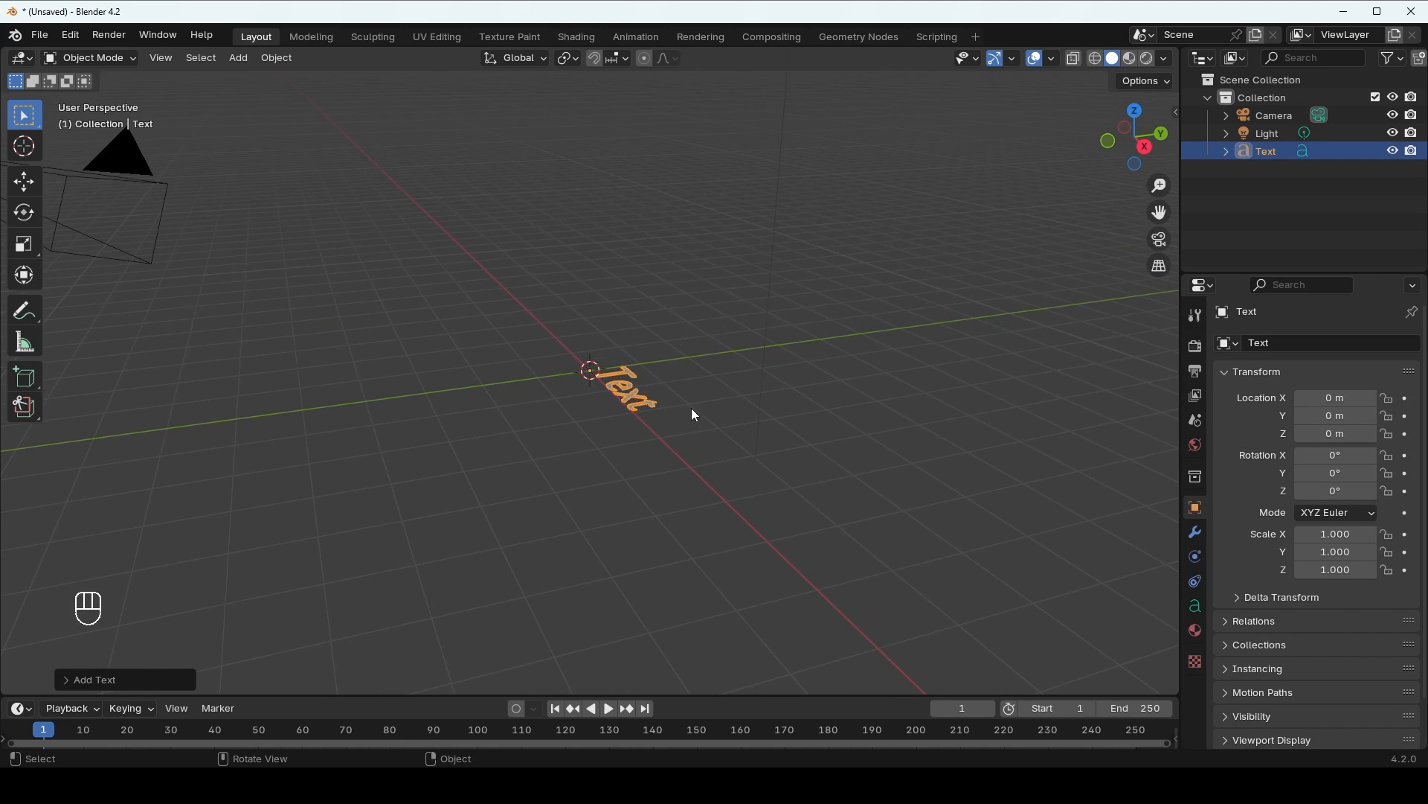
- Rotate the text object 90° about the global X axis so it stands upright
{"action": "key", "text": "r"}
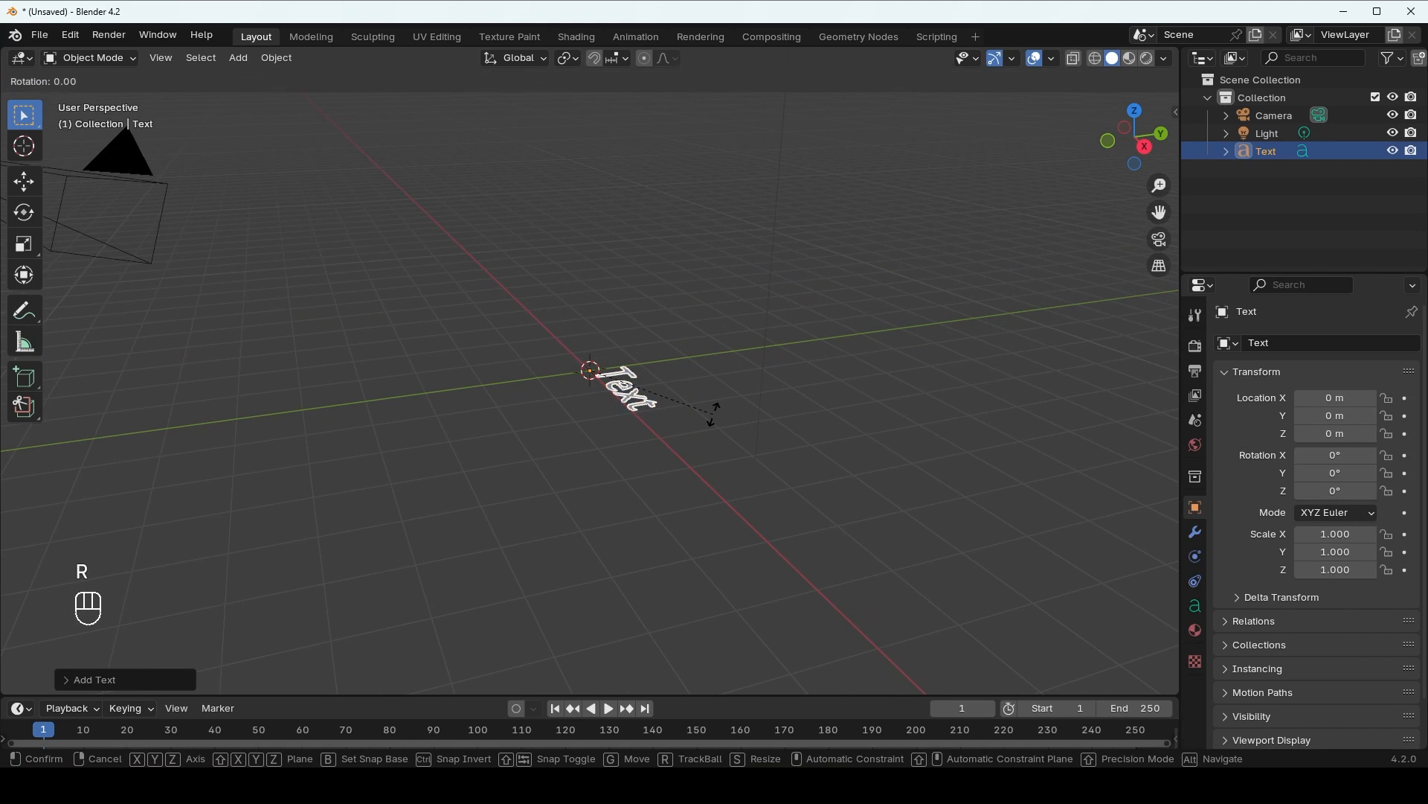
{"action": "key", "text": "x"}
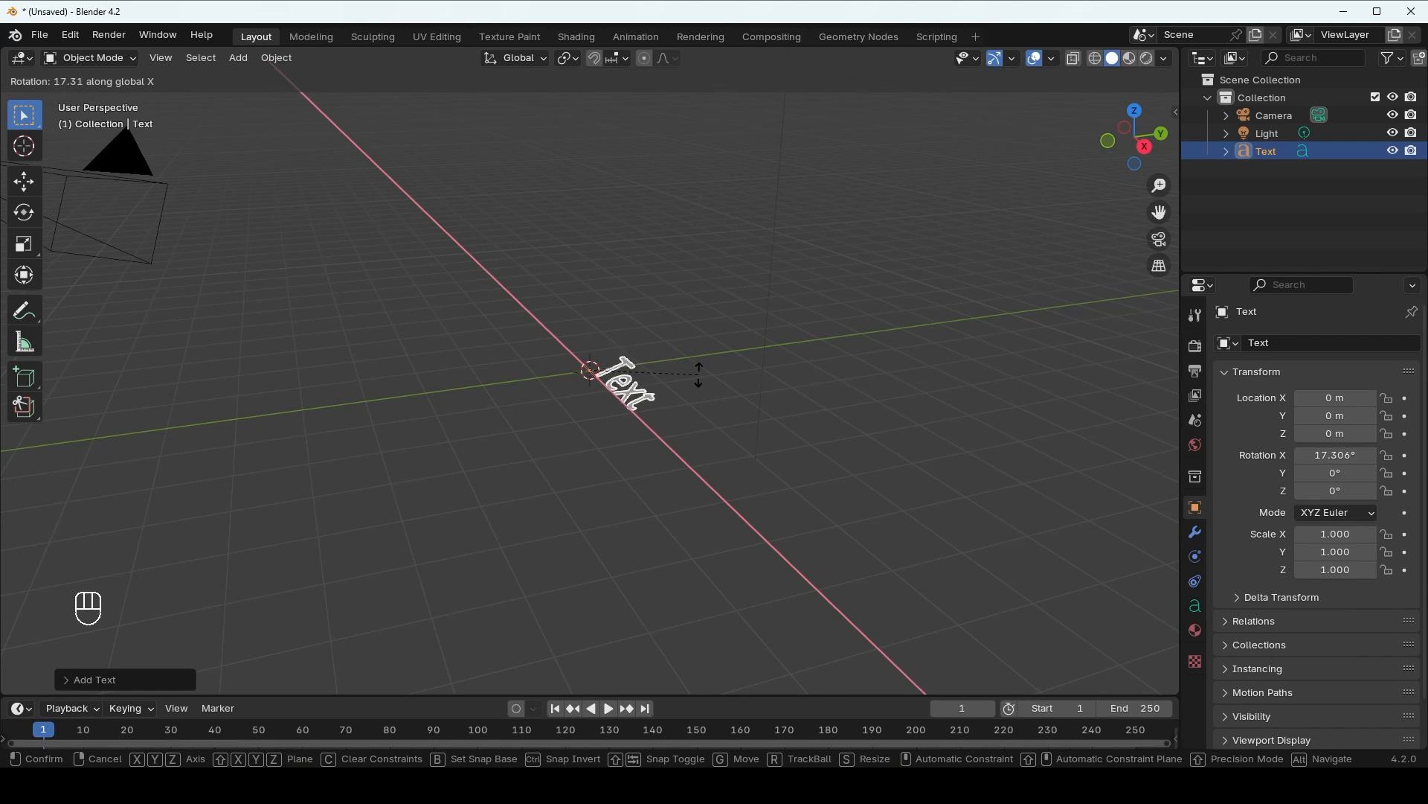
{"action": "type", "text": "90"}
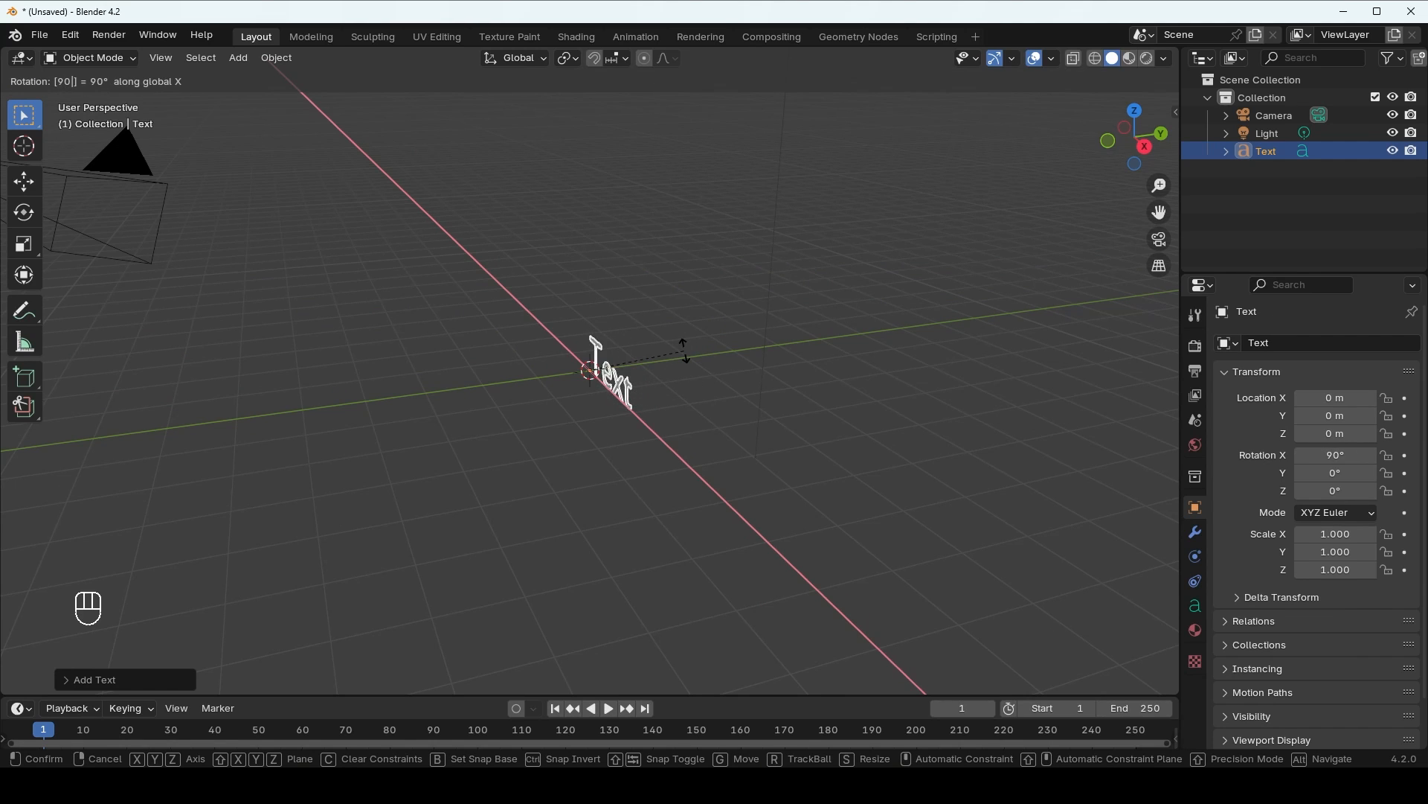
{"action": "key", "text": "Return"}
{"action": "scroll", "coordinate": [638, 404], "scroll_direction": "down", "scroll_amount": 3}
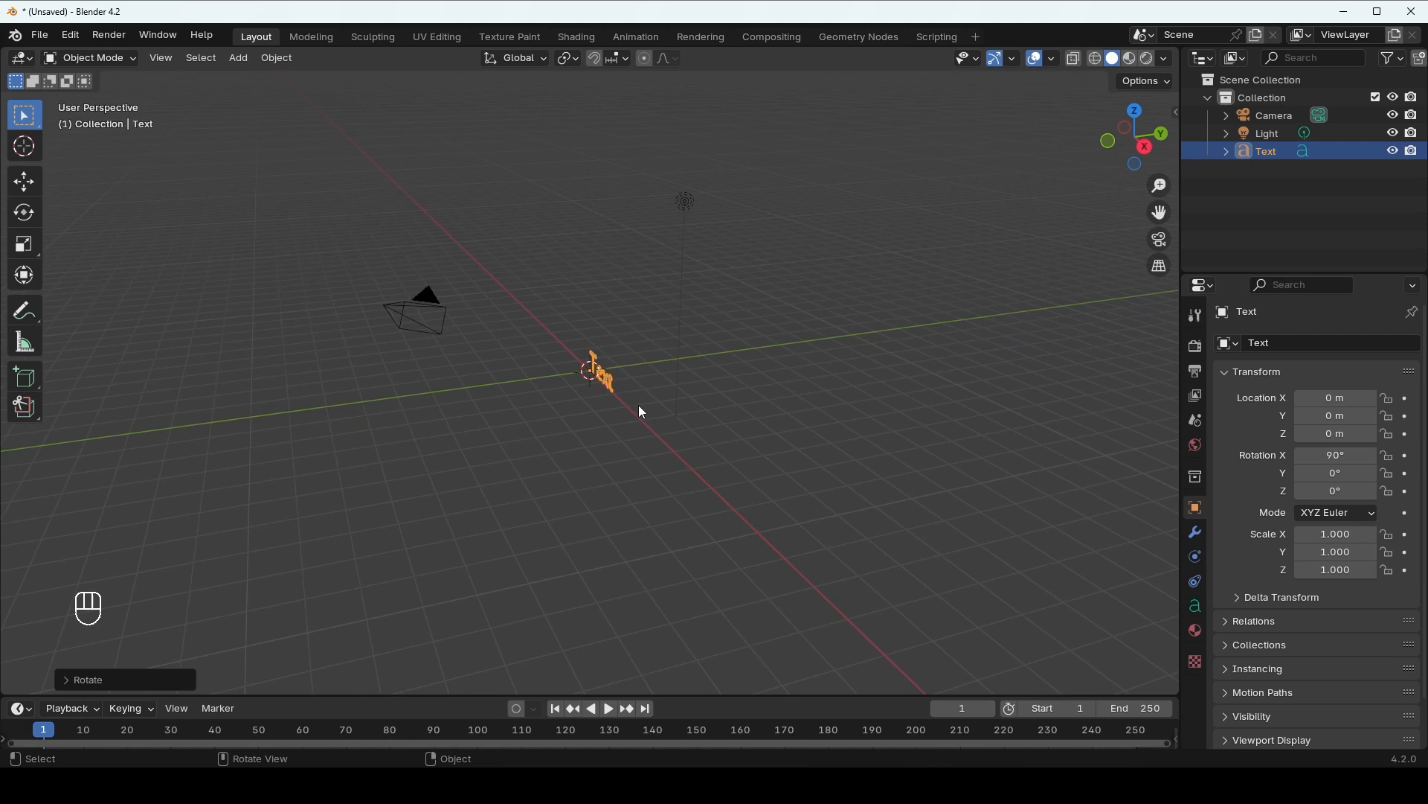
{"action": "scroll", "coordinate": [638, 404], "scroll_direction": "up", "scroll_amount": 8}
{"action": "mouse_move", "coordinate": [677, 402]}
{"action": "middle_mouse_down", "text": "shift"}
{"action": "mouse_move", "coordinate": [600, 404]}
{"action": "mouse_move", "coordinate": [730, 393]}
{"action": "mouse_move", "coordinate": [669, 403]}
{"action": "middle_mouse_up", "text": "shift"}
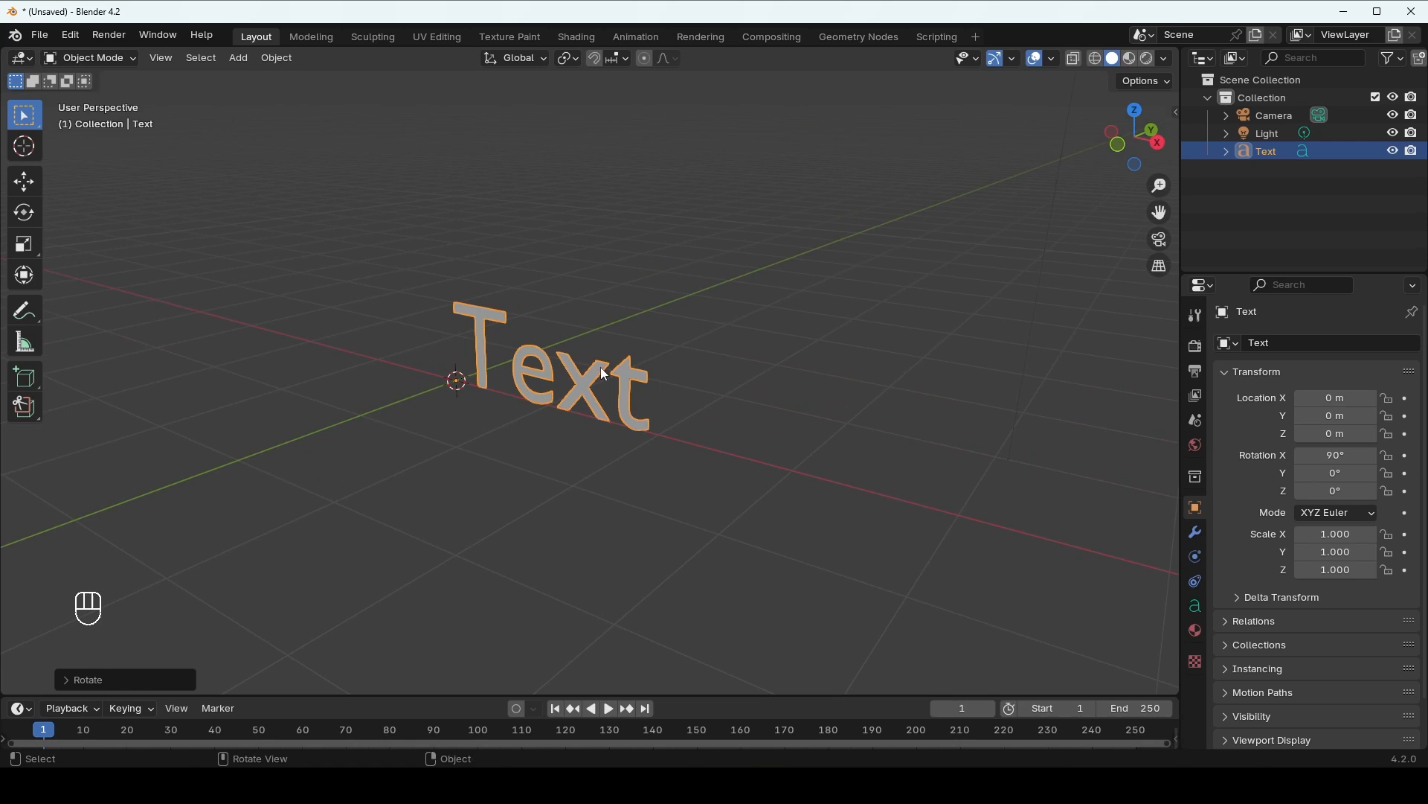
- Enter Edit Mode on the text object and erase its default wording
{"action": "key", "text": "Tab"}
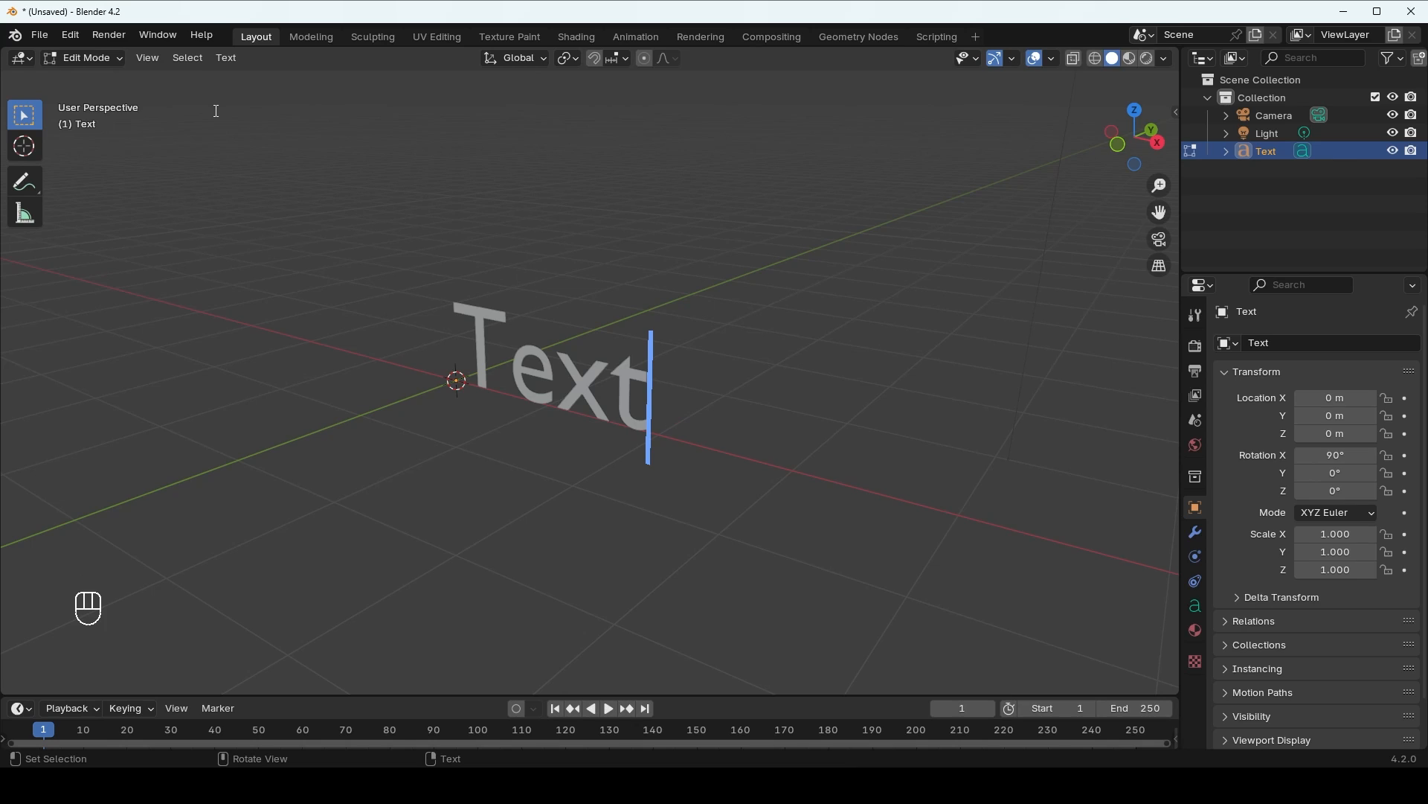
{"action": "key", "text": "BackSpace"}
{"action": "key", "text": "BackSpace"}
{"action": "key", "text": "BackSpace"}
{"action": "key", "text": "BackSpace"}
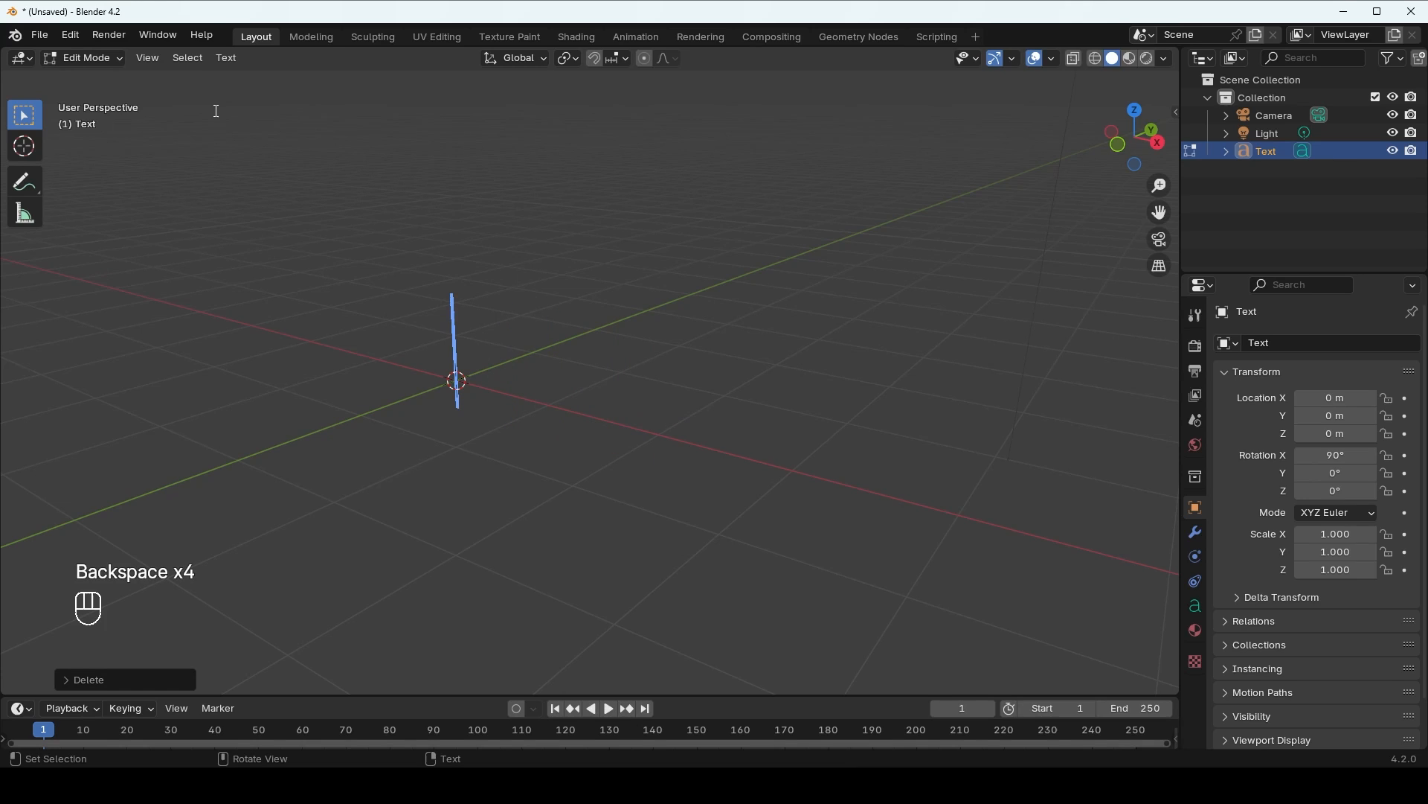
{"action": "type", "text": "asdsd"}
{"action": "key", "text": "BackSpace"}
{"action": "key", "text": "BackSpace"}
{"action": "key", "text": "BackSpace"}
{"action": "key", "text": "BackSpace"}
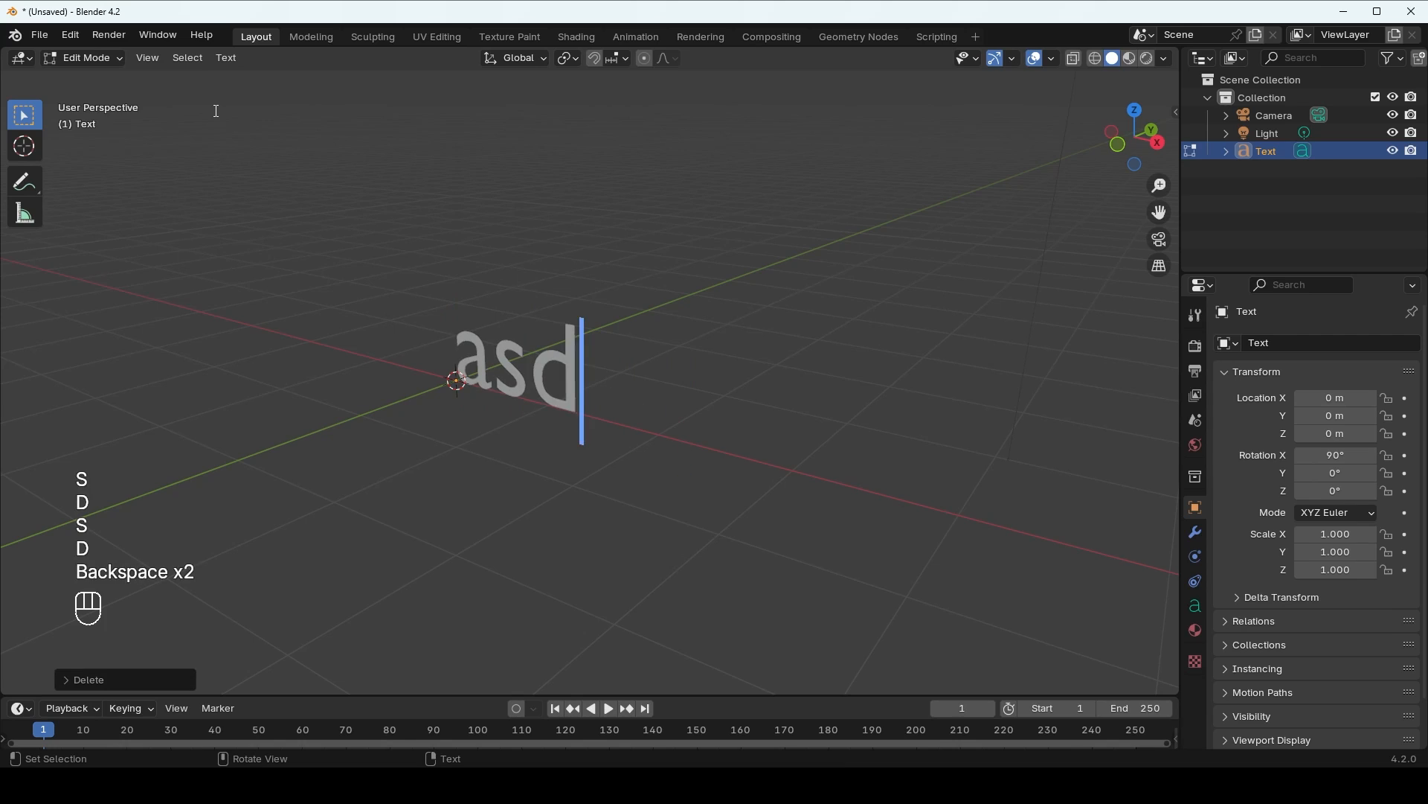
{"action": "key", "text": "BackSpace"}
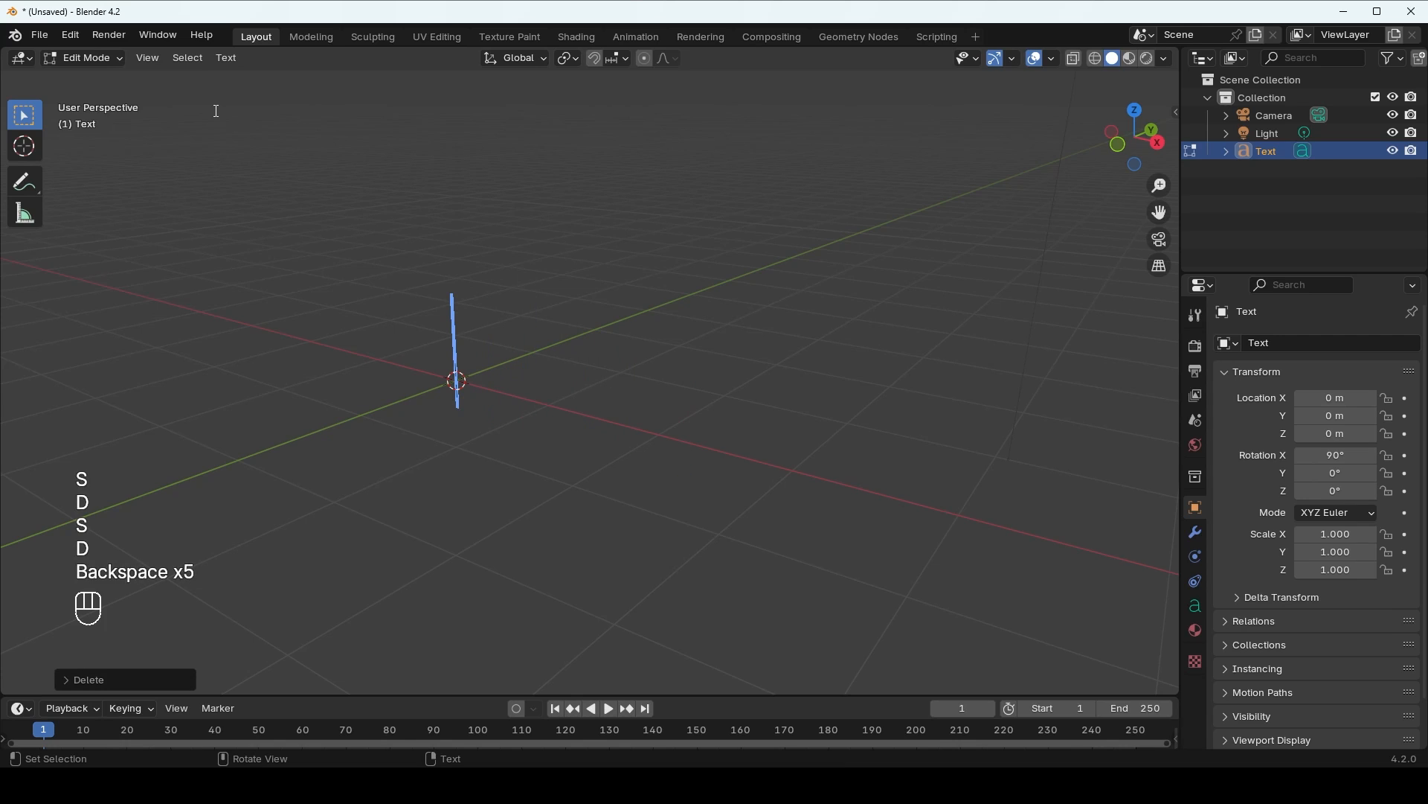
- Enter "blender" as the wording of the text object
{"action": "type", "text": "blender"}
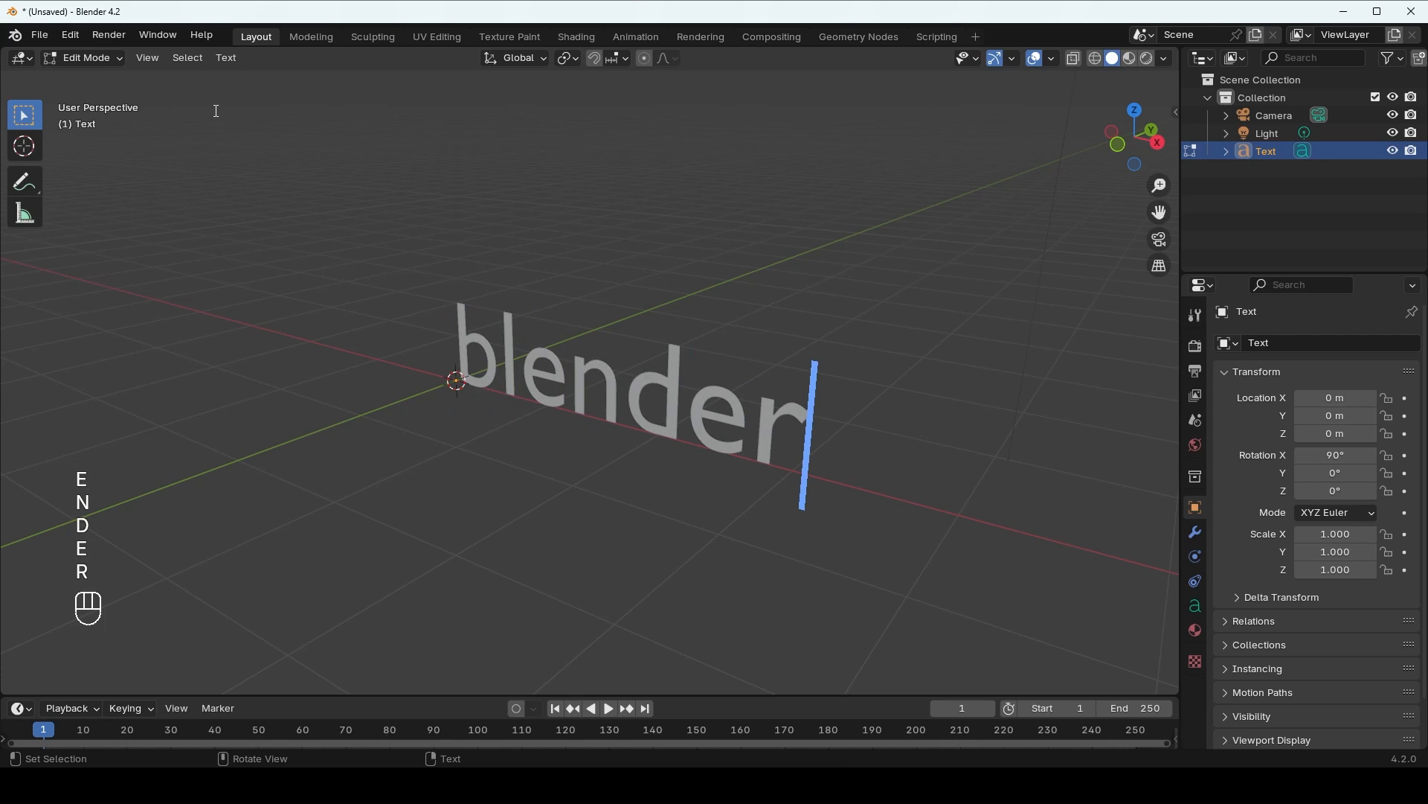
{"action": "scroll", "coordinate": [774, 378], "scroll_direction": "down", "scroll_amount": 2}
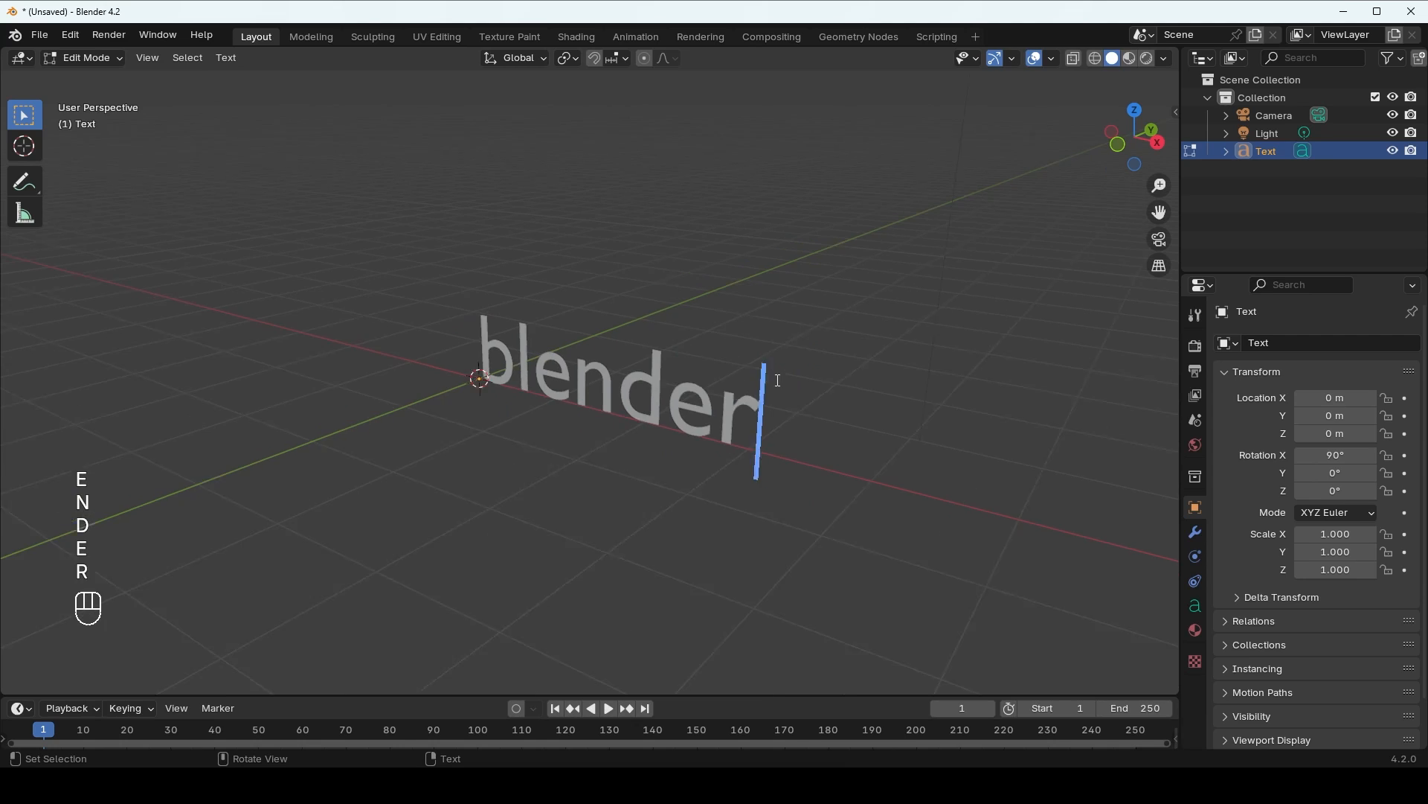
{"action": "scroll", "coordinate": [773, 378], "scroll_direction": "up", "scroll_amount": 2}
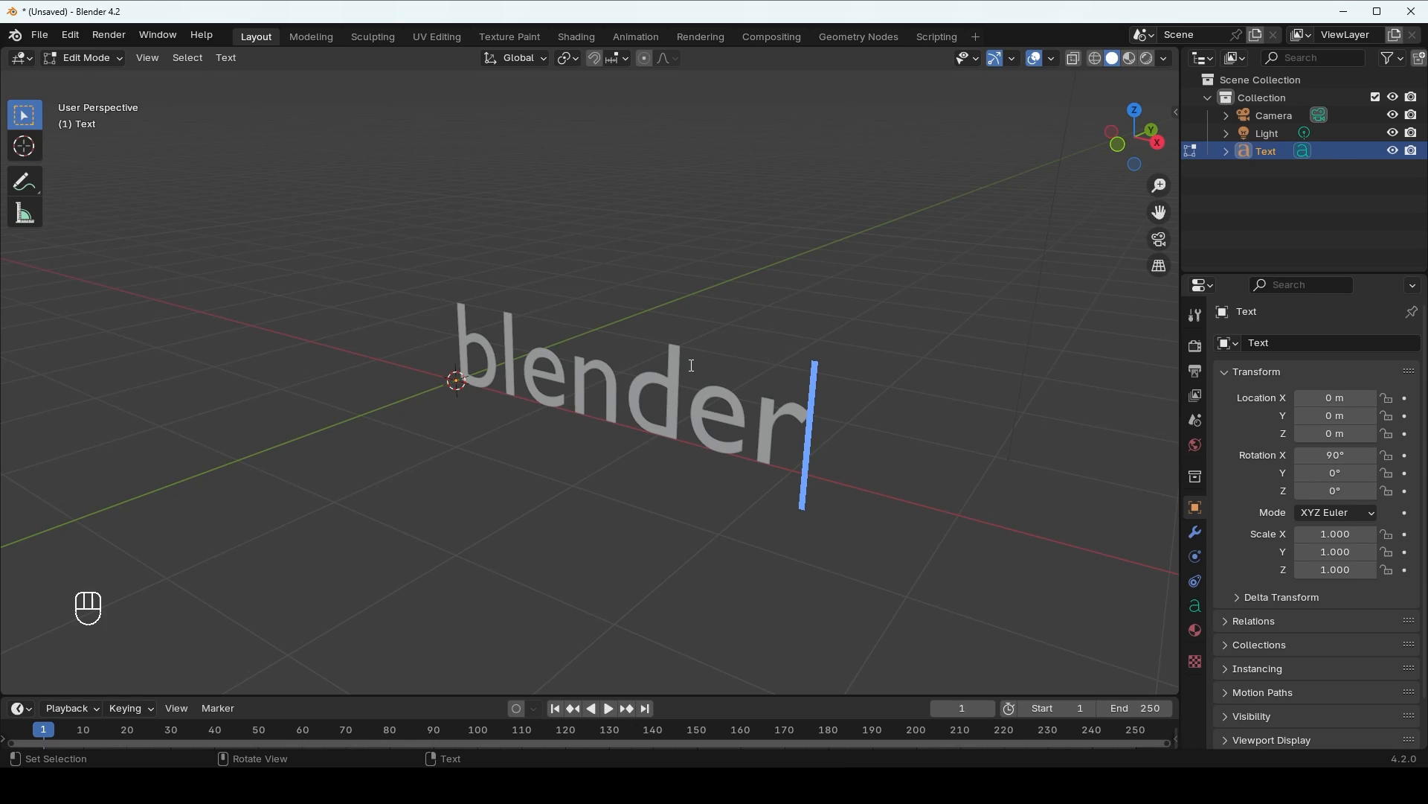
- Select all the characters of the word and convert them to uppercase
{"action": "key", "text": "ctrl+a"}
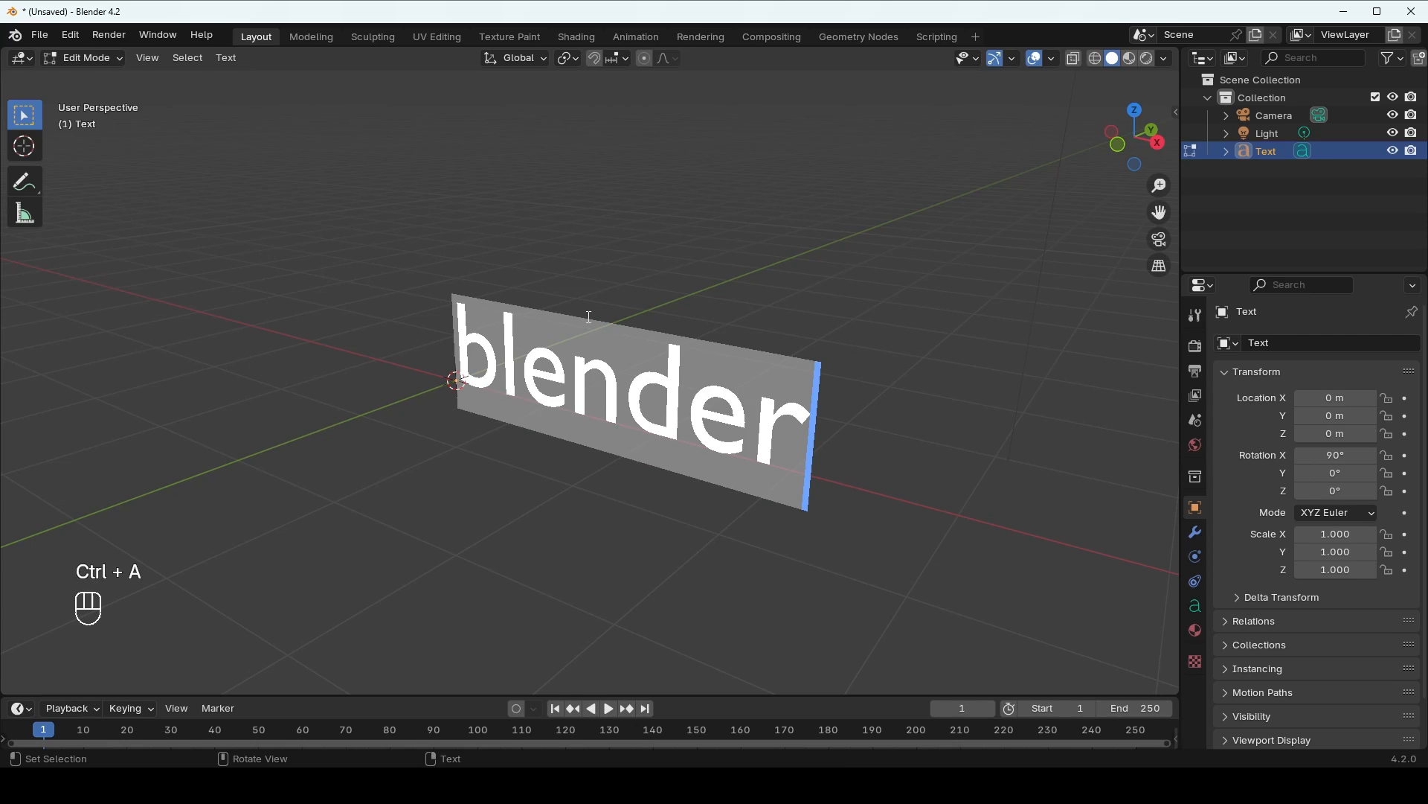
{"action": "right_click", "coordinate": [580, 374]}
{"action": "mouse_move", "coordinate": [518, 457]}
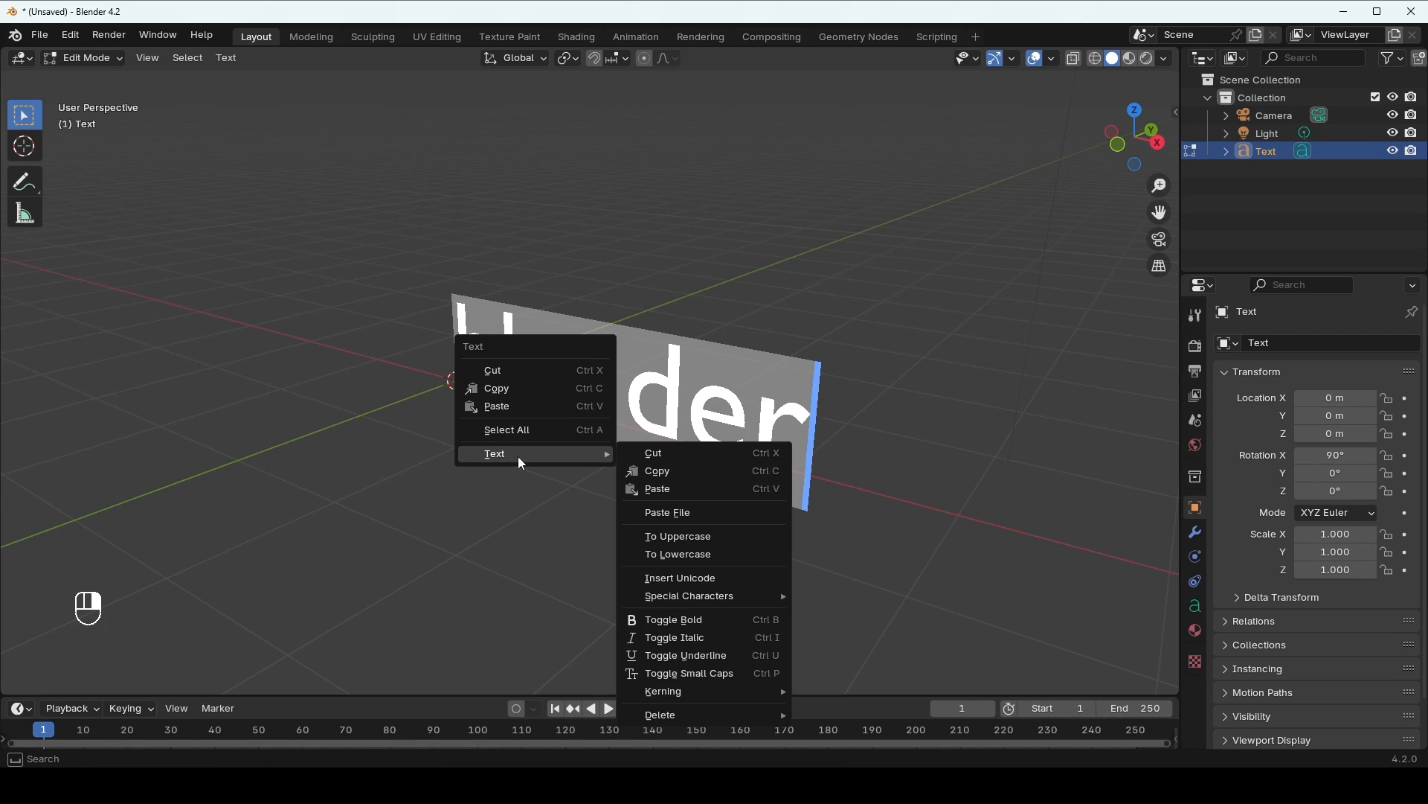
{"action": "left_click", "coordinate": [681, 537]}
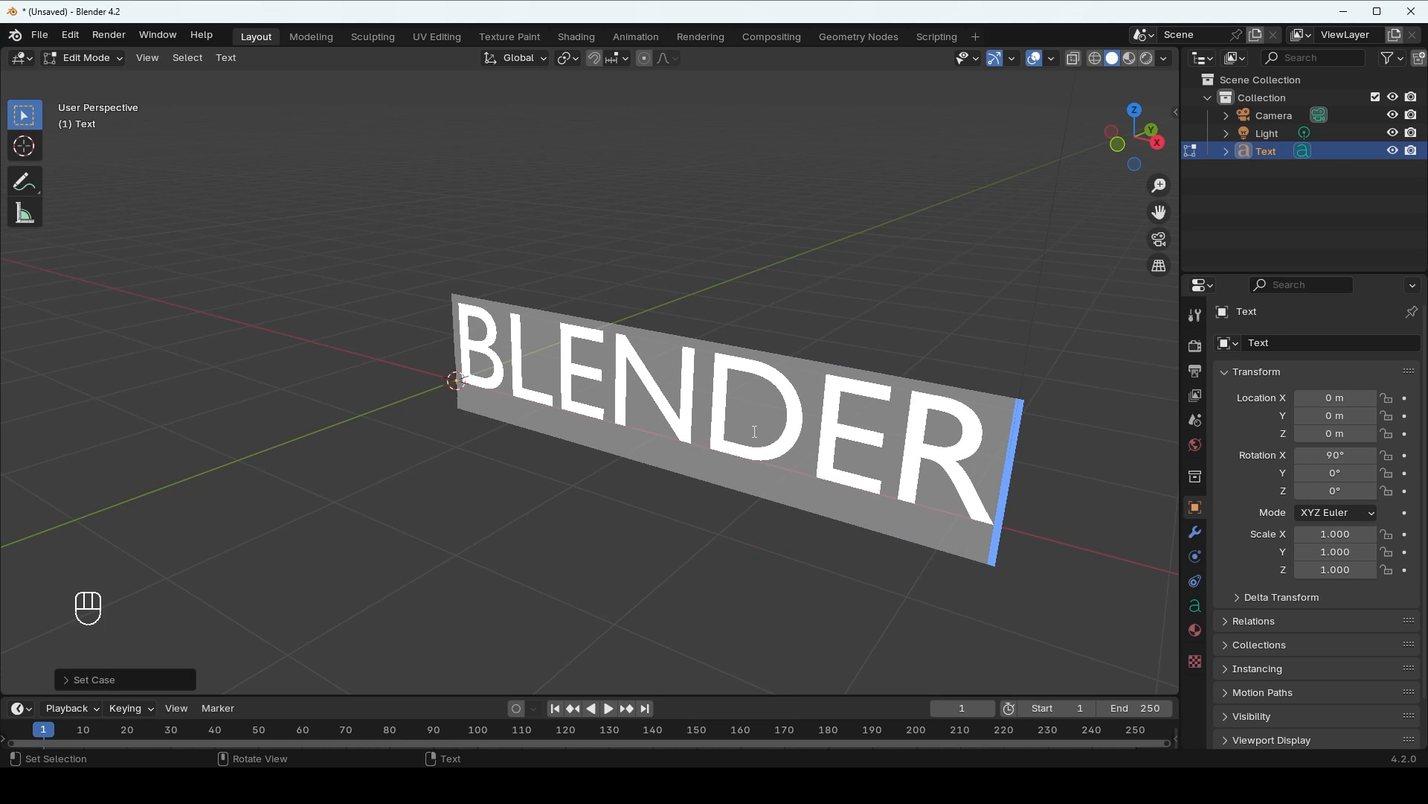
- Convert the selected characters to lowercase
{"action": "scroll", "coordinate": [743, 422], "scroll_direction": "down", "scroll_amount": 1}
{"action": "scroll", "coordinate": [744, 422], "scroll_direction": "up", "scroll_amount": 1}
{"action": "right_click", "coordinate": [626, 346]}
{"action": "mouse_move", "coordinate": [626, 352]}
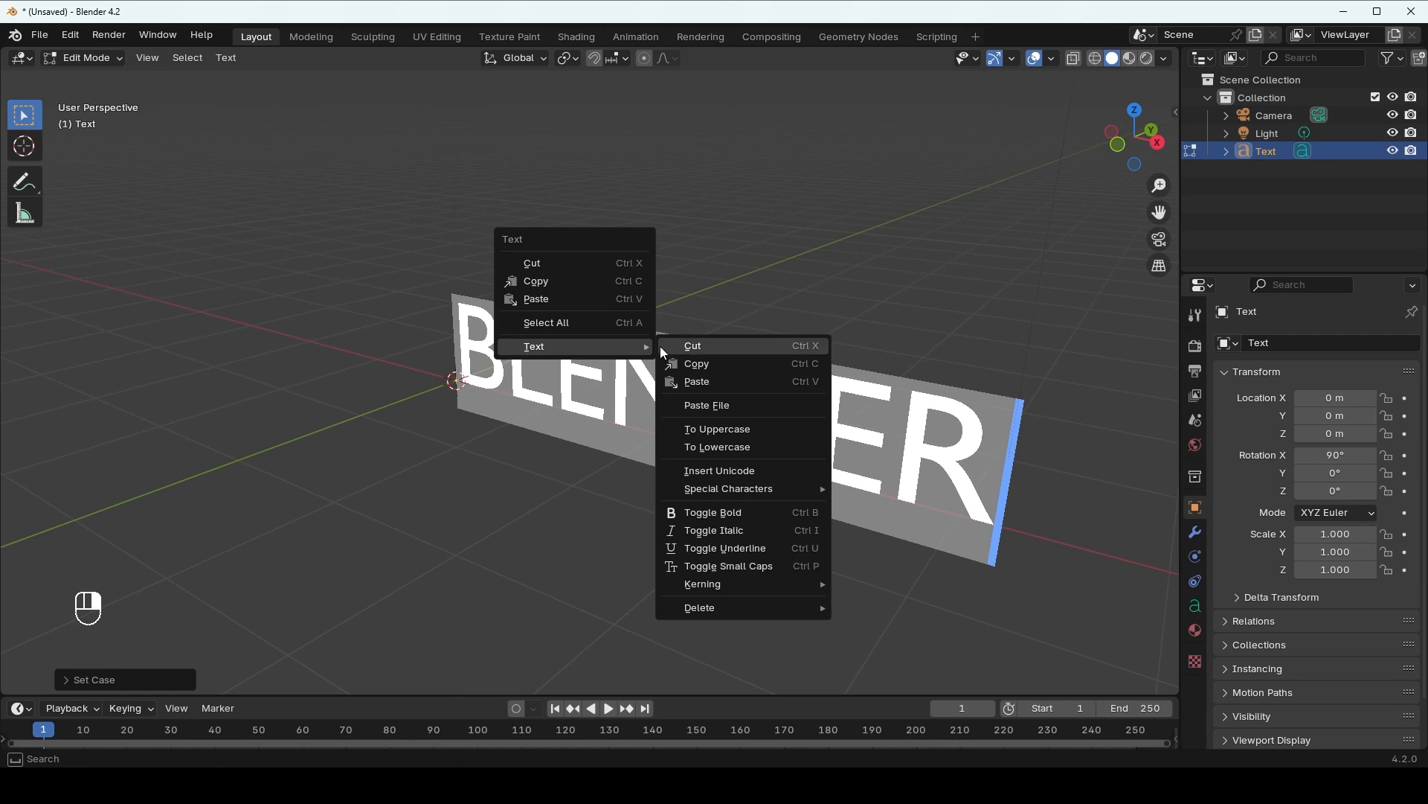
{"action": "left_click", "coordinate": [714, 448]}
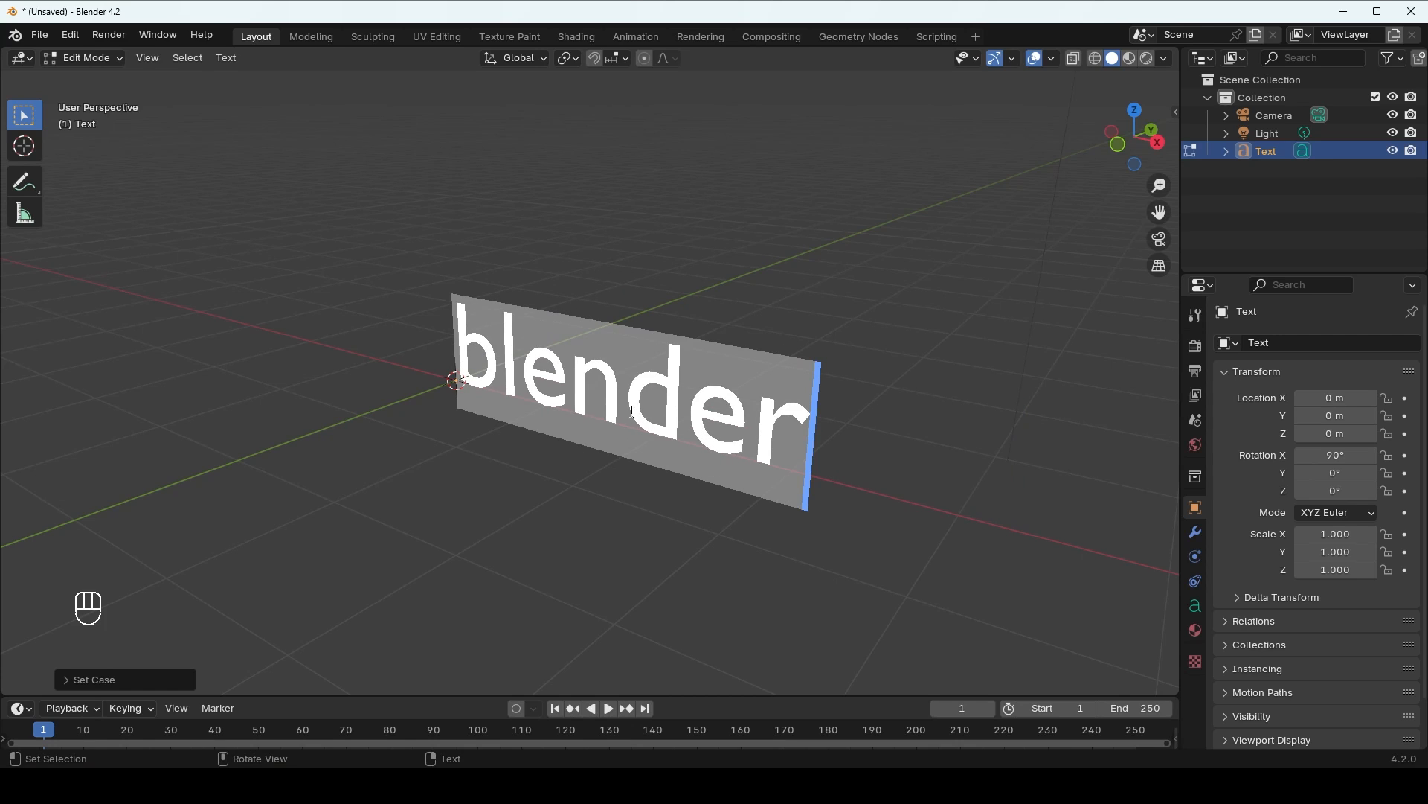
- Convert the selected characters back to uppercase and return to Object Mode
{"action": "right_click", "coordinate": [585, 369]}
{"action": "mouse_move", "coordinate": [586, 375]}
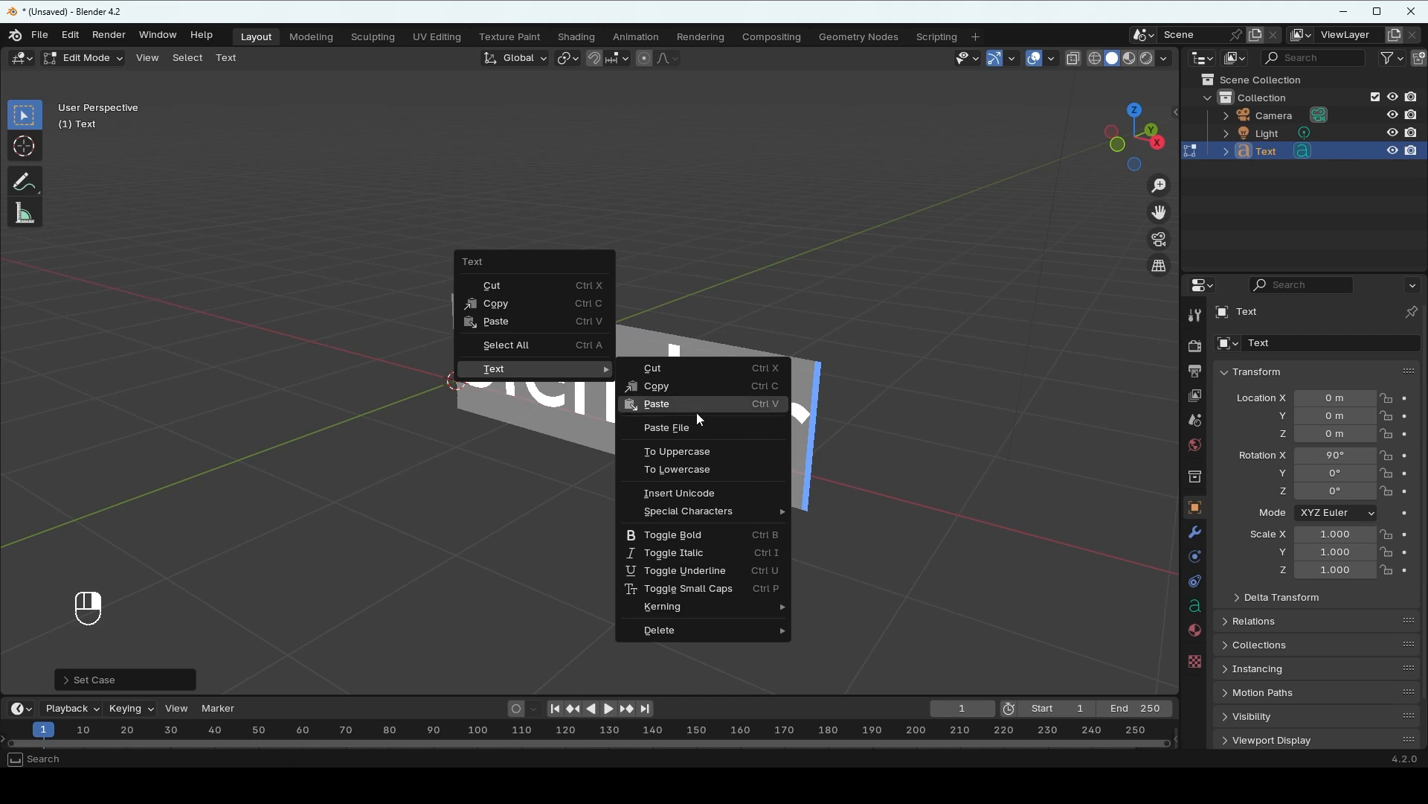
{"action": "left_click", "coordinate": [686, 452]}
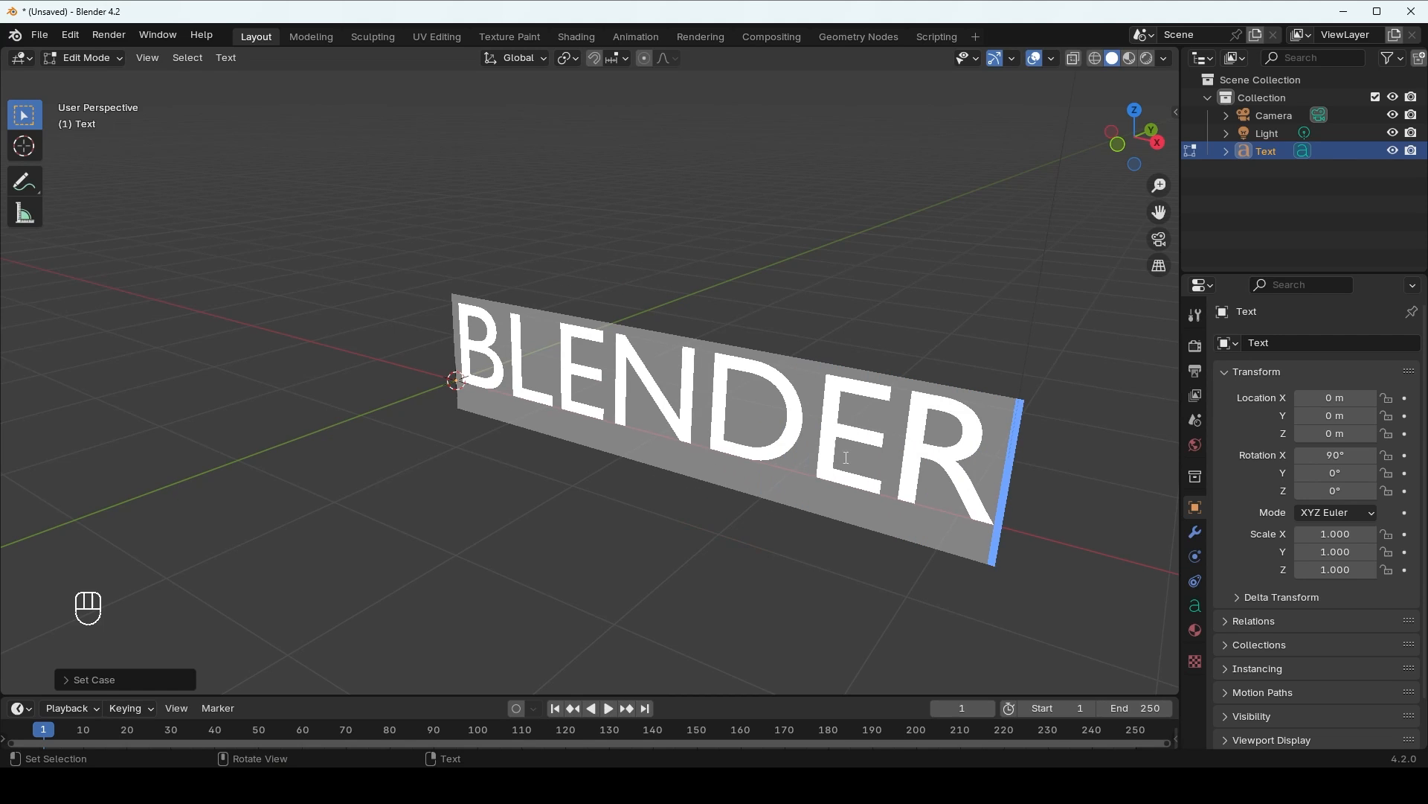
{"action": "middle_click_drag", "start_coordinate": [846, 457], "coordinate": [736, 429], "text": "shift"}
{"action": "key", "text": "ctrl+z"}
{"action": "key", "text": "Tab"}
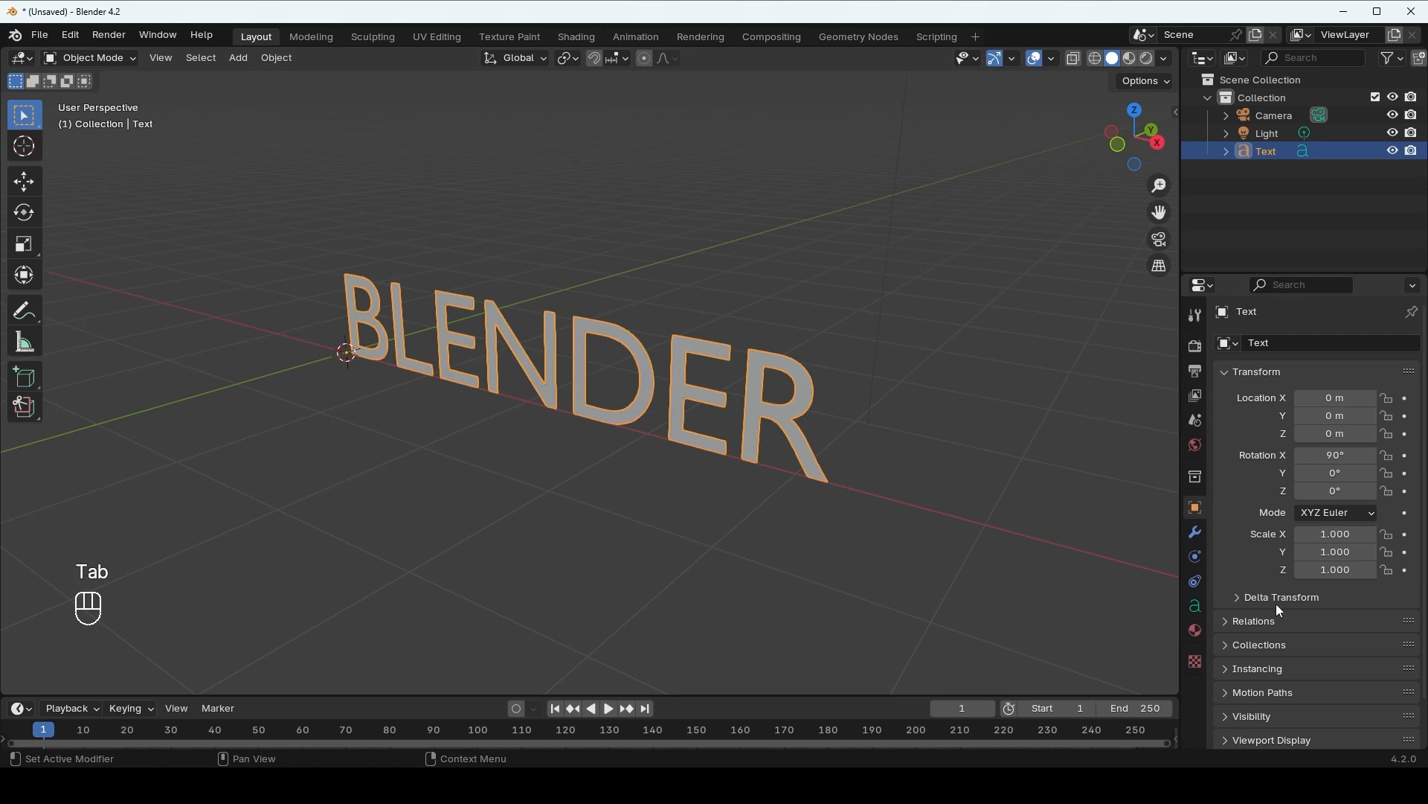
- Load Arial Bold (arialbd.ttf) from the Windows Fonts folder as the text's regular font
{"action": "left_click", "coordinate": [1195, 608]}
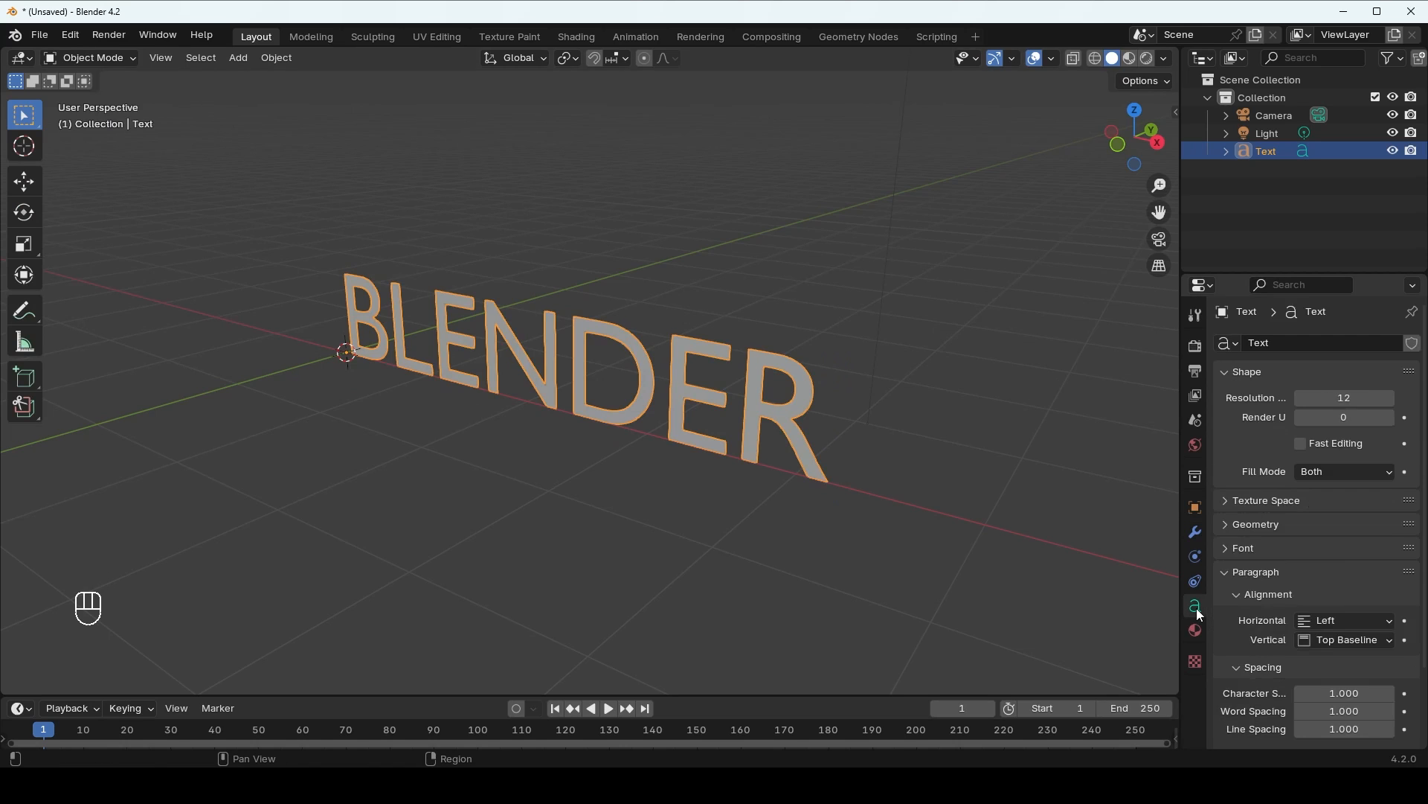
{"action": "left_click", "coordinate": [1199, 605]}
{"action": "left_click", "coordinate": [1227, 548]}
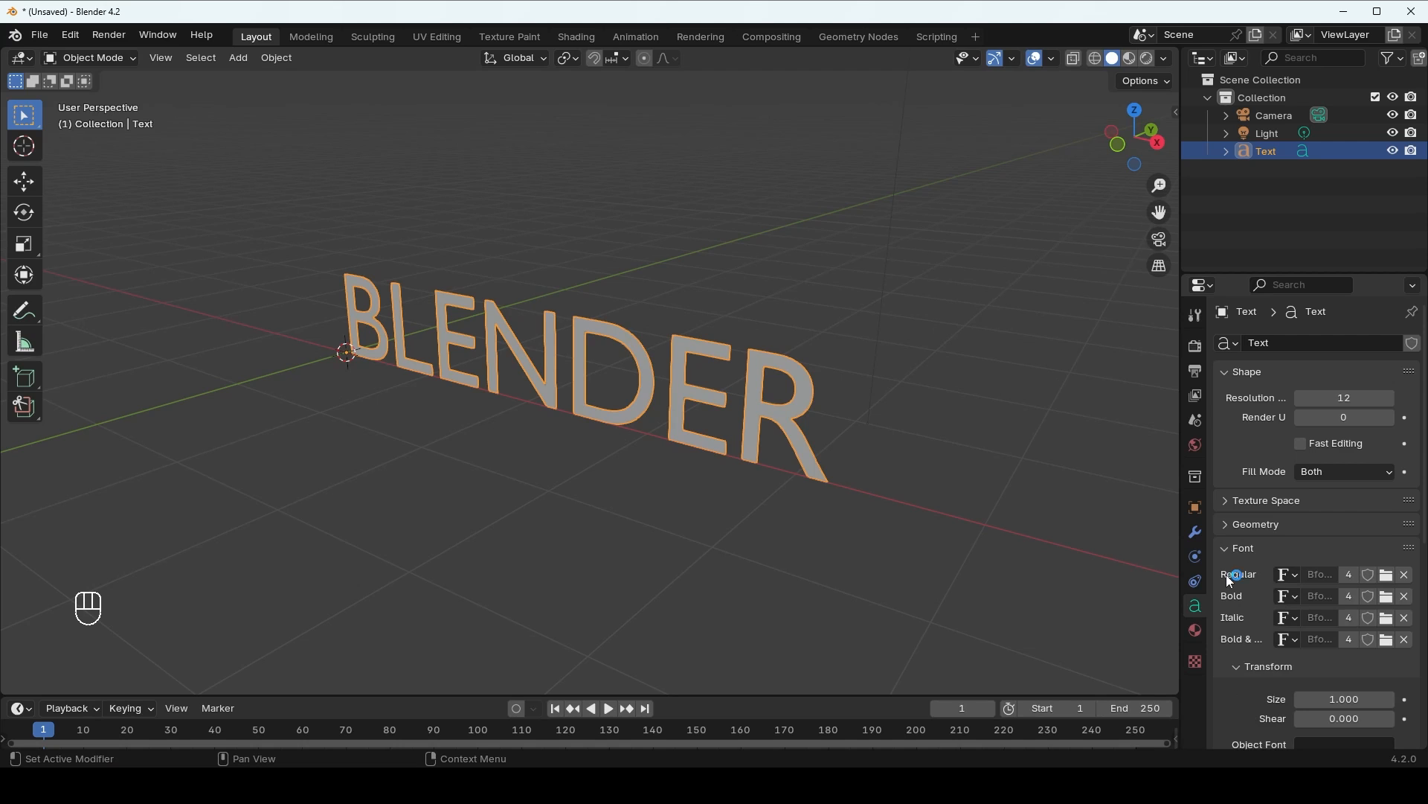
{"action": "left_click", "coordinate": [1387, 576]}
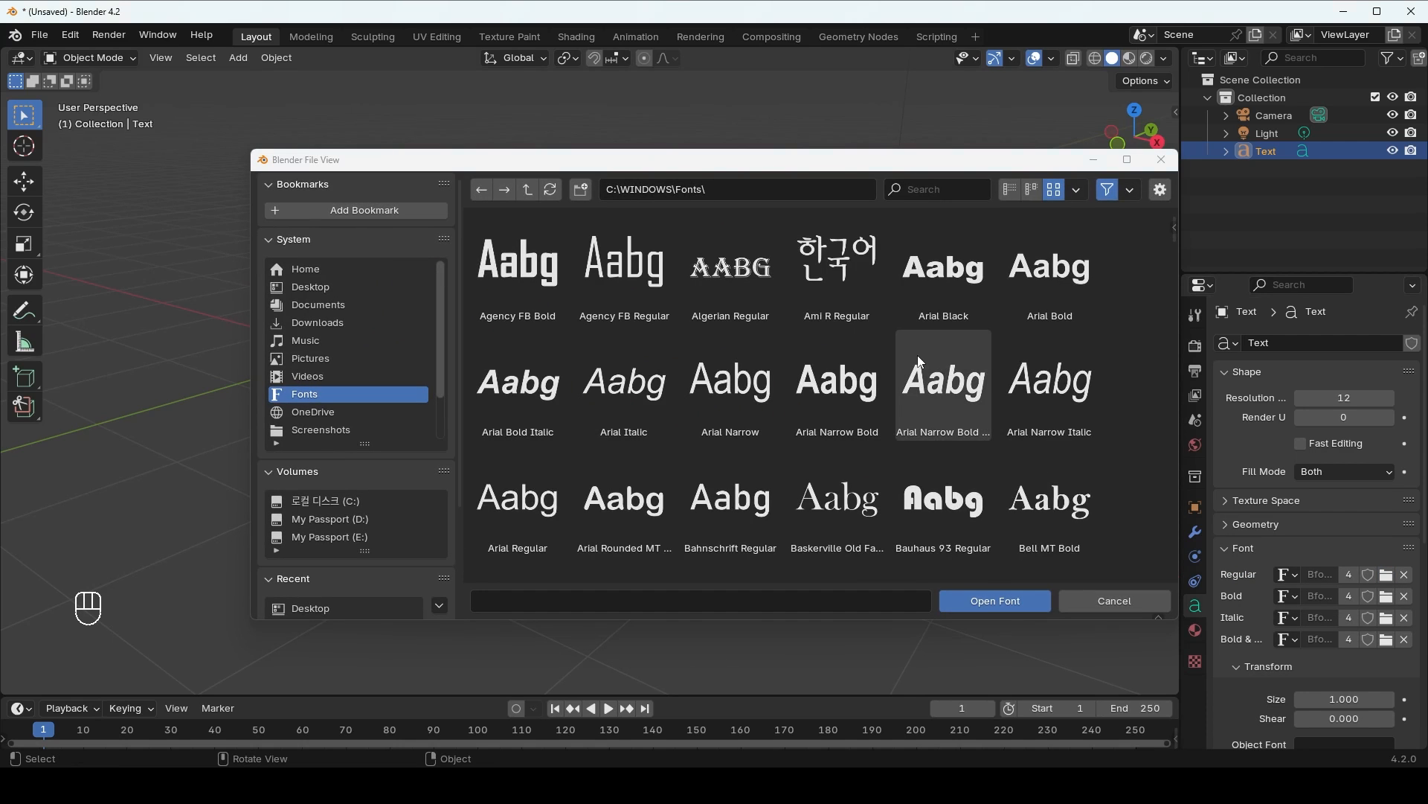
{"action": "left_click", "coordinate": [823, 298]}
{"action": "left_click", "coordinate": [827, 370]}
{"action": "left_click", "coordinate": [733, 378]}
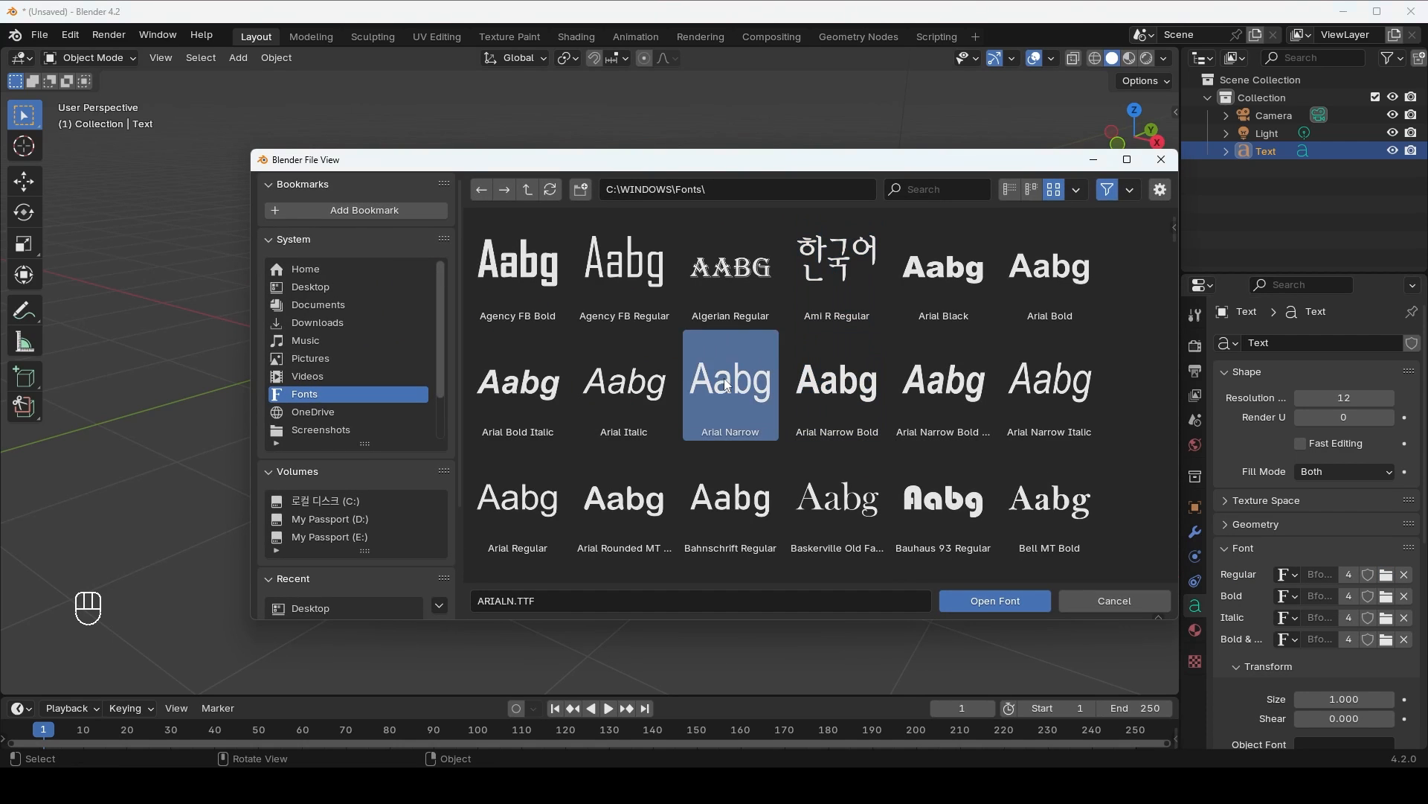
{"action": "left_click", "coordinate": [631, 372]}
{"action": "left_click", "coordinate": [612, 274]}
{"action": "left_click", "coordinate": [625, 383]}
{"action": "left_click", "coordinate": [939, 366]}
{"action": "left_click", "coordinate": [1006, 279]}
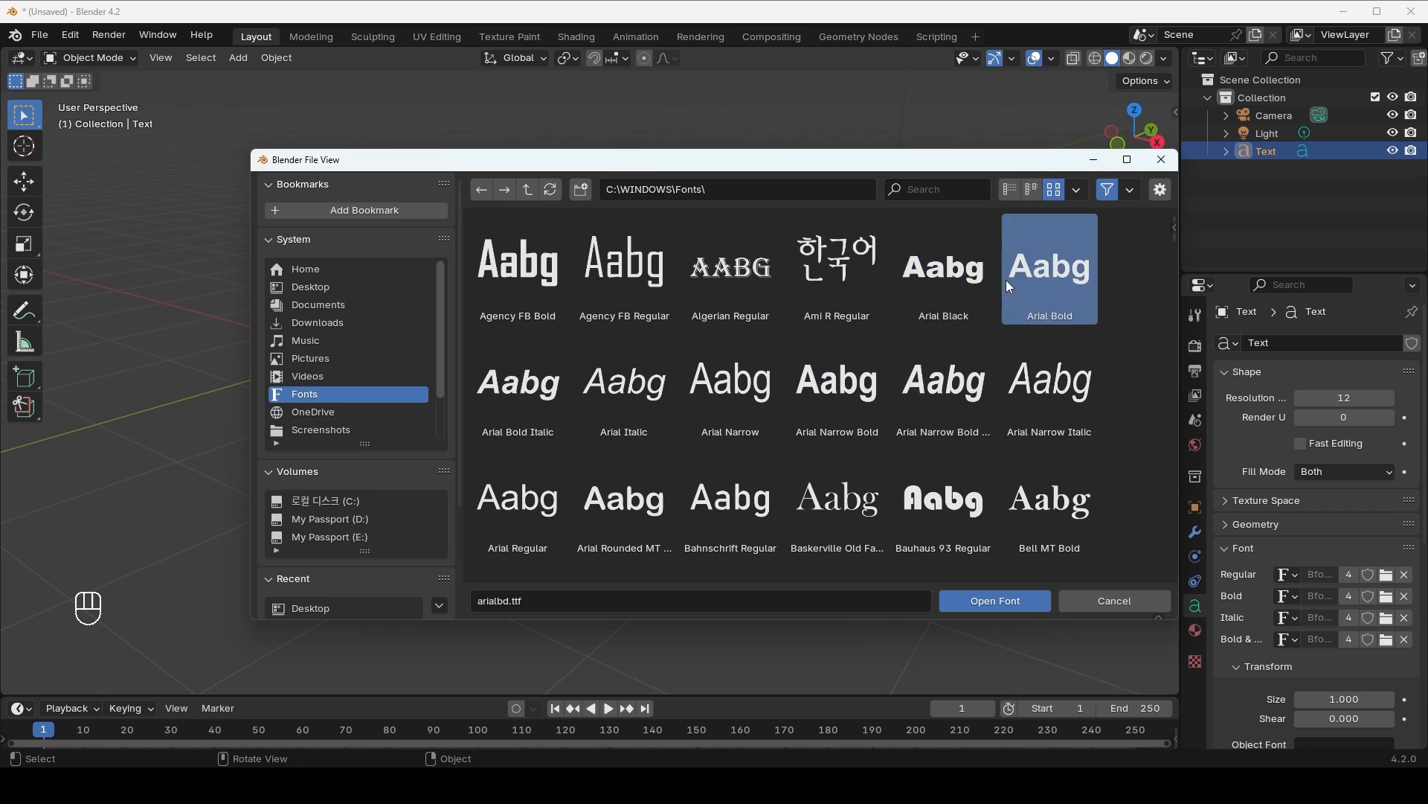
{"action": "left_click", "coordinate": [1038, 400]}
{"action": "left_click", "coordinate": [1066, 267]}
{"action": "left_click", "coordinate": [989, 601]}
- Give the text thickness by setting its geometry extrusion to 0.15 m
{"action": "left_click", "coordinate": [1229, 525]}
{"action": "key", "text": "ctrl+z"}
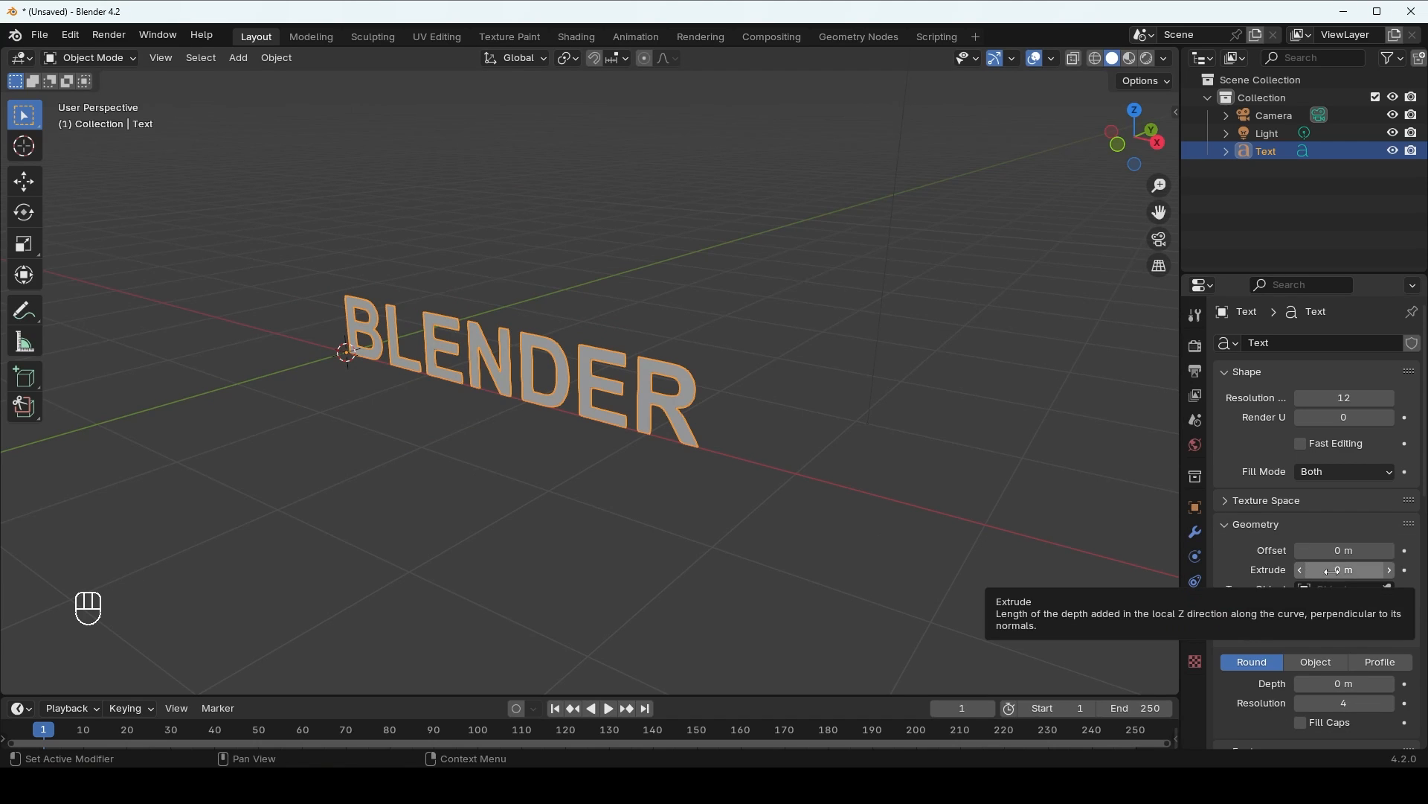
{"action": "left_click_drag", "start_coordinate": [1347, 572], "coordinate": [1410, 571]}
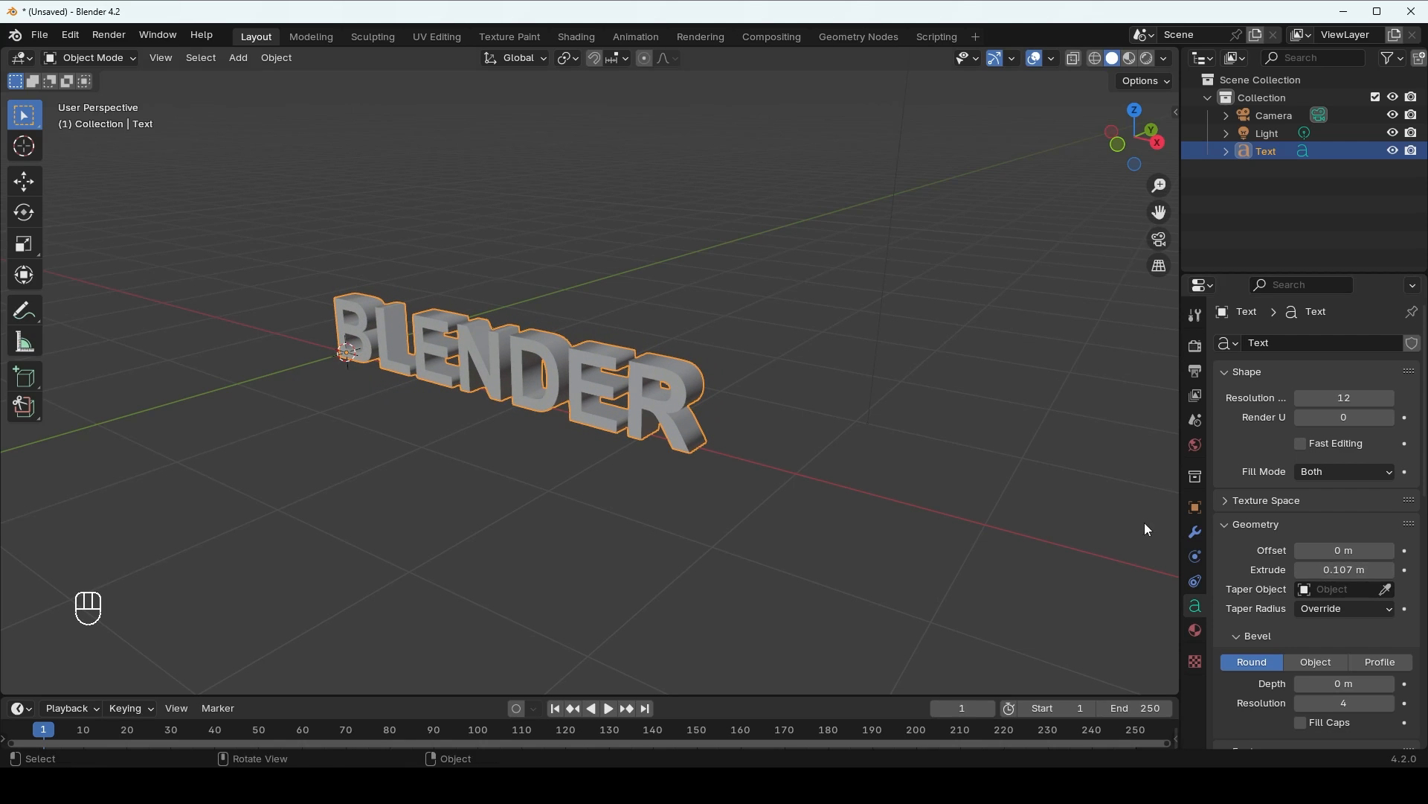
{"action": "left_click", "coordinate": [1329, 571]}
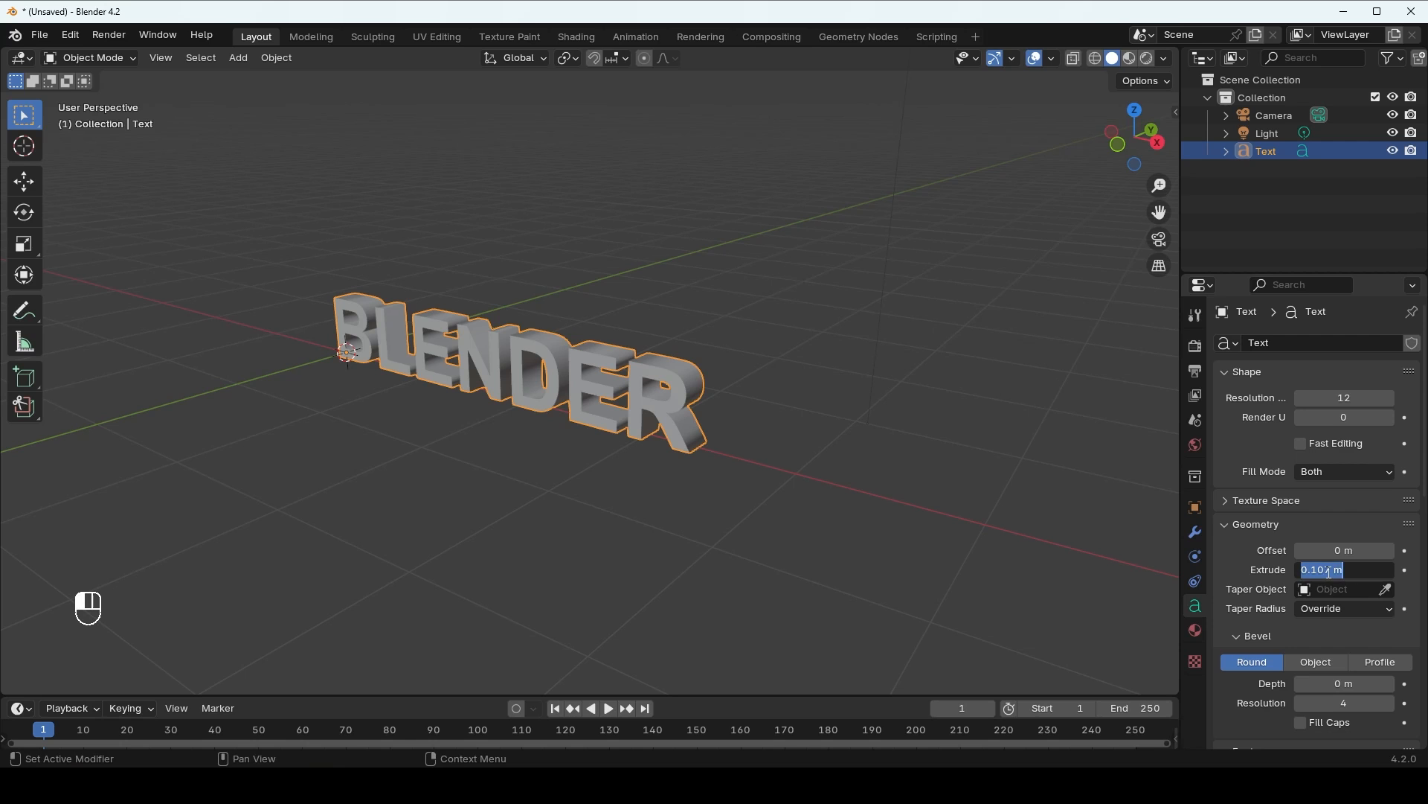
{"action": "type", "text": "0.15"}
{"action": "key", "text": "Return"}
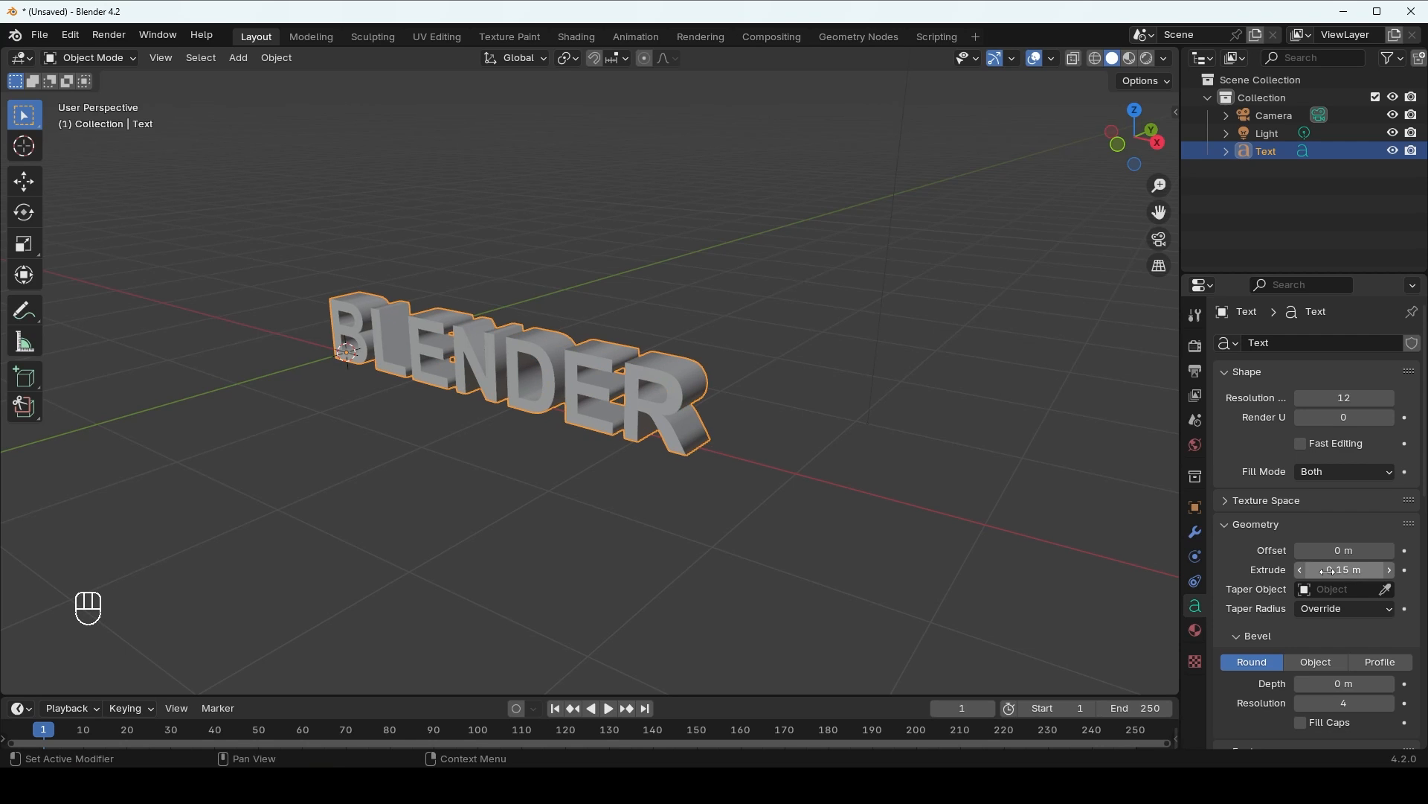
{"action": "middle_click_drag", "start_coordinate": [837, 486], "coordinate": [885, 468]}
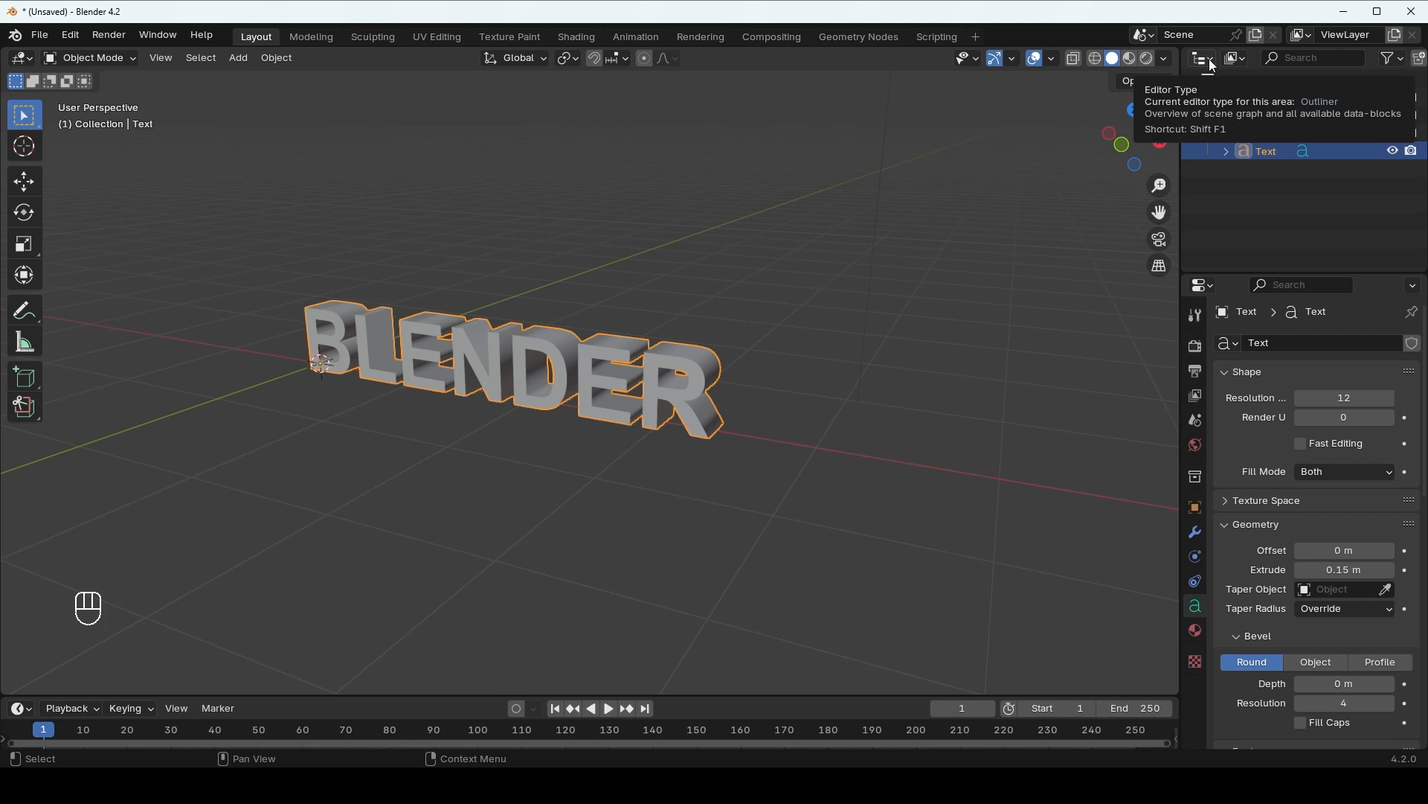
- Convert the extruded BLENDER text object to a mesh
{"action": "left_click", "coordinate": [1272, 131]}
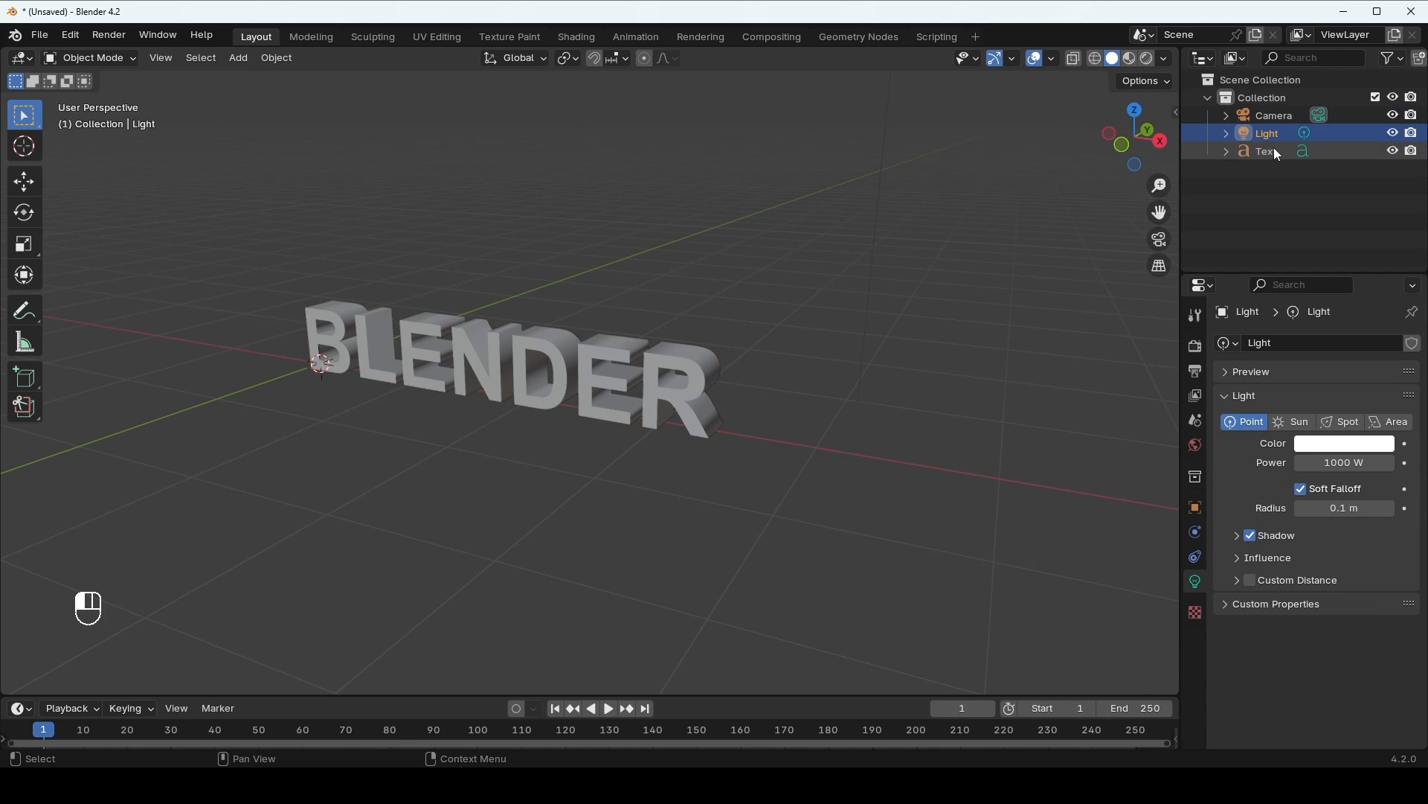
{"action": "left_click", "coordinate": [1274, 149]}
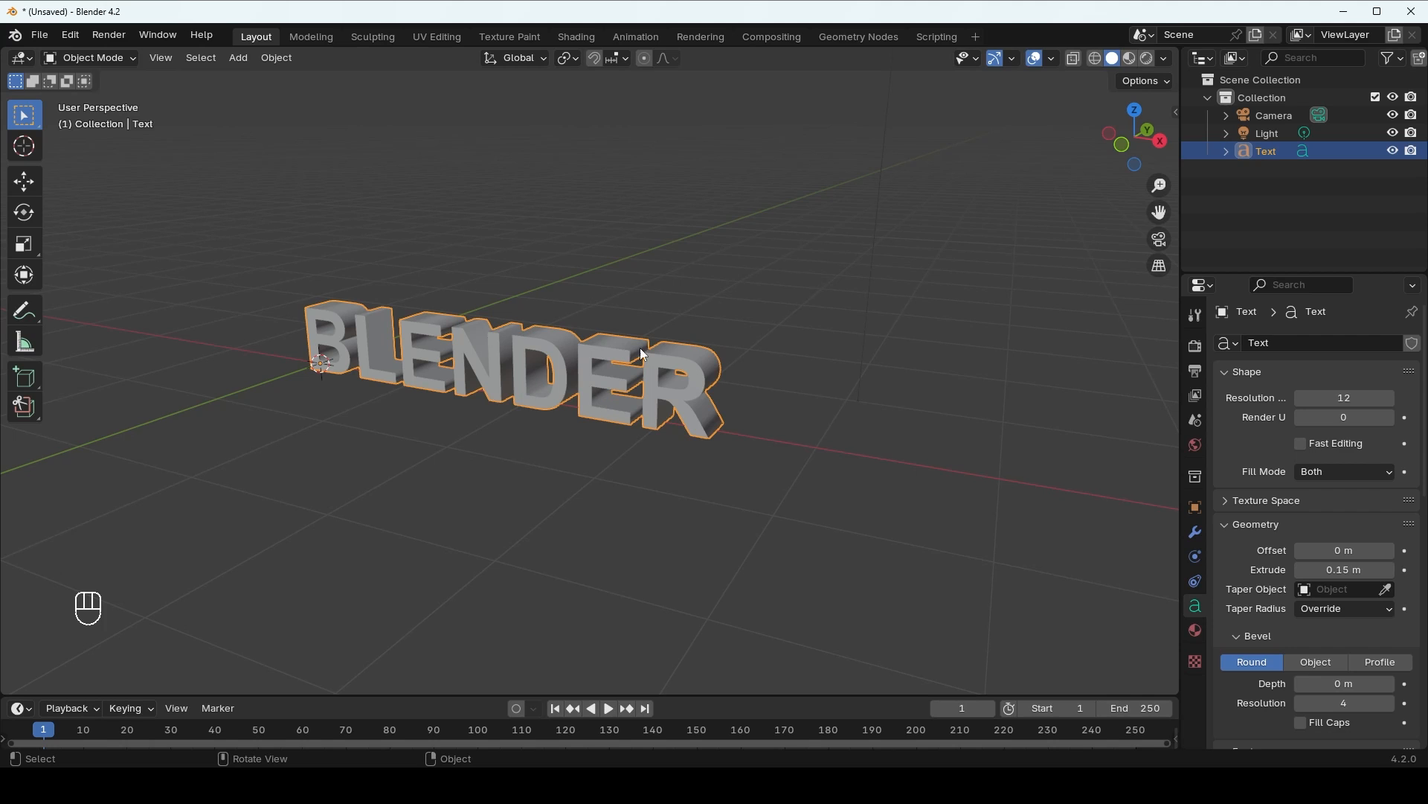
{"action": "middle_click_drag", "start_coordinate": [561, 408], "coordinate": [570, 406]}
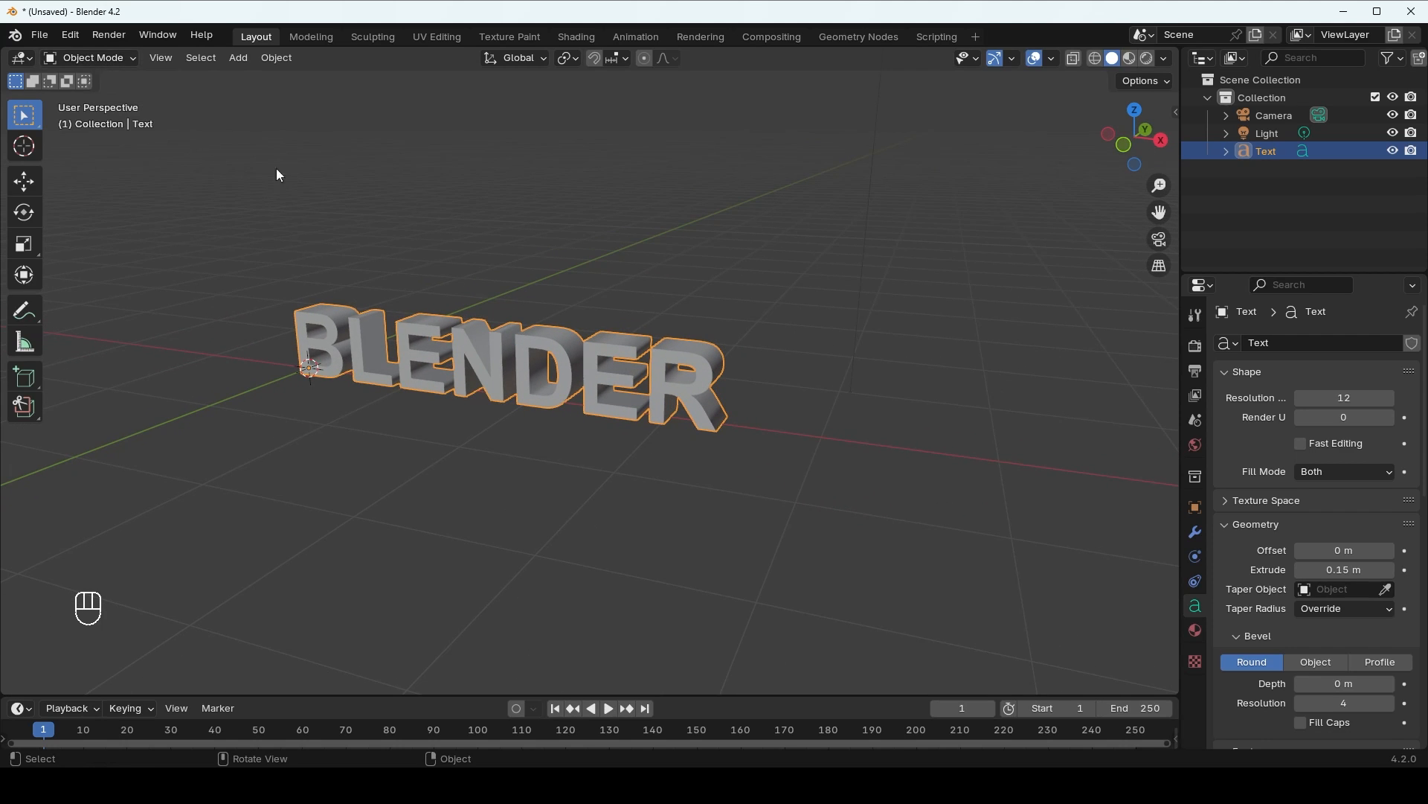
{"action": "right_click", "coordinate": [523, 351]}
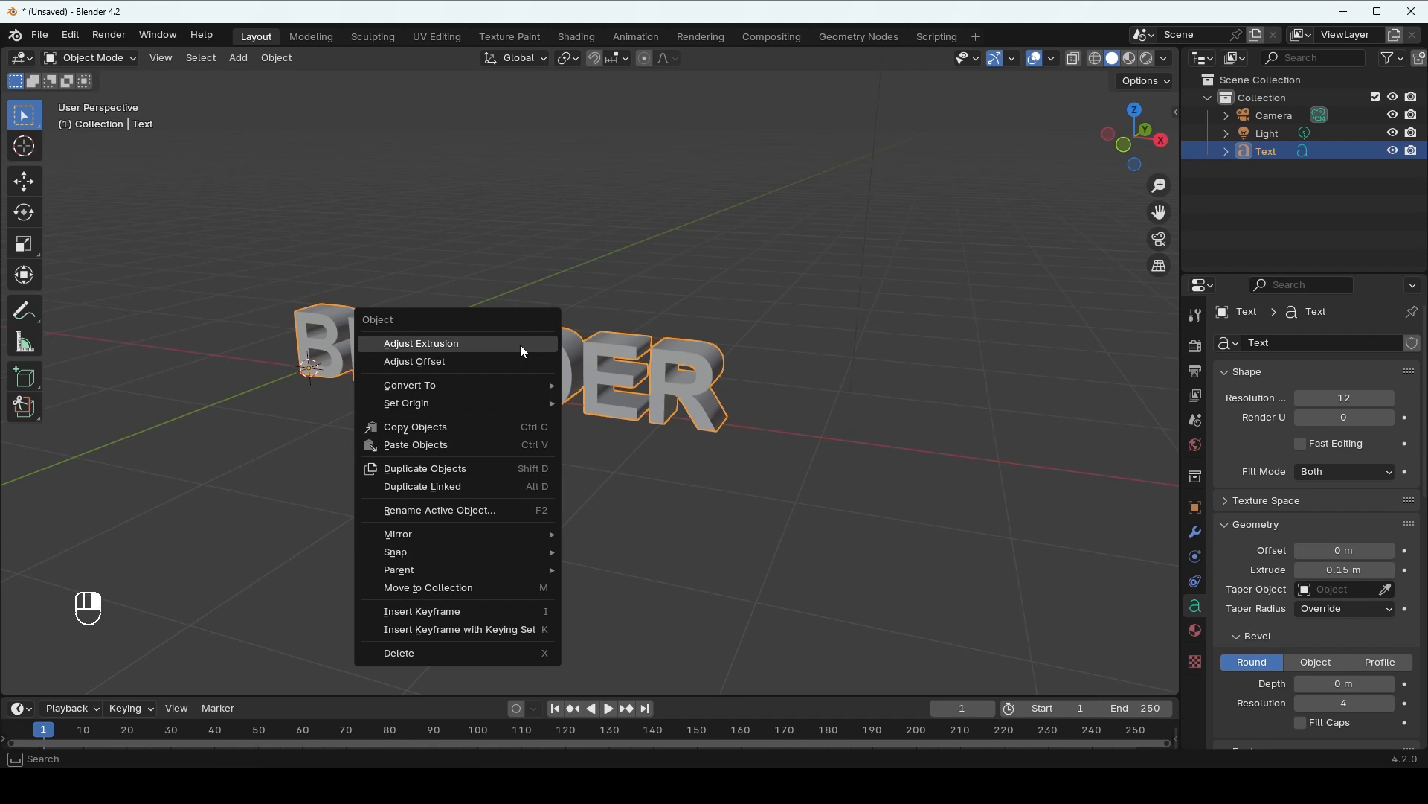
{"action": "mouse_move", "coordinate": [427, 389]}
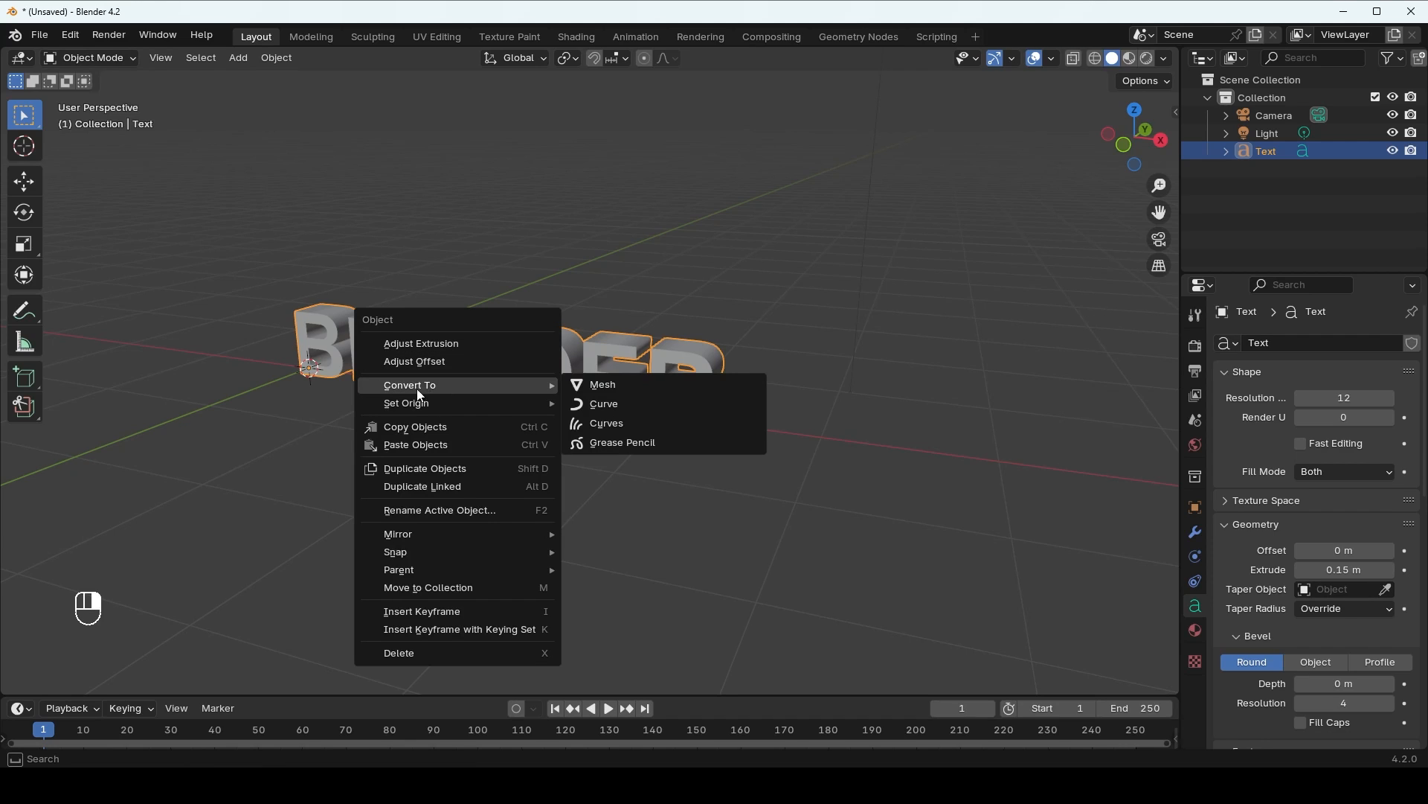
{"action": "left_click", "coordinate": [608, 388]}
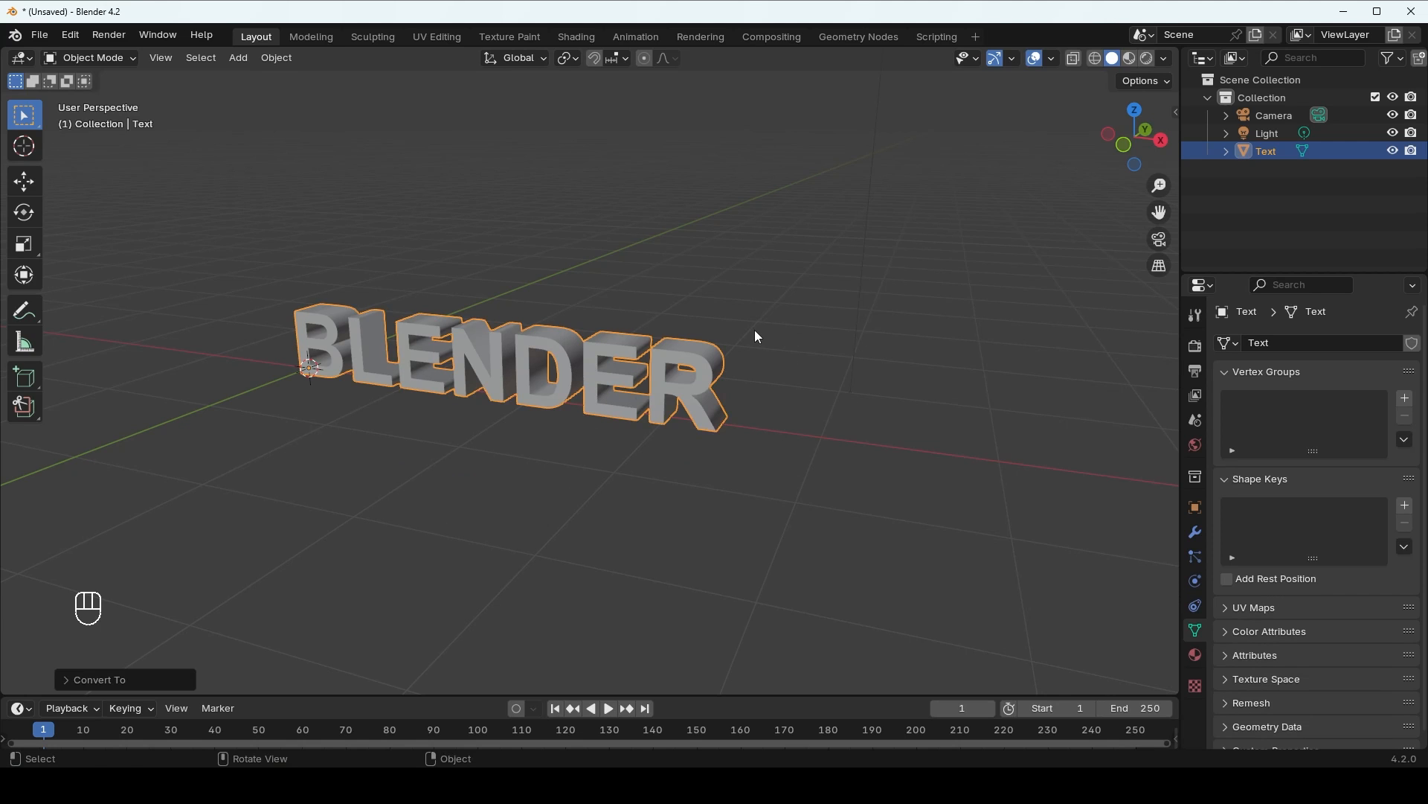
- Enter Edit Mode on the converted text mesh
{"action": "key", "text": "Tab"}
{"action": "key", "text": "Tab"}
{"action": "key", "text": "Tab"}
{"action": "key", "text": "Tab"}
{"action": "scroll", "coordinate": [540, 389], "scroll_direction": "up", "scroll_amount": 2}
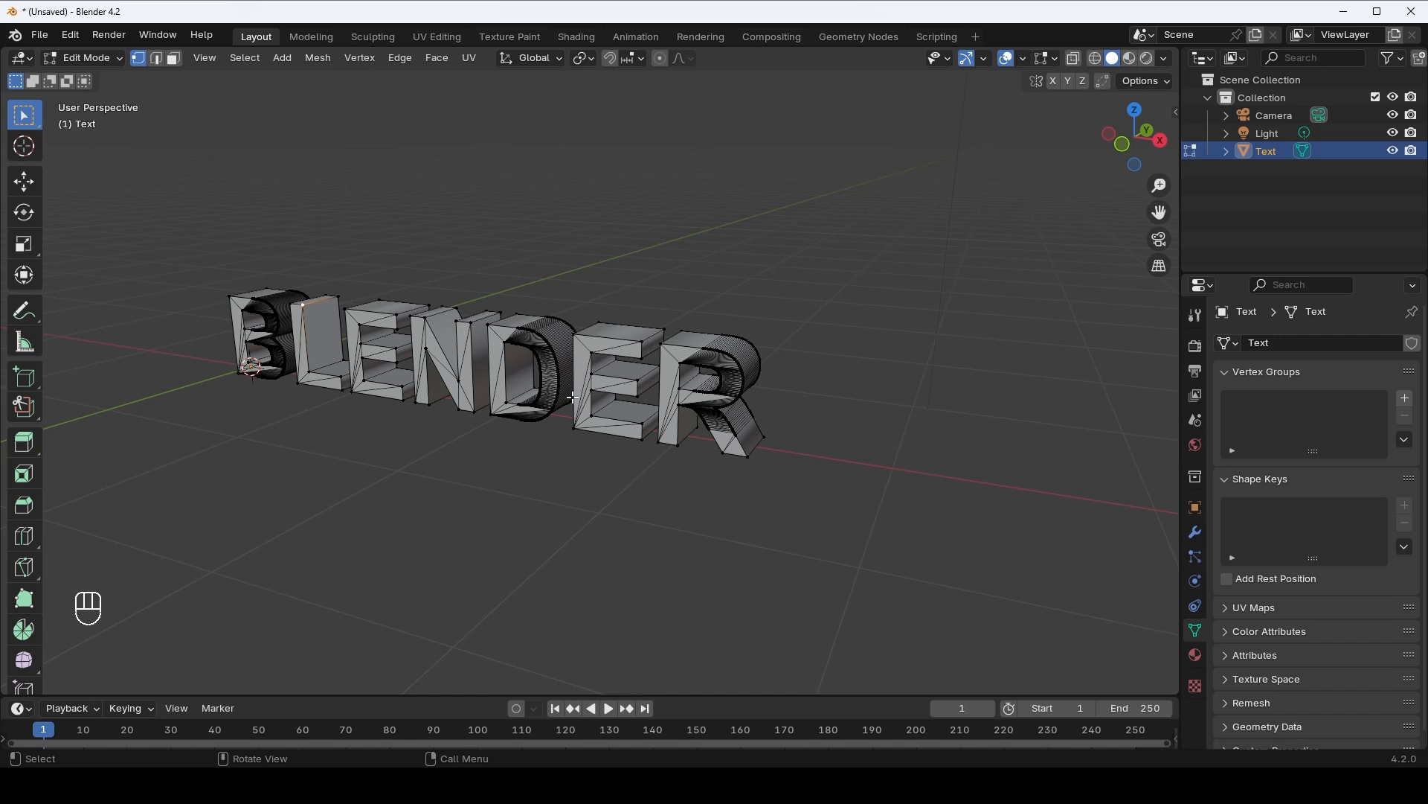
{"action": "middle_click_drag", "start_coordinate": [569, 398], "coordinate": [602, 376]}
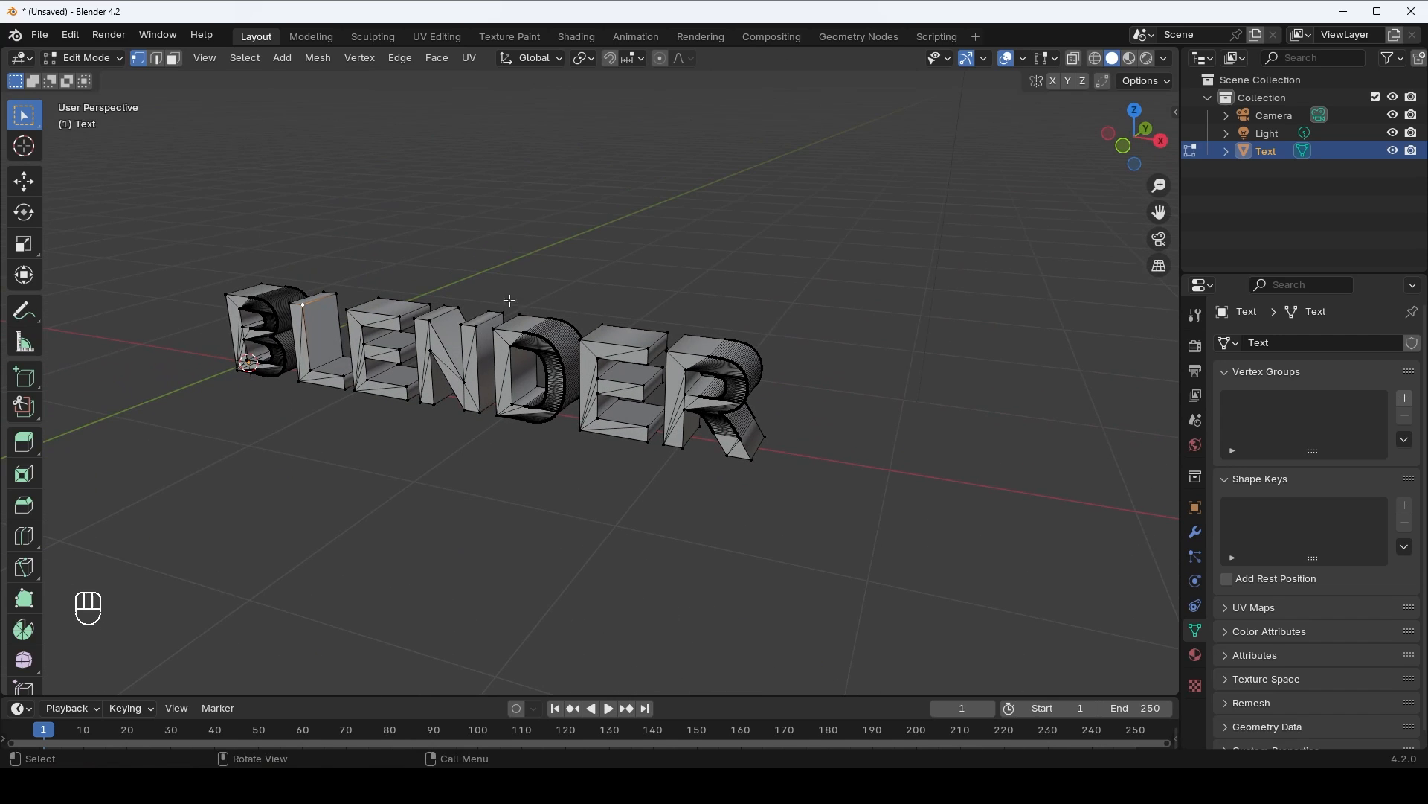
- Try box-selecting single letters of the mesh, including the N, D and R, and clear the selection
{"action": "left_click_drag", "start_coordinate": [476, 292], "coordinate": [578, 409]}
{"action": "left_click_drag", "start_coordinate": [308, 282], "coordinate": [416, 368]}
{"action": "left_click_drag", "start_coordinate": [232, 269], "coordinate": [361, 372]}
{"action": "left_click_drag", "start_coordinate": [488, 285], "coordinate": [606, 396]}
{"action": "left_click_drag", "start_coordinate": [604, 277], "coordinate": [769, 432]}
{"action": "left_click", "coordinate": [510, 280]}
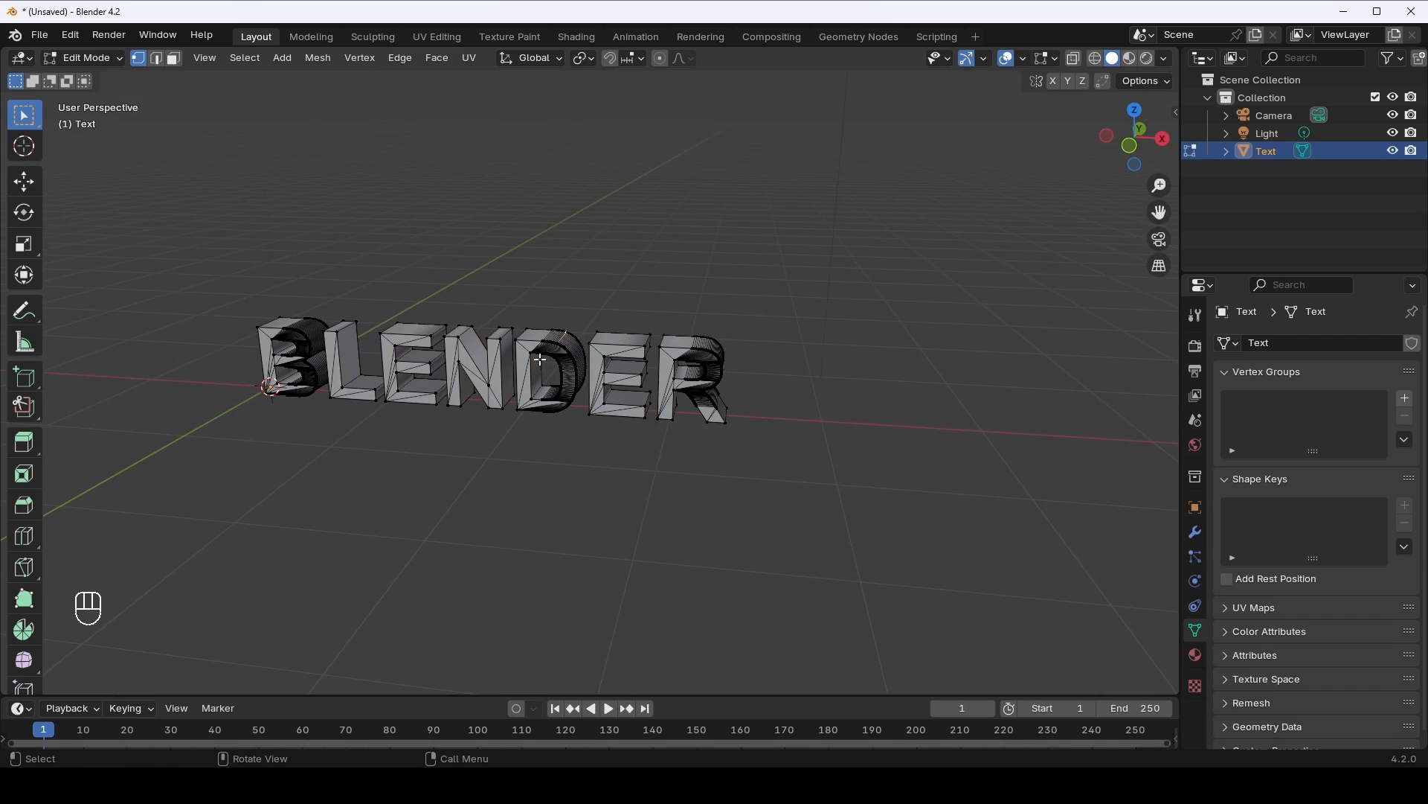
- Try selecting the linked geometry of the second E and the R, and clear the selection
{"action": "scroll", "coordinate": [540, 405], "scroll_direction": "up", "scroll_amount": 1}
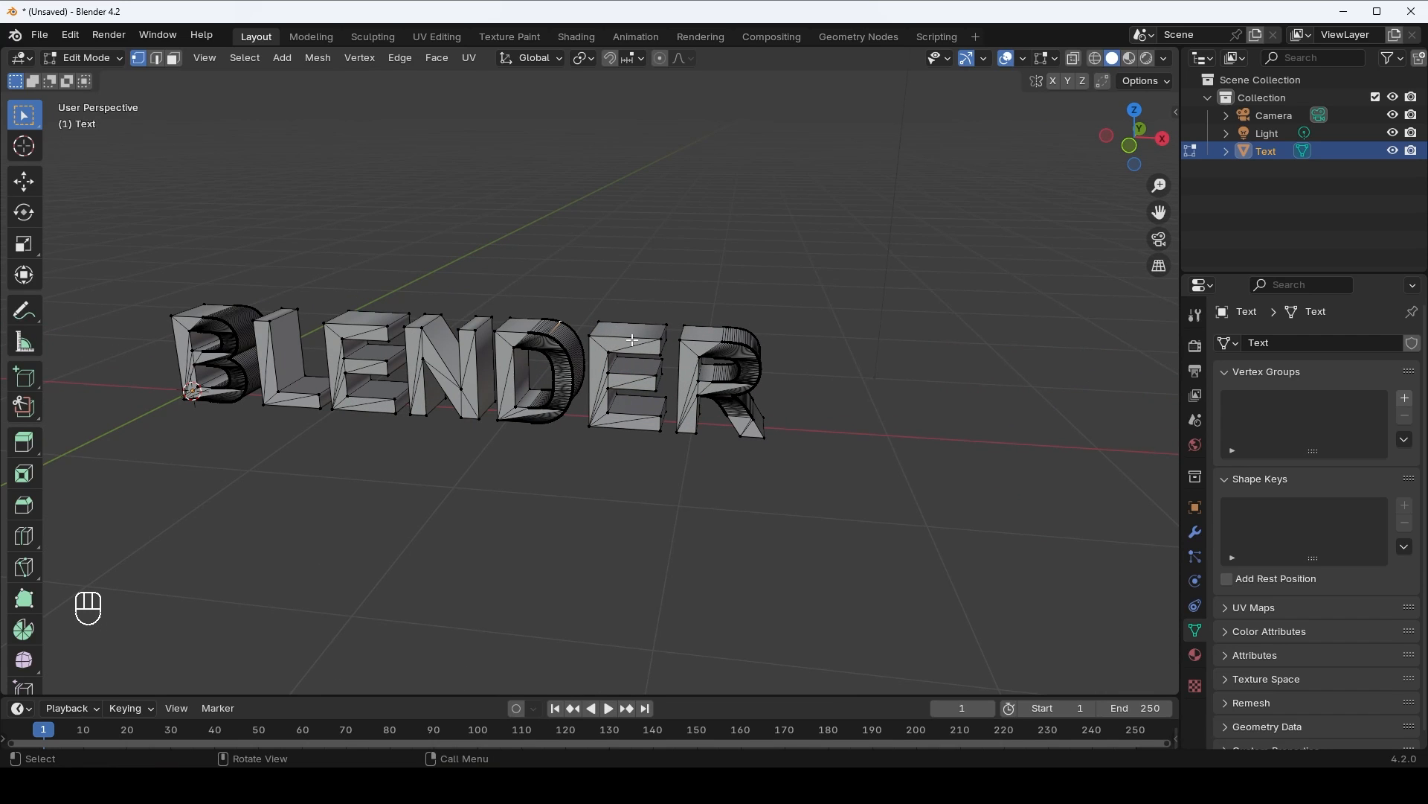
{"action": "key", "text": "l"}
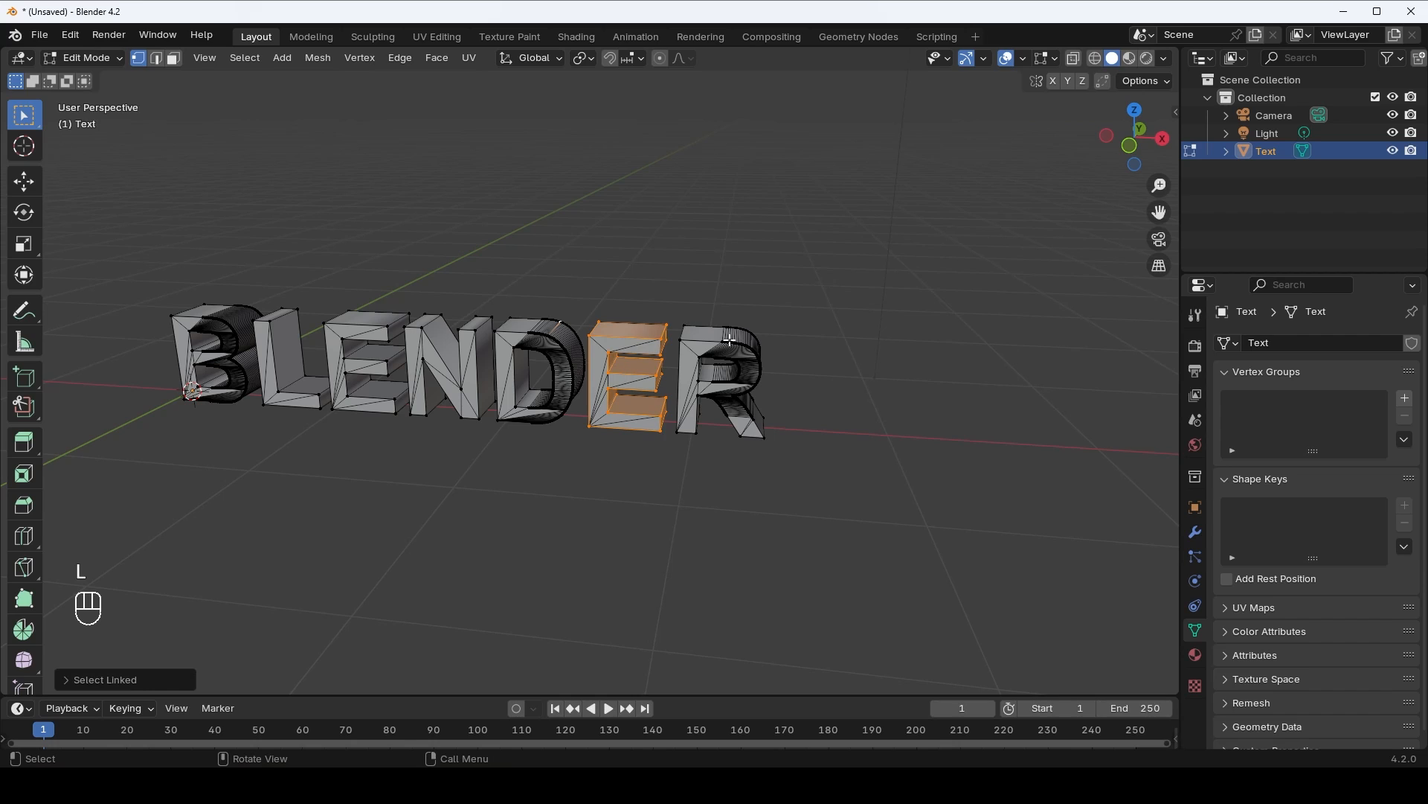
{"action": "key", "text": "l"}
{"action": "key", "text": "l"}
{"action": "key", "text": "l"}
{"action": "key", "text": "l"}
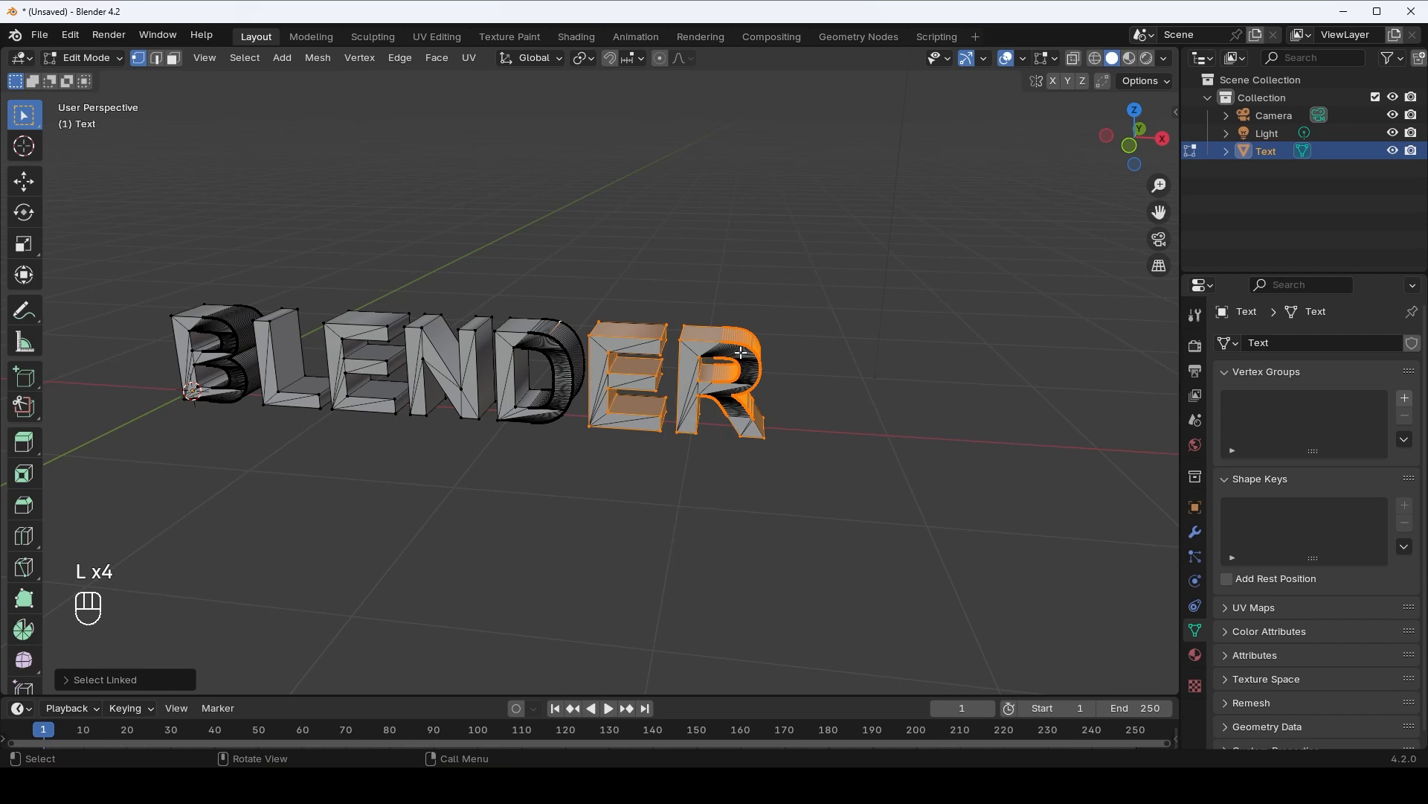
{"action": "left_click", "coordinate": [644, 287]}
- Try selecting the whole letter D by box selection and by linked geometry, and clear the selection
{"action": "left_click_drag", "start_coordinate": [489, 293], "coordinate": [556, 375]}
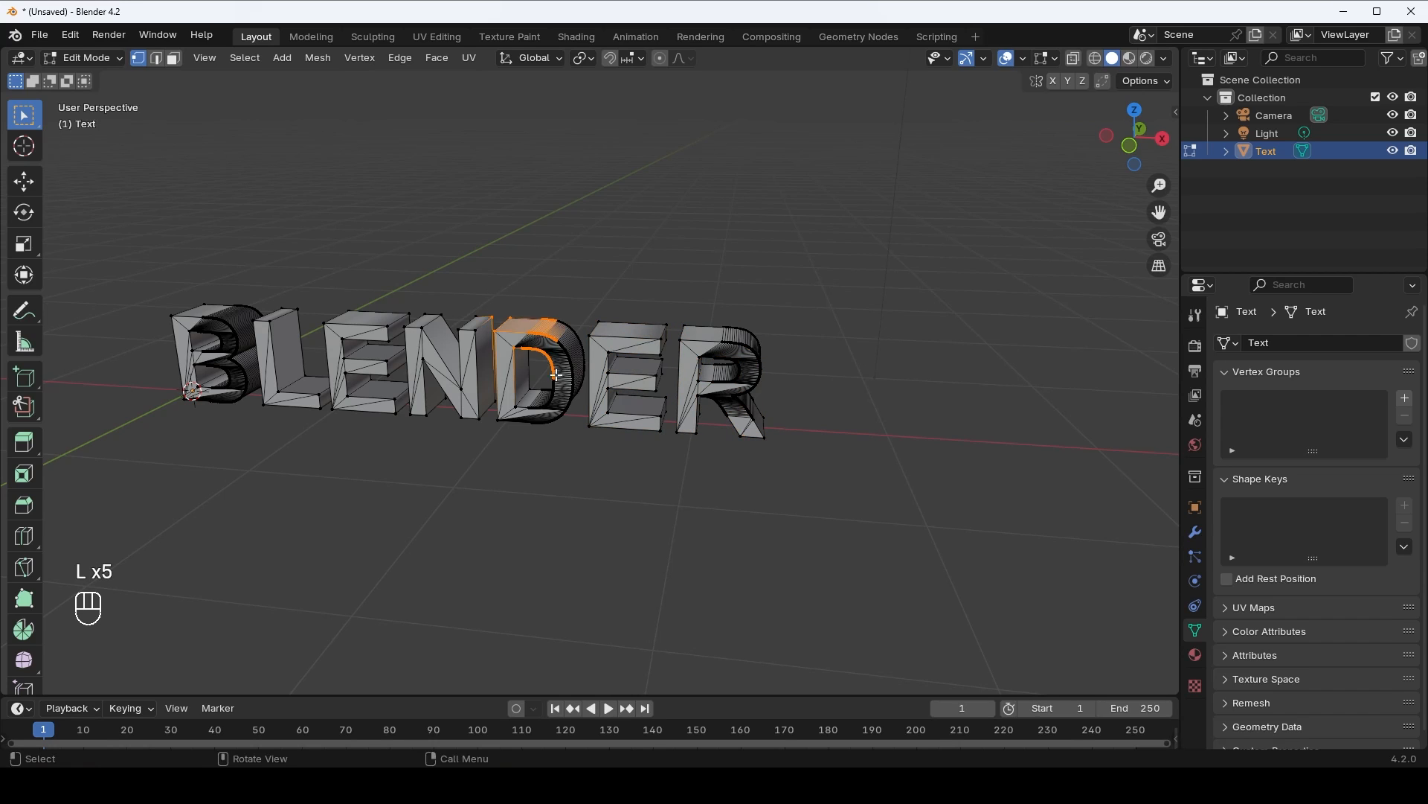
{"action": "left_click_drag", "start_coordinate": [523, 310], "coordinate": [573, 379]}
{"action": "left_click", "coordinate": [523, 379]}
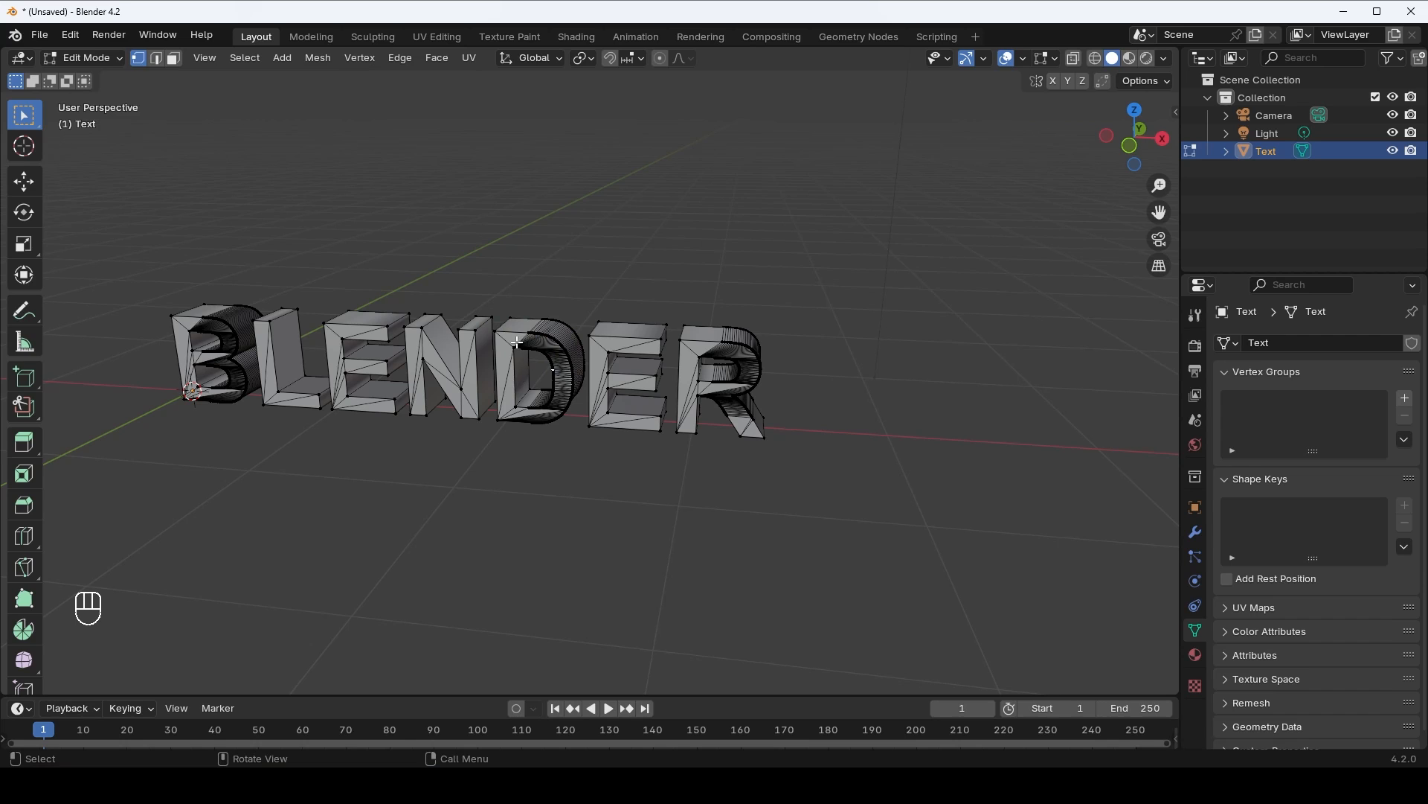
{"action": "key", "text": "l"}
{"action": "key", "text": "l"}
{"action": "left_click", "coordinate": [519, 275]}
- Select the entire text mesh and merge its vertices by distance
{"action": "middle_click_drag", "start_coordinate": [572, 357], "coordinate": [540, 340]}
{"action": "scroll", "coordinate": [540, 340], "scroll_direction": "up", "scroll_amount": 2}
{"action": "scroll", "coordinate": [541, 340], "scroll_direction": "up", "scroll_amount": 2}
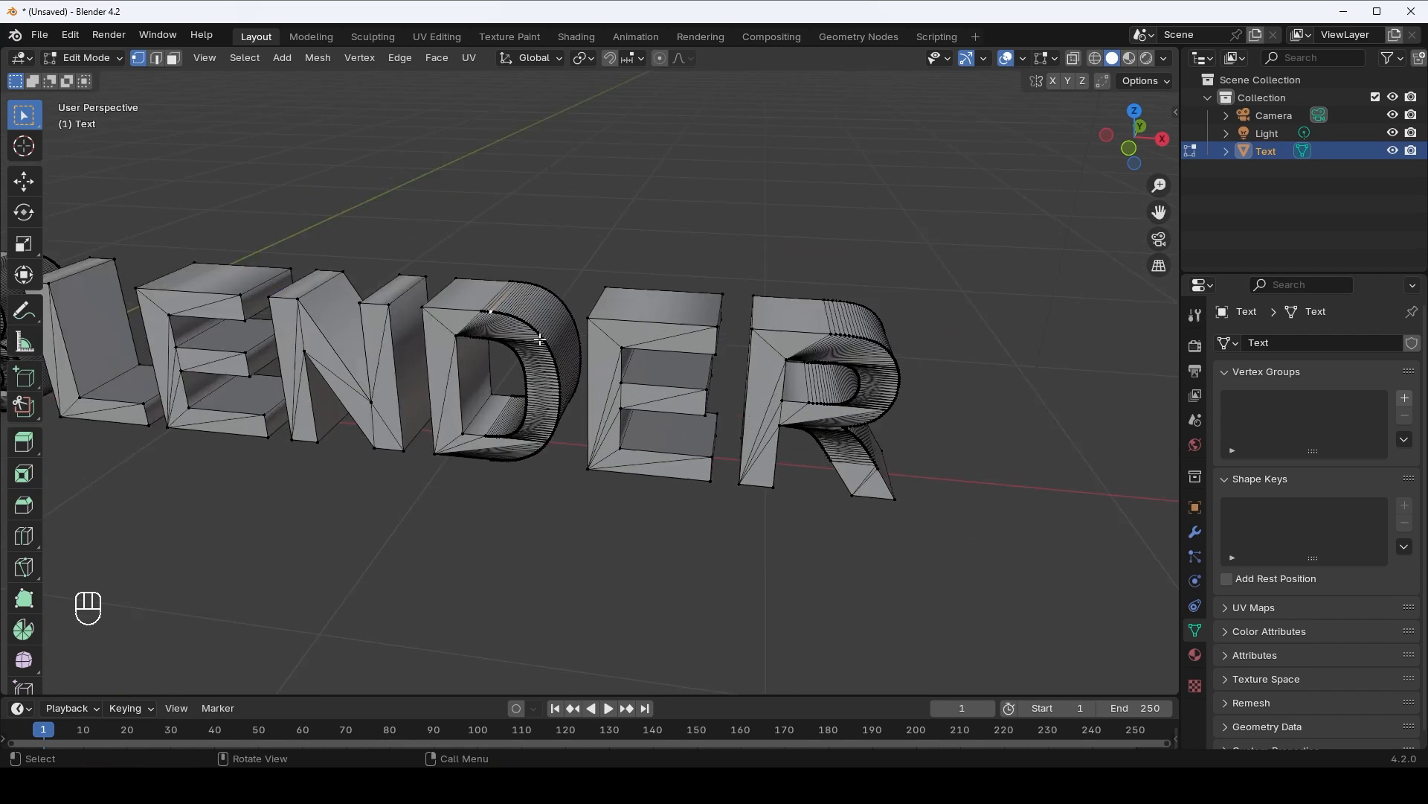
{"action": "scroll", "coordinate": [541, 340], "scroll_direction": "up", "scroll_amount": 2}
{"action": "scroll", "coordinate": [538, 323], "scroll_direction": "down", "scroll_amount": 5}
{"action": "scroll", "coordinate": [513, 333], "scroll_direction": "up", "scroll_amount": 1}
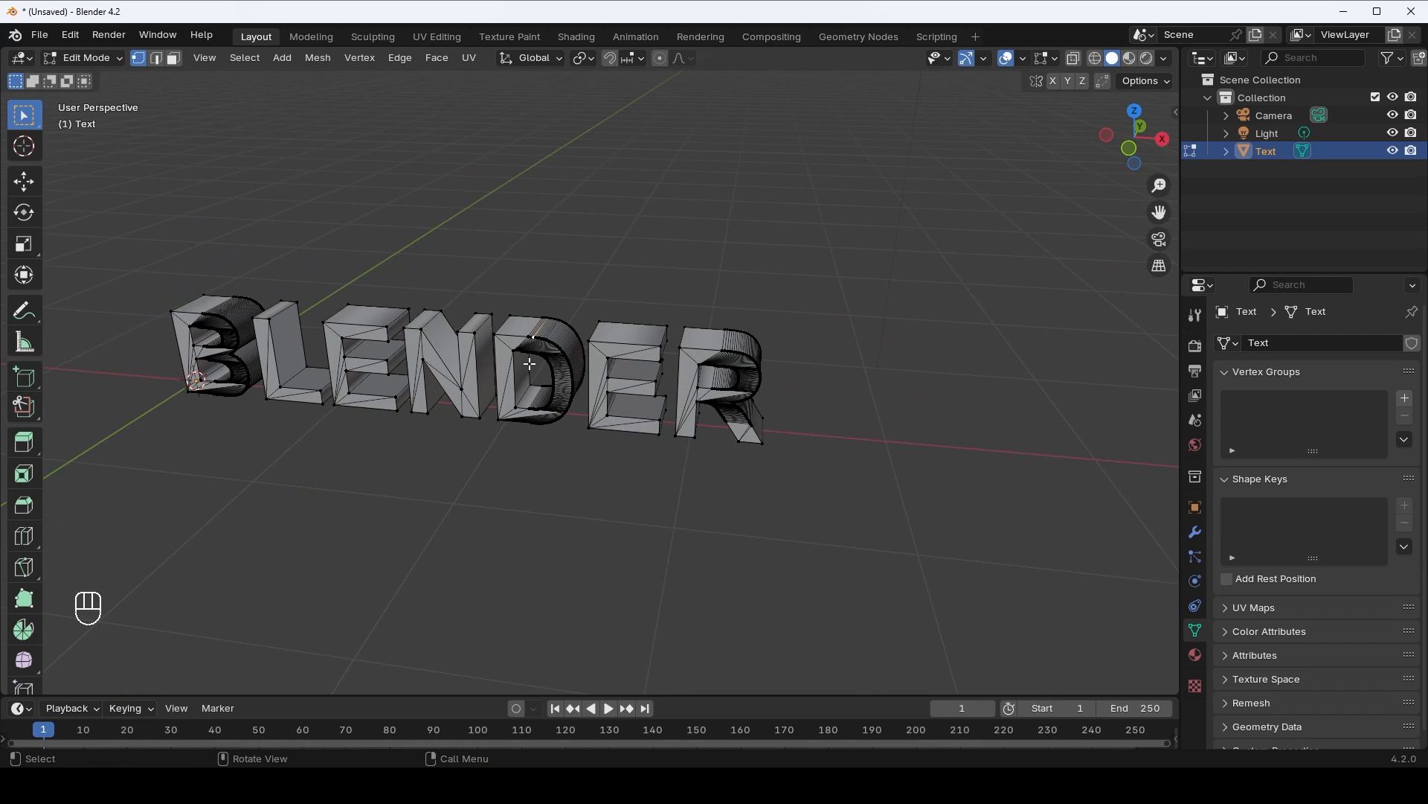
{"action": "middle_click_drag", "start_coordinate": [521, 360], "coordinate": [525, 371]}
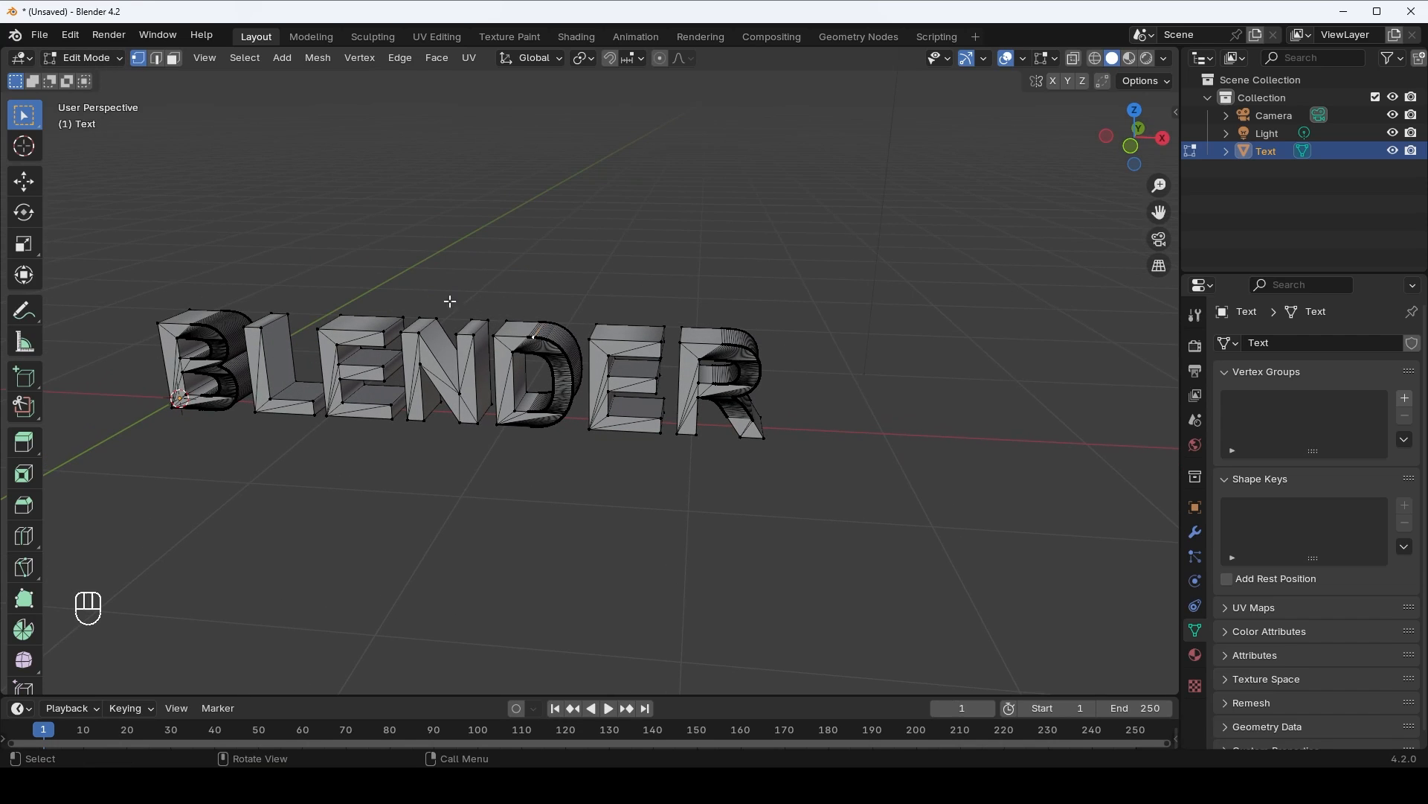
{"action": "key", "text": "a"}
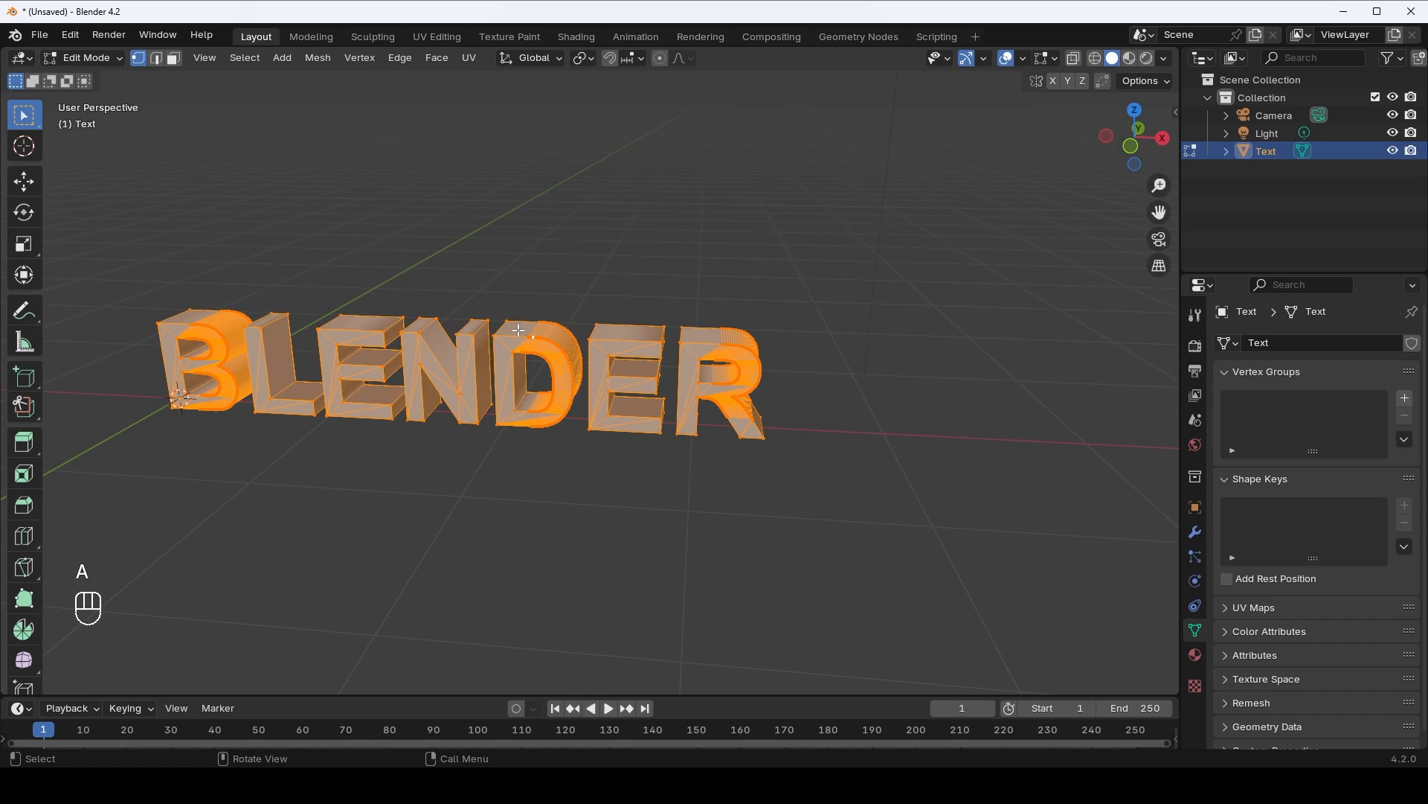
{"action": "key", "text": "m"}
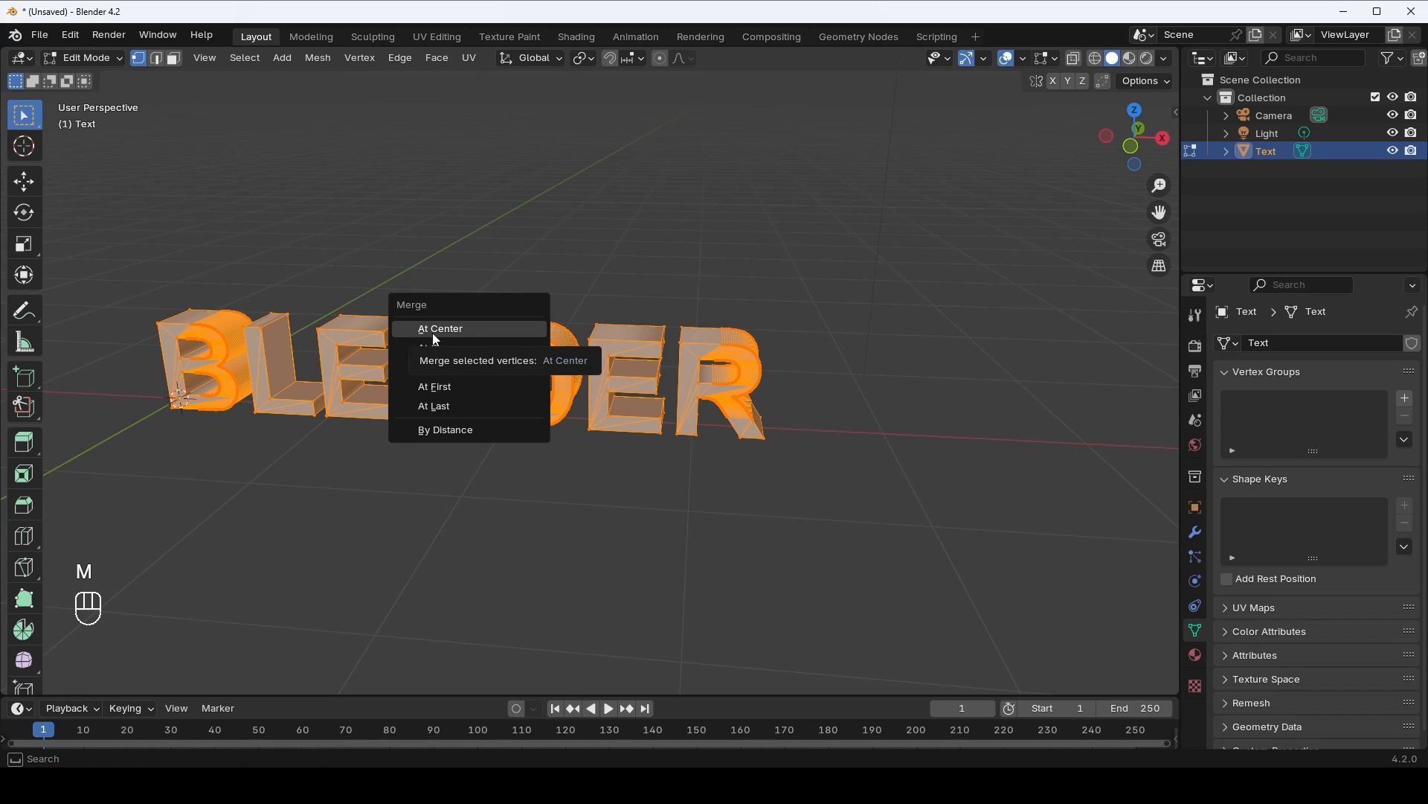
{"action": "left_click", "coordinate": [433, 431]}
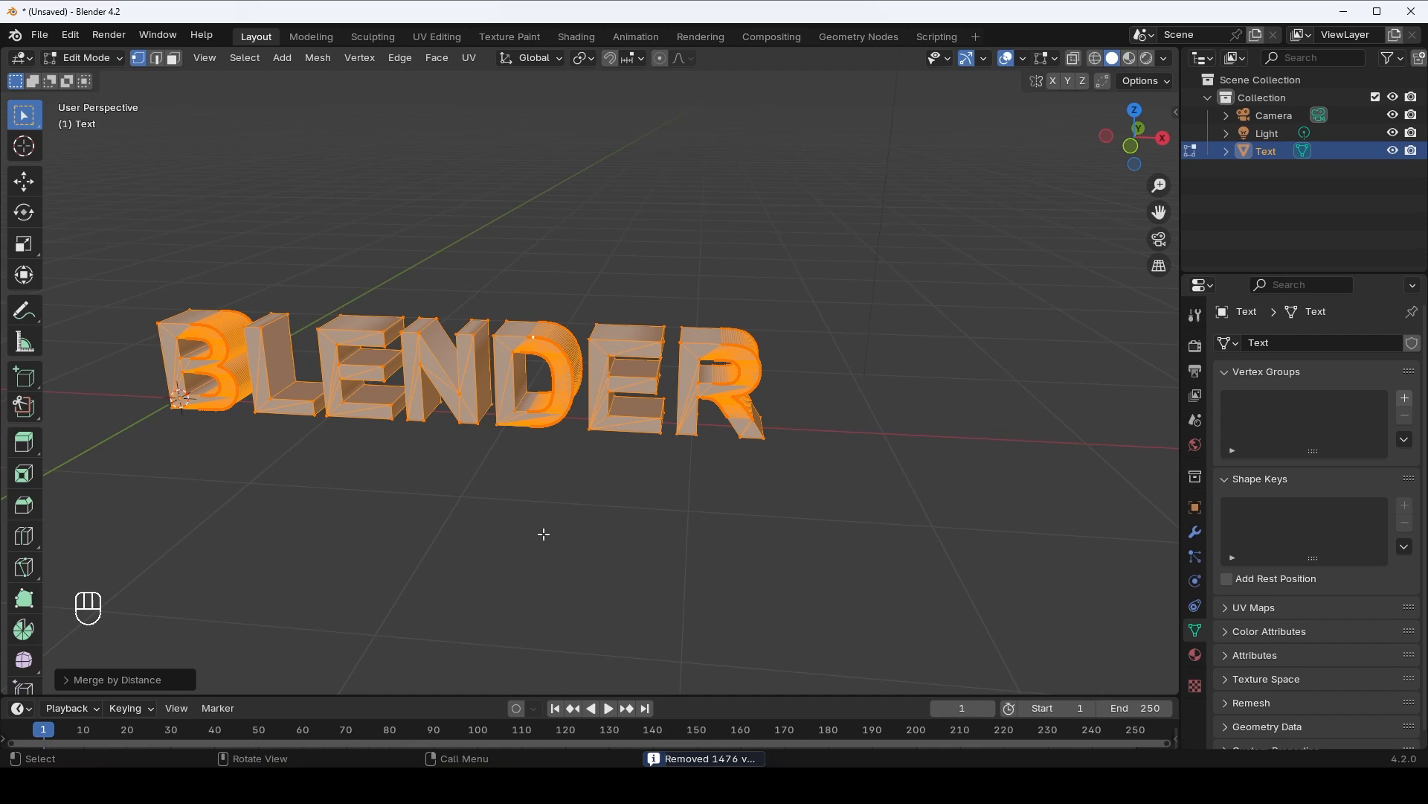
- Select only the linked geometry of the letter D, try moving it away from the word, and deselect it
{"action": "key", "text": "alt+a"}
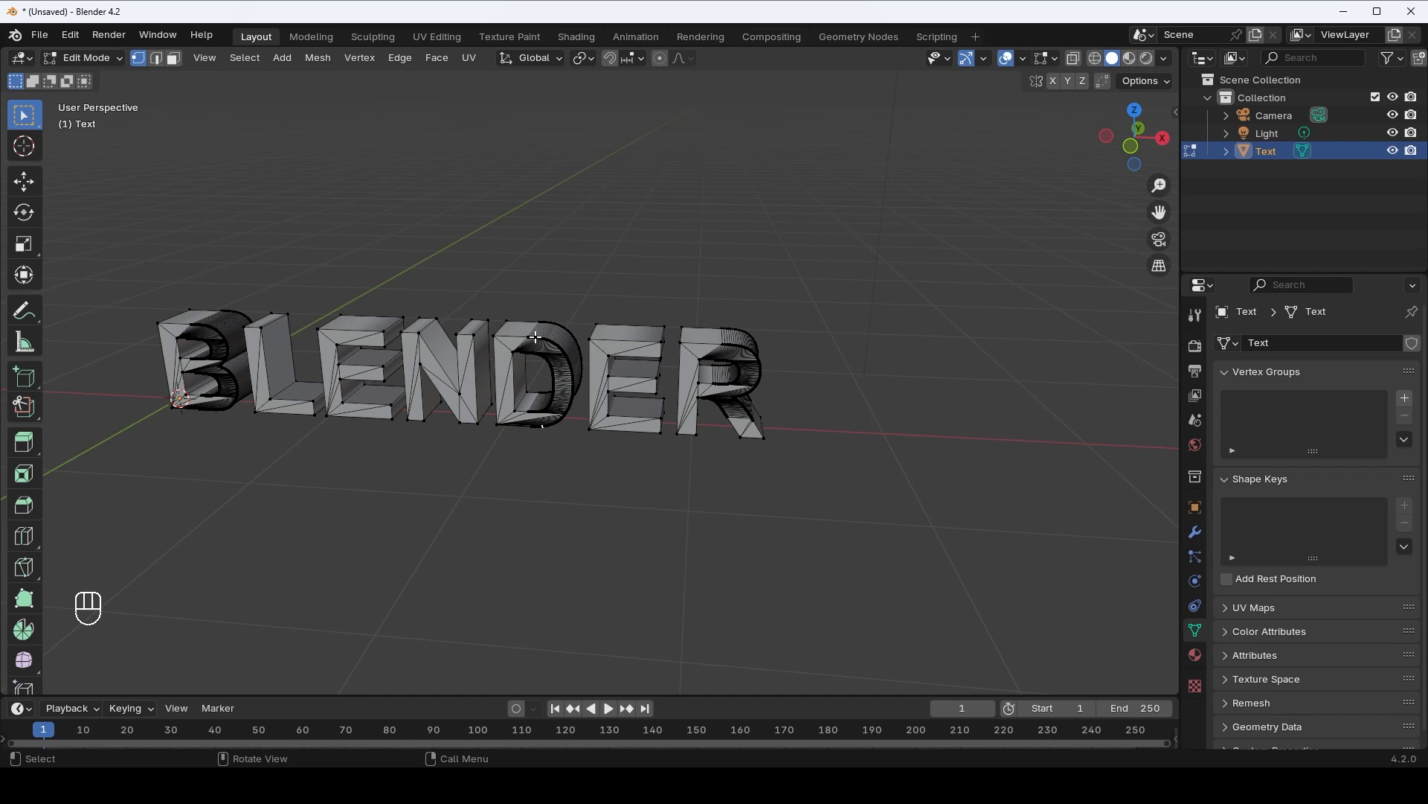
{"action": "key", "text": "l"}
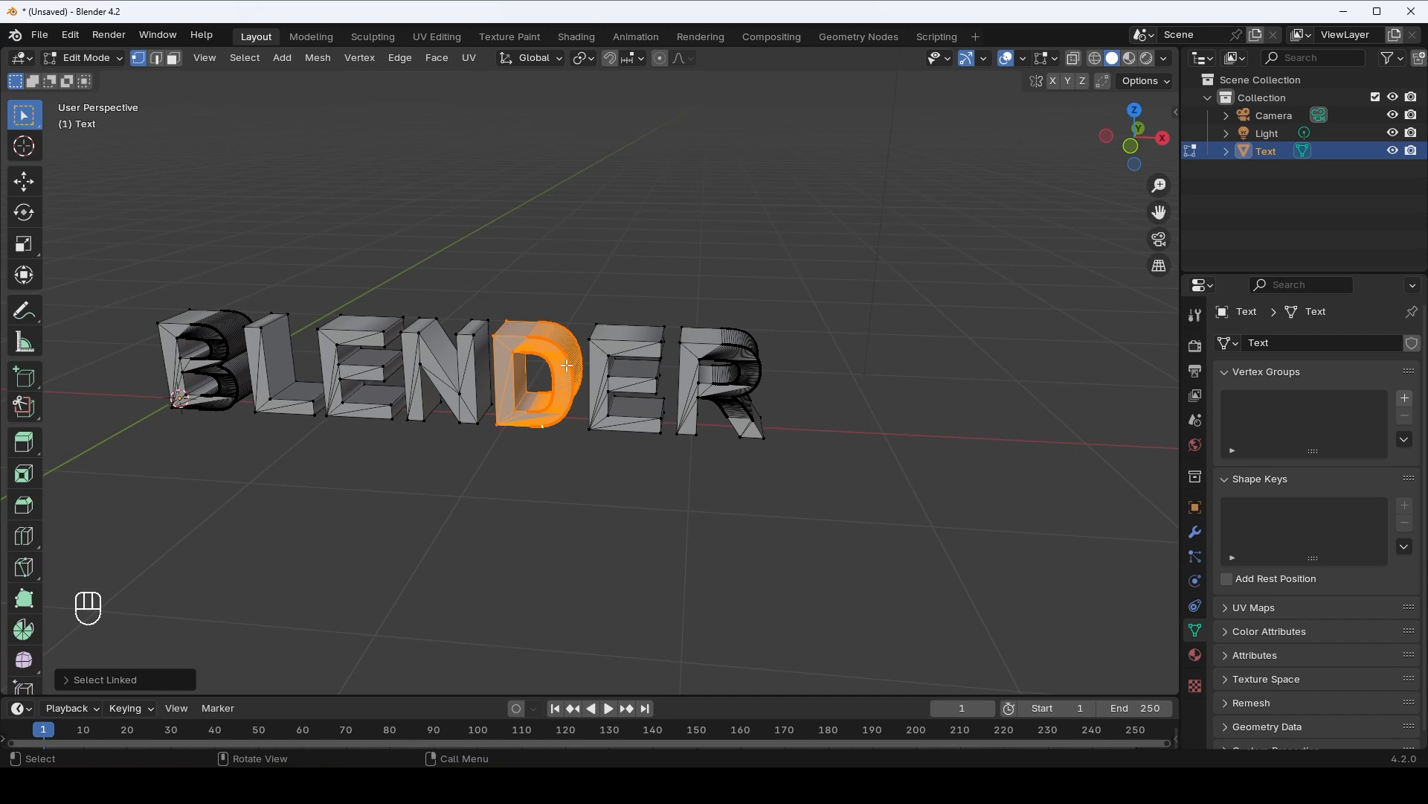
{"action": "key", "text": "g"}
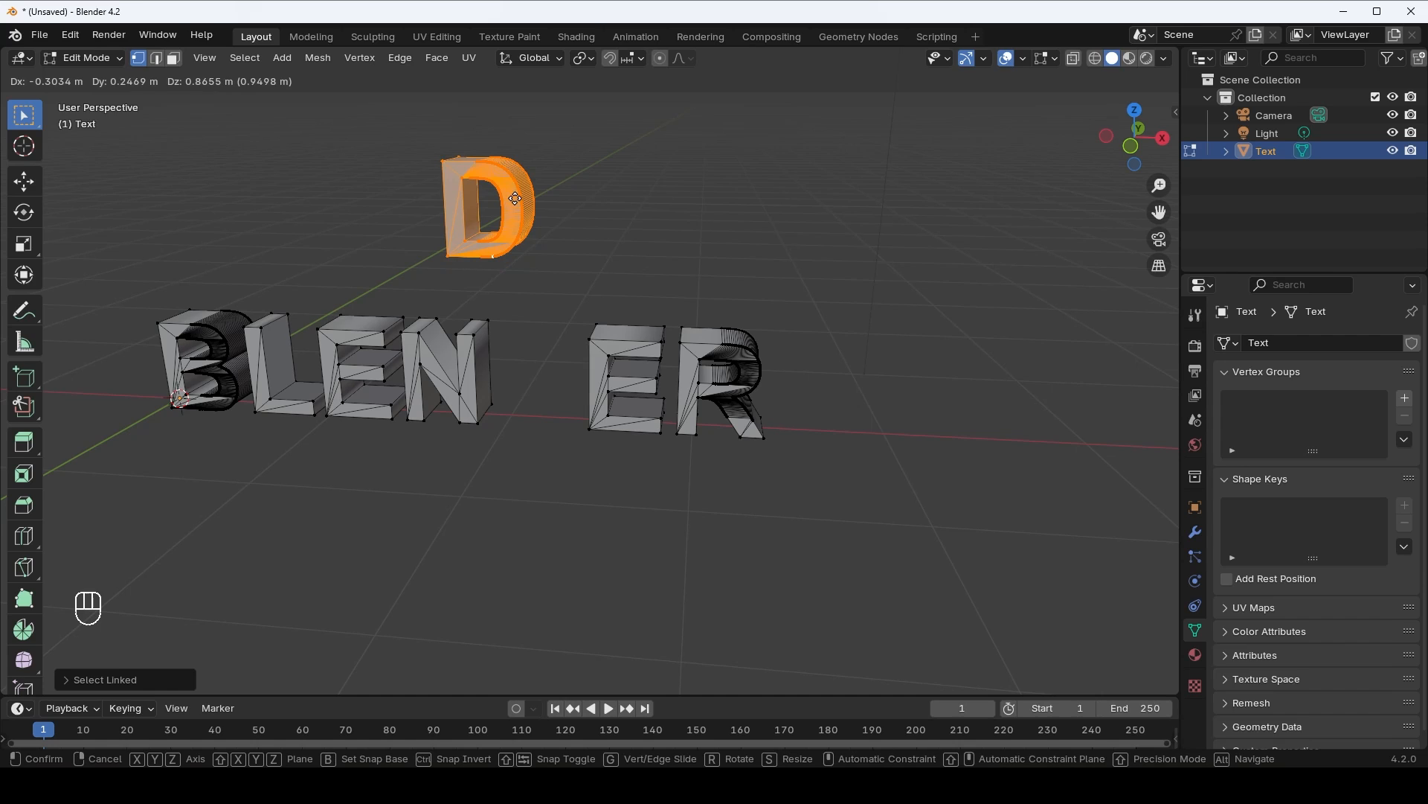
{"action": "key", "text": "Escape"}
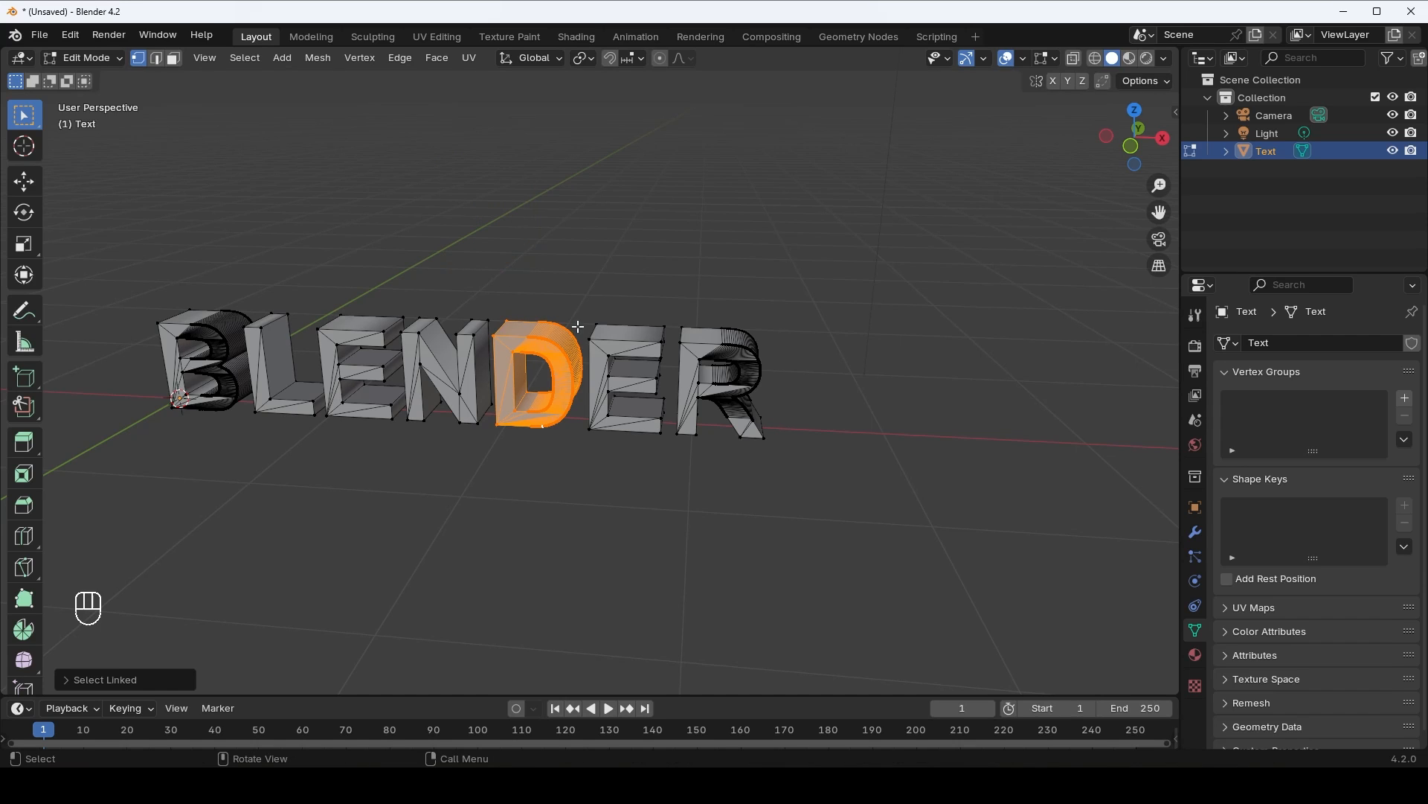
{"action": "left_click", "coordinate": [497, 261]}
{"action": "middle_click_drag", "start_coordinate": [526, 310], "coordinate": [559, 352]}
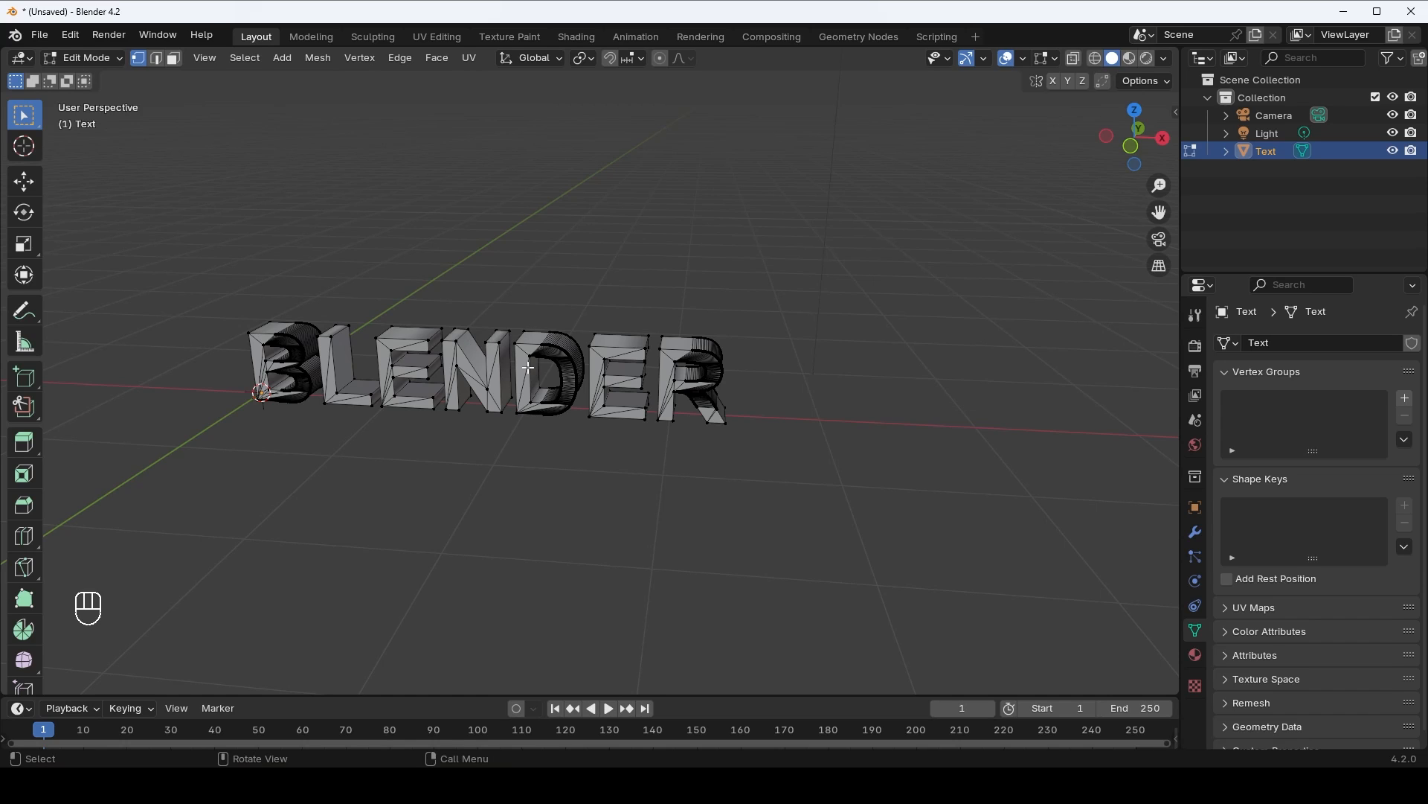
- Separate the whole mesh by loose parts into individual letter objects and return to Object Mode
{"action": "key", "text": "a"}
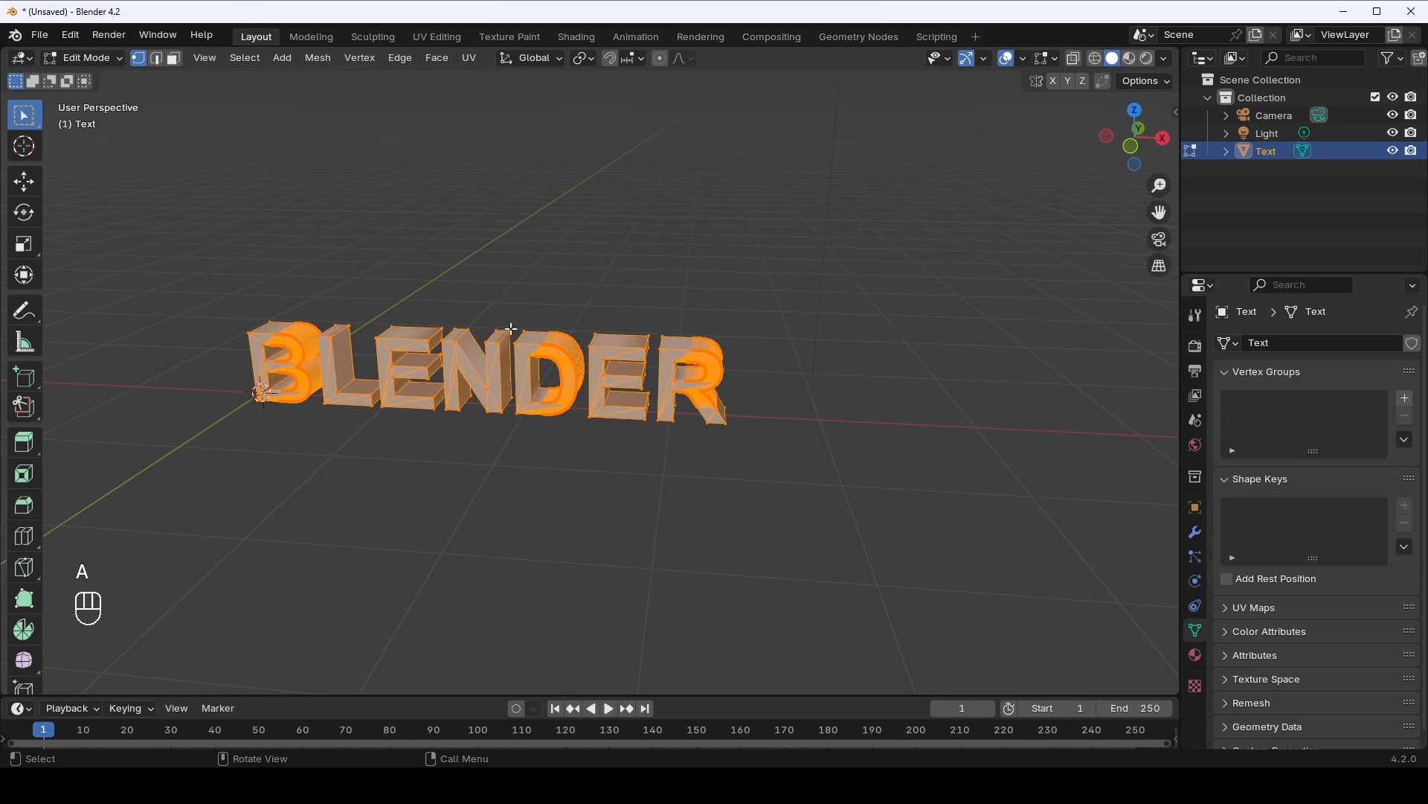
{"action": "key", "text": "p"}
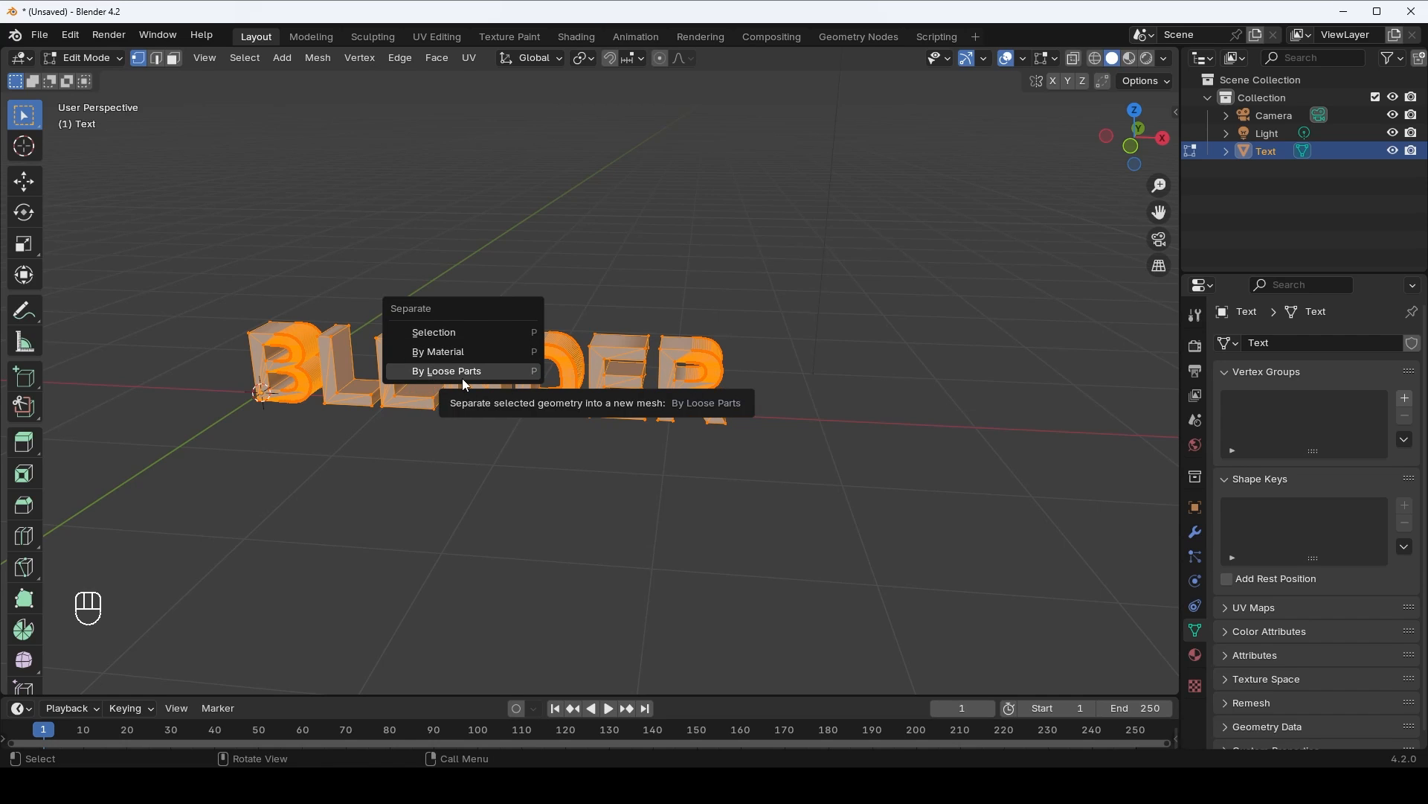
{"action": "left_click", "coordinate": [463, 379]}
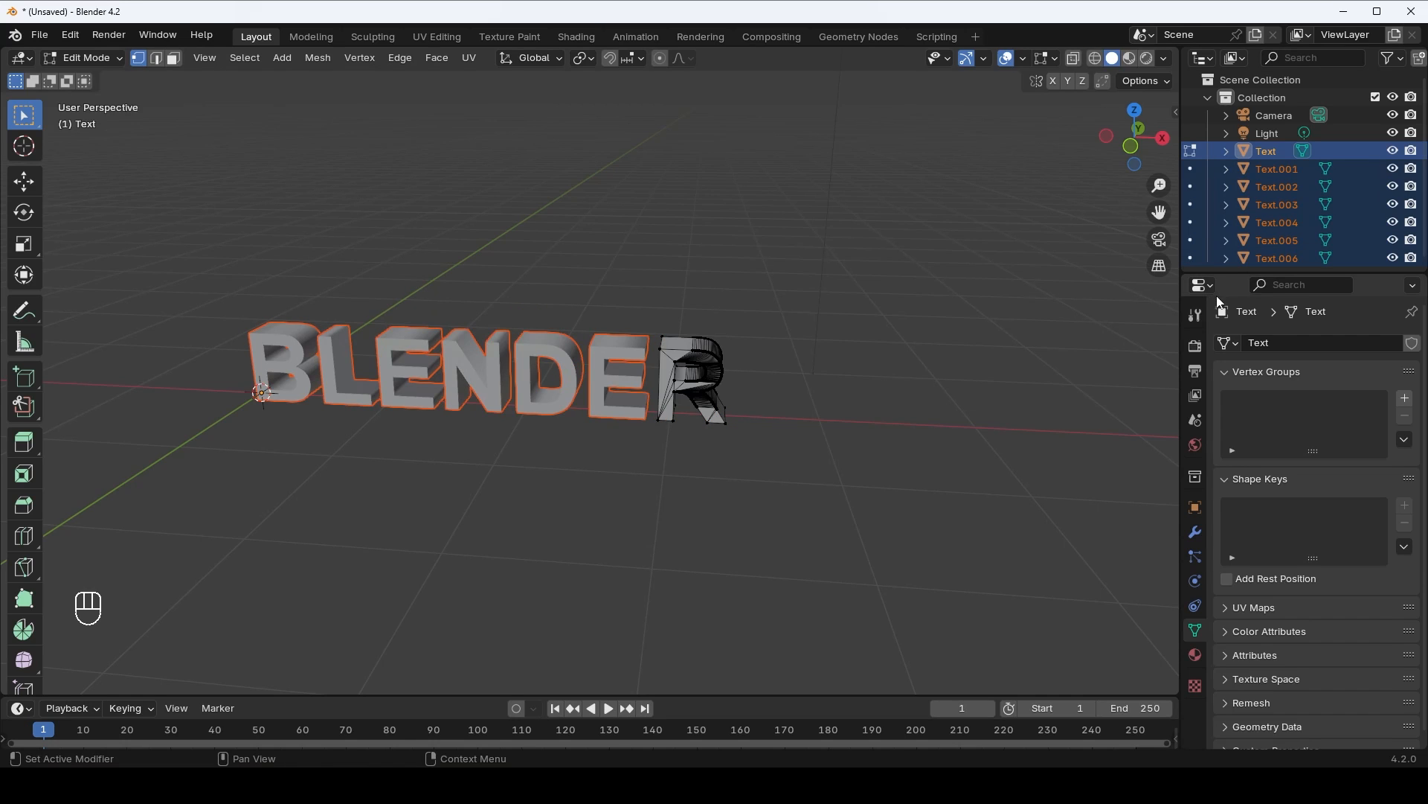
{"action": "left_click_drag", "start_coordinate": [1237, 274], "coordinate": [1237, 366]}
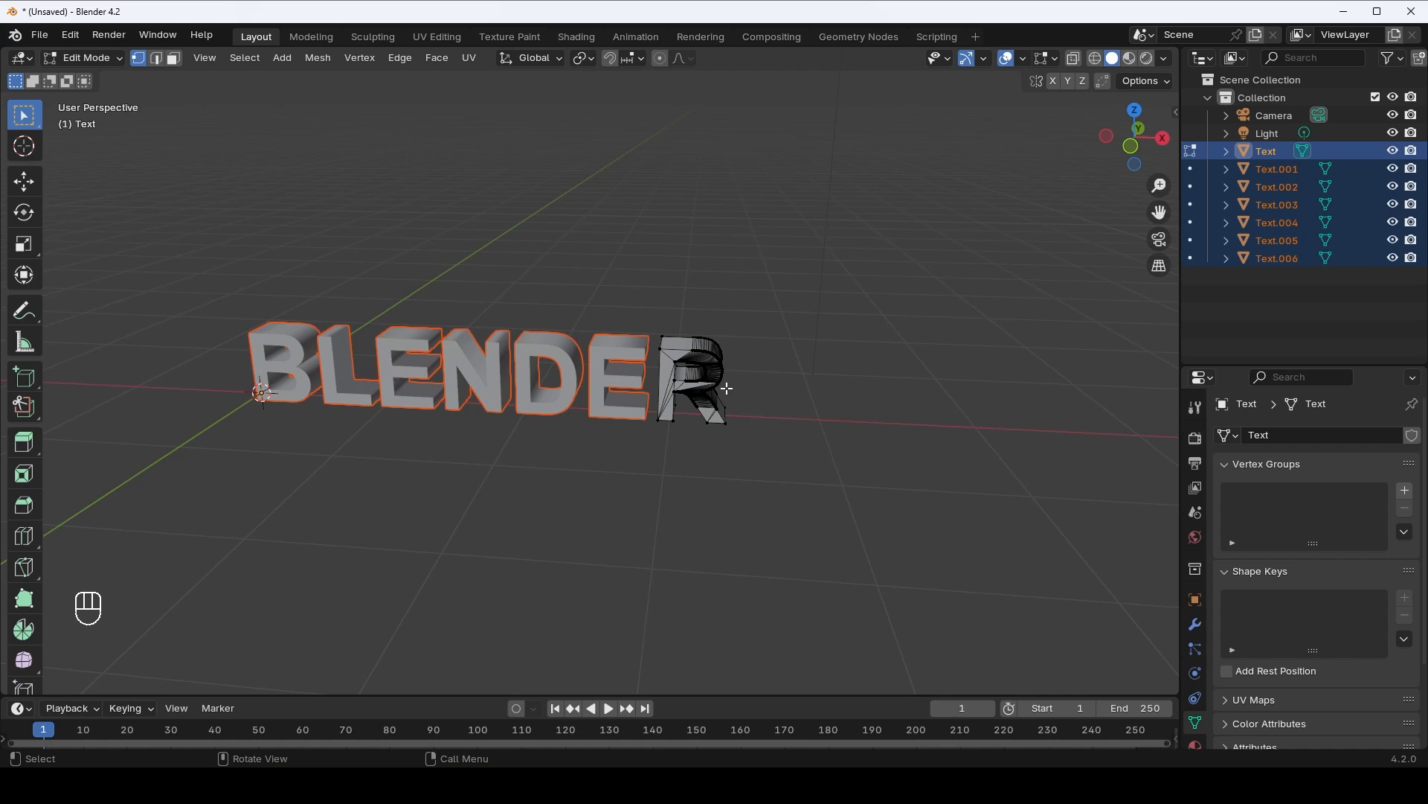
{"action": "middle_click_drag", "start_coordinate": [727, 389], "coordinate": [560, 319]}
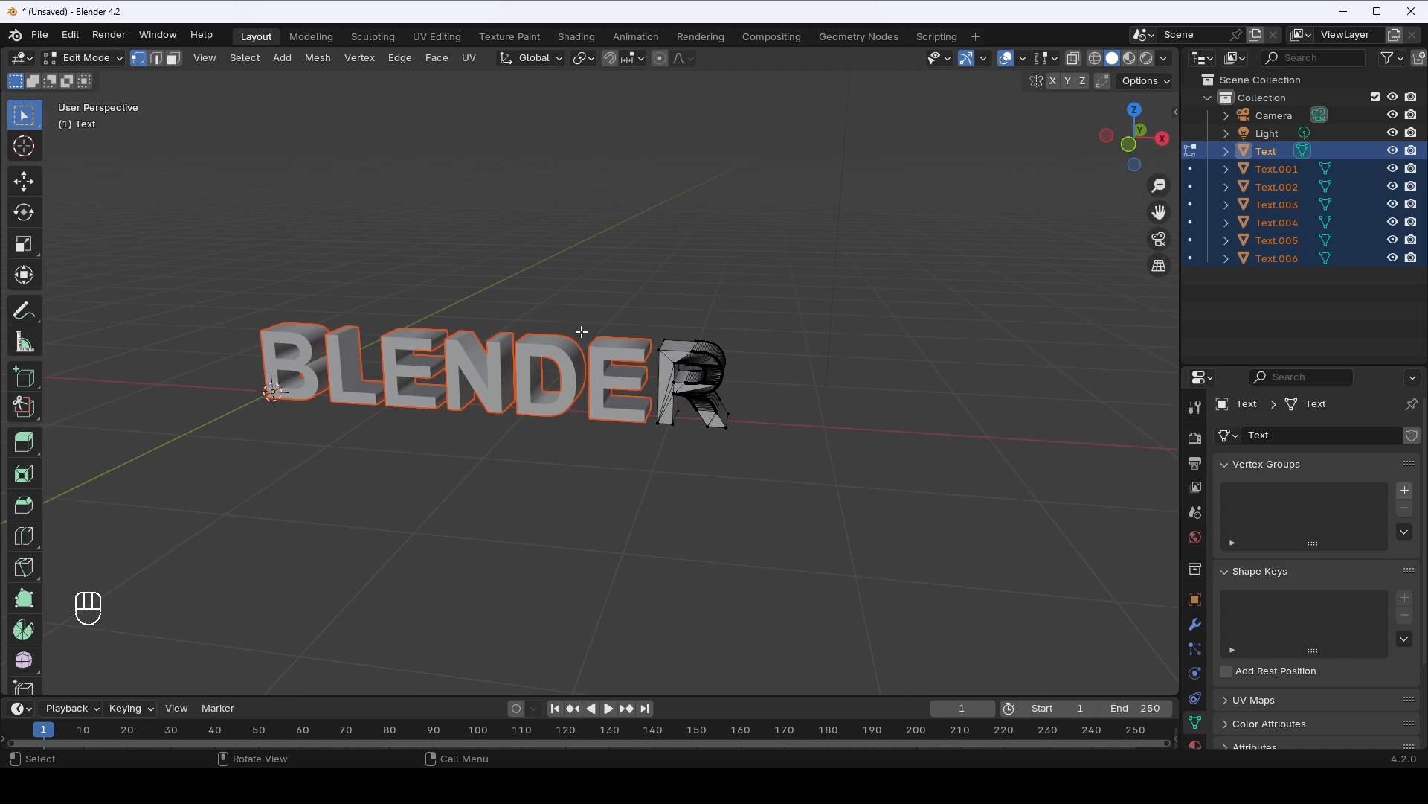
{"action": "key", "text": "Tab"}
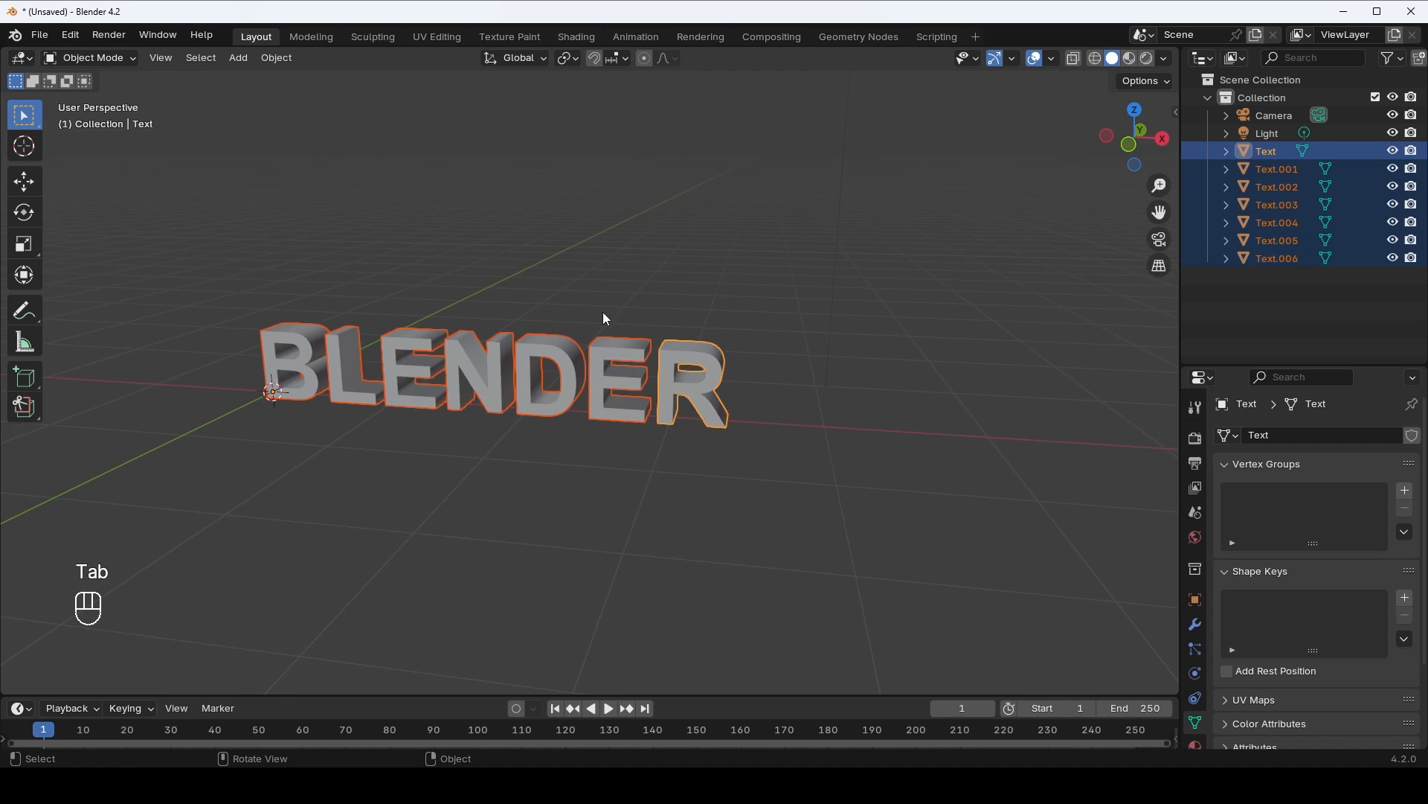
- Select the separated letter objects Text.001 through Text.005 one at a time to identify each letter
{"action": "left_click", "coordinate": [1263, 168]}
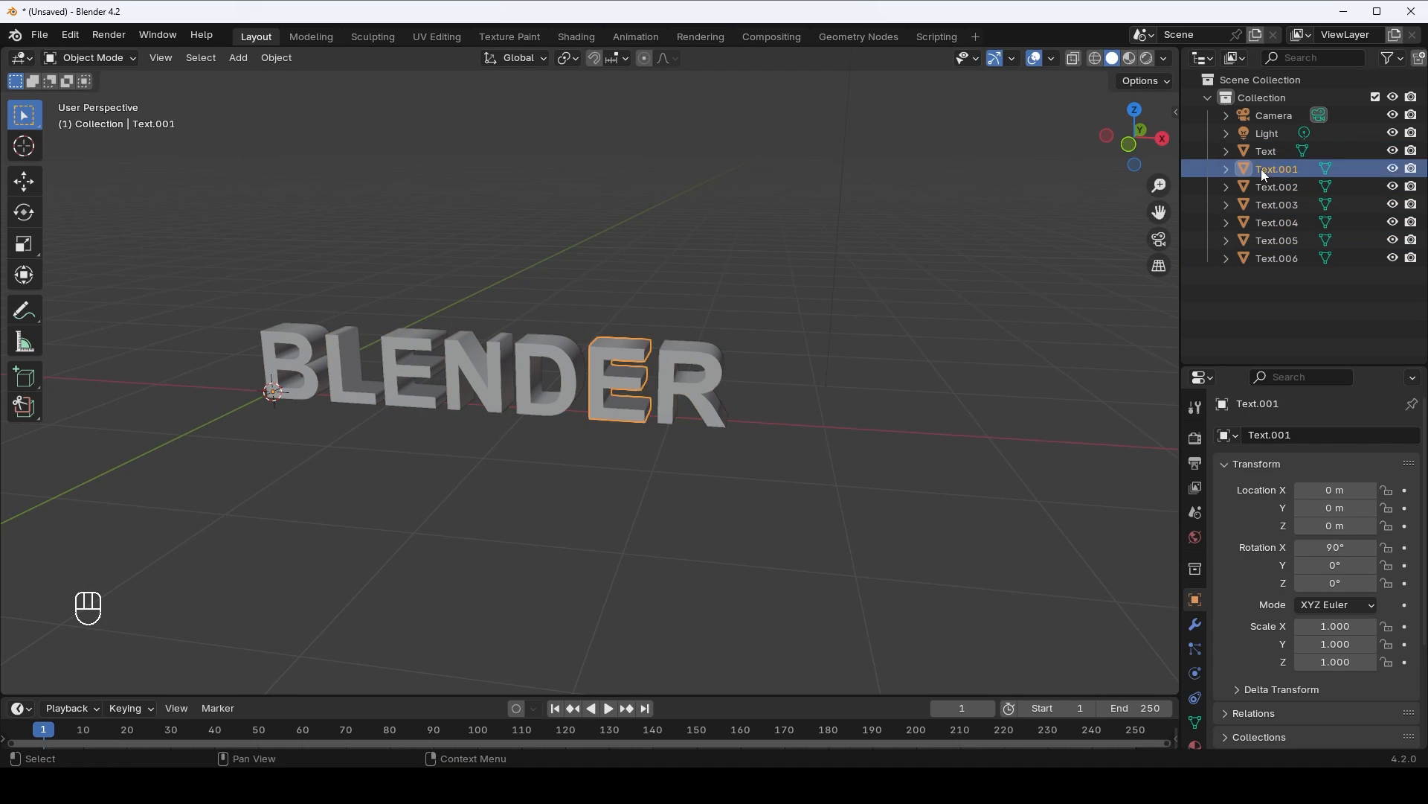
{"action": "left_click", "coordinate": [1275, 187]}
{"action": "left_click", "coordinate": [1278, 207]}
{"action": "left_click", "coordinate": [1278, 223]}
{"action": "left_click", "coordinate": [1277, 241]}
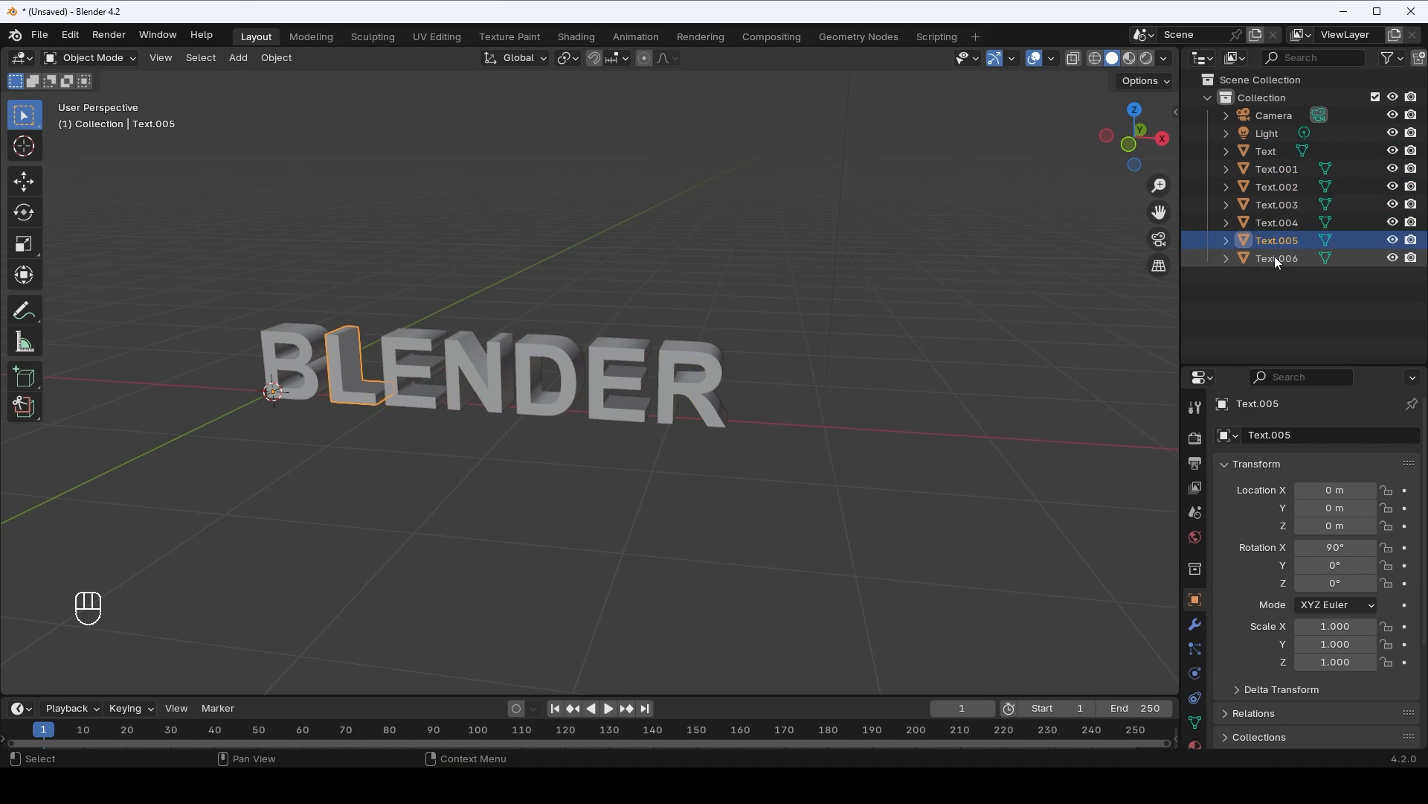
- Select the letter B object and try rotating it freely with trackball rotation
{"action": "left_click", "coordinate": [1275, 258]}
{"action": "key", "text": "r"}
{"action": "key", "text": "r"}
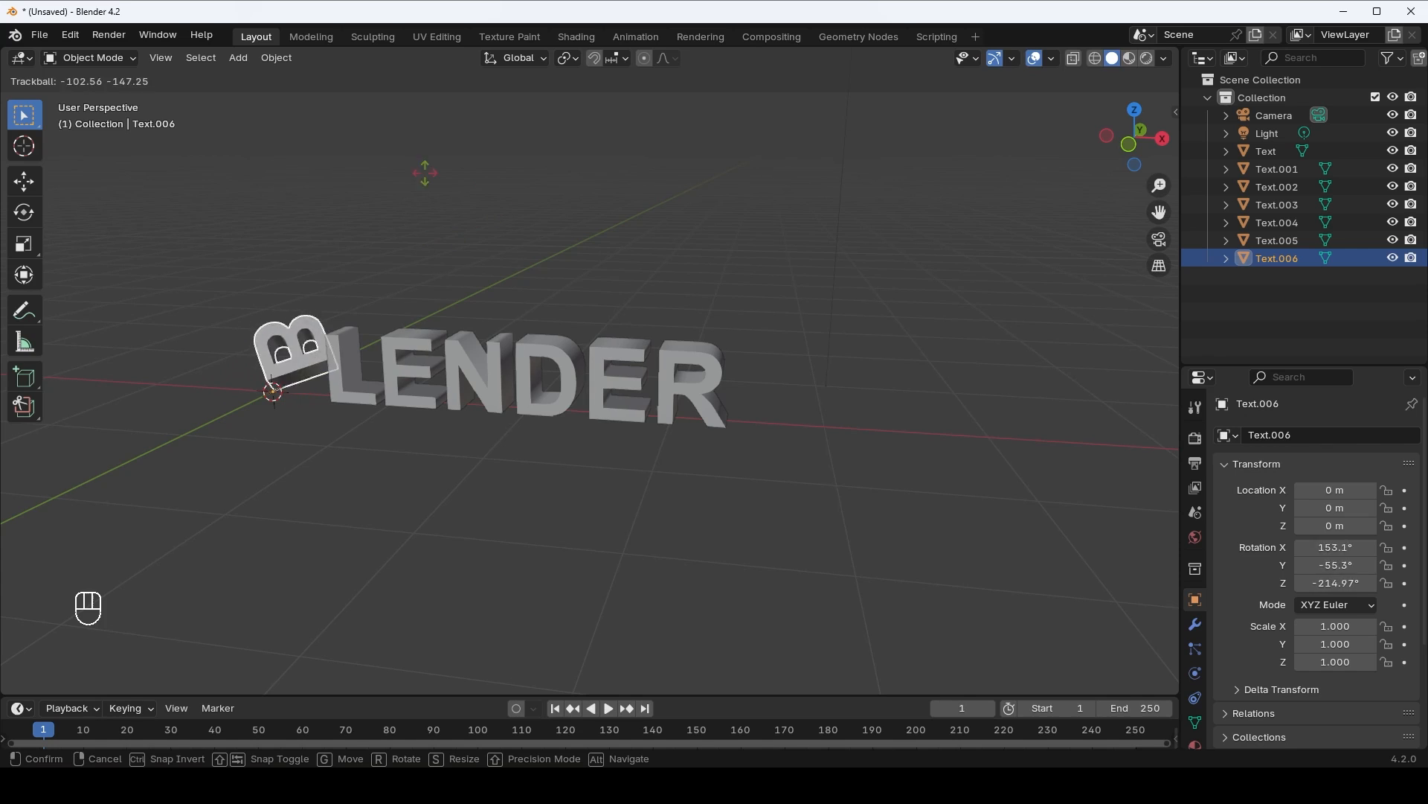
{"action": "key", "text": "Escape"}
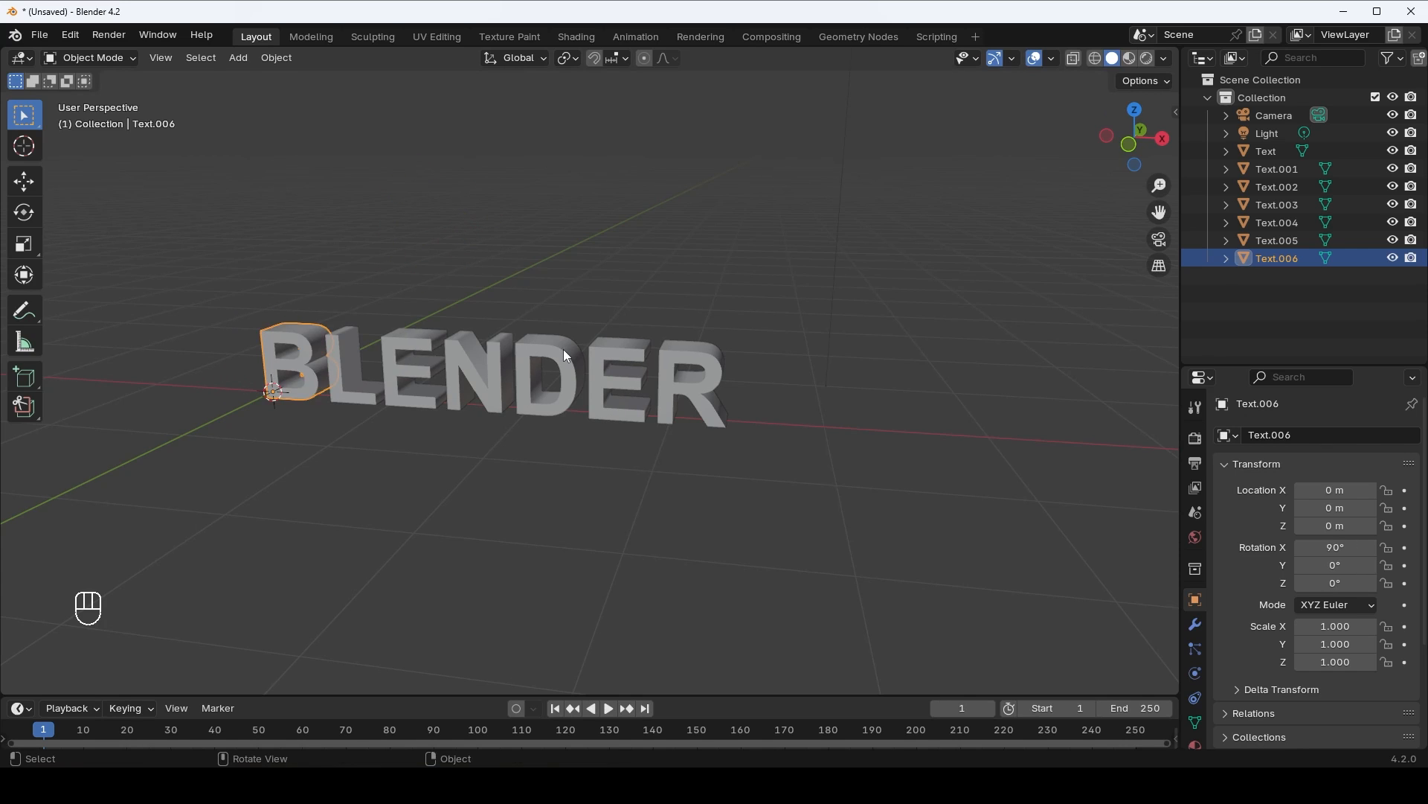
- Select the letter D object and try rotating it freely
{"action": "left_click", "coordinate": [564, 349]}
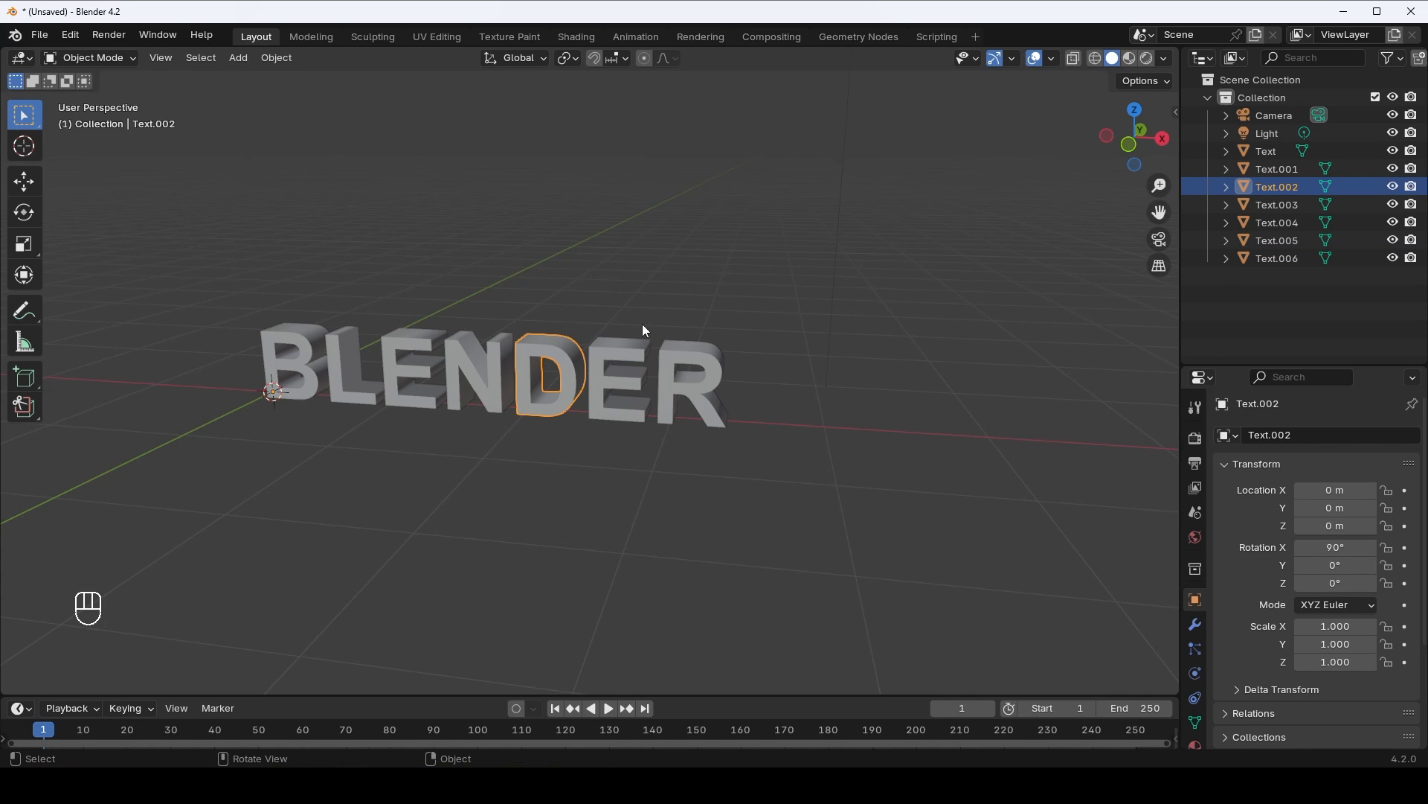
{"action": "key", "text": "r"}
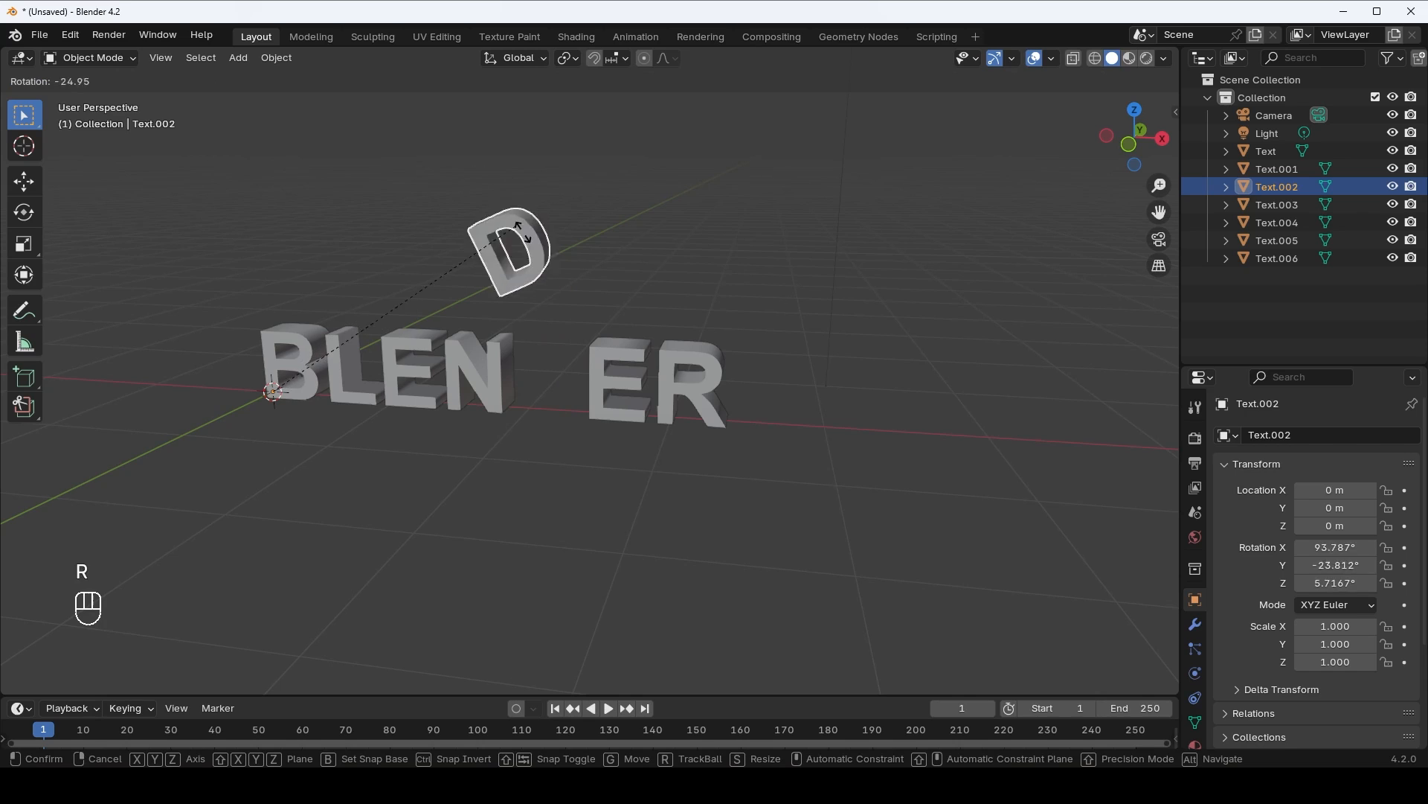
{"action": "right_click", "coordinate": [586, 264]}
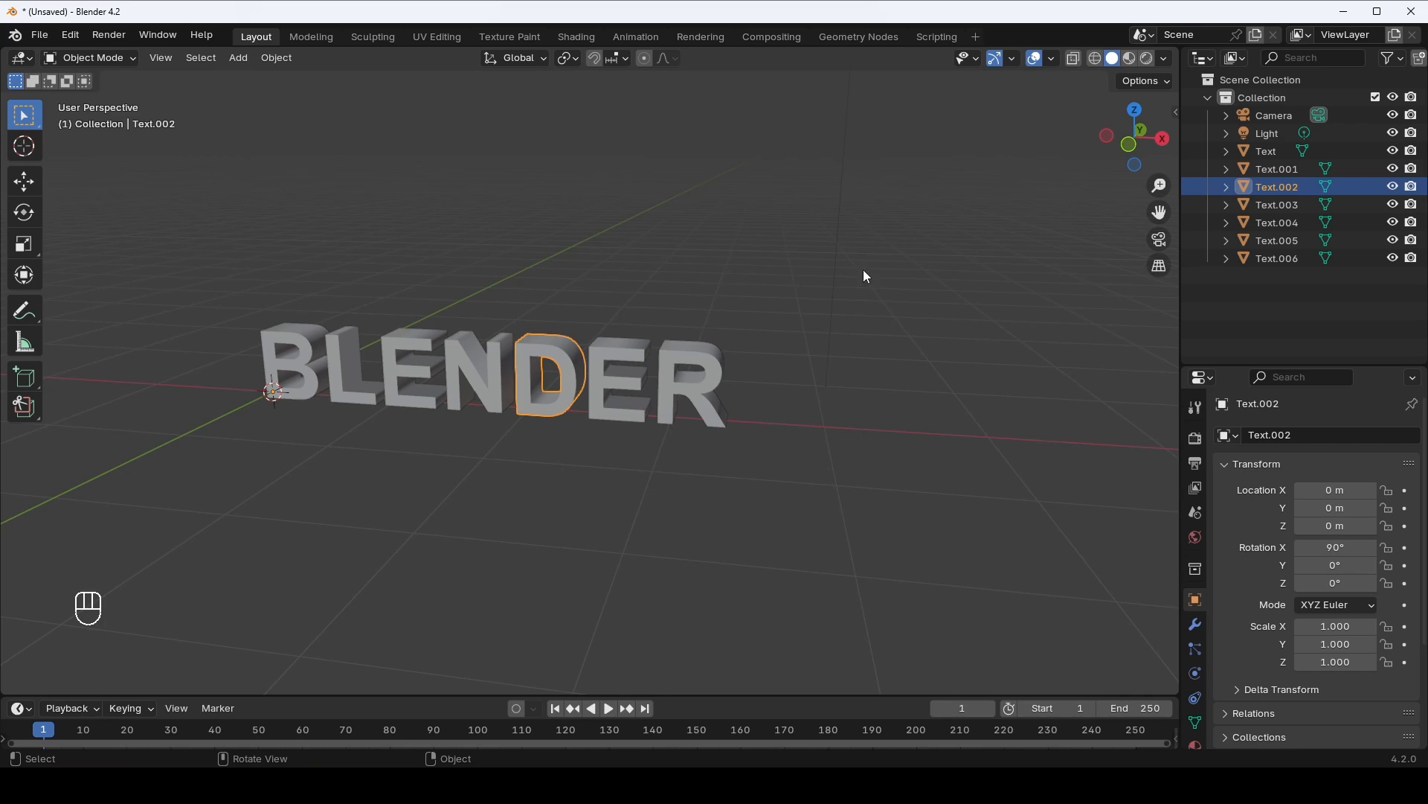
- Select all seven letter objects and set the transform pivot point to Individual Origins
{"action": "left_click_drag", "start_coordinate": [185, 243], "coordinate": [774, 471]}
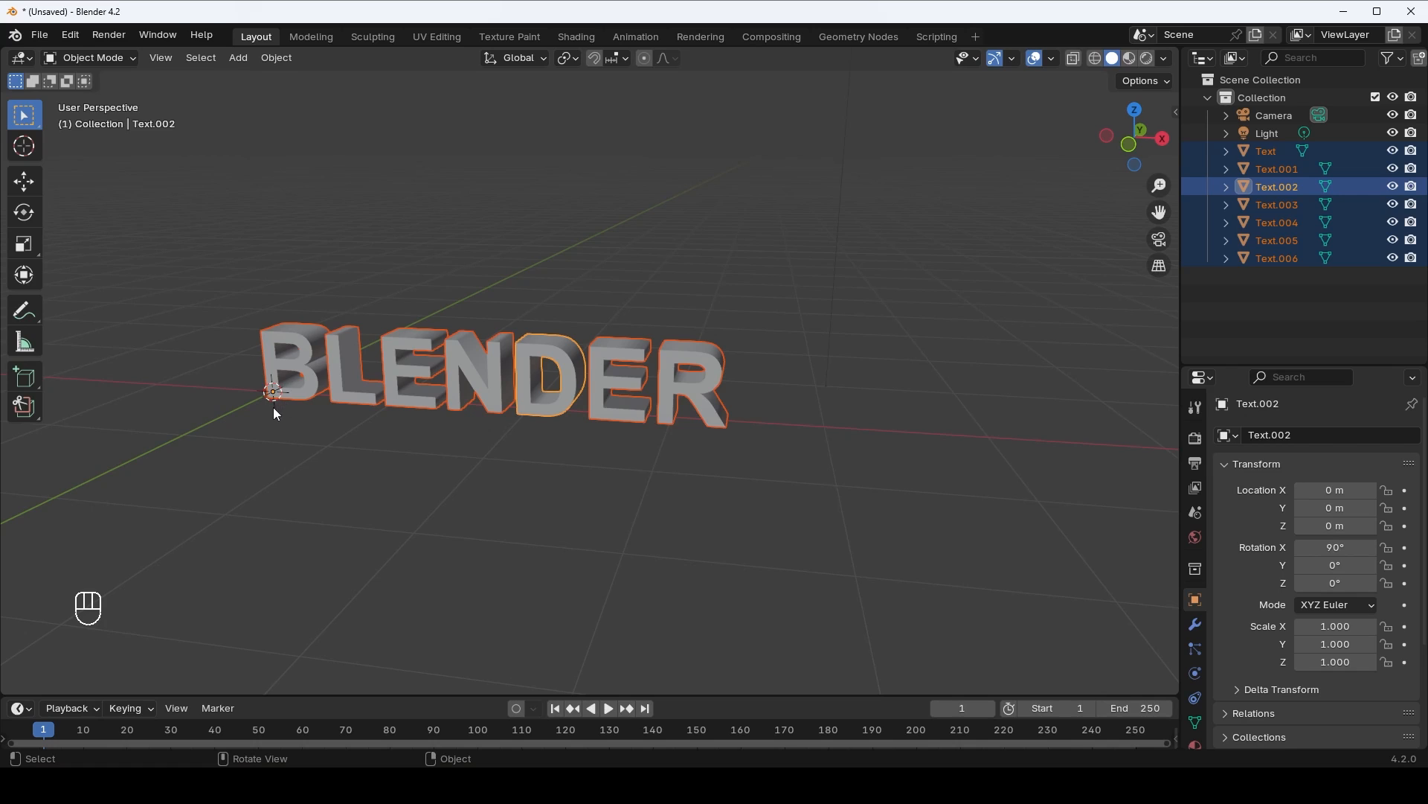
{"action": "left_click", "coordinate": [575, 62]}
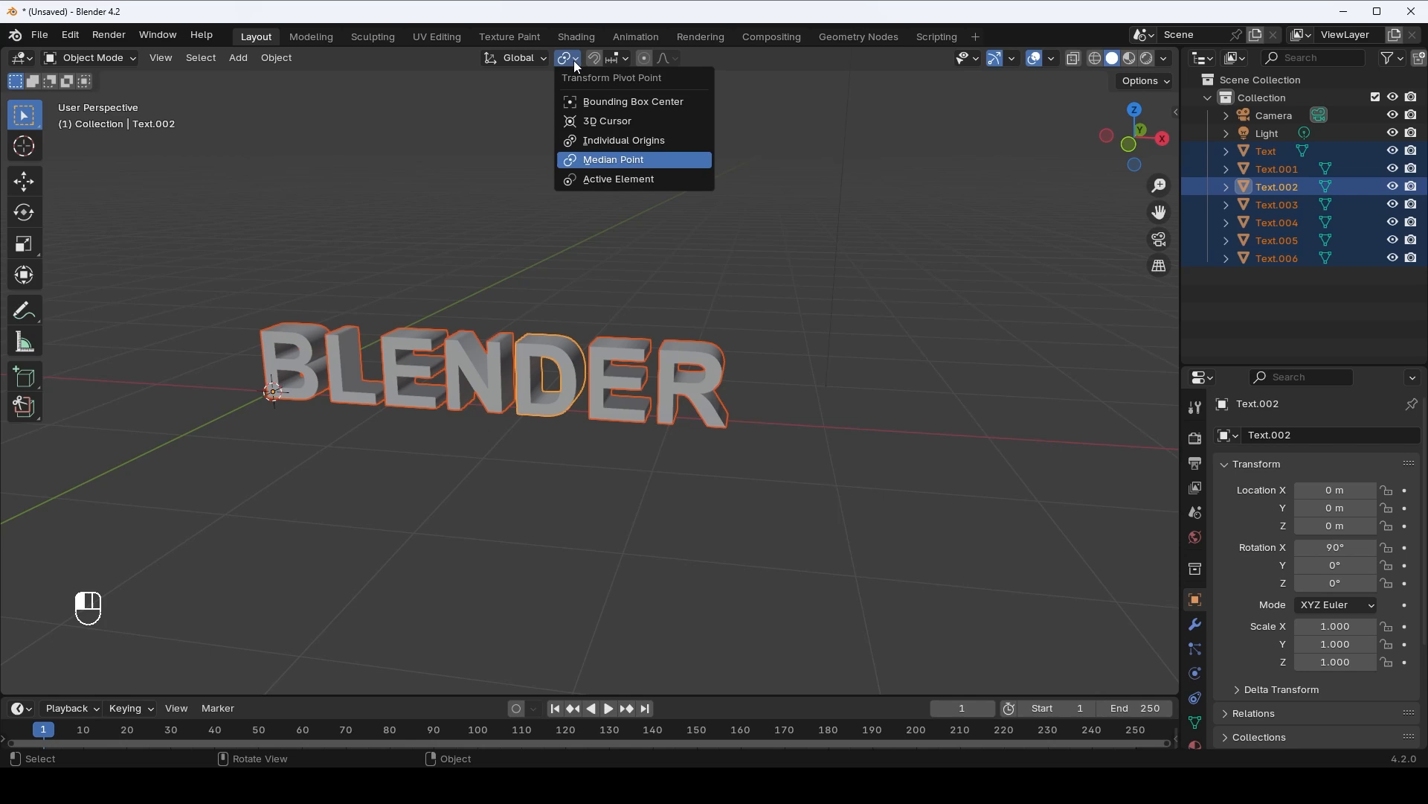
{"action": "left_click", "coordinate": [614, 141]}
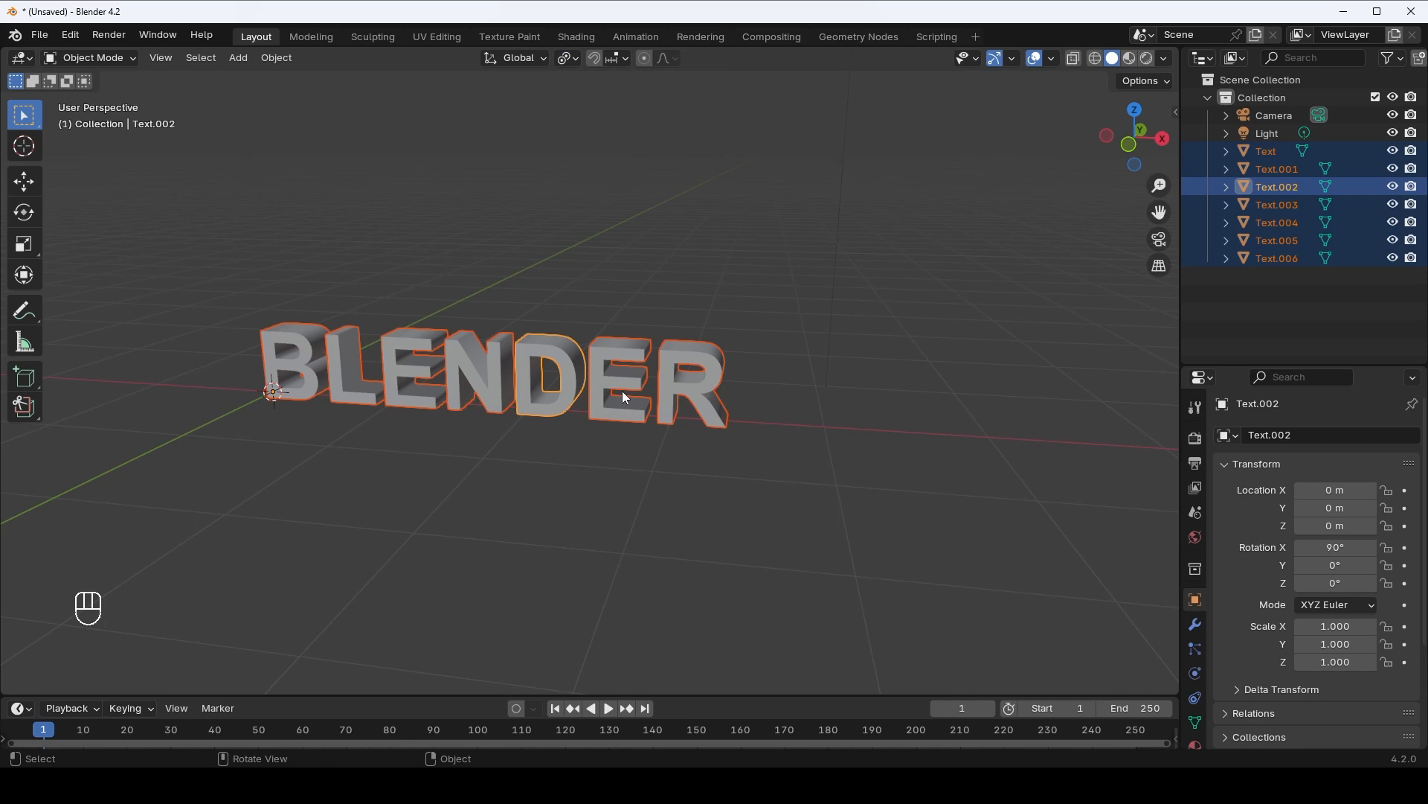
- Try trackball rotation on all selected letters with the Individual Origins pivot
{"action": "key", "text": "r"}
{"action": "key", "text": "r"}
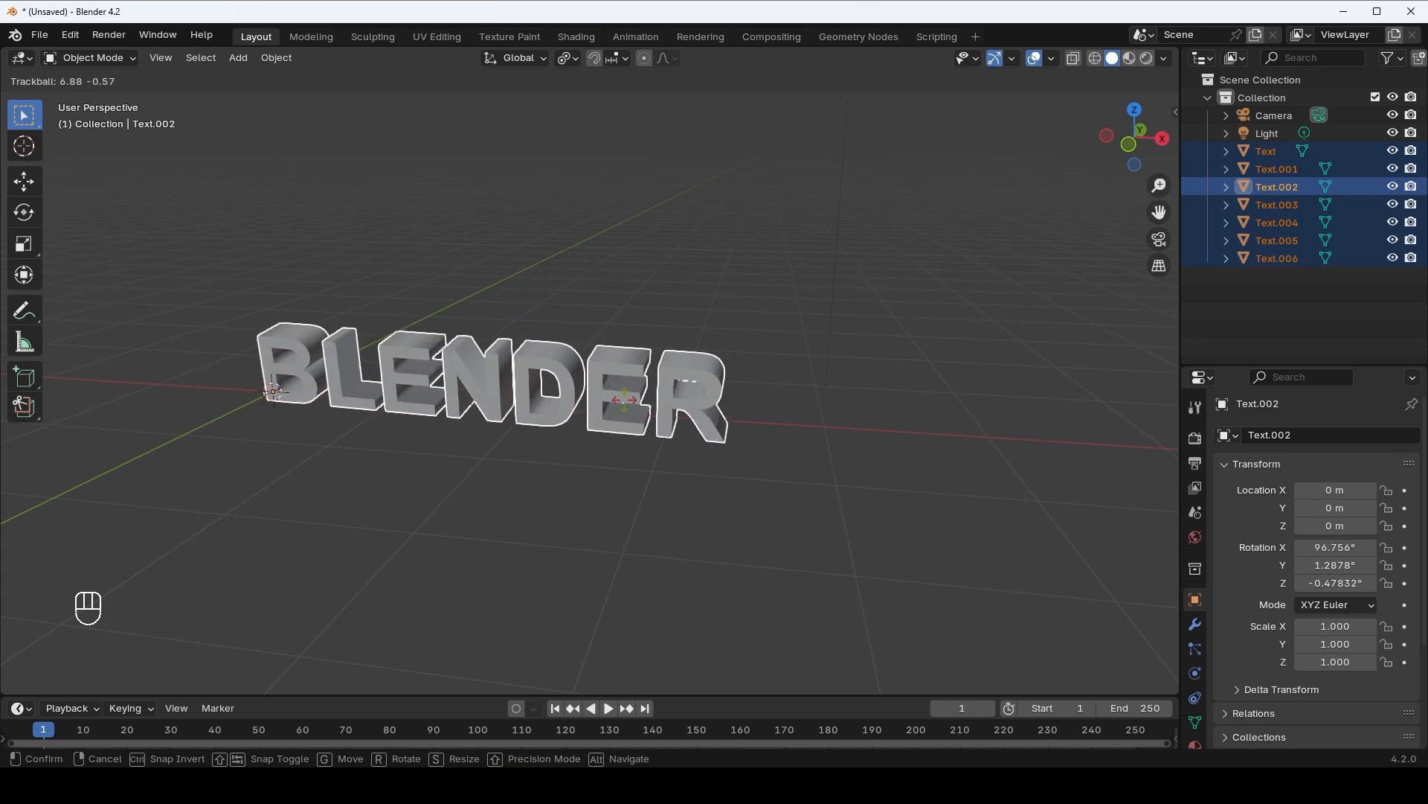
{"action": "right_click", "coordinate": [646, 386]}
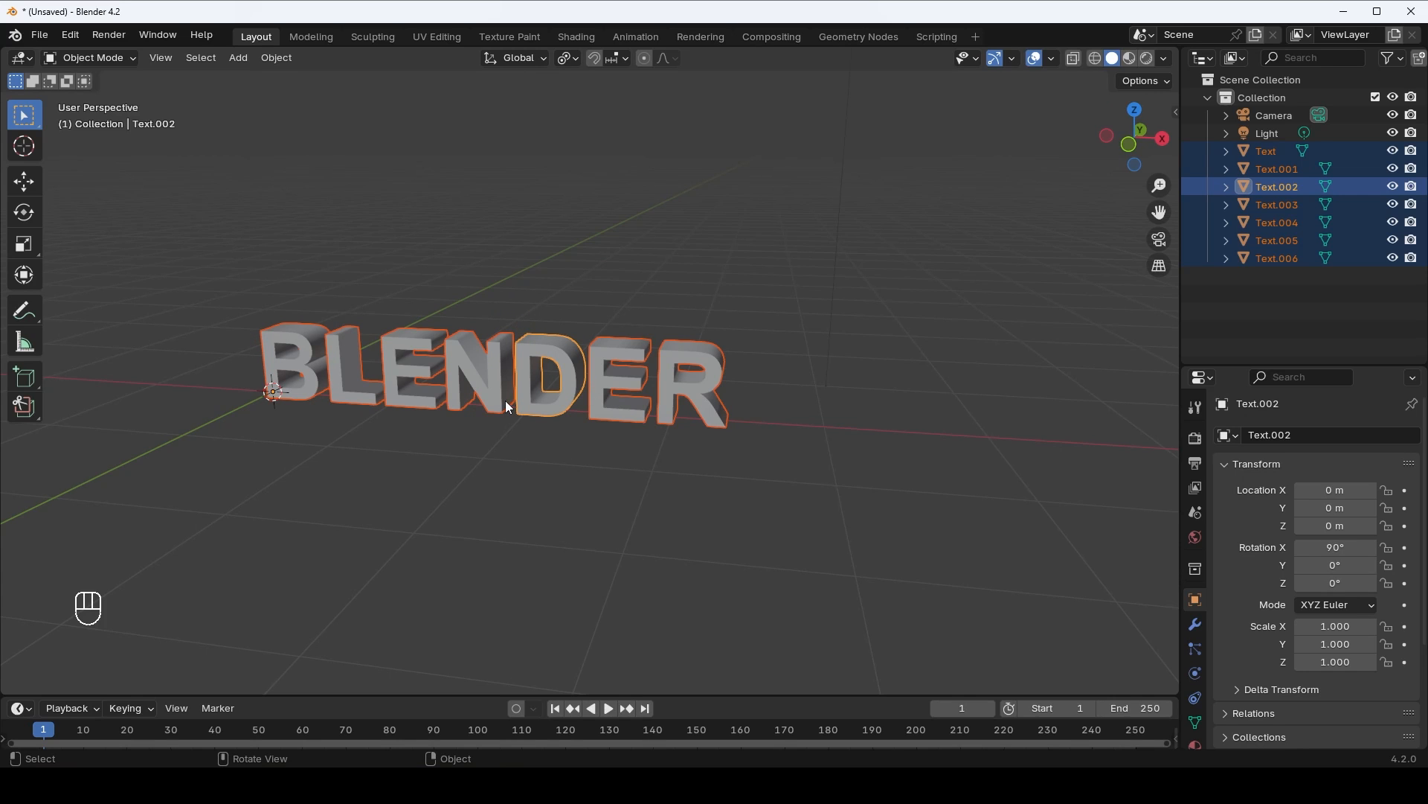
{"action": "middle_click_drag", "start_coordinate": [516, 418], "coordinate": [340, 415]}
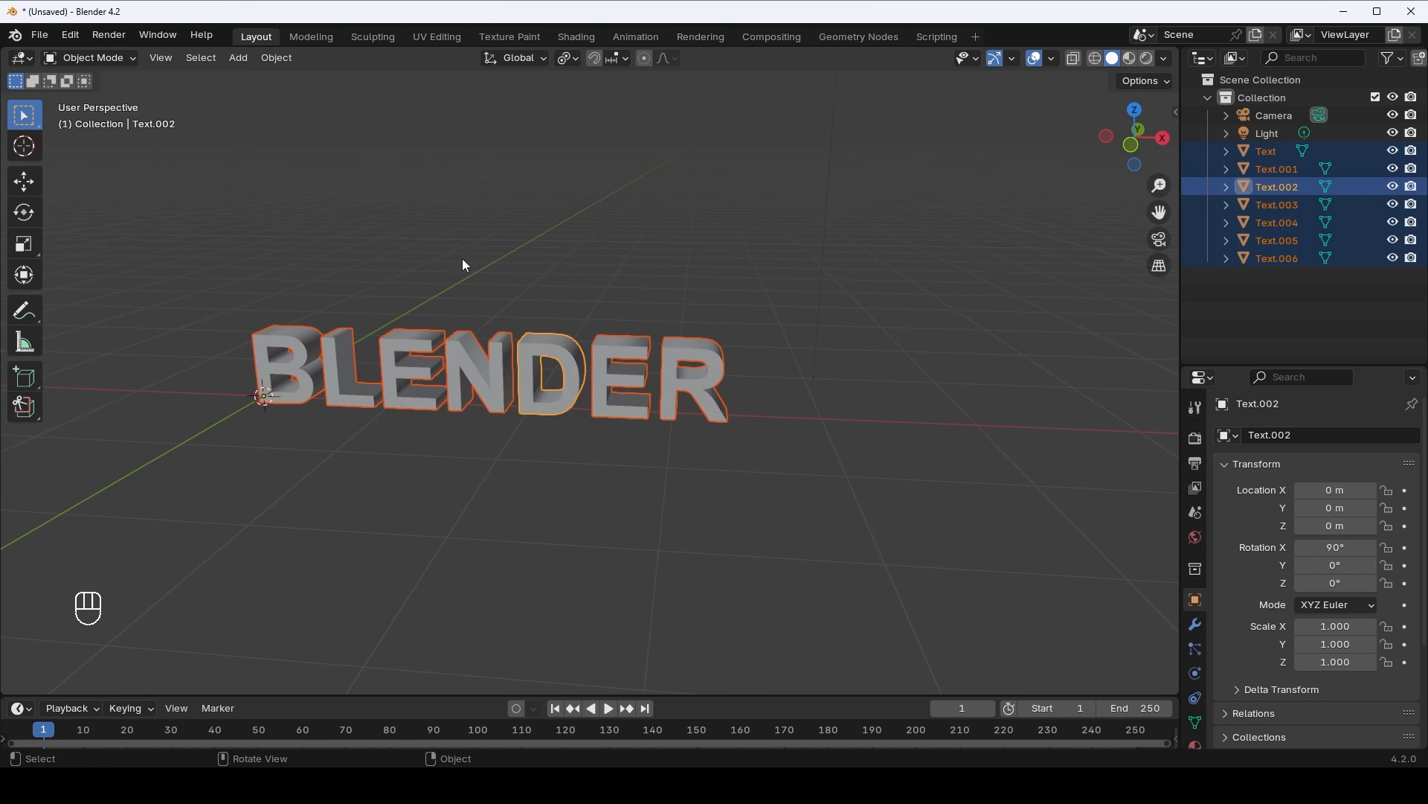
- Set the origin of every letter object in the word to its own geometry
{"action": "left_click", "coordinate": [247, 271]}
{"action": "left_click_drag", "start_coordinate": [180, 256], "coordinate": [802, 488]}
{"action": "left_click", "coordinate": [276, 58]}
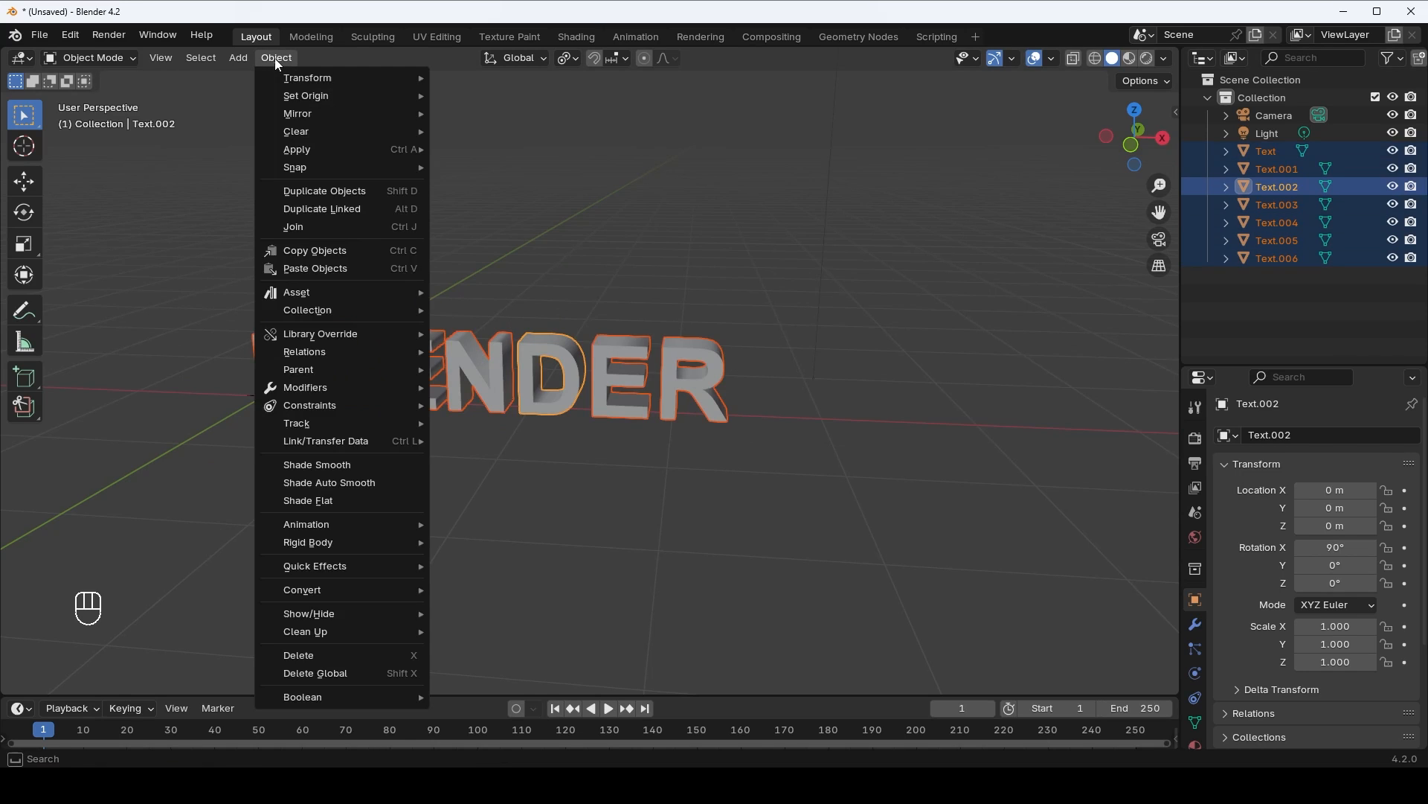
{"action": "mouse_move", "coordinate": [320, 104]}
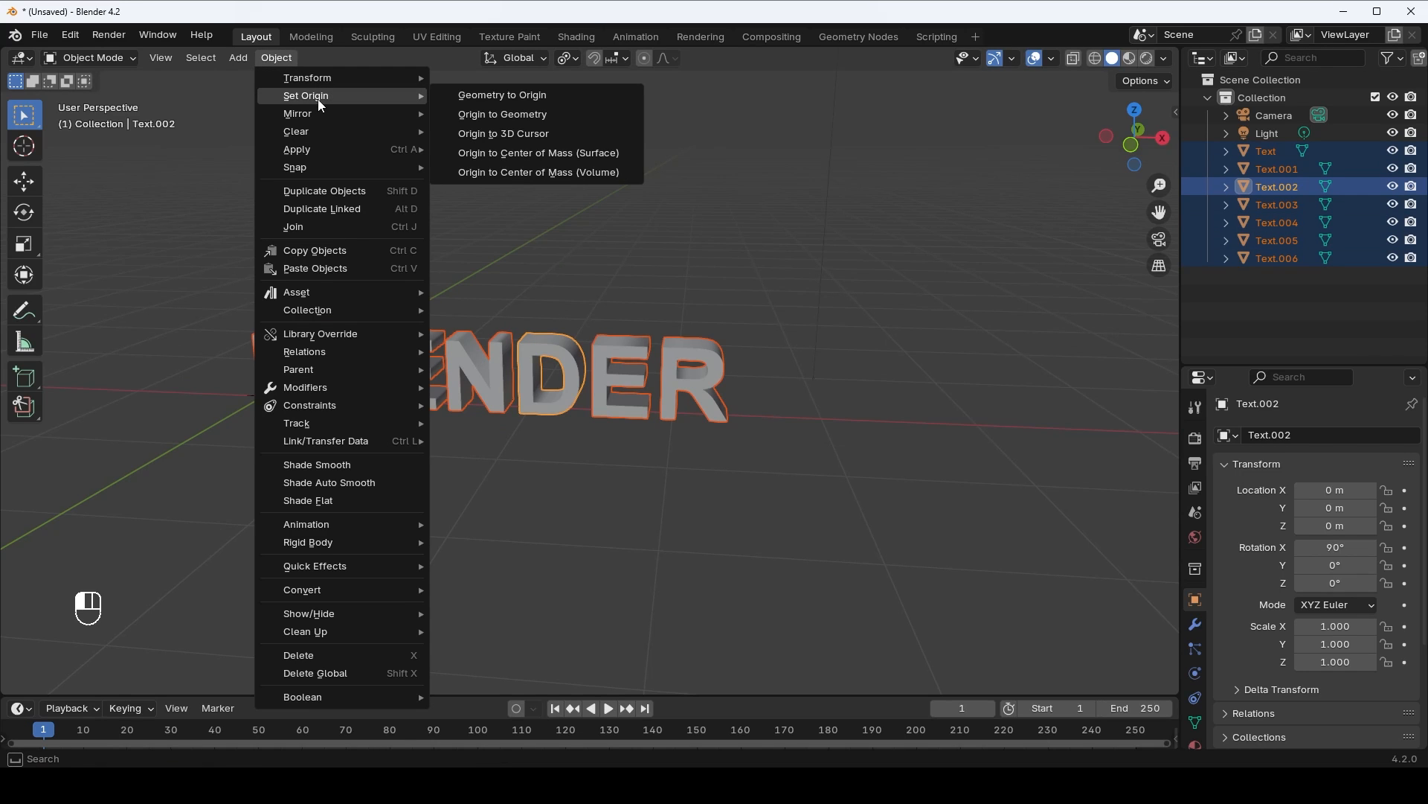
{"action": "left_click", "coordinate": [517, 119]}
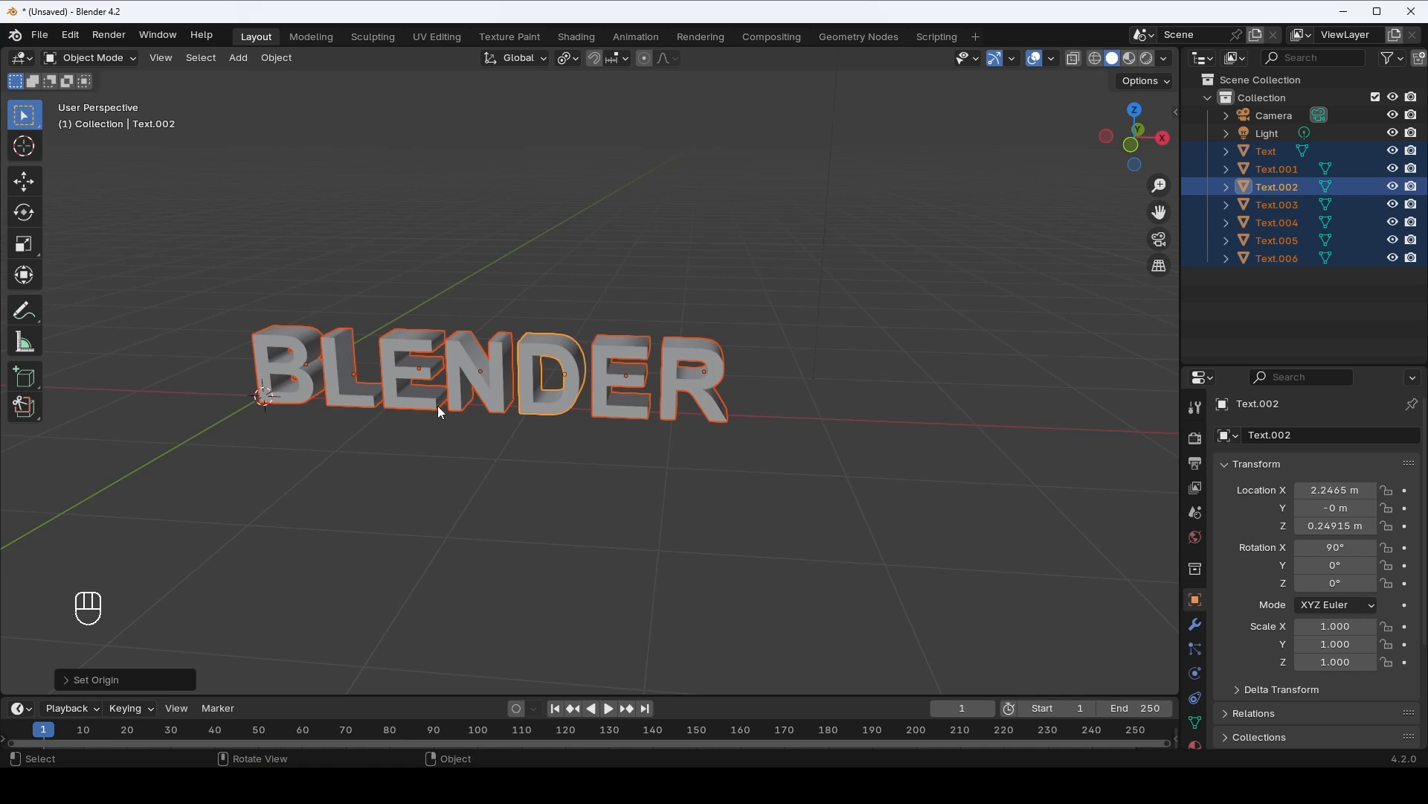
{"action": "mouse_move", "coordinate": [440, 405]}
{"action": "middle_mouse_down"}
{"action": "mouse_move", "coordinate": [494, 385]}
{"action": "mouse_move", "coordinate": [441, 401]}
{"action": "mouse_move", "coordinate": [454, 401]}
{"action": "middle_mouse_up"}
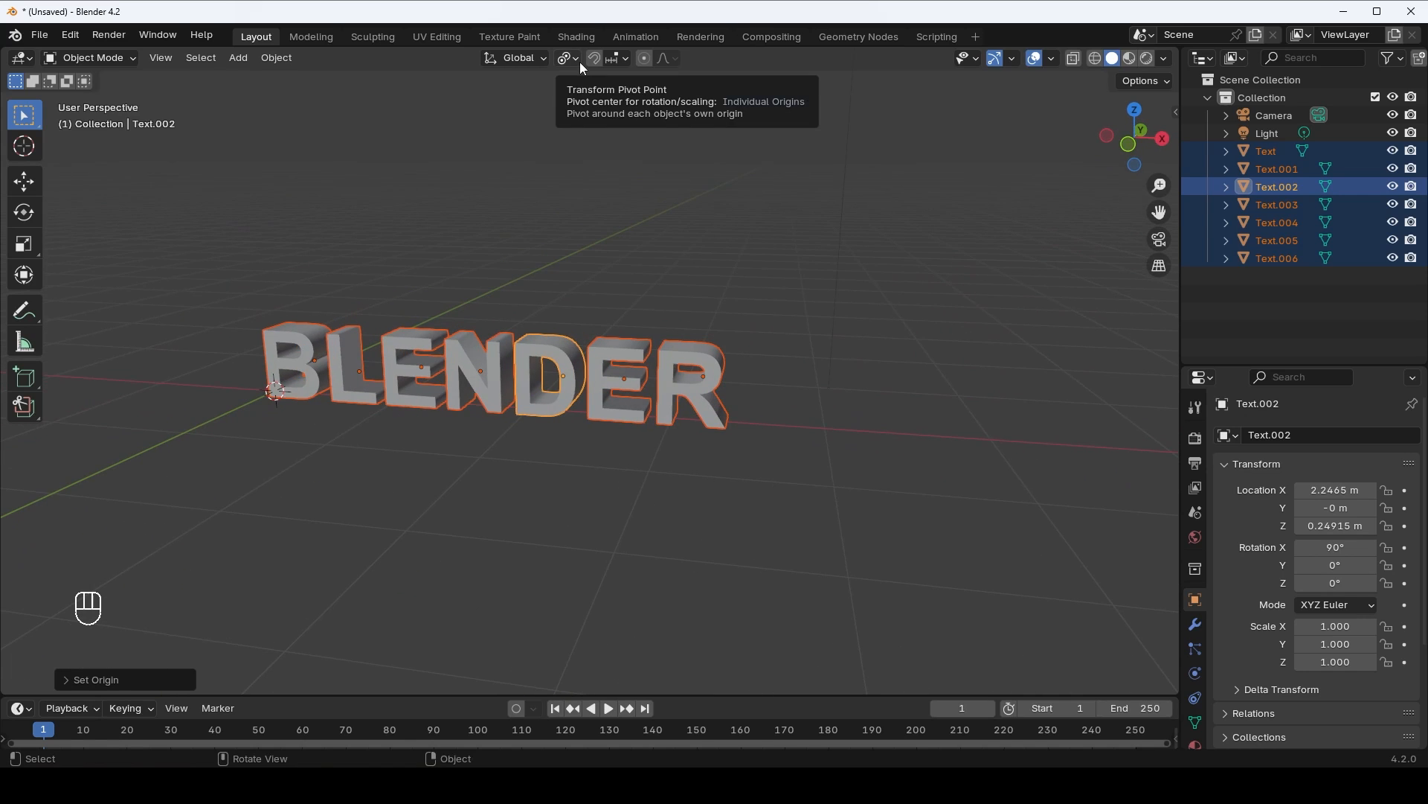
- Choose Individual Origins as the pivot point again and try rotating all letters with trackball rotation around their new origins
{"action": "left_click", "coordinate": [579, 61]}
{"action": "left_click", "coordinate": [606, 143]}
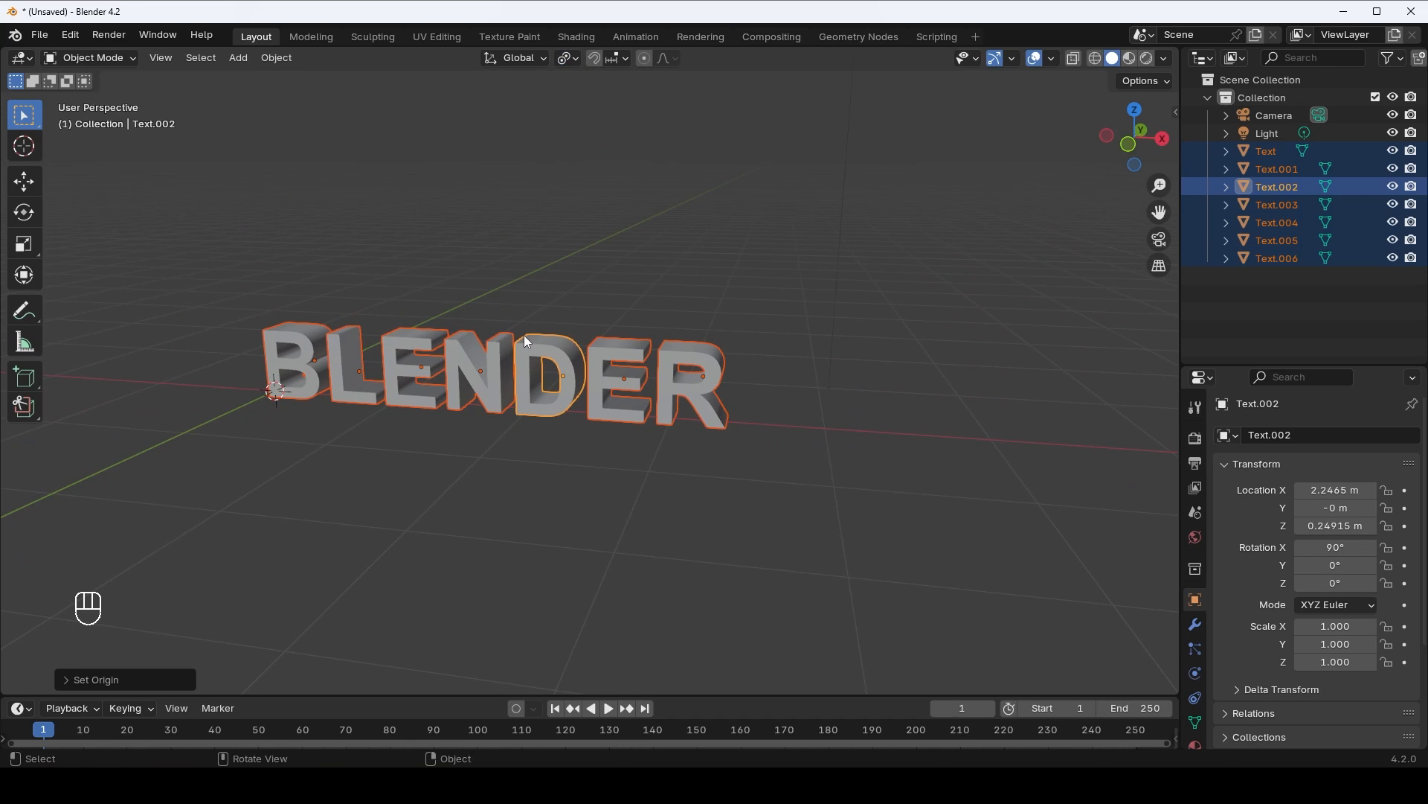
{"action": "key", "text": "r"}
{"action": "key", "text": "r"}
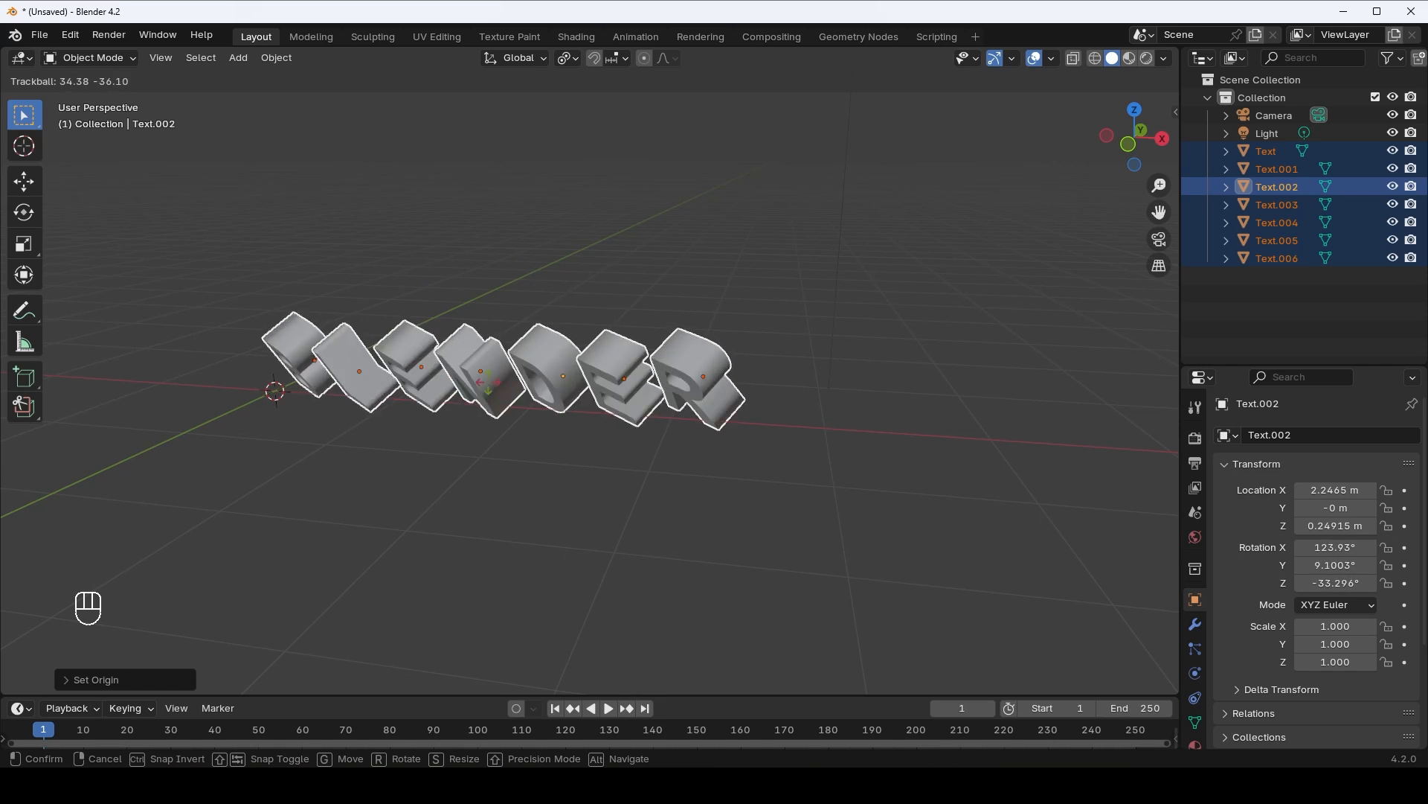
{"action": "right_click", "coordinate": [624, 327]}
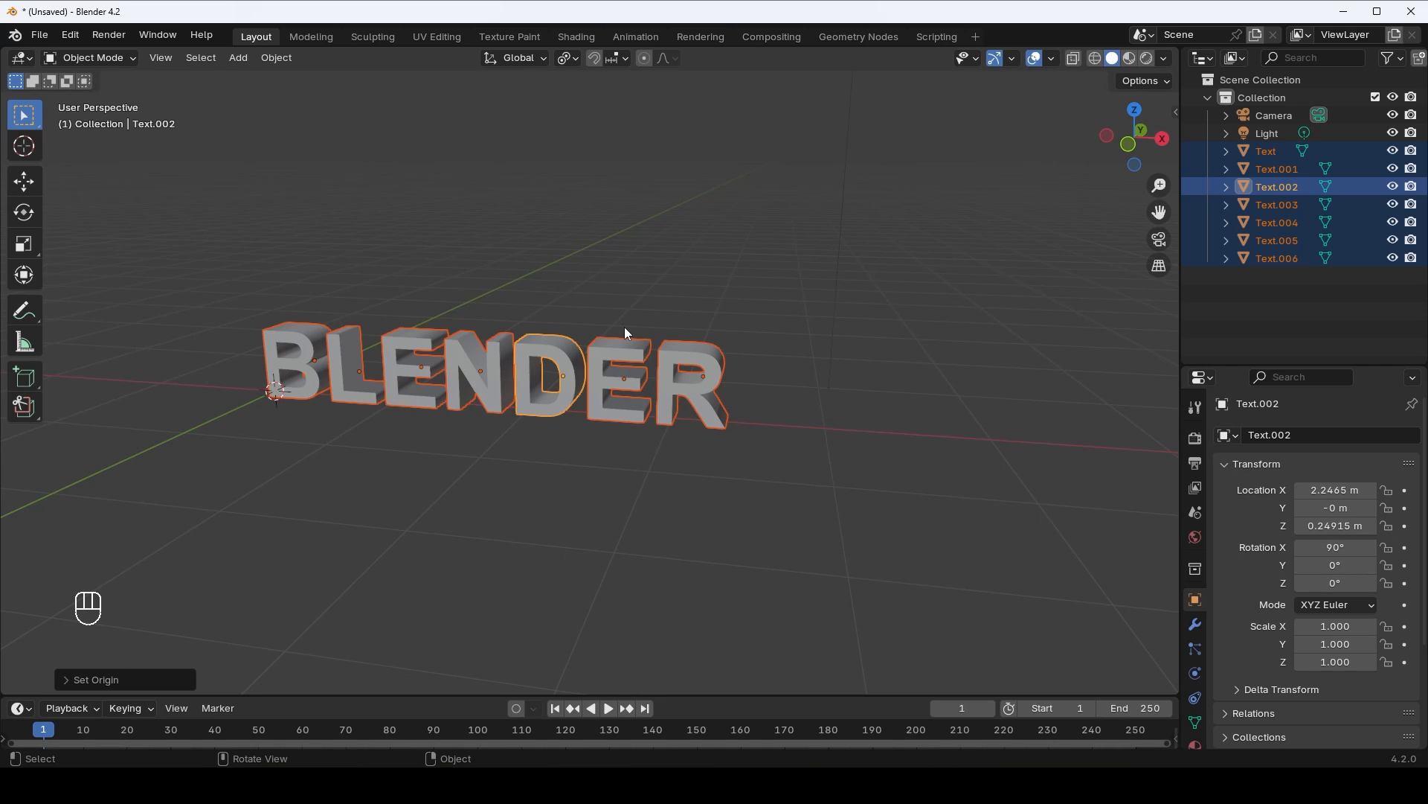
- Try trackball rotation on all selected letters in the front orthographic view
{"action": "key", "text": "KP_1"}
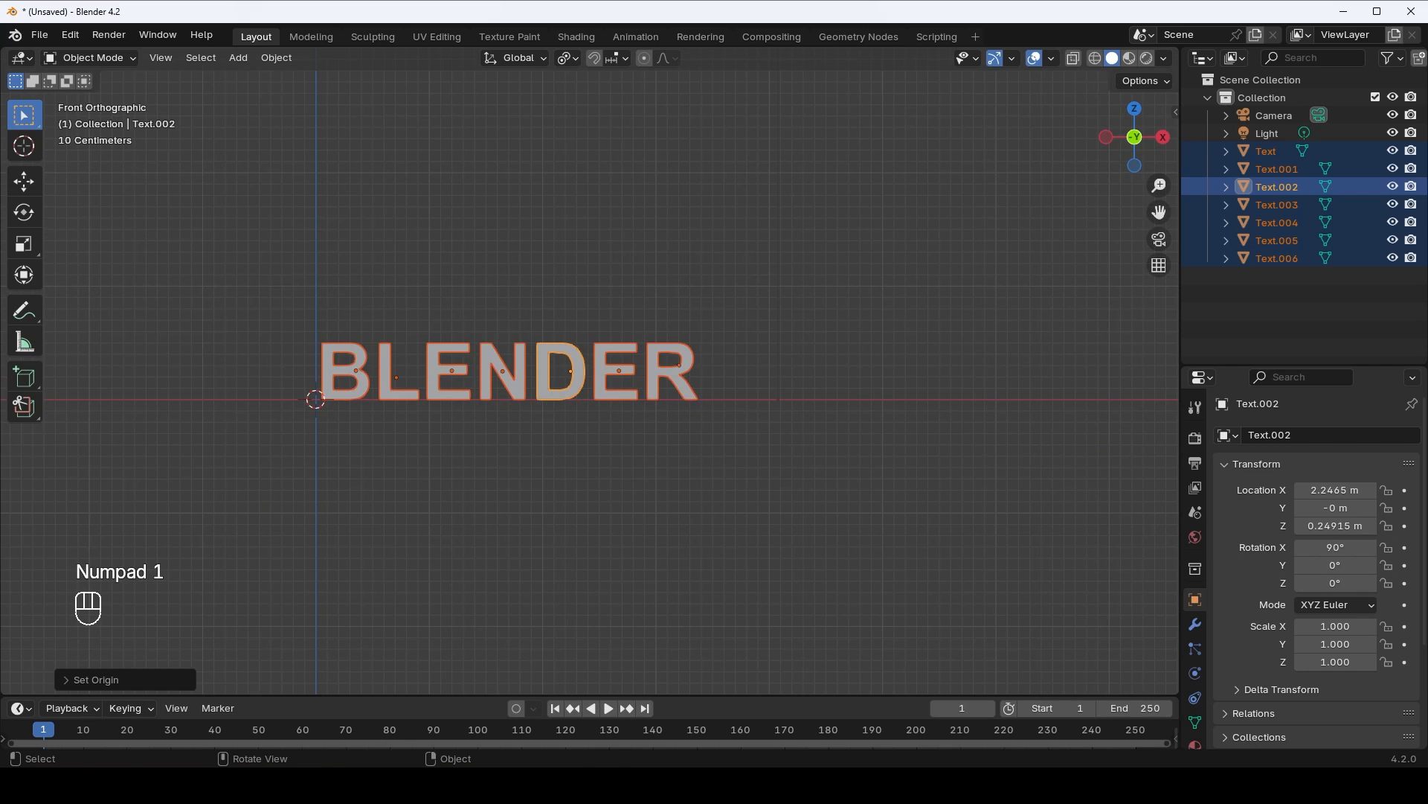
{"action": "key", "text": "r"}
{"action": "key", "text": "r"}
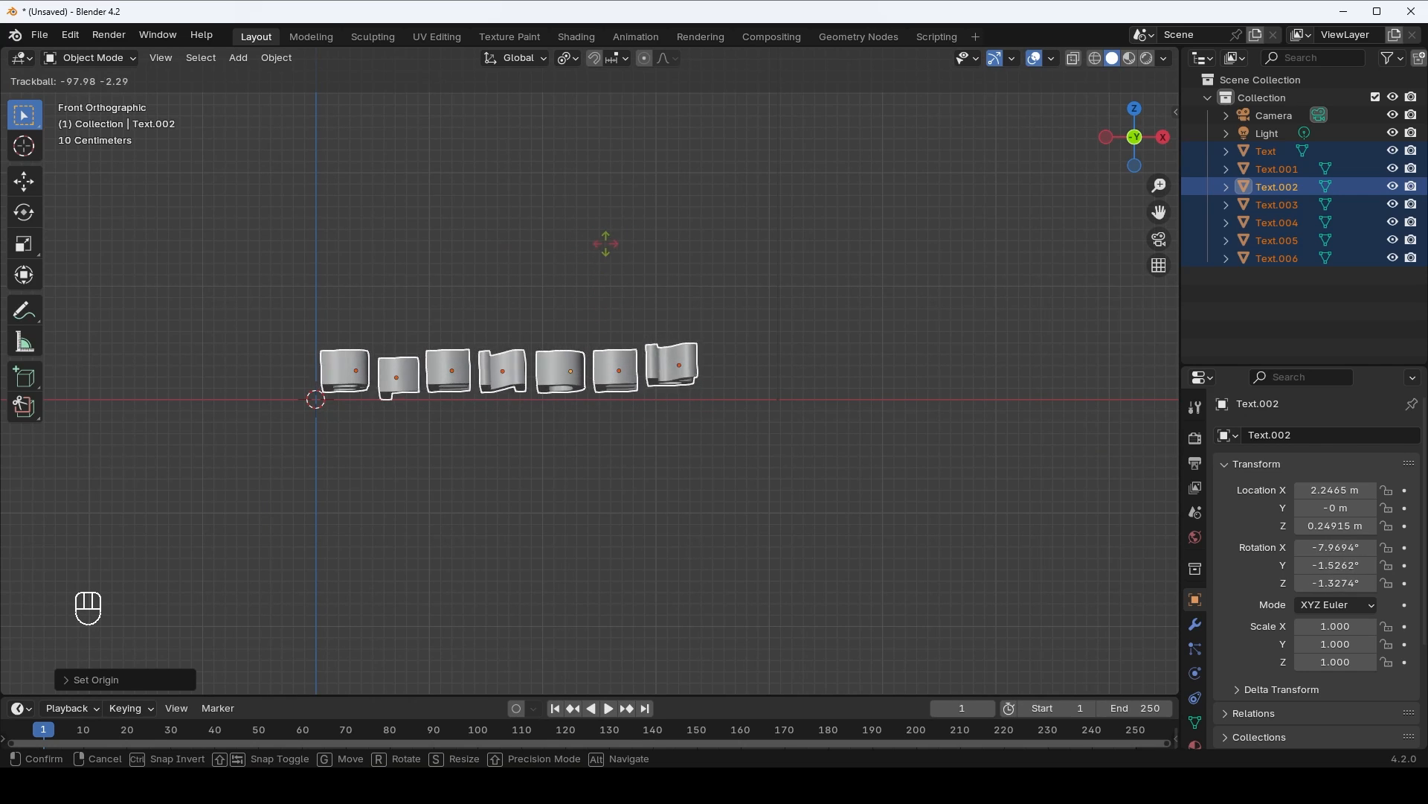
{"action": "right_click", "coordinate": [573, 312]}
{"action": "middle_click_drag", "start_coordinate": [573, 314], "coordinate": [403, 404]}
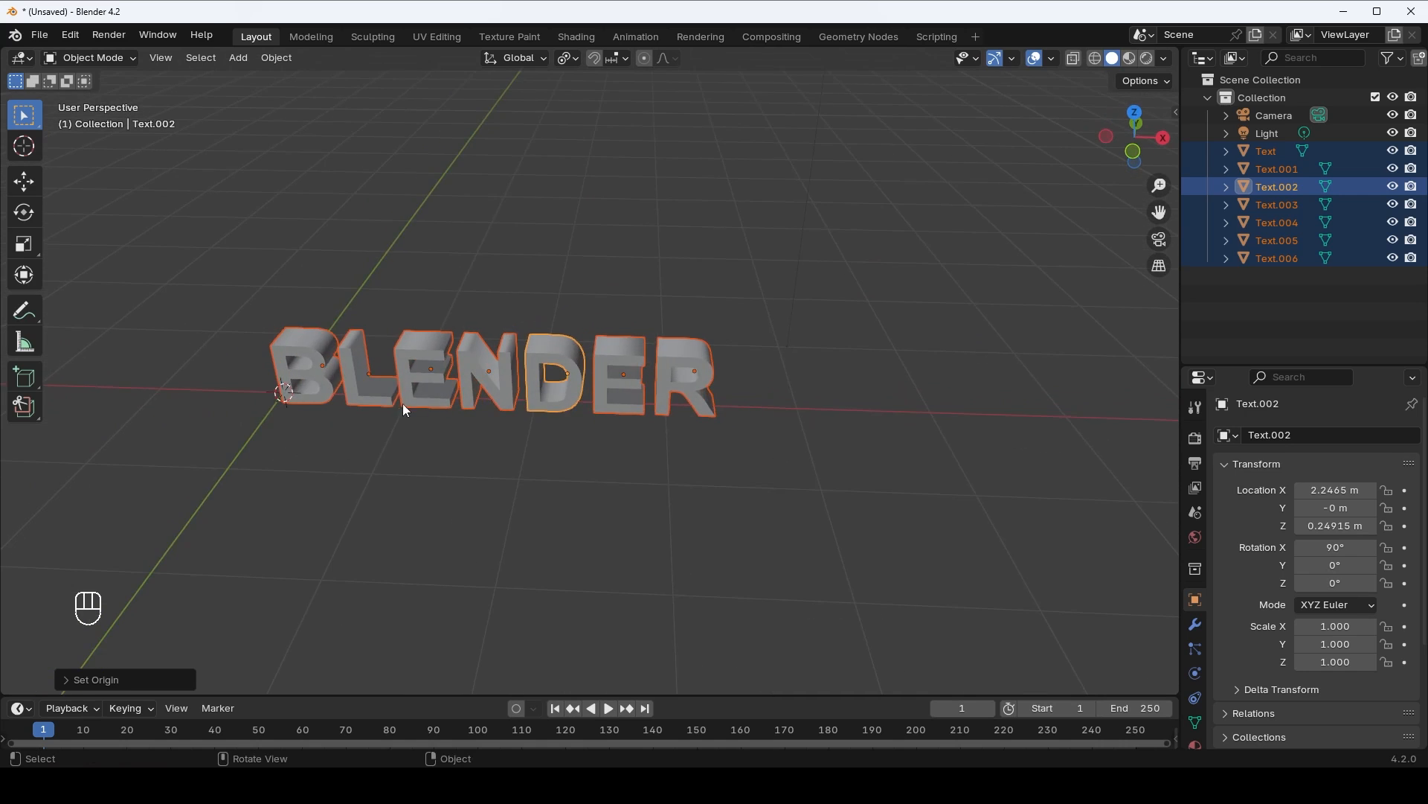
- Try trackball rotation on all selected letters from an angled perspective view
{"action": "scroll", "coordinate": [450, 390], "scroll_direction": "up", "scroll_amount": 4}
{"action": "mouse_move", "coordinate": [539, 356]}
{"action": "middle_mouse_down"}
{"action": "mouse_move", "coordinate": [471, 392]}
{"action": "mouse_move", "coordinate": [548, 389]}
{"action": "mouse_move", "coordinate": [546, 354]}
{"action": "middle_mouse_up"}
{"action": "scroll", "coordinate": [489, 375], "scroll_direction": "down", "scroll_amount": 3}
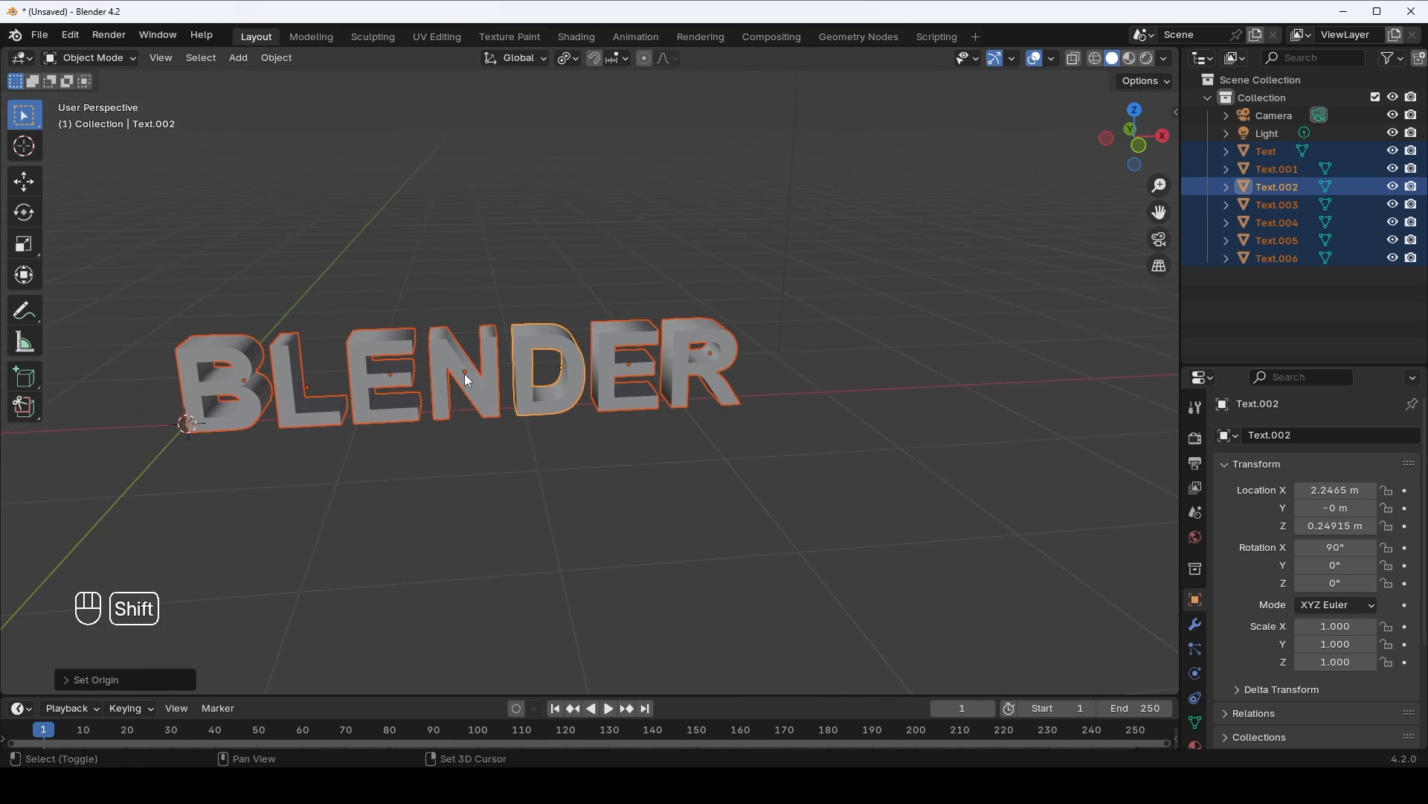
{"action": "scroll", "coordinate": [485, 368], "scroll_direction": "down", "scroll_amount": 1}
{"action": "middle_click_drag", "start_coordinate": [464, 373], "coordinate": [491, 346], "text": "shift"}
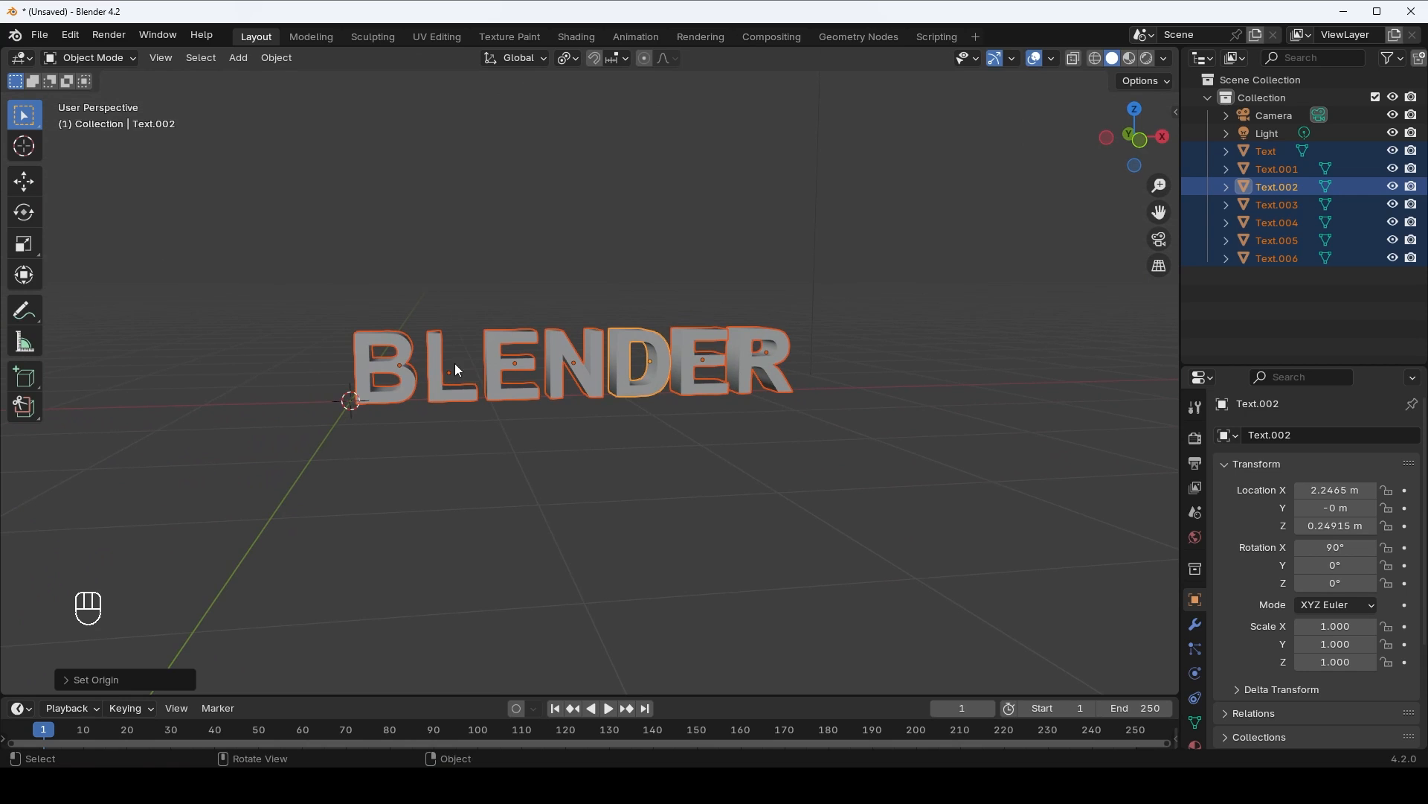
{"action": "mouse_move", "coordinate": [671, 368]}
{"action": "middle_mouse_down"}
{"action": "mouse_move", "coordinate": [583, 388]}
{"action": "mouse_move", "coordinate": [677, 361]}
{"action": "mouse_move", "coordinate": [561, 356]}
{"action": "mouse_move", "coordinate": [678, 355]}
{"action": "middle_mouse_up"}
{"action": "key", "text": "r"}
{"action": "key", "text": "r"}
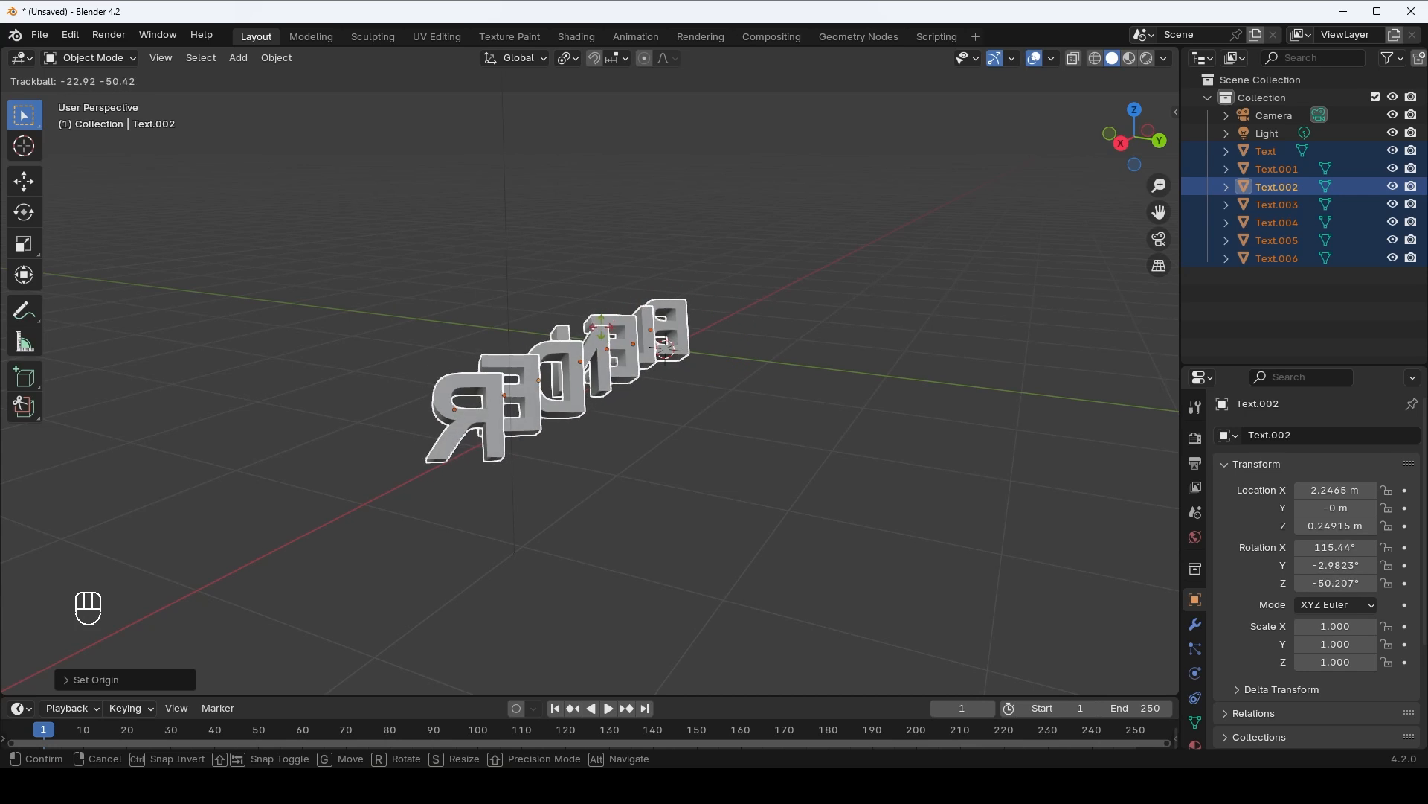
{"action": "right_click", "coordinate": [501, 373]}
{"action": "middle_click_drag", "start_coordinate": [502, 373], "coordinate": [650, 364]}
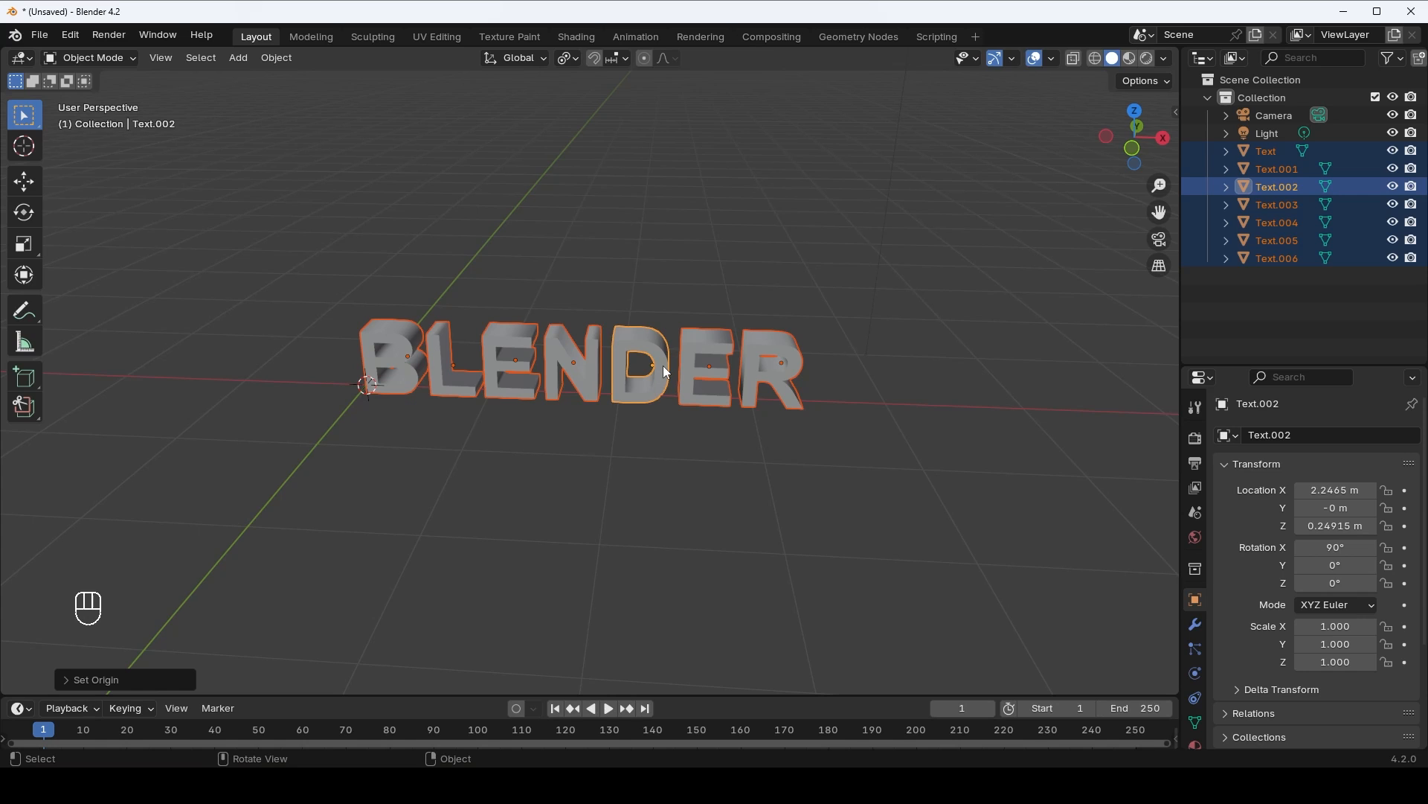
- In the front view, place the 3D cursor at the centre of the letter B and add a Plain Axes empty there
{"action": "middle_click_drag", "start_coordinate": [657, 369], "coordinate": [659, 394]}
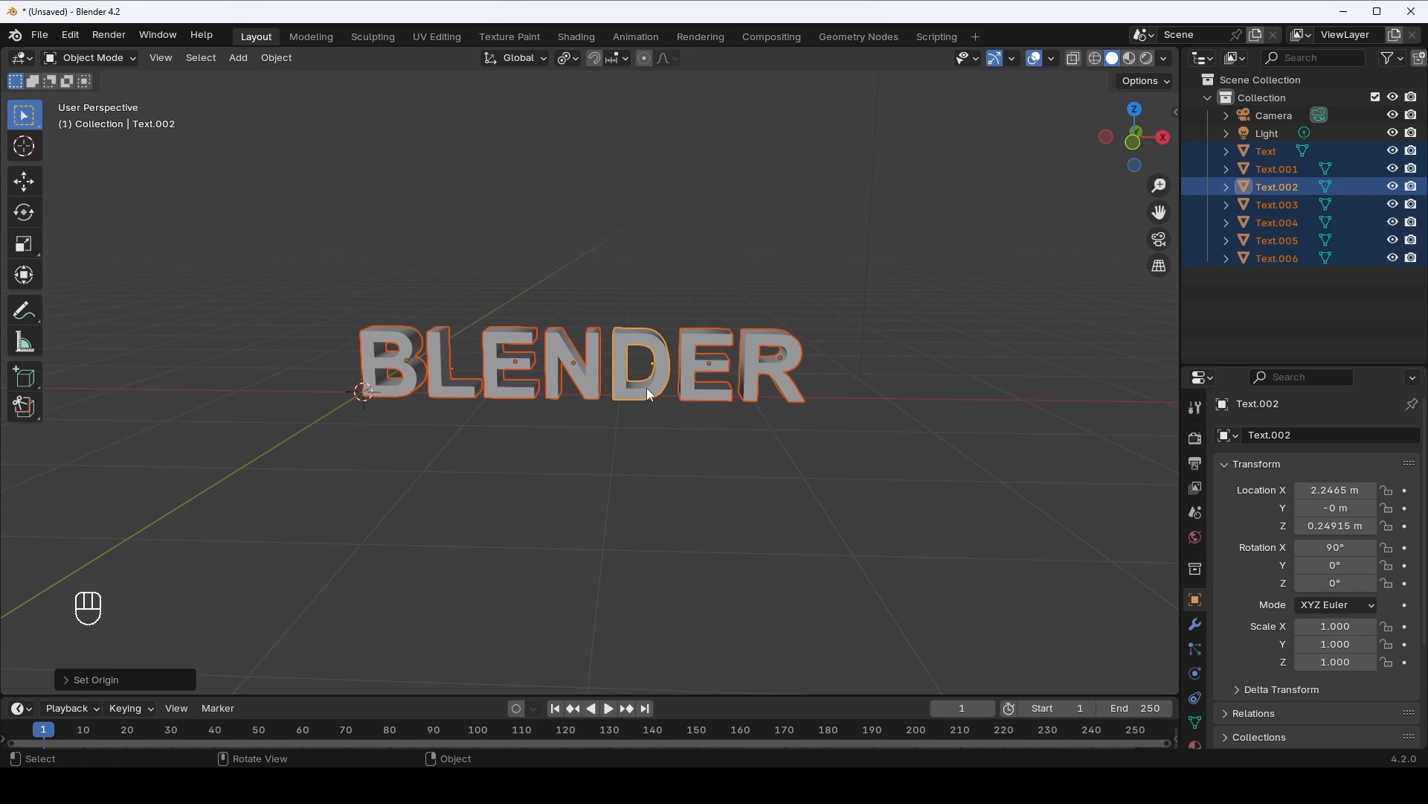
{"action": "key", "text": "KP_1"}
{"action": "scroll", "coordinate": [613, 374], "scroll_direction": "up", "scroll_amount": 4}
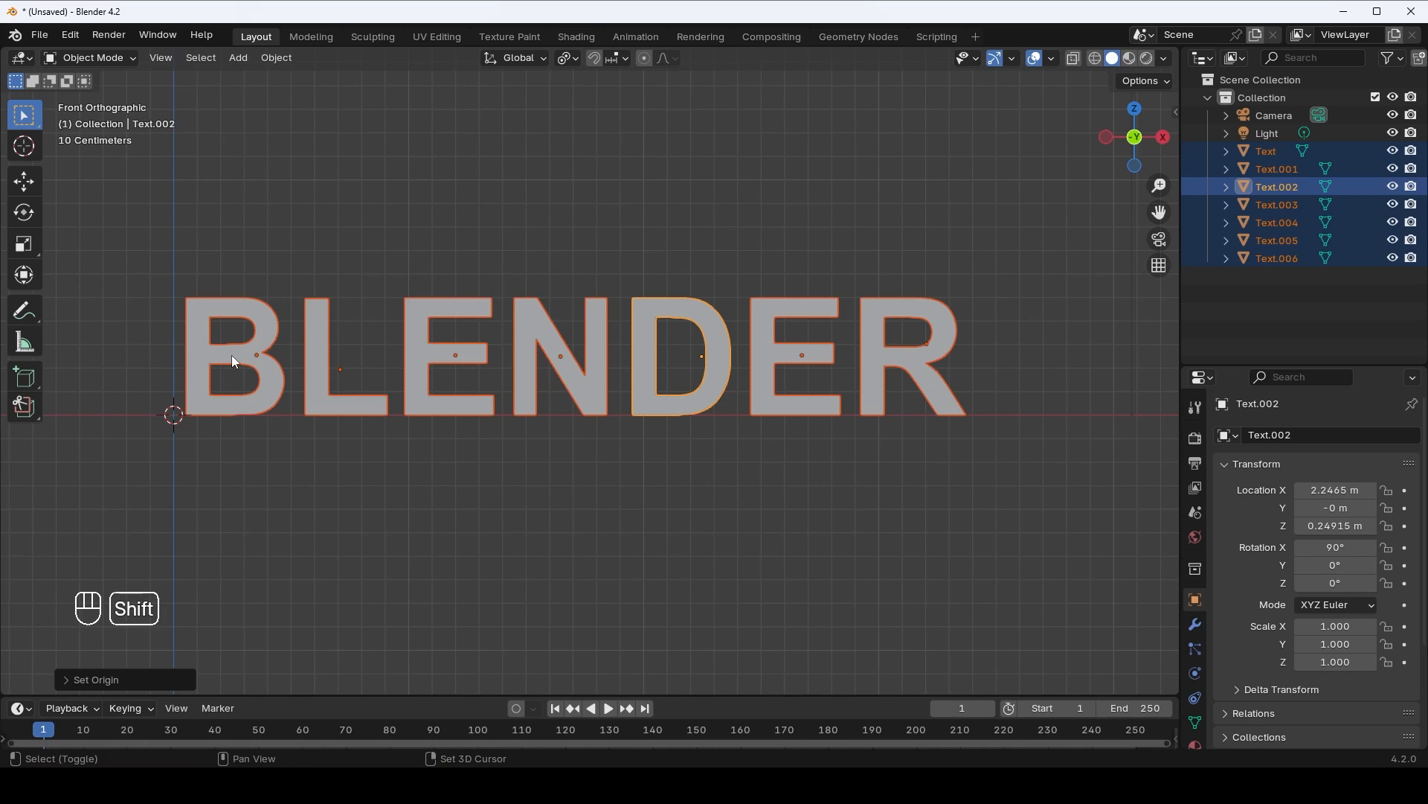
{"action": "right_click", "coordinate": [231, 355], "text": "shift"}
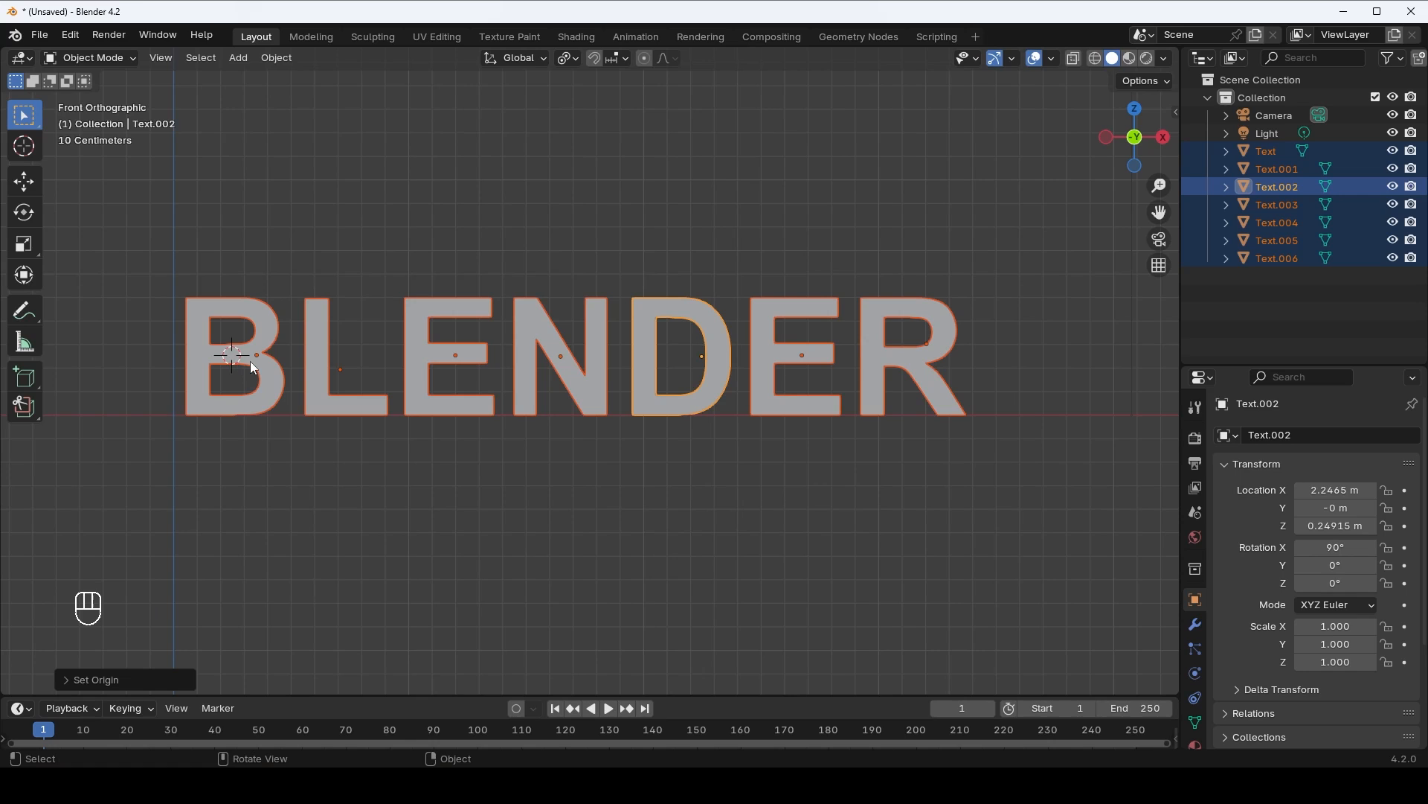
{"action": "key", "text": "shift+a"}
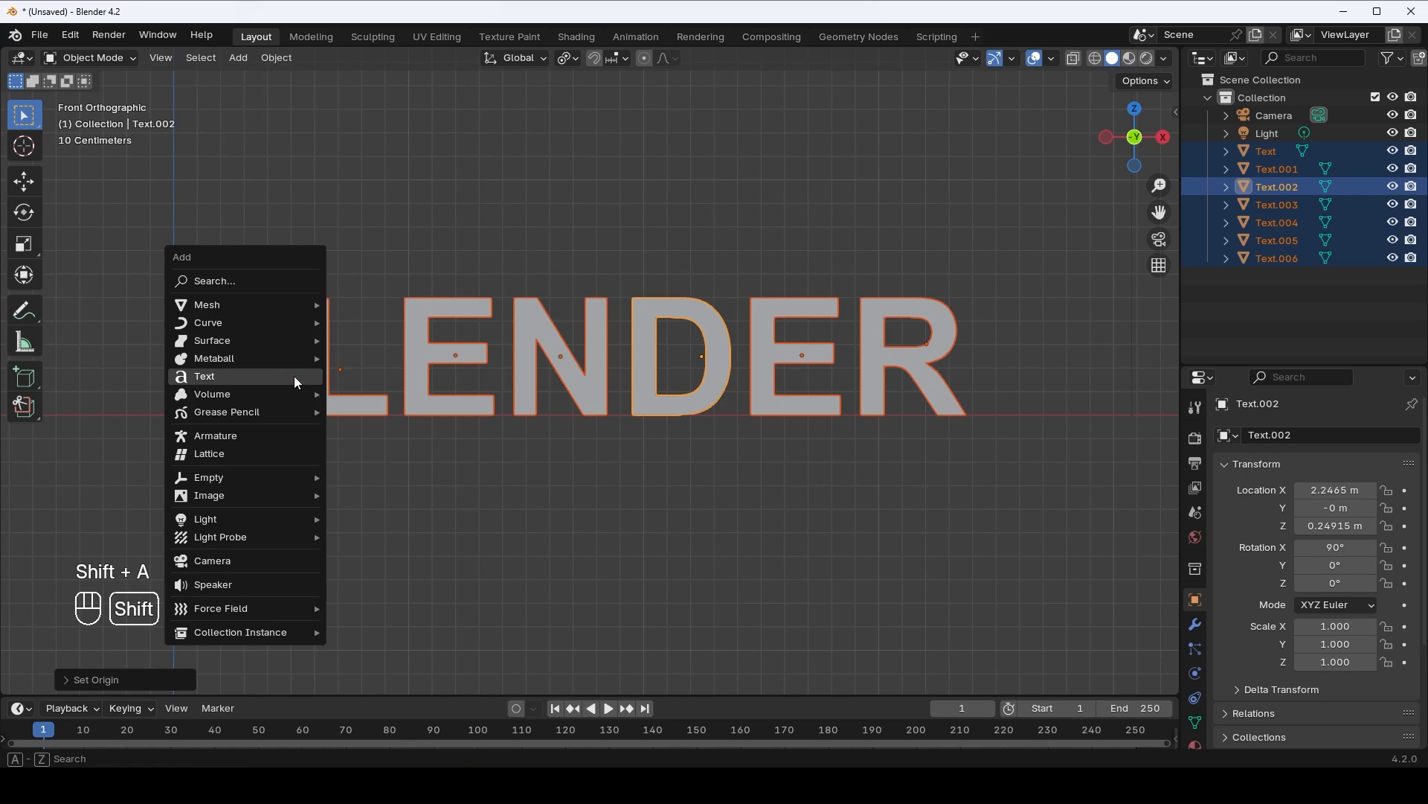
{"action": "mouse_move", "coordinate": [229, 475]}
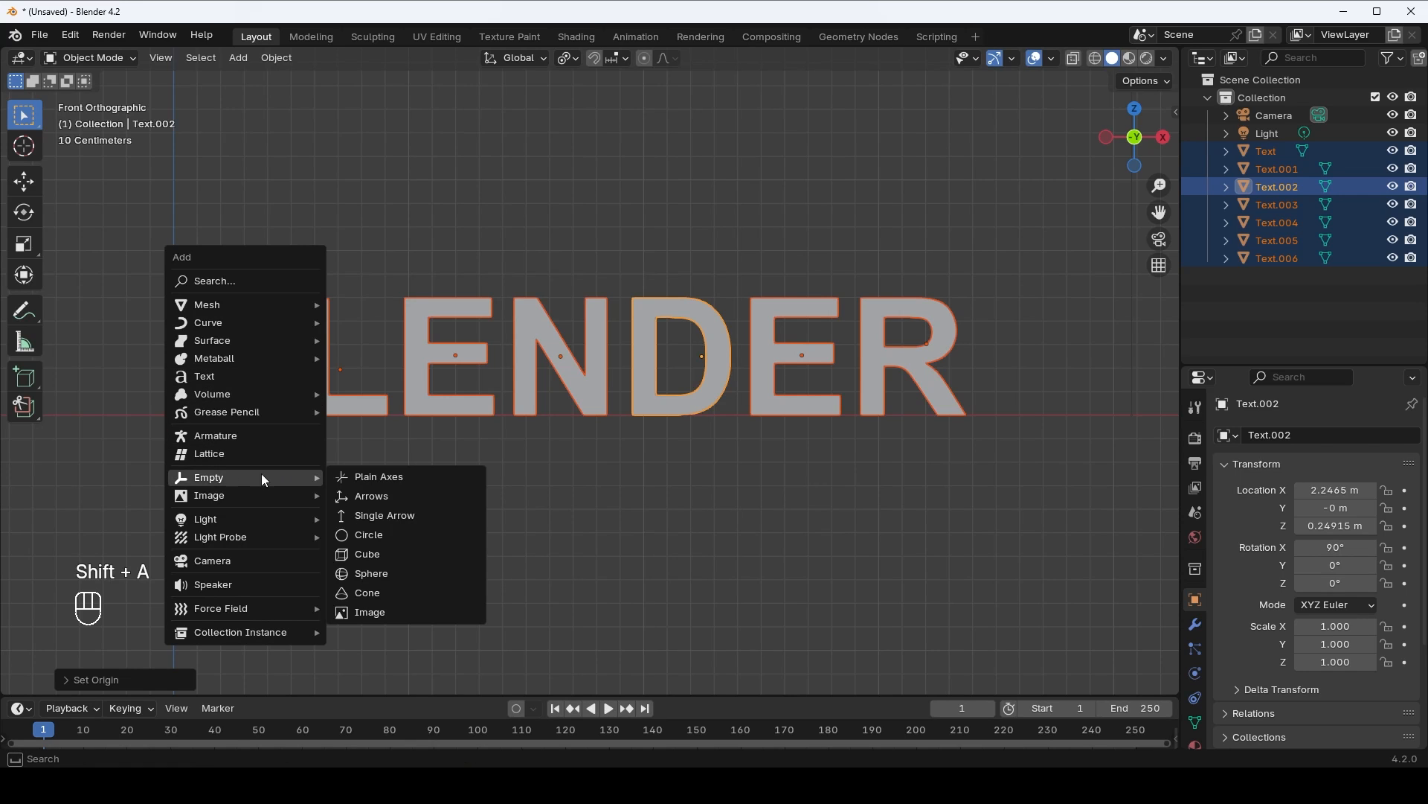
{"action": "left_click", "coordinate": [398, 480]}
- Scale the Plain Axes empty on the letter B down uniformly to about 0.56
{"action": "scroll", "coordinate": [328, 391], "scroll_direction": "down", "scroll_amount": 1}
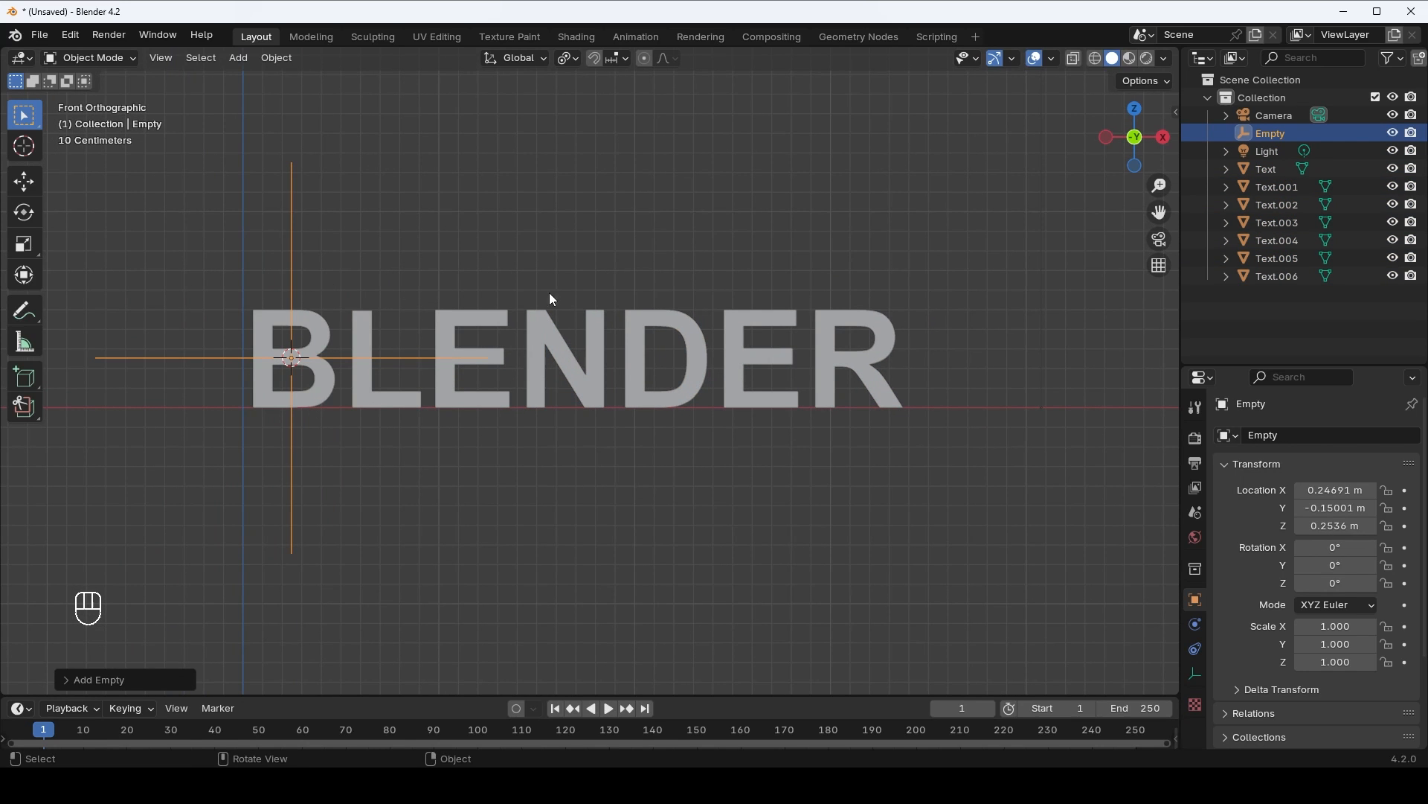
{"action": "key", "text": "s"}
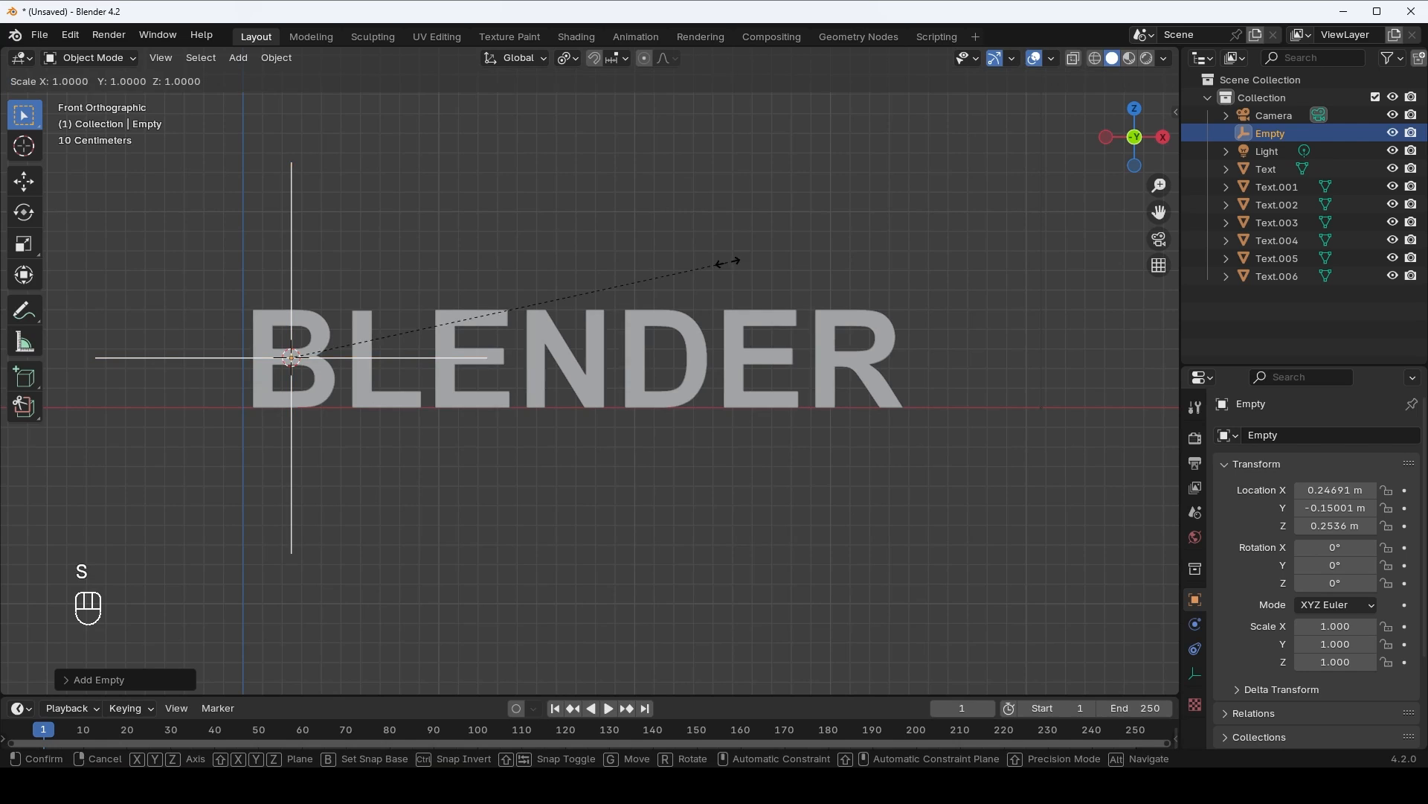
{"action": "left_click", "coordinate": [537, 295]}
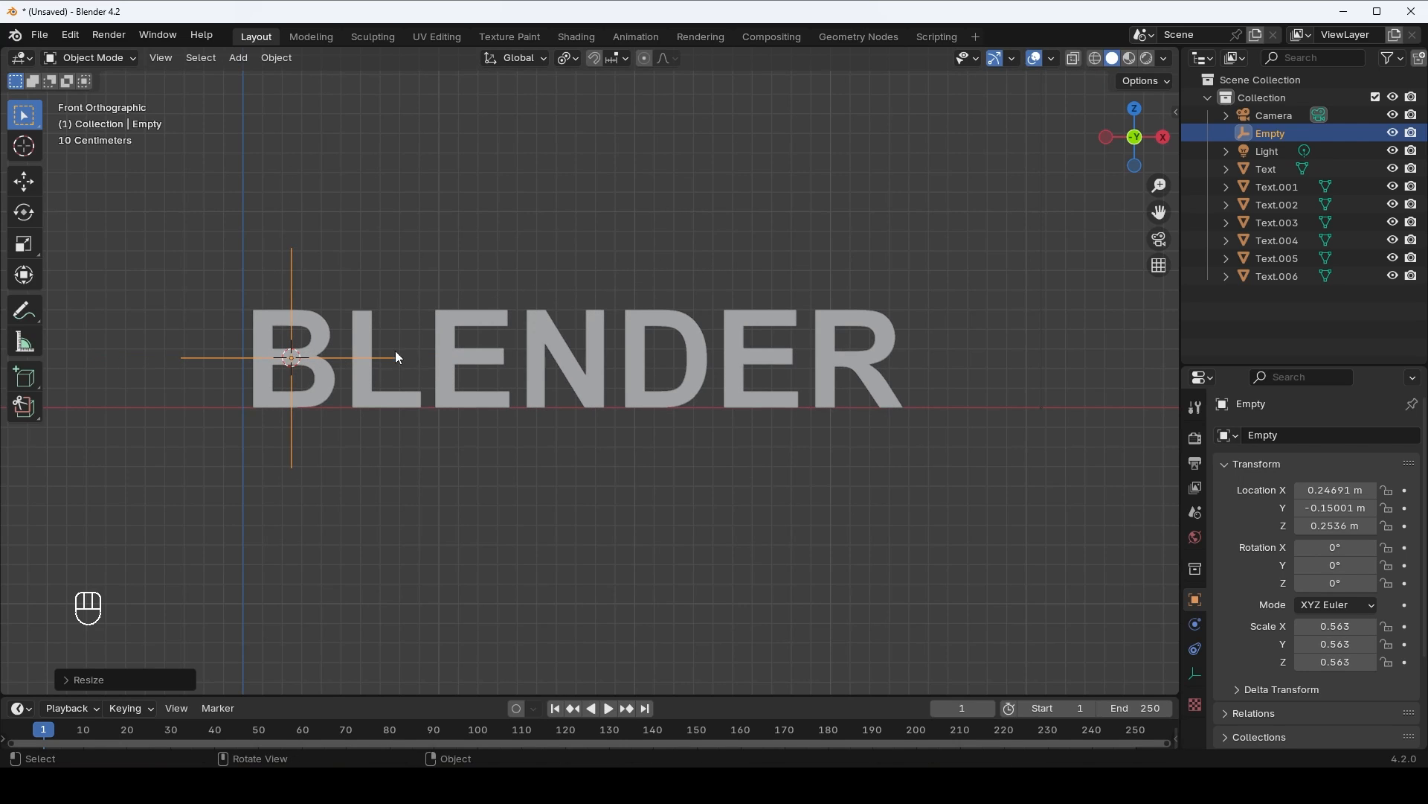
- Duplicate the letter B's empty along the X axis by about 0.5 m to place a copy over the letter L
{"action": "key", "text": "shift+d"}
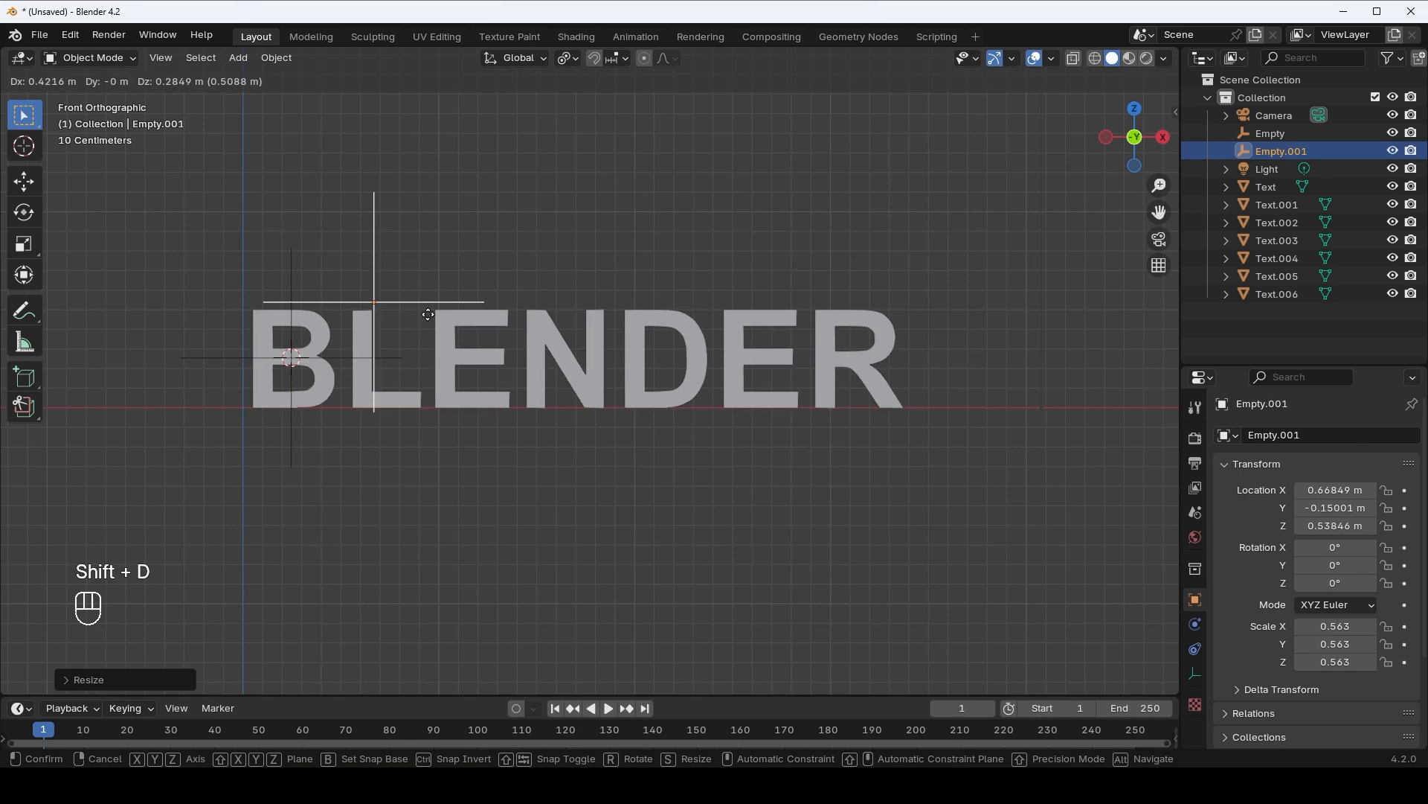
{"action": "key", "text": "x"}
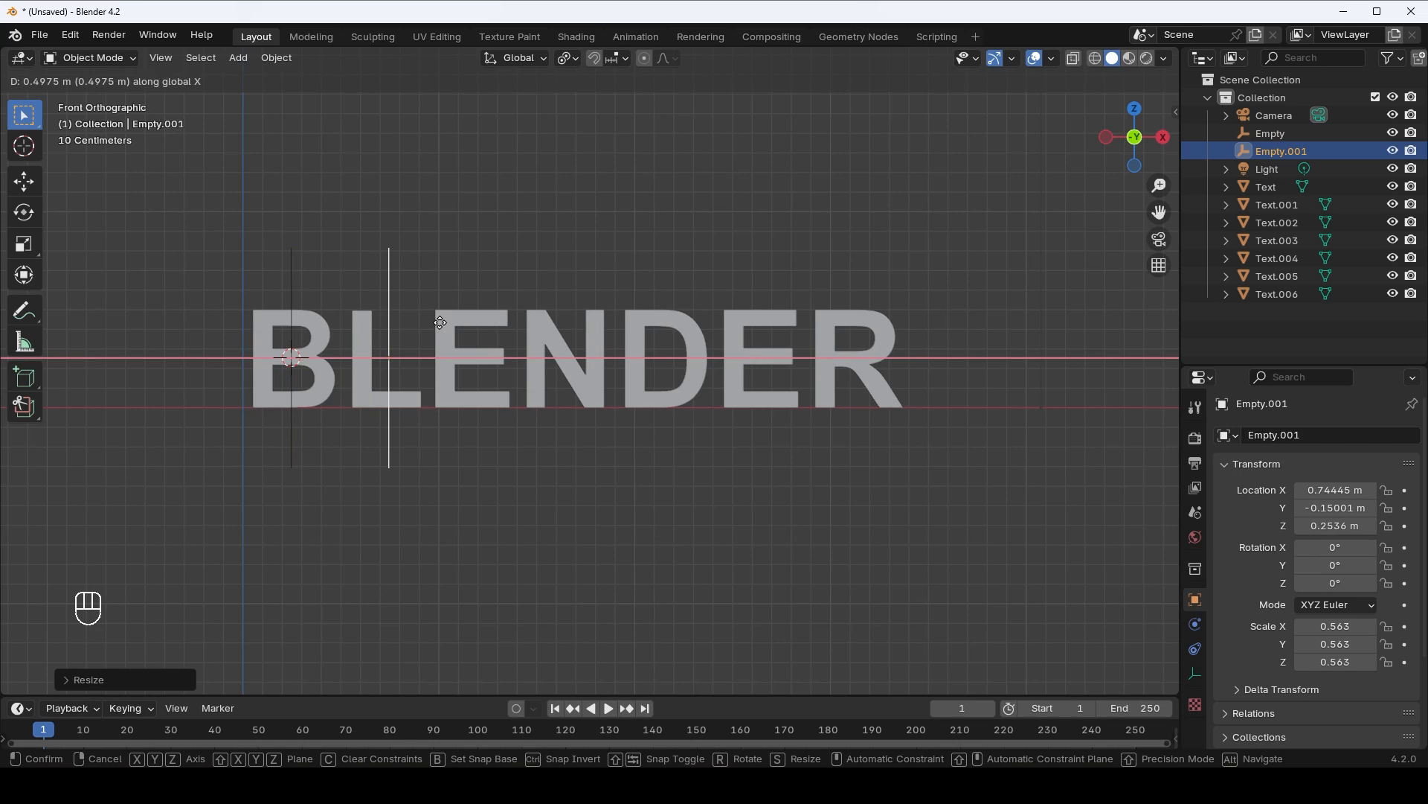
{"action": "left_click", "coordinate": [440, 322]}
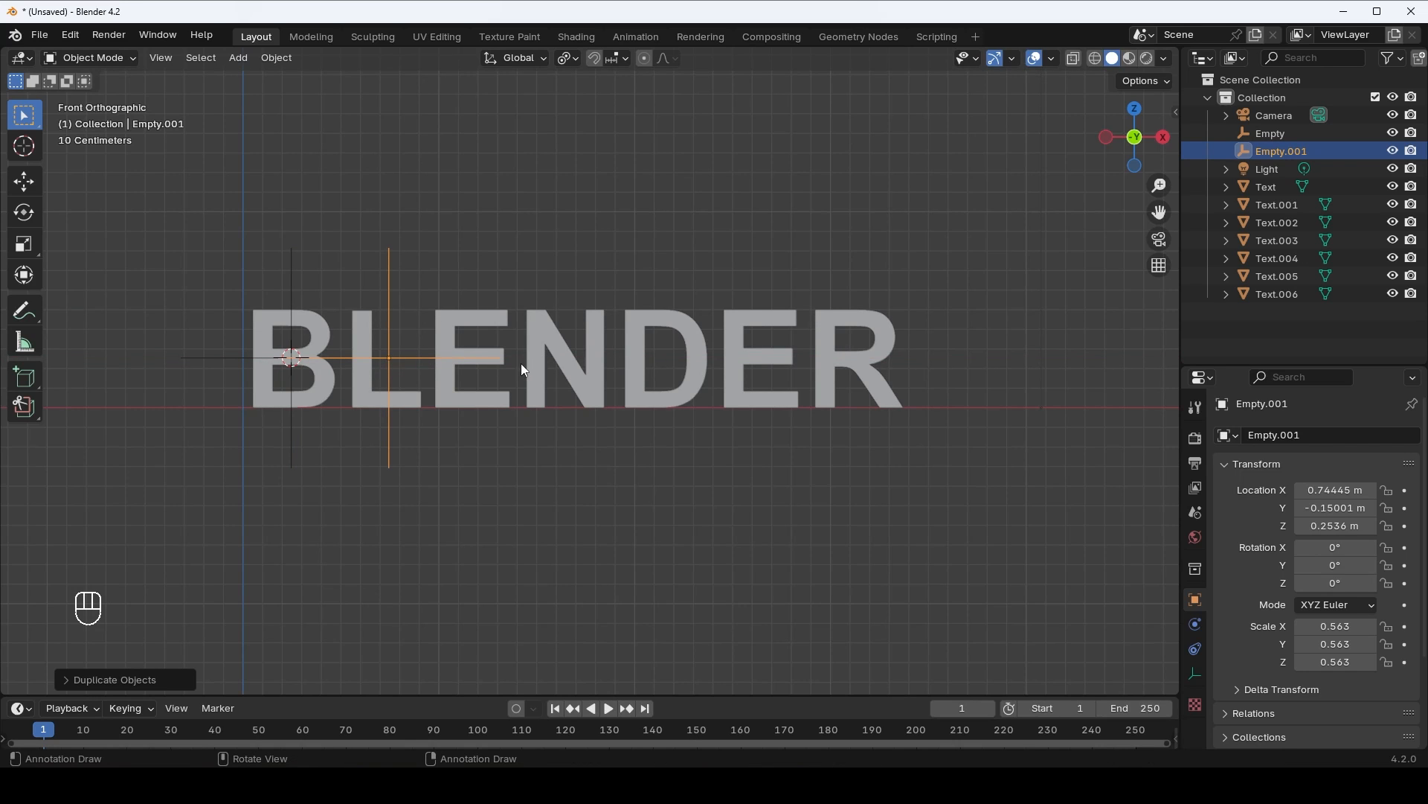
- Duplicate the letter L's empty along the X axis by about 0.44 m over the first E, and by another 0.47 m over the N
{"action": "key", "text": "shift+d"}
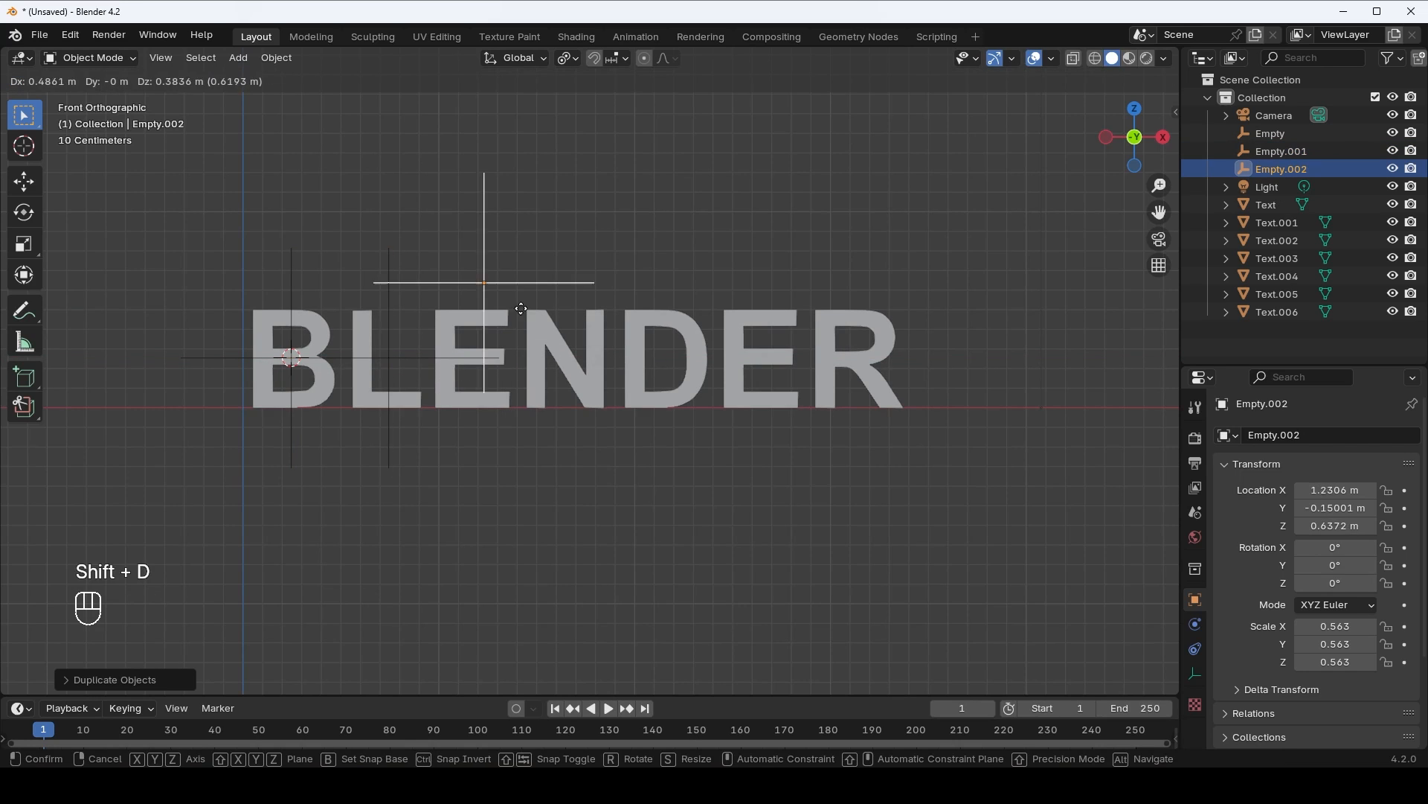
{"action": "key", "text": "x"}
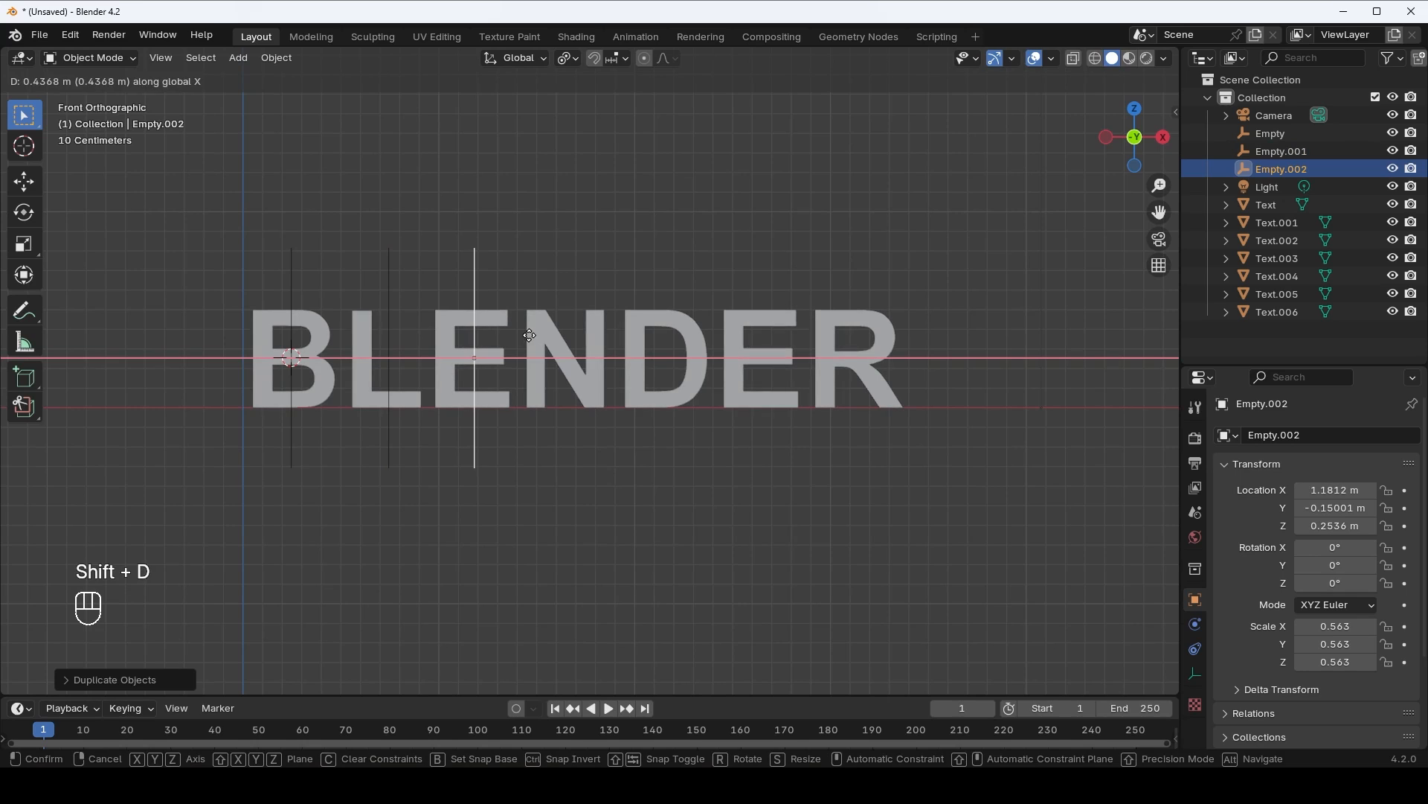
{"action": "left_click", "coordinate": [479, 325]}
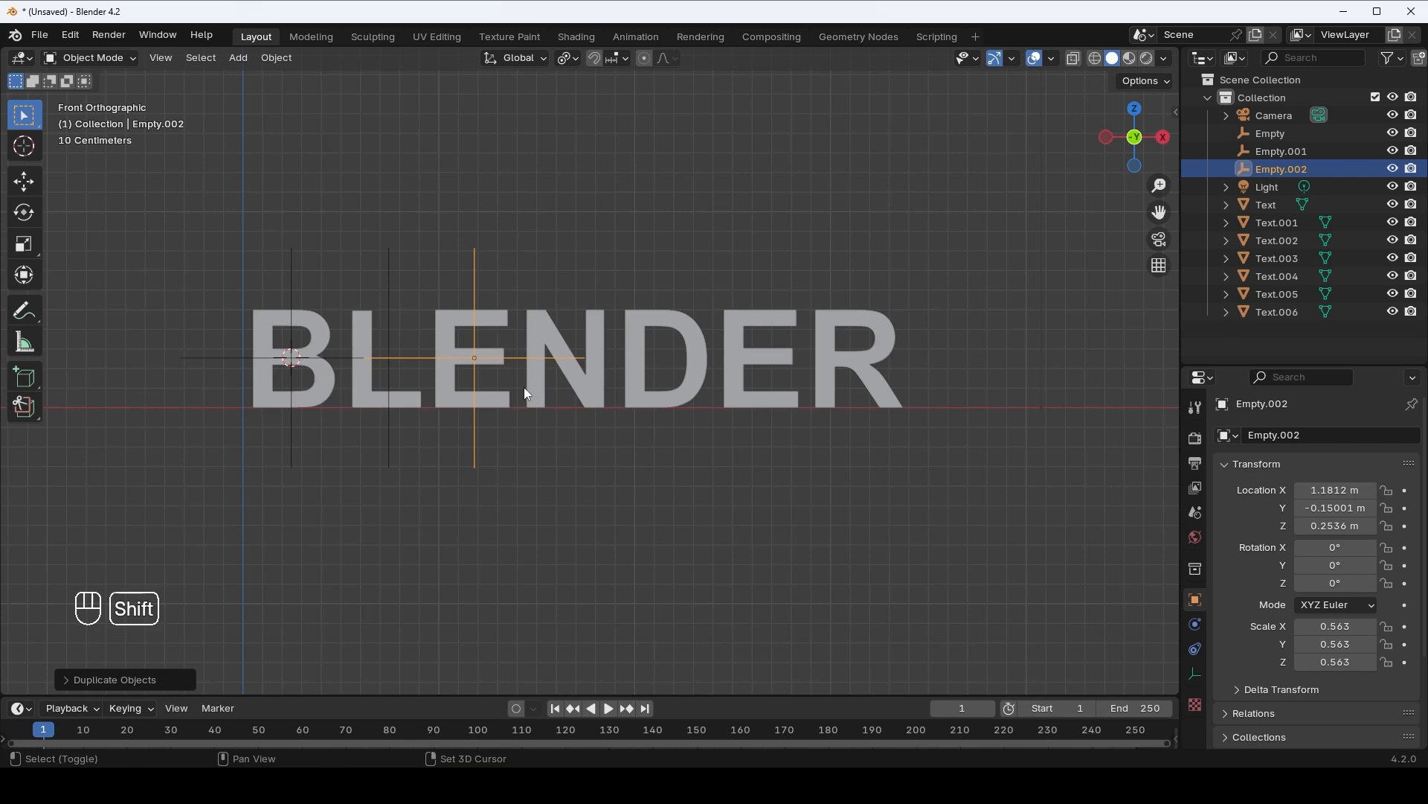
{"action": "key", "text": "shift+d"}
{"action": "key", "text": "x"}
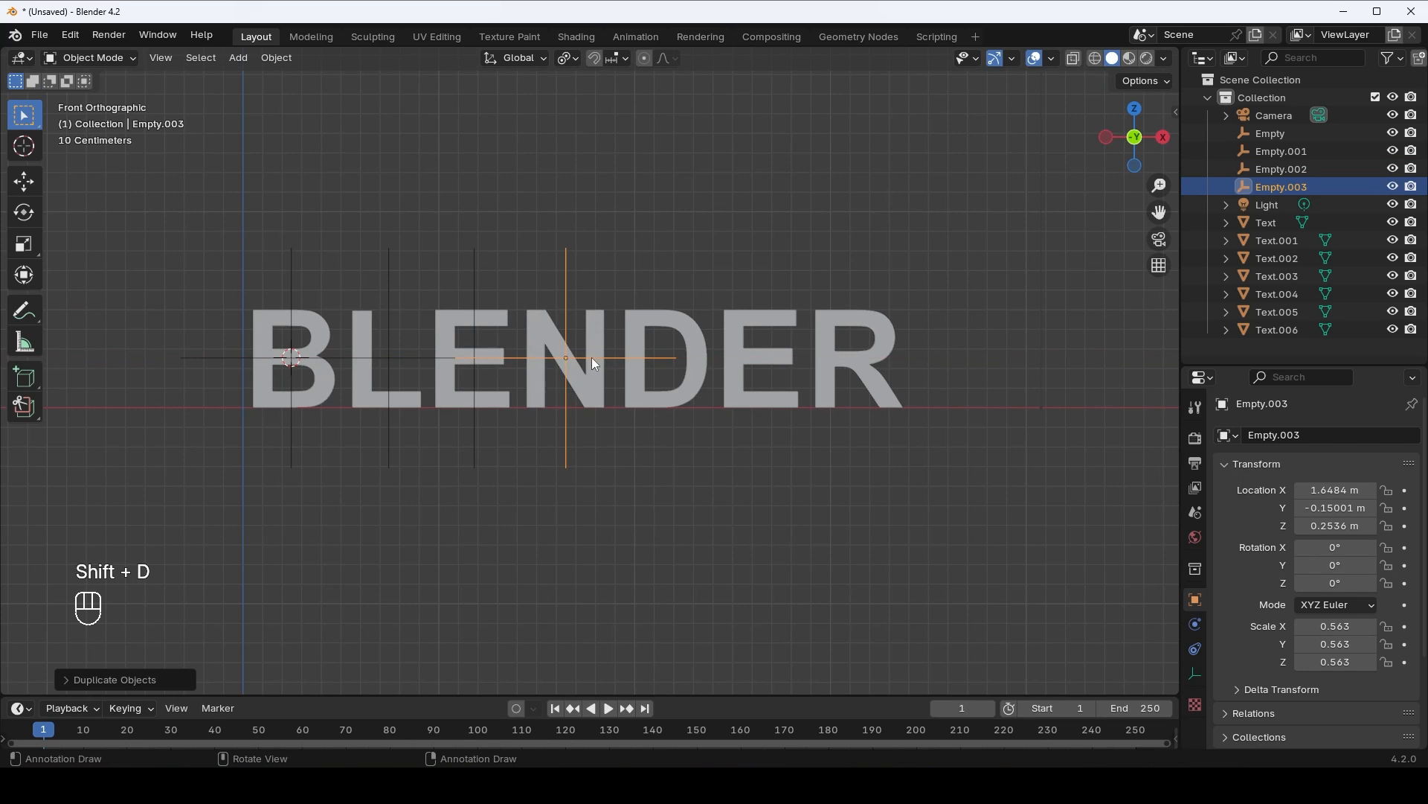
{"action": "left_click", "coordinate": [591, 357]}
- Duplicate the letter N's empty successively along the X axis onto the D, second E and R, about 0.50, 0.50 and 0.46 m apart
{"action": "key", "text": "shift+d"}
{"action": "key", "text": "x"}
{"action": "left_click", "coordinate": [680, 340]}
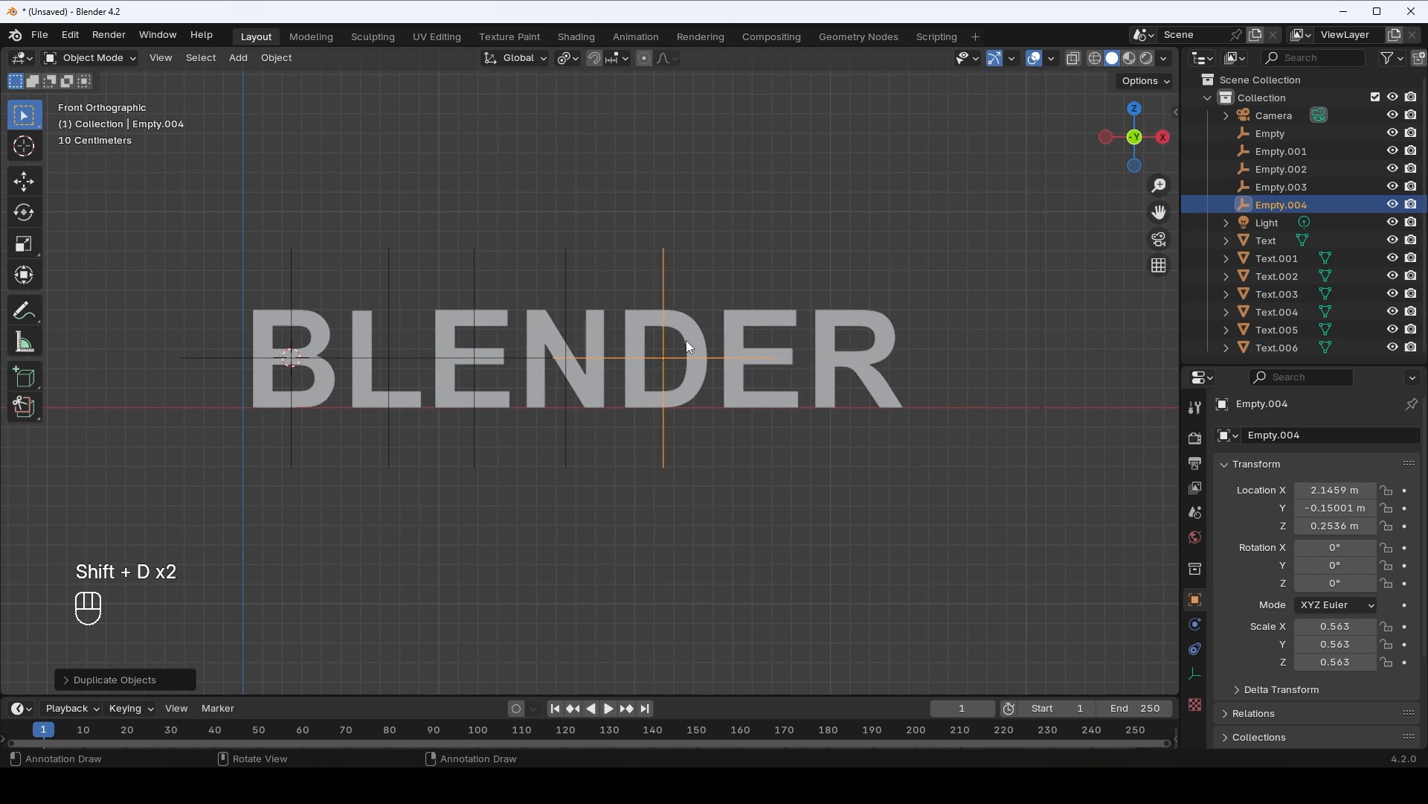
{"action": "key", "text": "shift+d"}
{"action": "key", "text": "x"}
{"action": "left_click", "coordinate": [780, 317]}
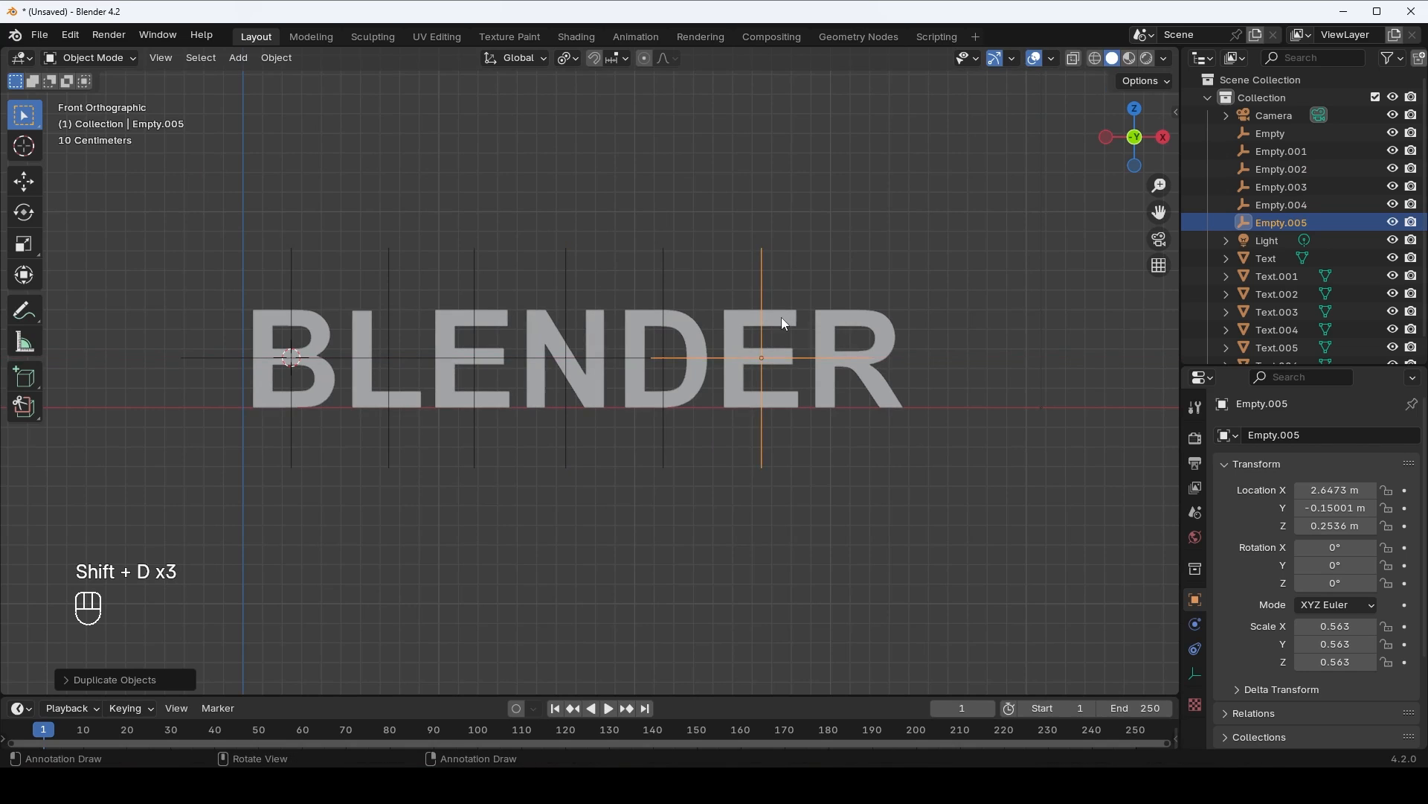
{"action": "key", "text": "shift+d"}
{"action": "key", "text": "x"}
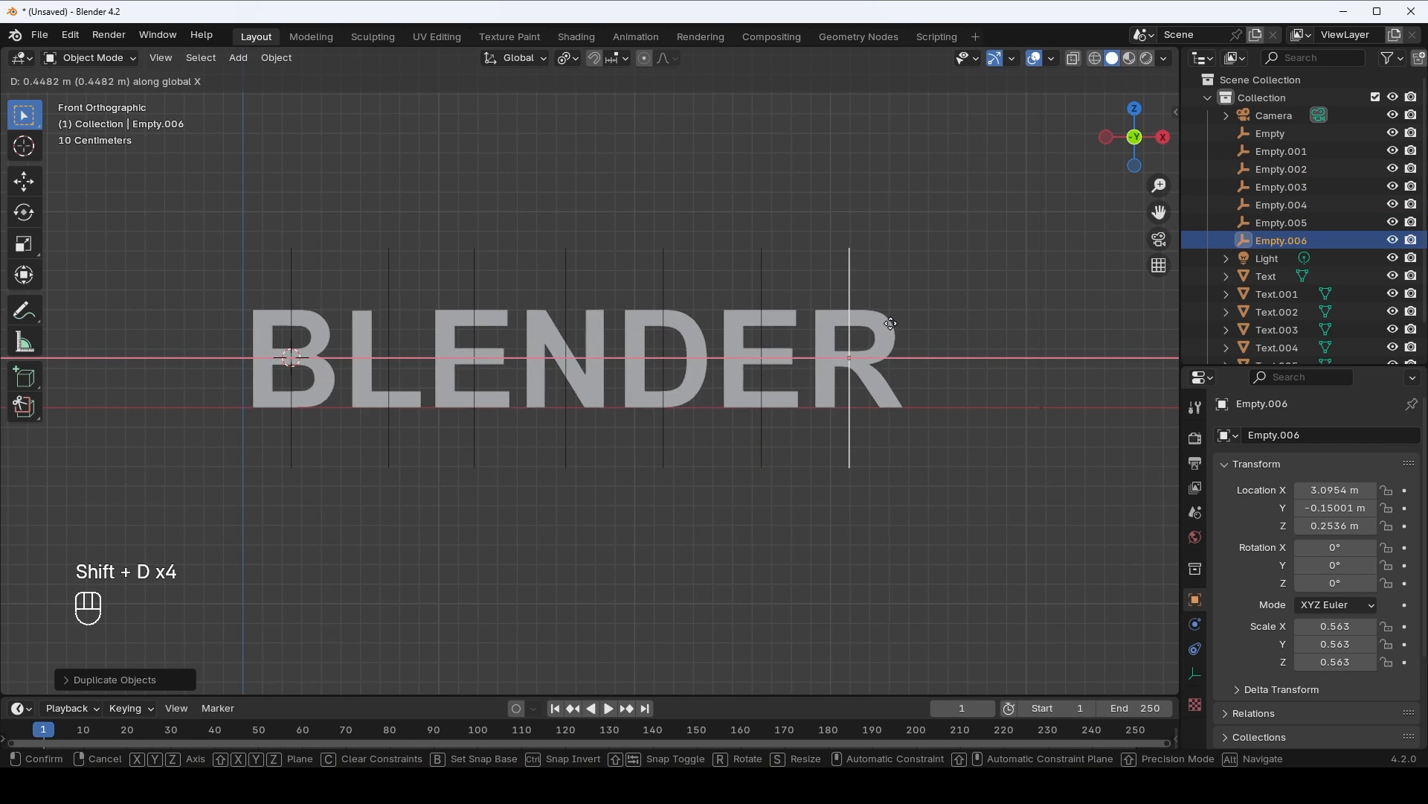
{"action": "left_click", "coordinate": [895, 330]}
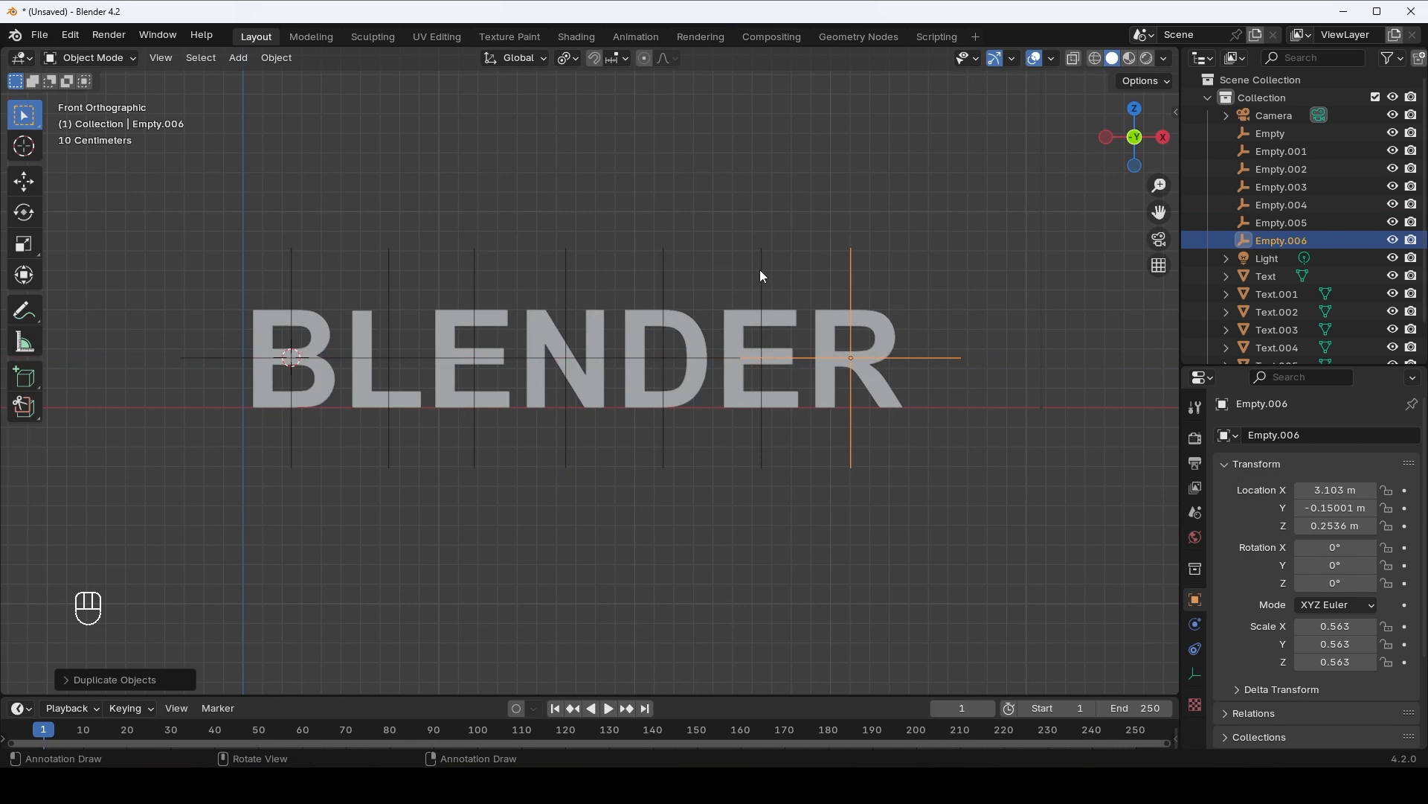
- Select all seven empties and move them together about 0.2 m along the Y axis into the letters' depth
{"action": "middle_click_drag", "start_coordinate": [422, 266], "coordinate": [641, 389]}
{"action": "middle_click_drag", "start_coordinate": [734, 405], "coordinate": [701, 400]}
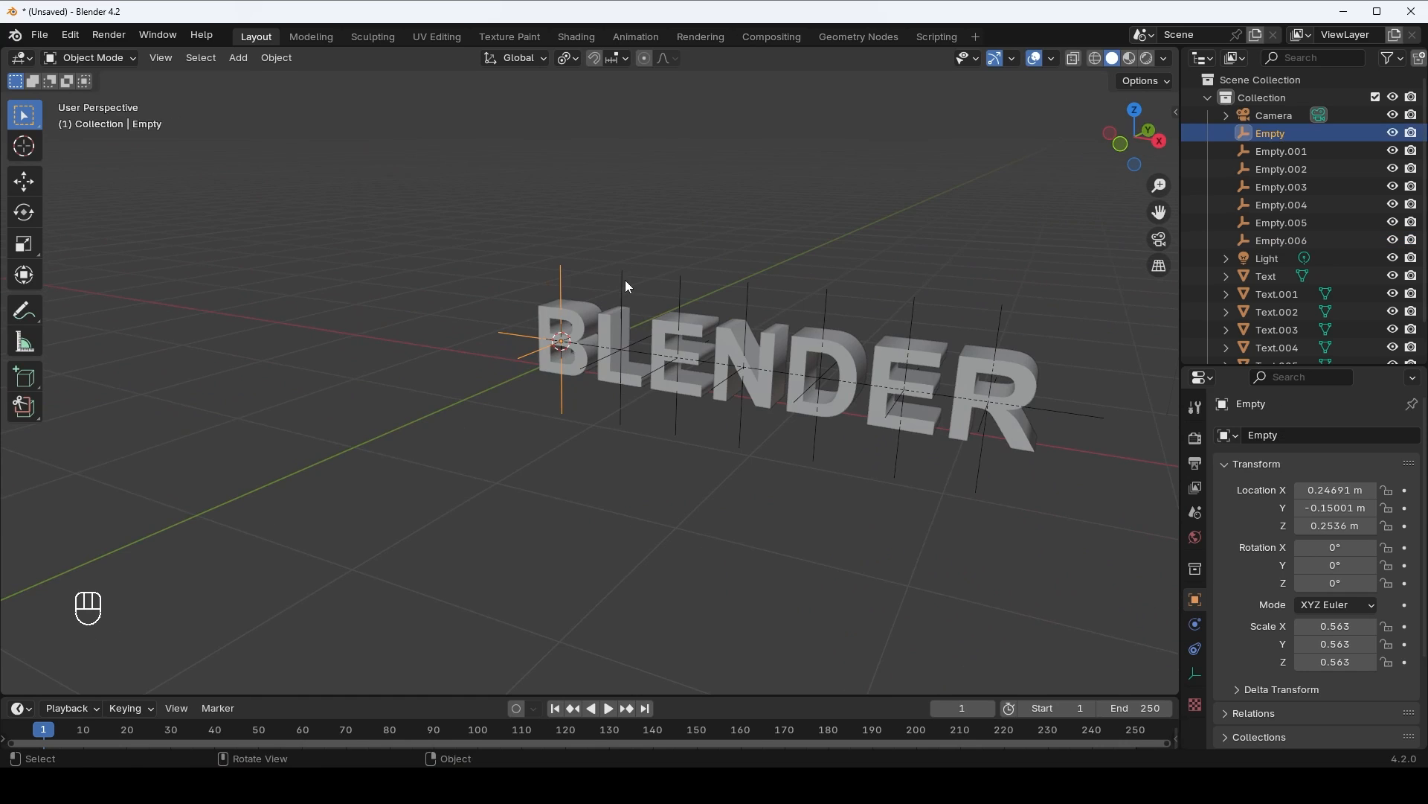
{"action": "left_click", "coordinate": [623, 279], "text": "shift"}
{"action": "left_click", "coordinate": [678, 282], "text": "shift"}
{"action": "left_click", "coordinate": [749, 293], "text": "shift"}
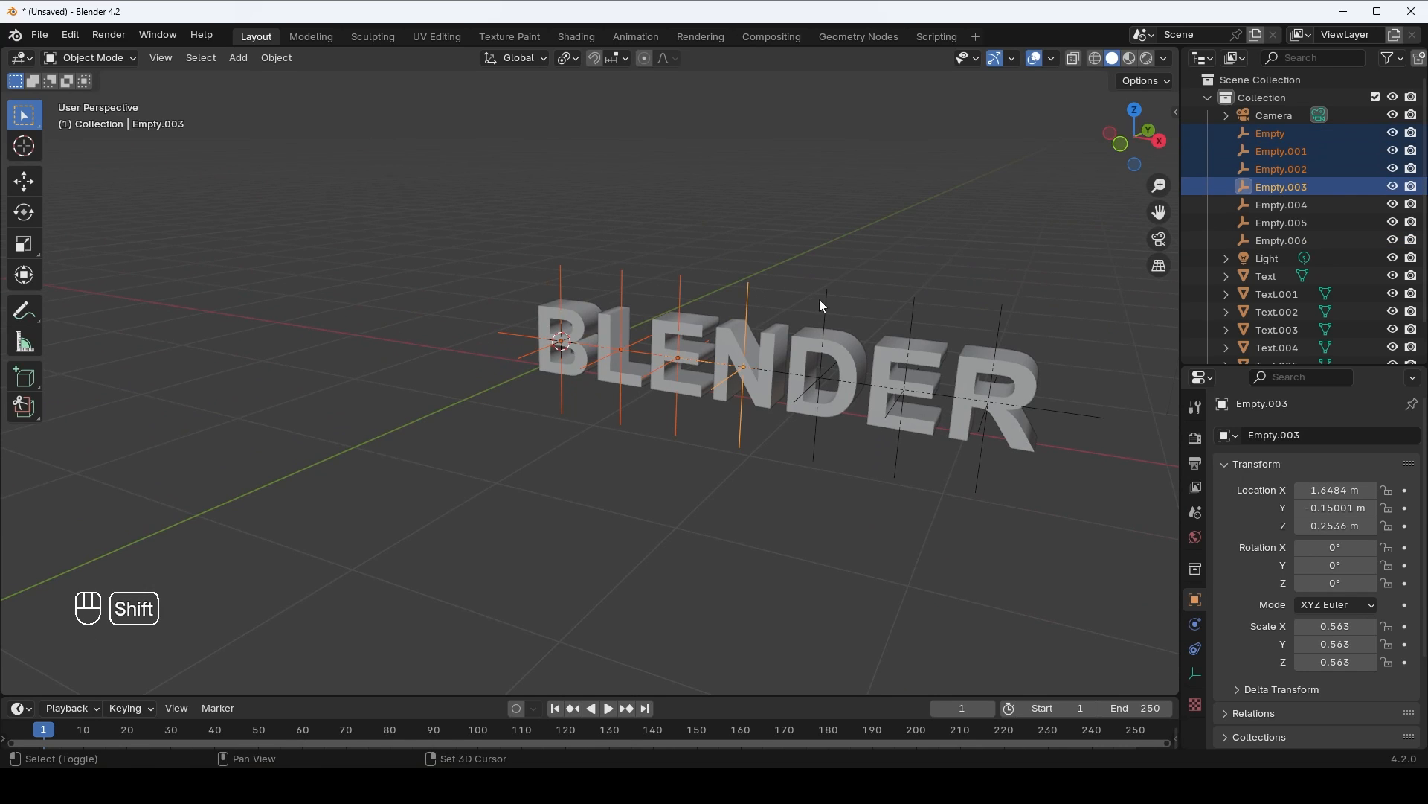
{"action": "left_click", "coordinate": [823, 300], "text": "shift"}
{"action": "left_click", "coordinate": [912, 305], "text": "shift"}
{"action": "left_click", "coordinate": [1003, 316], "text": "shift"}
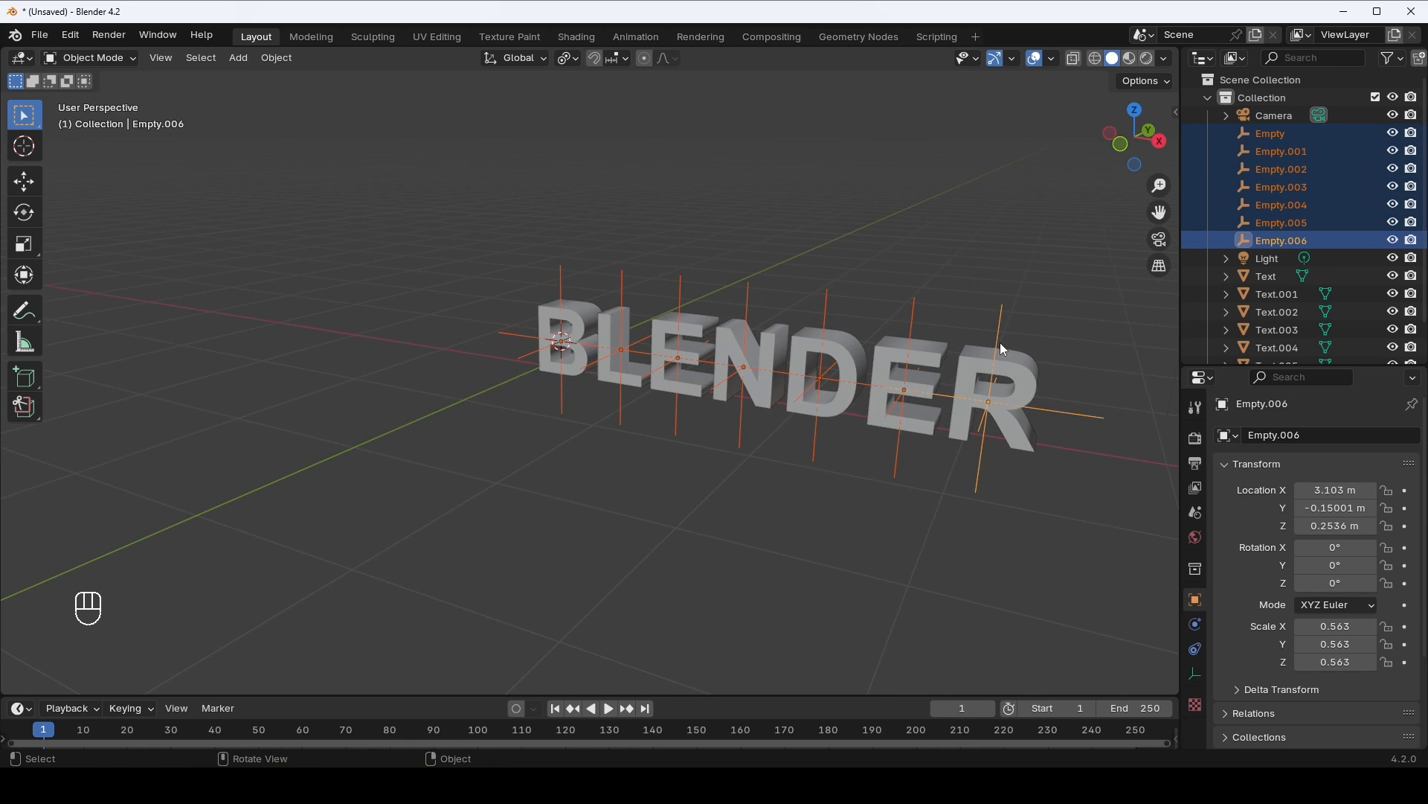
{"action": "middle_click_drag", "start_coordinate": [1000, 343], "coordinate": [756, 385], "text": "shift"}
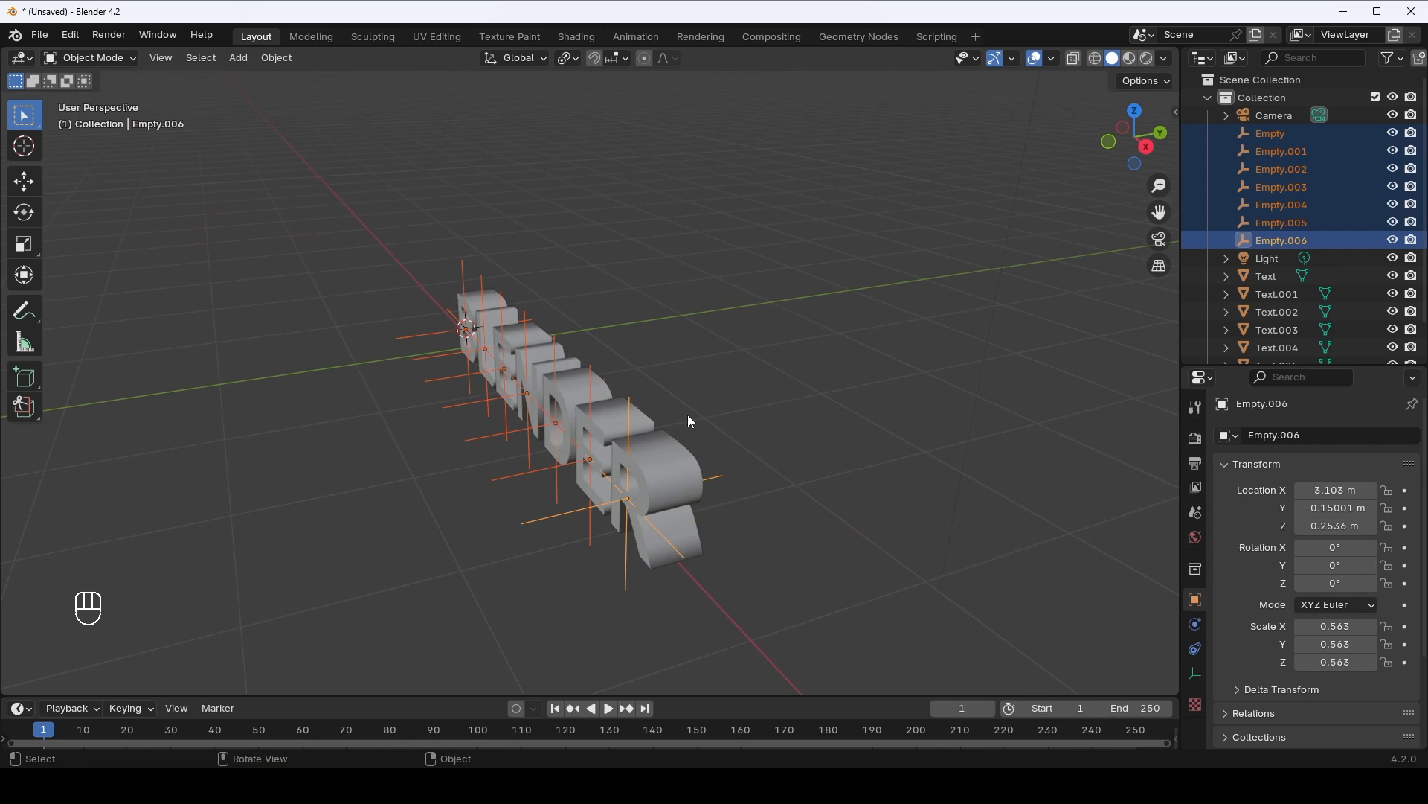
{"action": "key", "text": "g"}
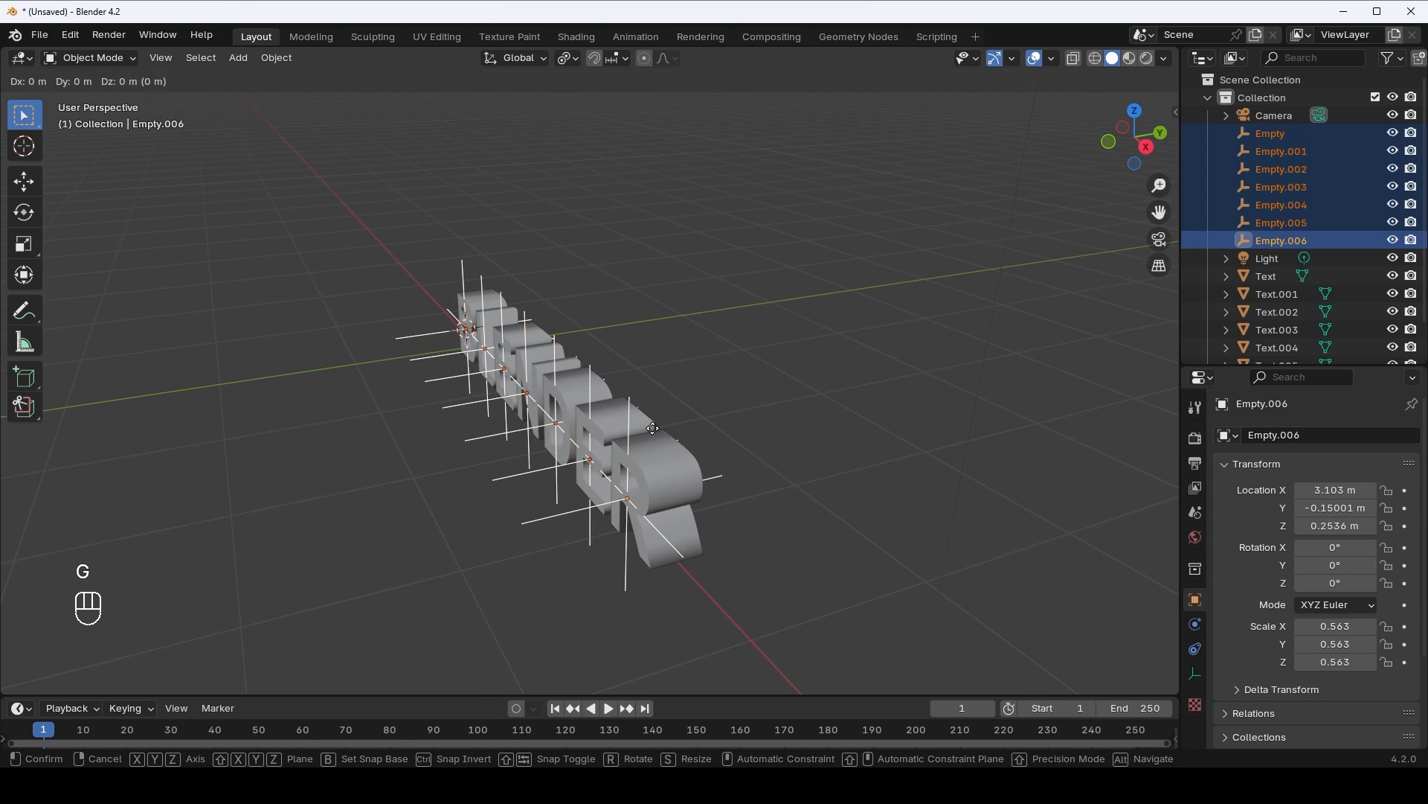
{"action": "key", "text": "y"}
{"action": "left_click", "coordinate": [677, 429]}
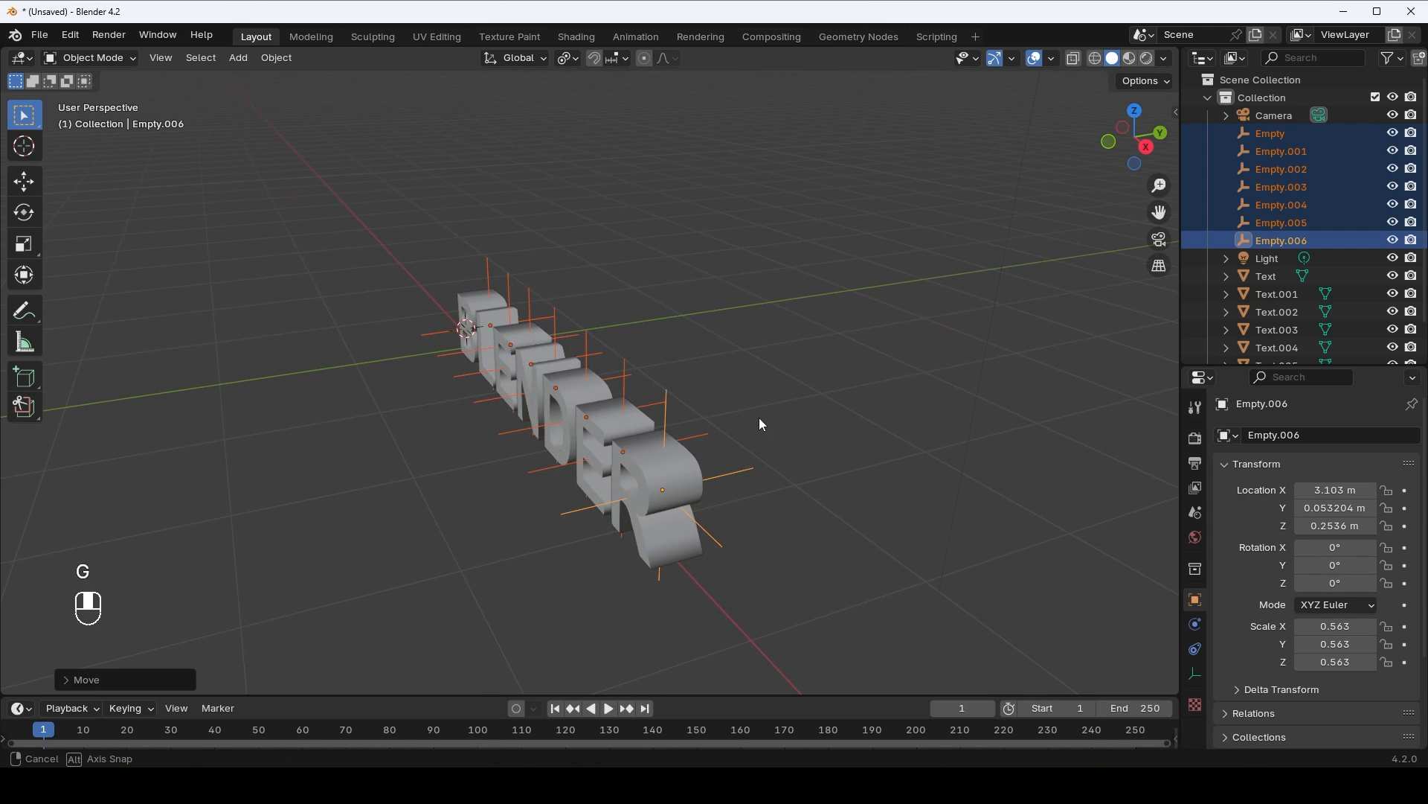
- In the right view, move the seven empties about -0.05 m along the Y axis to centre them in the letters' depth
{"action": "middle_click_drag", "start_coordinate": [758, 421], "coordinate": [638, 309]}
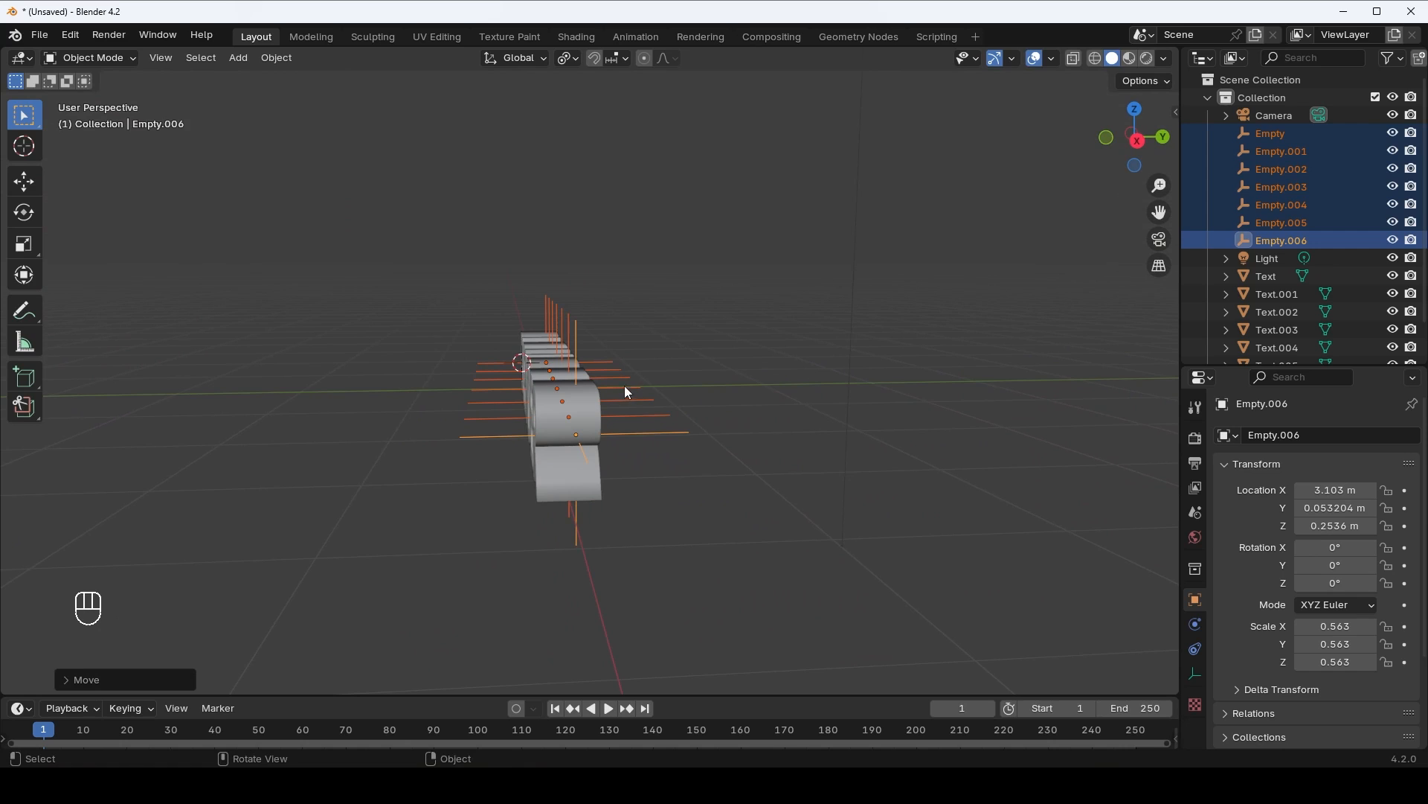
{"action": "middle_click_drag", "start_coordinate": [627, 392], "coordinate": [753, 427]}
{"action": "key", "text": "KP_3"}
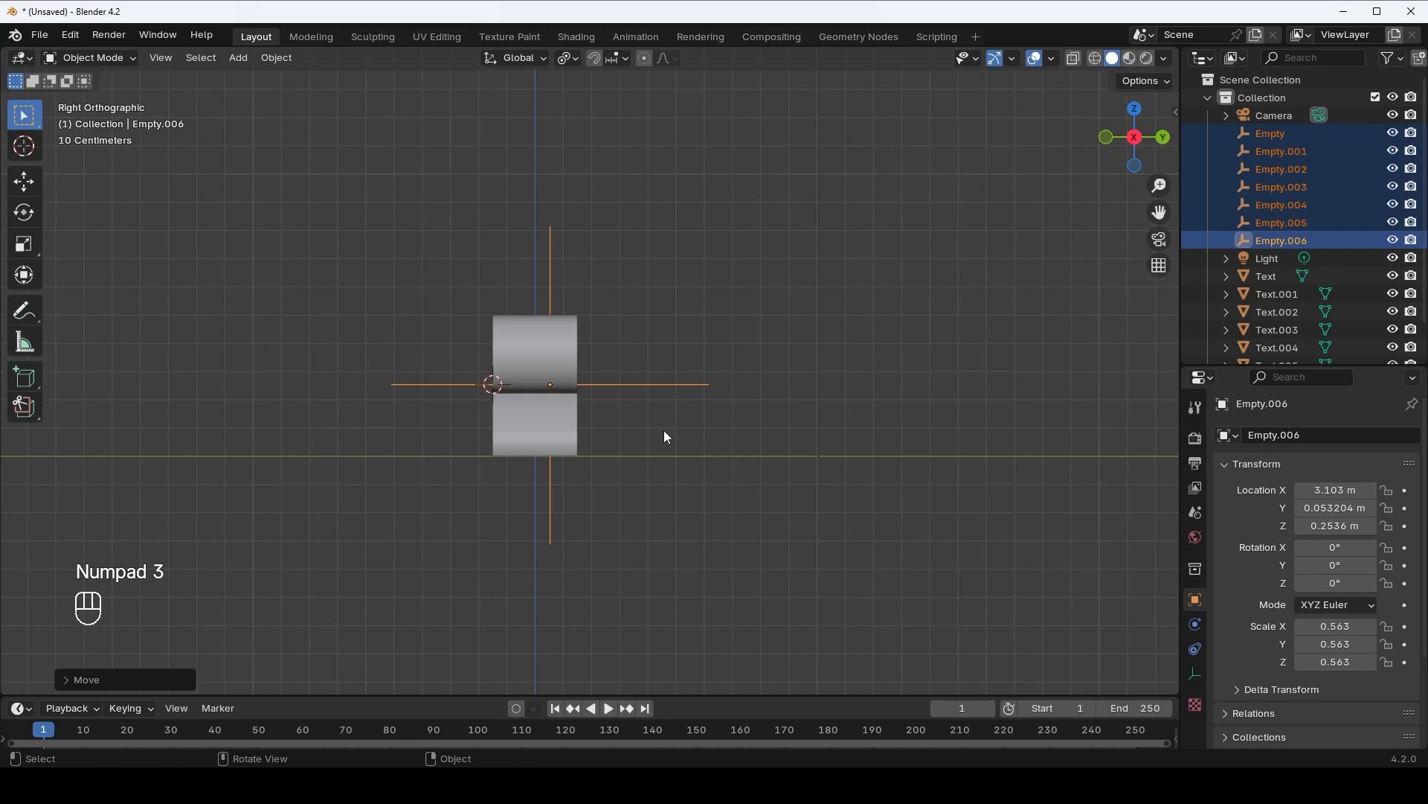
{"action": "key", "text": "g"}
{"action": "key", "text": "y"}
{"action": "left_click", "coordinate": [700, 376]}
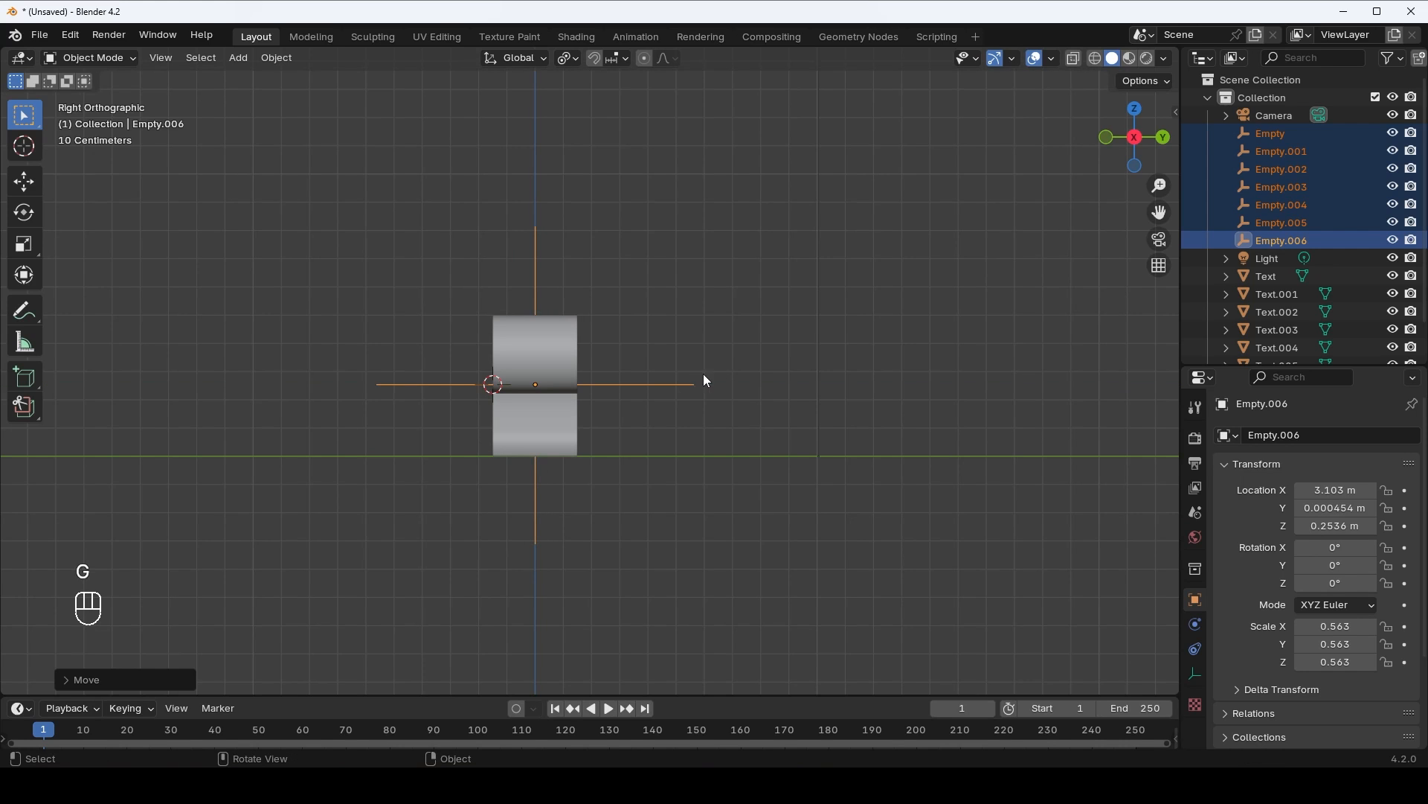
- Parent the letter B to its empty with the Object parenting type
{"action": "middle_click_drag", "start_coordinate": [506, 346], "coordinate": [598, 413]}
{"action": "left_click", "coordinate": [419, 311]}
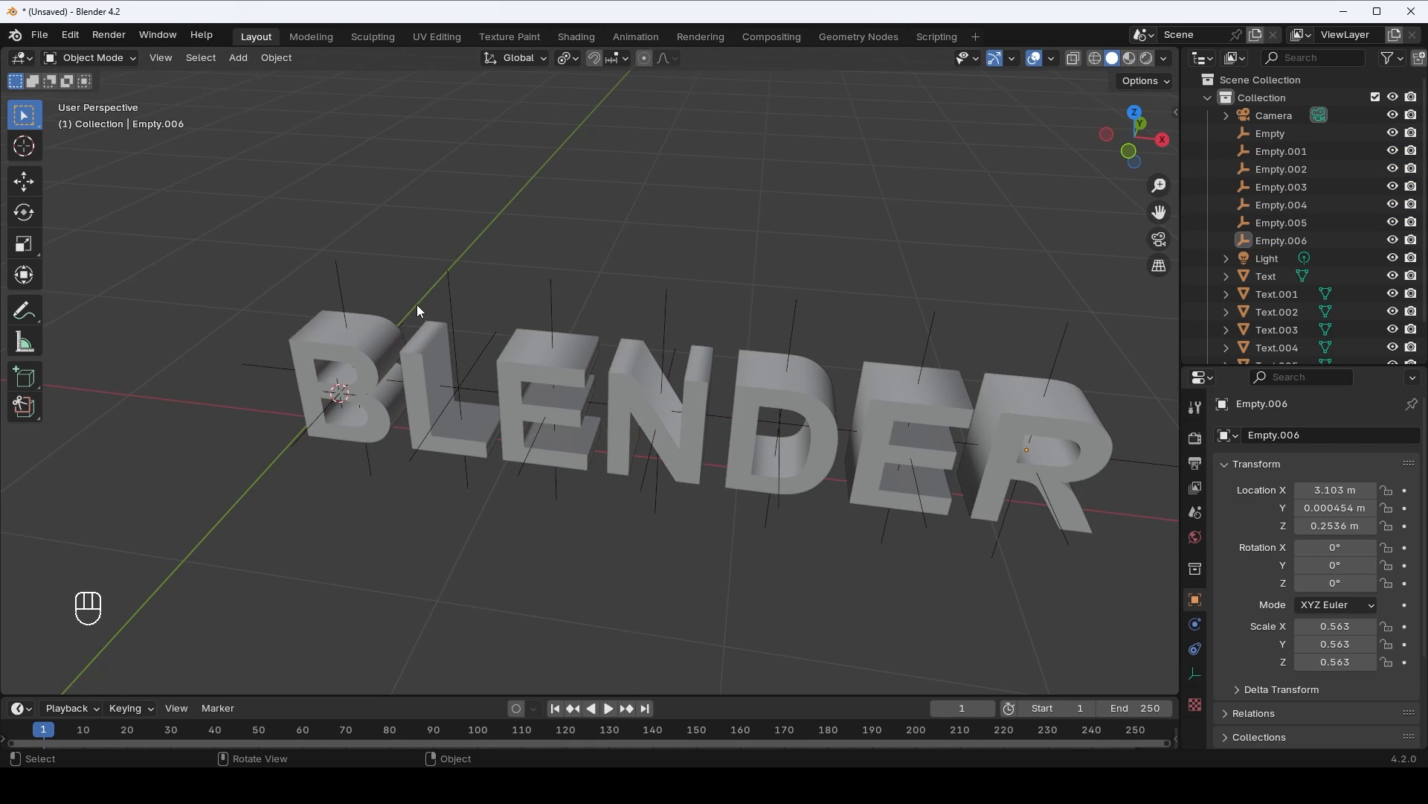
{"action": "middle_click_drag", "start_coordinate": [412, 333], "coordinate": [406, 303]}
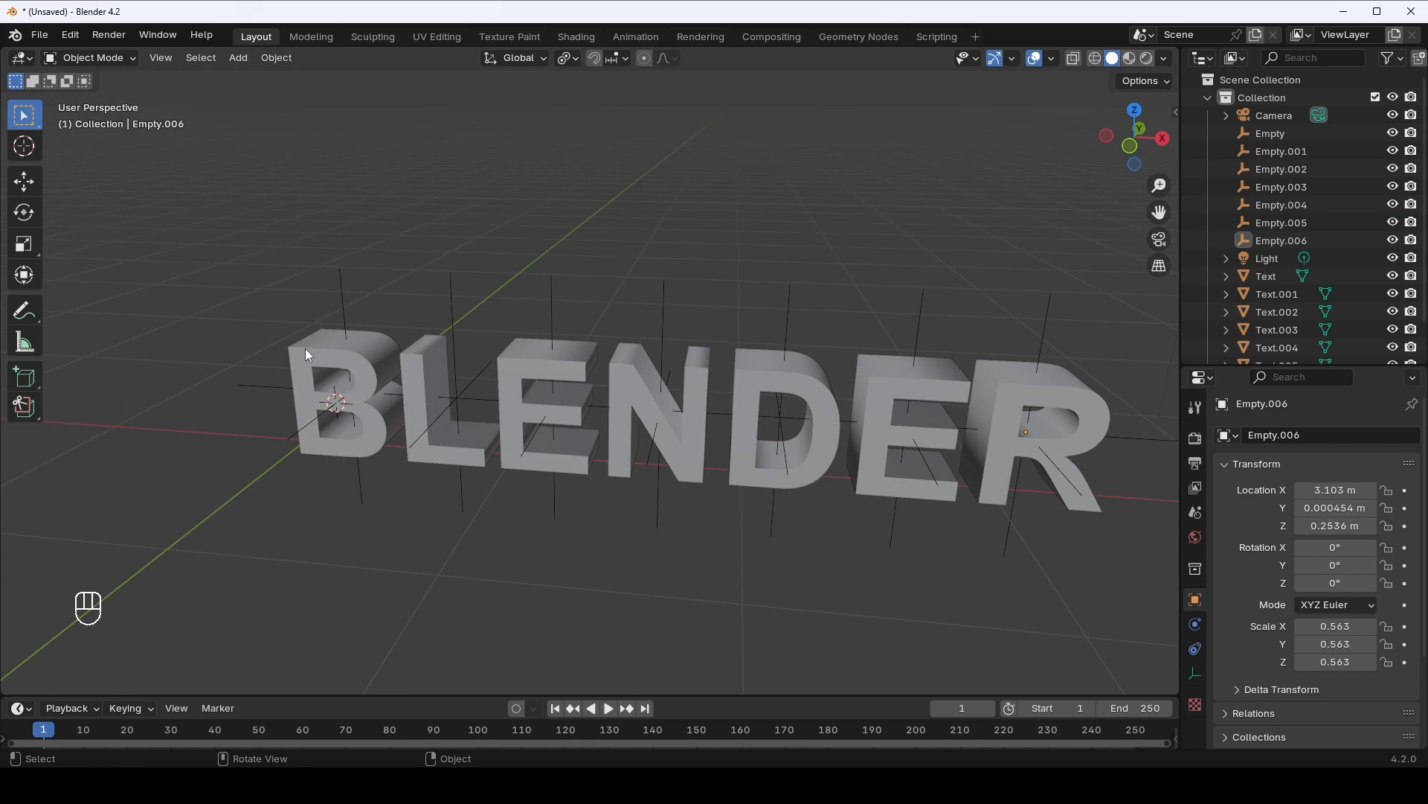
{"action": "left_click", "coordinate": [306, 349]}
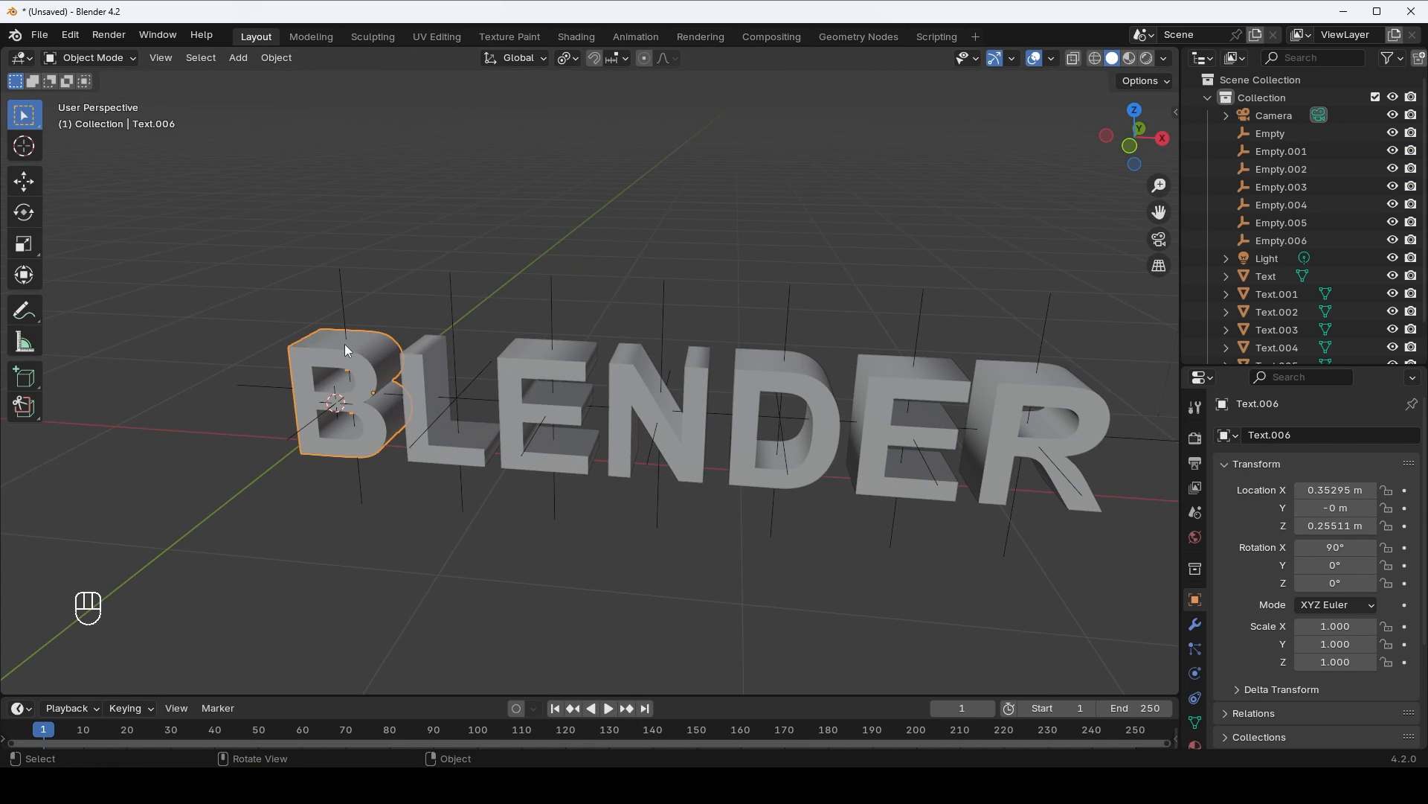
{"action": "left_click", "coordinate": [342, 288], "text": "shift"}
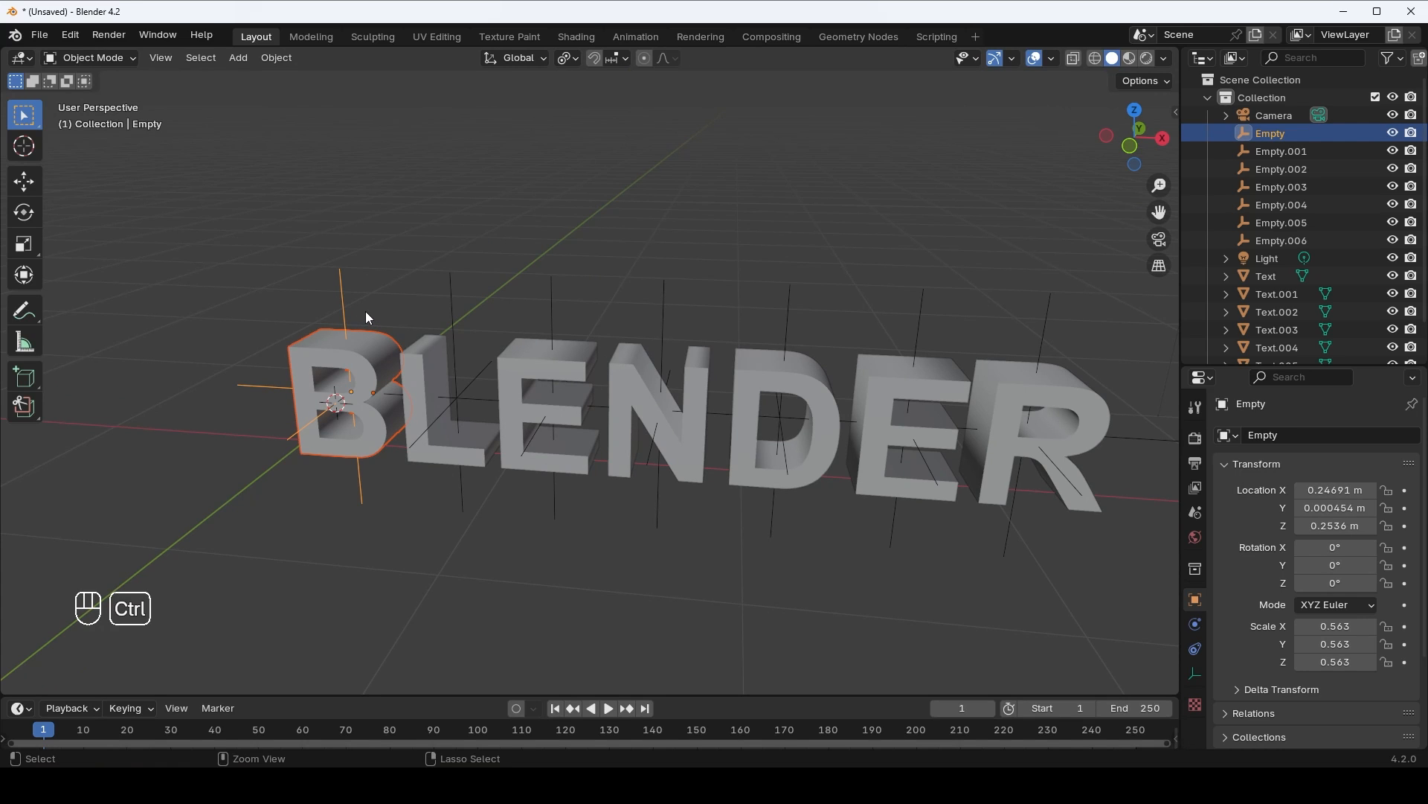
{"action": "key", "text": "ctrl+p"}
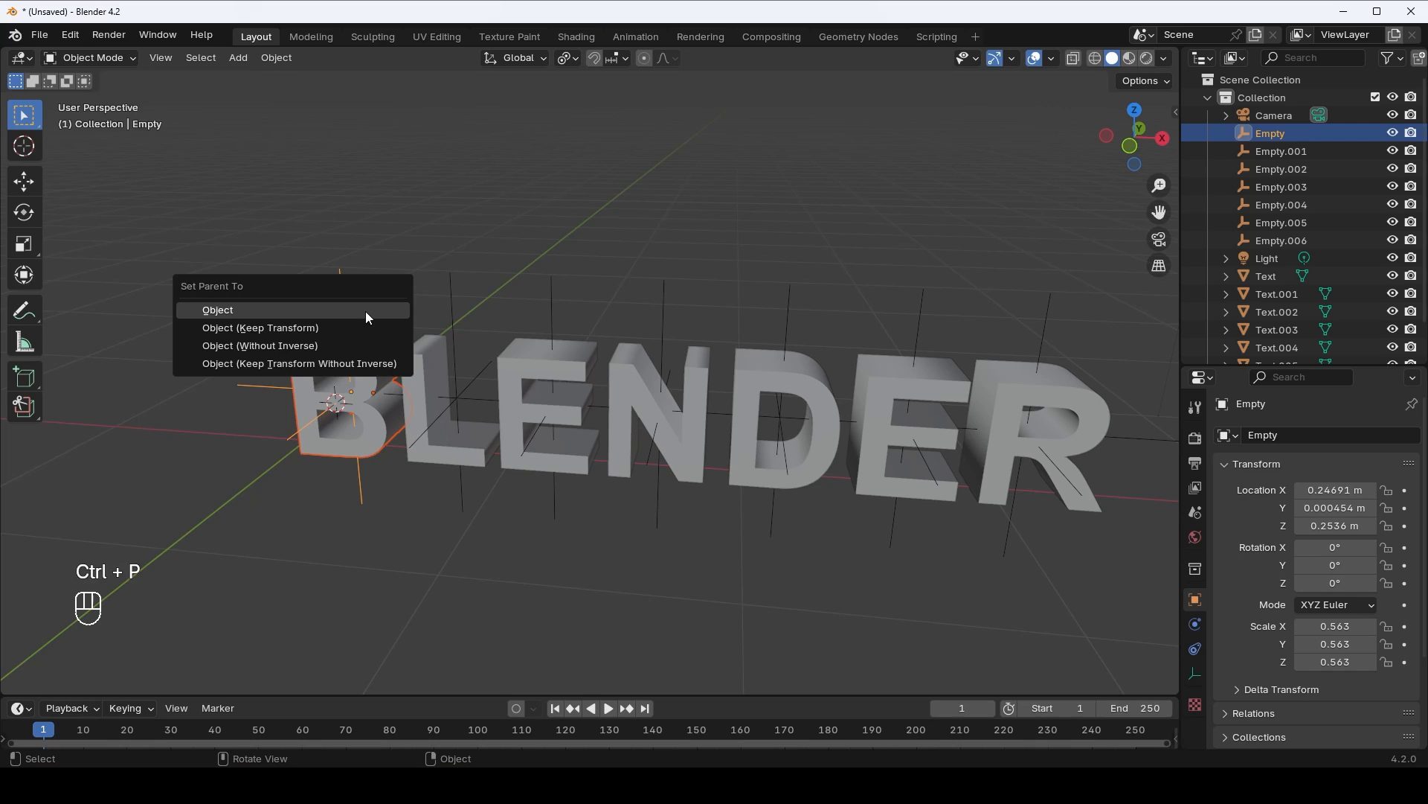
{"action": "left_click", "coordinate": [254, 318]}
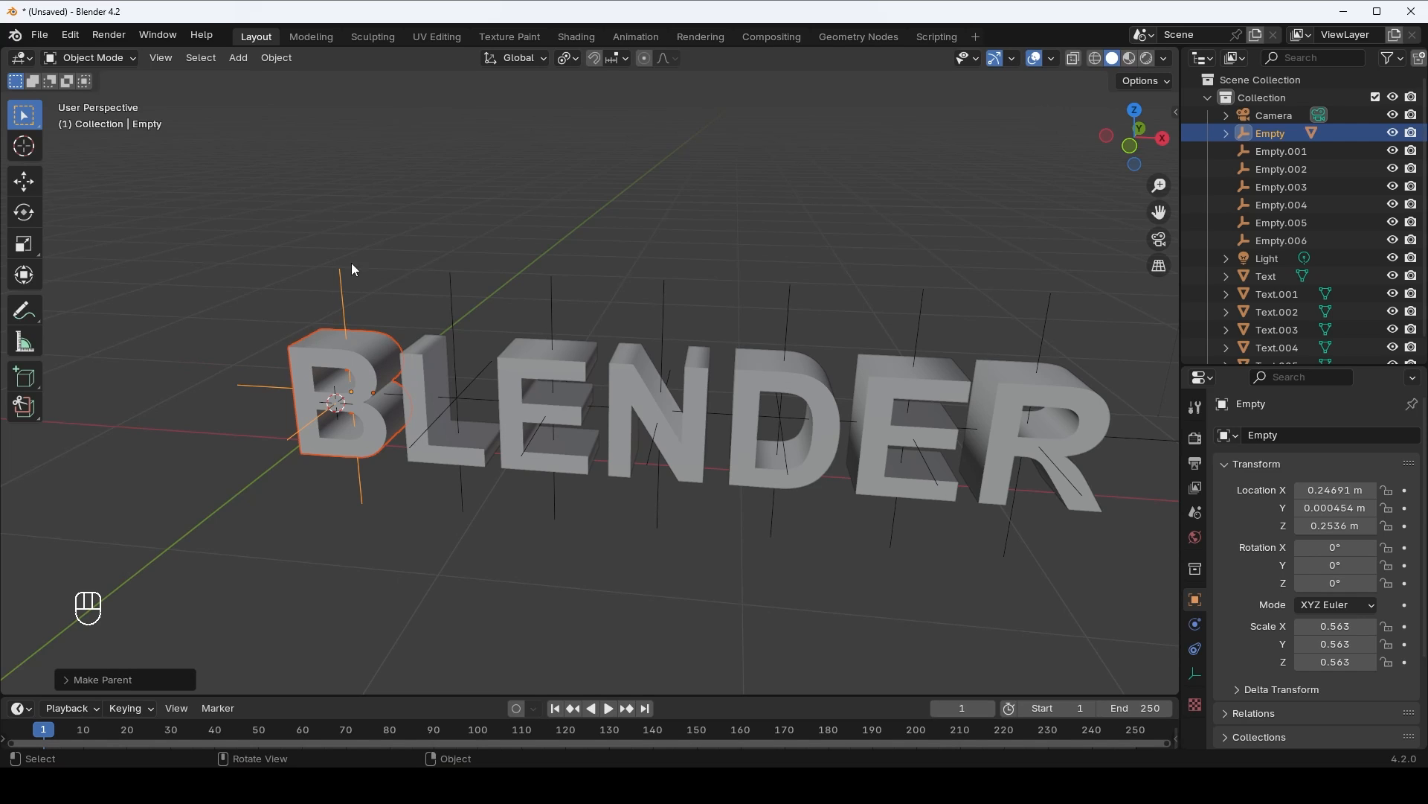
- Try a trackball rotation on the letter B's empty alone, then cancel it
{"action": "left_click", "coordinate": [357, 223]}
{"action": "left_click", "coordinate": [339, 290]}
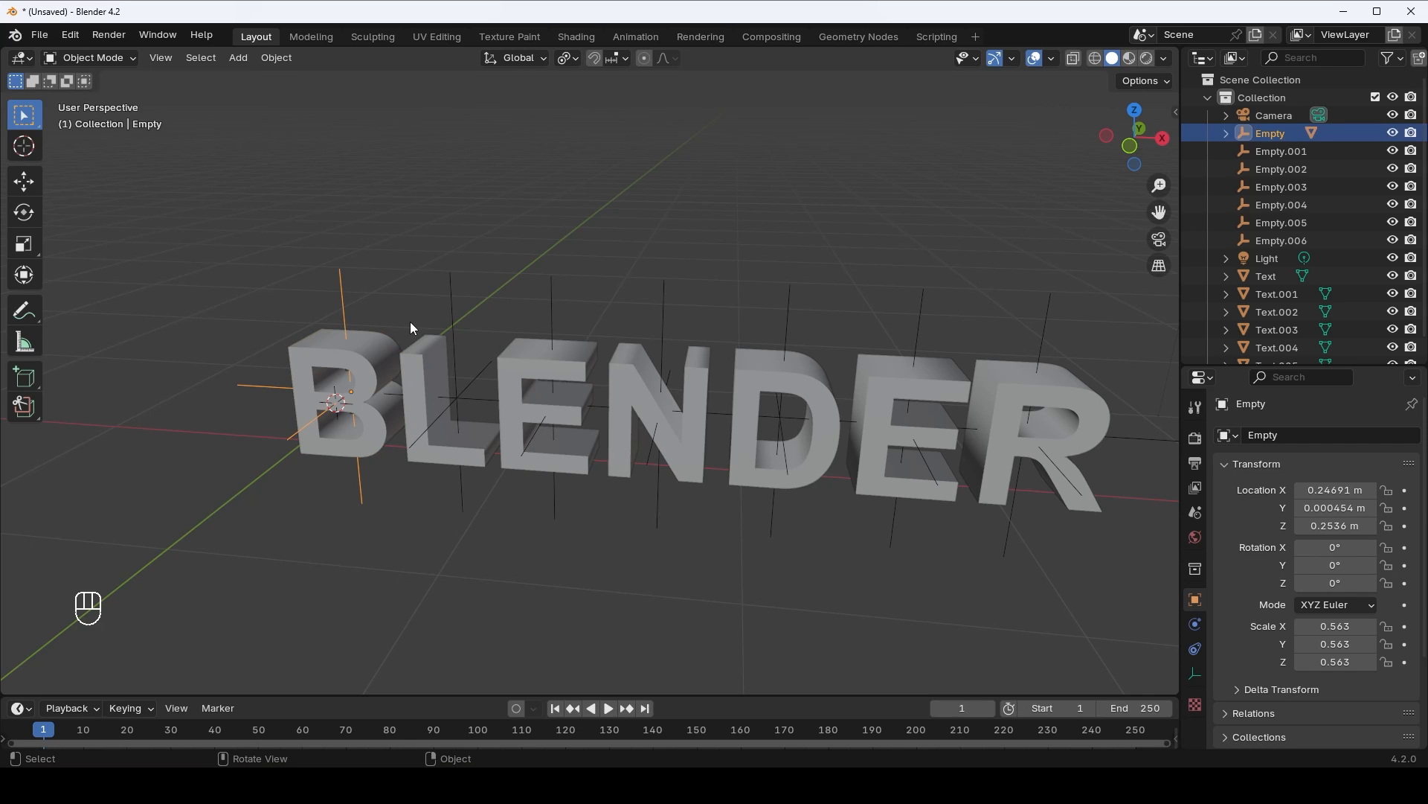
{"action": "key", "text": "r"}
{"action": "key", "text": "r"}
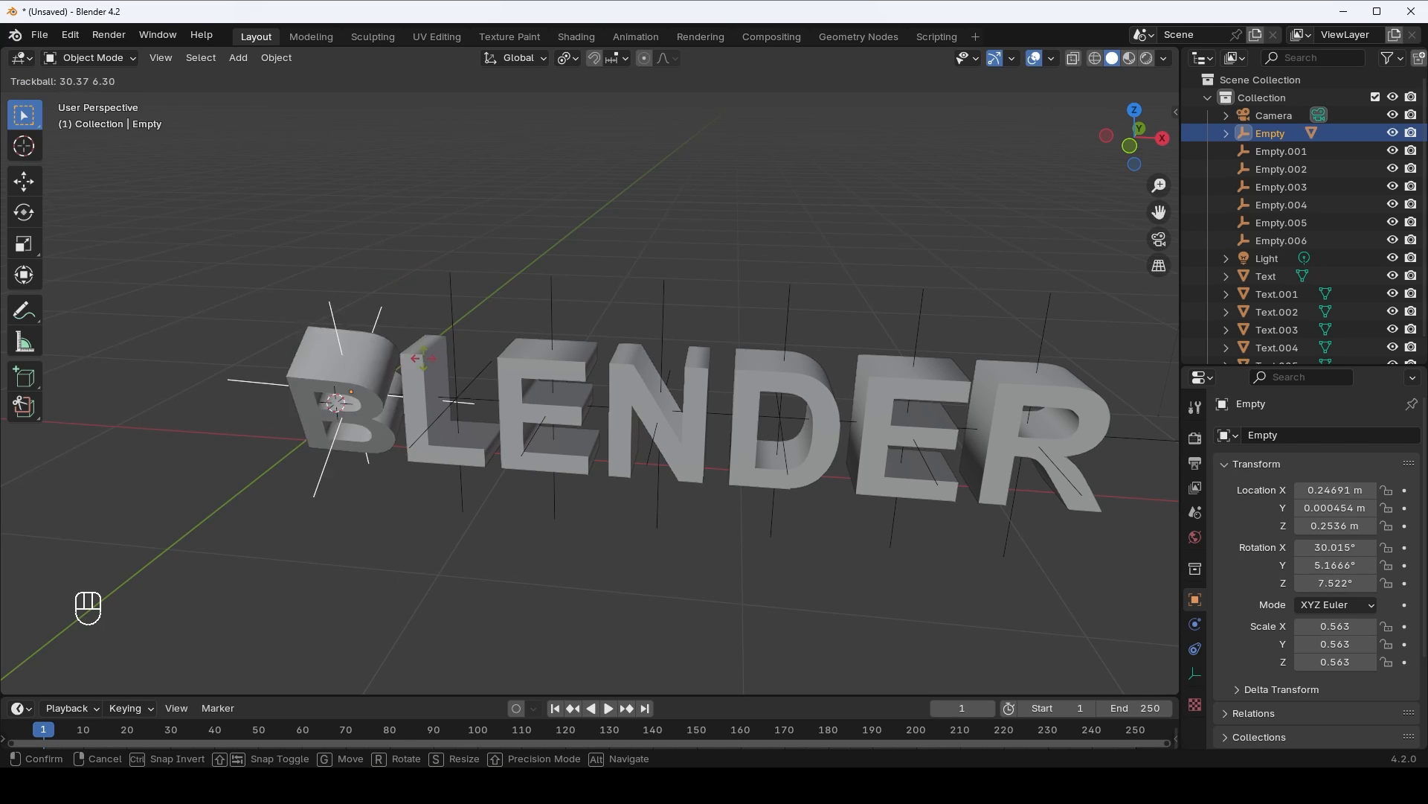
{"action": "right_click", "coordinate": [360, 296]}
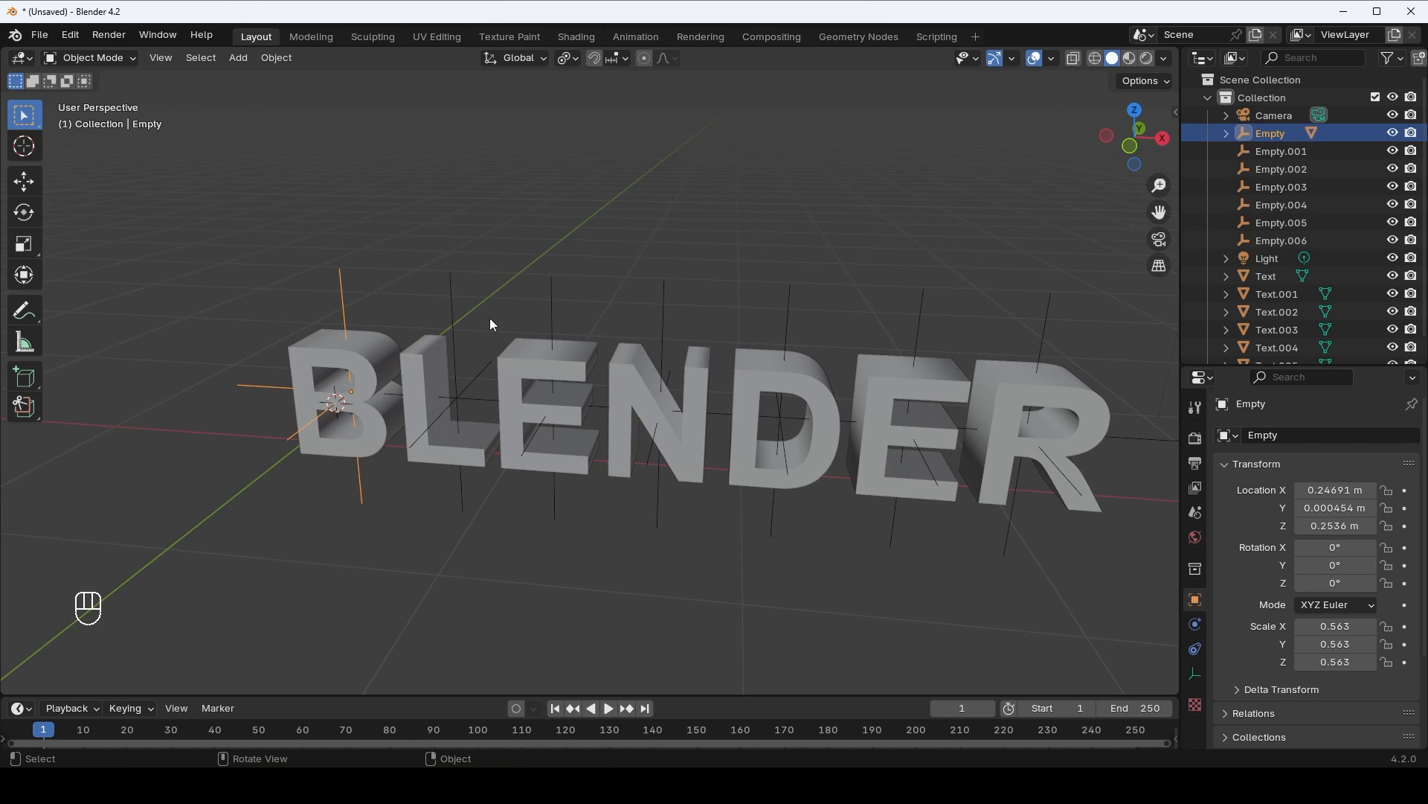
- Parent the letter L to its empty with the Object parenting type
{"action": "left_click", "coordinate": [421, 356]}
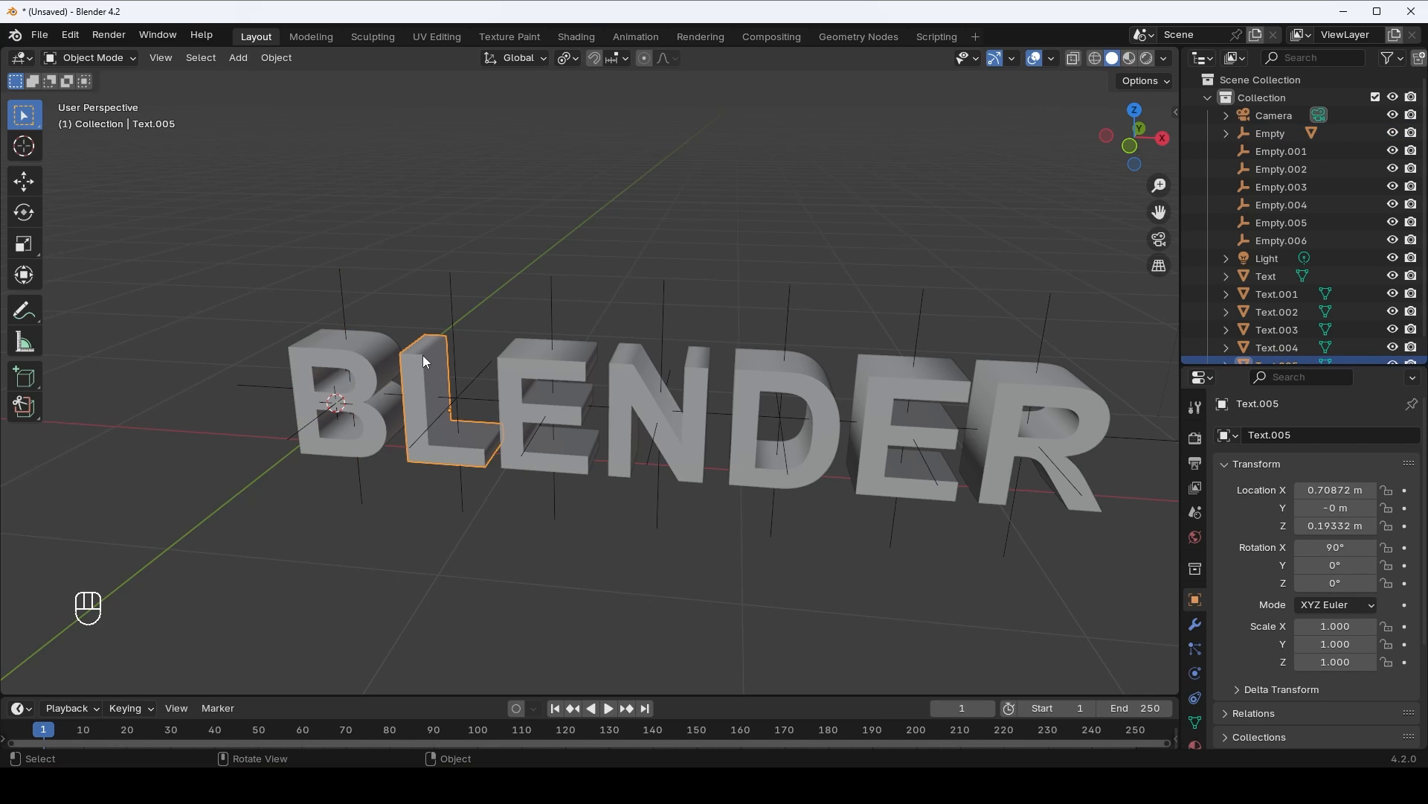
{"action": "left_click", "coordinate": [449, 292], "text": "shift"}
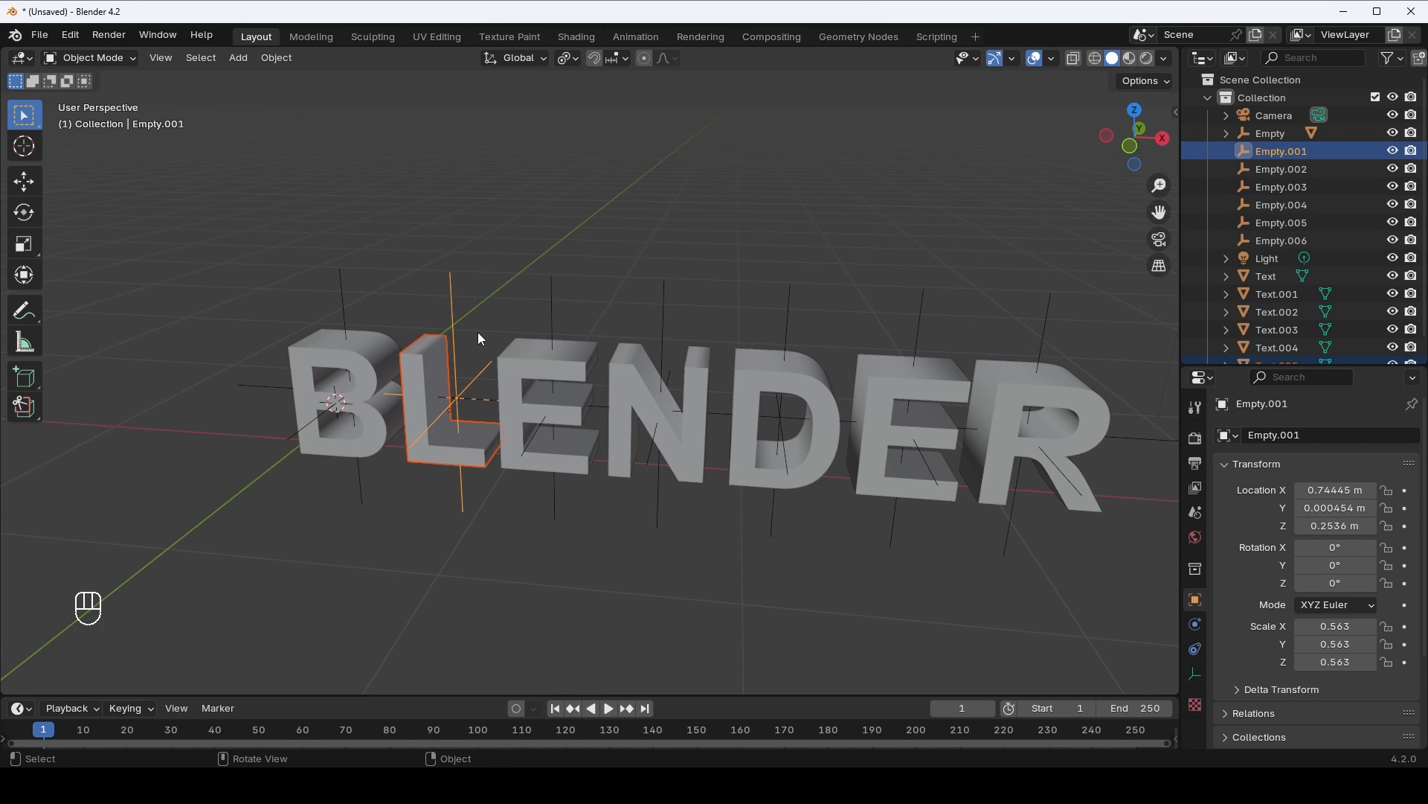
{"action": "key", "text": "ctrl+p"}
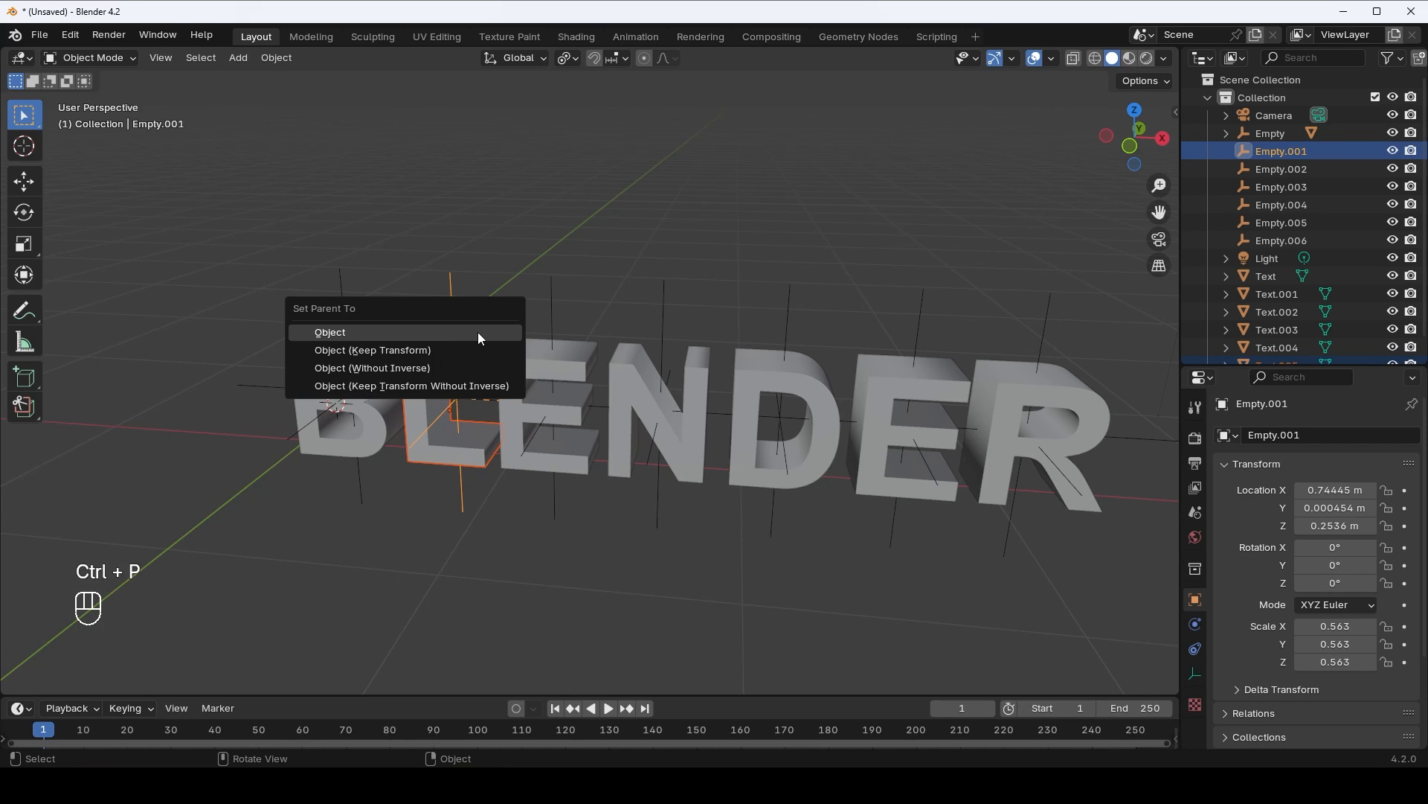
{"action": "left_click", "coordinate": [443, 338]}
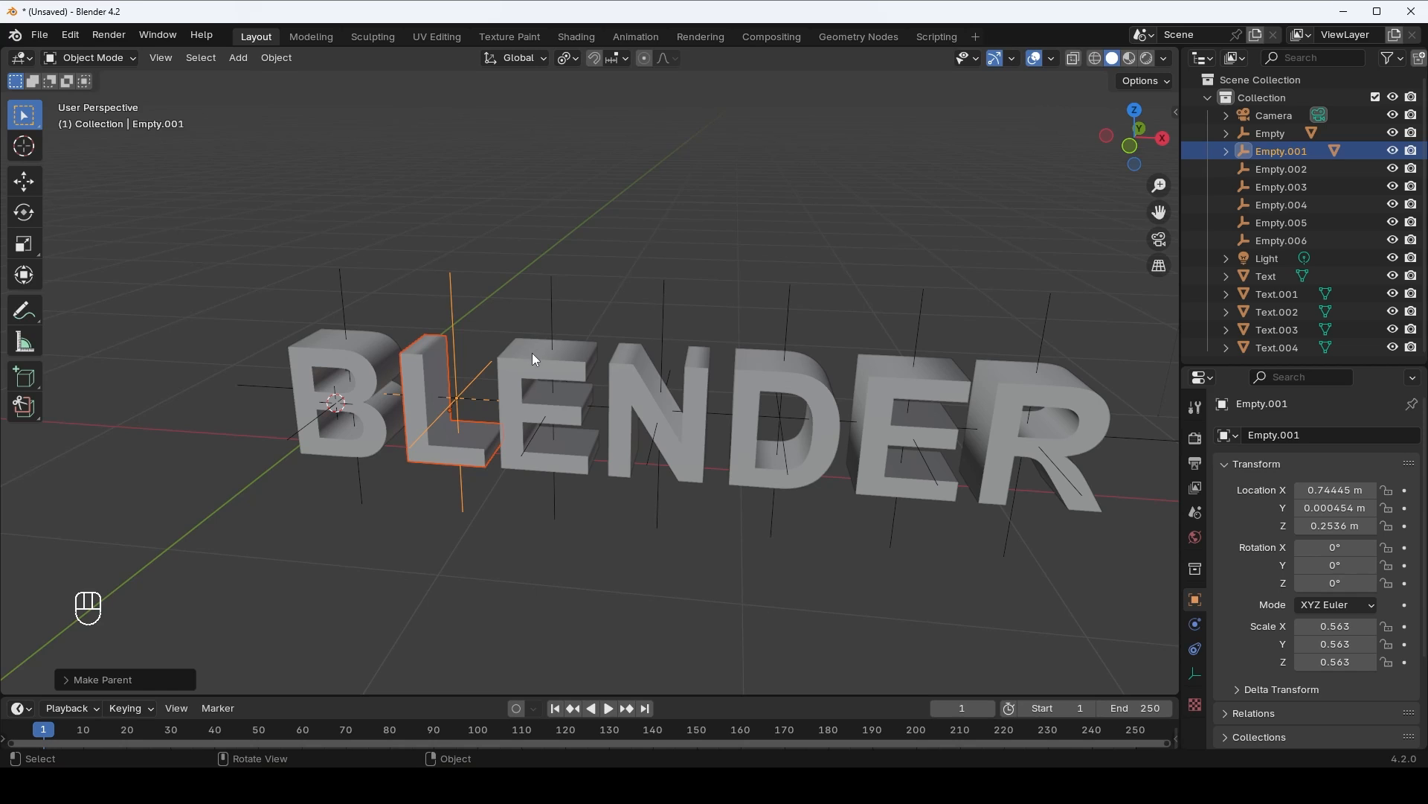
- Parent the first letter E to its empty with the Object parenting type
{"action": "left_click", "coordinate": [533, 353]}
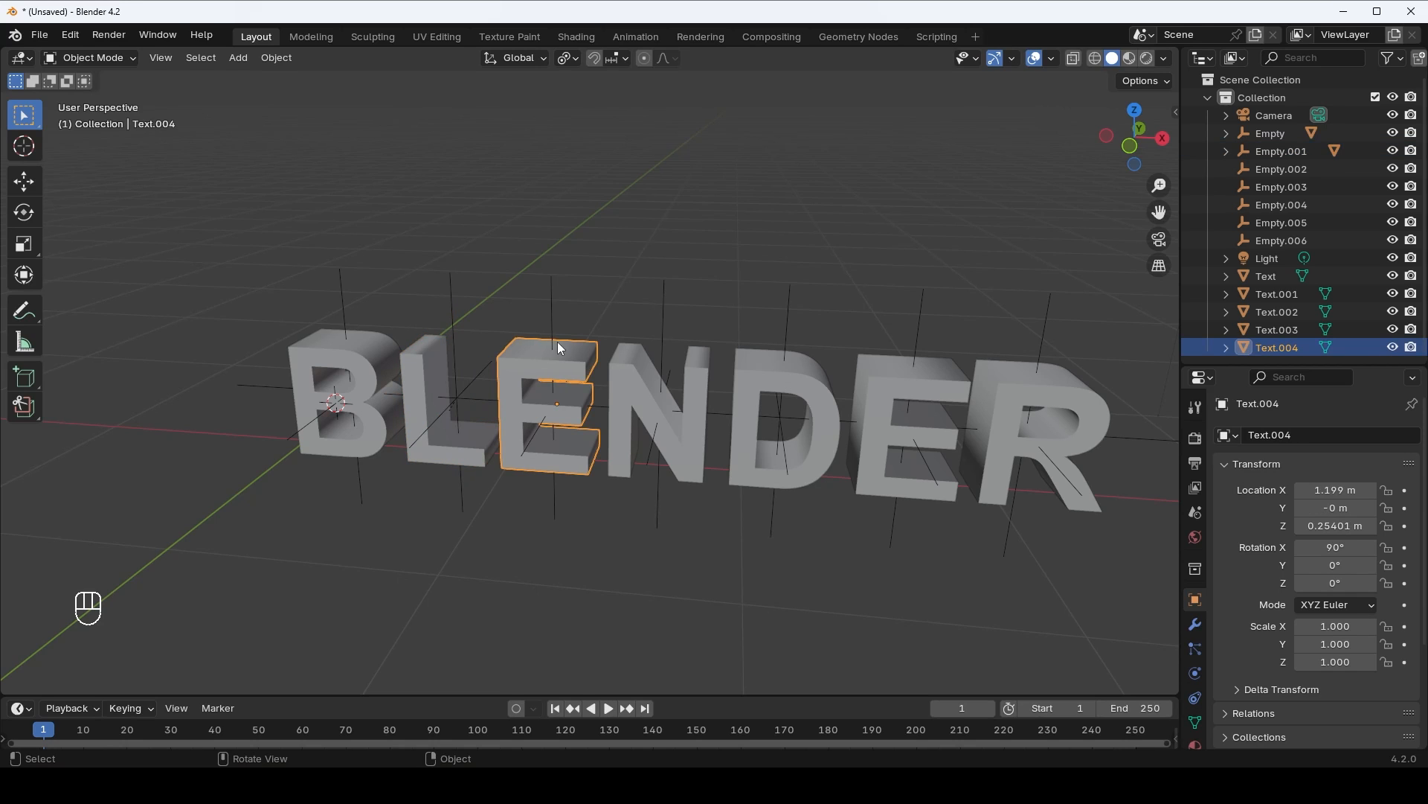
{"action": "key", "text": "shift"}
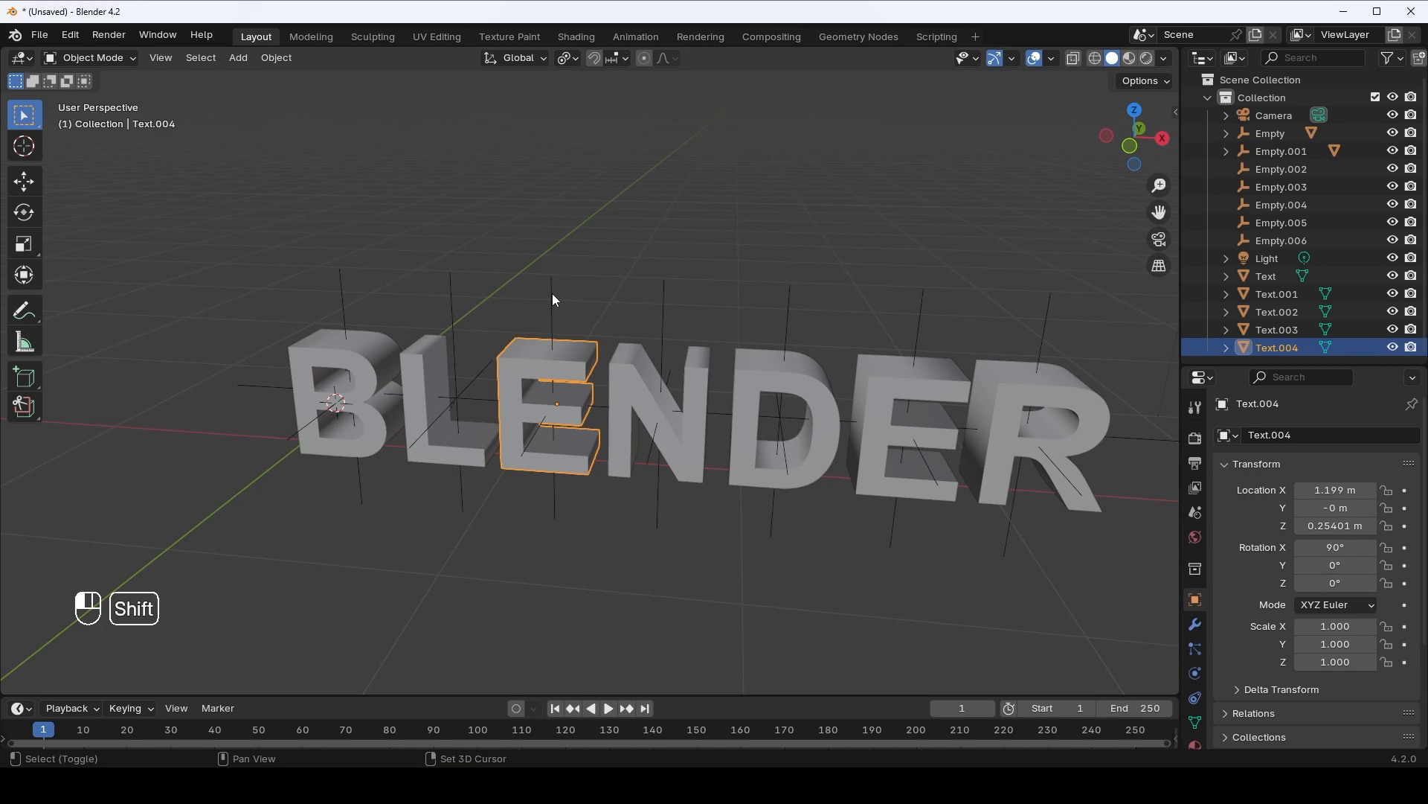
{"action": "left_click", "coordinate": [552, 294], "text": "shift"}
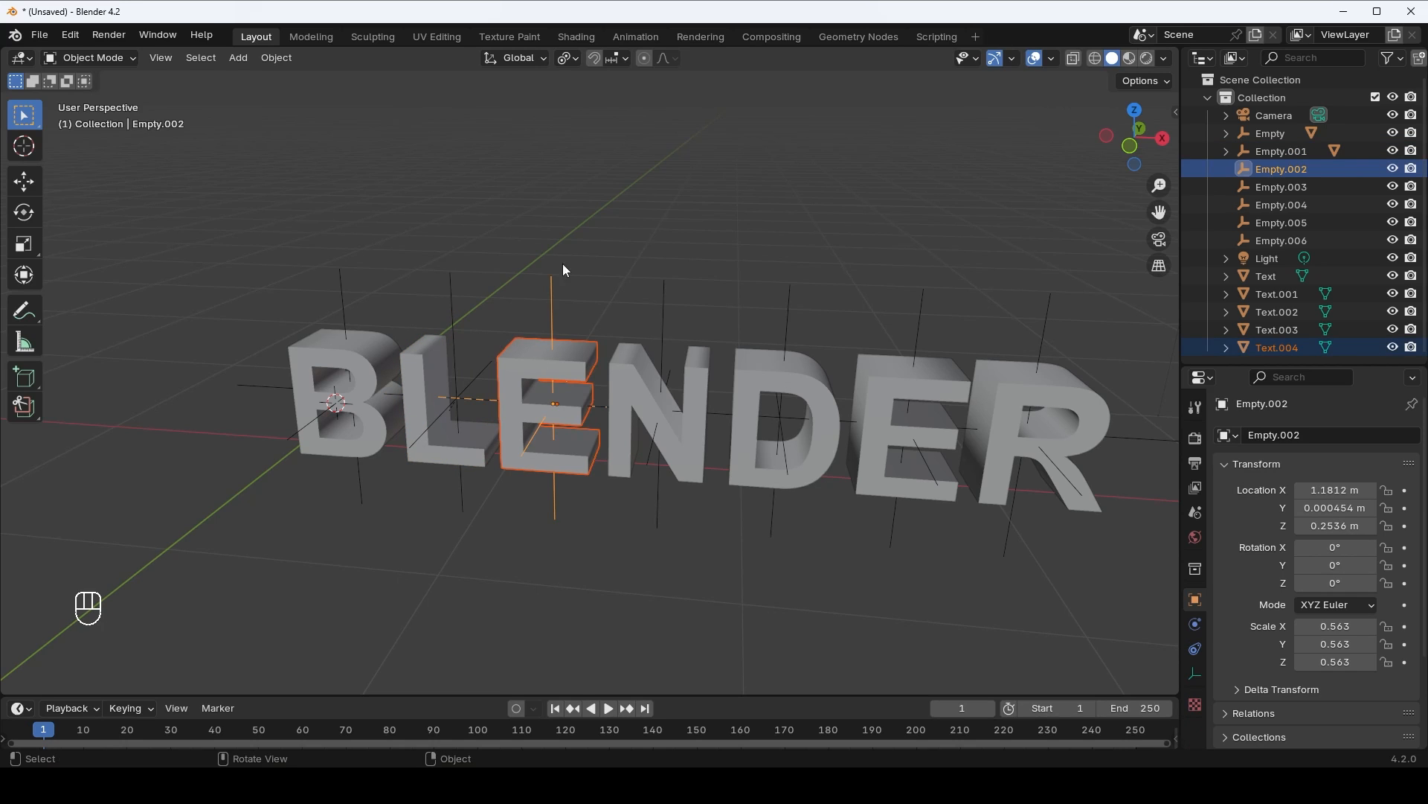
{"action": "left_click", "coordinate": [278, 60]}
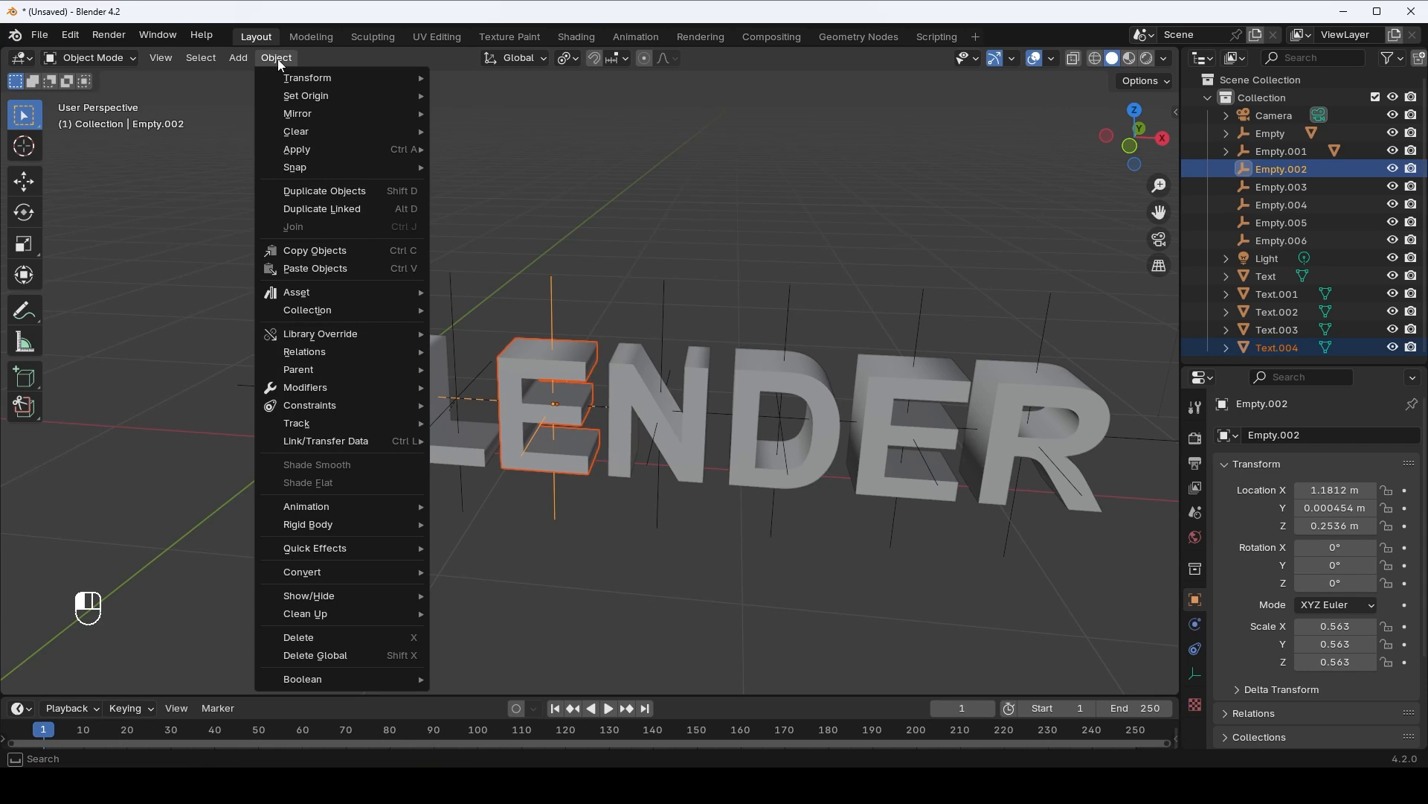
{"action": "mouse_move", "coordinate": [307, 370]}
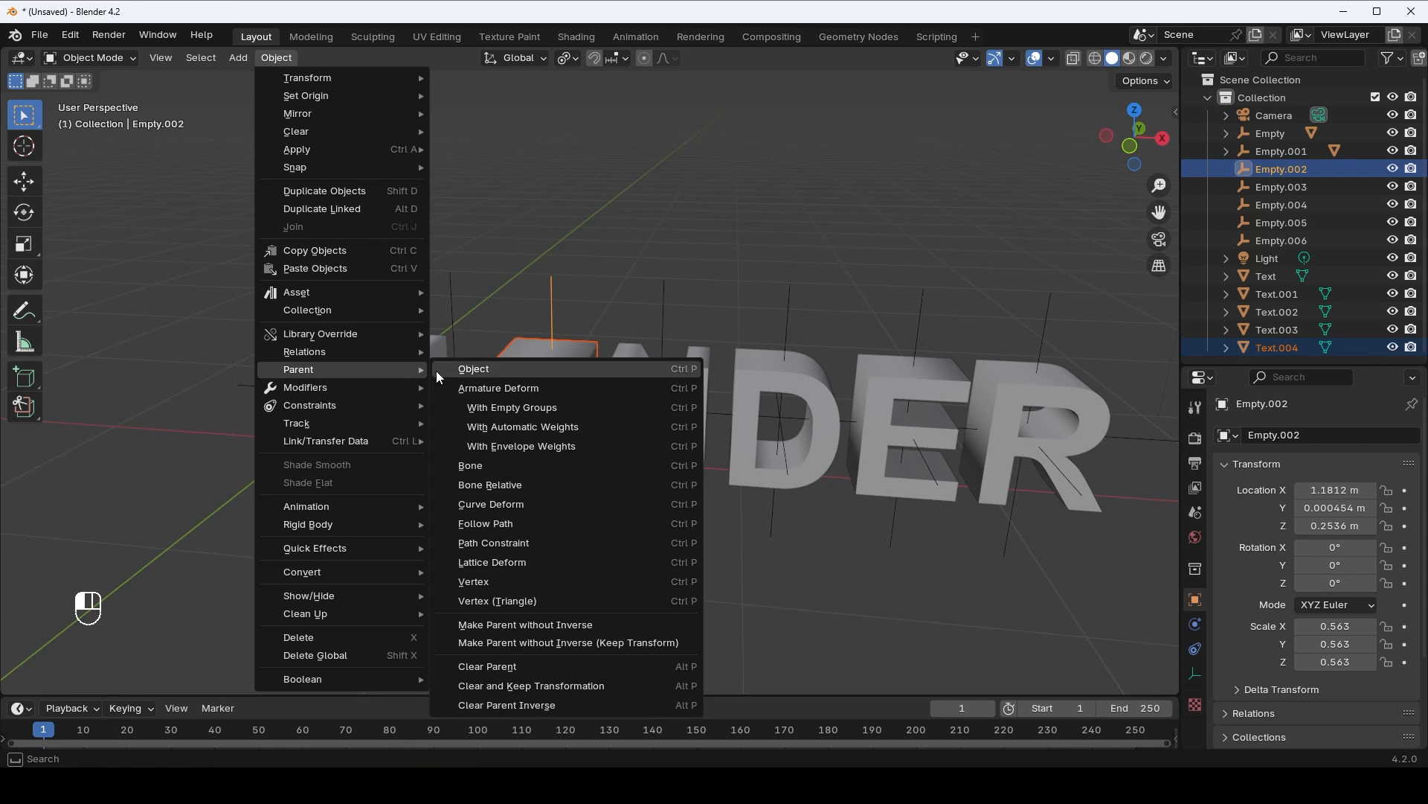
{"action": "left_click", "coordinate": [499, 372]}
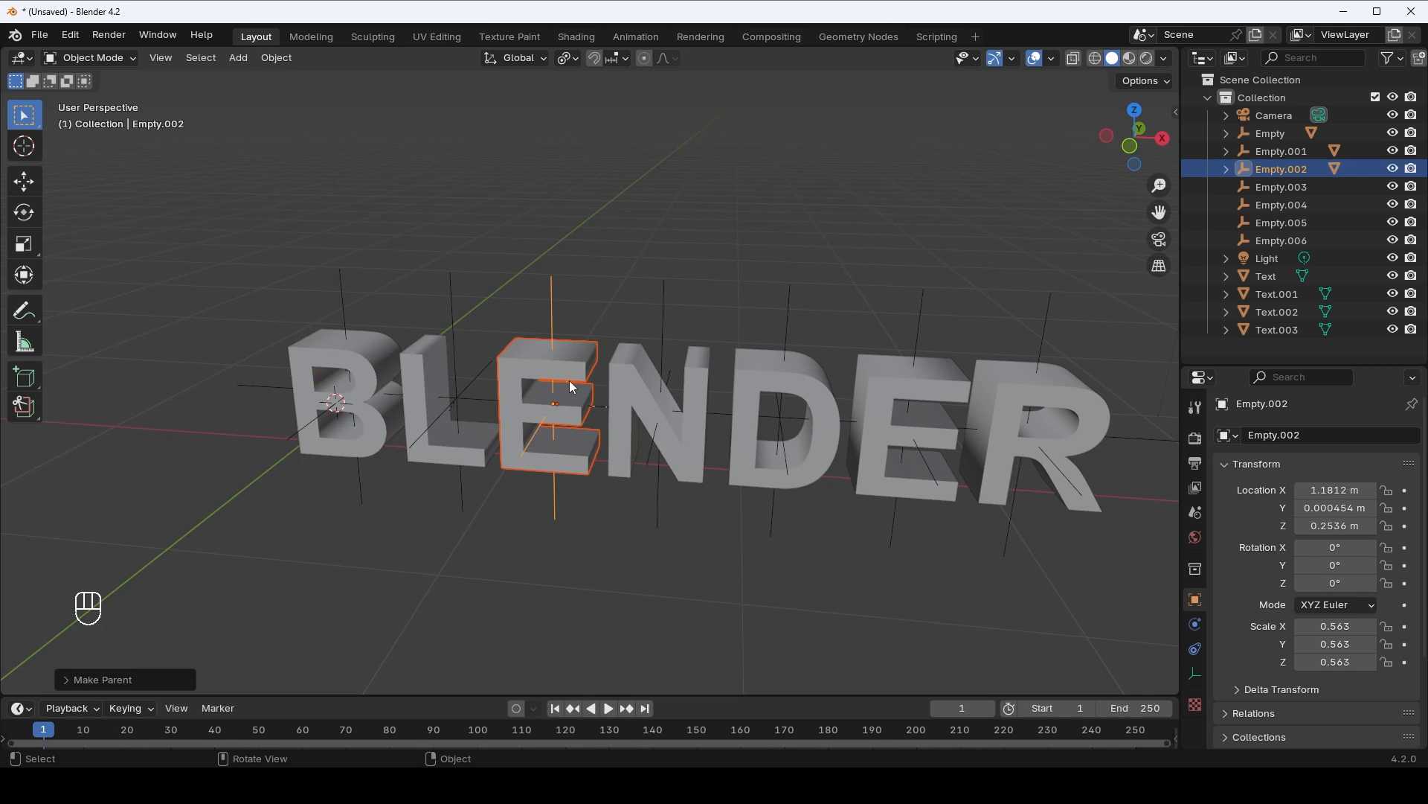
- Try a trackball rotation on the first letter E's empty alone, then cancel it
{"action": "left_click", "coordinate": [561, 287]}
{"action": "left_click", "coordinate": [551, 293]}
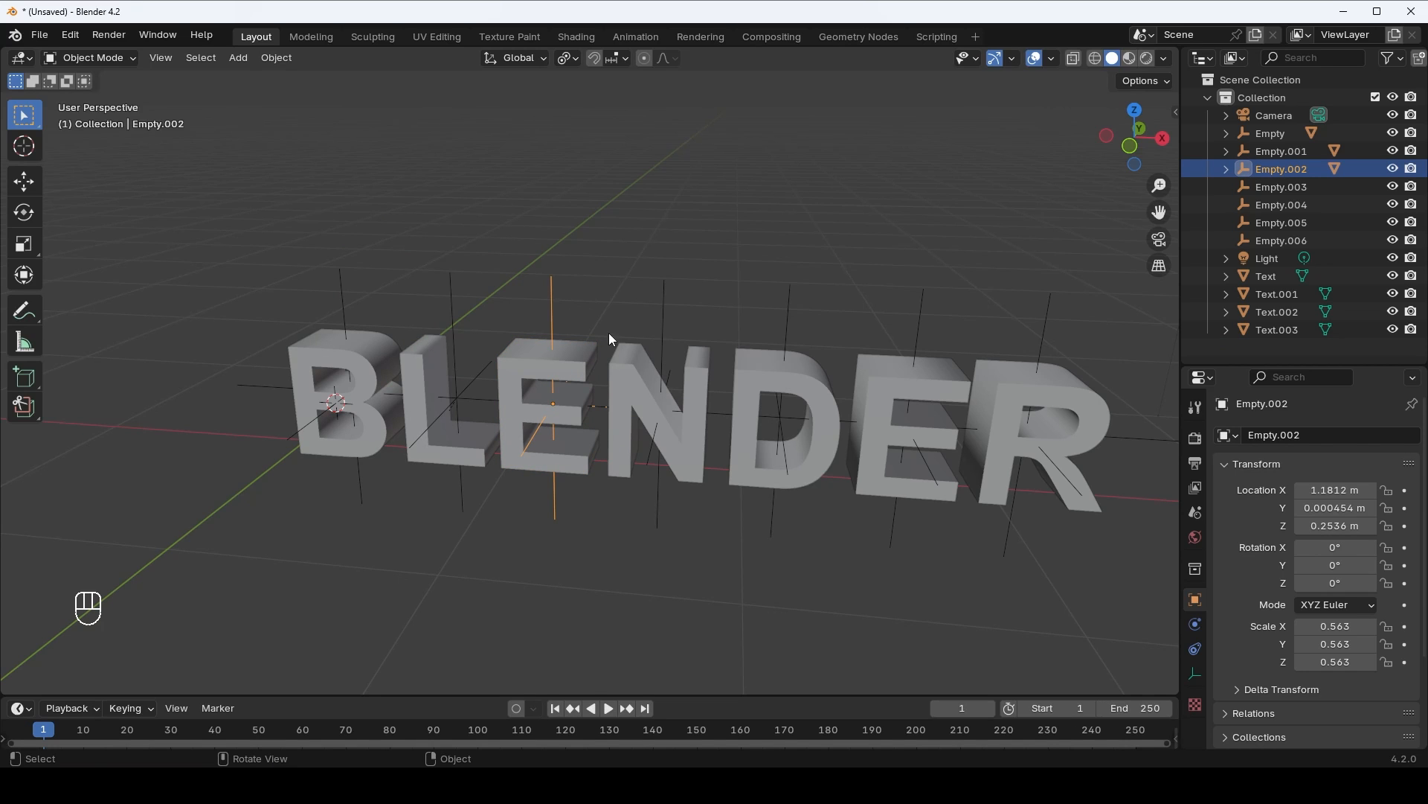
{"action": "key", "text": "r"}
{"action": "key", "text": "r"}
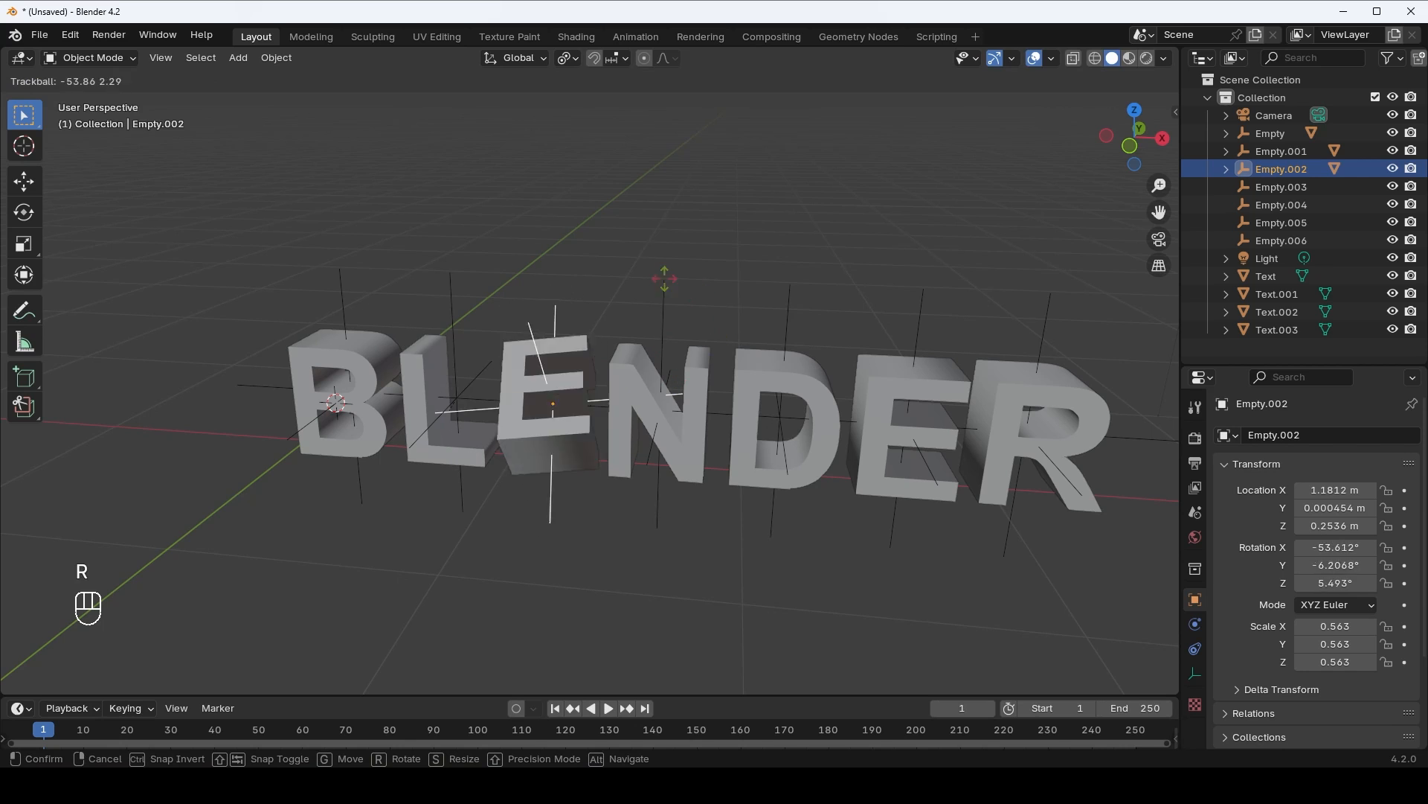
{"action": "key", "text": "Escape"}
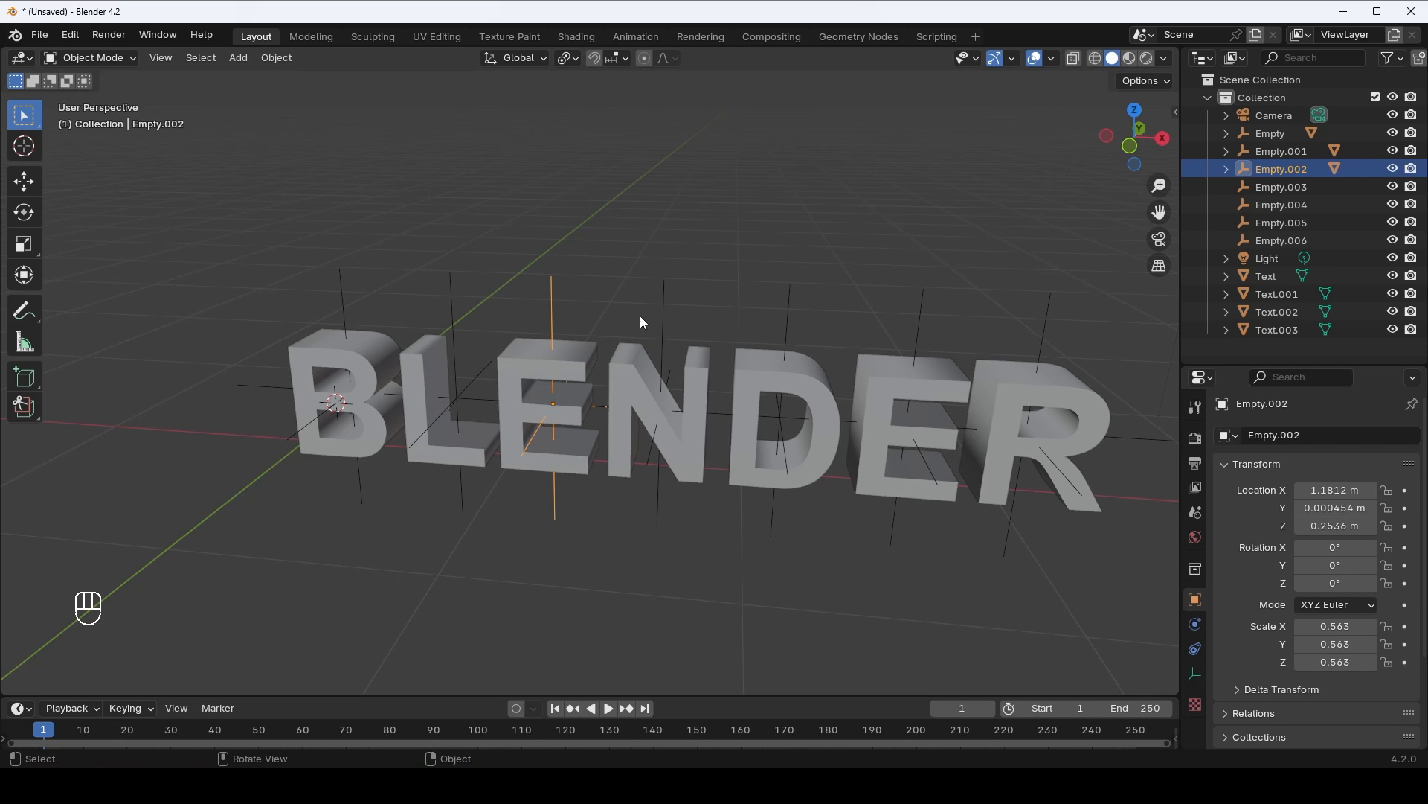
- Parent the letter N to its empty with the Object parenting type
{"action": "middle_click_drag", "start_coordinate": [685, 366], "coordinate": [685, 396], "text": "shift"}
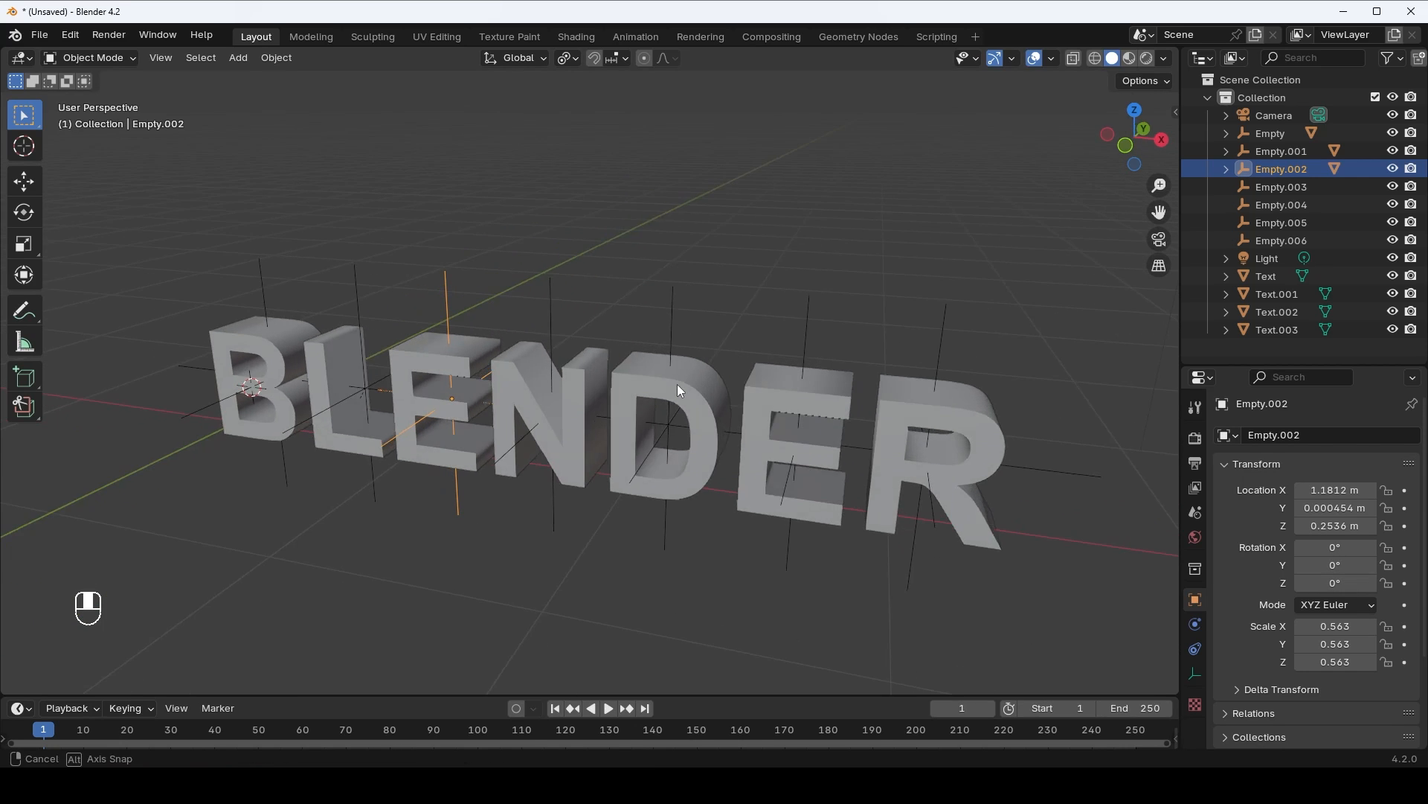
{"action": "left_click", "coordinate": [531, 366]}
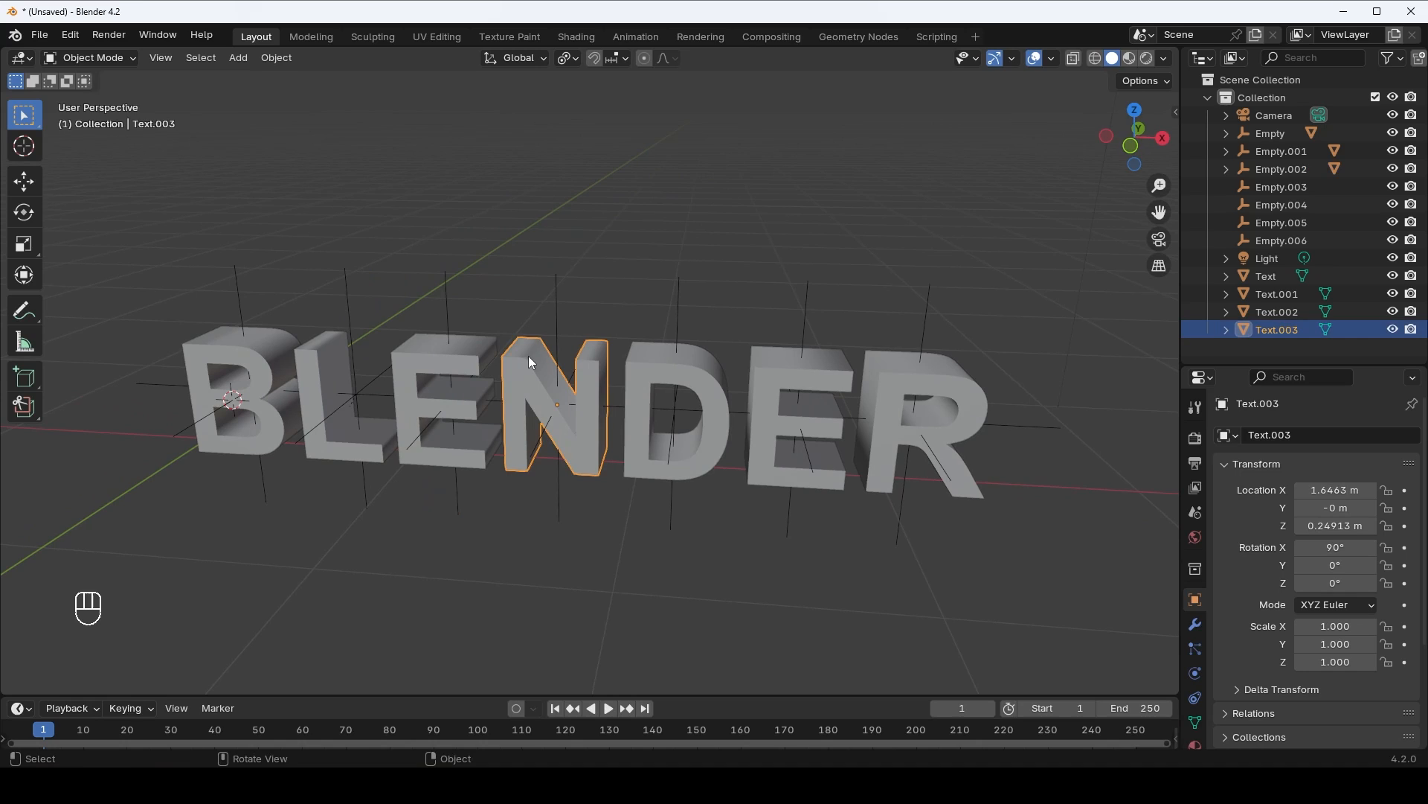
{"action": "key", "text": "shift"}
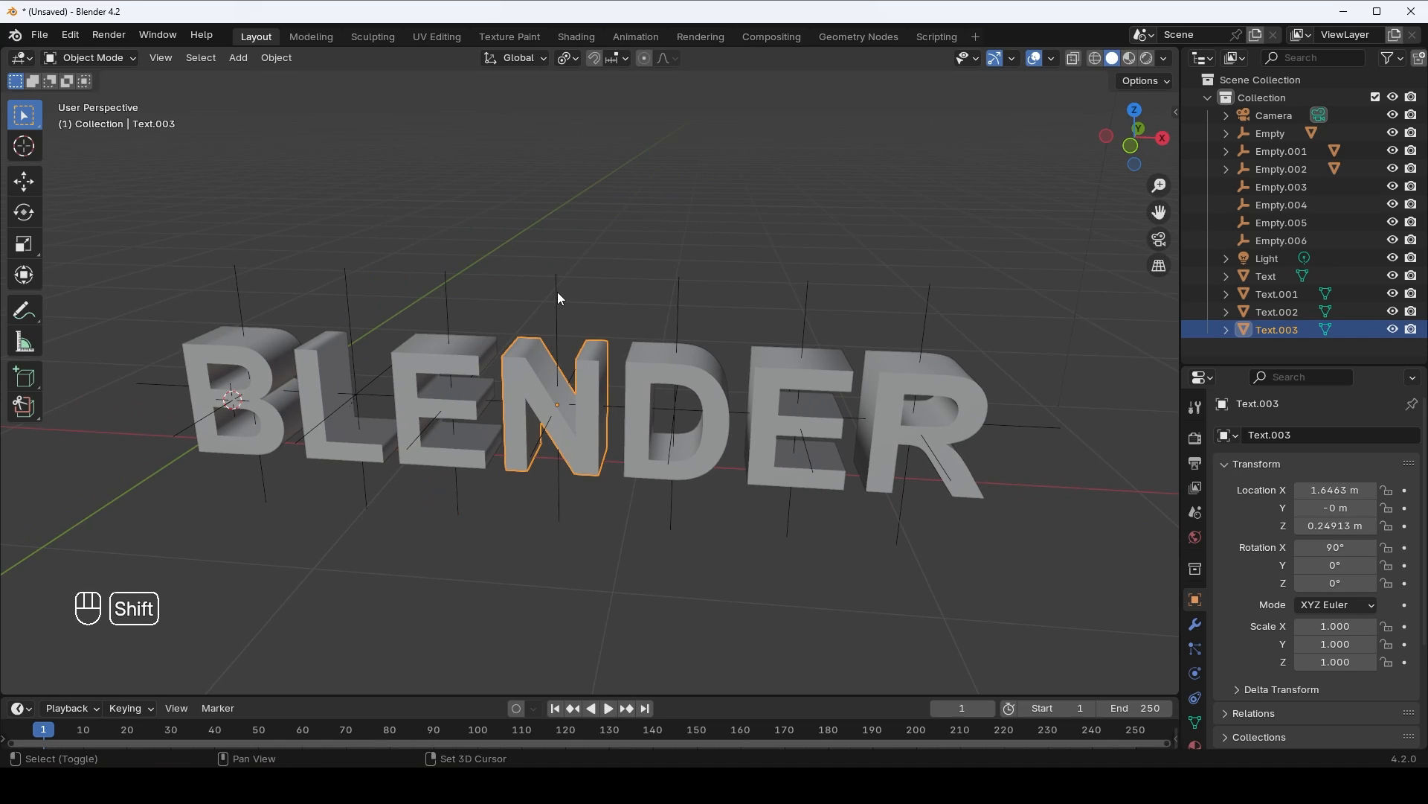
{"action": "left_click", "coordinate": [559, 297], "text": "shift"}
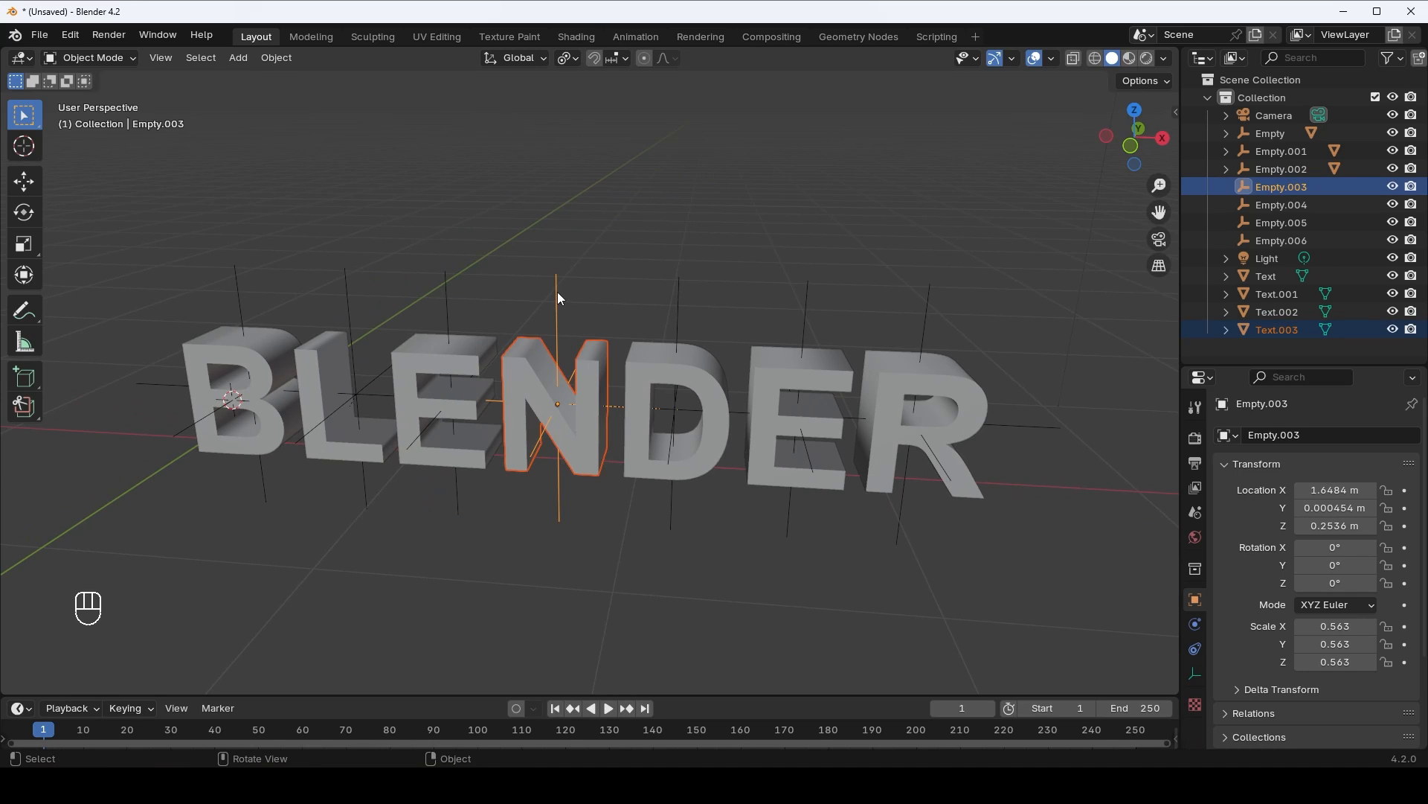
{"action": "key", "text": "ctrl+p"}
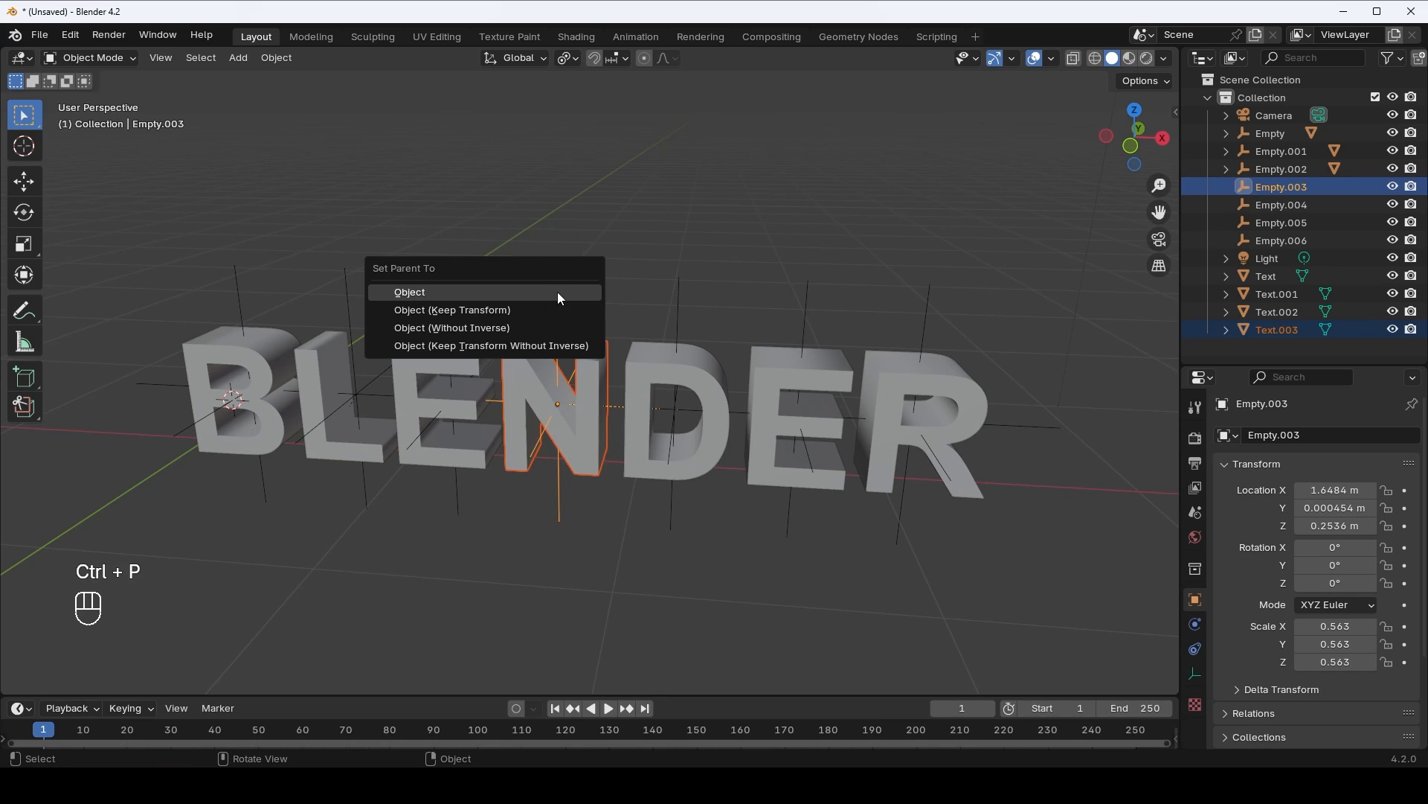
{"action": "left_click", "coordinate": [557, 292]}
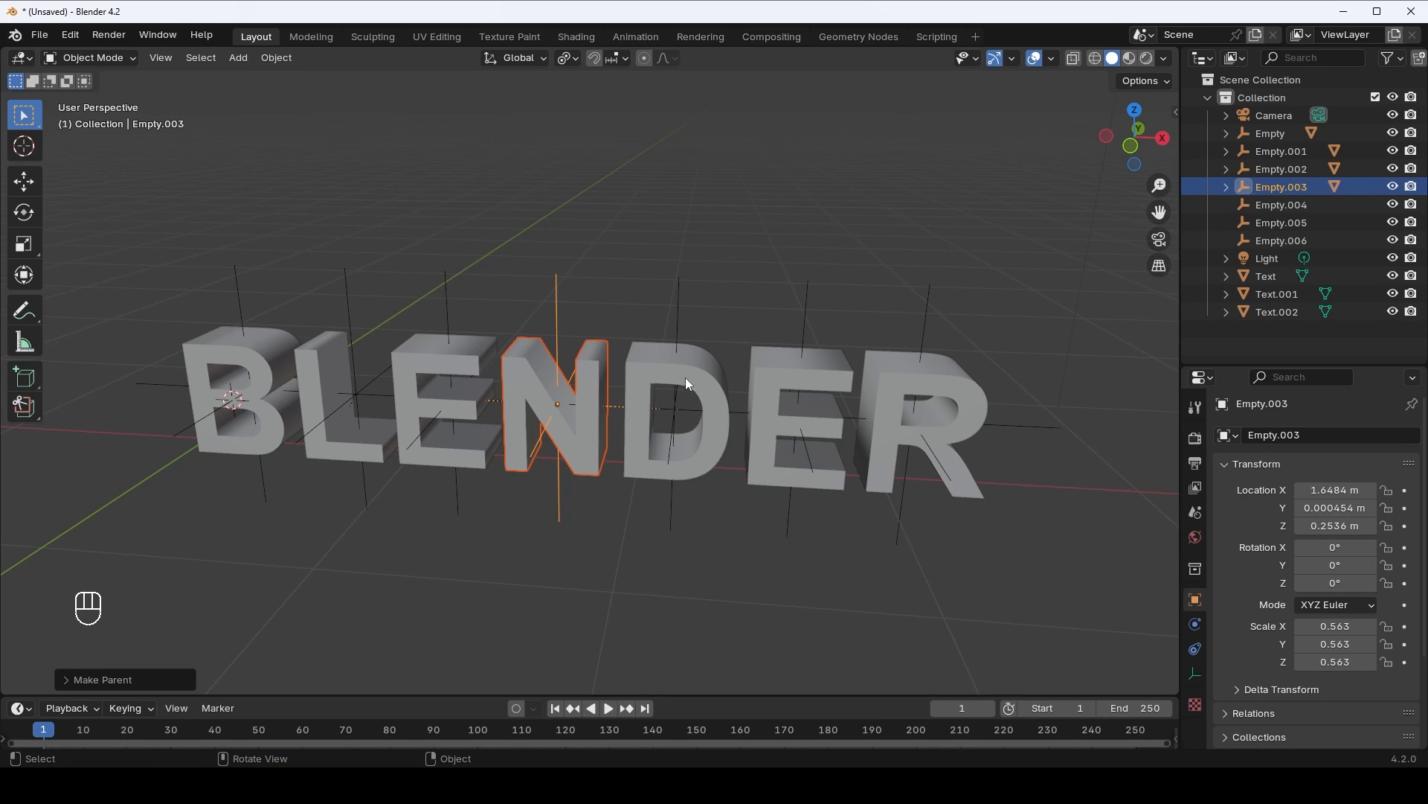
- Parent the letter D to its empty with the Object parenting type
{"action": "left_click", "coordinate": [653, 372]}
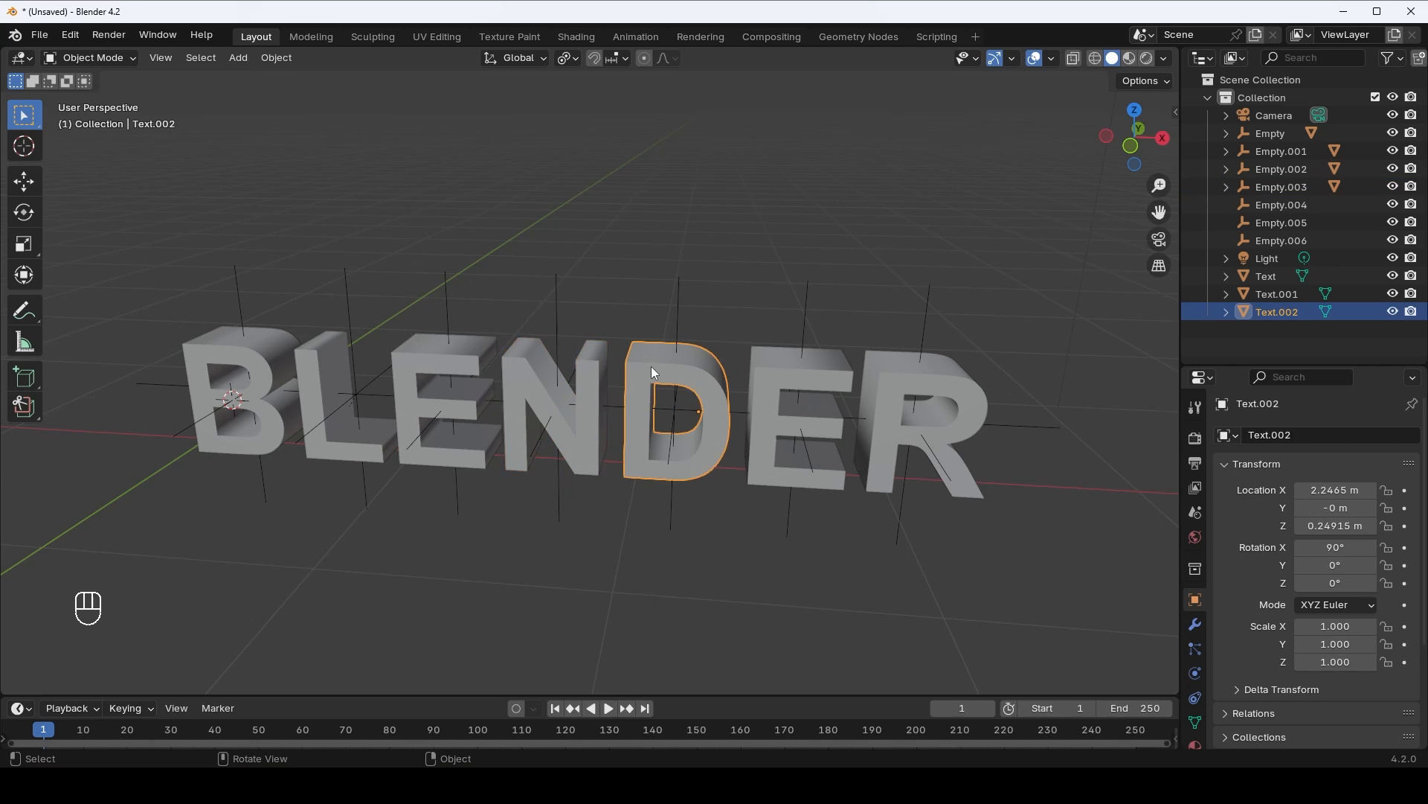
{"action": "left_click", "coordinate": [679, 297], "text": "shift"}
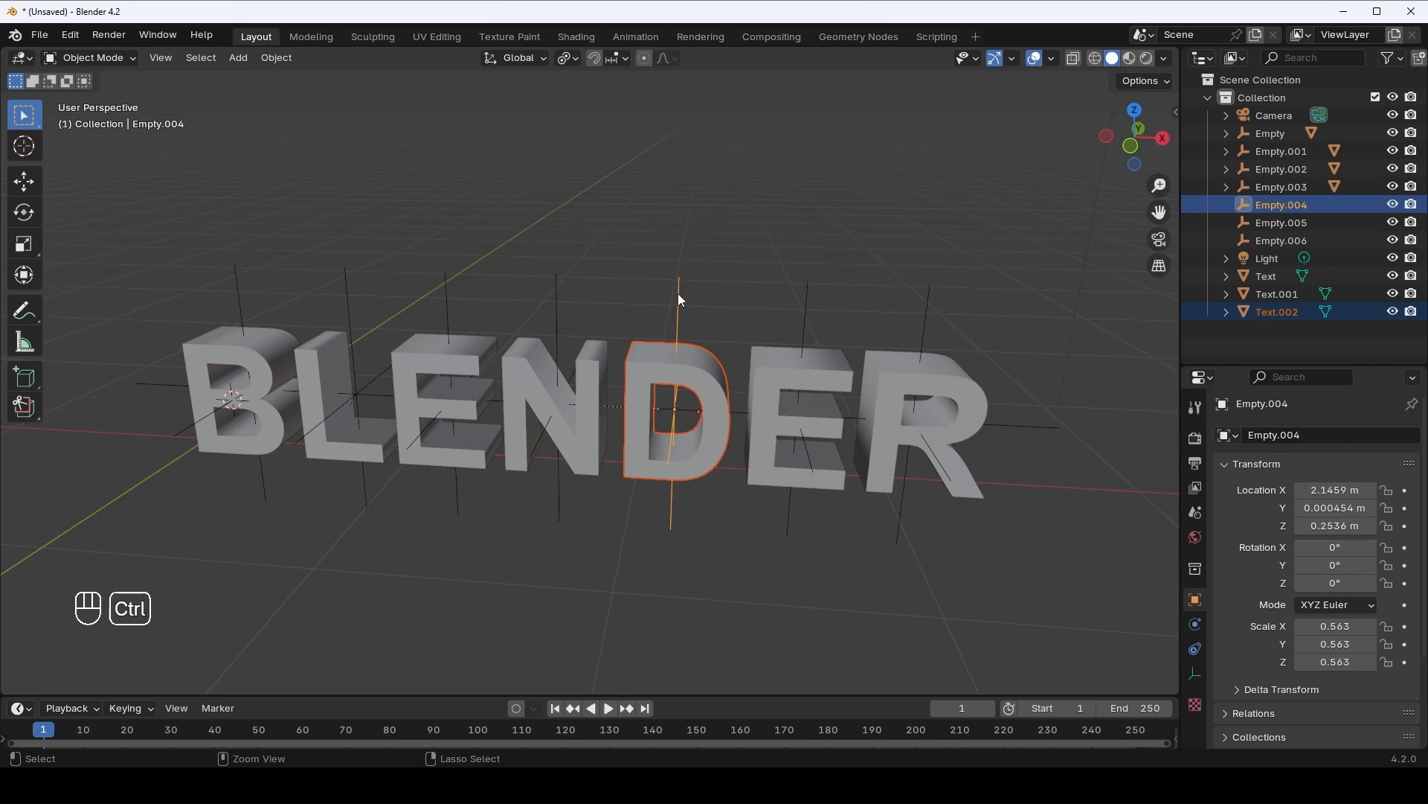
{"action": "key", "text": "ctrl+p"}
{"action": "left_click", "coordinate": [679, 295]}
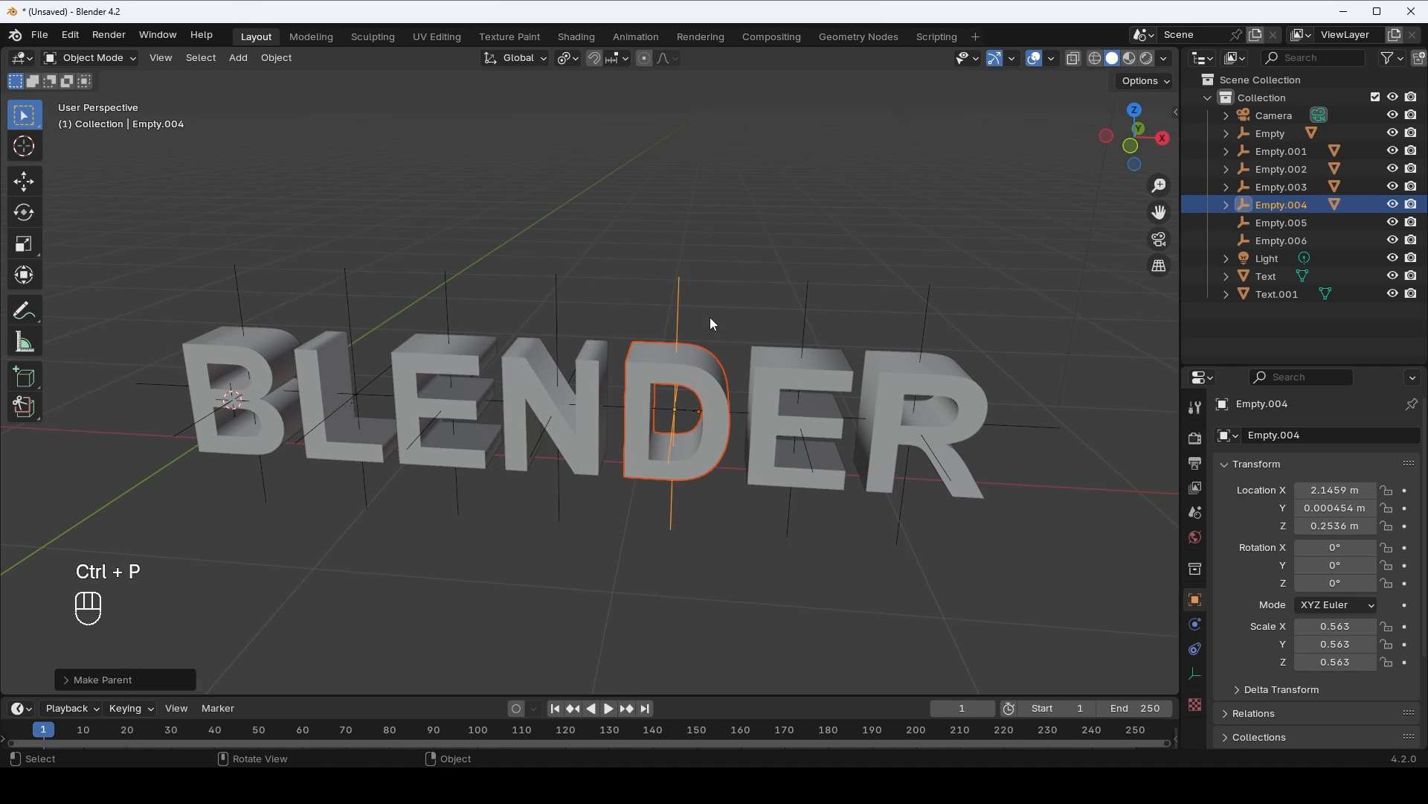
- Parent the second letter E to its empty with the Object parenting type
{"action": "left_click", "coordinate": [765, 366]}
{"action": "left_click", "coordinate": [804, 319], "text": "shift"}
{"action": "key", "text": "ctrl+p"}
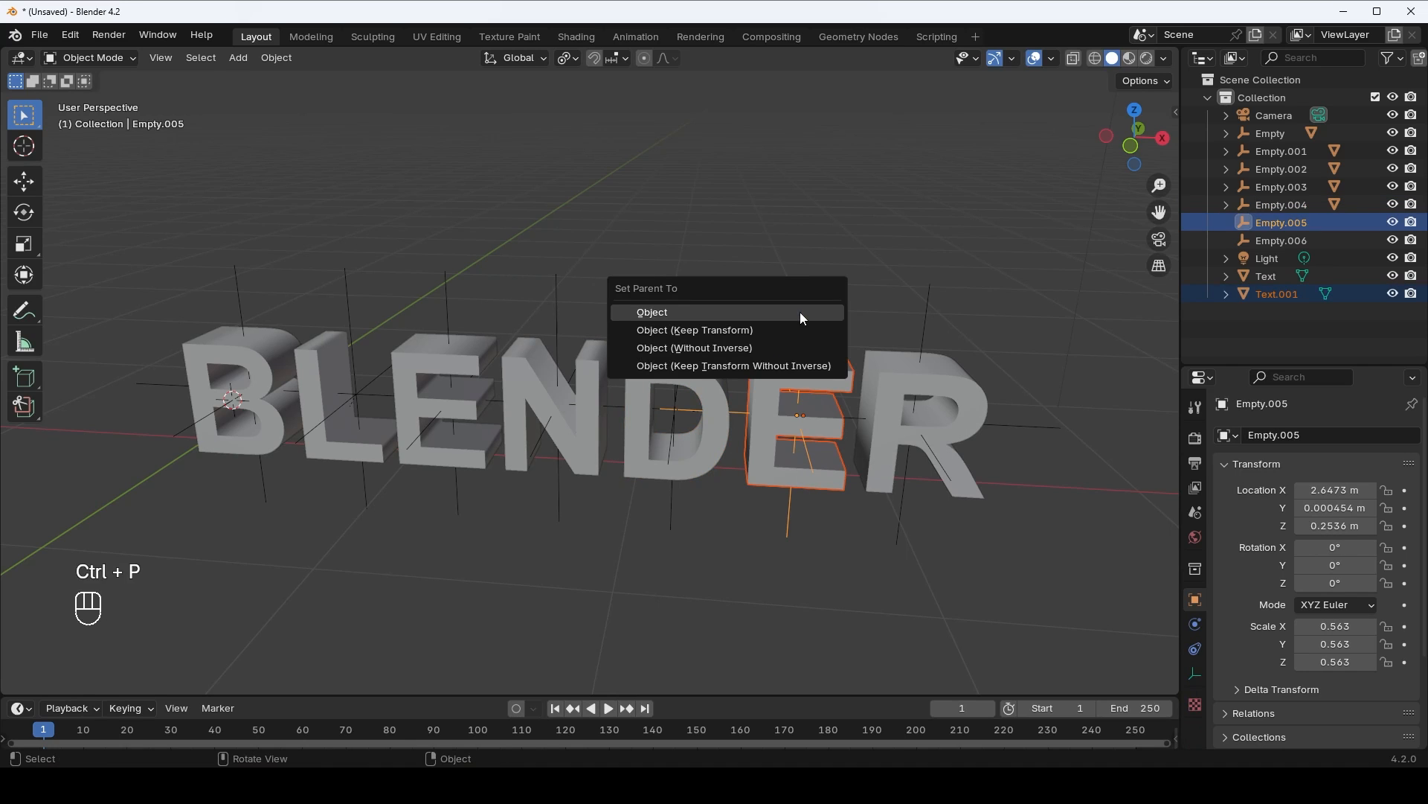
{"action": "left_click", "coordinate": [800, 311]}
- Parent the letter R to its empty with the Object parenting type
{"action": "left_click", "coordinate": [891, 351]}
{"action": "left_click", "coordinate": [922, 312], "text": "shift"}
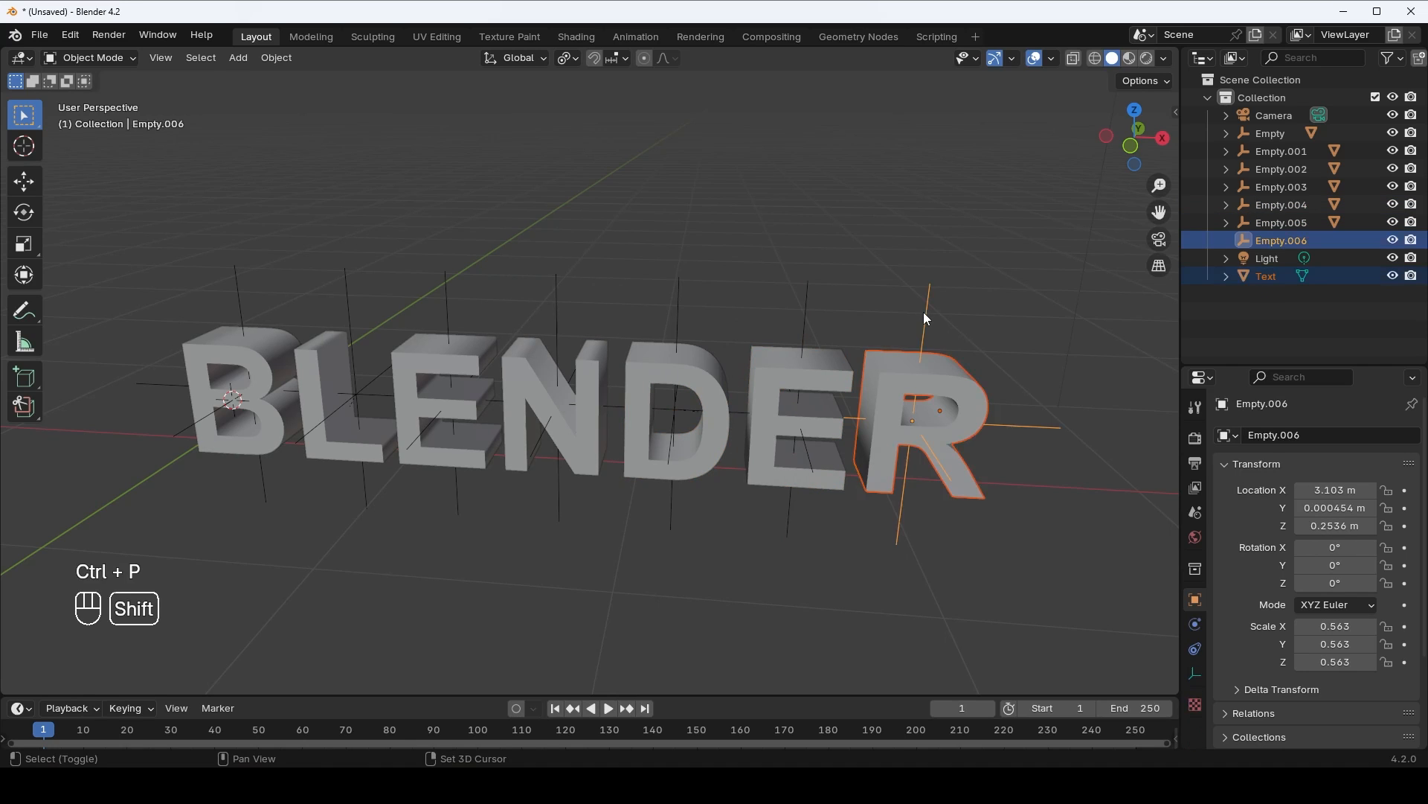
{"action": "key", "text": "ctrl+p"}
{"action": "left_click", "coordinate": [925, 316]}
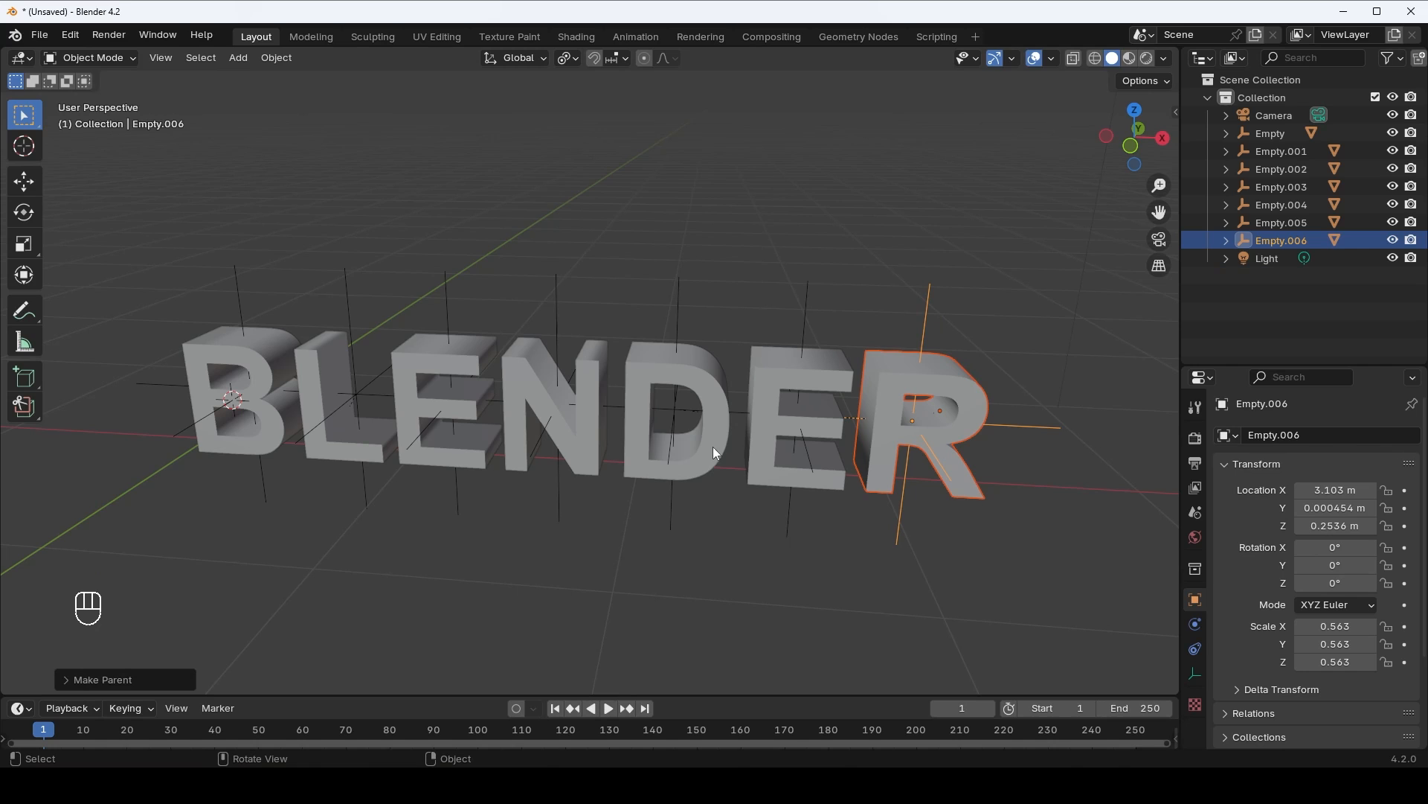
- Enlarge the Timeline editor's height to make room for the keyframes
{"action": "scroll", "coordinate": [657, 566], "scroll_direction": "down", "scroll_amount": 2}
{"action": "scroll", "coordinate": [654, 568], "scroll_direction": "up", "scroll_amount": 2}
{"action": "left_click_drag", "start_coordinate": [696, 696], "coordinate": [690, 578]}
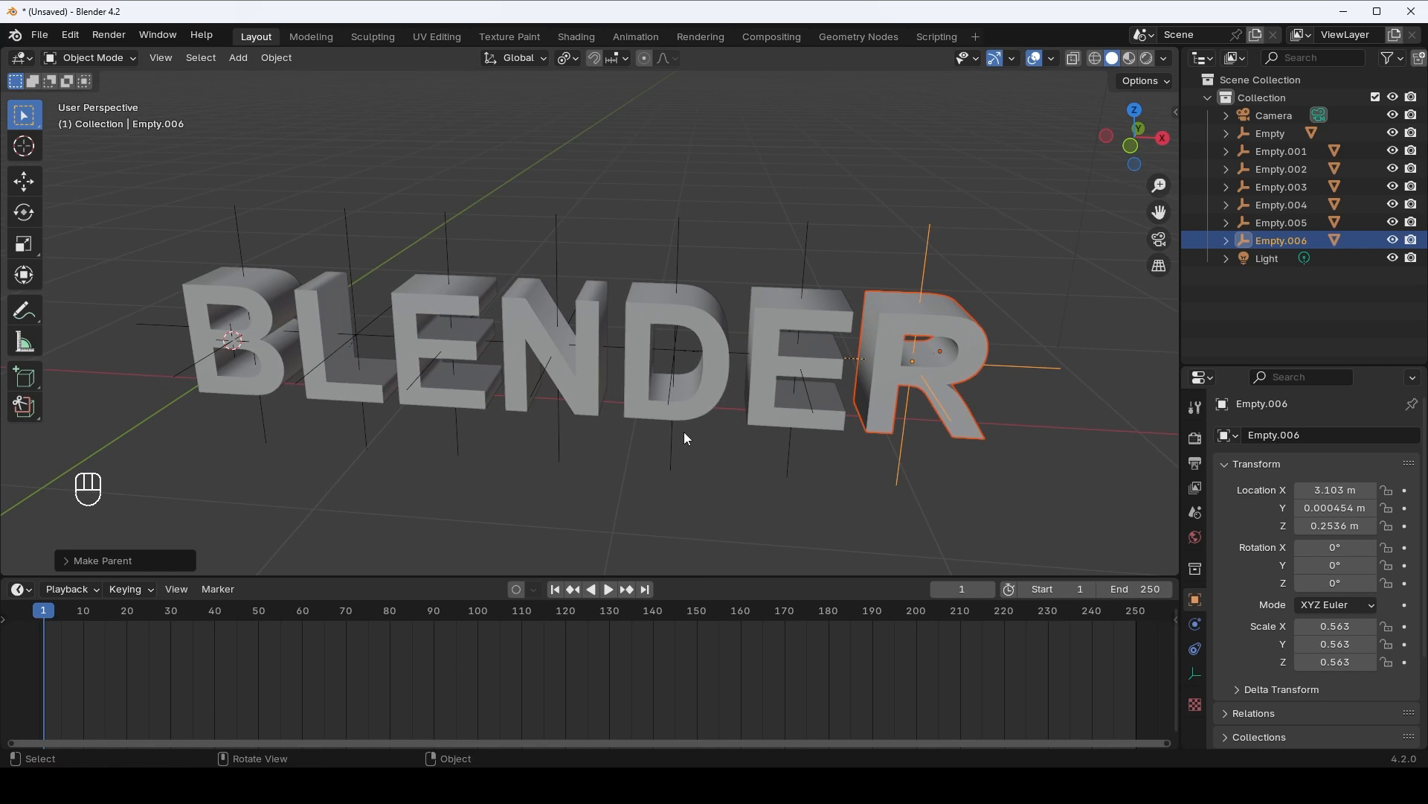
- Rotate all seven empties -90° around the global X axis and insert a Rotation keyframe for them at frame 1
{"action": "key", "text": "KP_1"}
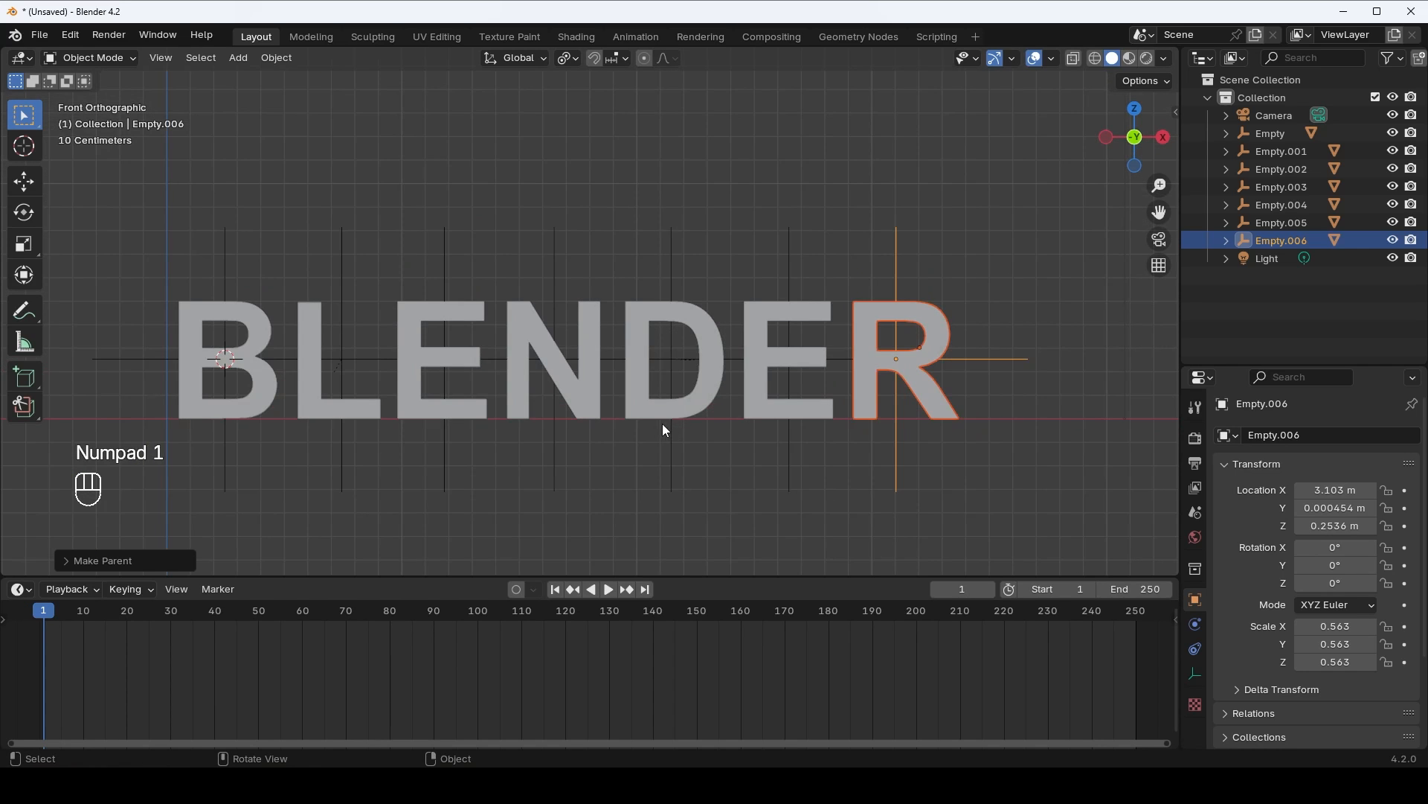
{"action": "left_click_drag", "start_coordinate": [234, 205], "coordinate": [892, 292]}
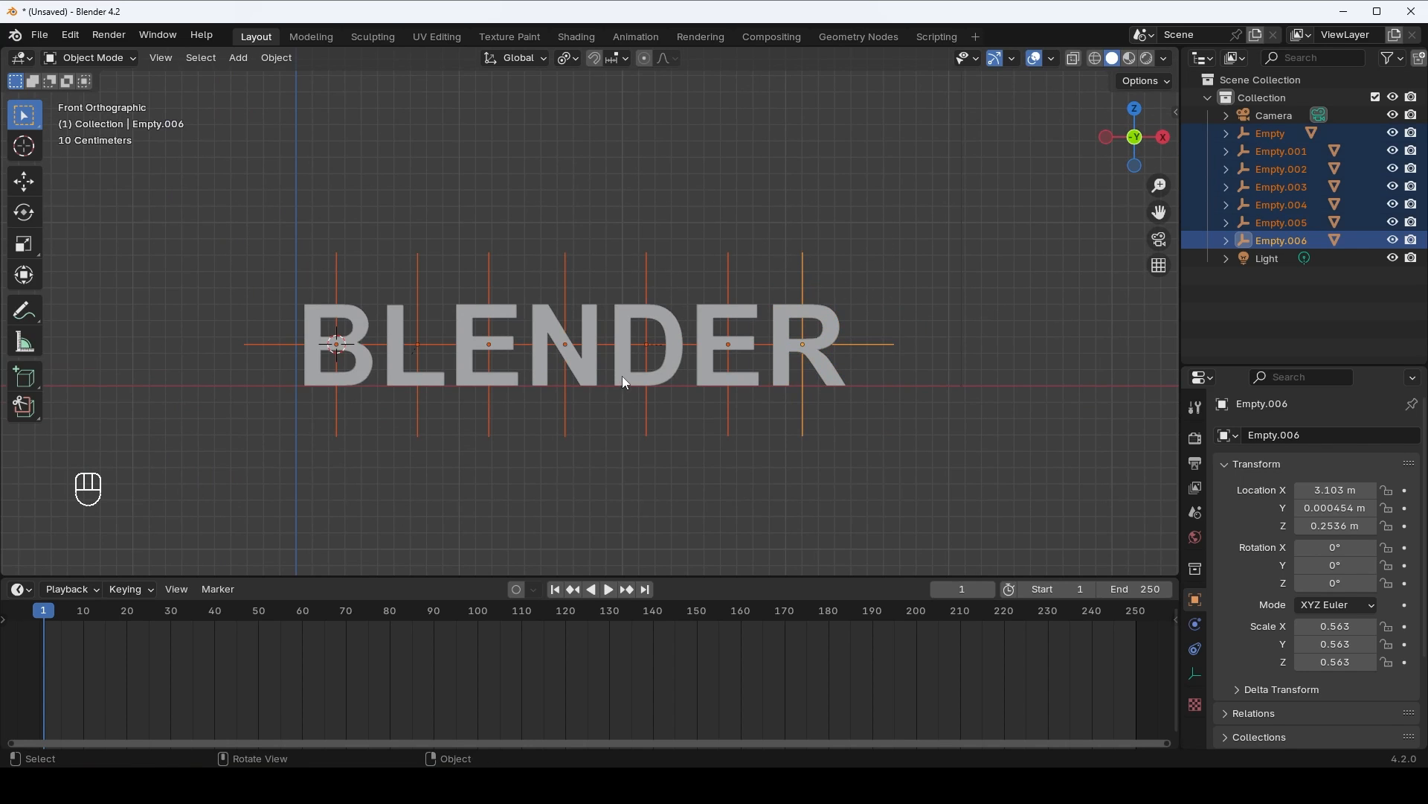
{"action": "middle_click_drag", "start_coordinate": [704, 367], "coordinate": [581, 430]}
{"action": "key", "text": "r"}
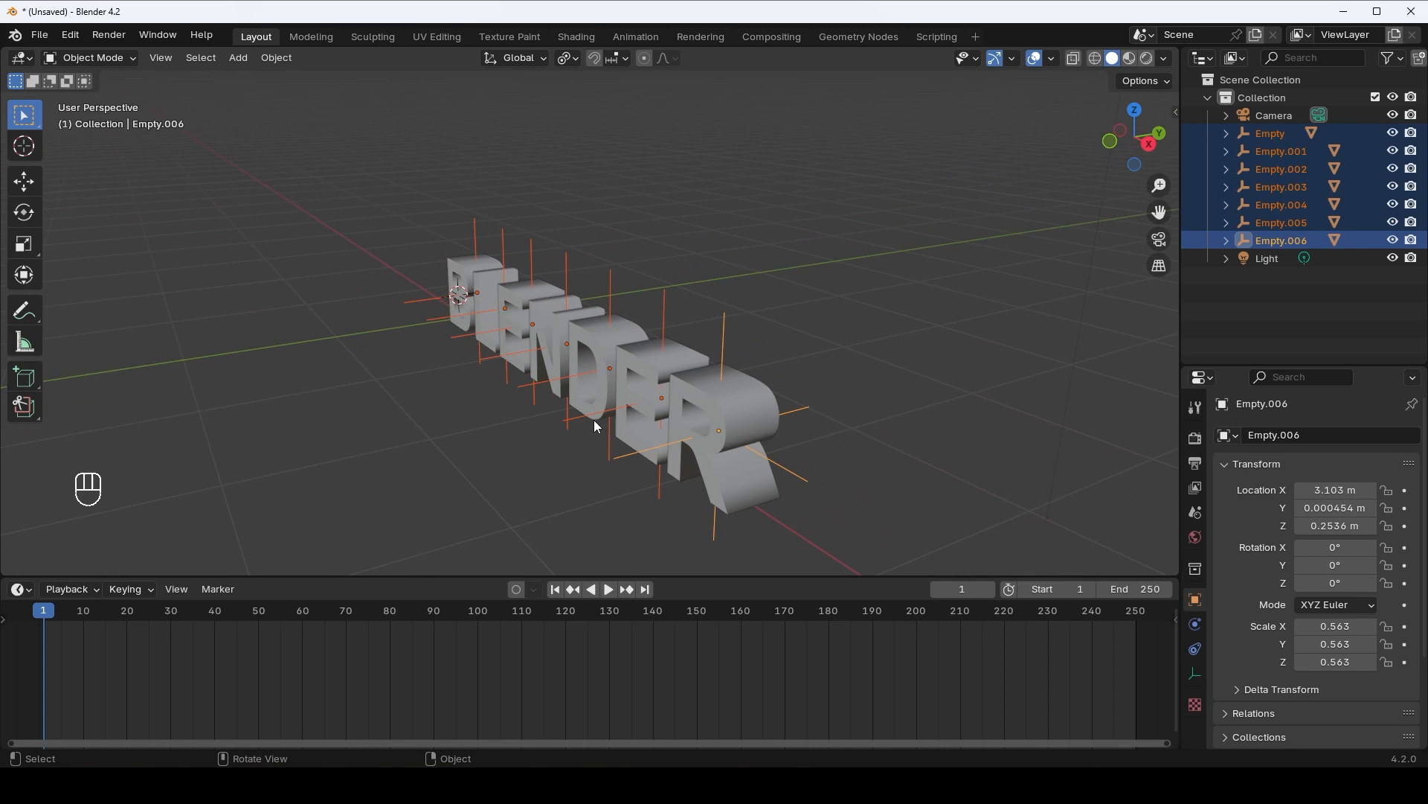
{"action": "key", "text": "r"}
{"action": "key", "text": "x"}
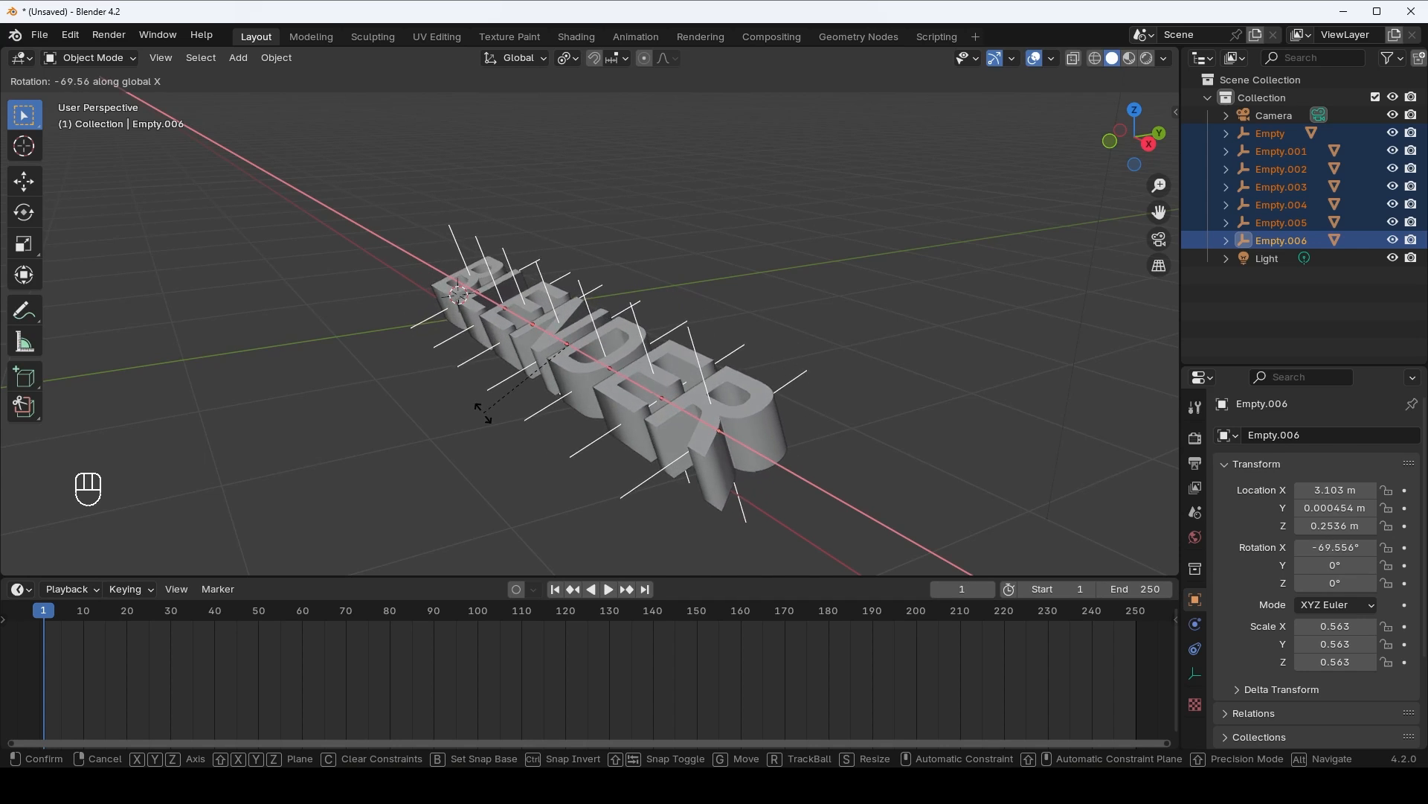
{"action": "type", "text": "-90"}
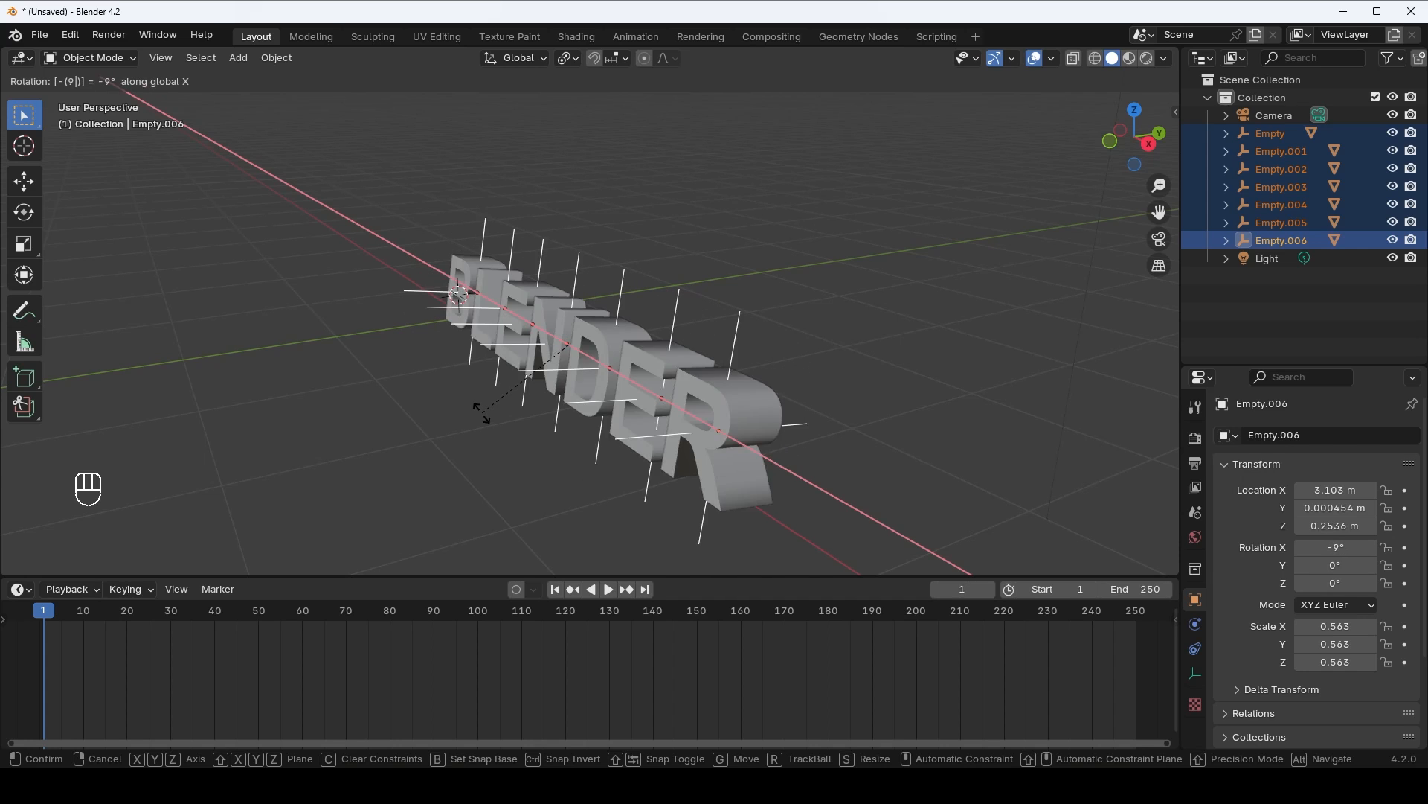
{"action": "key", "text": "Return"}
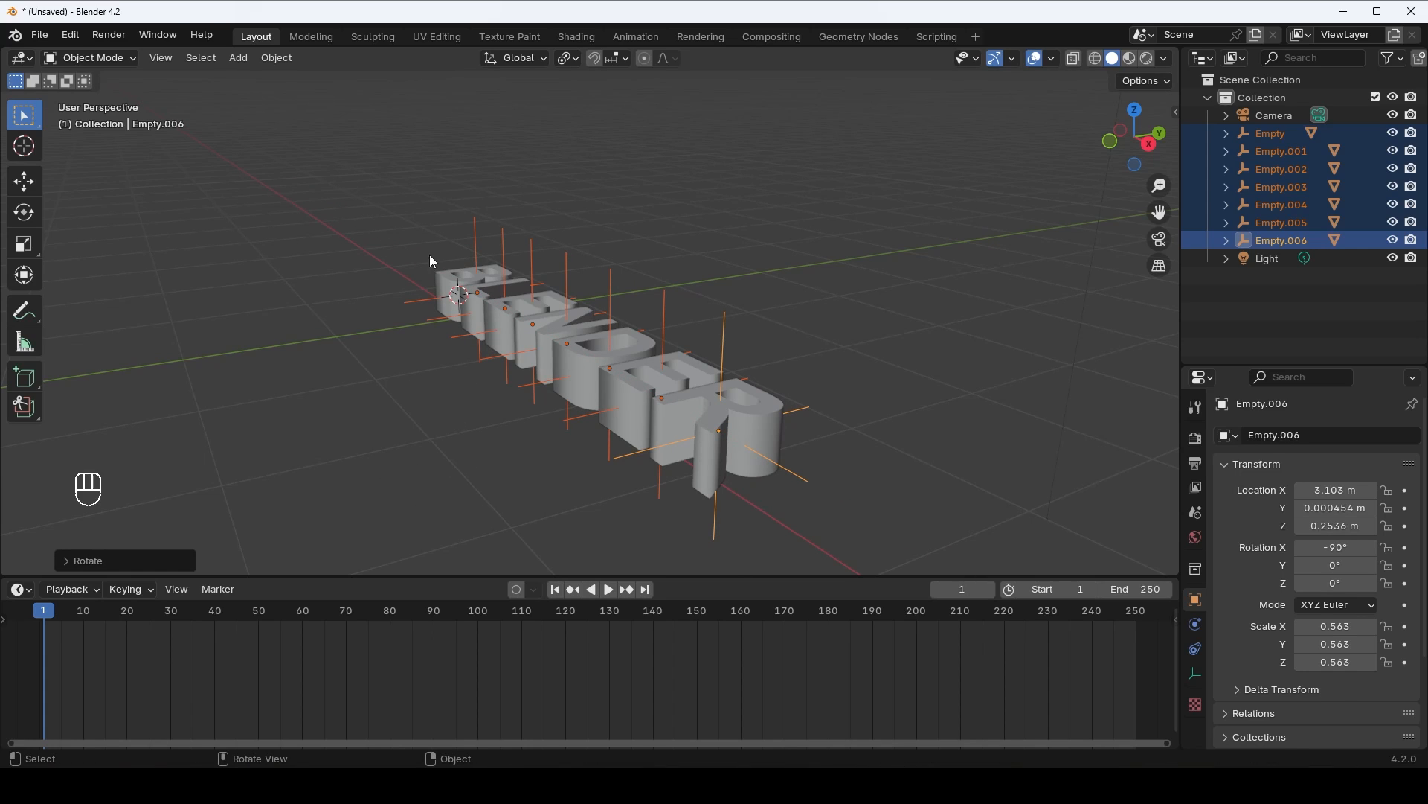
{"action": "key", "text": "k"}
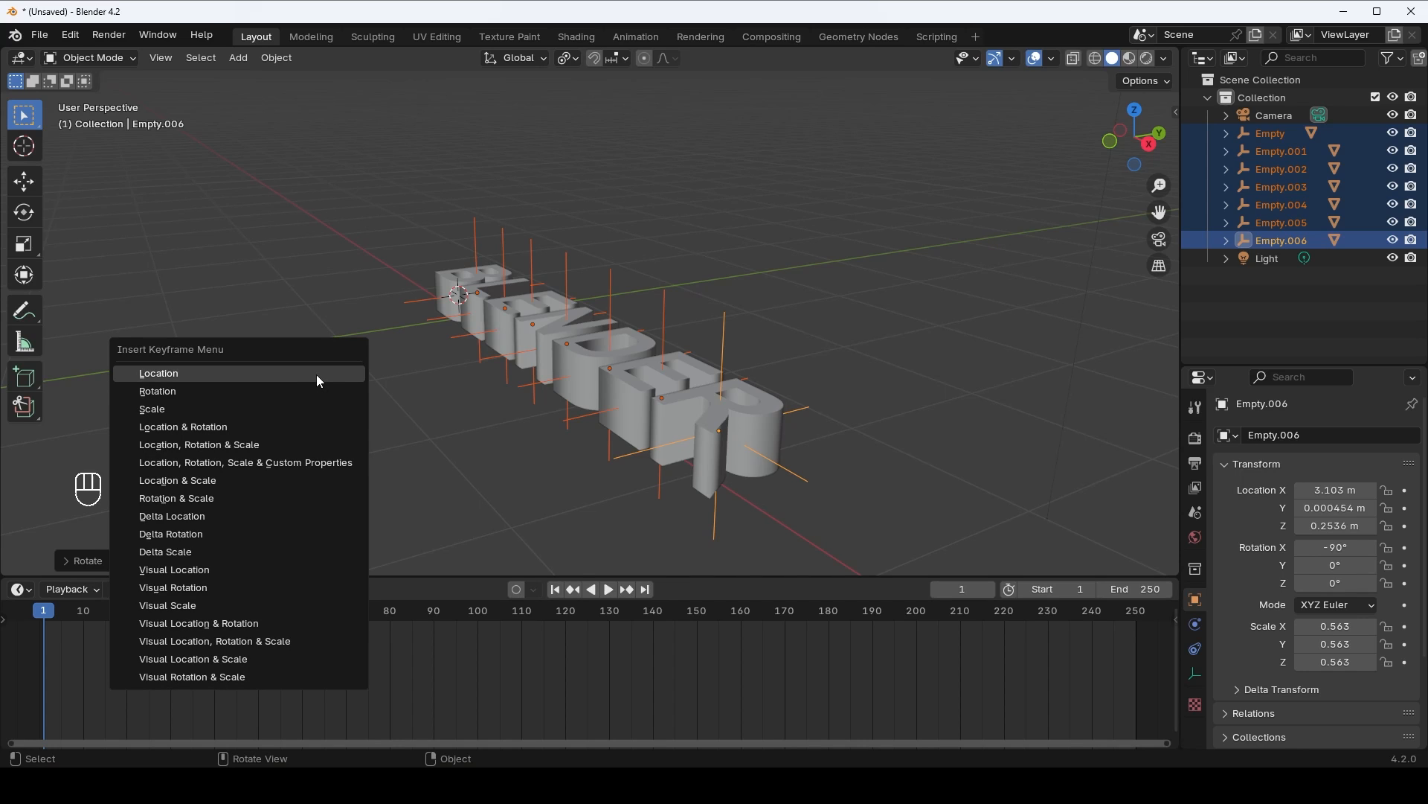
{"action": "left_click", "coordinate": [174, 394]}
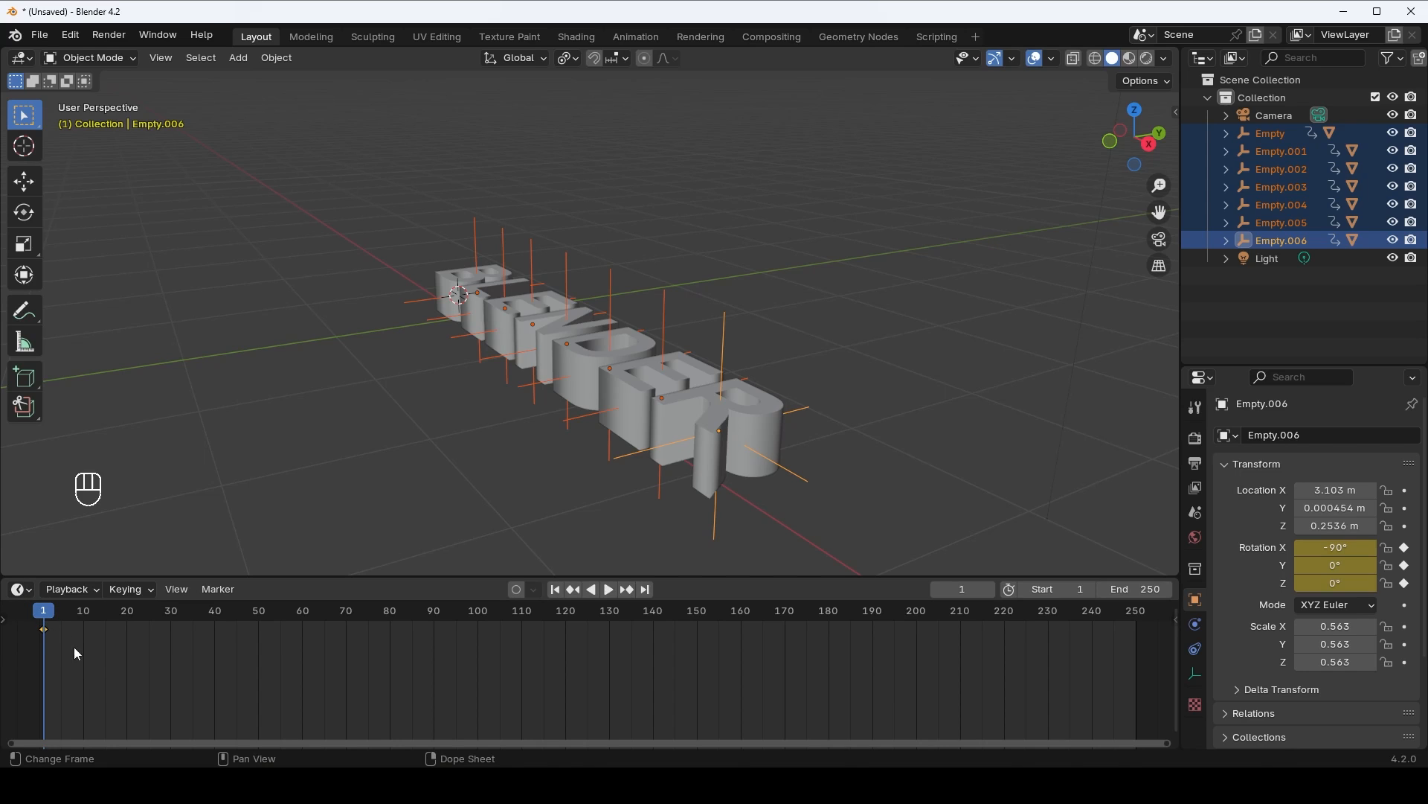
- Go to frame 50 and rotate the seven empties 90° around the global X axis
{"action": "key", "text": "space"}
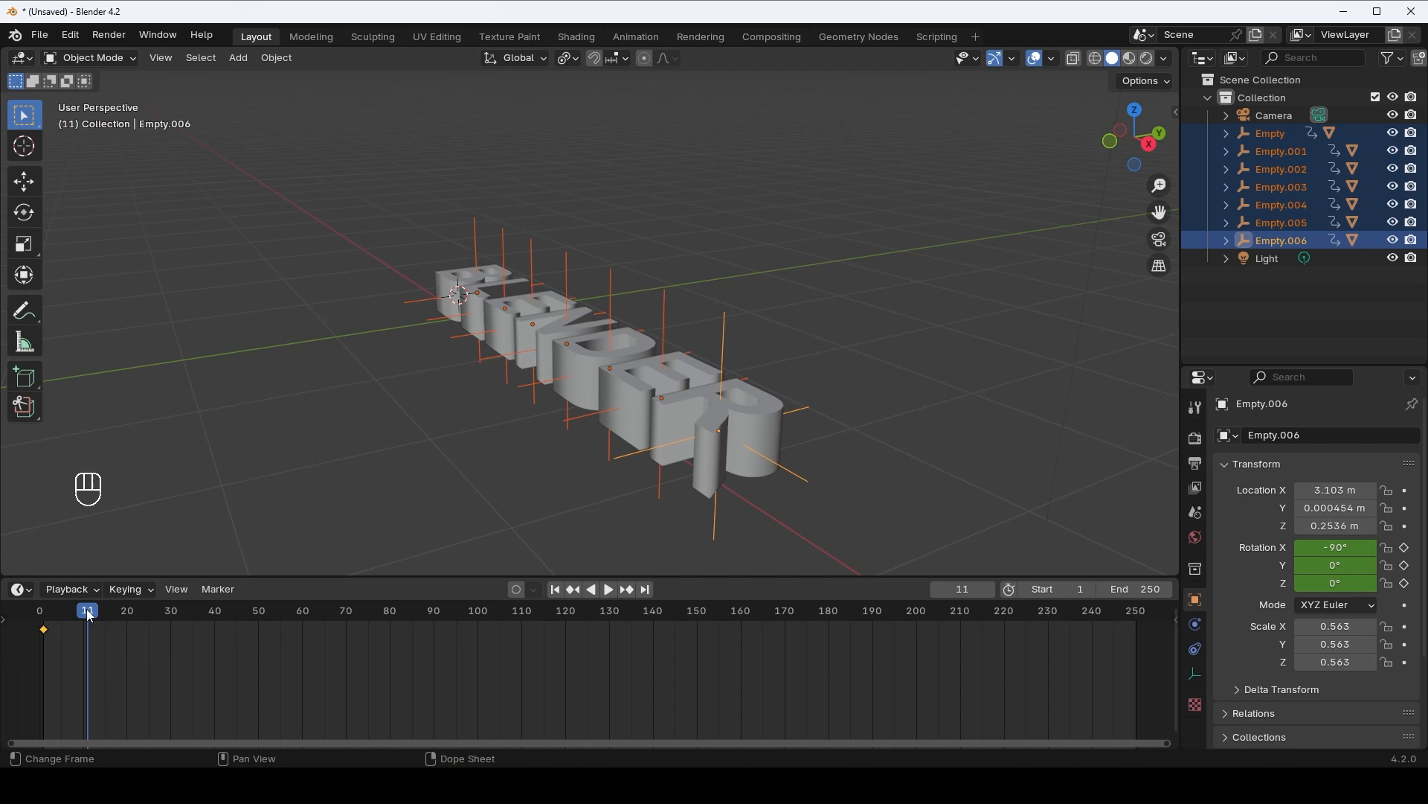
{"action": "left_click_drag", "start_coordinate": [190, 620], "coordinate": [263, 624]}
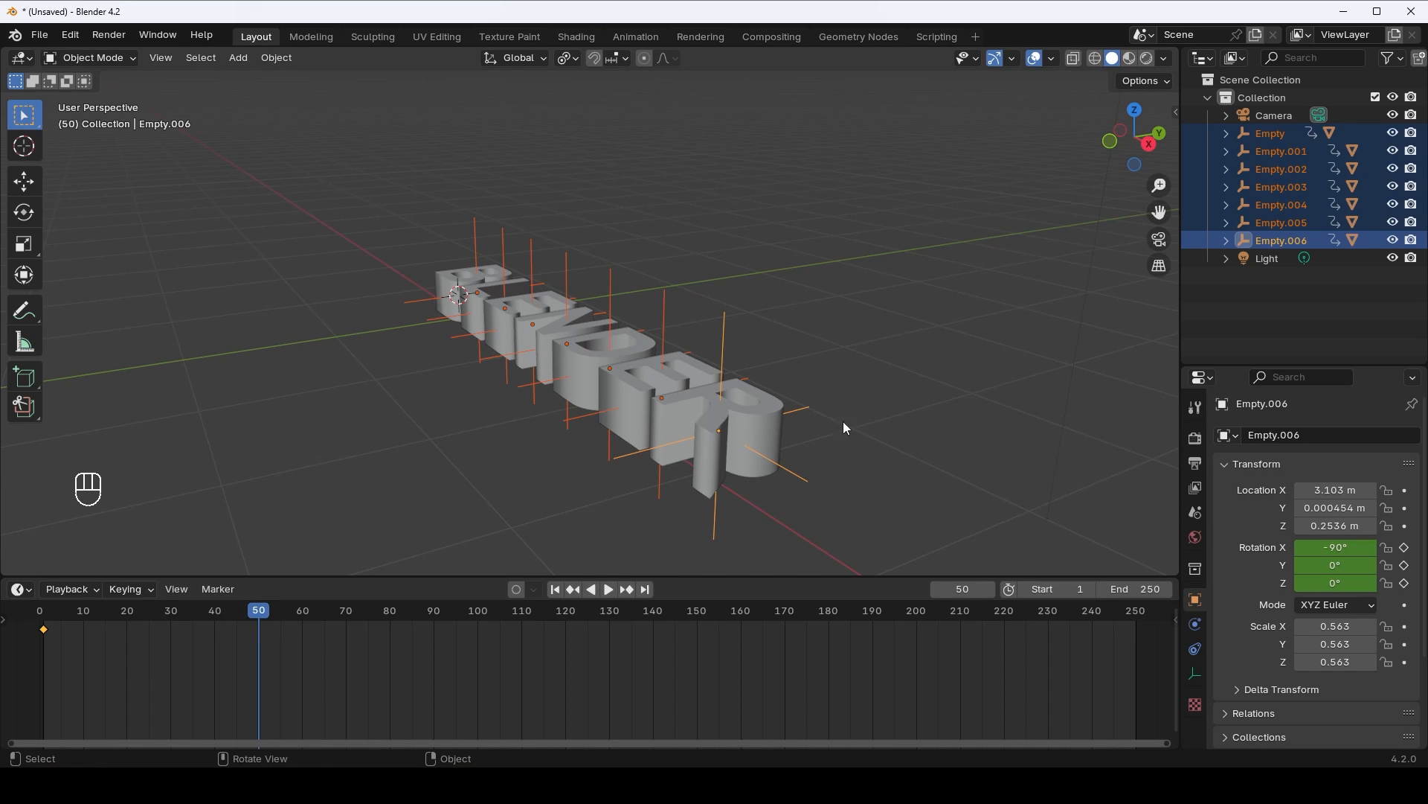
{"action": "key", "text": "r"}
{"action": "key", "text": "x"}
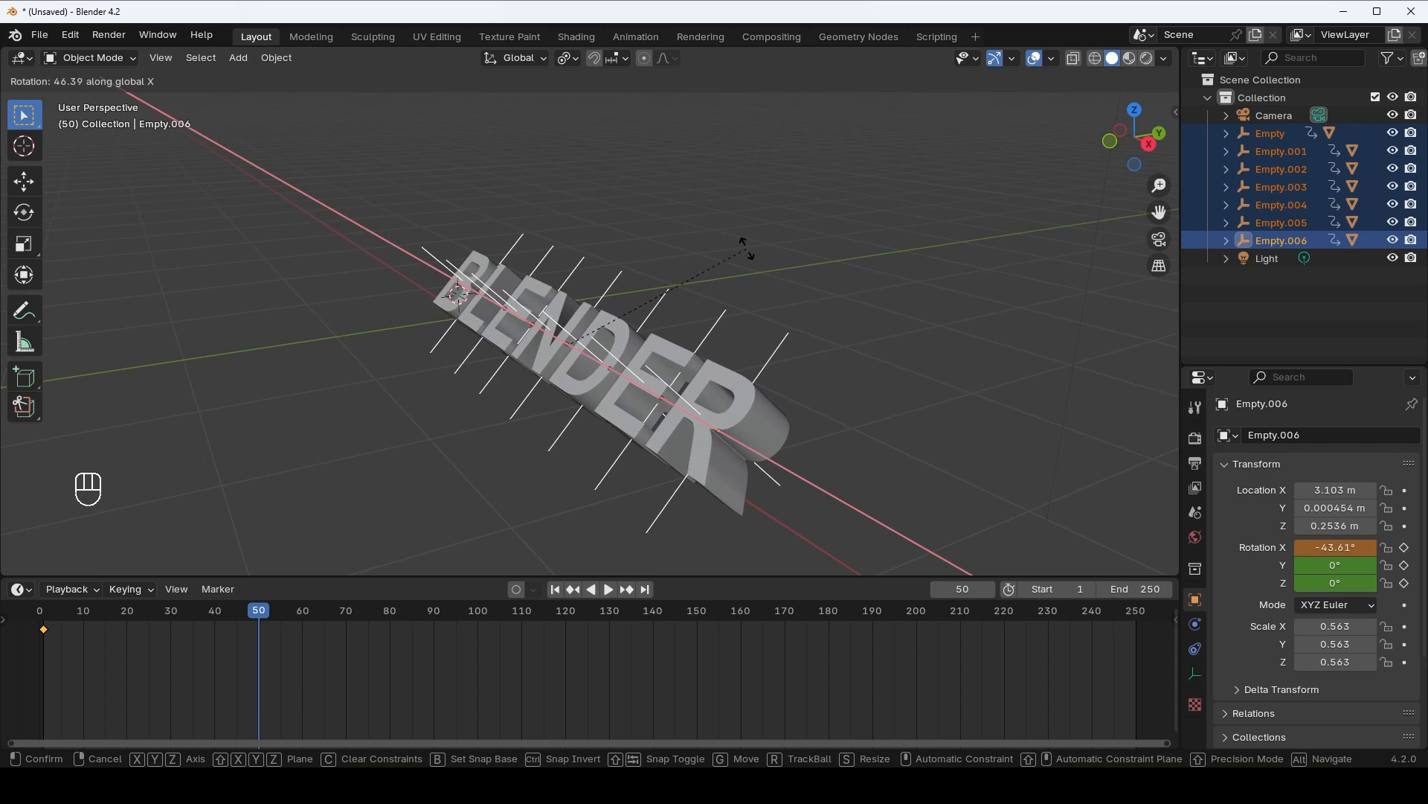
{"action": "type", "text": "90"}
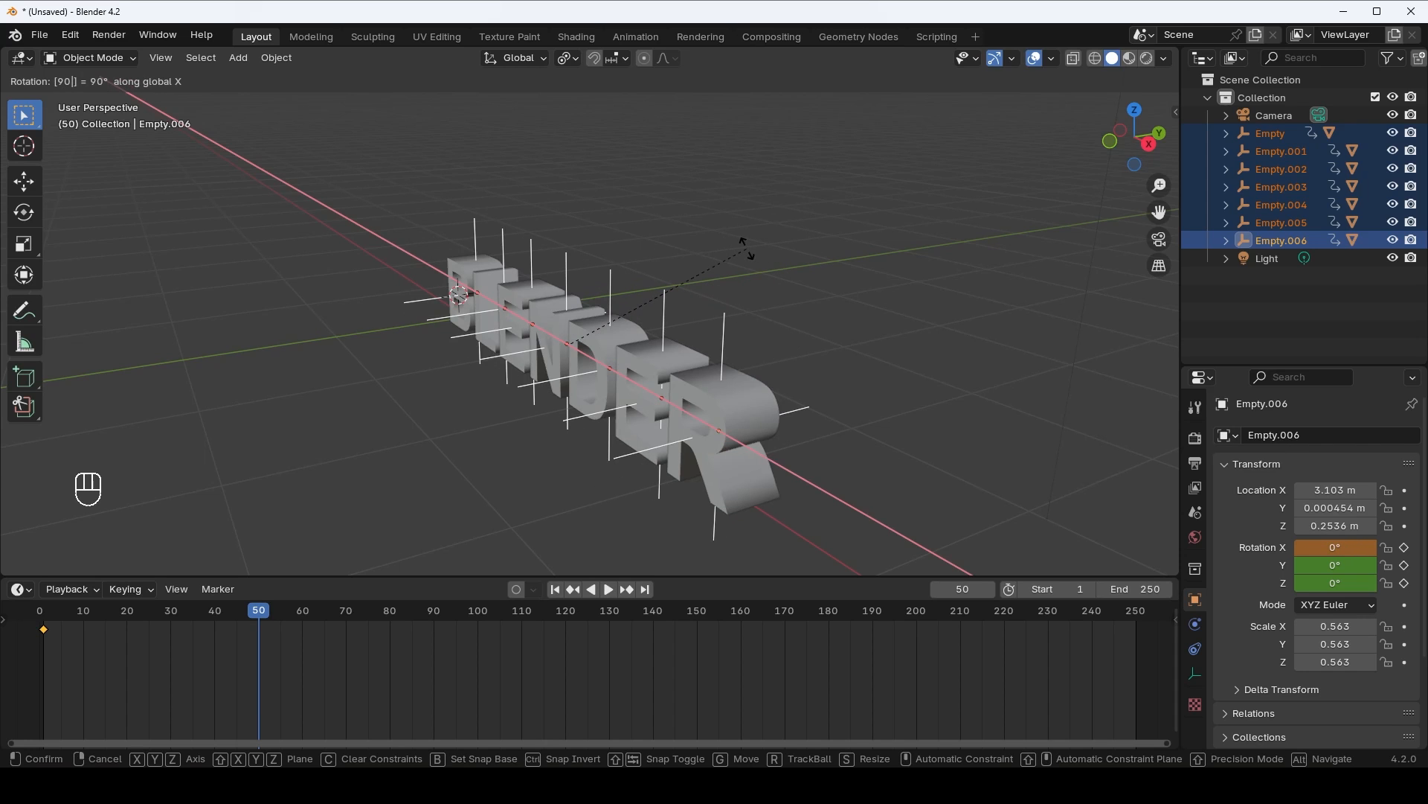
{"action": "key", "text": "Return"}
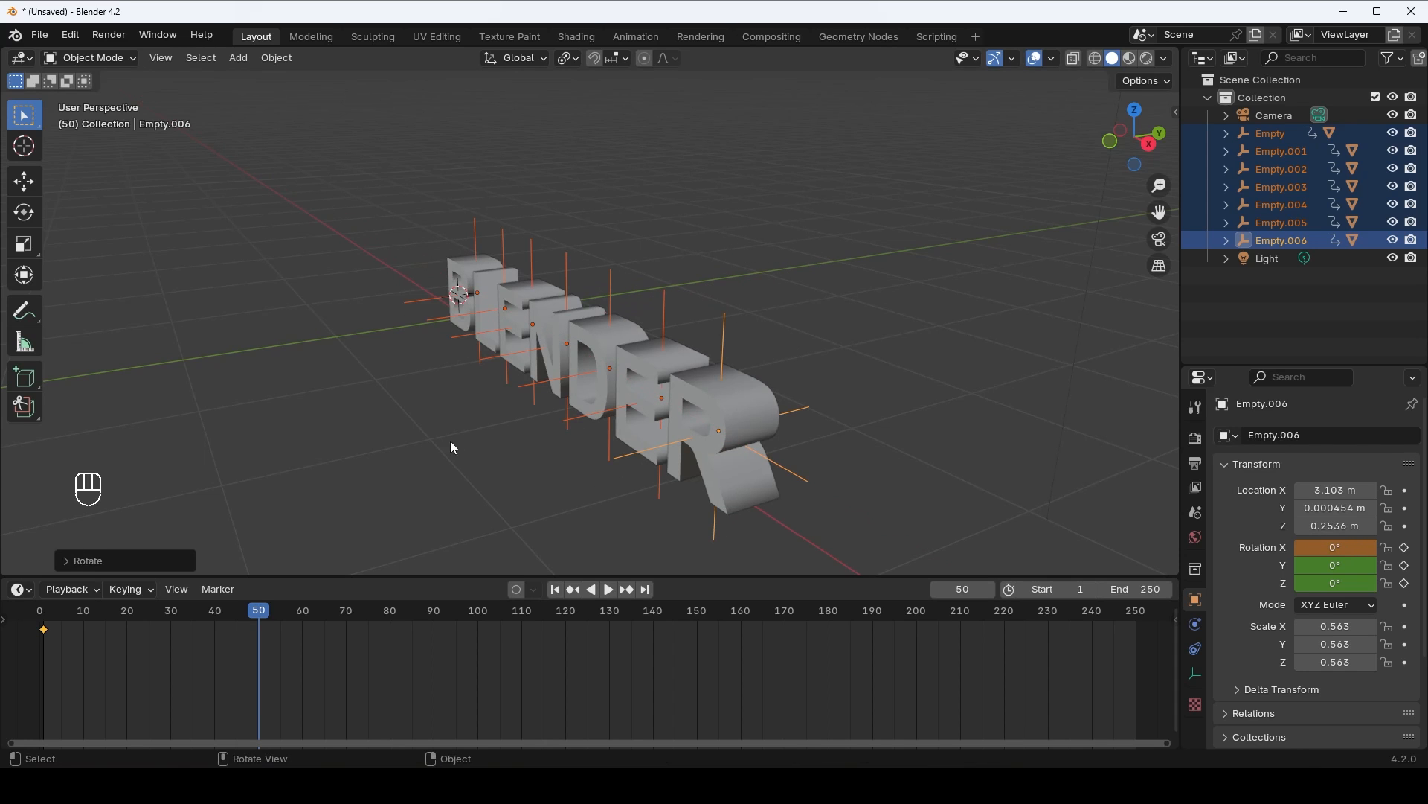
- Insert a Rotation keyframe for the seven empties at frame 50
{"action": "middle_click_drag", "start_coordinate": [454, 446], "coordinate": [564, 441]}
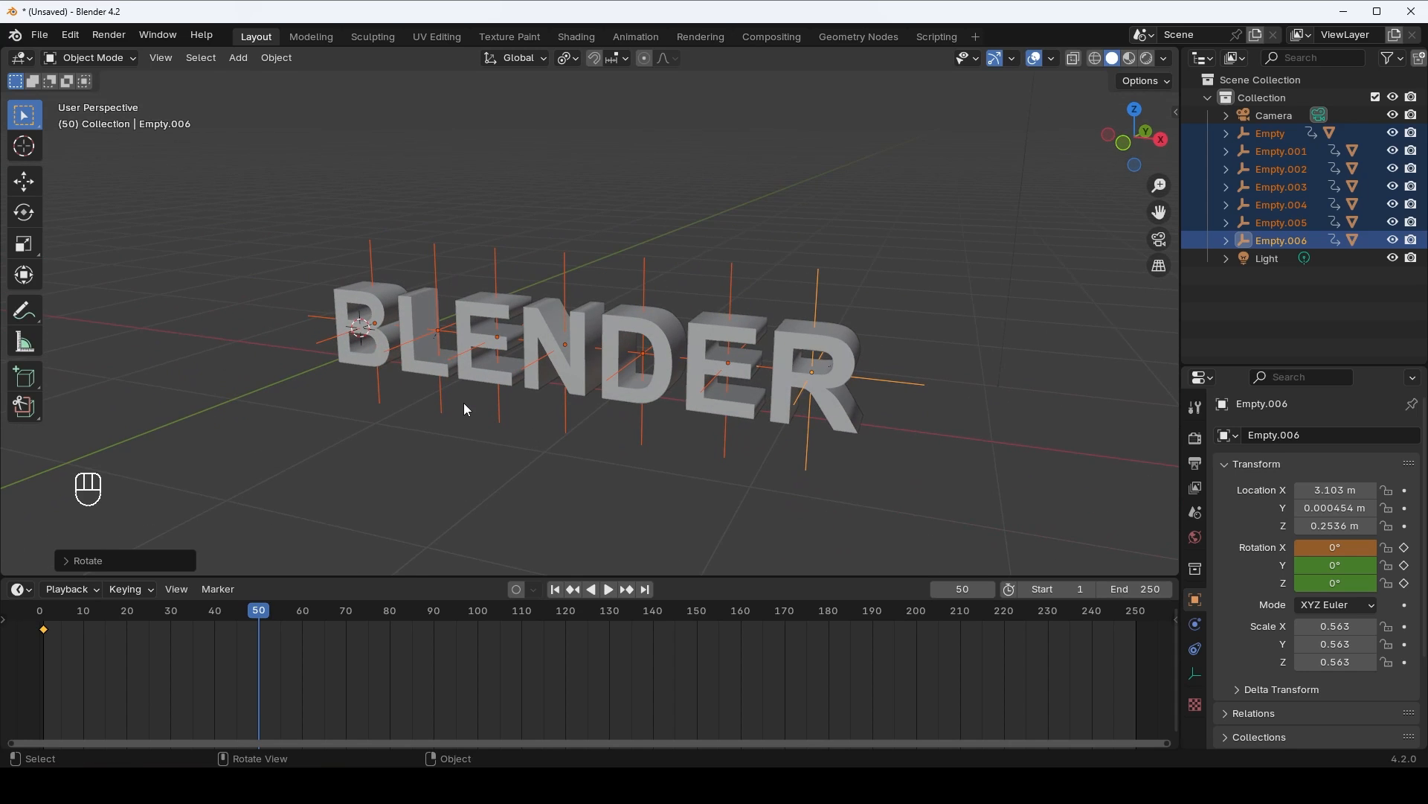
{"action": "key", "text": "k"}
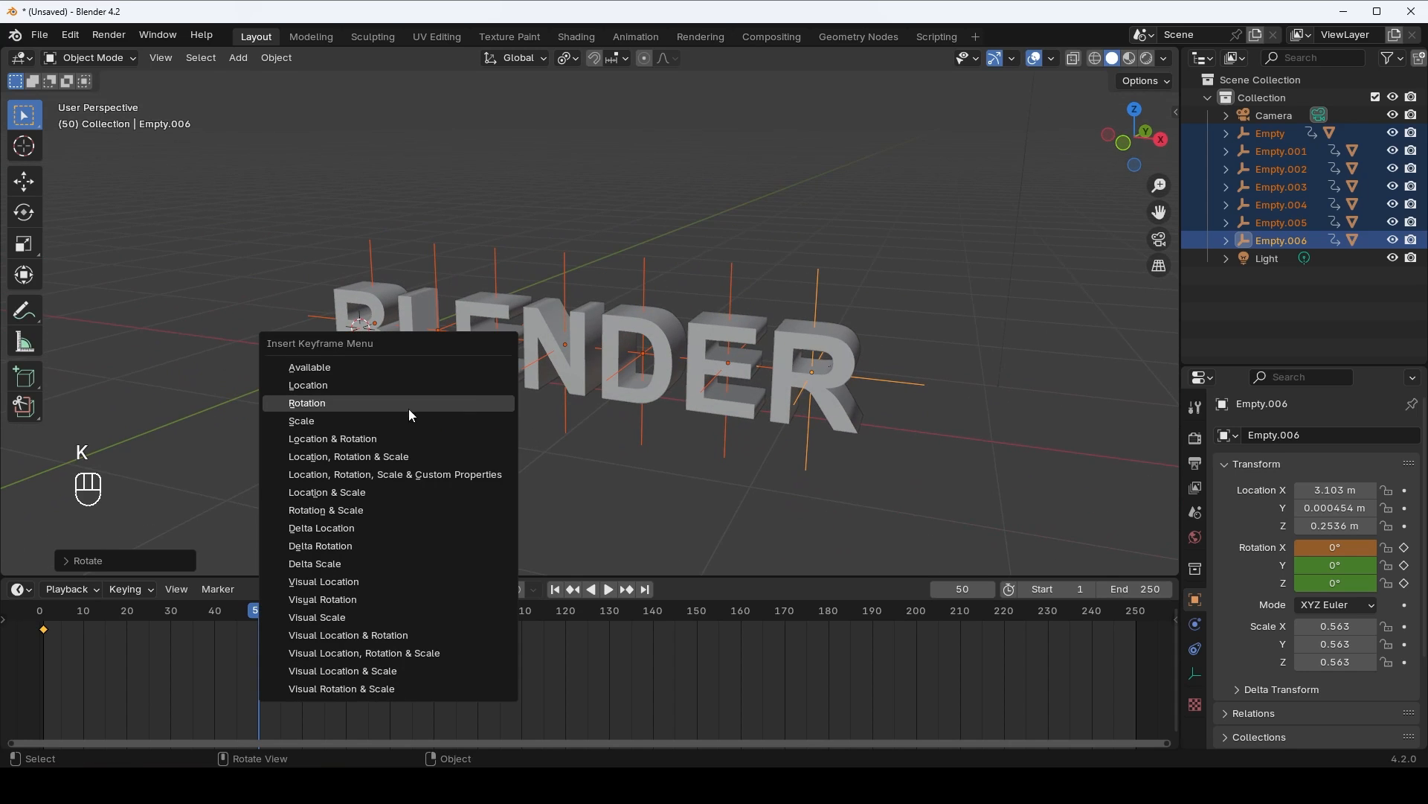
{"action": "left_click", "coordinate": [337, 405]}
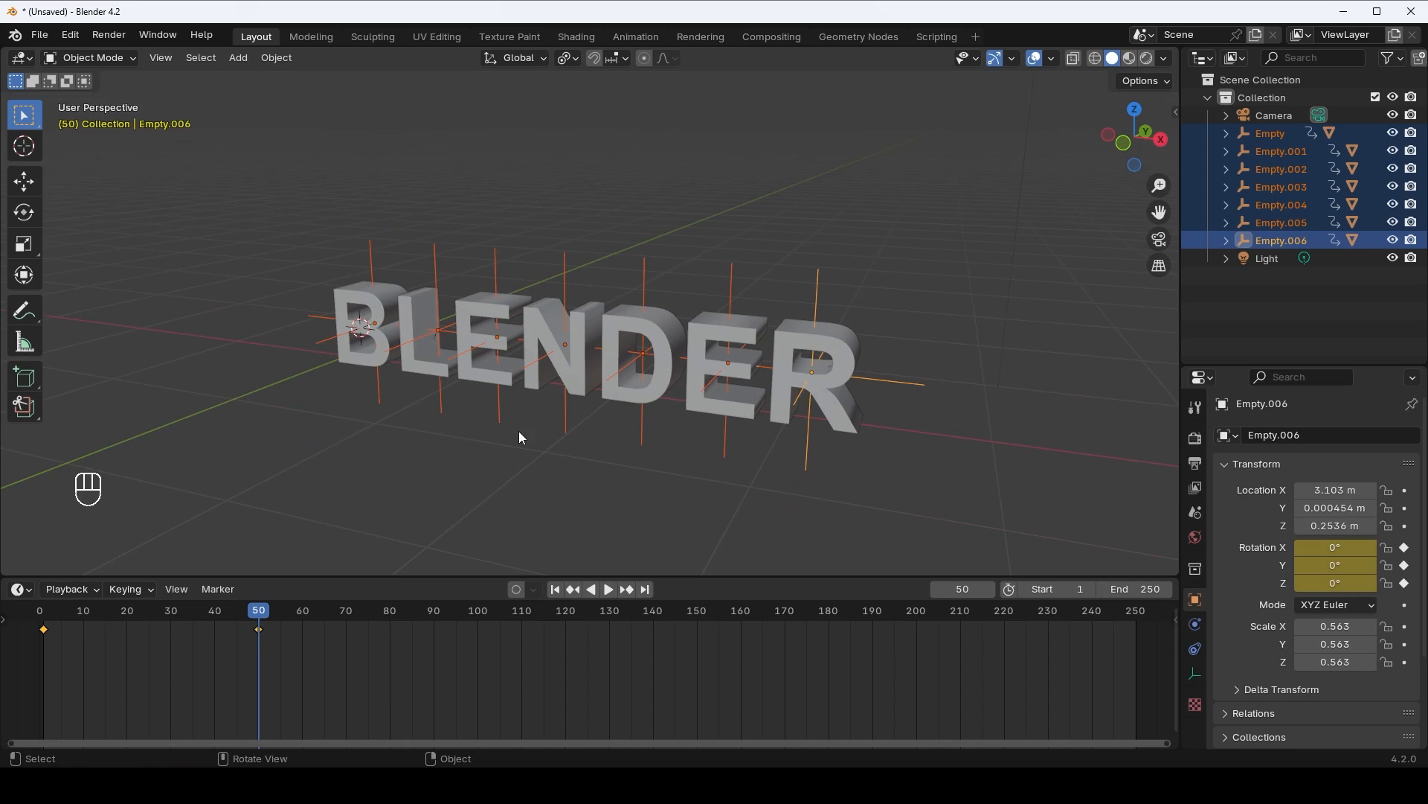
{"action": "middle_click_drag", "start_coordinate": [553, 444], "coordinate": [429, 521]}
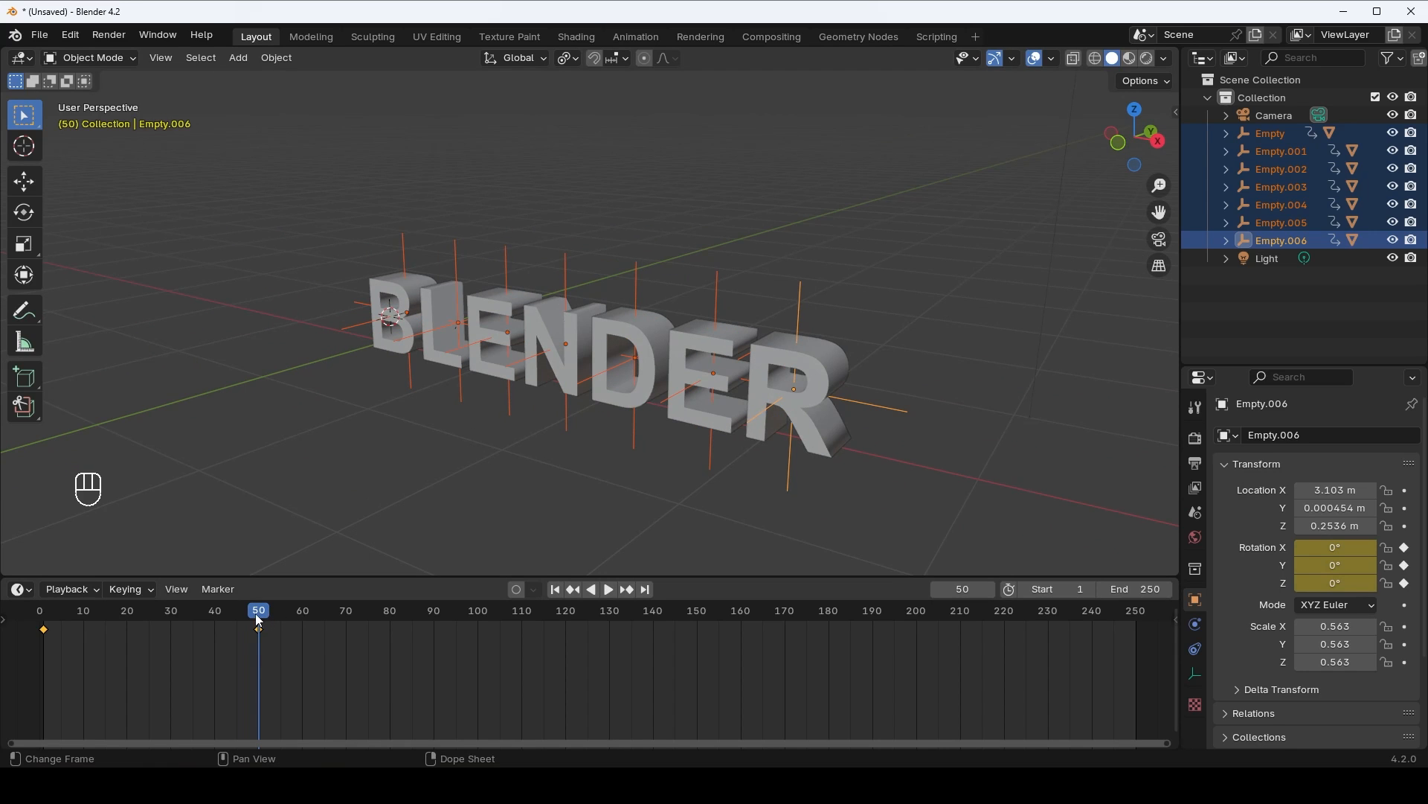
- Play back the letters' rotation from frame 1 several times and scrub through the frames between the two keyframes
{"action": "left_click_drag", "start_coordinate": [263, 616], "coordinate": [43, 617]}
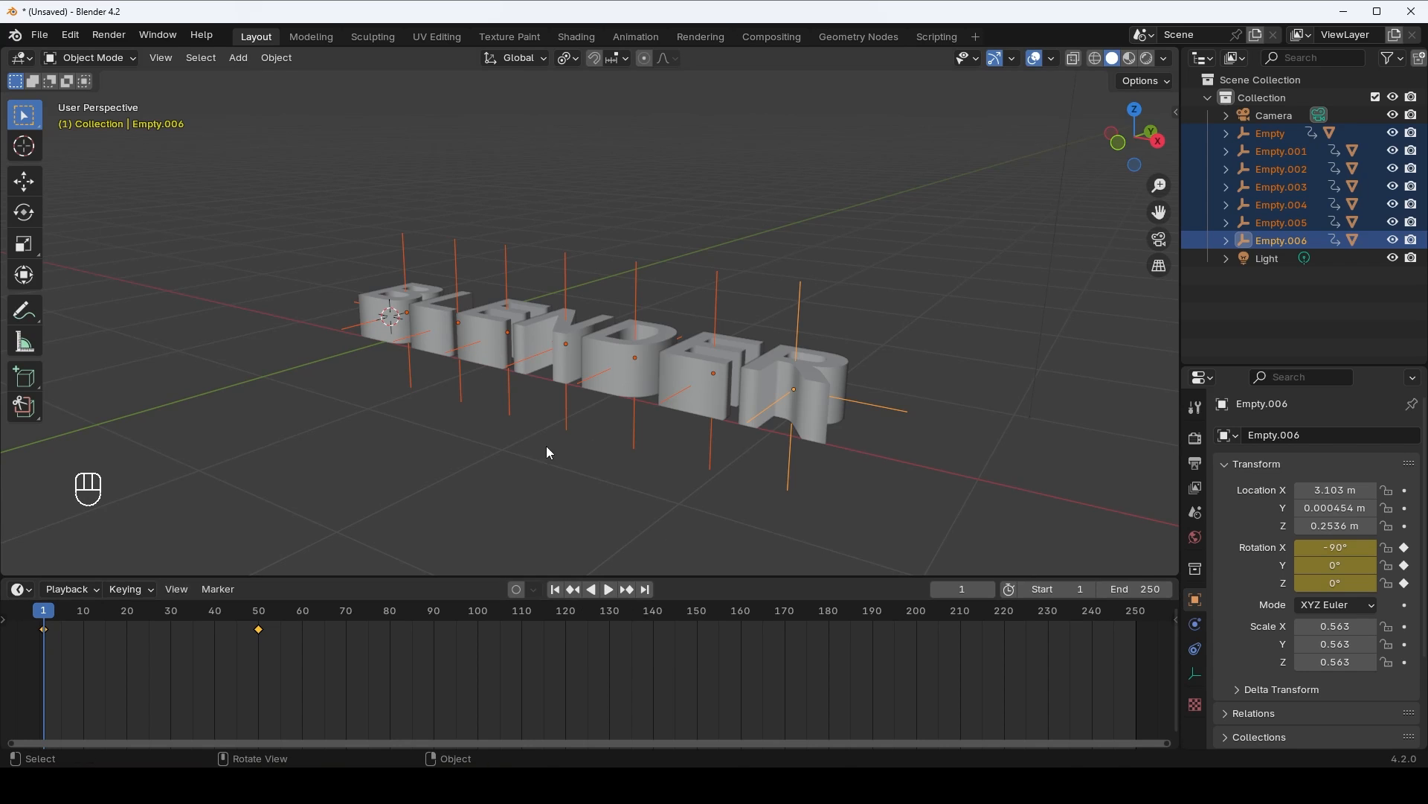
{"action": "key", "text": "space"}
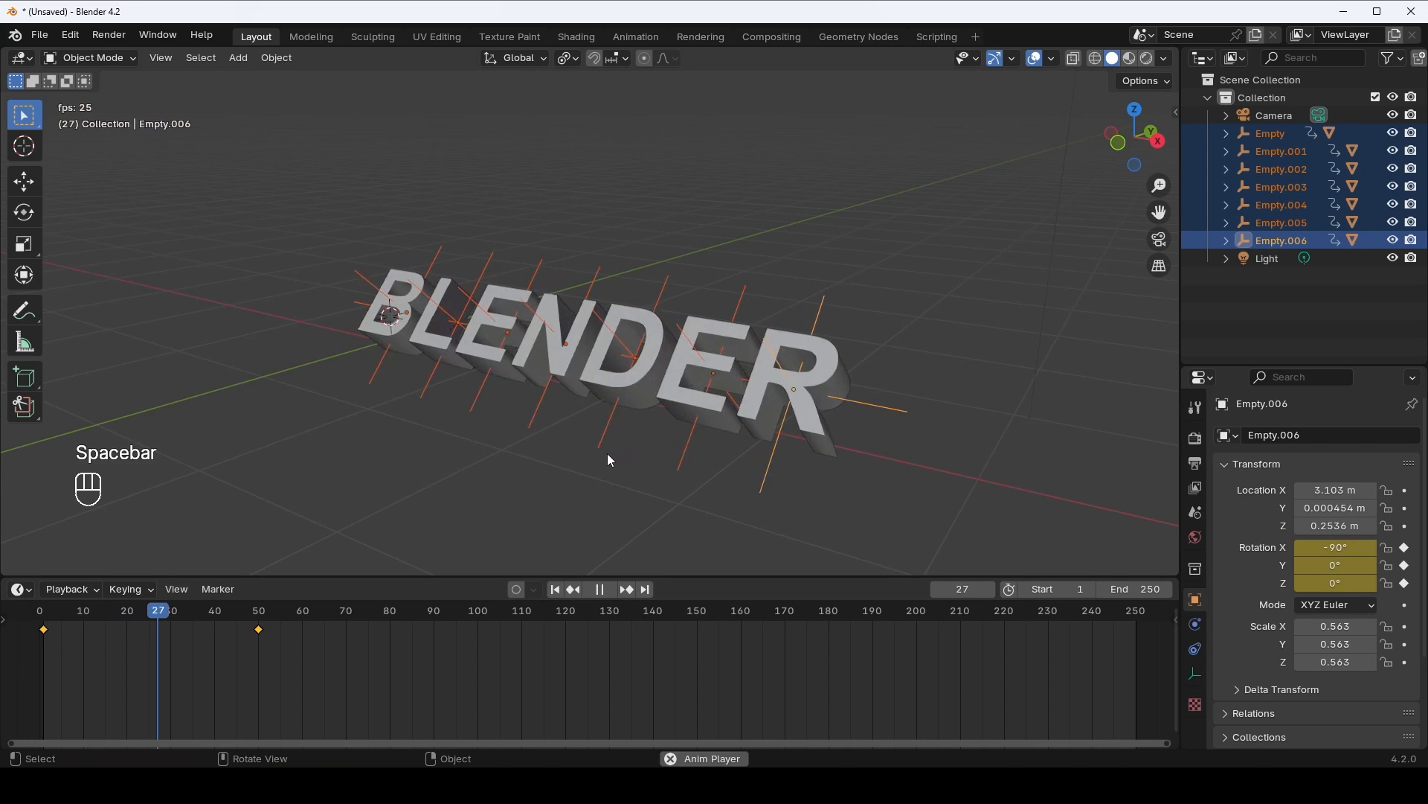
{"action": "key", "text": "space"}
{"action": "left_click_drag", "start_coordinate": [260, 610], "coordinate": [43, 629]}
{"action": "key", "text": "space"}
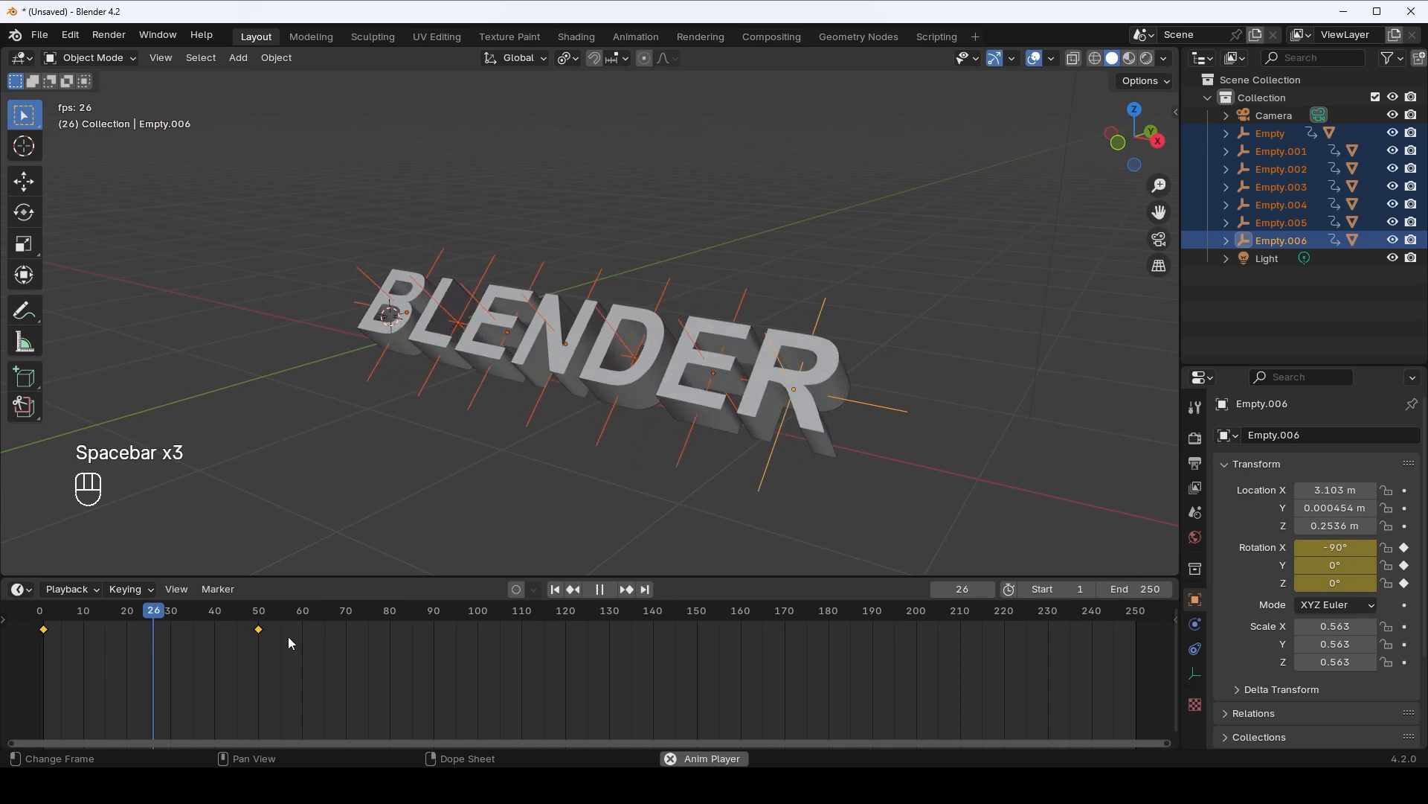
{"action": "key", "text": "space"}
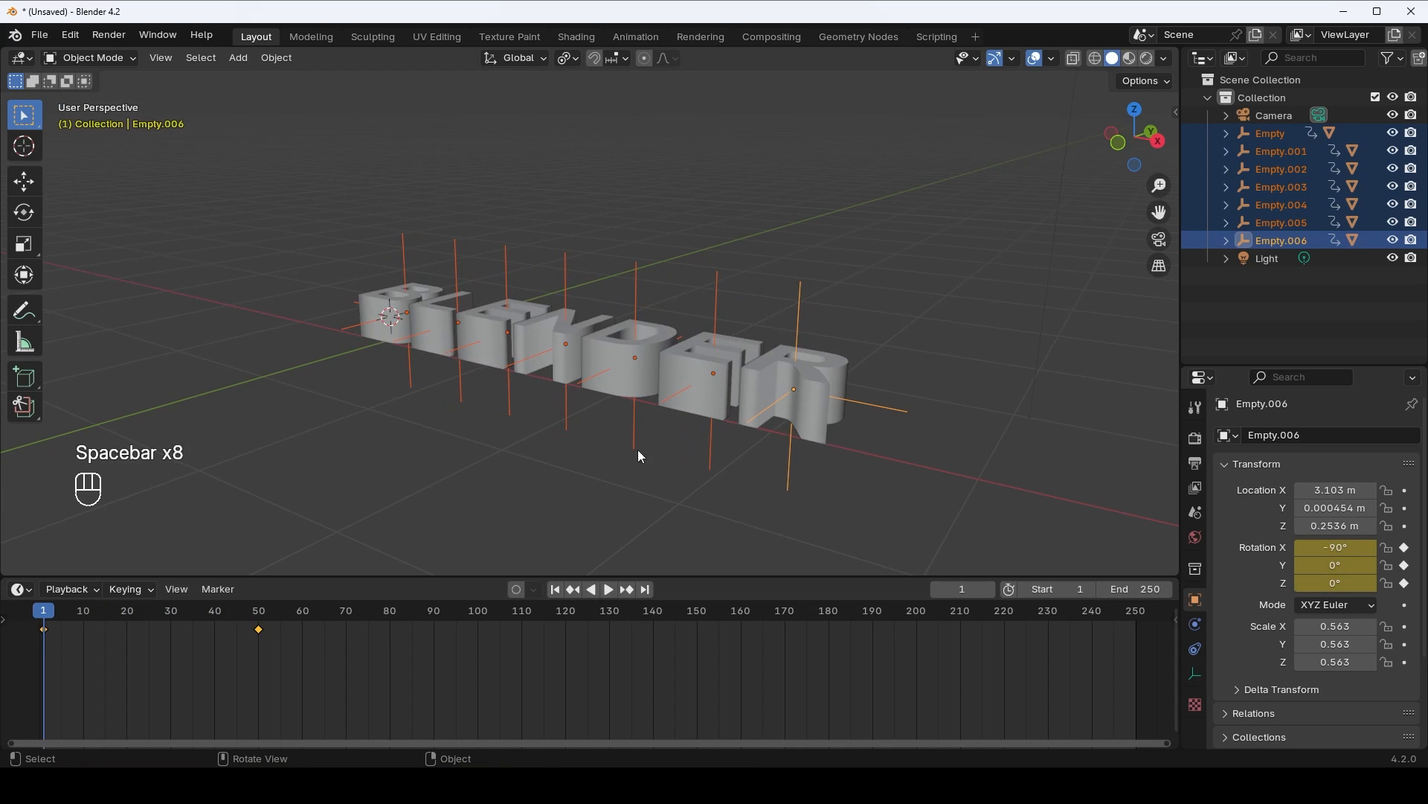
{"action": "key", "text": "space"}
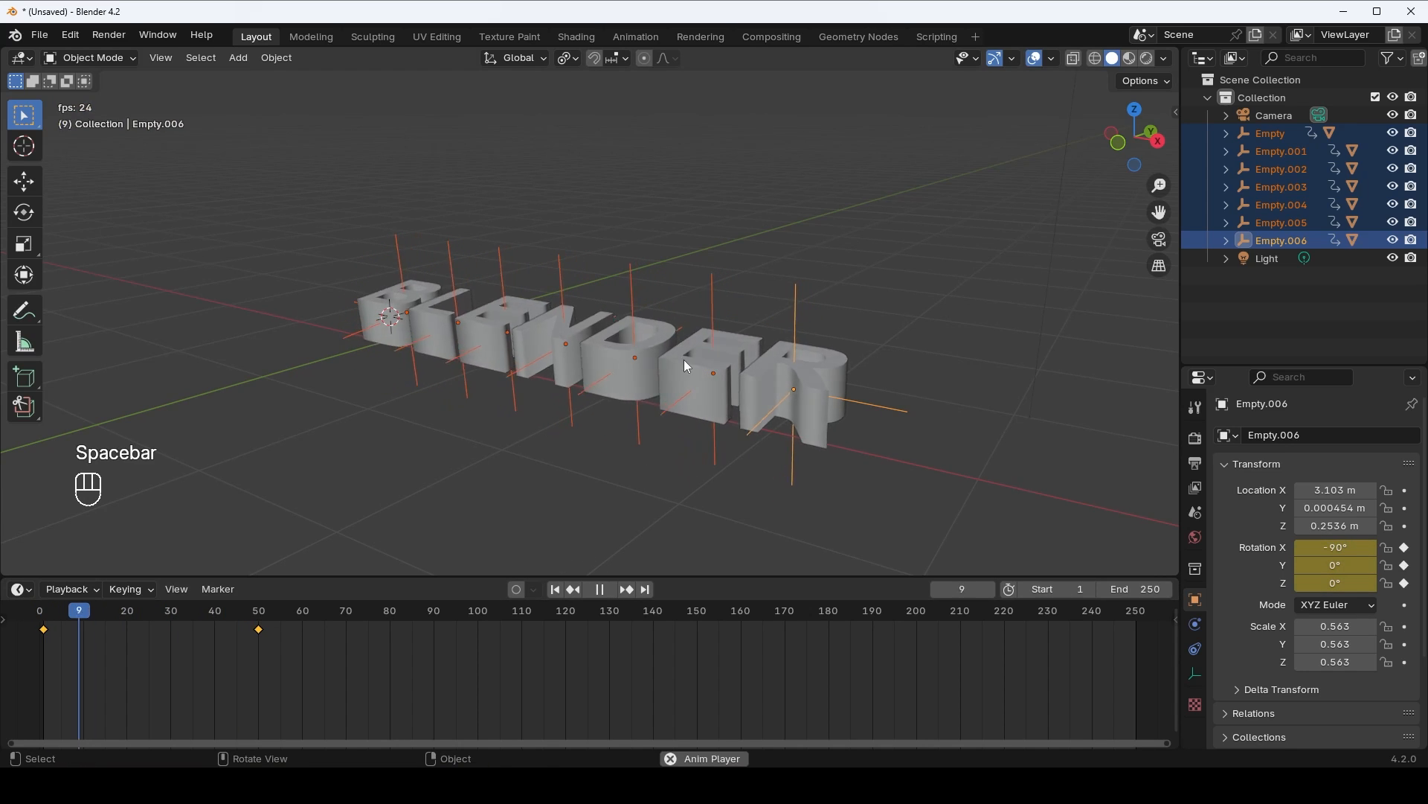
{"action": "key", "text": "space"}
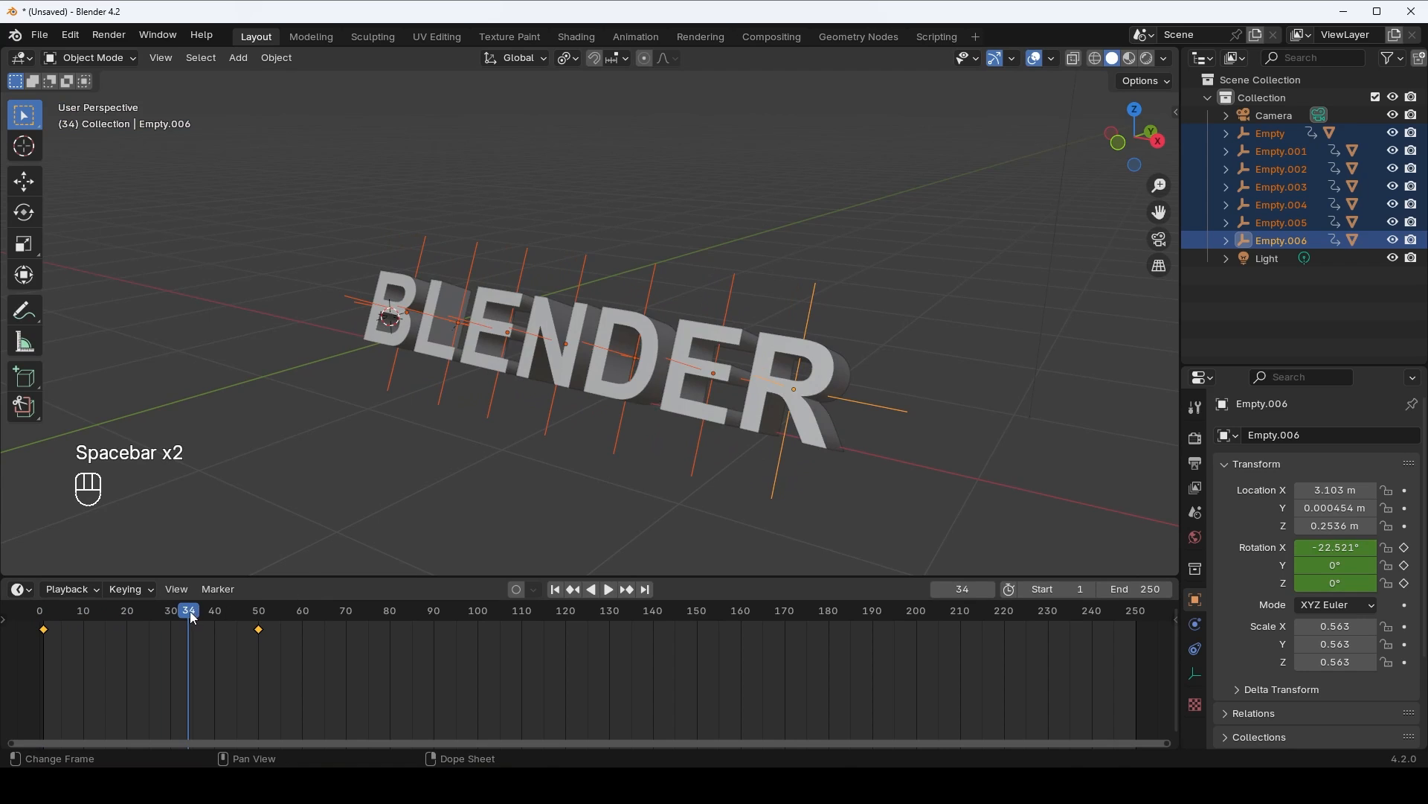
{"action": "left_click_drag", "start_coordinate": [246, 617], "coordinate": [181, 628]}
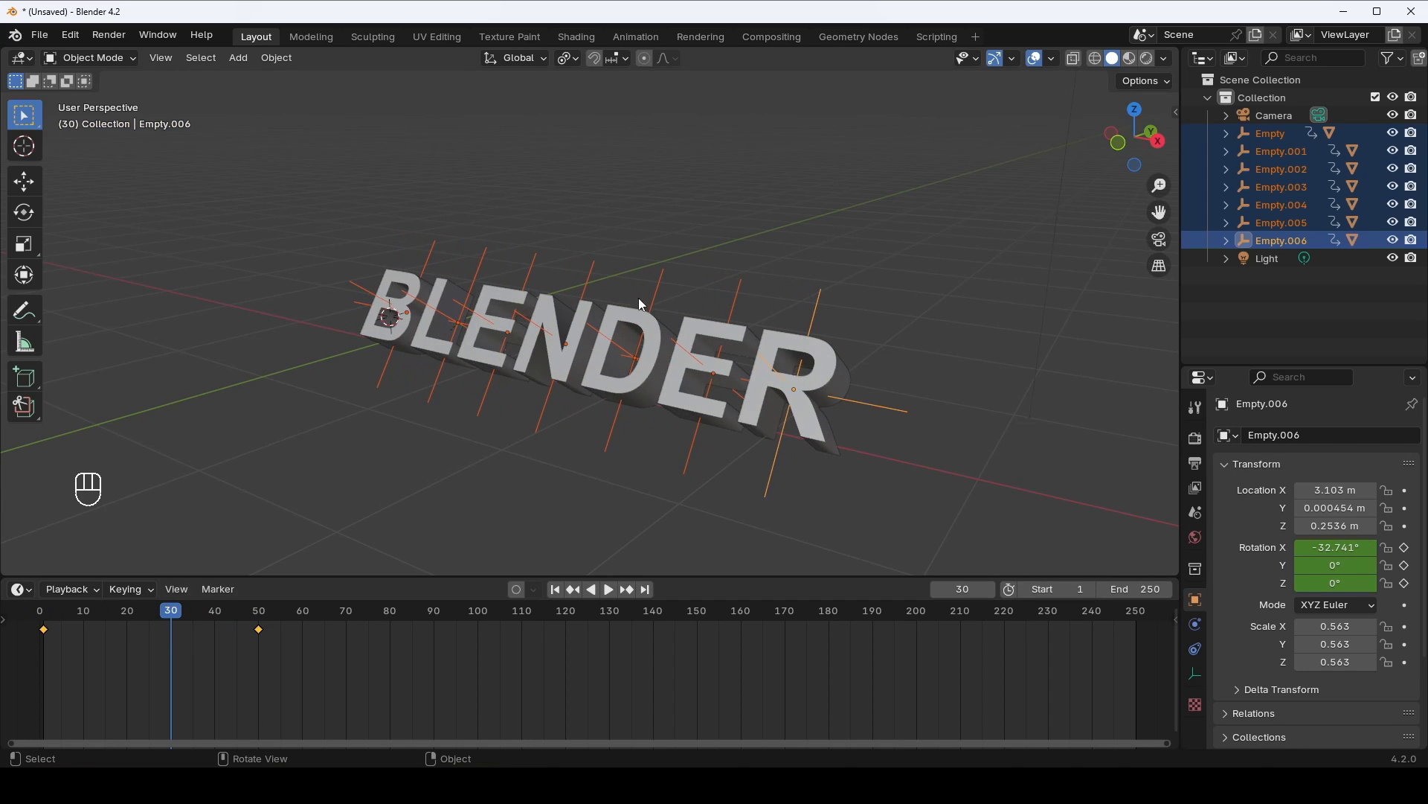
- Split the 3D viewport vertically into two areas of about equal width
{"action": "right_click", "coordinate": [733, 48]}
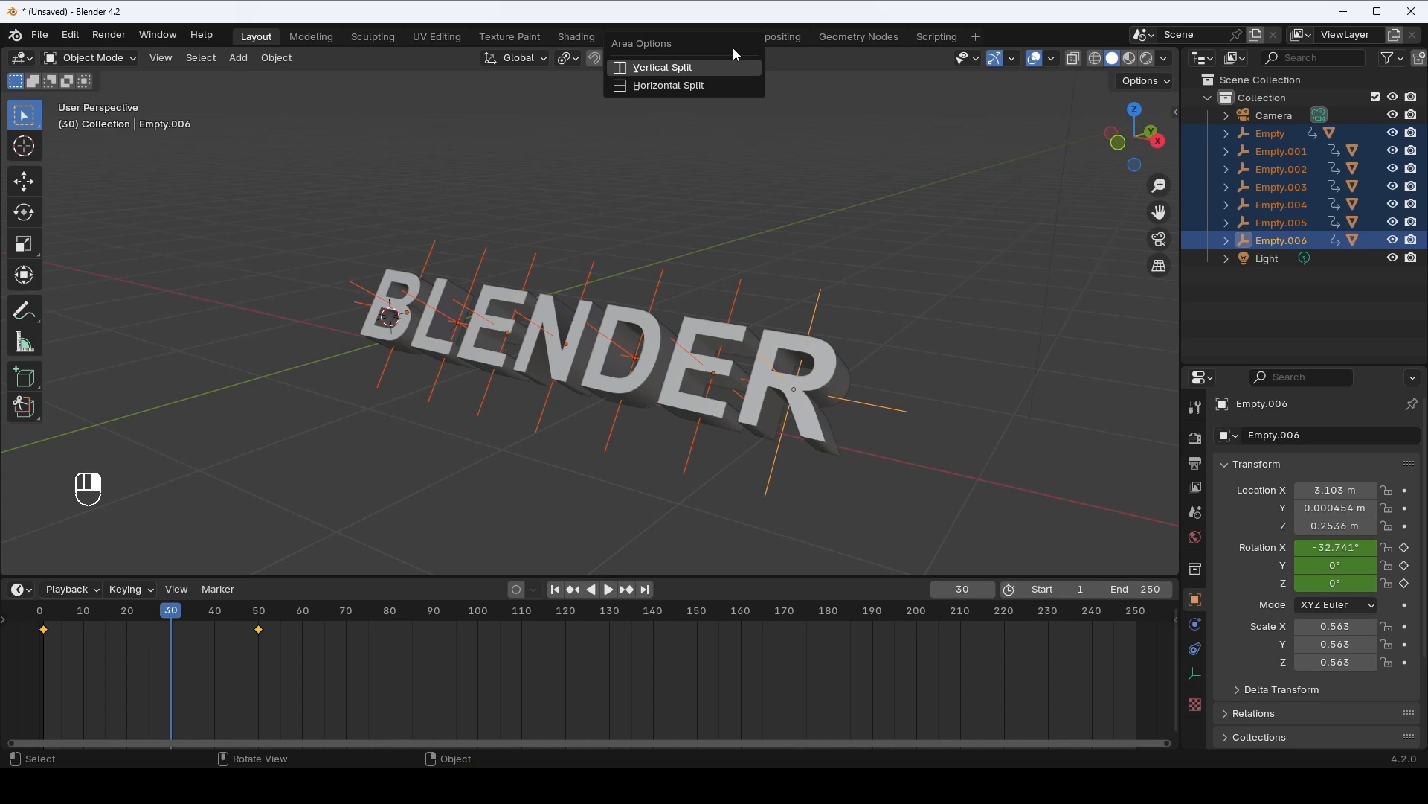
{"action": "left_click", "coordinate": [666, 70]}
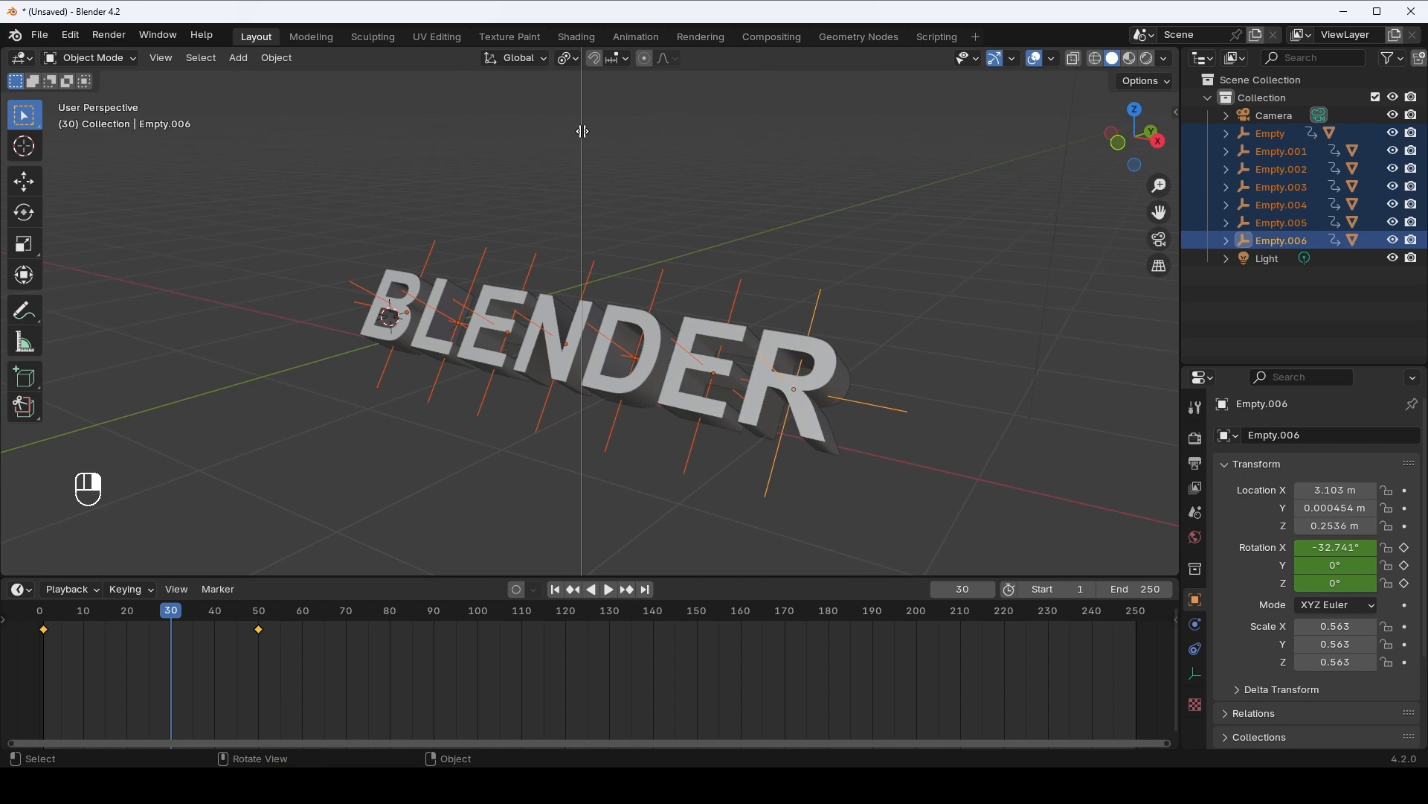
{"action": "left_click", "coordinate": [583, 132]}
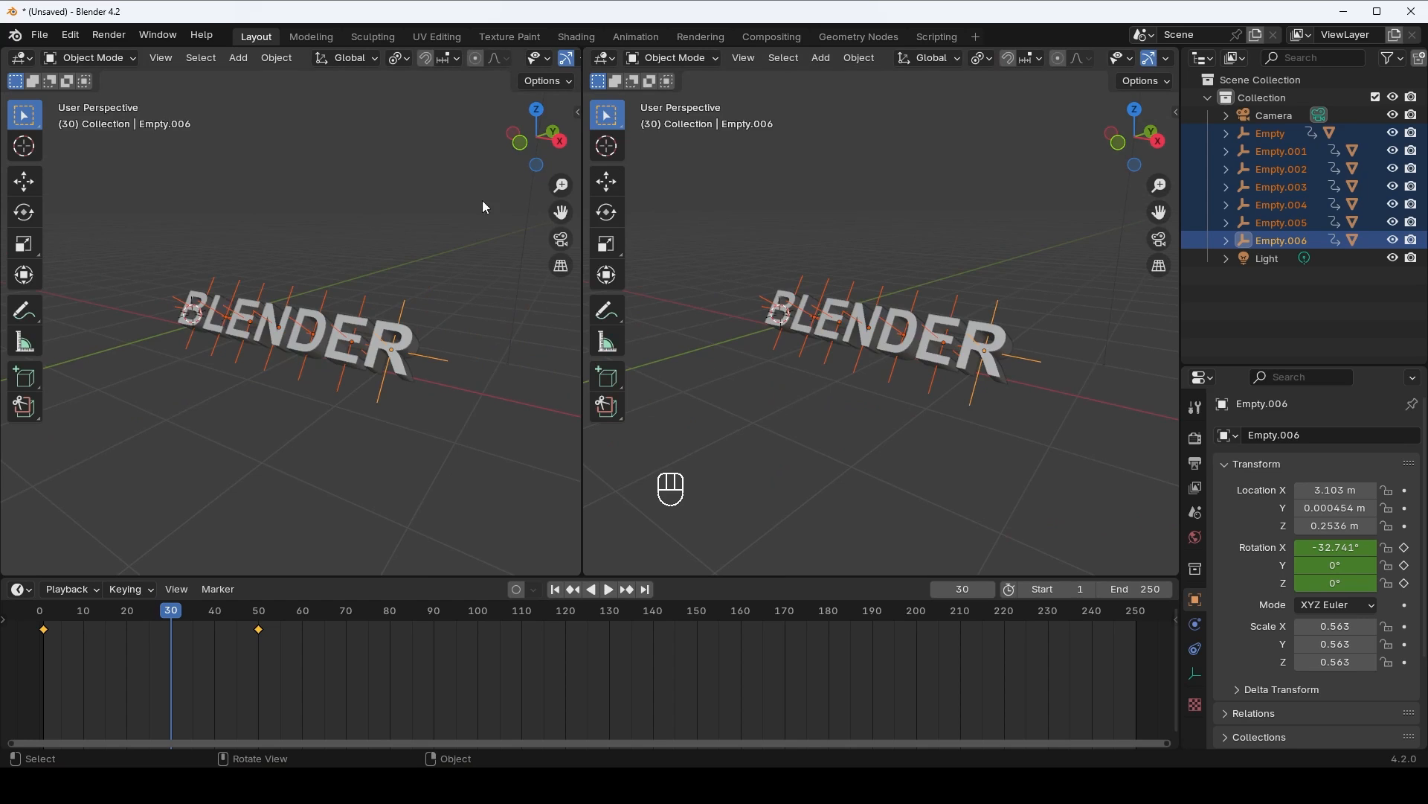
- Switch the second viewport to the Graph Editor and hide its sidebar to give the rotation curves more room
{"action": "left_click", "coordinate": [607, 60]}
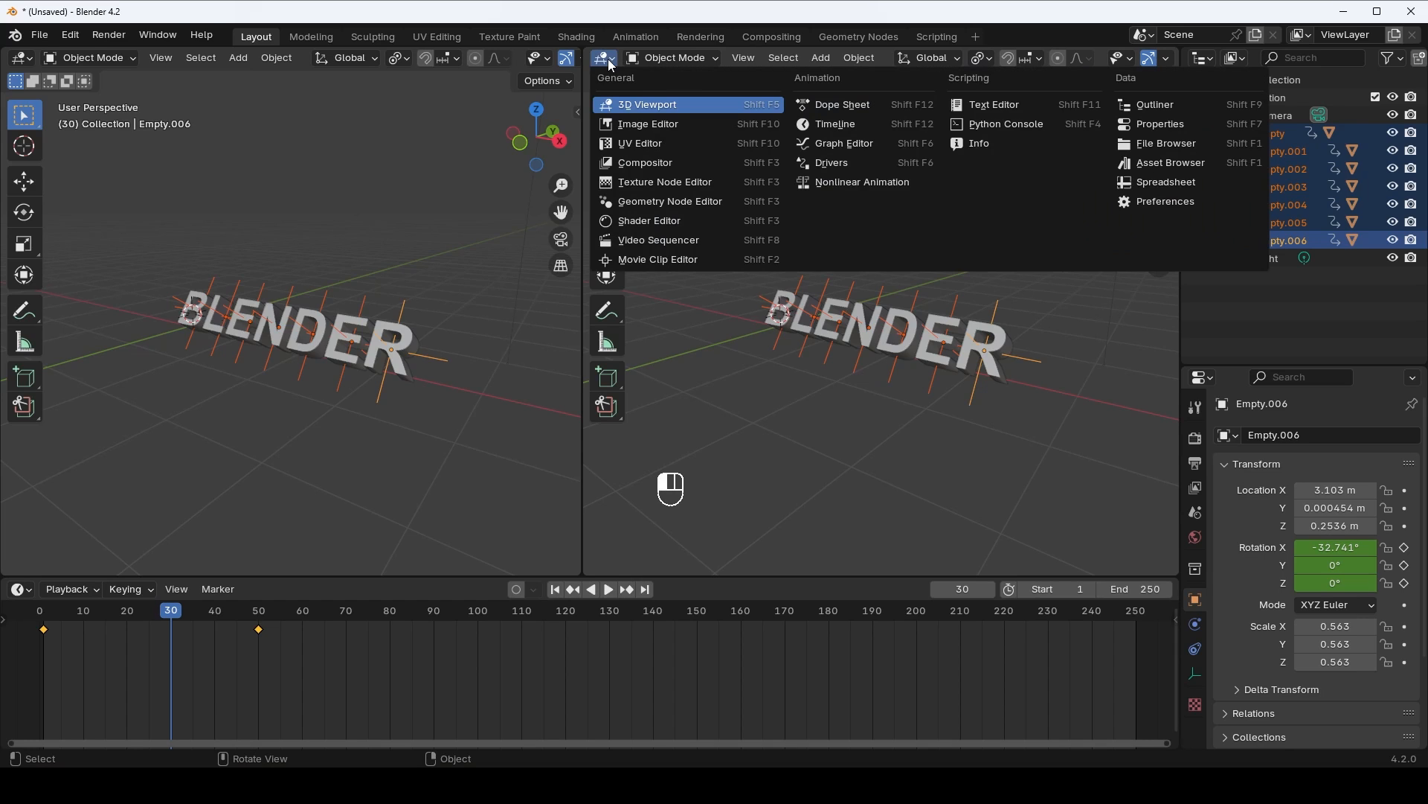
{"action": "left_click", "coordinate": [834, 144]}
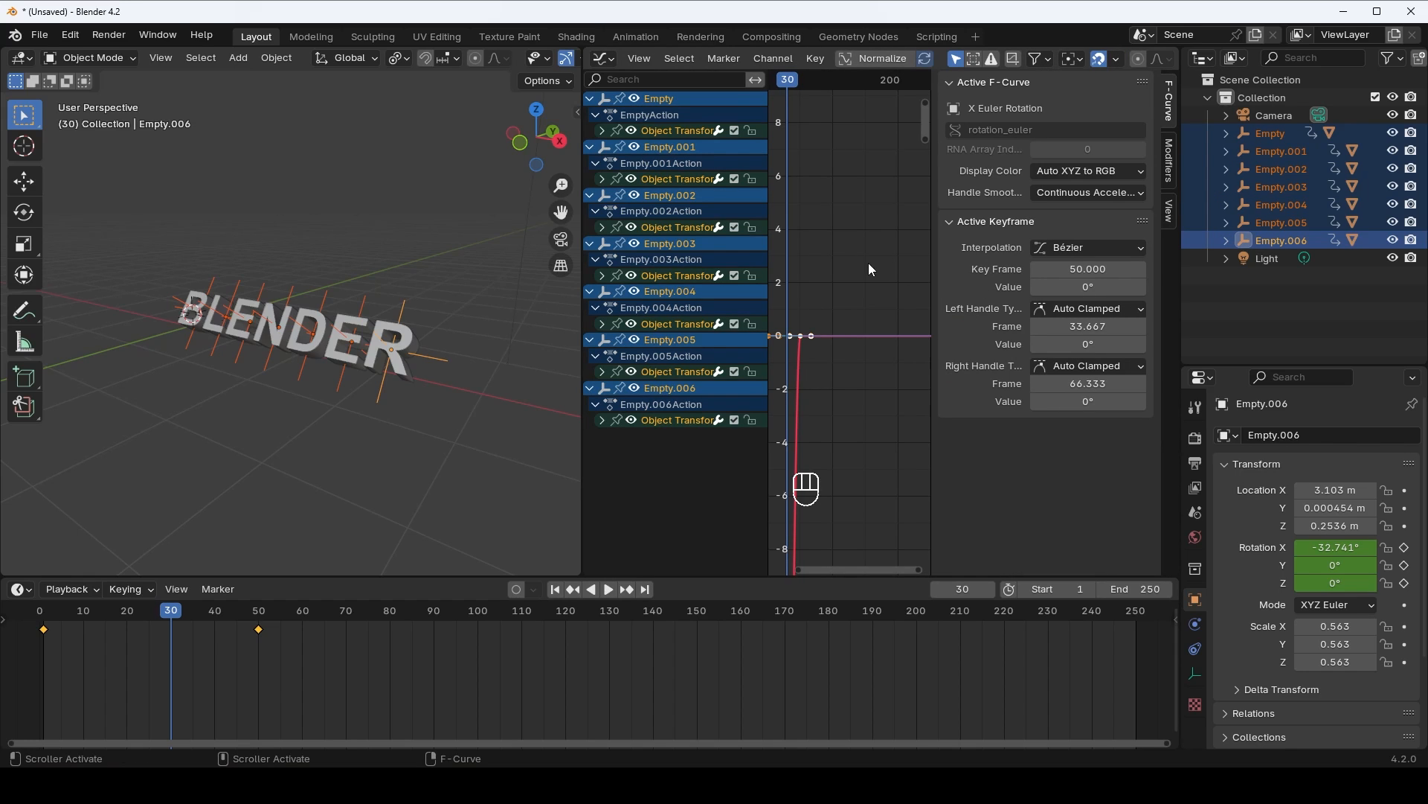
{"action": "key", "text": "n"}
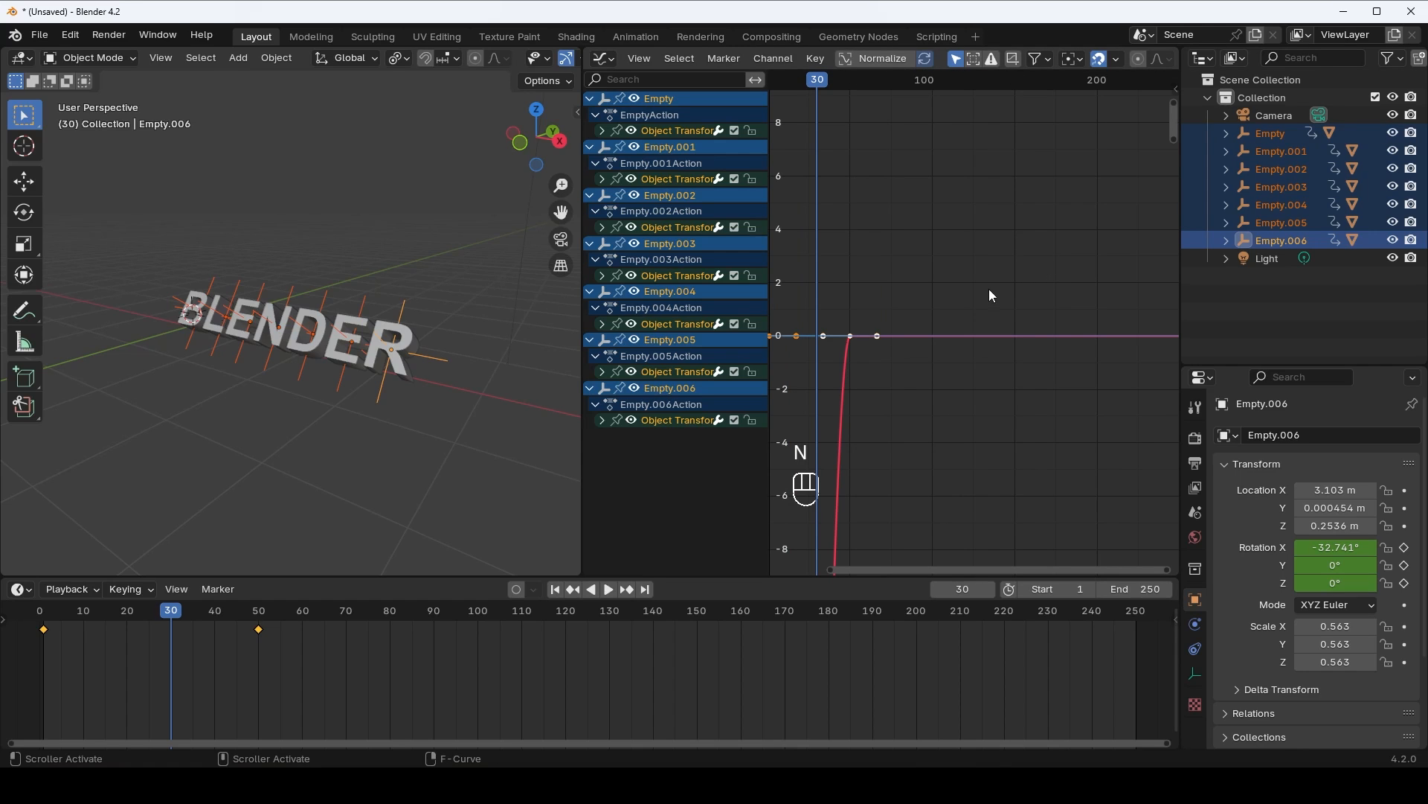
{"action": "key", "text": "Home"}
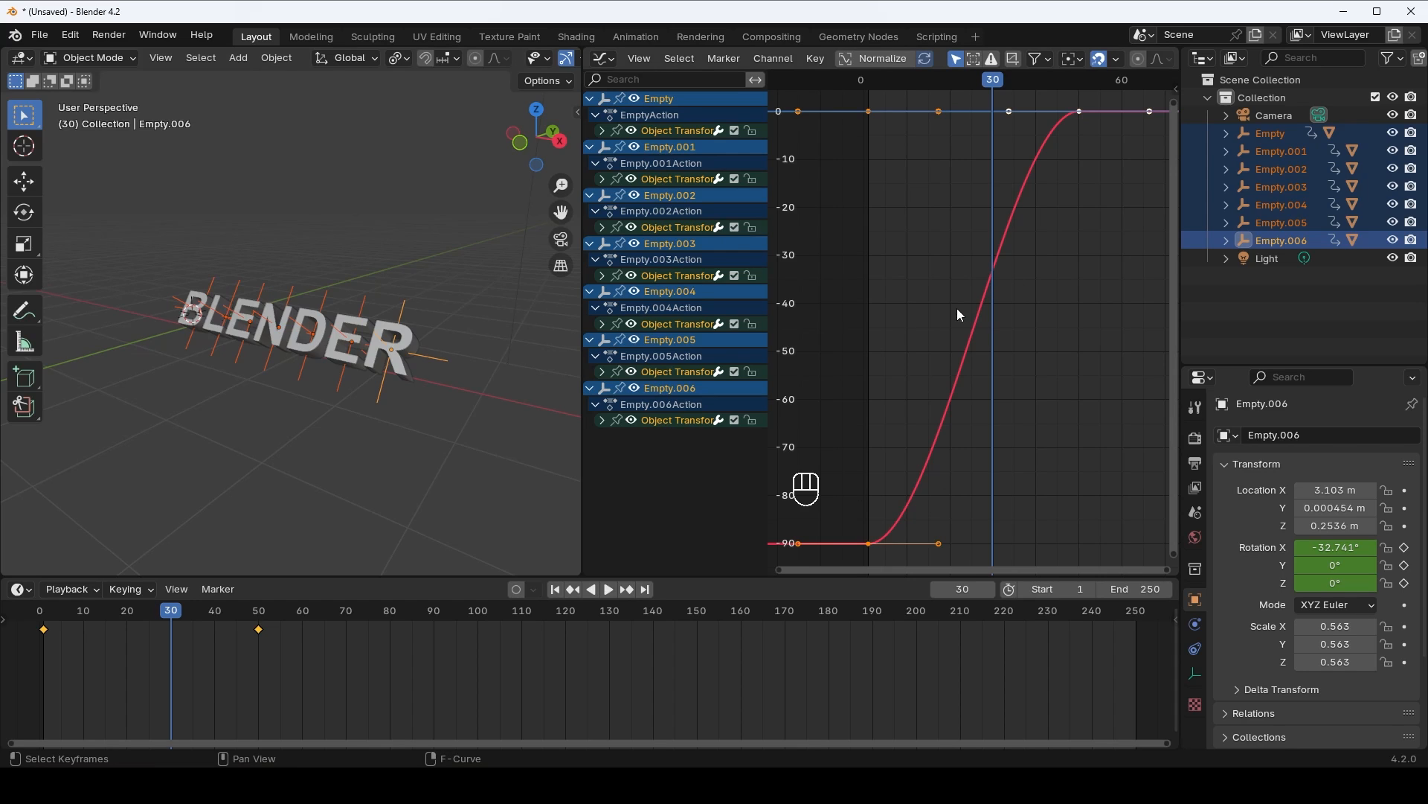
- Expand the Object Transforms channel group of all seven empties in the Graph Editor
{"action": "left_click", "coordinate": [604, 134]}
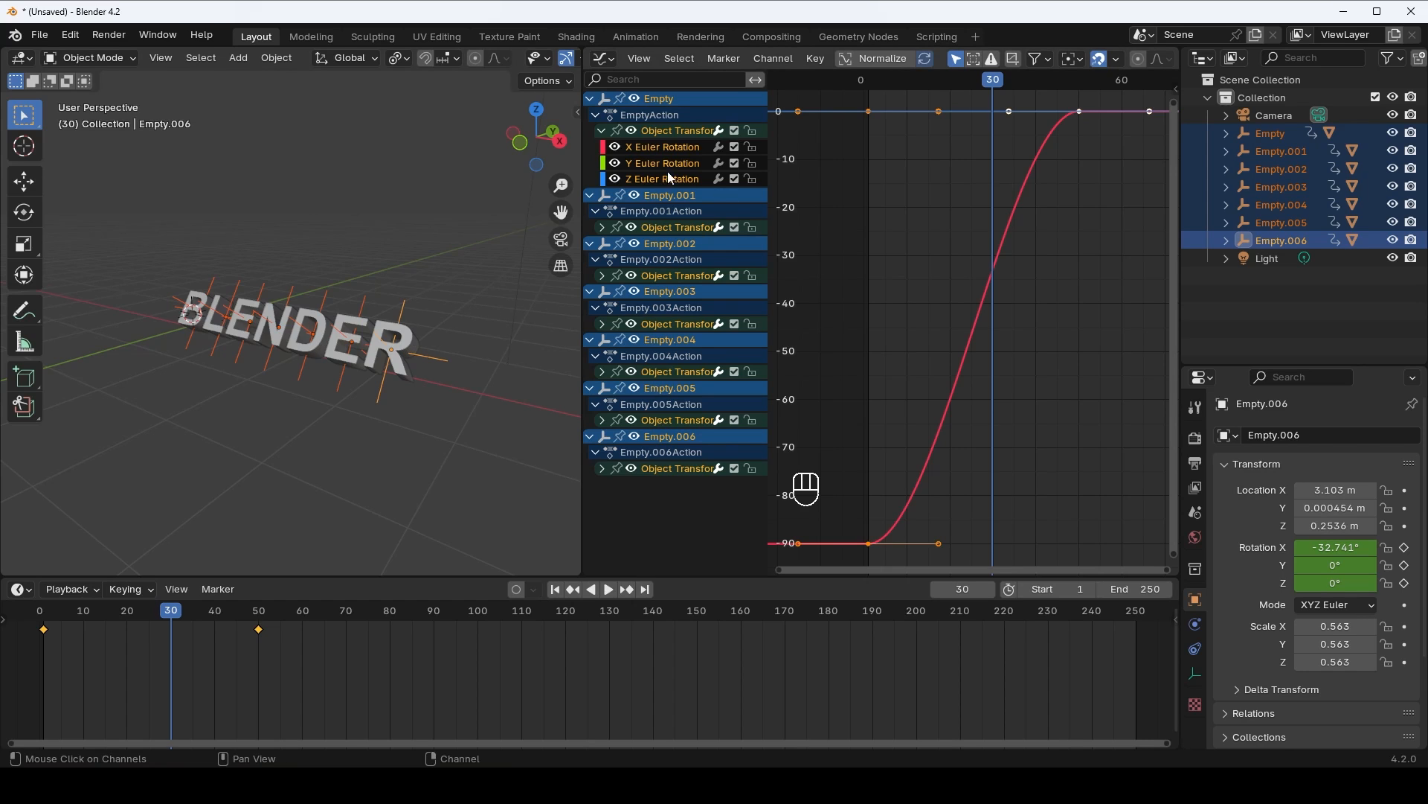
{"action": "left_click", "coordinate": [601, 227]}
{"action": "left_click", "coordinate": [601, 323]}
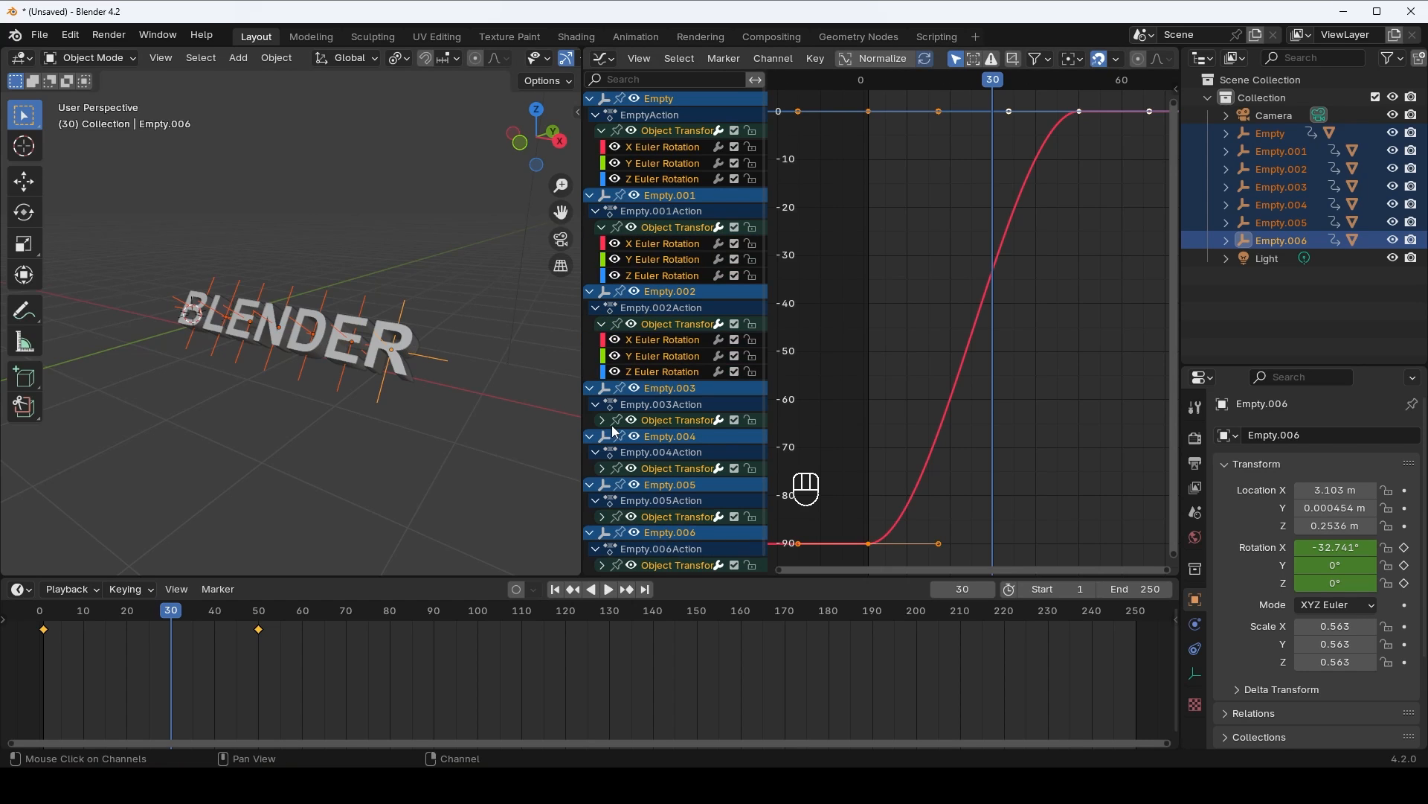
{"action": "left_click", "coordinate": [603, 421]}
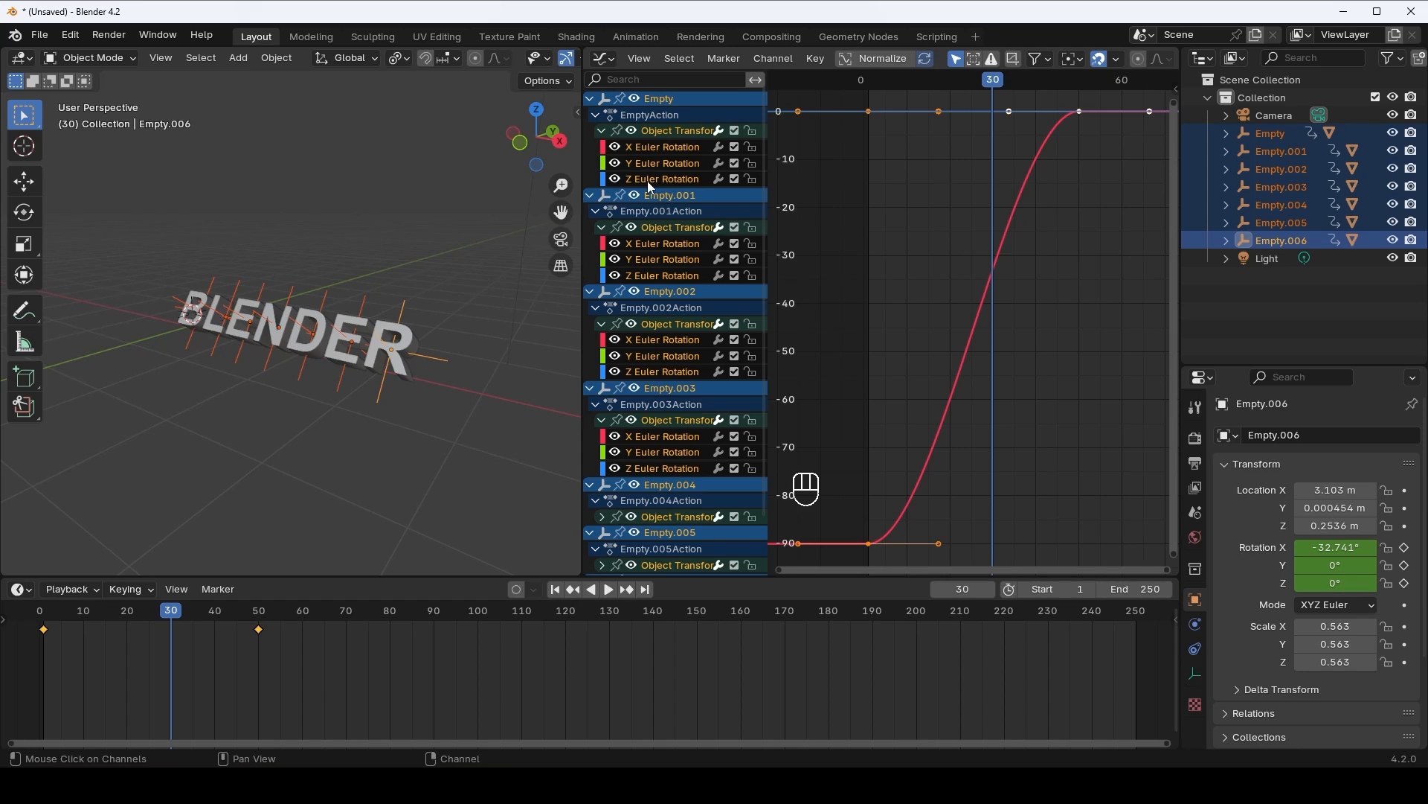
{"action": "scroll", "coordinate": [705, 421], "scroll_direction": "down", "scroll_amount": 2}
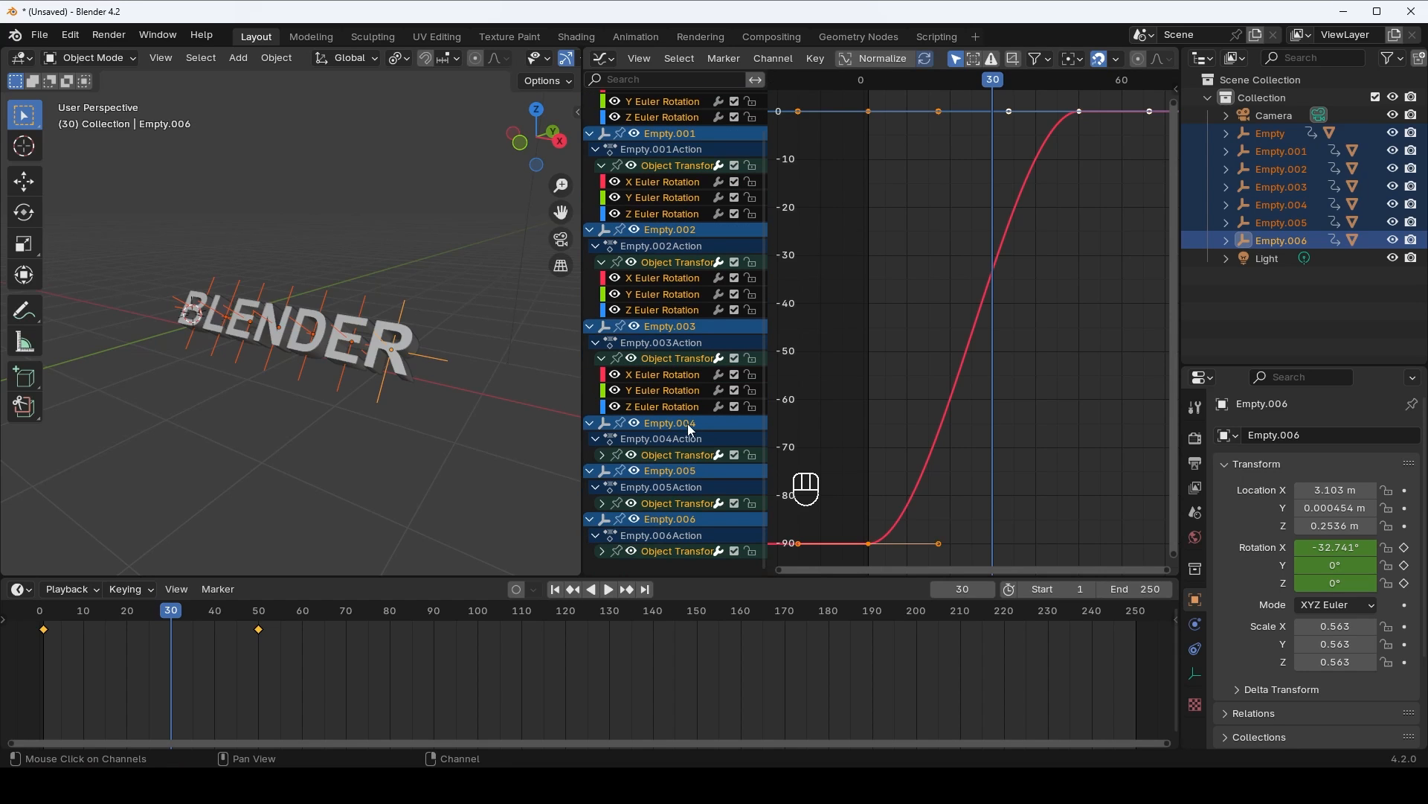
{"action": "left_click", "coordinate": [602, 455]}
{"action": "scroll", "coordinate": [638, 505], "scroll_direction": "down", "scroll_amount": 2}
{"action": "left_click", "coordinate": [602, 501]}
{"action": "scroll", "coordinate": [602, 501], "scroll_direction": "down", "scroll_amount": 2}
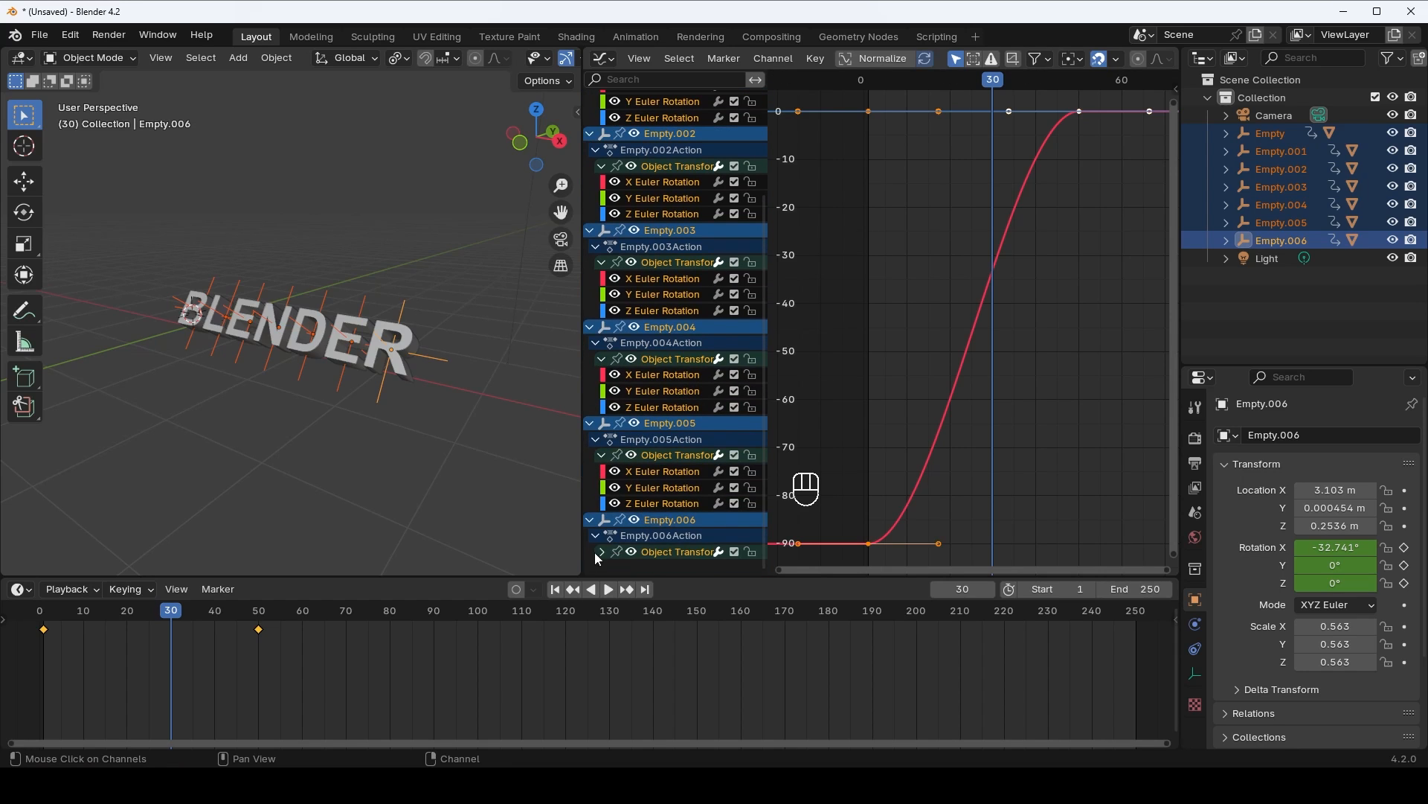
{"action": "left_click", "coordinate": [601, 551]}
- Delete the Y and Z Euler Rotation channels of Empty and Empty.001, keeping only X Euler Rotation
{"action": "scroll", "coordinate": [629, 544], "scroll_direction": "up", "scroll_amount": 5}
{"action": "left_click", "coordinate": [649, 164]}
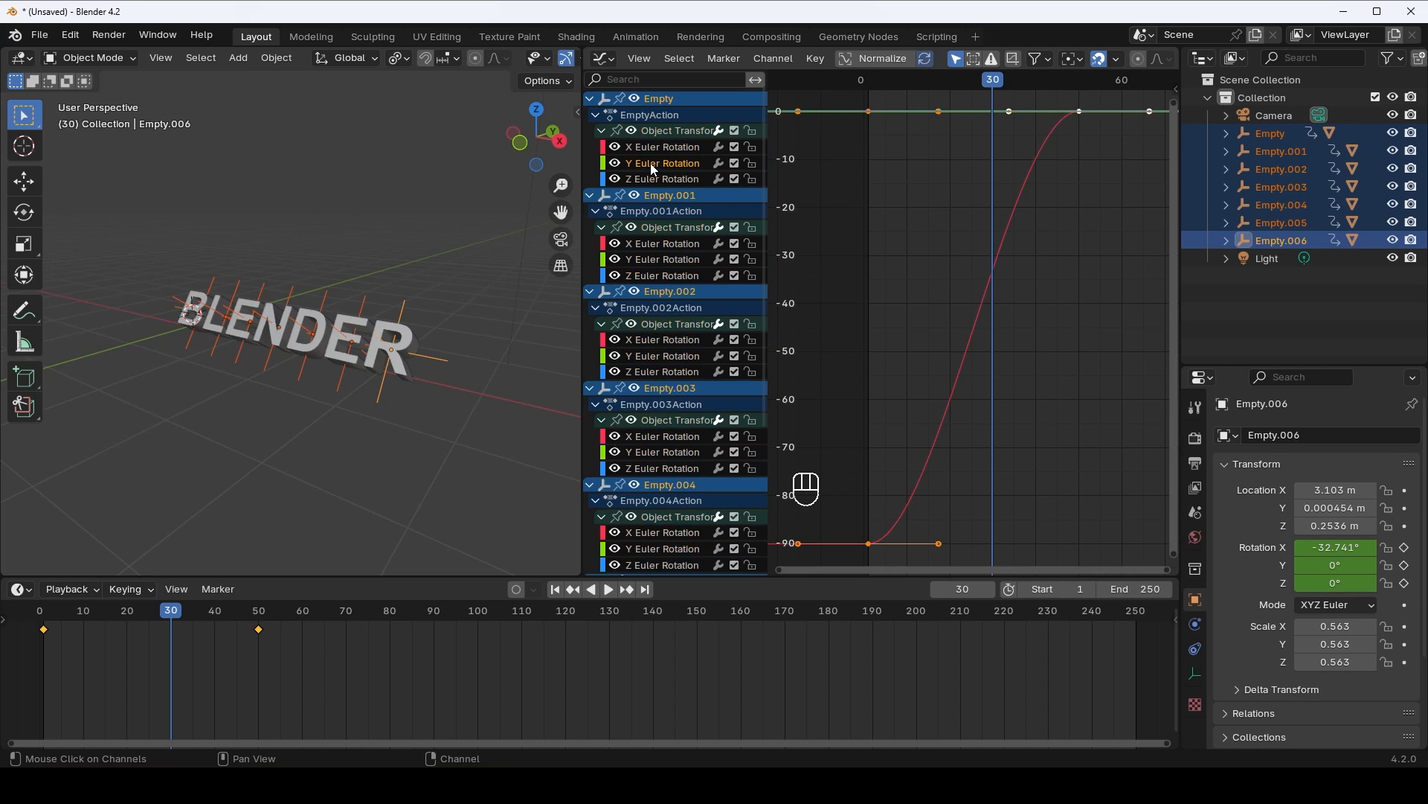
{"action": "key", "text": "Delete"}
{"action": "left_click", "coordinate": [668, 163]}
{"action": "key", "text": "Delete"}
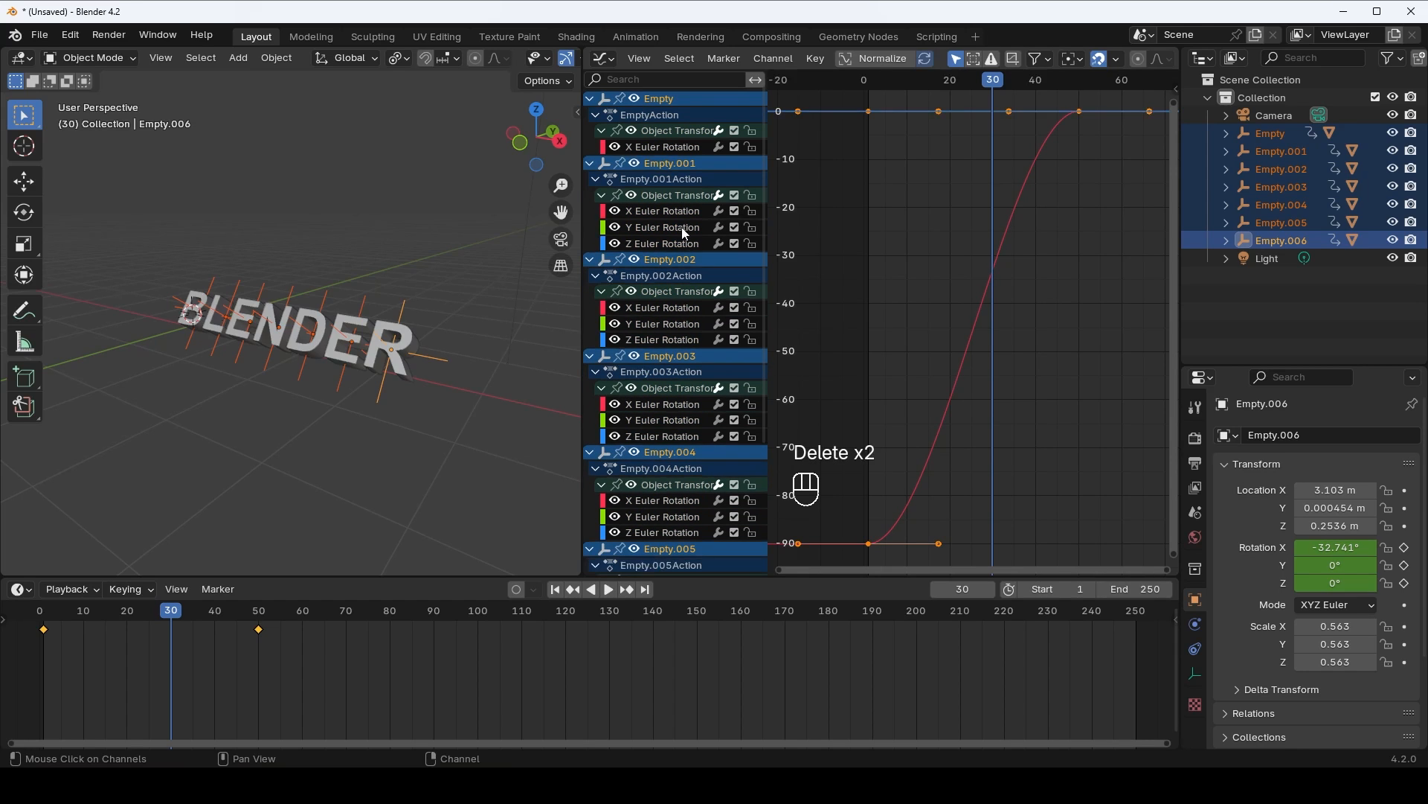
{"action": "left_click", "coordinate": [681, 227]}
{"action": "key", "text": "Delete"}
{"action": "left_click", "coordinate": [659, 227]}
{"action": "key", "text": "Delete"}
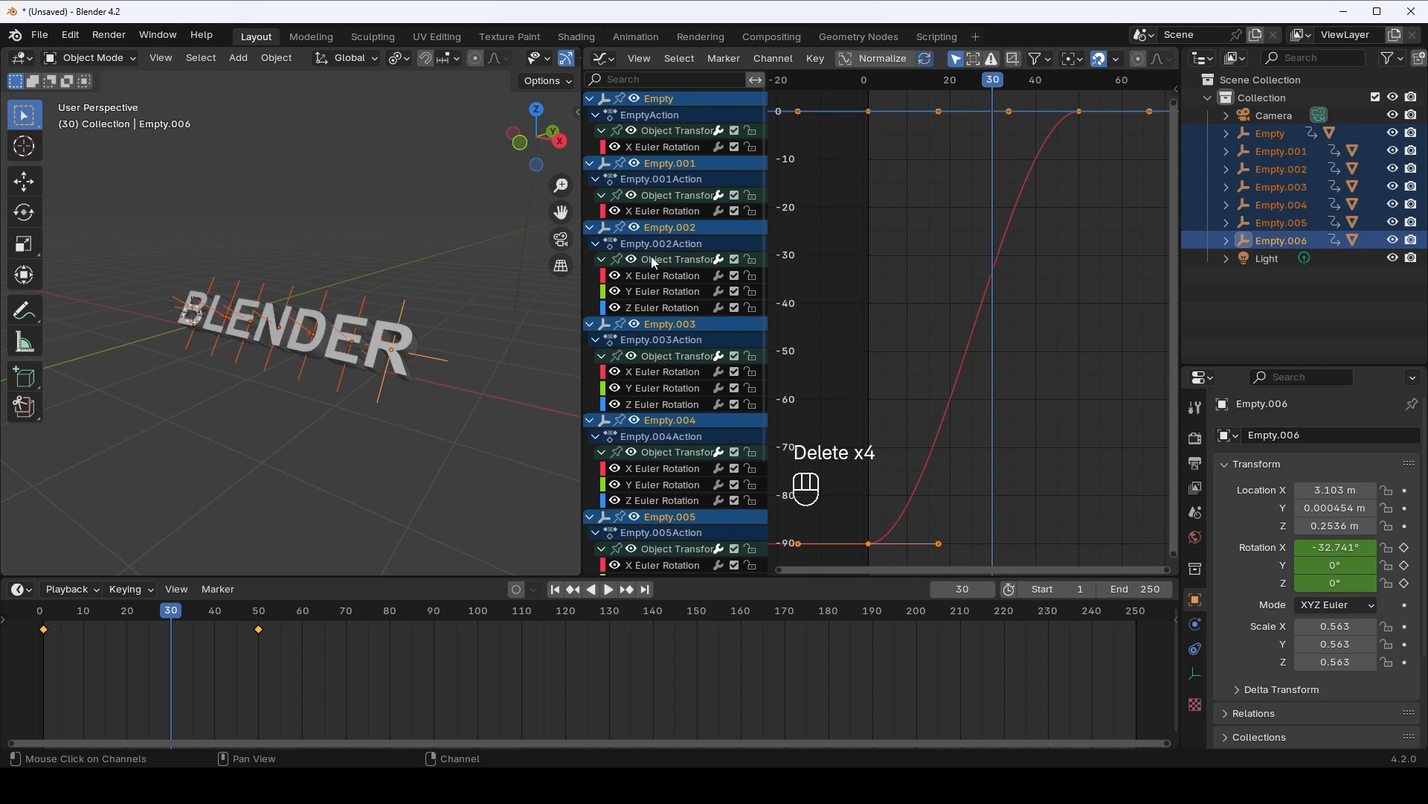
- Delete the Y and Z Euler Rotation channels of Empty.002 and Empty.003
{"action": "left_click", "coordinate": [646, 292]}
{"action": "key", "text": "Delete"}
{"action": "left_click", "coordinate": [655, 292]}
{"action": "key", "text": "Delete"}
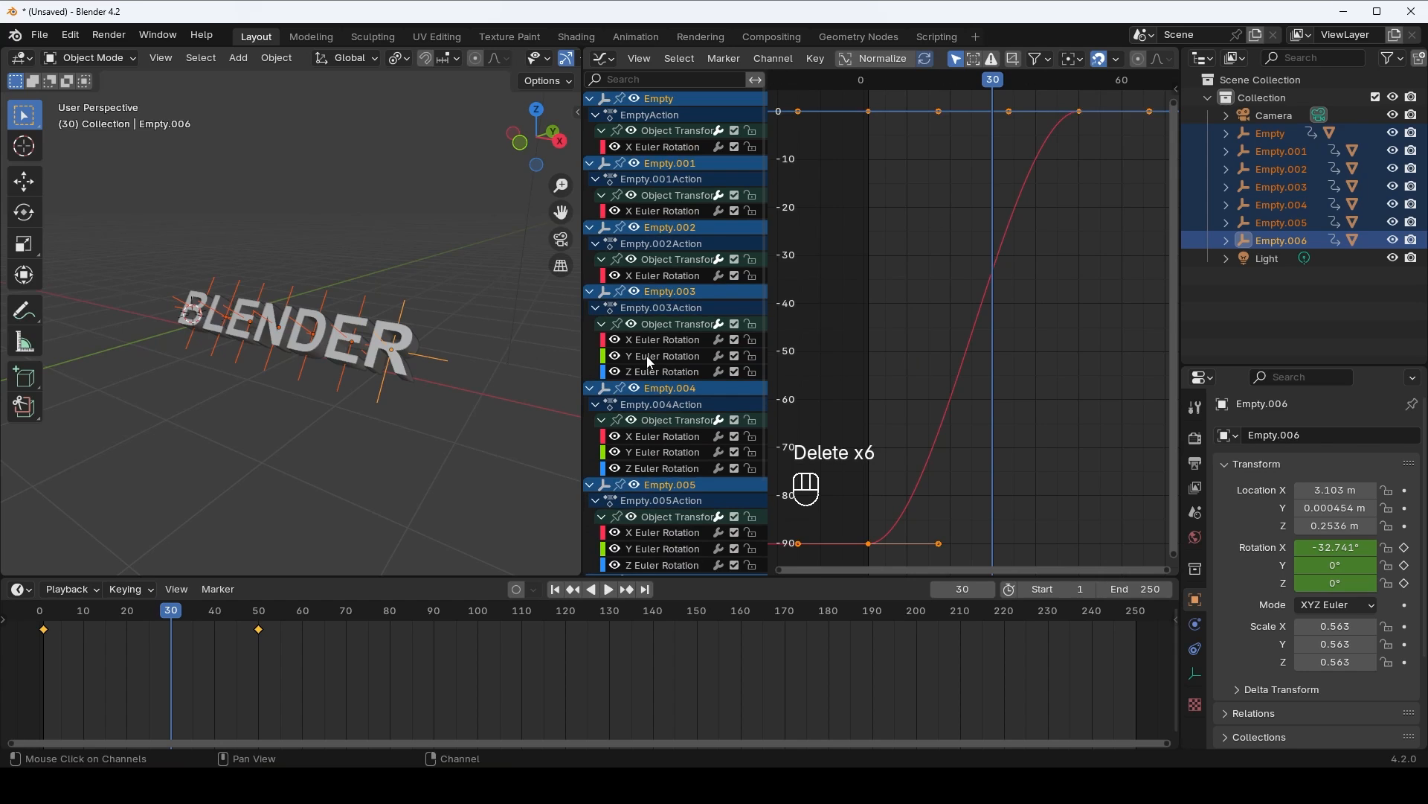
{"action": "left_click", "coordinate": [659, 357]}
{"action": "key", "text": "Delete"}
{"action": "left_click", "coordinate": [655, 355]}
{"action": "key", "text": "Delete"}
- Delete the Y and Z Euler Rotation channels of Empty.004, Empty.005 and Empty.006
{"action": "left_click", "coordinate": [658, 421]}
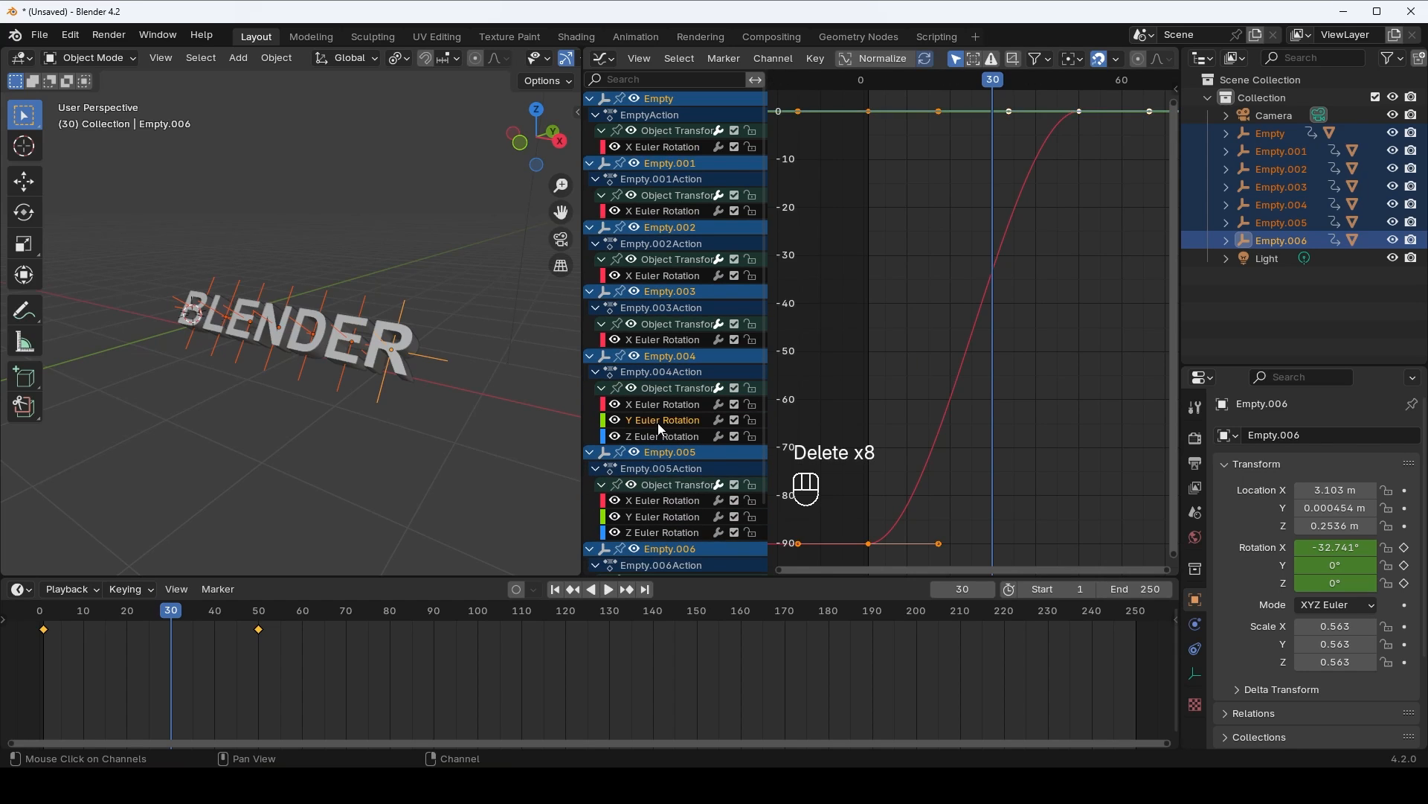
{"action": "key", "text": "Delete"}
{"action": "left_click", "coordinate": [657, 421]}
{"action": "key", "text": "Delete"}
{"action": "left_click", "coordinate": [655, 488]}
{"action": "key", "text": "Delete"}
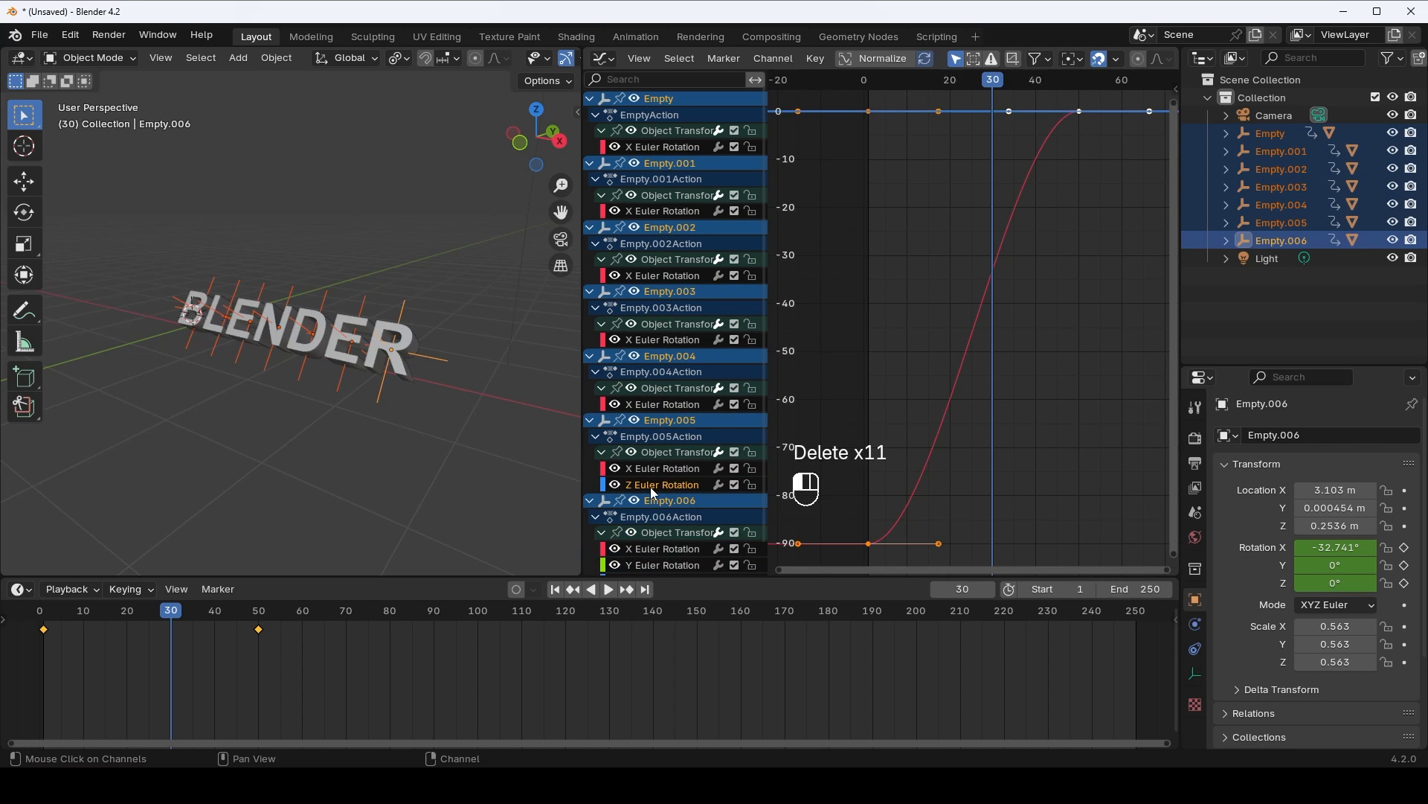
{"action": "left_click", "coordinate": [654, 486]}
{"action": "key", "text": "Delete"}
{"action": "left_click", "coordinate": [644, 533]}
{"action": "key", "text": "Delete"}
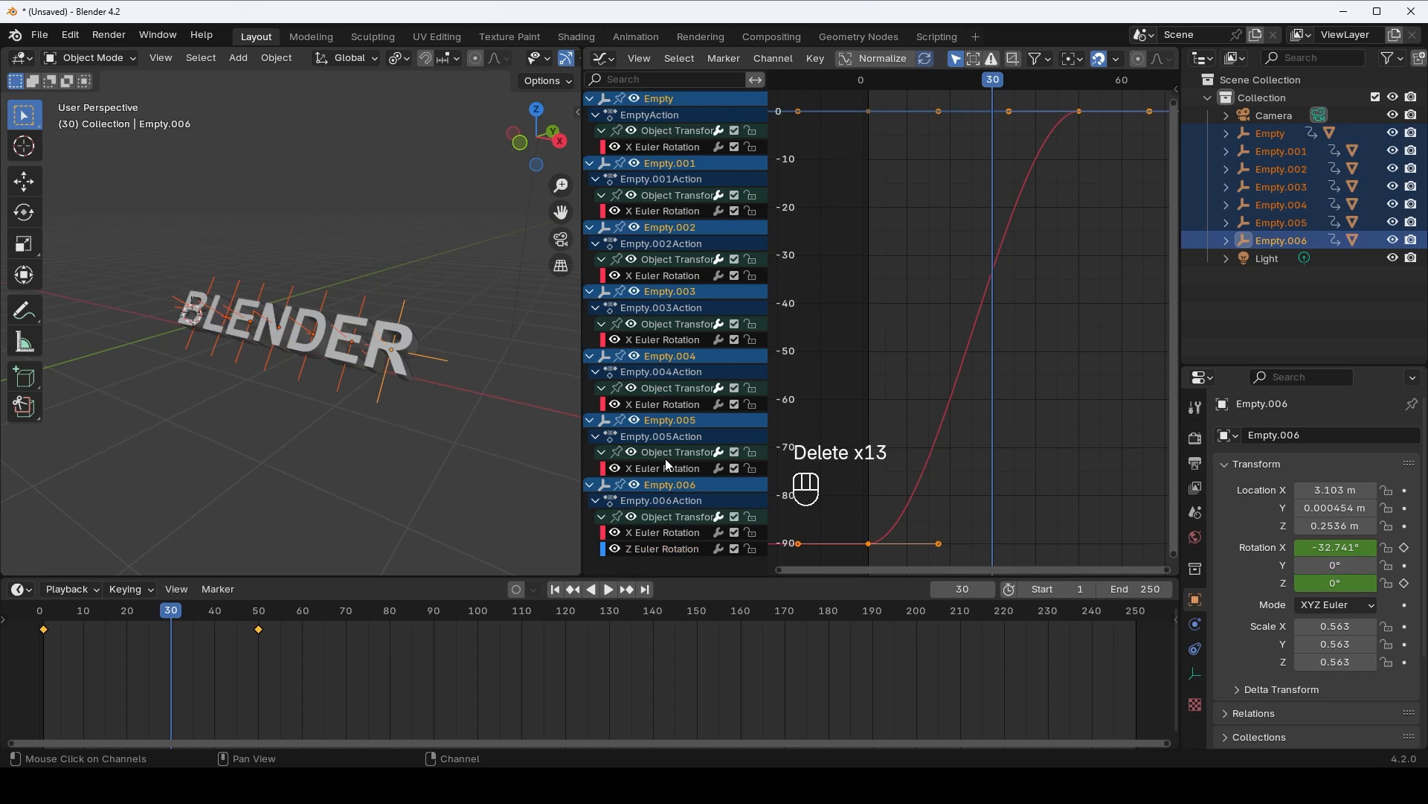
{"action": "left_click", "coordinate": [648, 551]}
{"action": "key", "text": "Delete"}
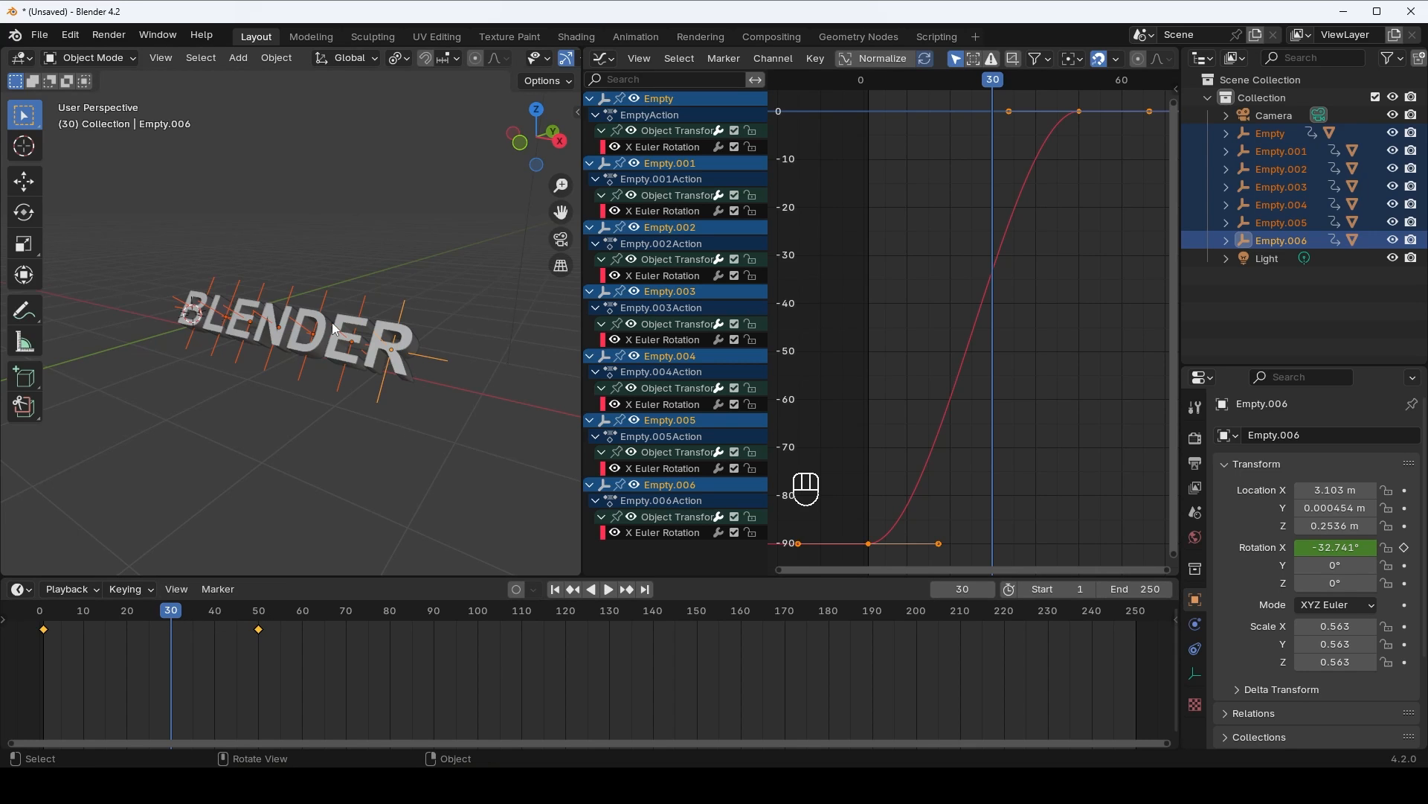
- Check the animation with the remaining X rotation curves and return to frame 1
{"action": "key", "text": "space"}
{"action": "left_click_drag", "start_coordinate": [189, 618], "coordinate": [45, 623]}
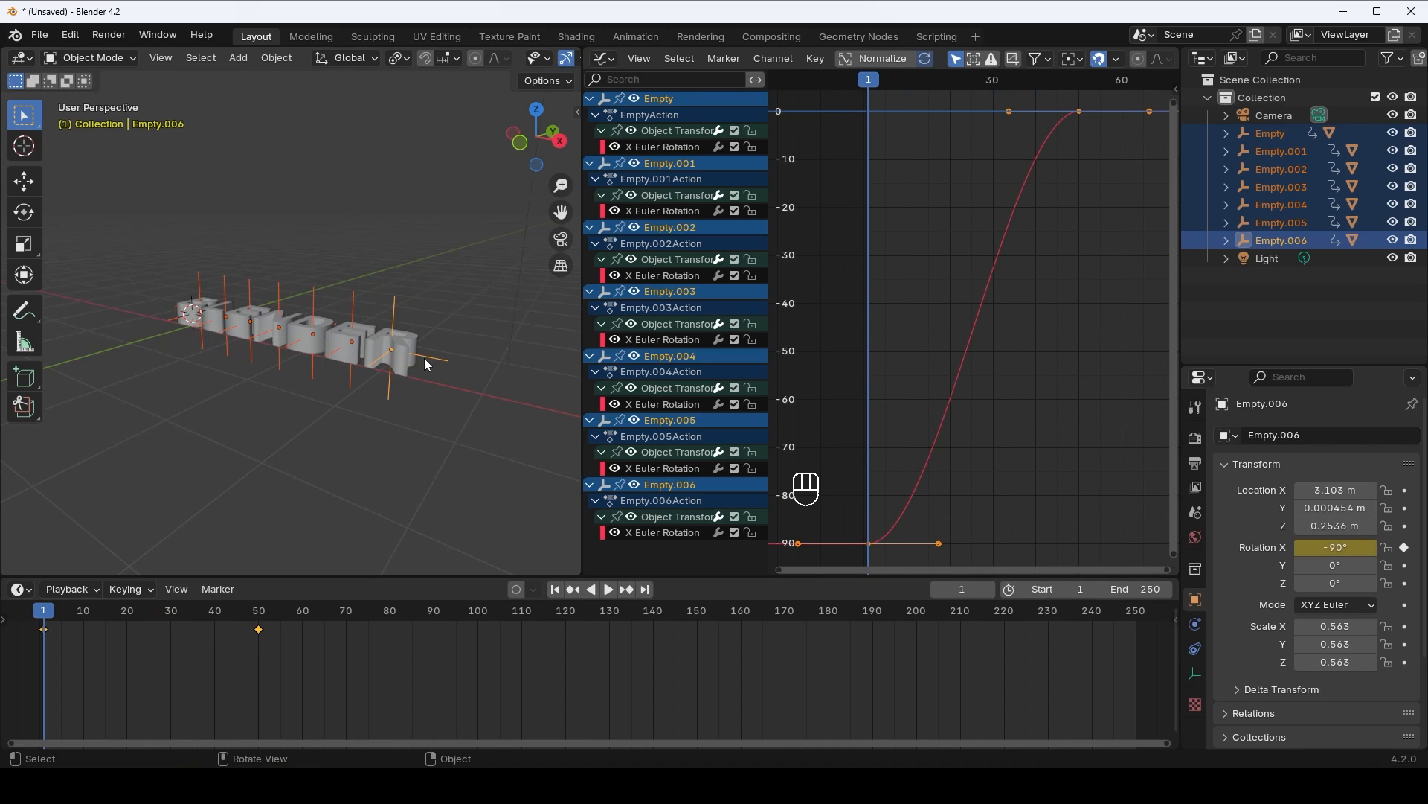
{"action": "mouse_move", "coordinate": [412, 279]}
{"action": "middle_mouse_down"}
{"action": "mouse_move", "coordinate": [427, 336]}
{"action": "mouse_move", "coordinate": [422, 302]}
{"action": "middle_mouse_up"}
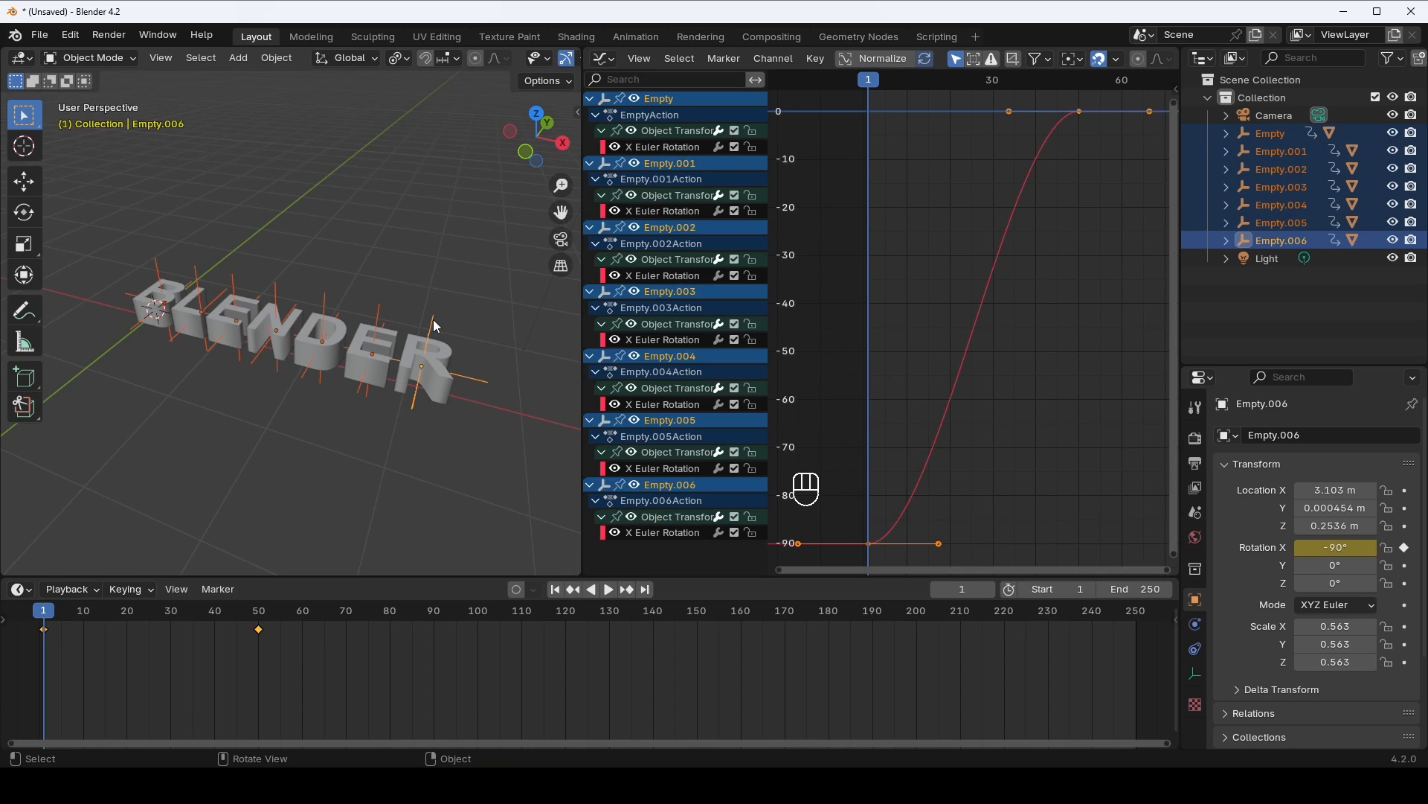
- Select only the last letter's empty, Empty.006, and move all its X rotation keyframes 3 frames later in the Graph Editor
{"action": "left_click", "coordinate": [435, 326]}
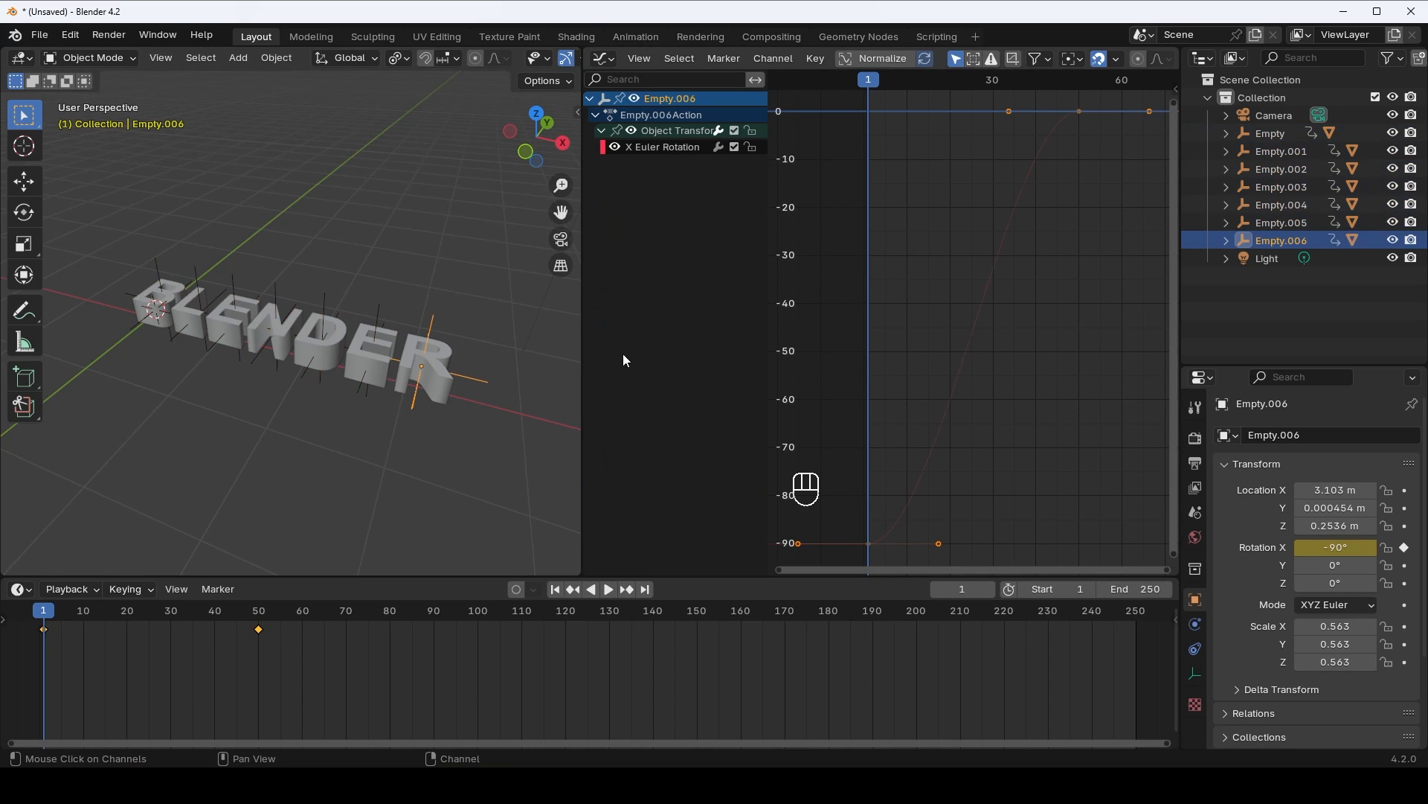
{"action": "left_click", "coordinate": [1029, 142]}
{"action": "key", "text": "a"}
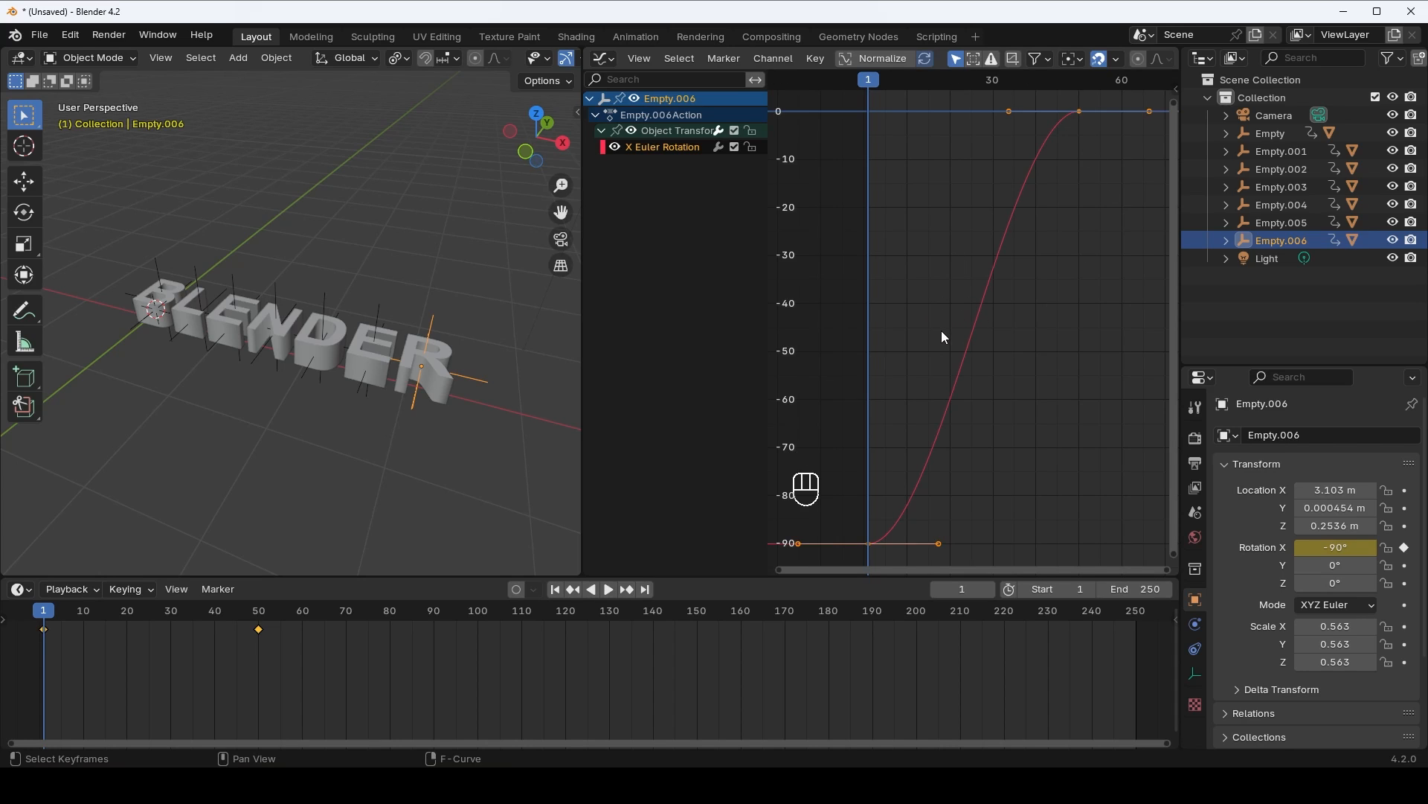
{"action": "key", "text": "g"}
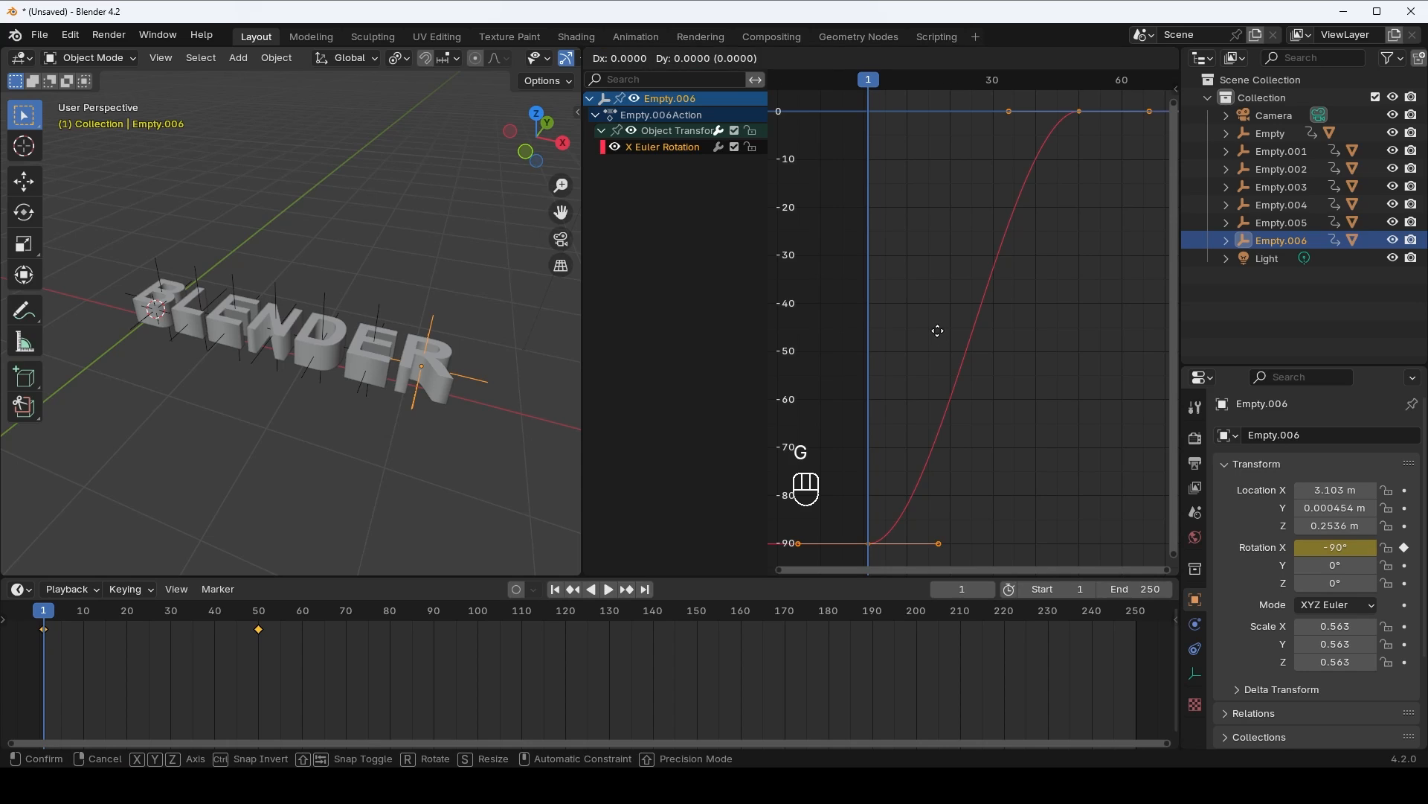
{"action": "key", "text": "3"}
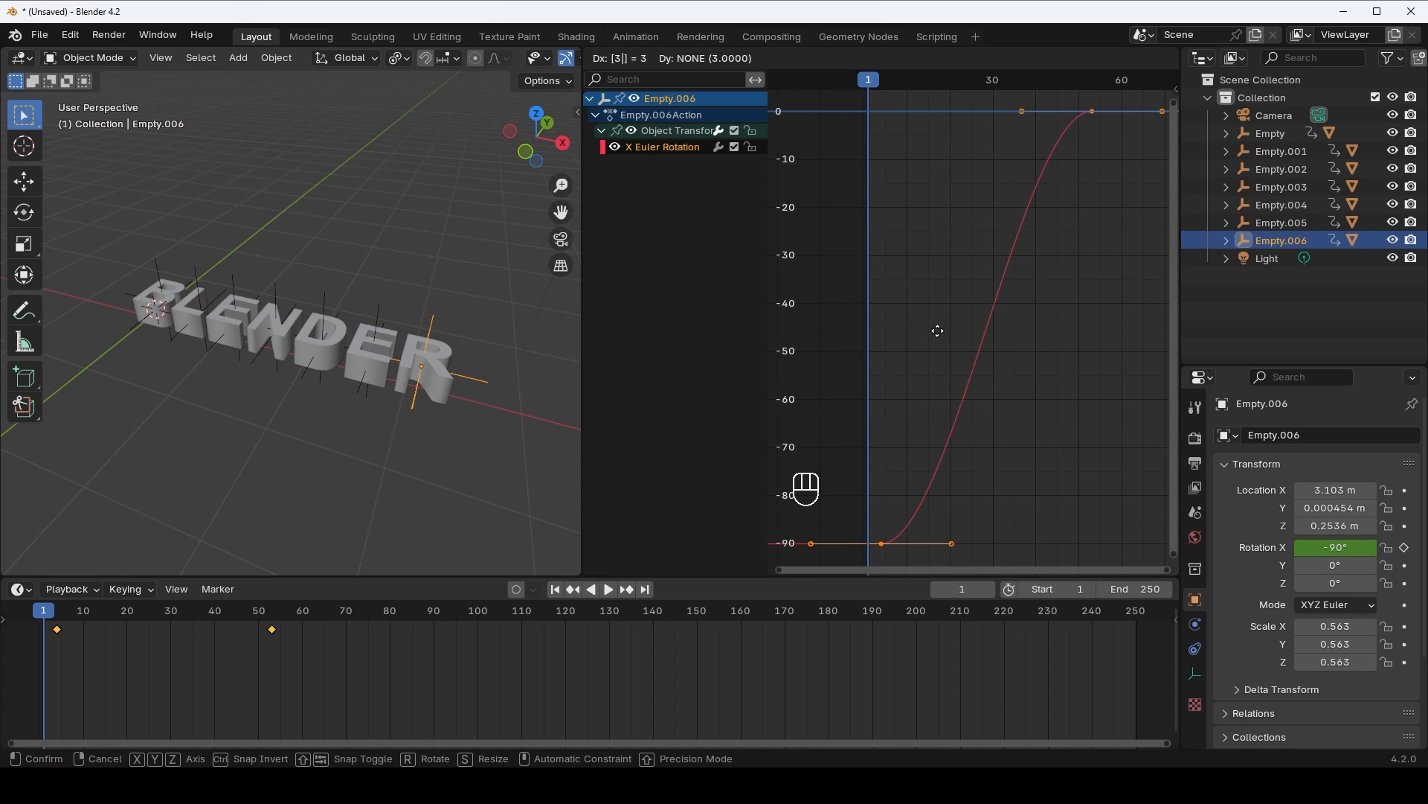
{"action": "left_click", "coordinate": [937, 331]}
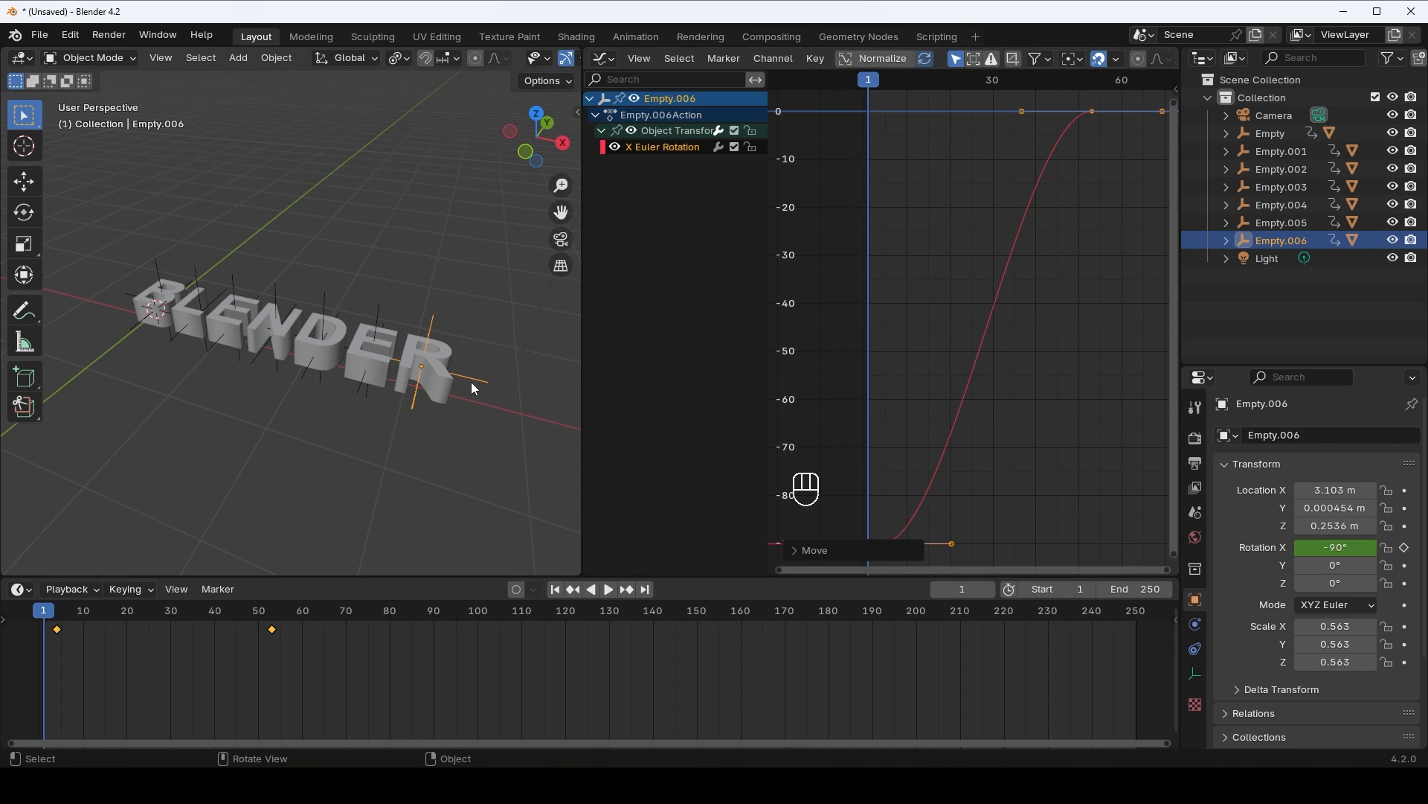
- Add Empty.005 to the selection and shift all keyframes of Empty.005 and Empty.006 forward by 3 frames
{"action": "left_click", "coordinate": [373, 309], "text": "shift"}
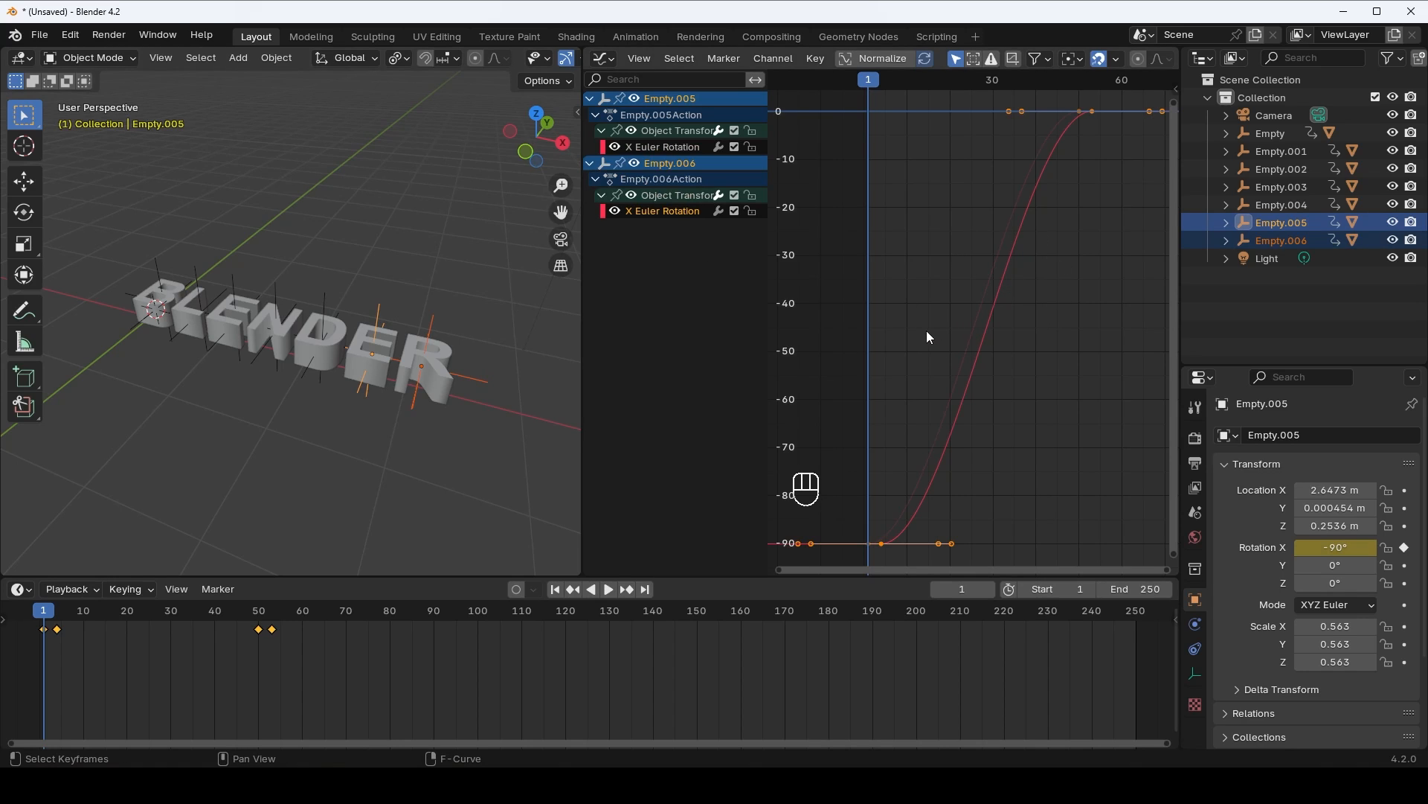
{"action": "key", "text": "a"}
{"action": "type", "text": "g"}
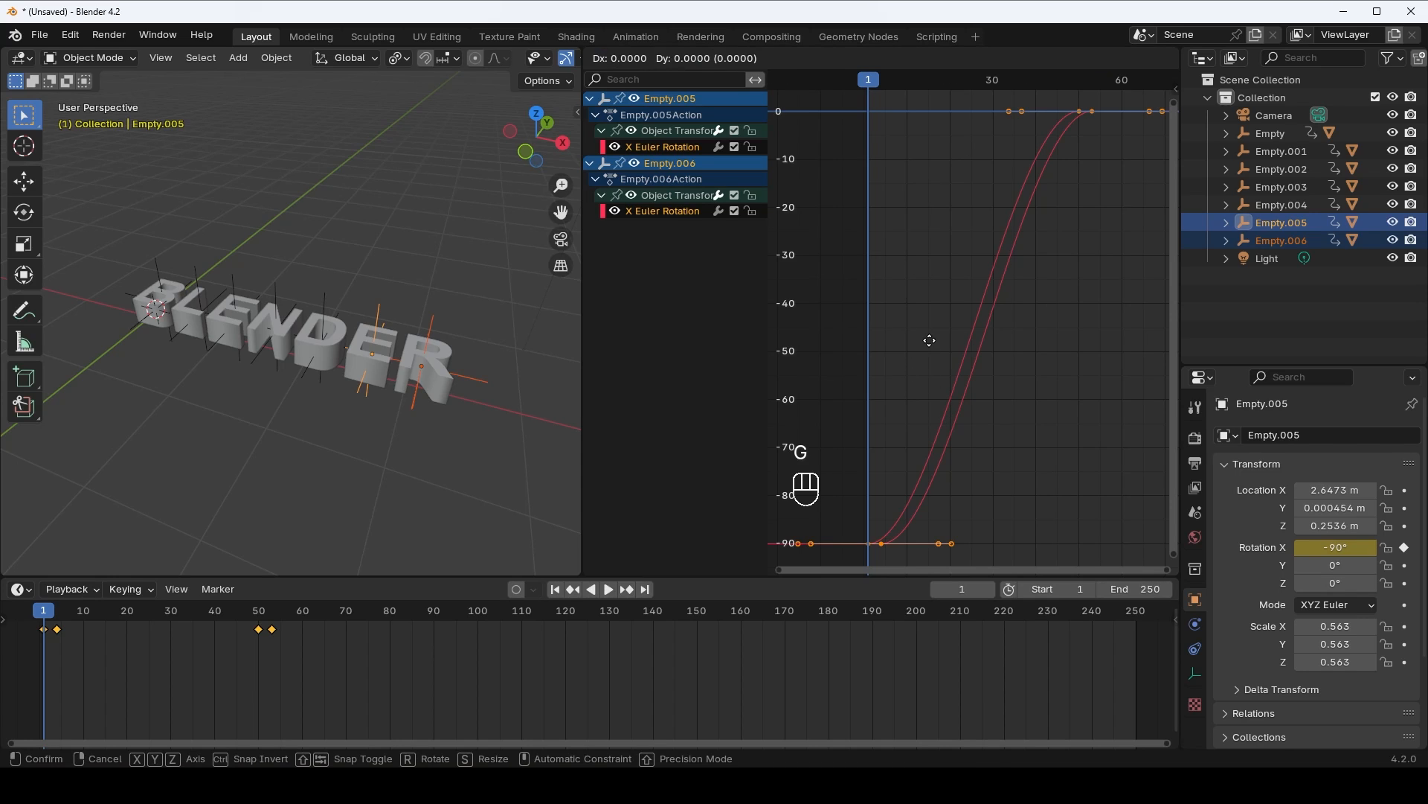
{"action": "type", "text": "3"}
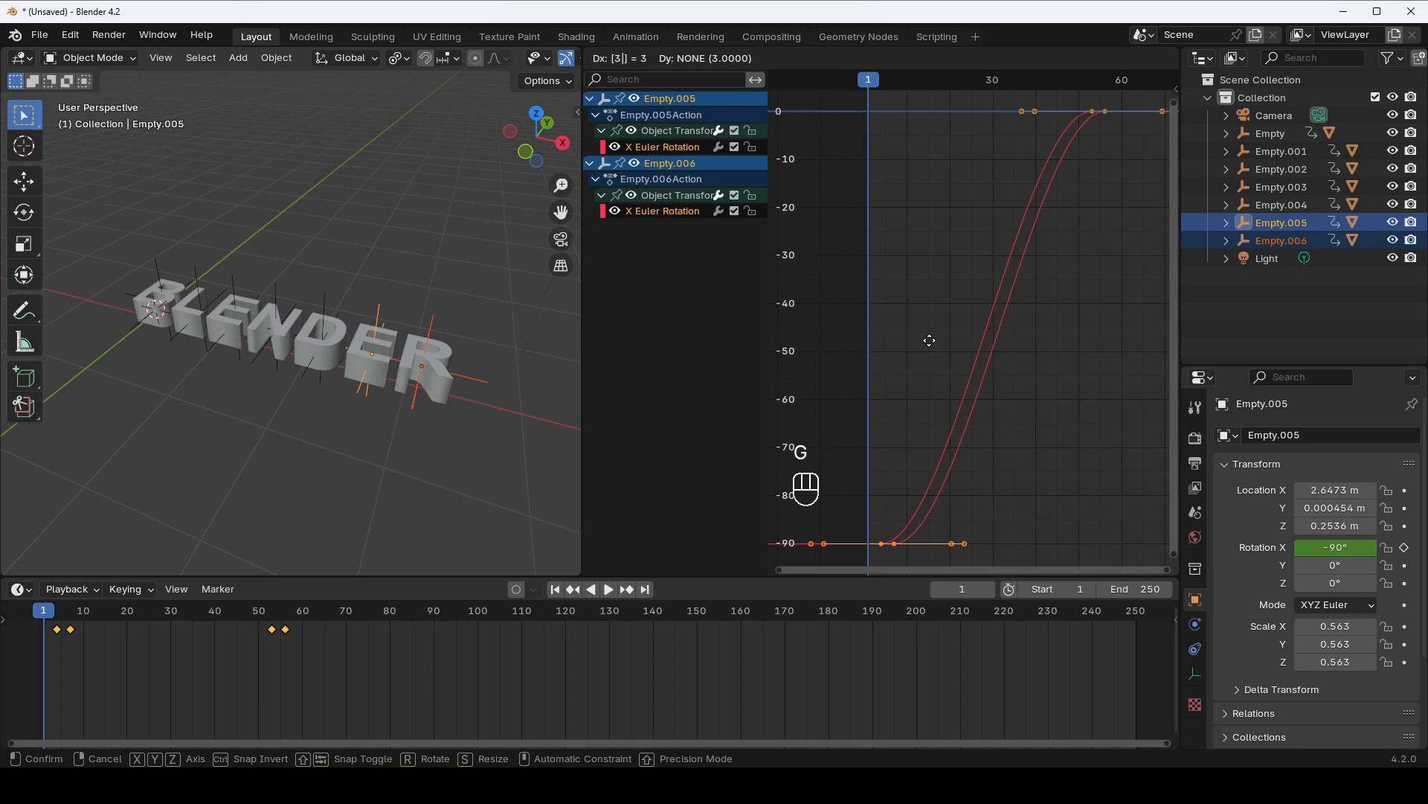
{"action": "key", "text": "Return"}
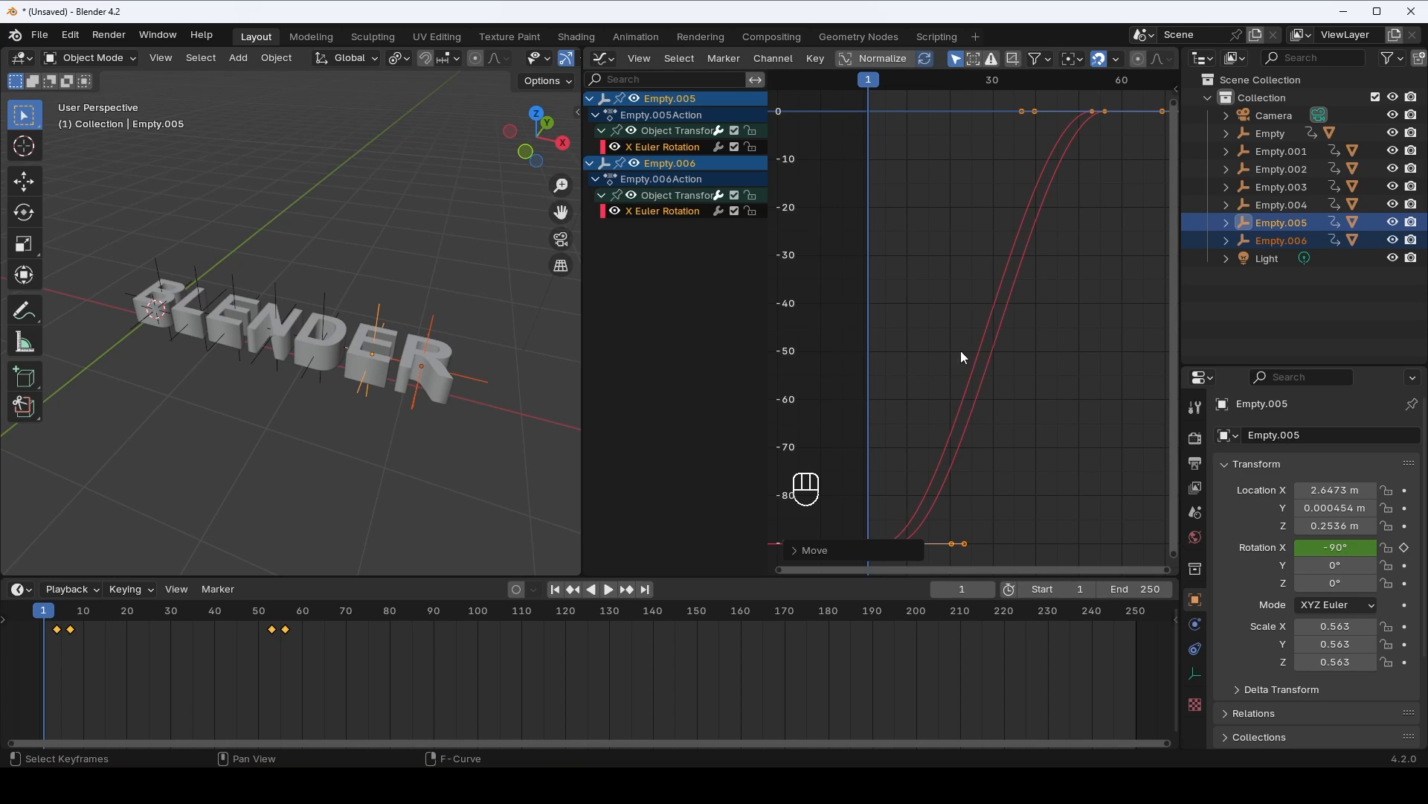
- Add Empty.004 to the selection and shift all keyframes of Empty.004 through Empty.006 forward by 3 frames
{"action": "left_click", "coordinate": [328, 306], "text": "shift"}
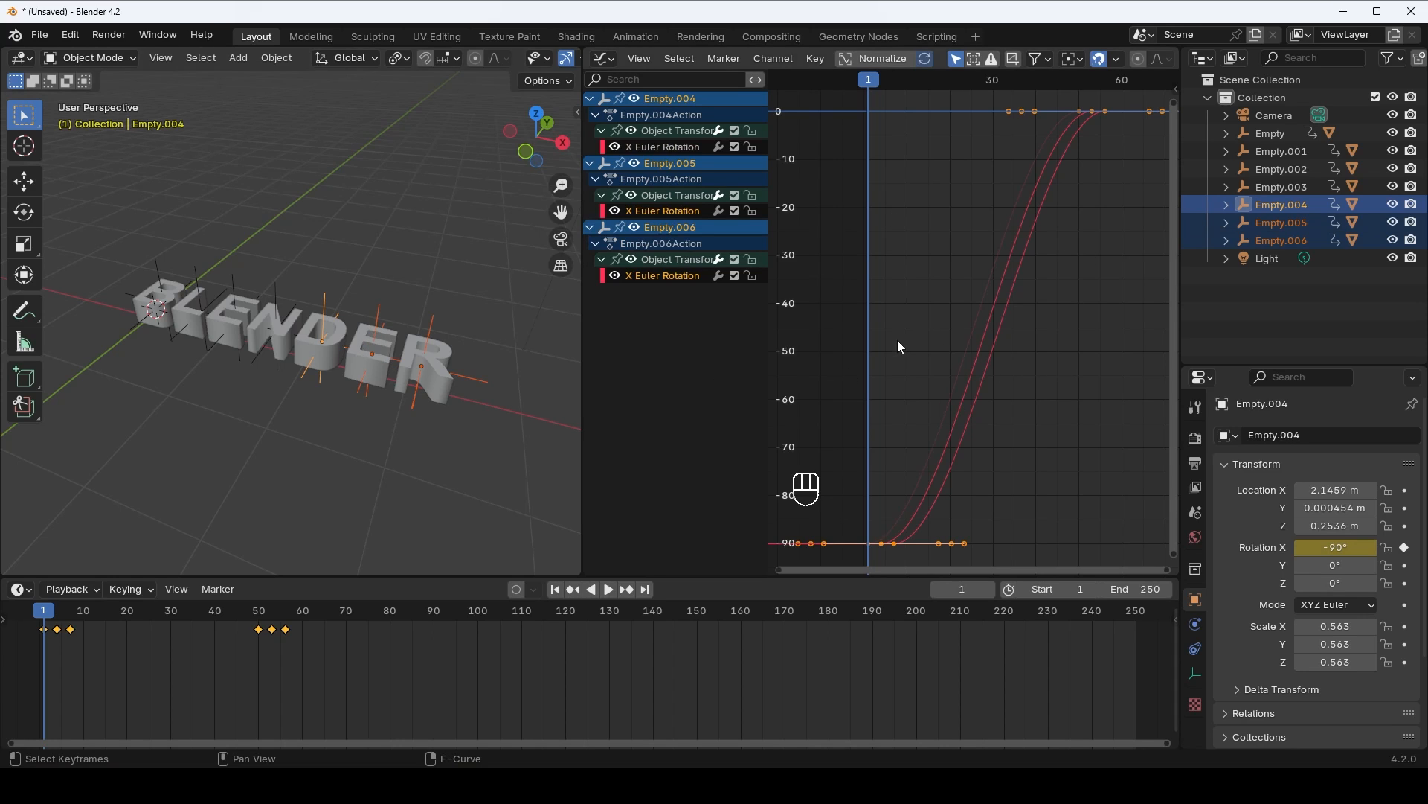
{"action": "key", "text": "a"}
{"action": "key", "text": "g"}
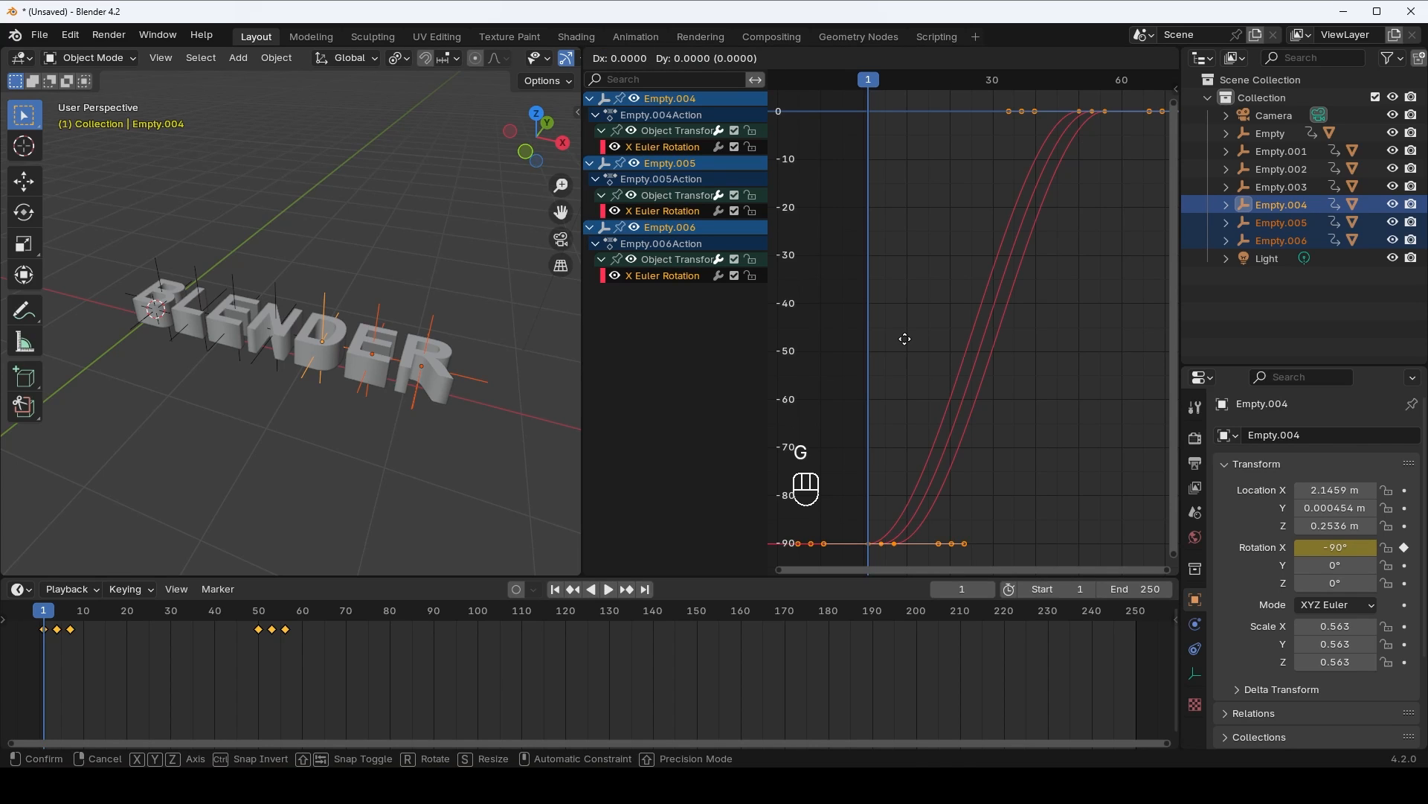
{"action": "key", "text": "3"}
{"action": "left_click", "coordinate": [904, 338]}
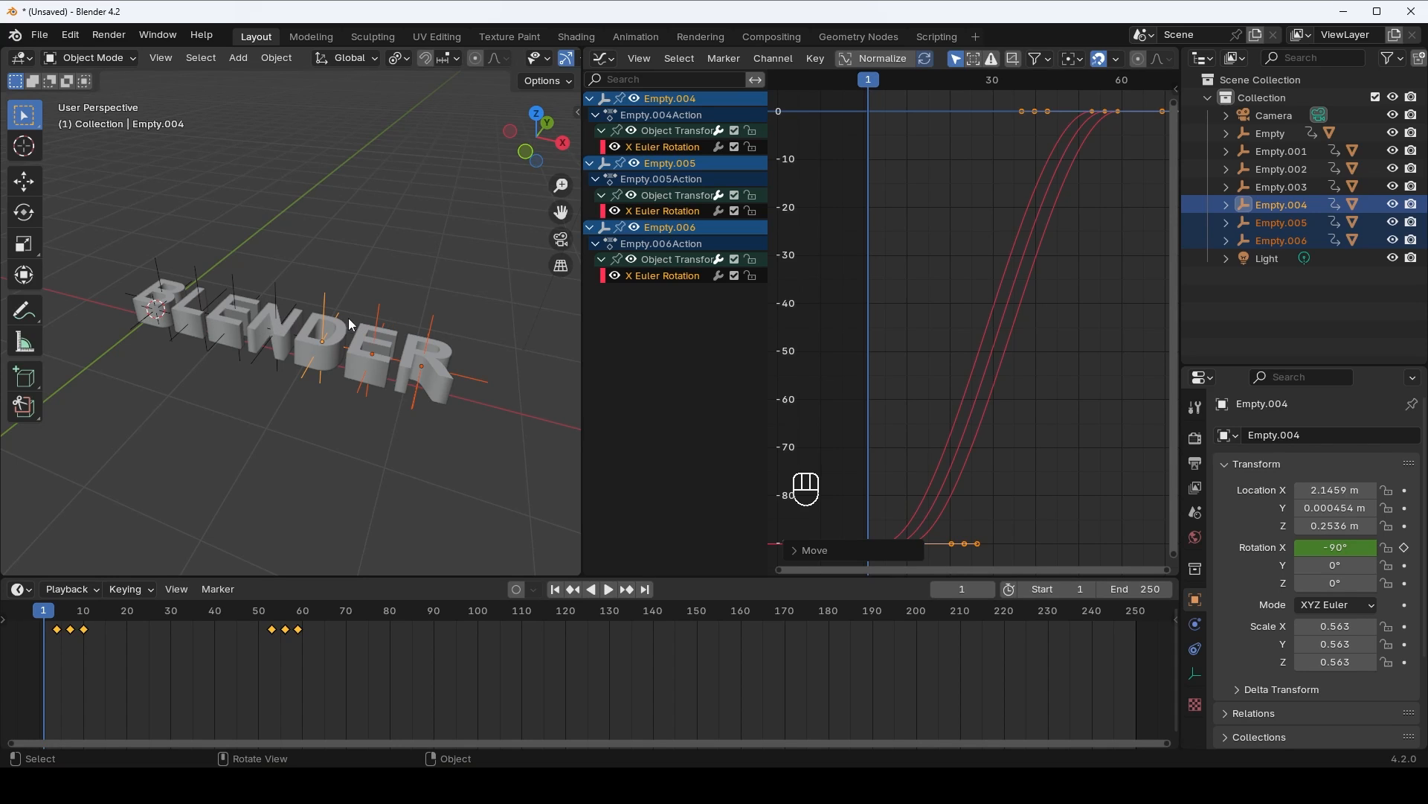
- Add Empty.003 to the selection and shift all keyframes of Empty.003 through Empty.006 forward by 3 frames
{"action": "left_click", "coordinate": [282, 296], "text": "shift"}
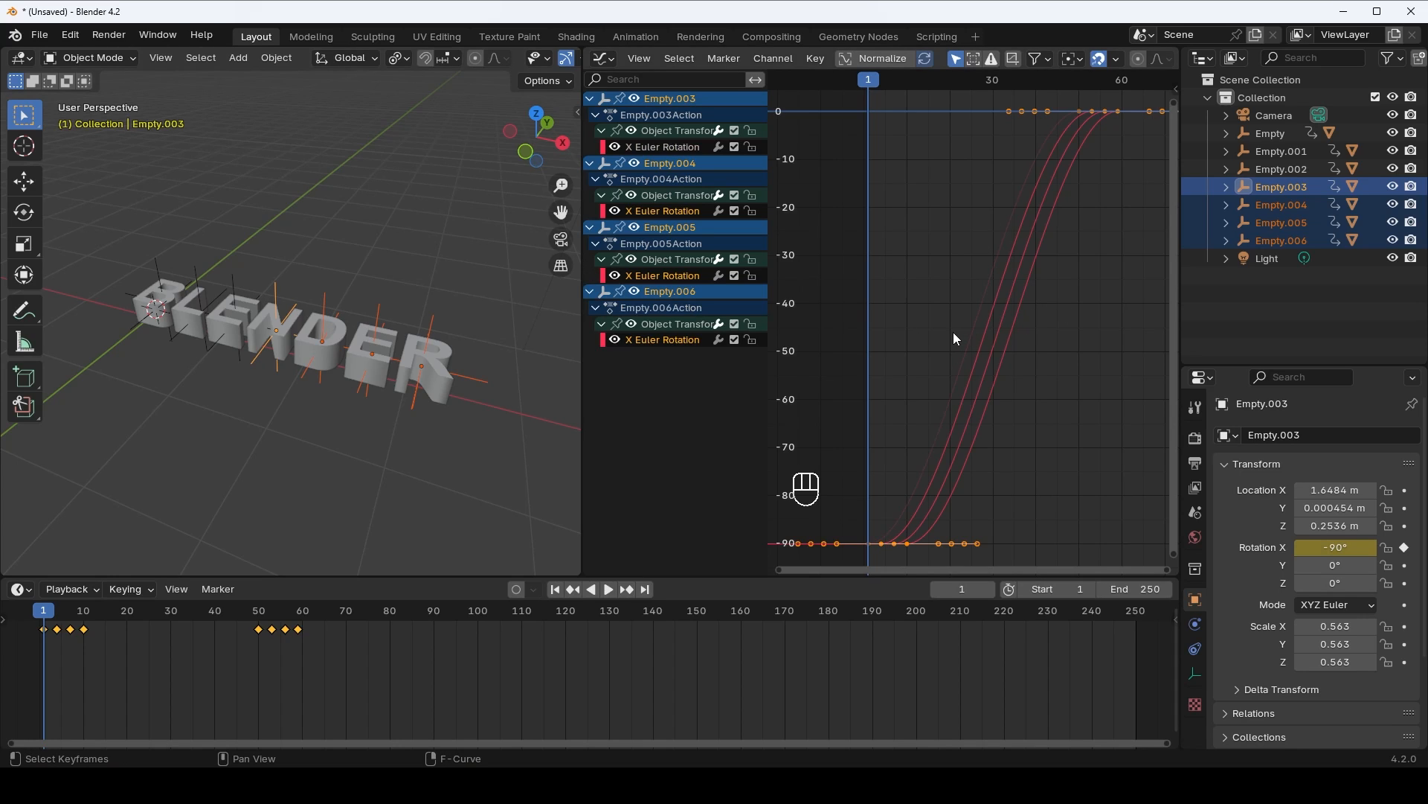
{"action": "key", "text": "a"}
{"action": "type", "text": "g"}
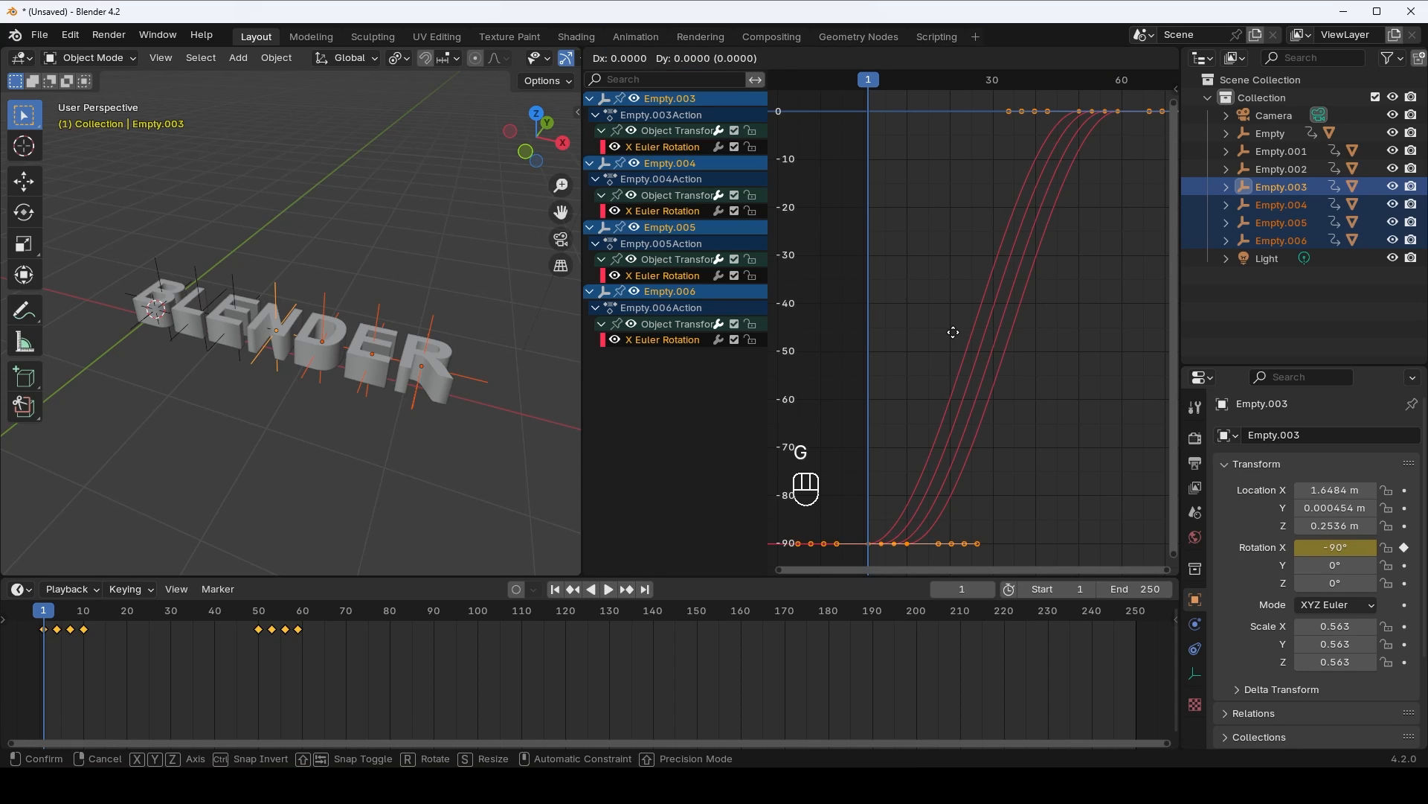
{"action": "type", "text": "3"}
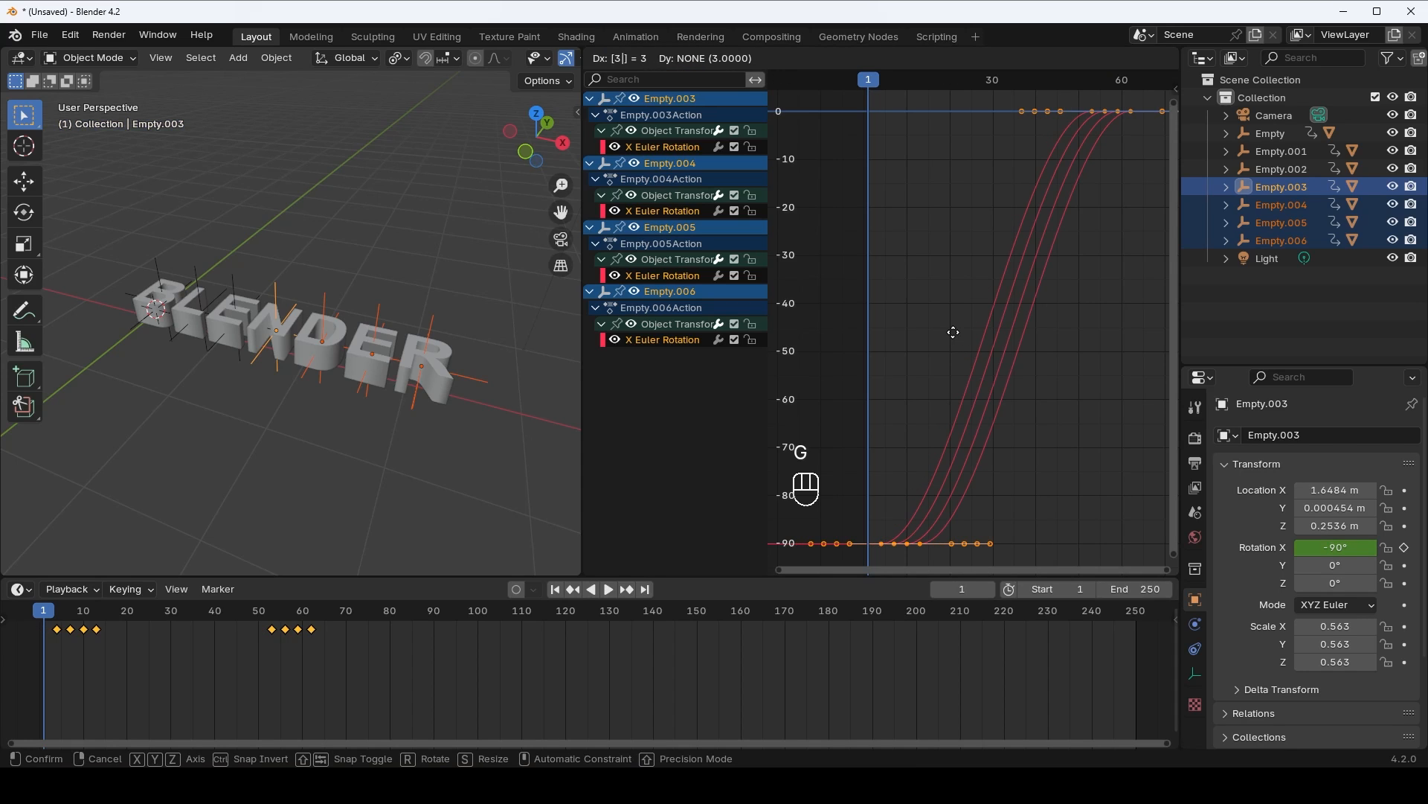
- Finish the current keyframe shift, add Empty.002 to the selection and move all selected empties' rotation keyframes forward by 3 frames
{"action": "left_click", "coordinate": [953, 332]}
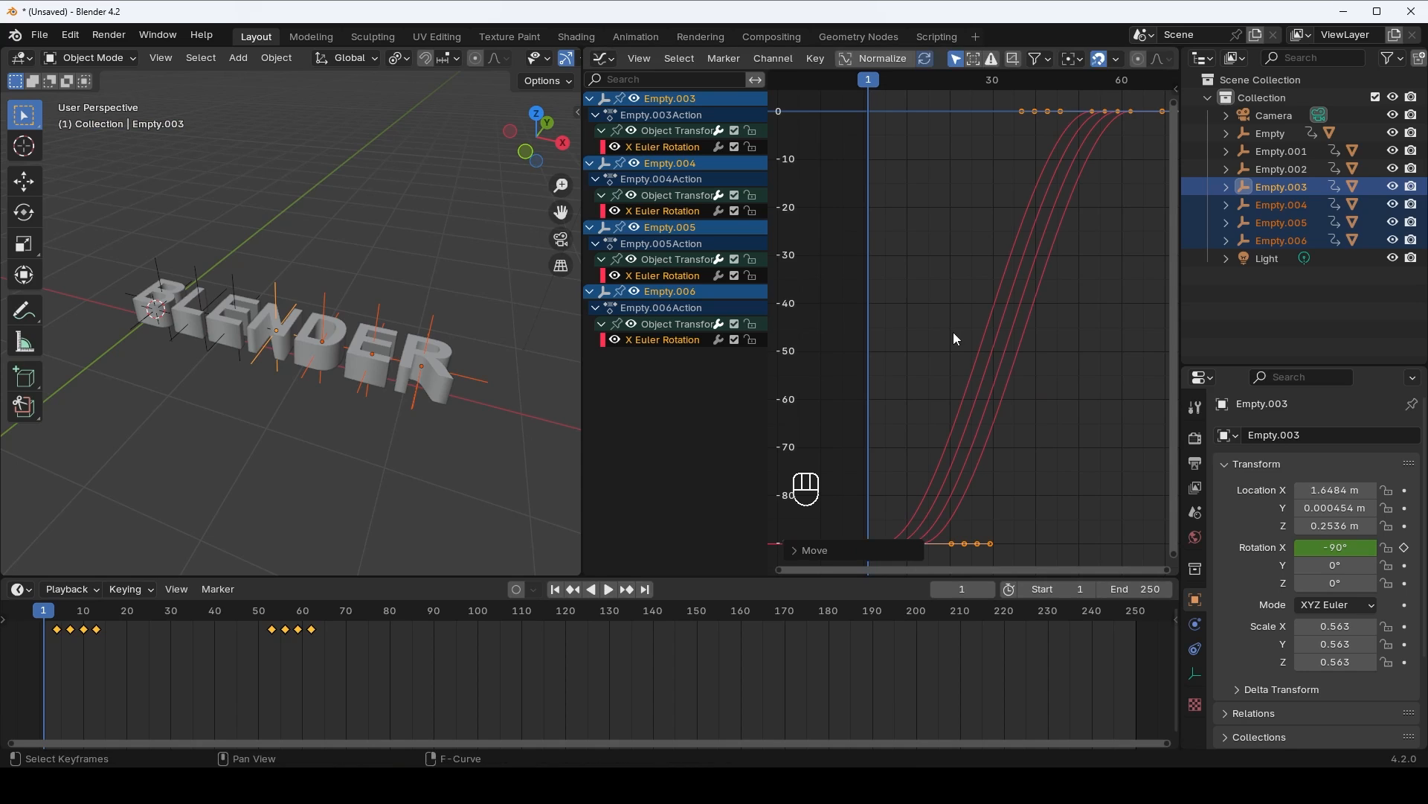
{"action": "left_click", "coordinate": [234, 283], "text": "shift"}
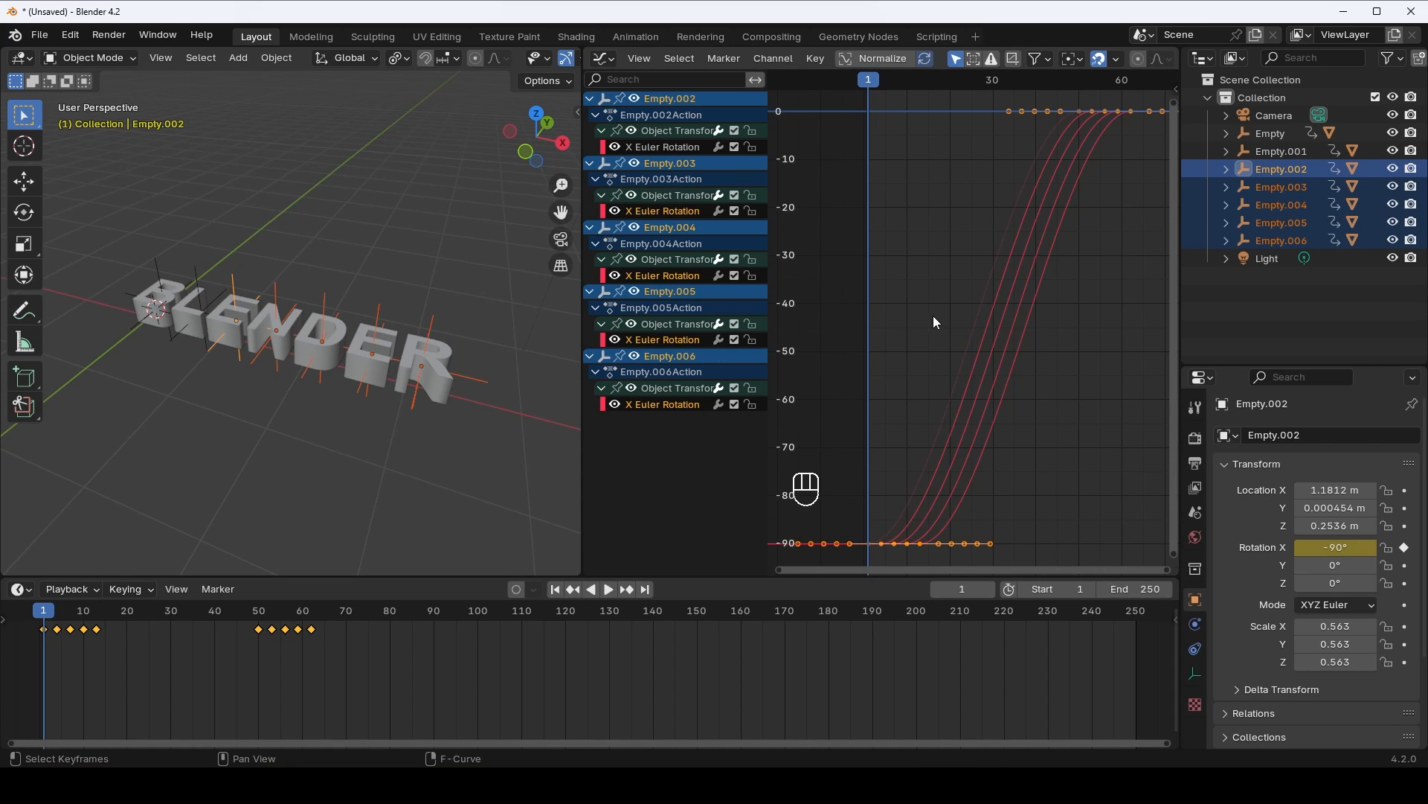
{"action": "key", "text": "a"}
{"action": "type", "text": "g"}
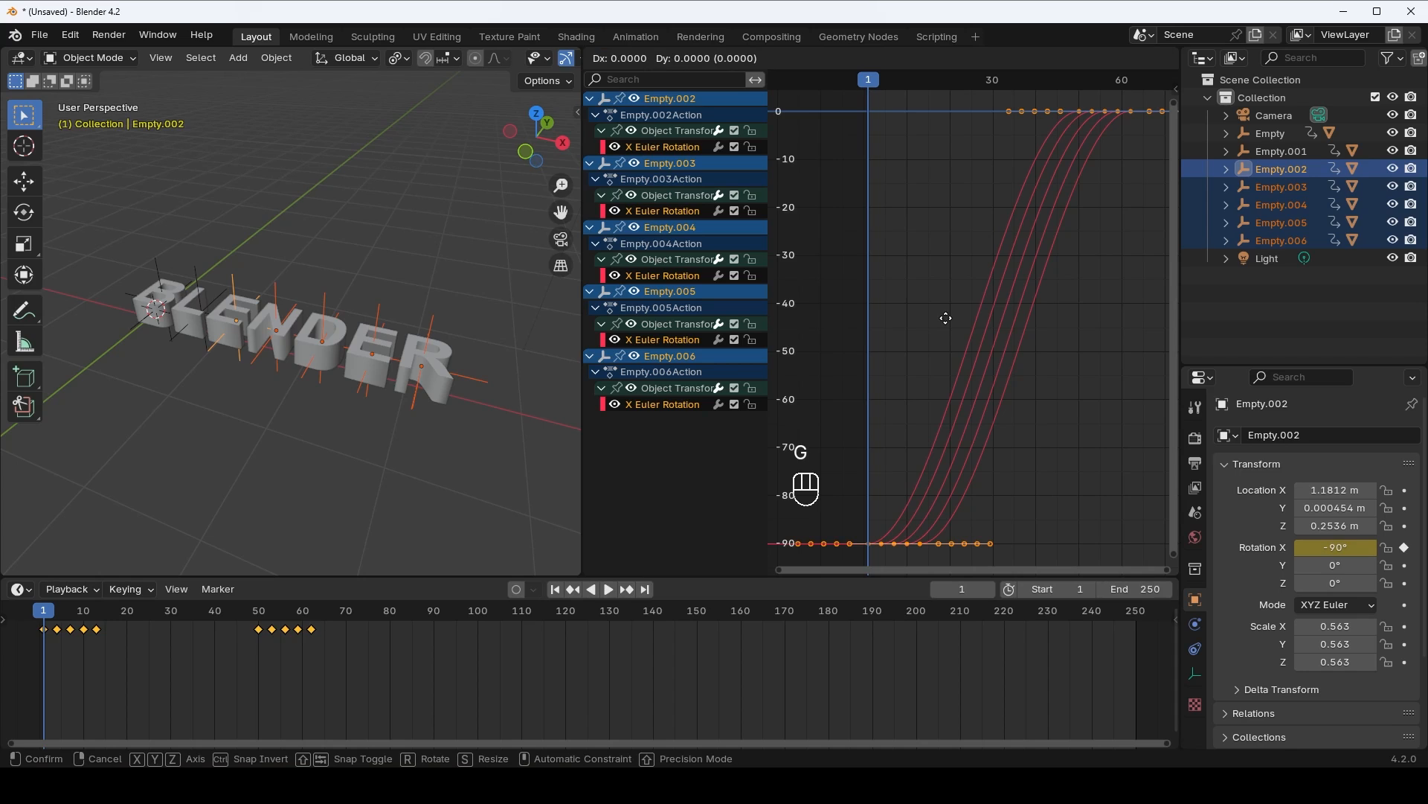
{"action": "type", "text": "3"}
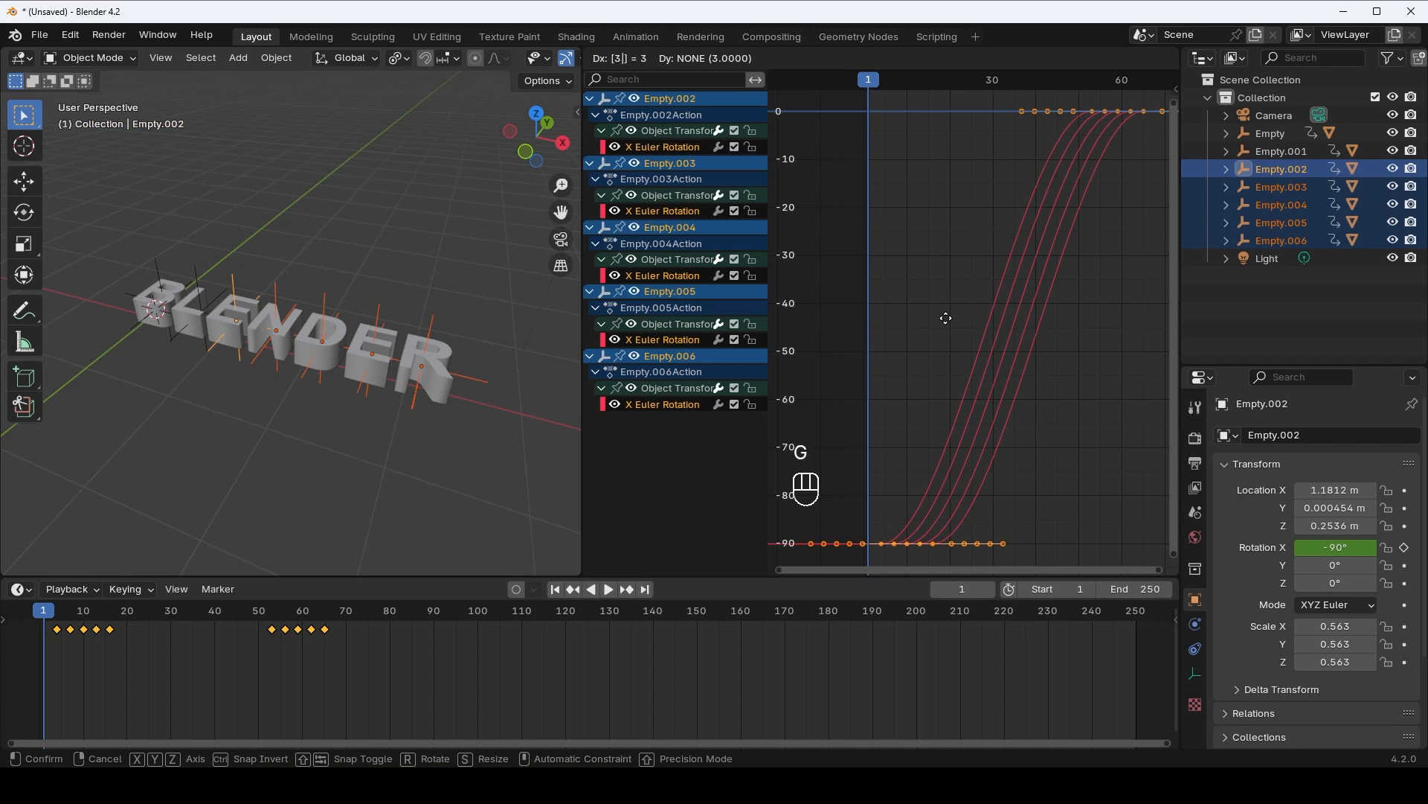
{"action": "key", "text": "Return"}
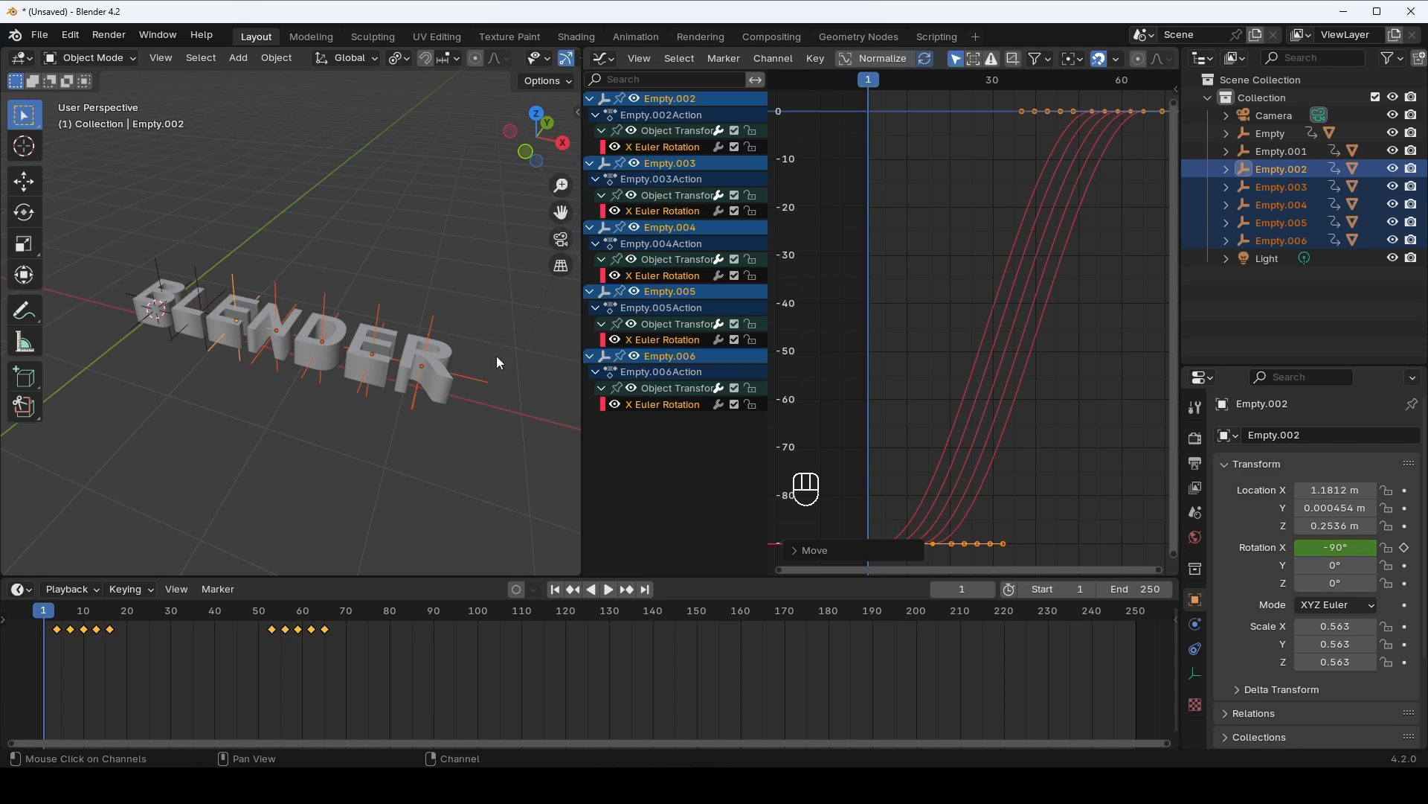
- Add Empty.001 to the selected empties and shift all their rotation keyframes forward by 3 frames
{"action": "left_click", "coordinate": [195, 271], "text": "shift"}
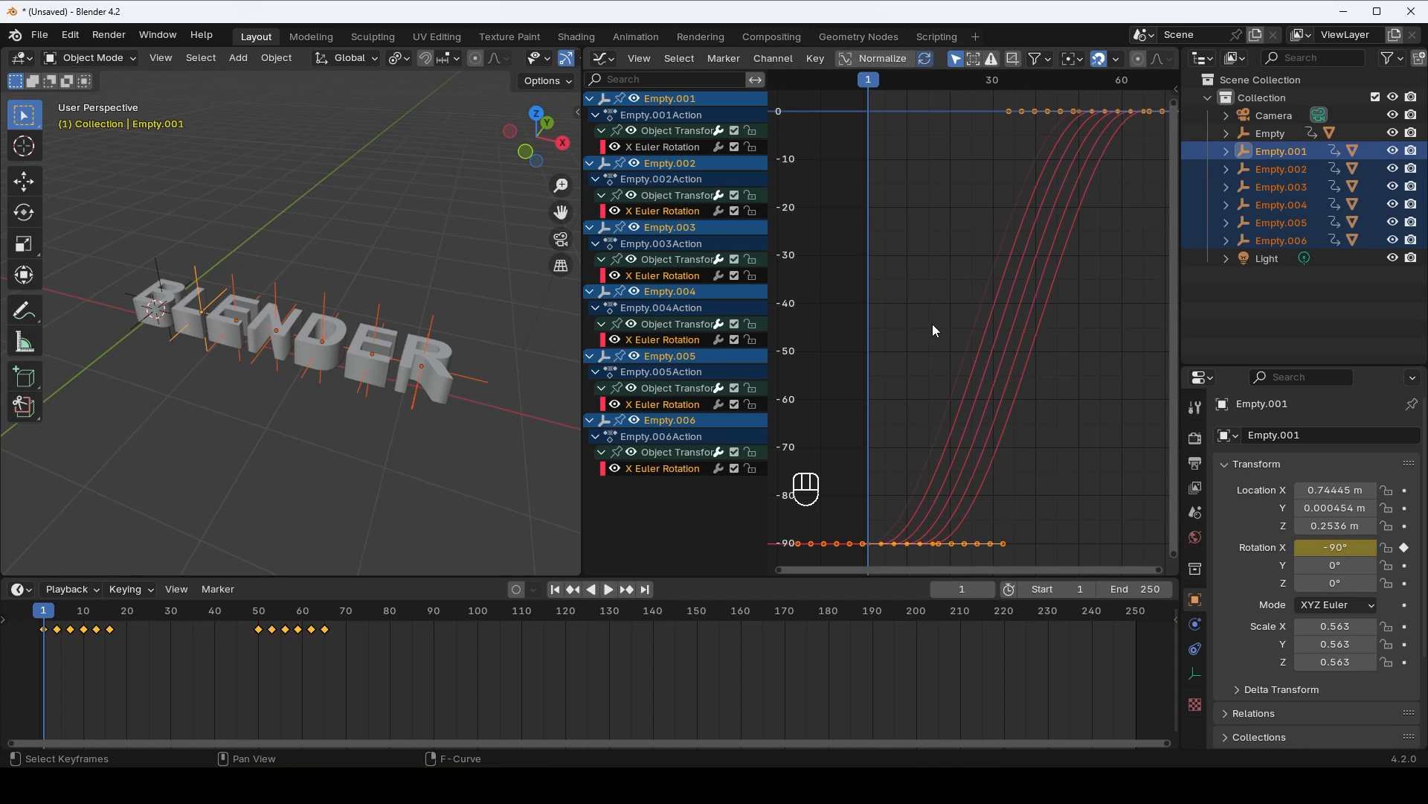
{"action": "key", "text": "a"}
{"action": "type", "text": "g"}
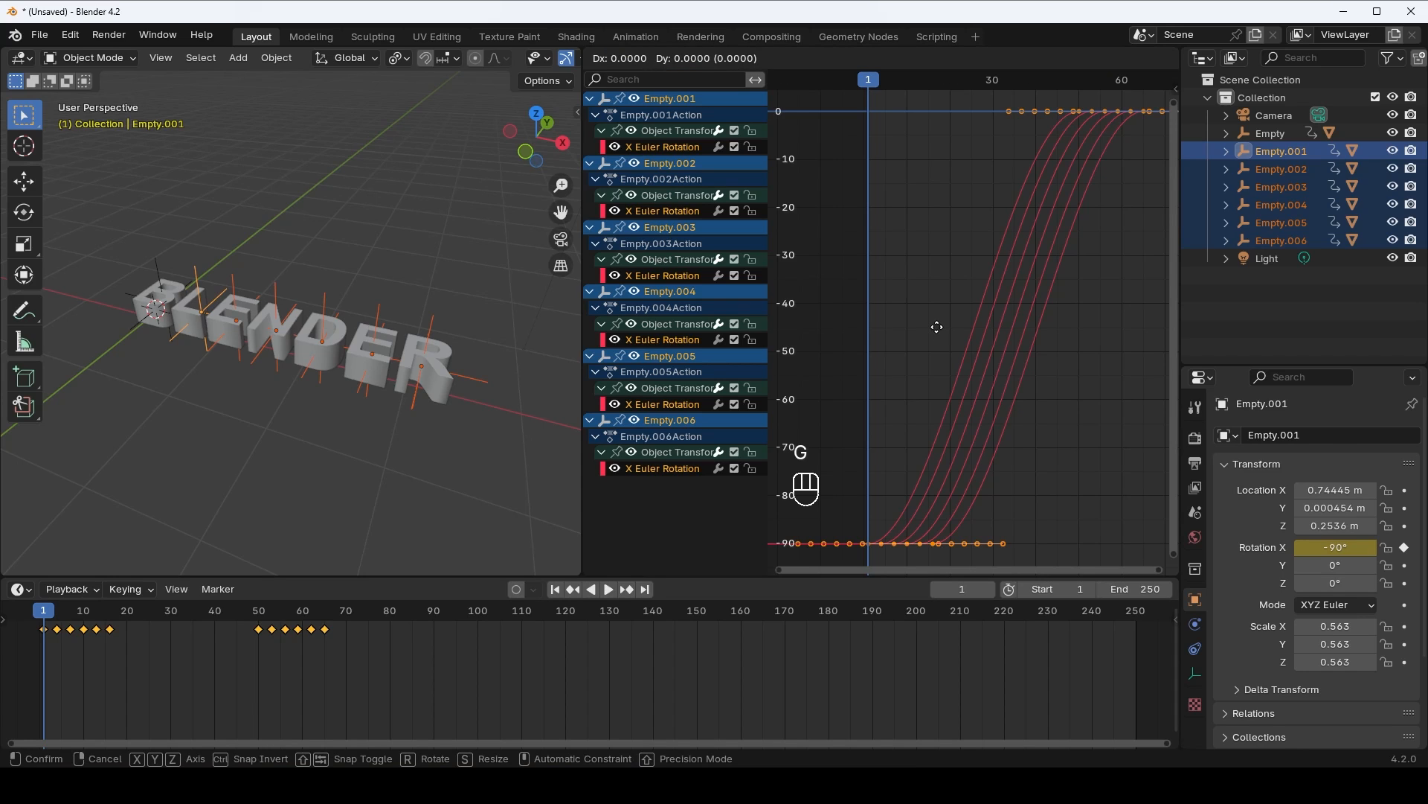
{"action": "type", "text": "3"}
{"action": "left_click", "coordinate": [936, 327]}
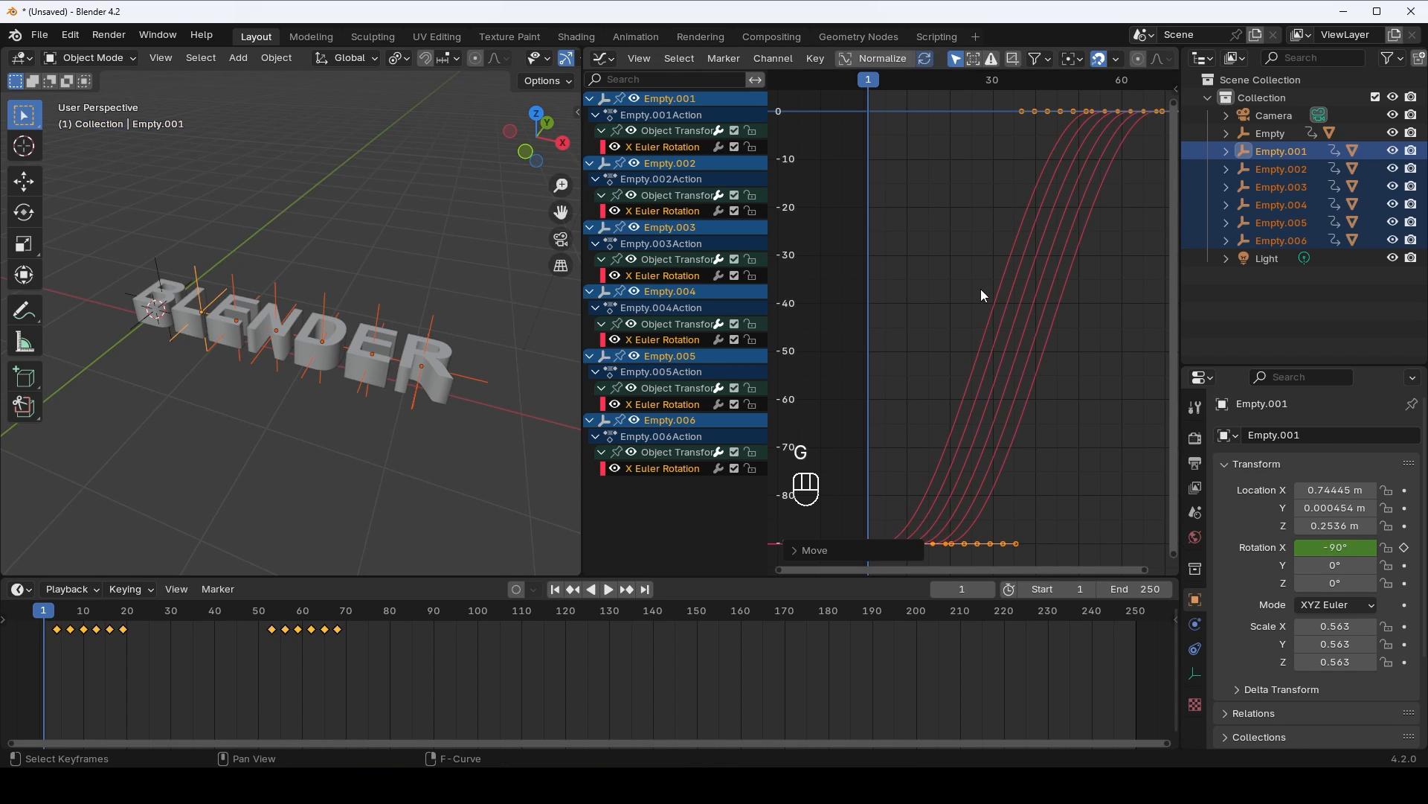
- Include the first letter's Empty in the selection and offset every rotation keyframe forward by 3 frames
{"action": "left_click", "coordinate": [157, 264], "text": "shift"}
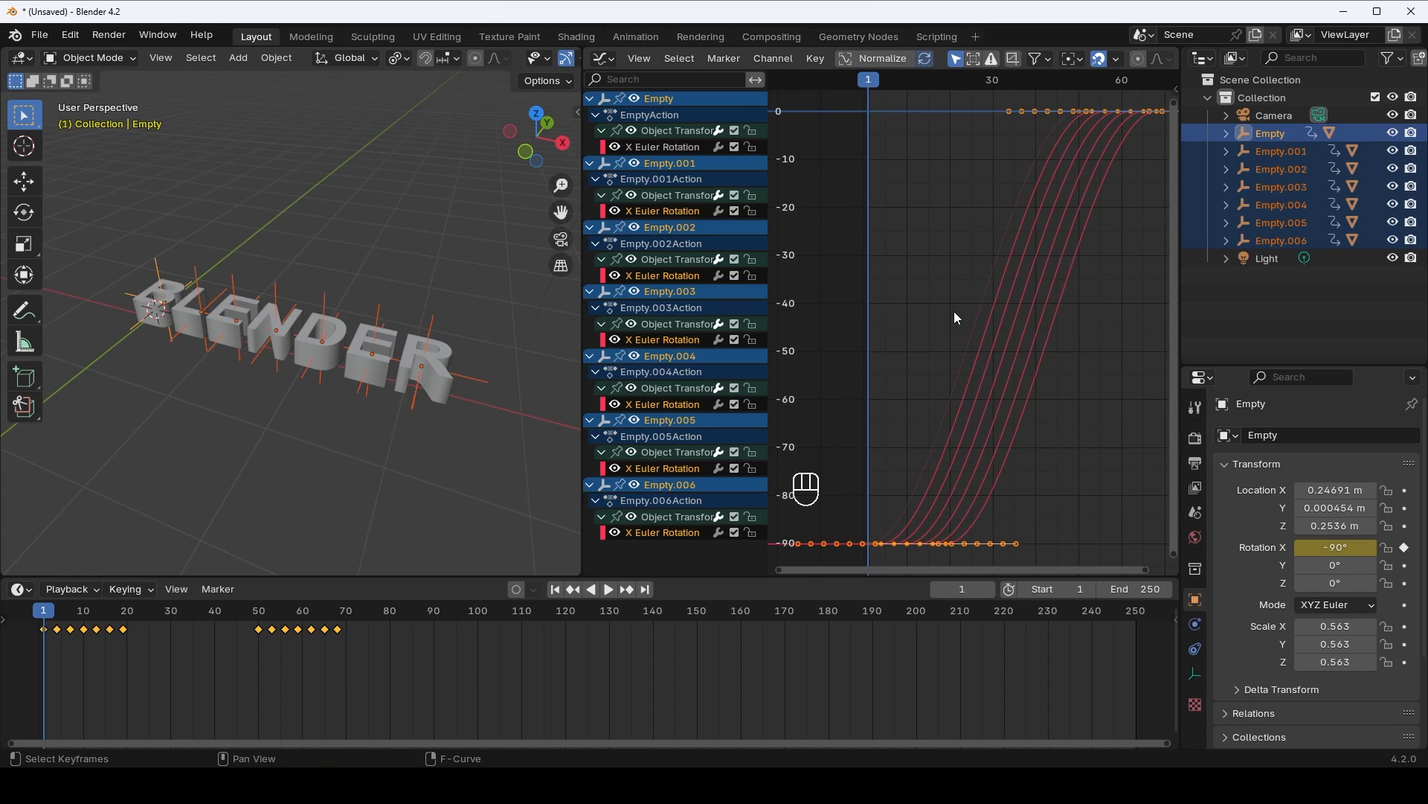
{"action": "key", "text": "a"}
{"action": "key", "text": "g"}
{"action": "key", "text": "3"}
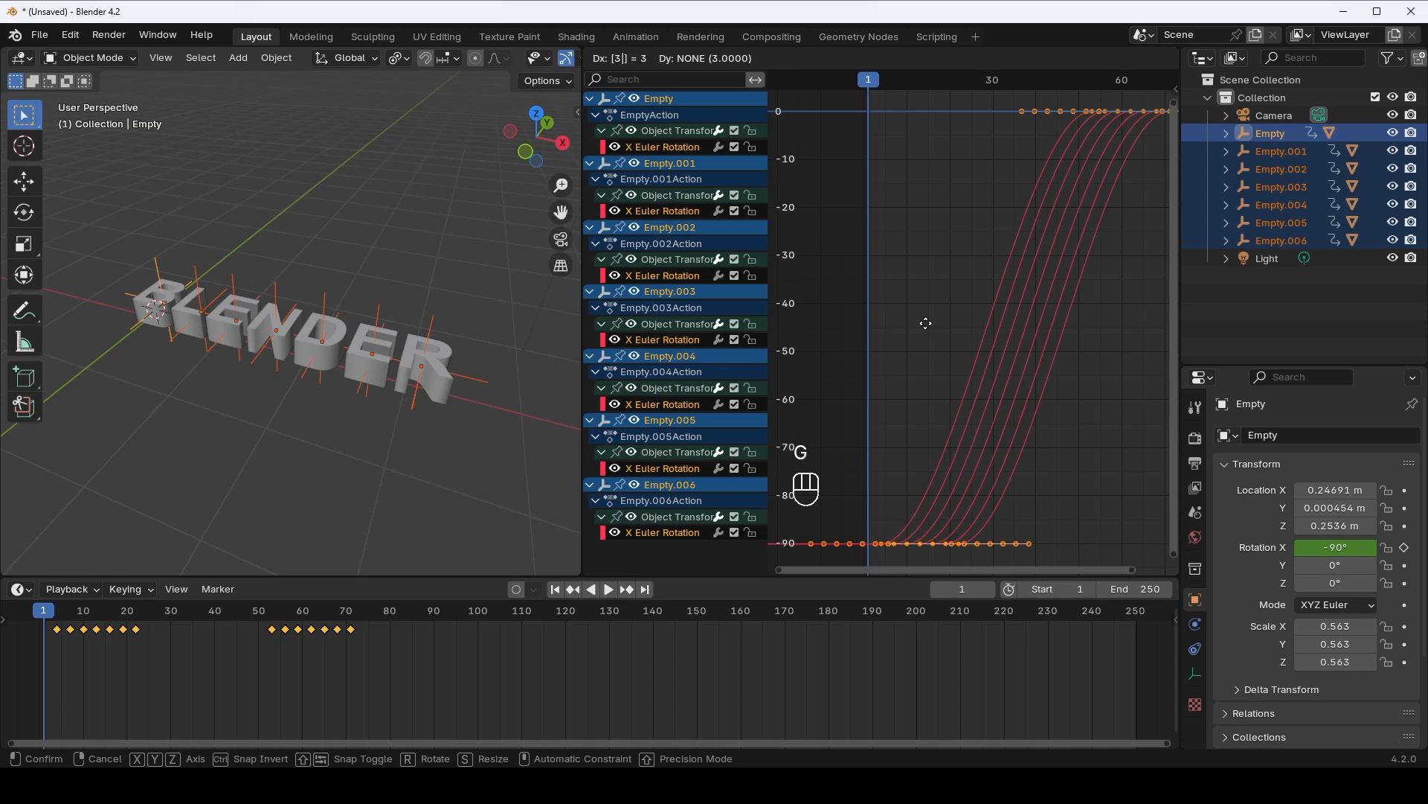
{"action": "left_click", "coordinate": [926, 323]}
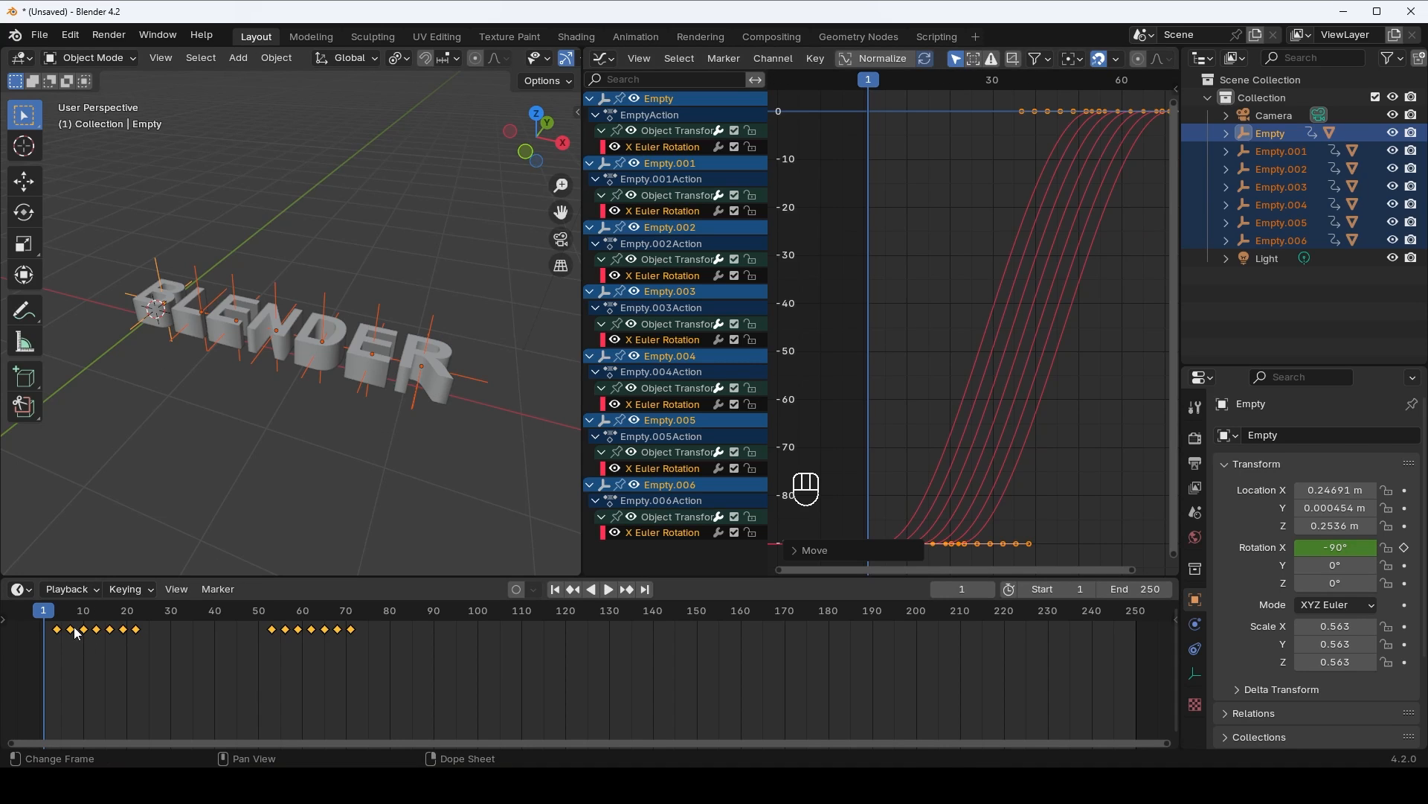
- Play the staggered letter rotation and scrub back through the timeline to check it
{"action": "left_click", "coordinate": [610, 592]}
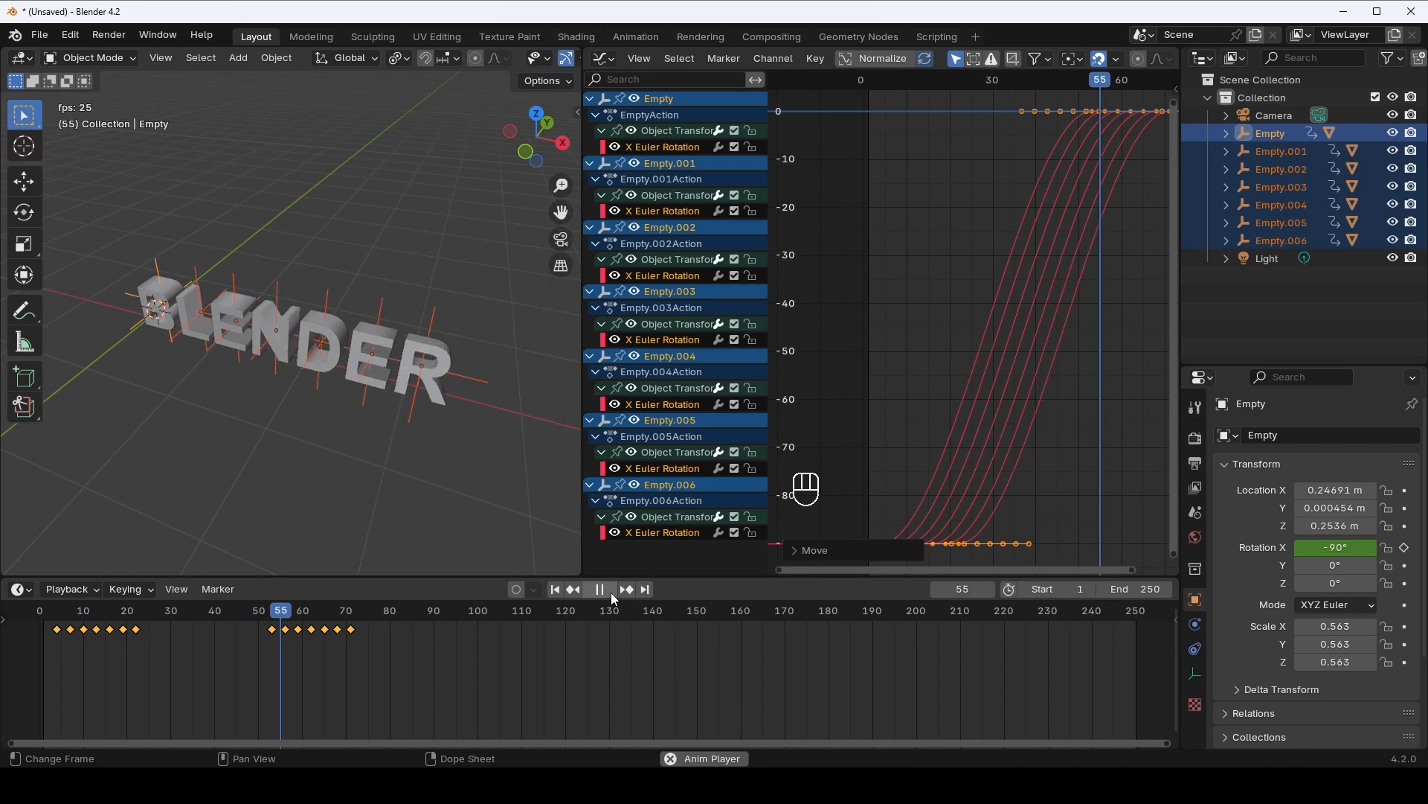
{"action": "key", "text": "space"}
{"action": "left_click_drag", "start_coordinate": [350, 612], "coordinate": [152, 627]}
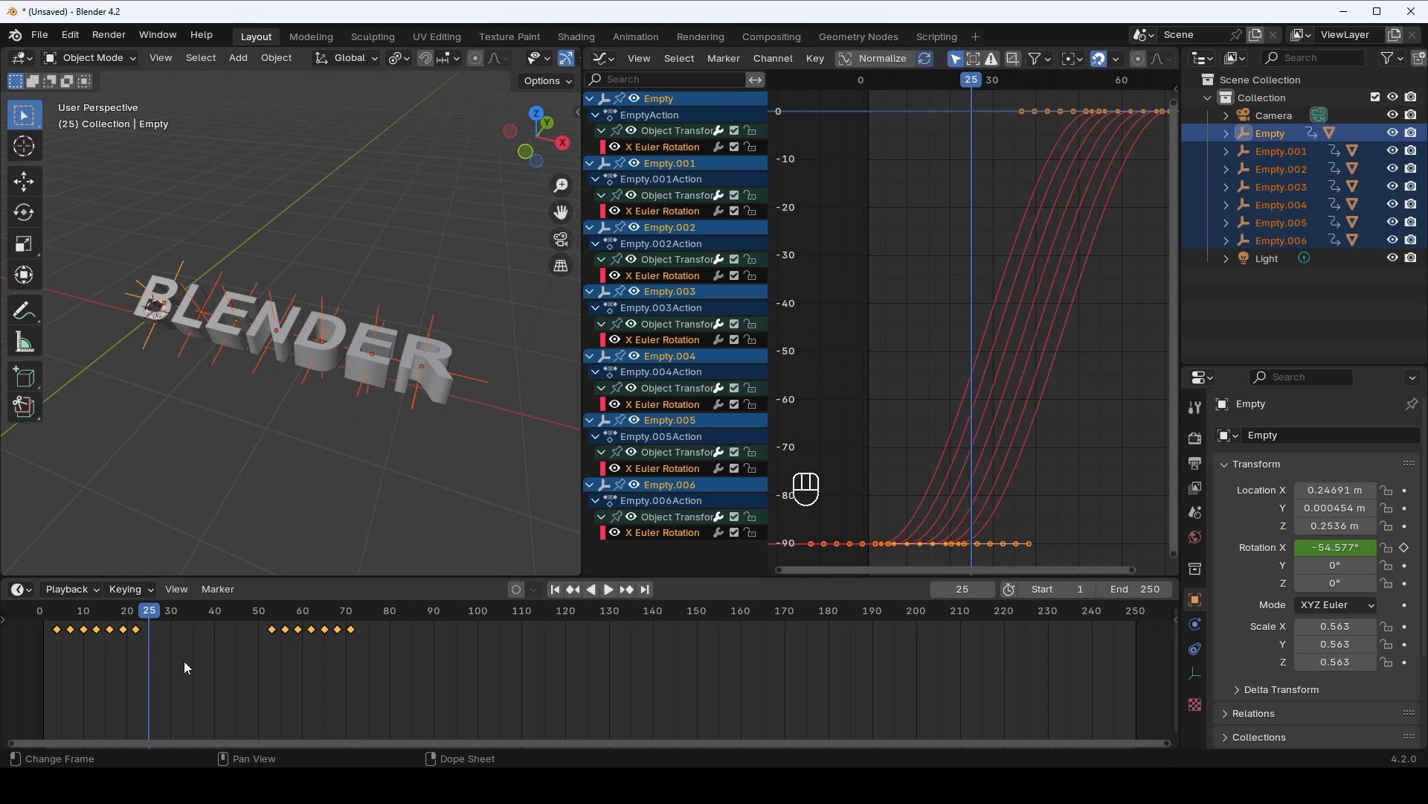
- Duplicate the first group of keyframes and place the copy so it starts at frame 100
{"action": "left_click_drag", "start_coordinate": [198, 674], "coordinate": [30, 614]}
{"action": "key", "text": "shift+d"}
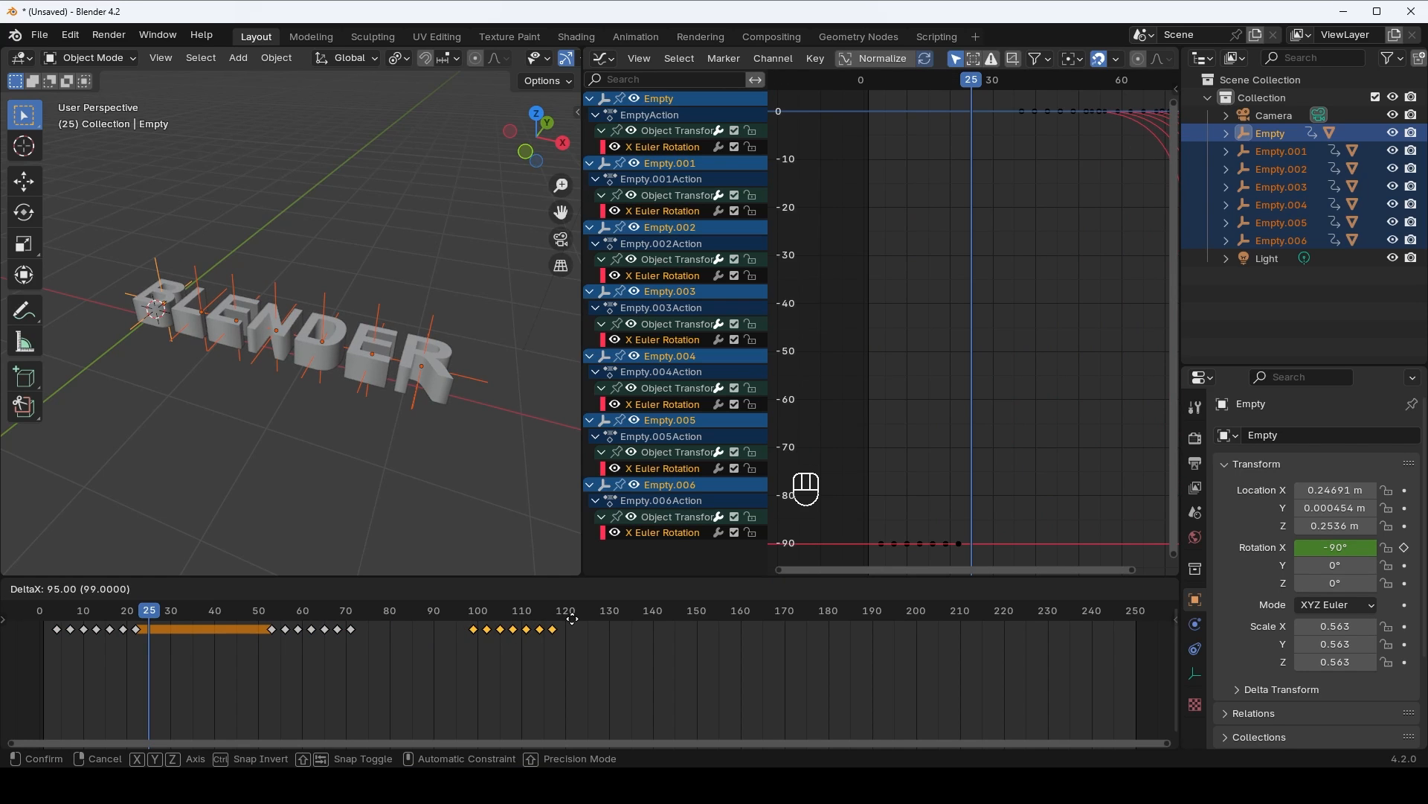
{"action": "left_click", "coordinate": [575, 619]}
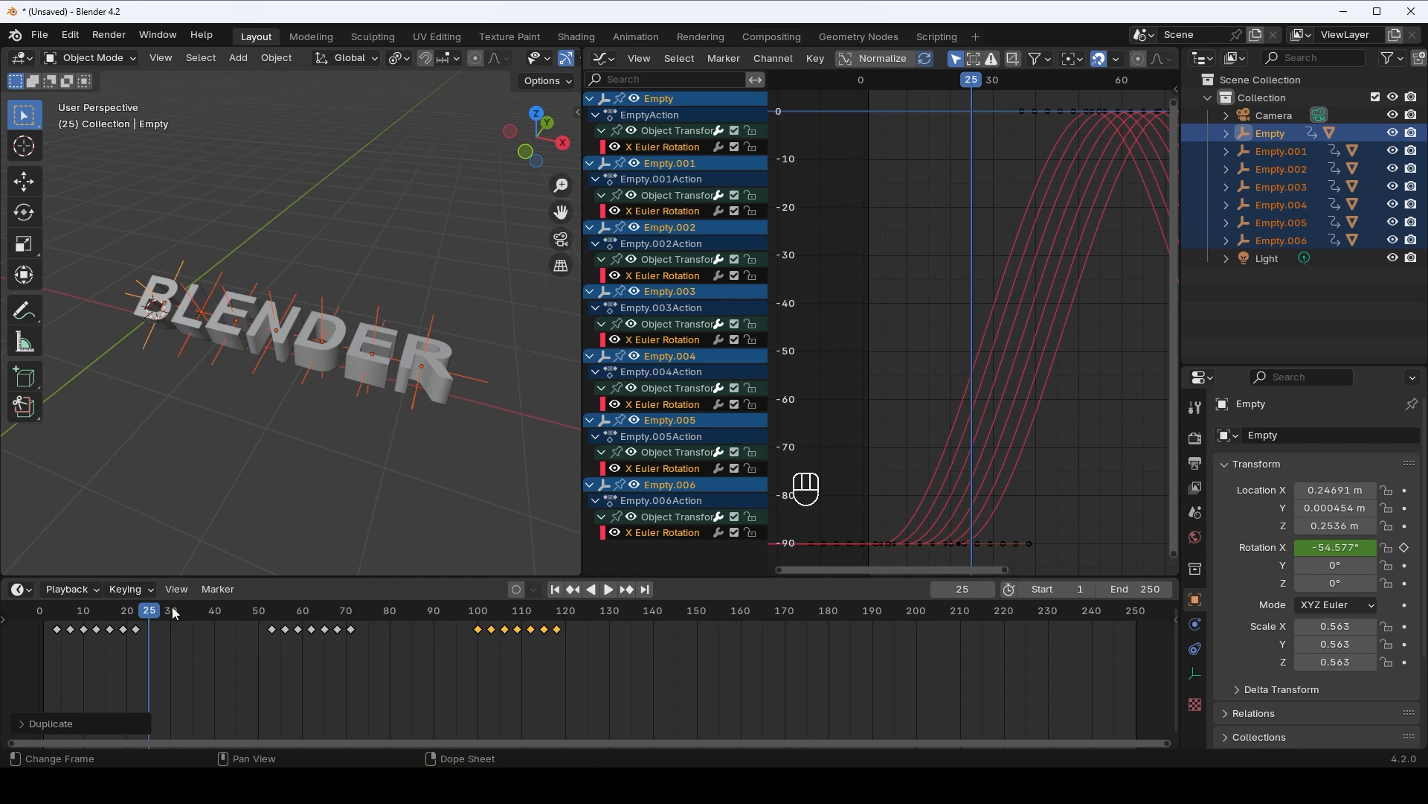
- Play the animation from frame 1 past the duplicated keyframes and scrub through it to review the rotation there and back
{"action": "left_click_drag", "start_coordinate": [153, 610], "coordinate": [45, 627]}
{"action": "key", "text": "space"}
{"action": "key", "text": "space"}
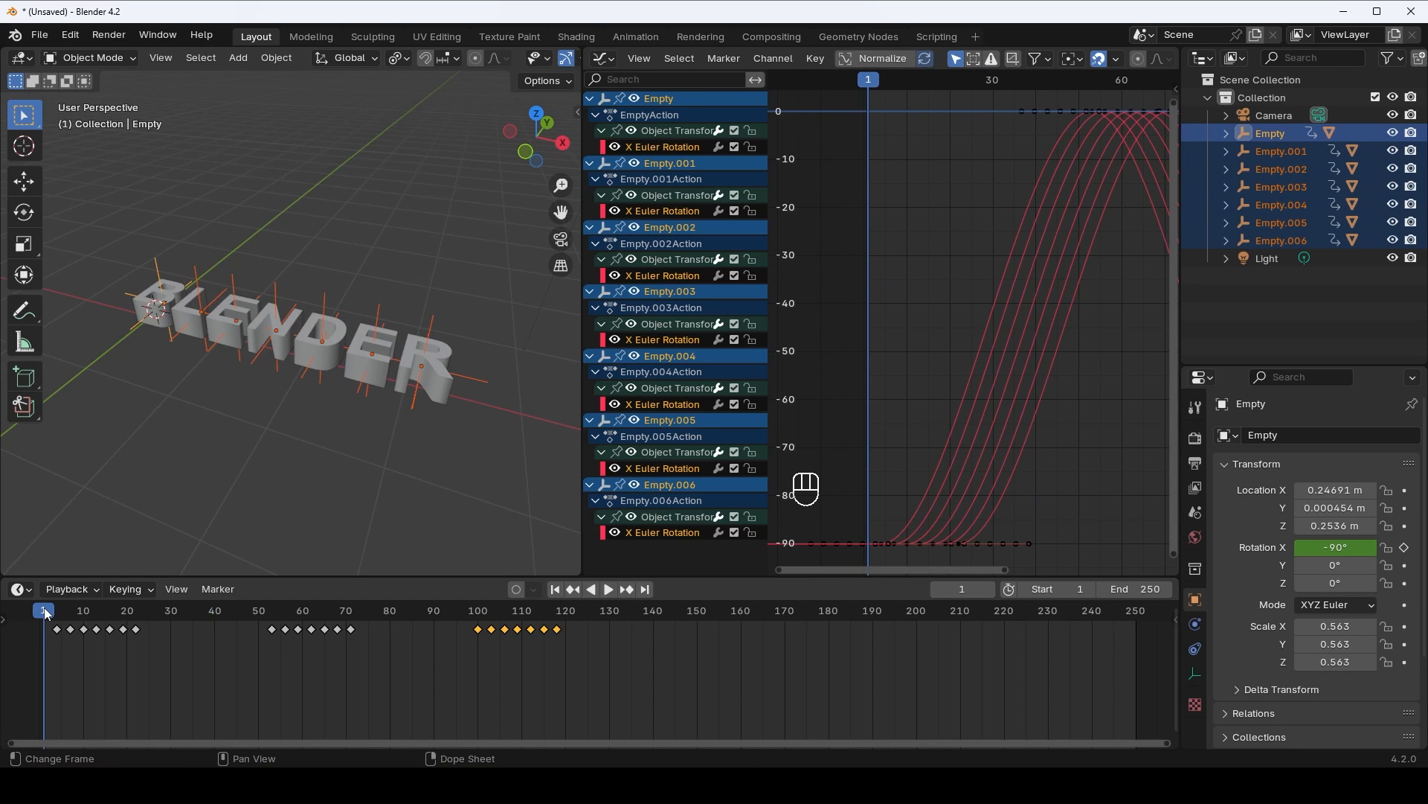
{"action": "key", "text": "space"}
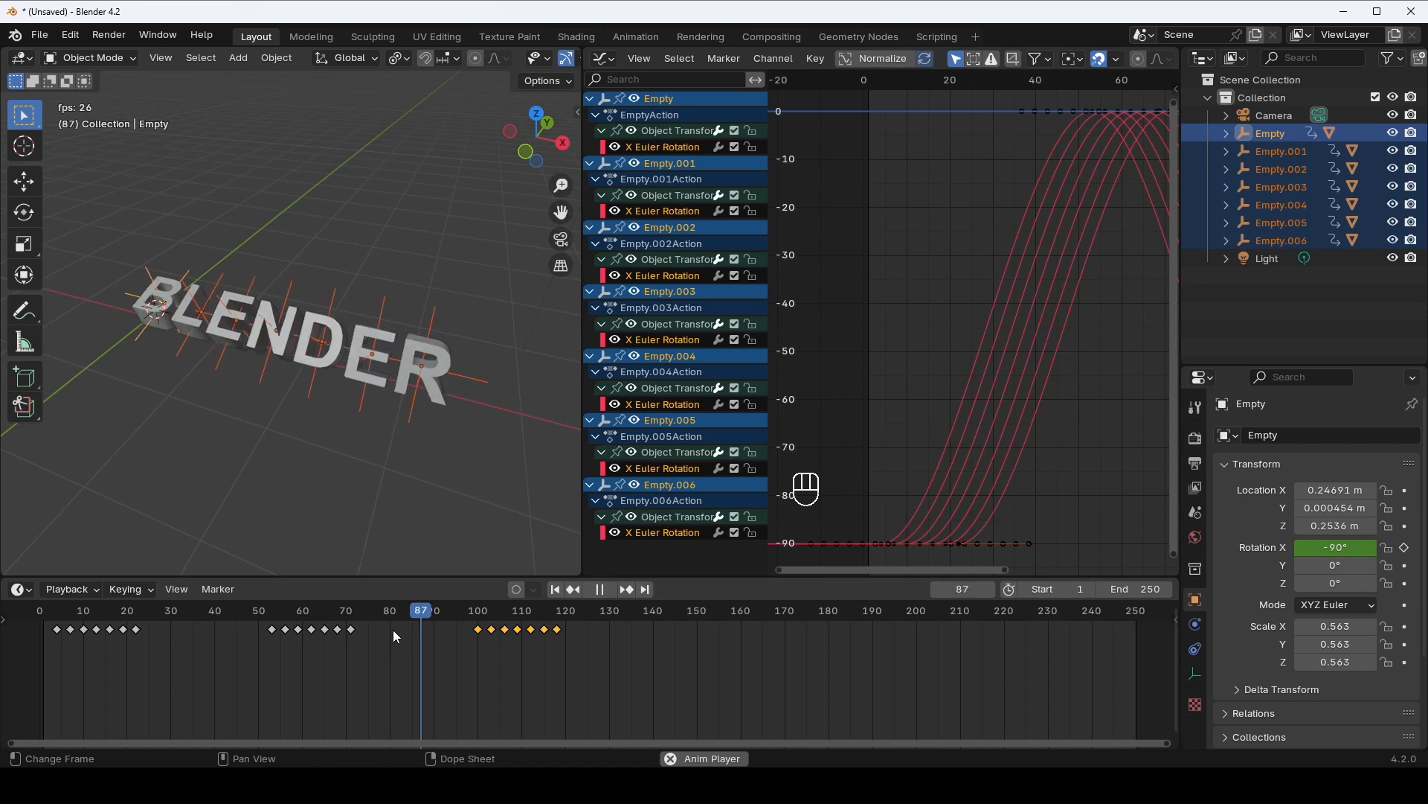
{"action": "key", "text": "space"}
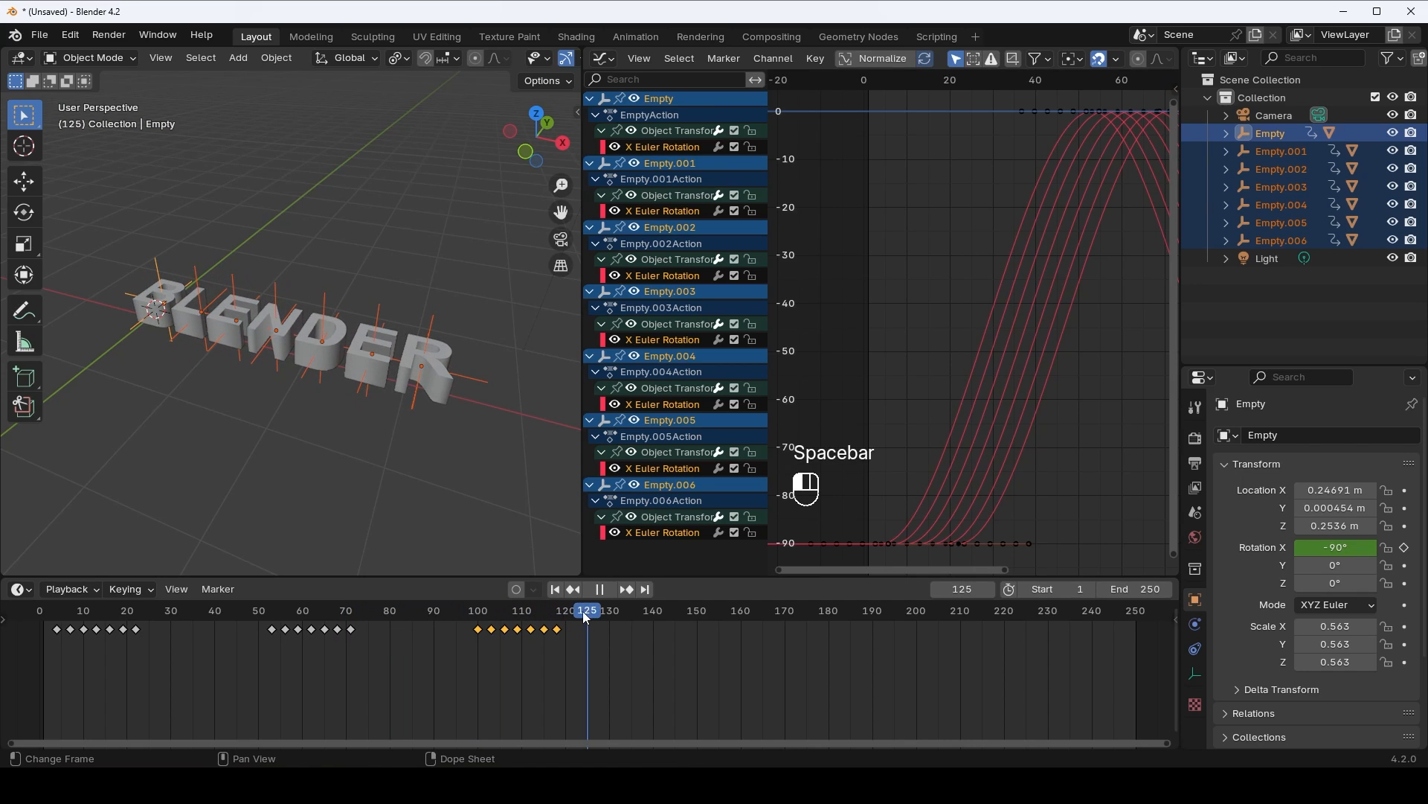
{"action": "left_click_drag", "start_coordinate": [586, 617], "coordinate": [64, 618]}
{"action": "key", "text": "space"}
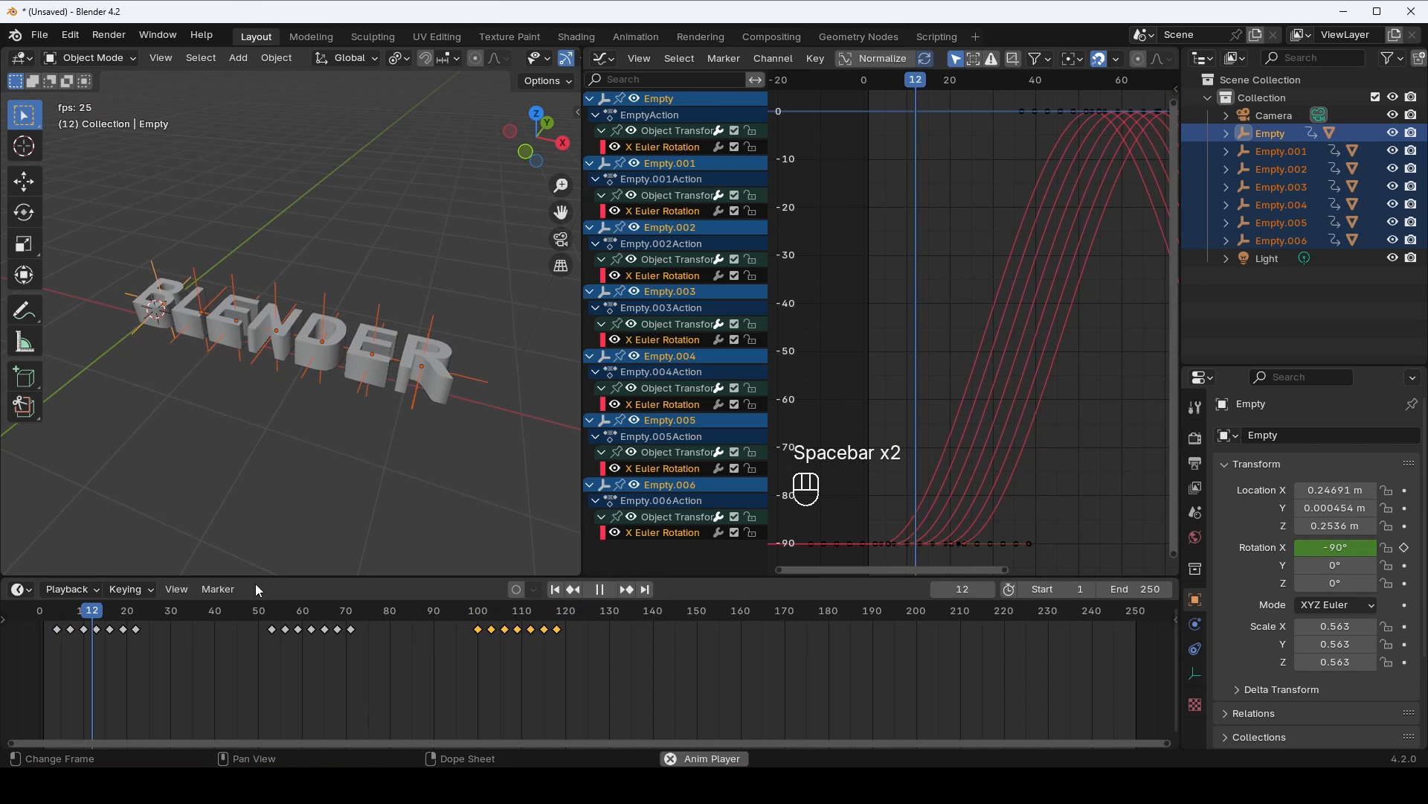
{"action": "key", "text": "space"}
{"action": "left_click_drag", "start_coordinate": [350, 614], "coordinate": [206, 628]}
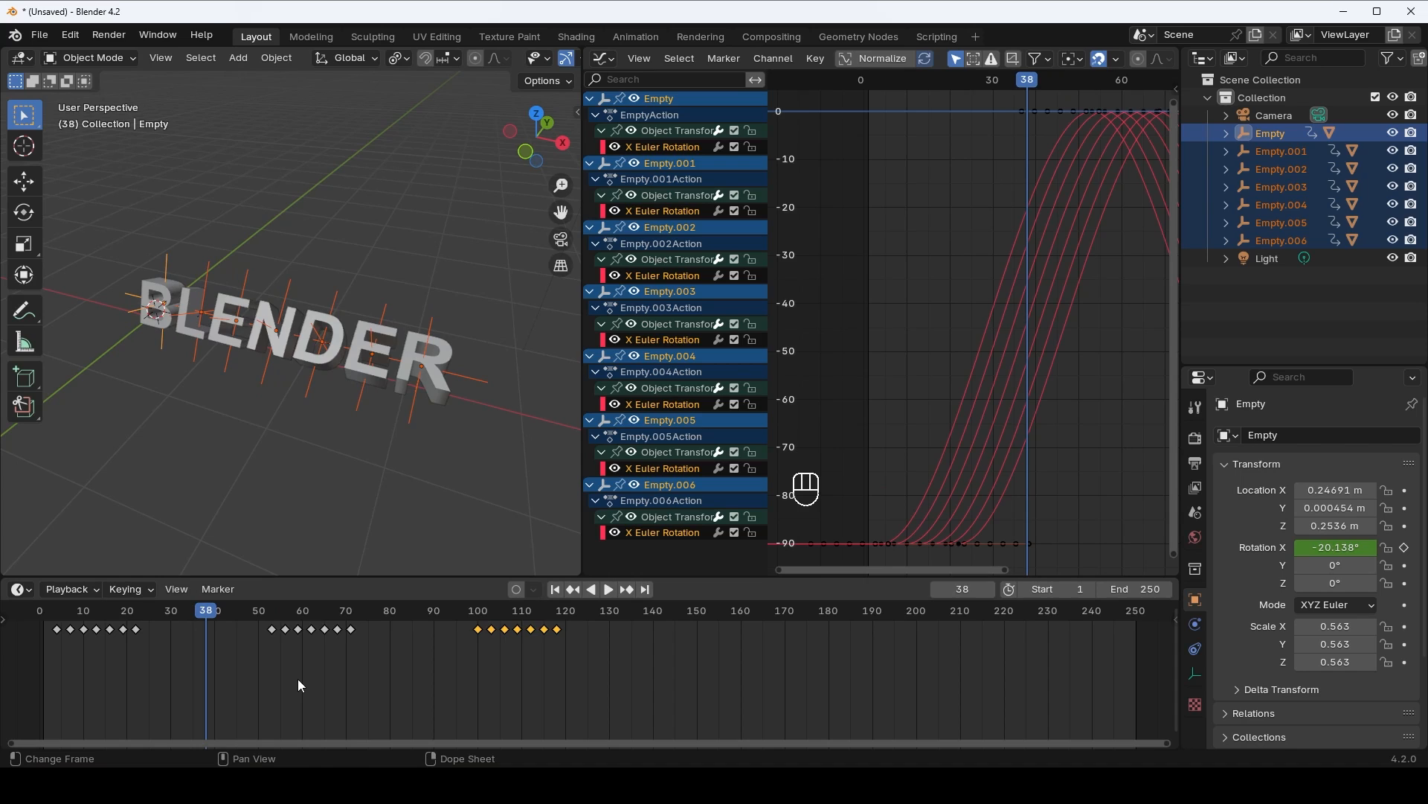
- Set the interpolation of all keyframes to Bounce and play the animation from frame 1
{"action": "key", "text": "a"}
{"action": "key", "text": "t"}
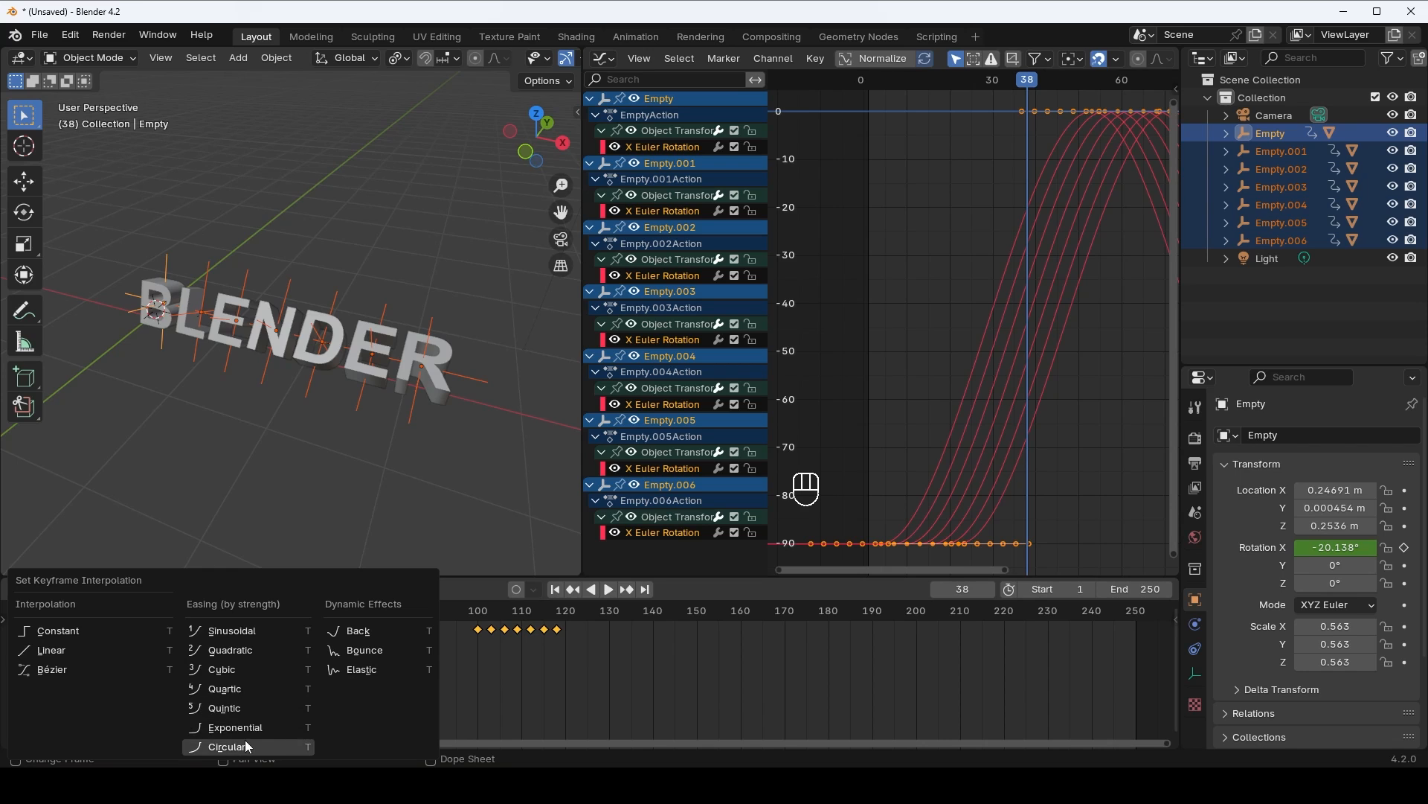
{"action": "left_click", "coordinate": [371, 652]}
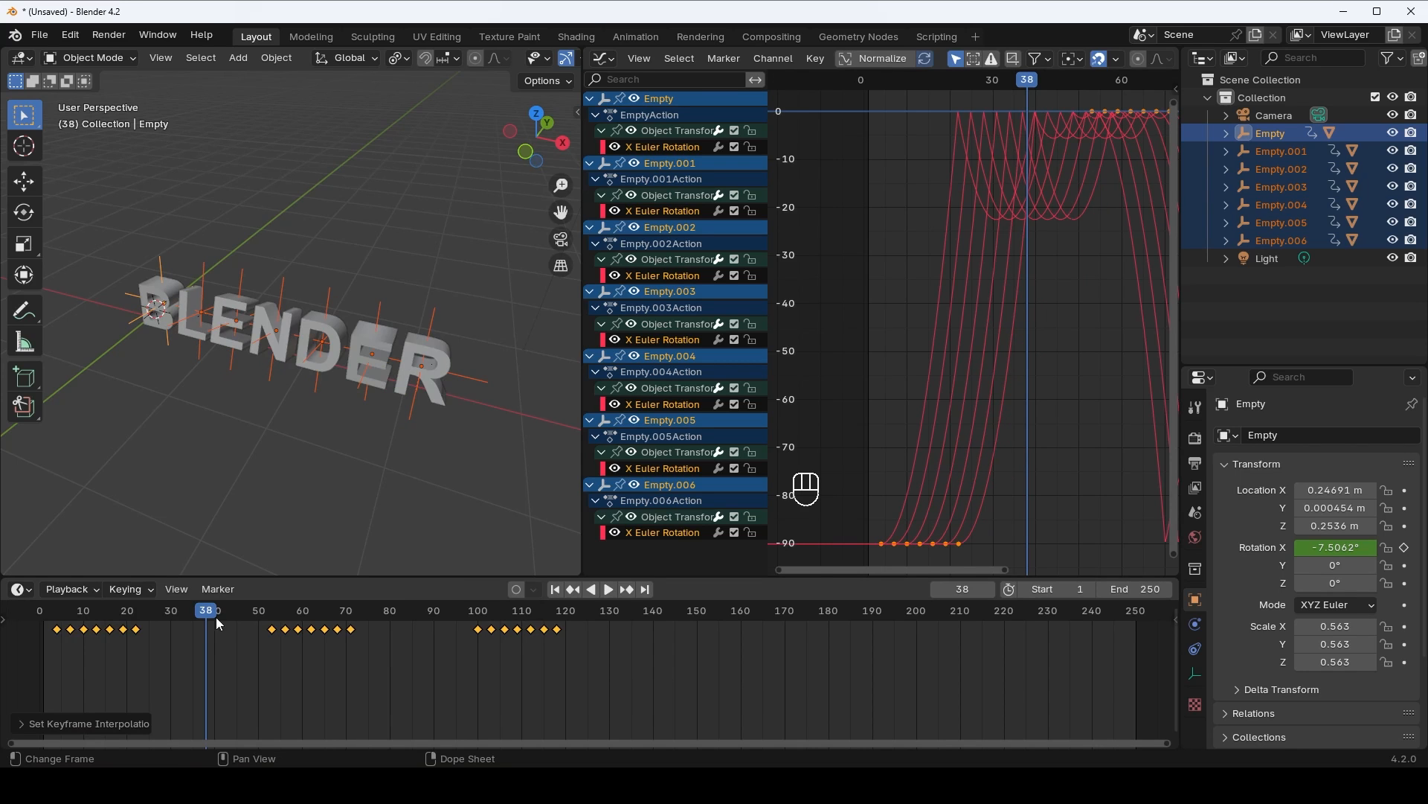
{"action": "left_click_drag", "start_coordinate": [218, 622], "coordinate": [42, 615]}
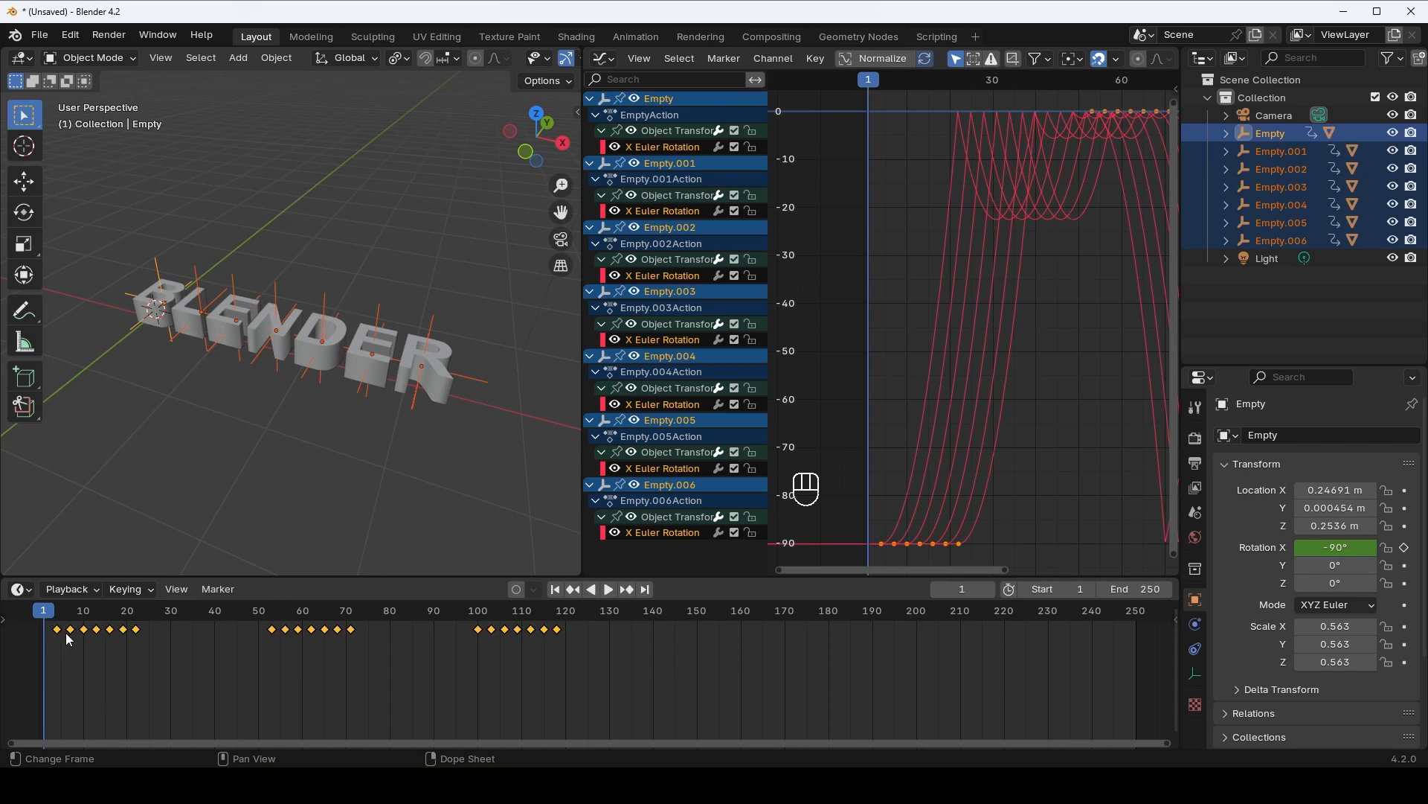
{"action": "key", "text": "space"}
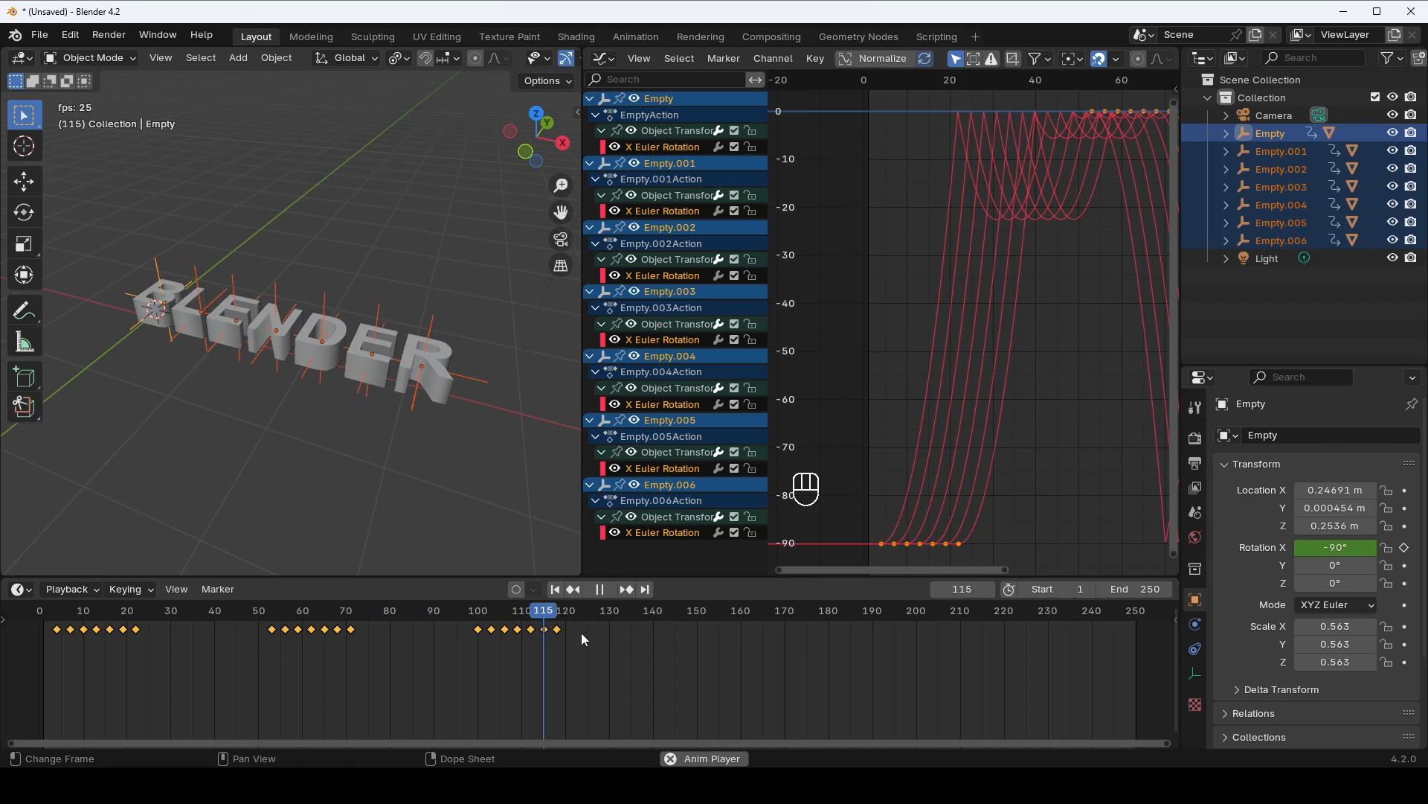
{"action": "key", "text": "space"}
{"action": "left_click_drag", "start_coordinate": [525, 621], "coordinate": [233, 628]}
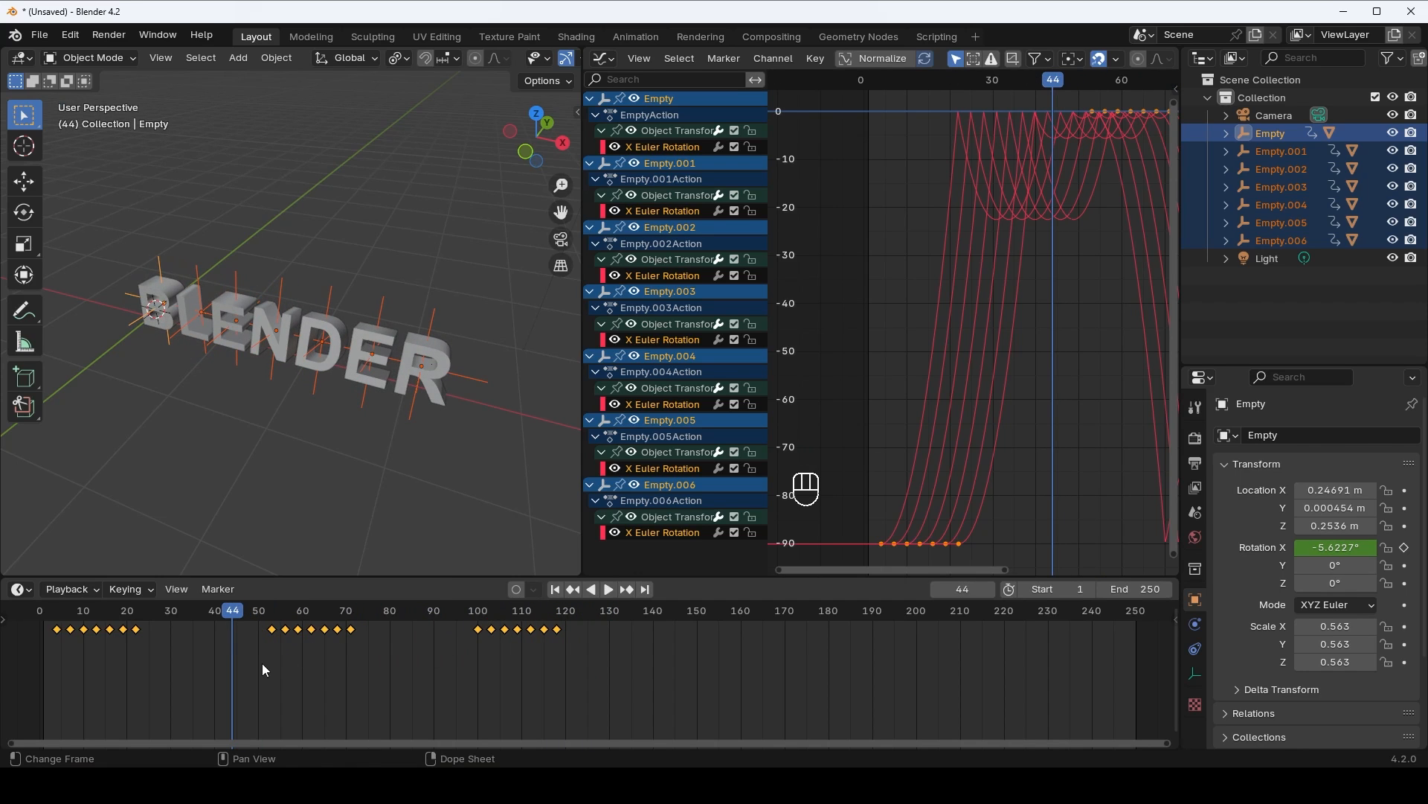
- Try Quadratic easing on all keyframes and play the animation from the start
{"action": "key", "text": "t"}
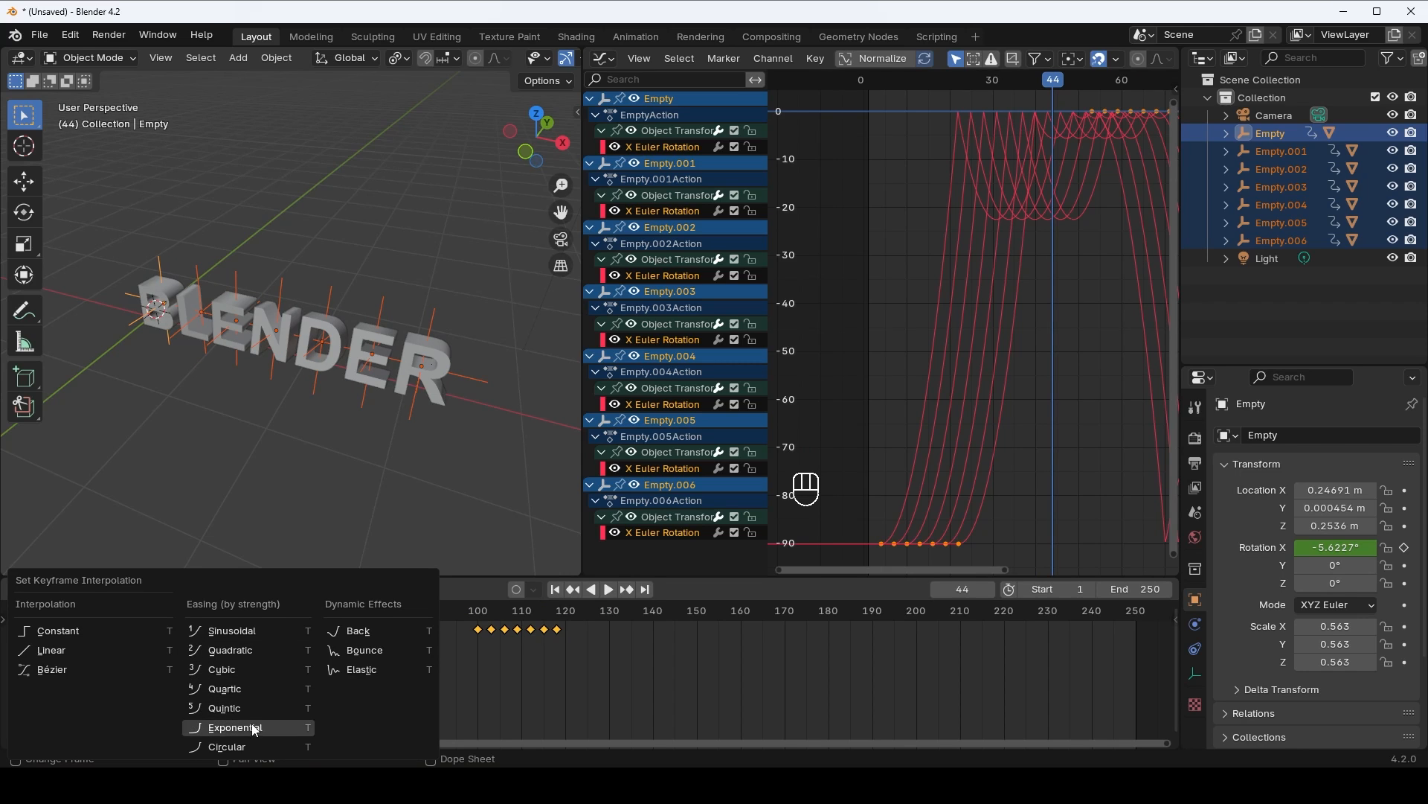
{"action": "left_click", "coordinate": [246, 650]}
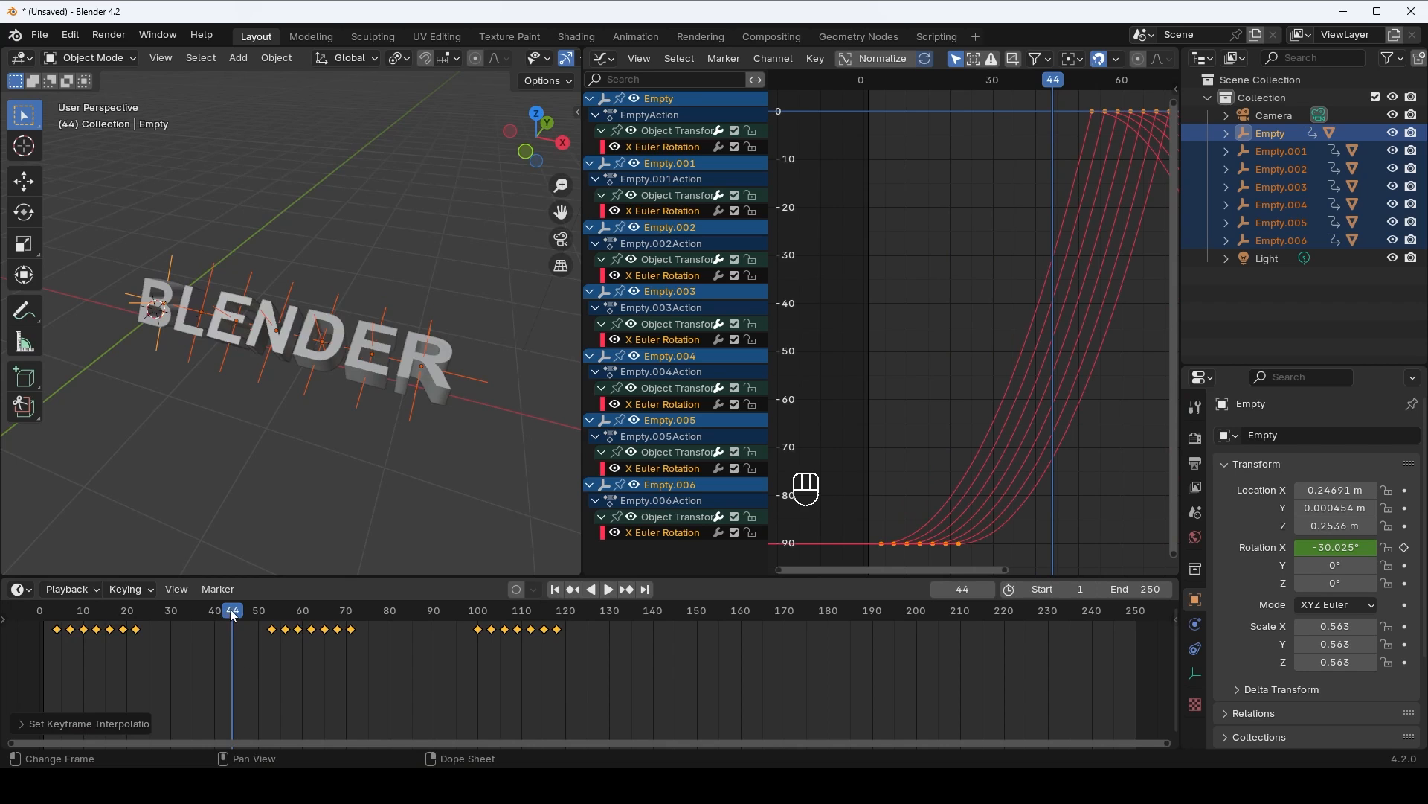
{"action": "left_click_drag", "start_coordinate": [234, 615], "coordinate": [46, 628]}
{"action": "key", "text": "space"}
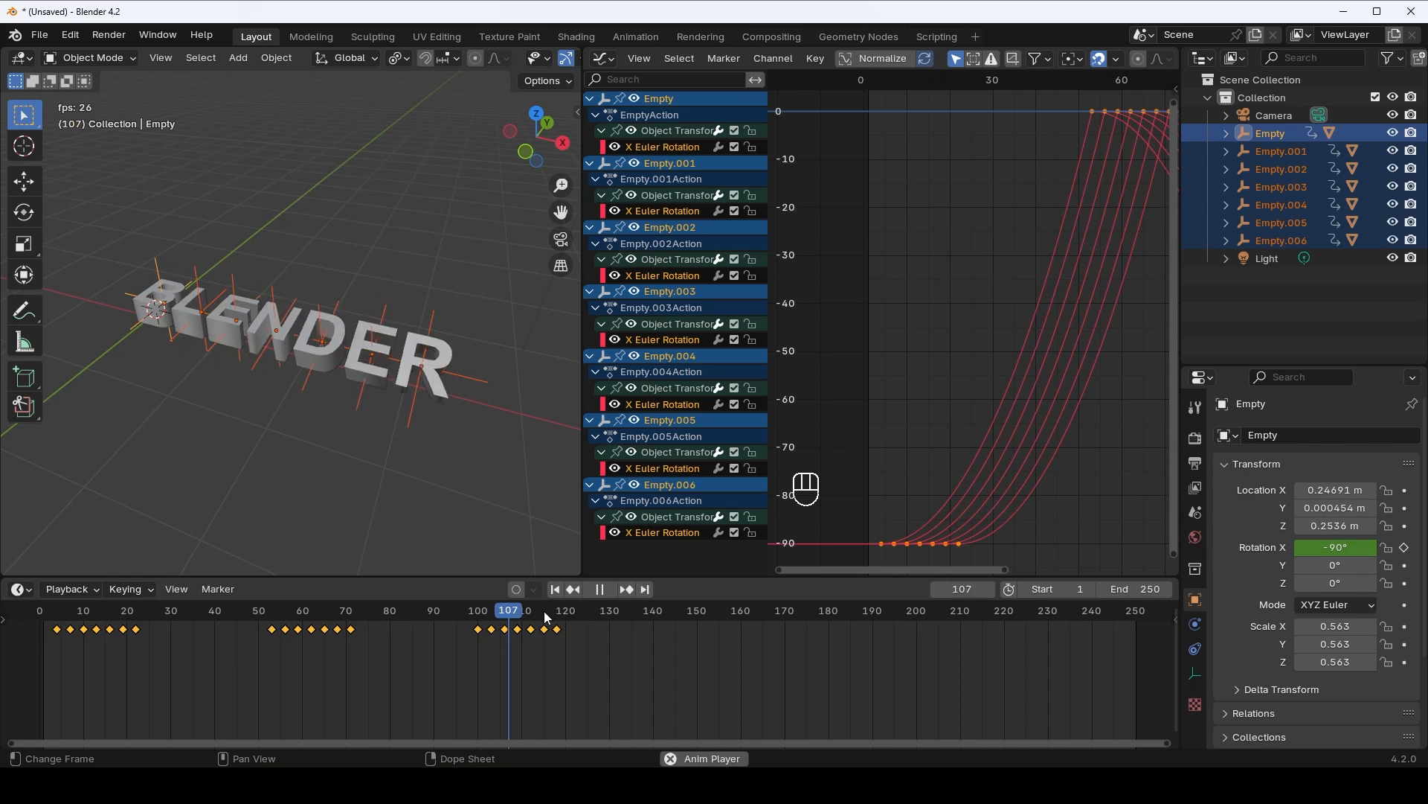
{"action": "key", "text": "space"}
{"action": "left_click_drag", "start_coordinate": [581, 616], "coordinate": [197, 618]}
- Switch all keyframes back to Bounce interpolation, replay from frame 1 and scrub to frame 119 just past the last keyframe
{"action": "key", "text": "t"}
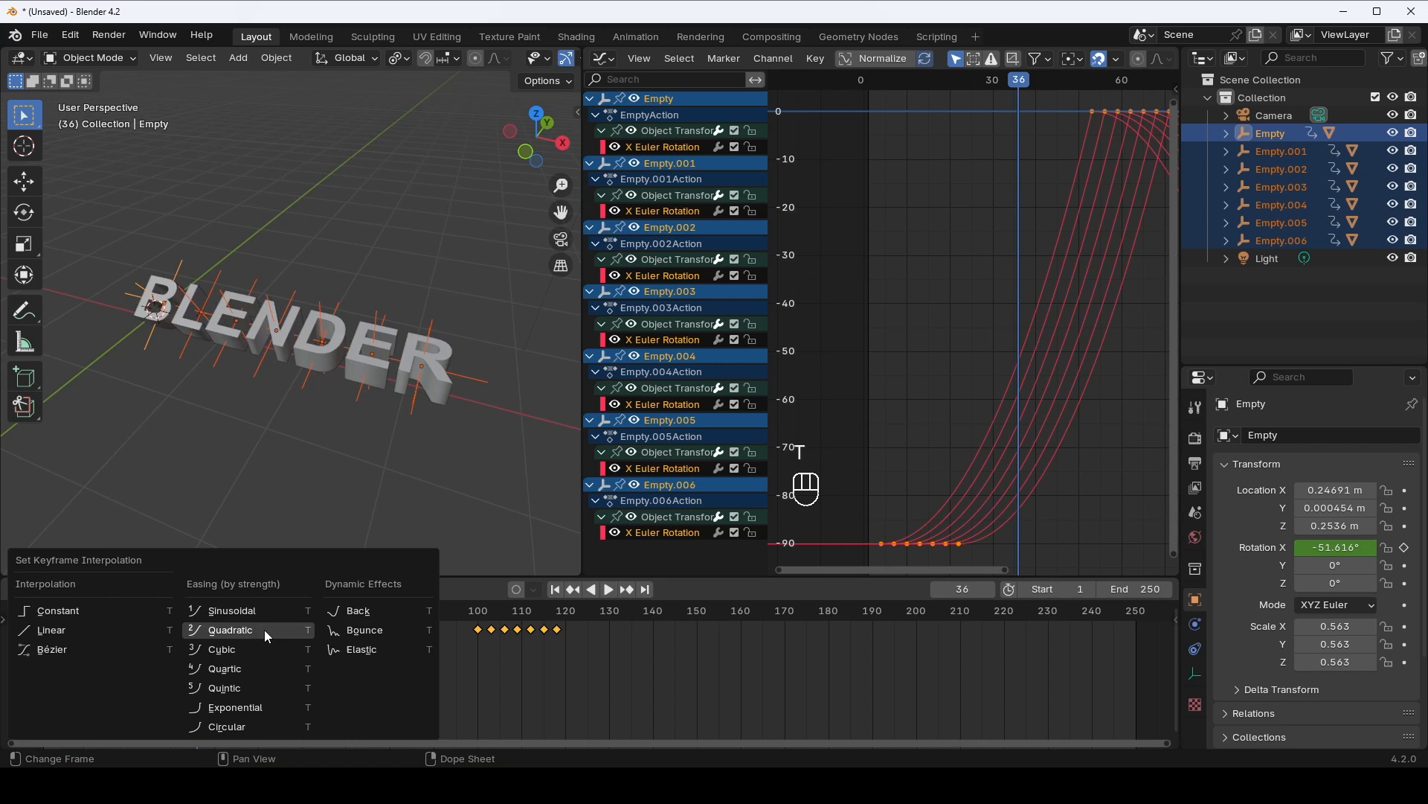
{"action": "left_click", "coordinate": [337, 630]}
{"action": "left_click_drag", "start_coordinate": [198, 611], "coordinate": [44, 627]}
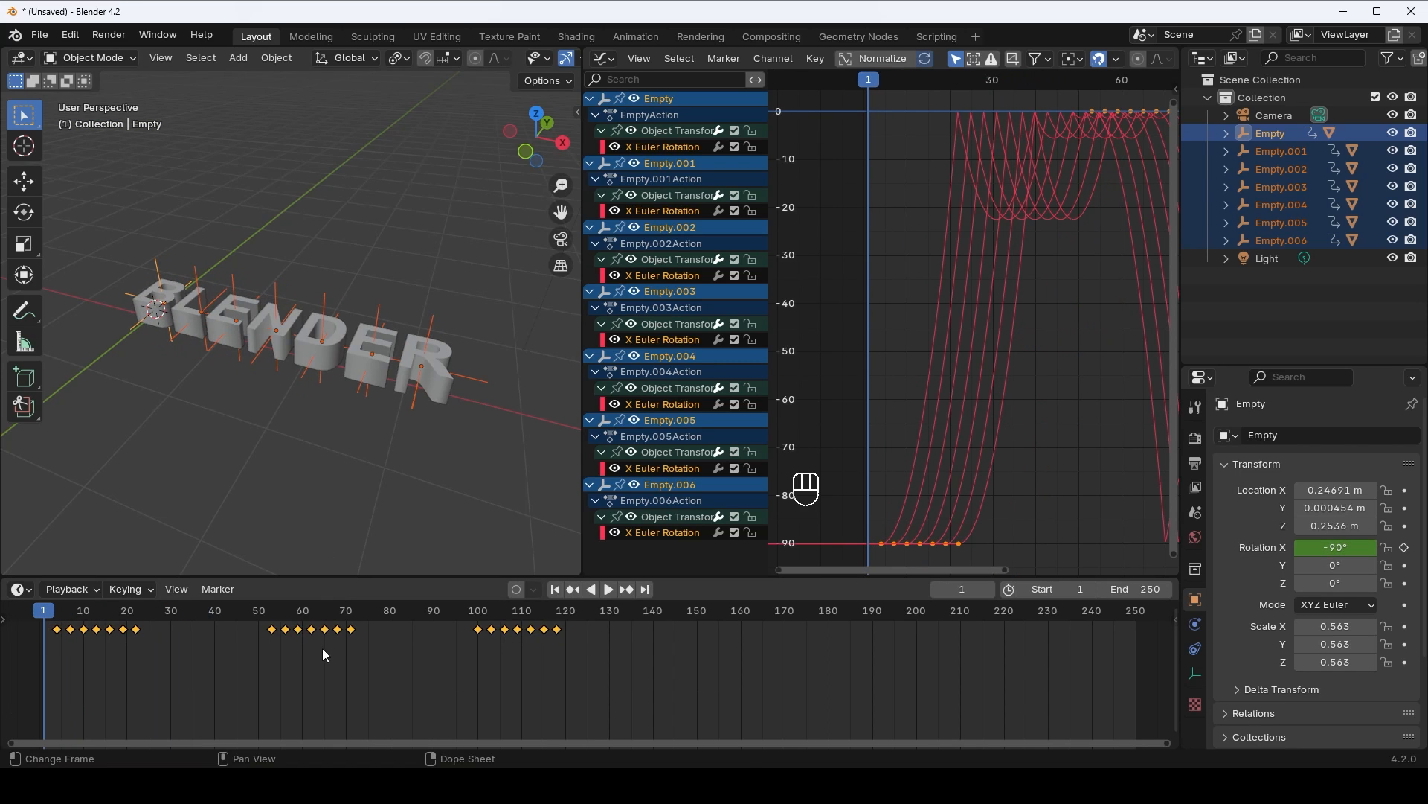
{"action": "key", "text": "space"}
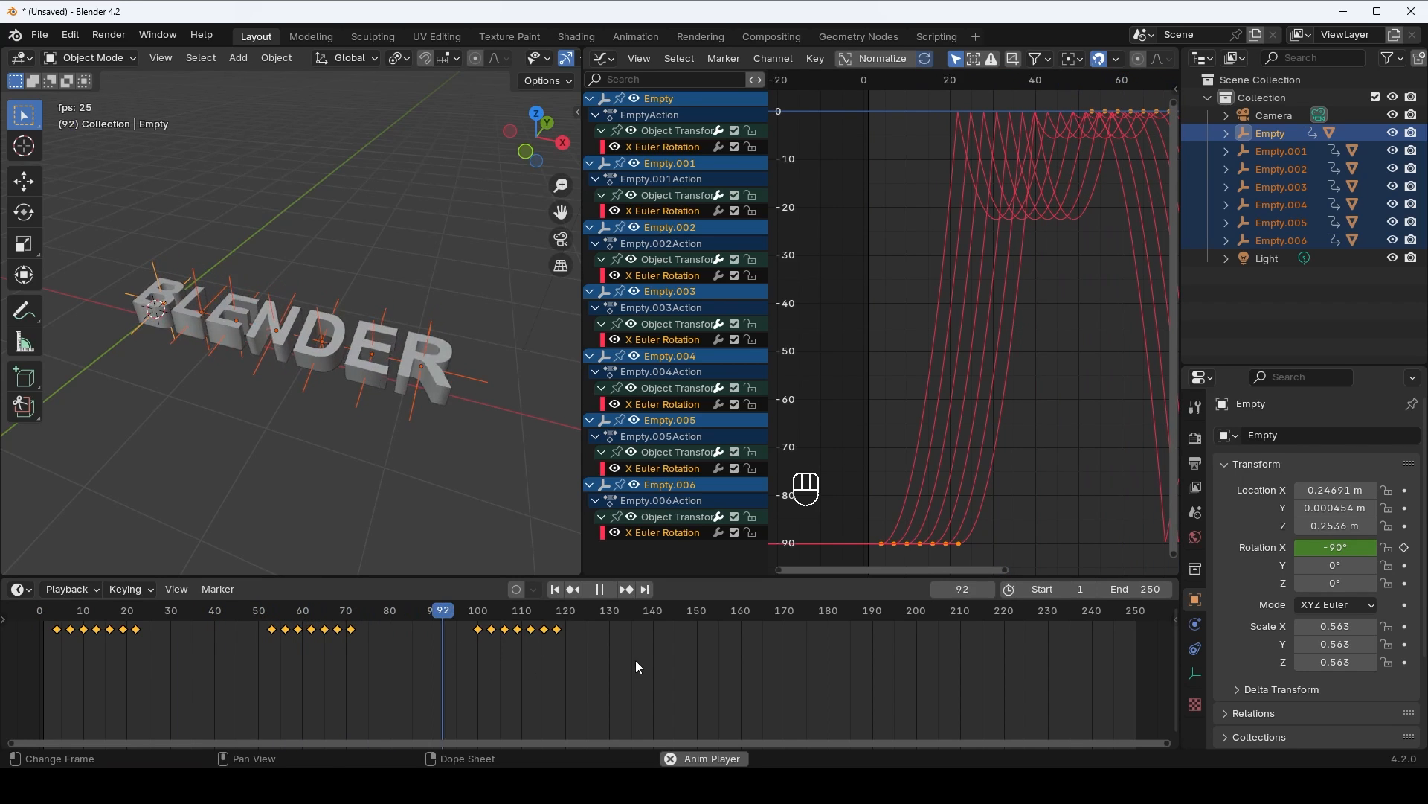
{"action": "key", "text": "space"}
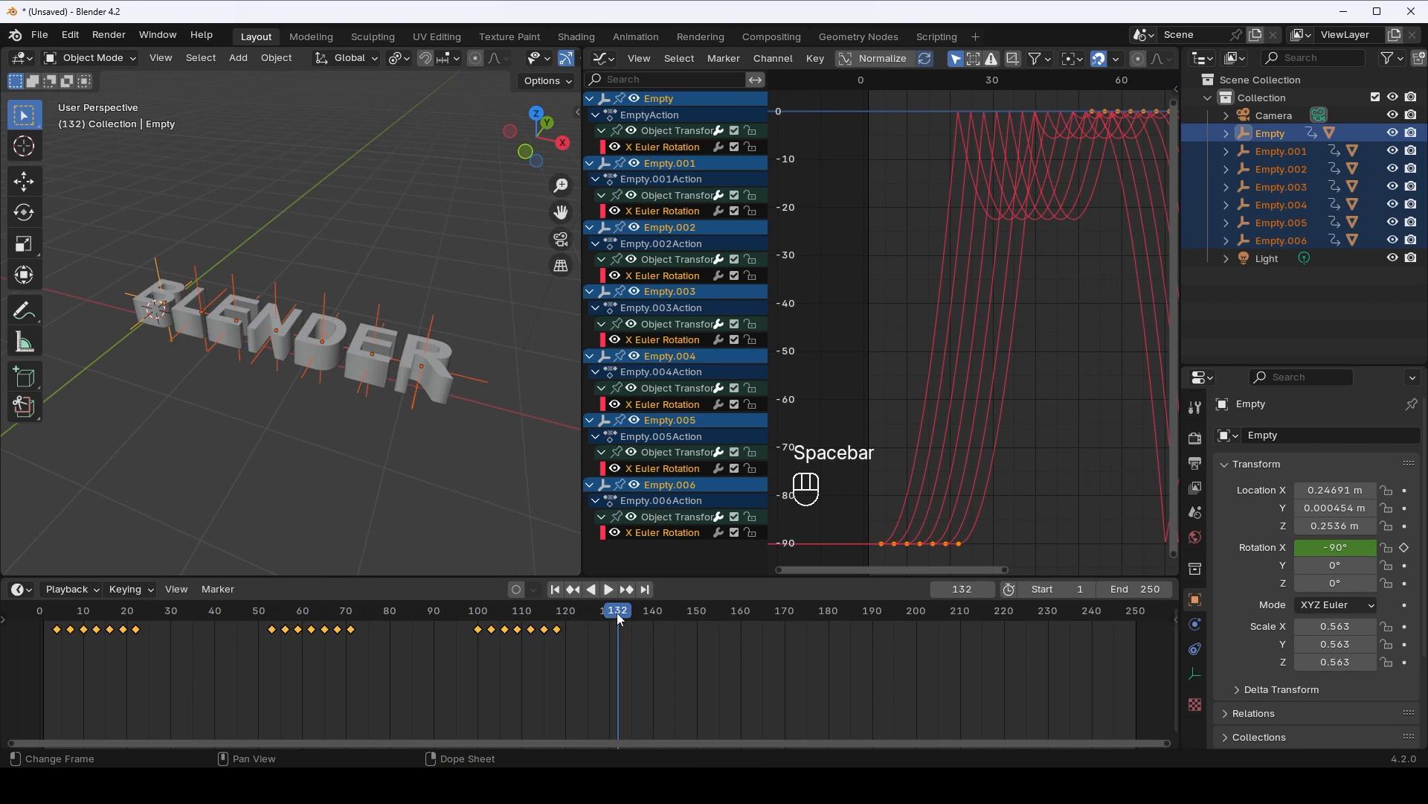
{"action": "left_click_drag", "start_coordinate": [618, 613], "coordinate": [561, 614]}
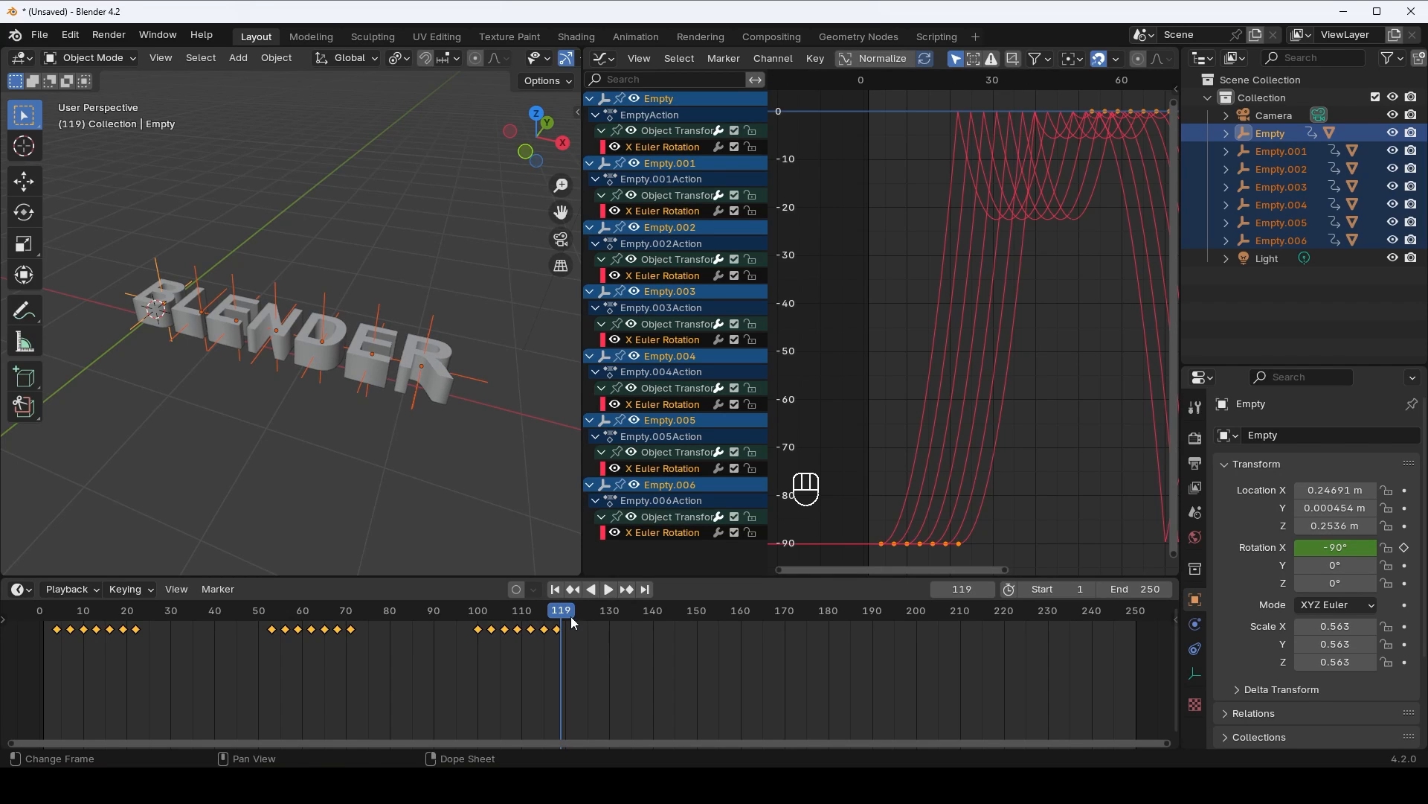
- Set the scene's end frame to 120 in the output settings and fit the timeline to the new frame range
{"action": "left_click", "coordinate": [1195, 463]}
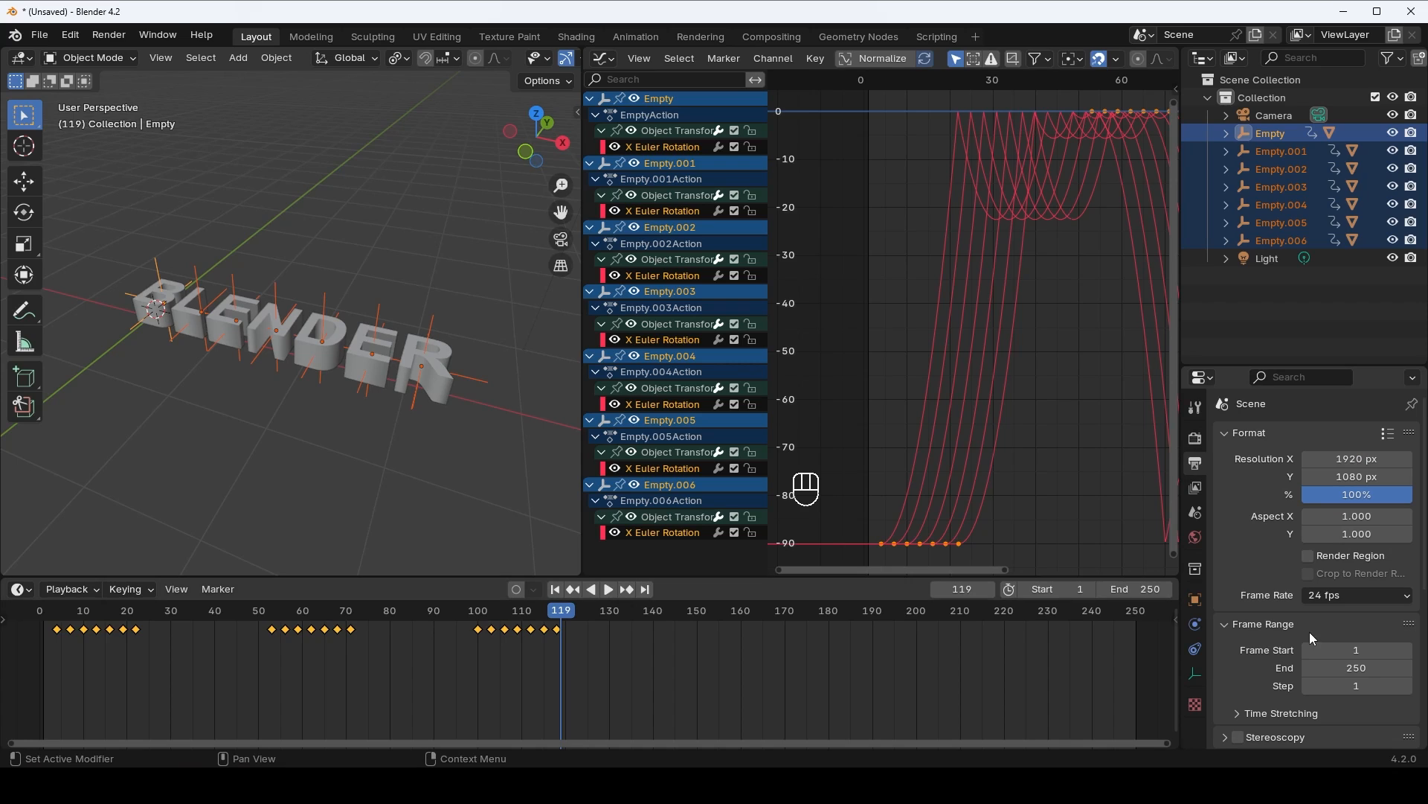
{"action": "left_click", "coordinate": [1367, 671]}
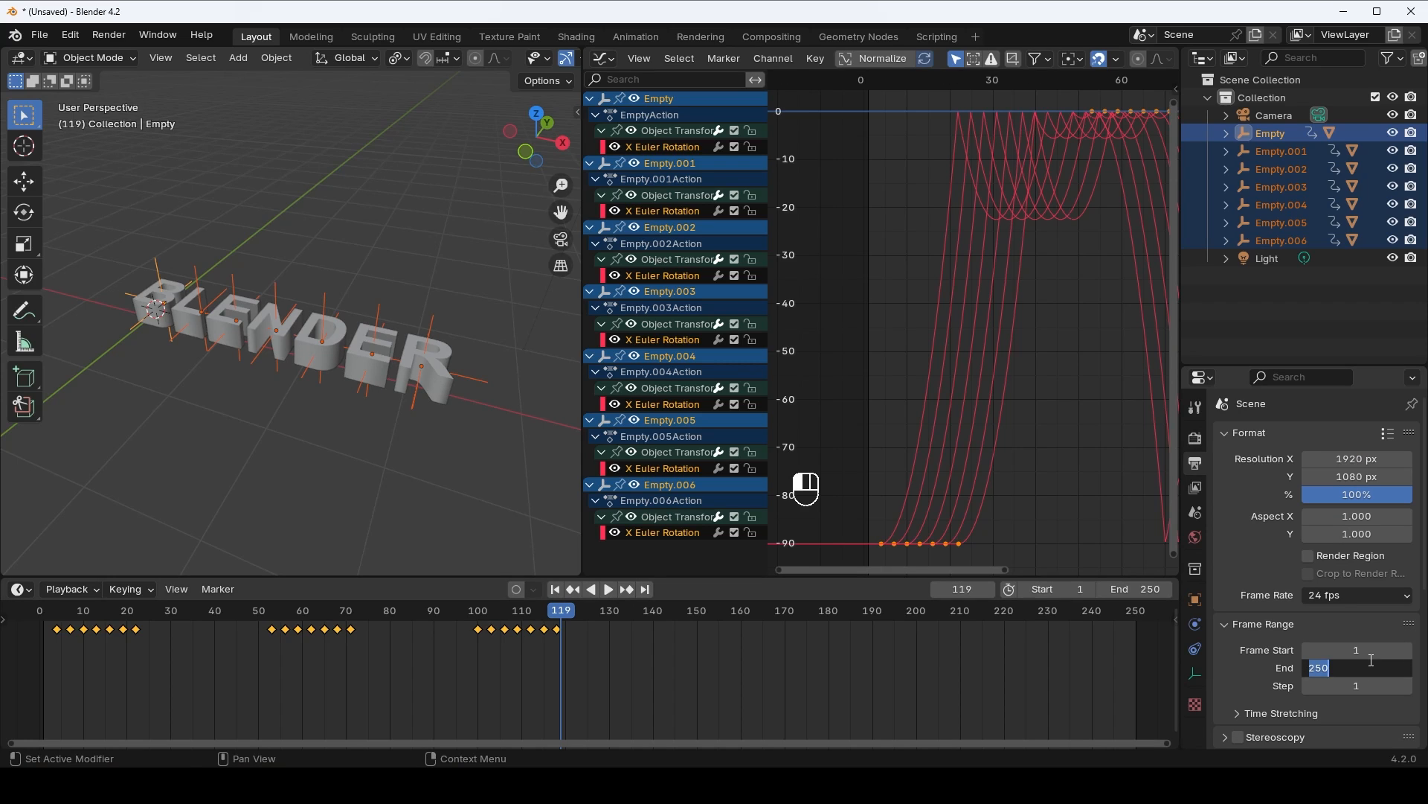
{"action": "type", "text": "1"}
{"action": "key", "text": "Return"}
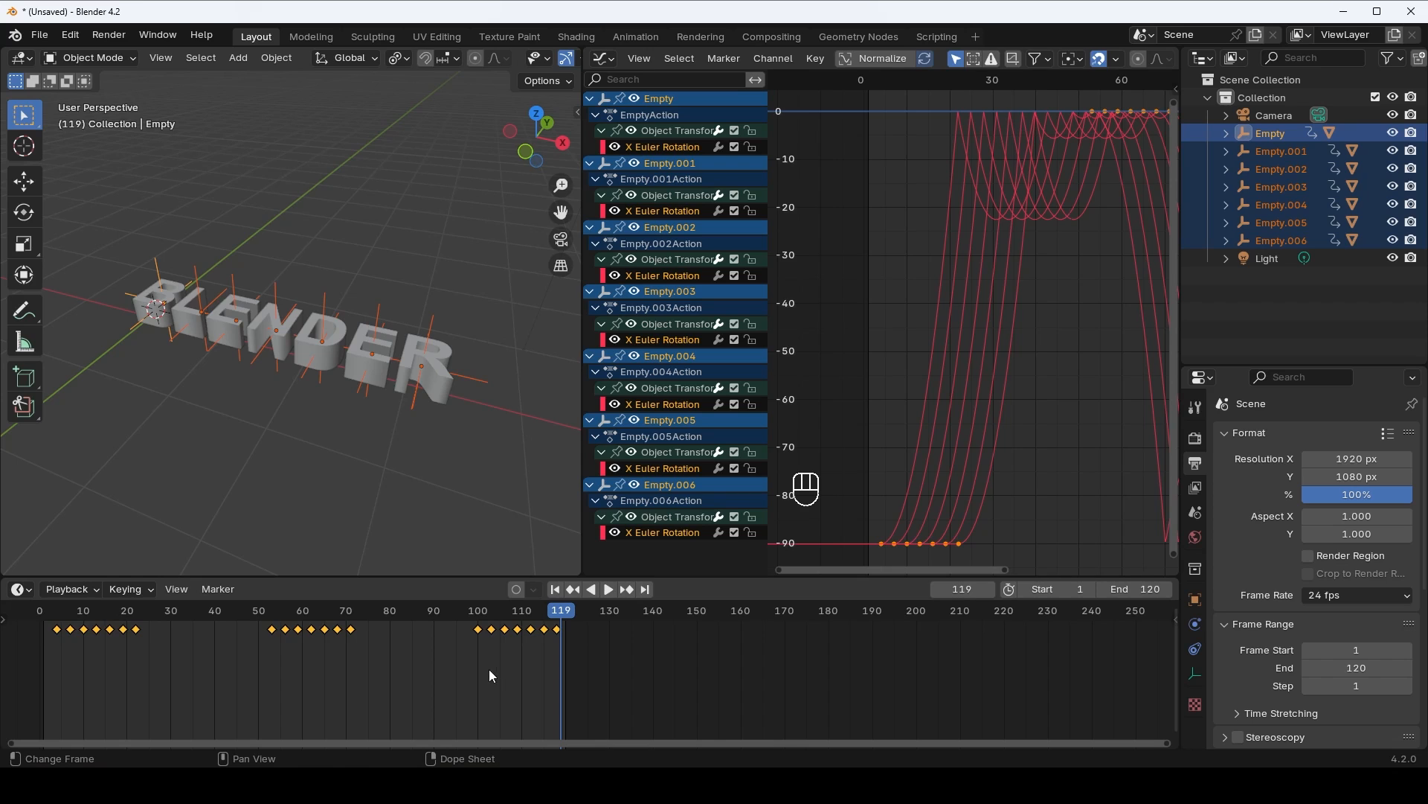
{"action": "key", "text": "Home"}
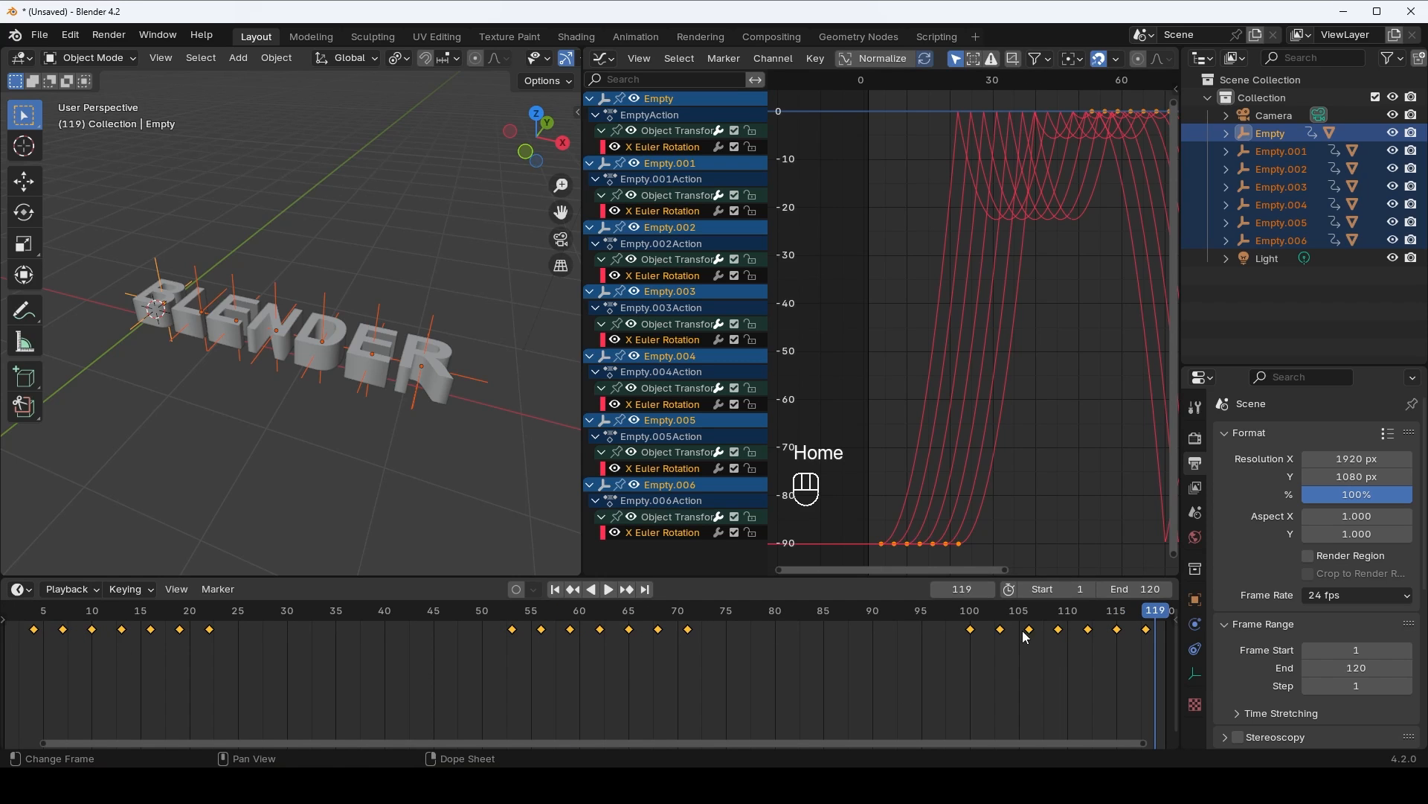
- Scrub back to frame 58 and examine how the keyframes fit within the frame range at different timeline zoom levels
{"action": "left_click_drag", "start_coordinate": [1116, 640], "coordinate": [560, 663]}
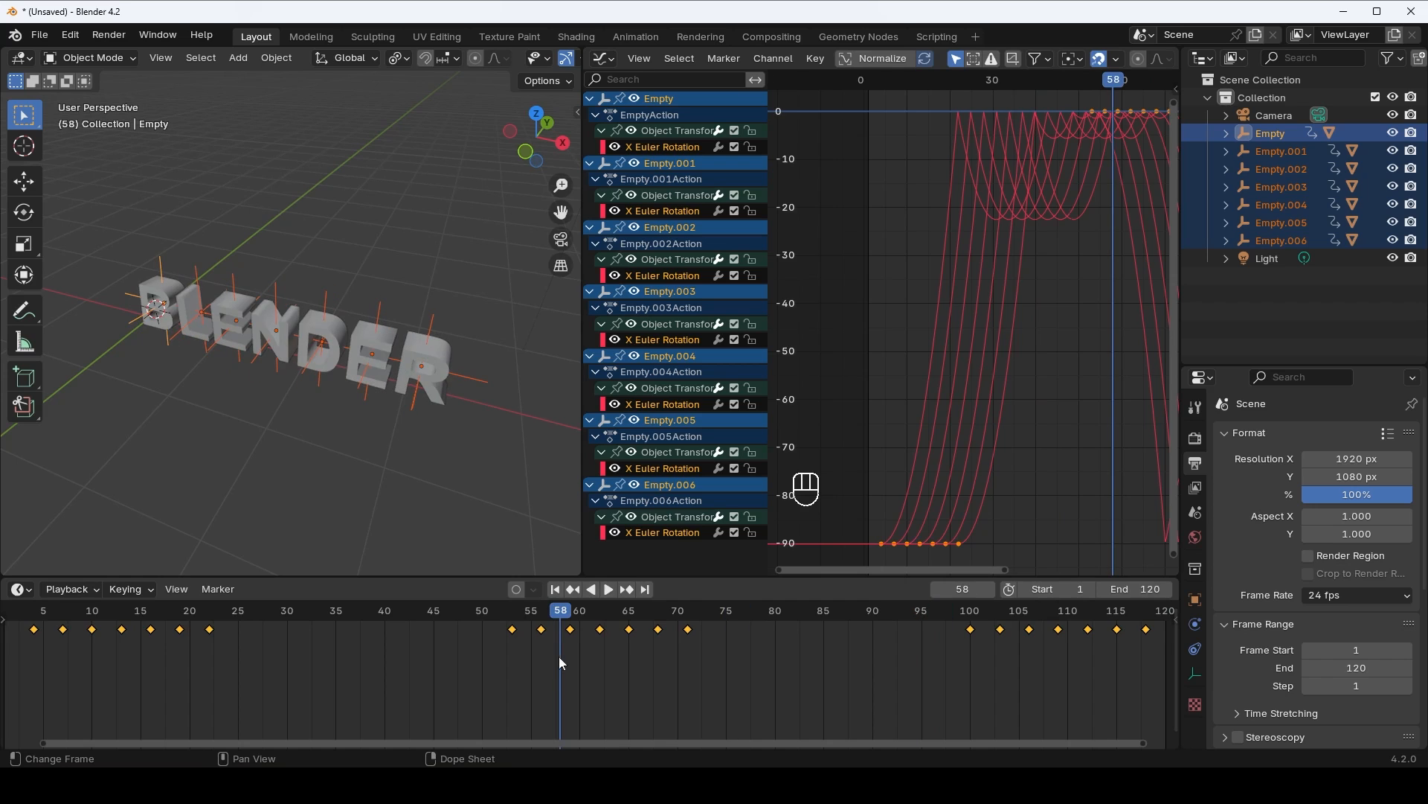
{"action": "scroll", "coordinate": [587, 668], "scroll_direction": "down", "scroll_amount": 5}
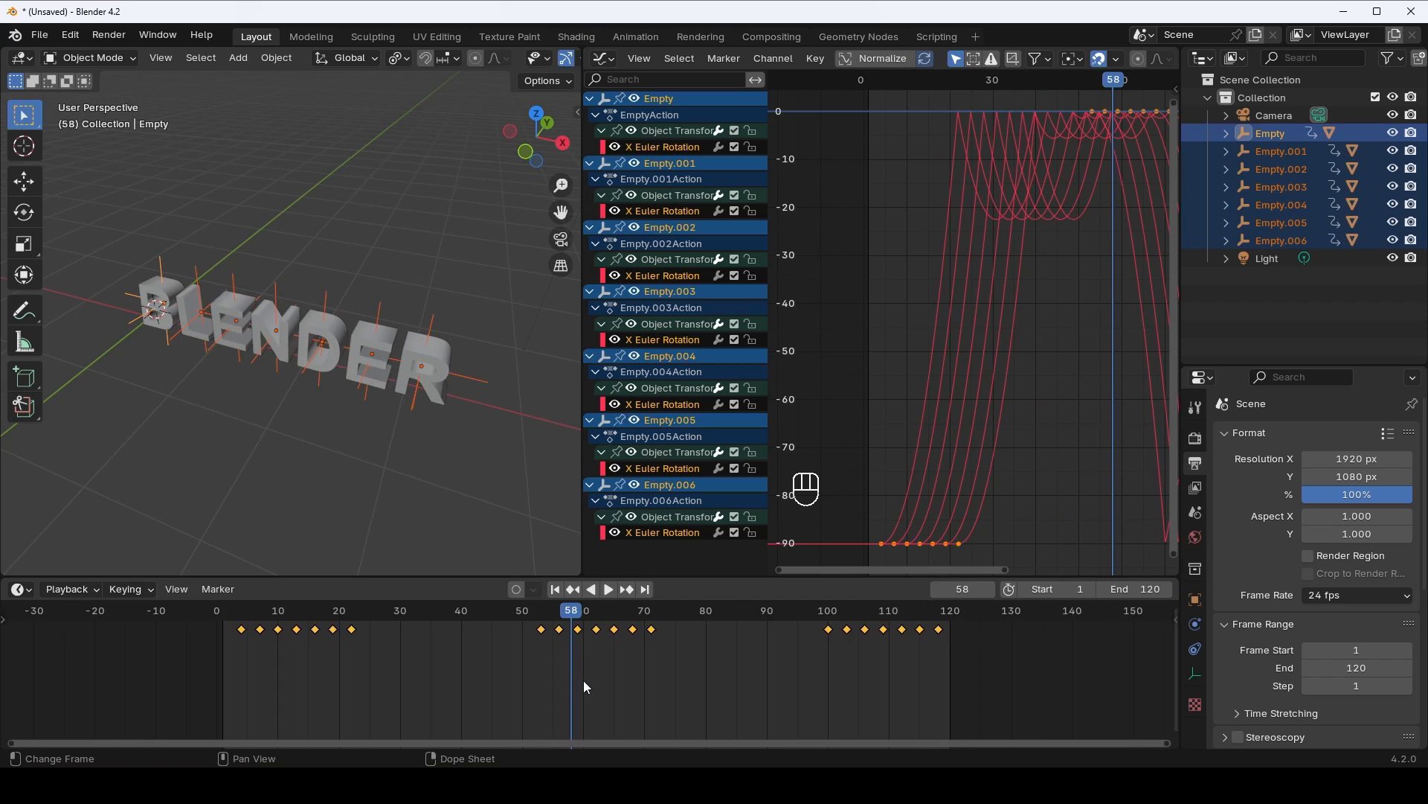
{"action": "scroll", "coordinate": [583, 681], "scroll_direction": "up", "scroll_amount": 6}
{"action": "scroll", "coordinate": [583, 681], "scroll_direction": "down", "scroll_amount": 6}
{"action": "scroll", "coordinate": [583, 681], "scroll_direction": "up", "scroll_amount": 5}
{"action": "scroll", "coordinate": [583, 681], "scroll_direction": "down", "scroll_amount": 3}
{"action": "scroll", "coordinate": [584, 681], "scroll_direction": "up", "scroll_amount": 2}
{"action": "scroll", "coordinate": [584, 682], "scroll_direction": "down", "scroll_amount": 4}
{"action": "scroll", "coordinate": [584, 681], "scroll_direction": "up", "scroll_amount": 2}
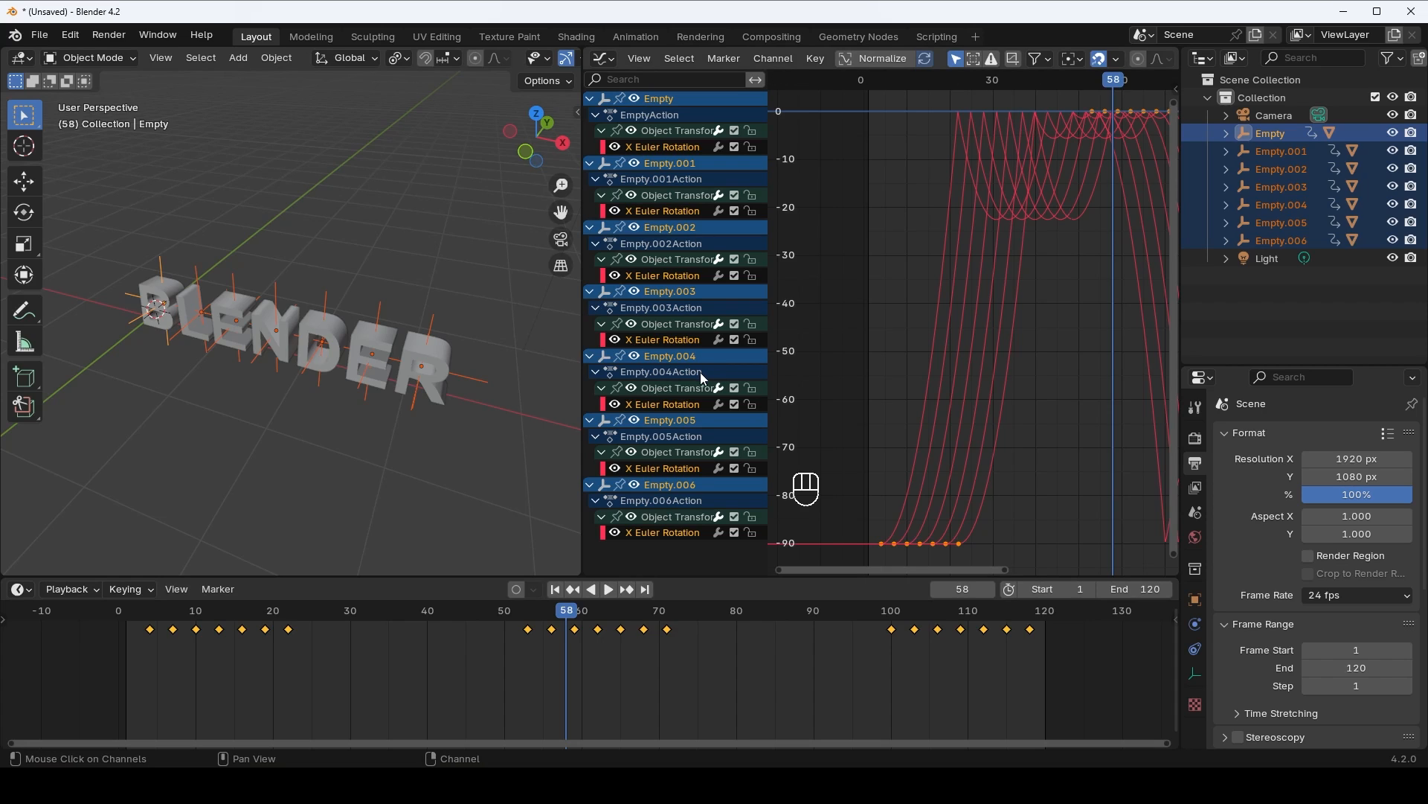
- Join the 3D viewport over the Graph Editor area so the viewport fills the full width above the timeline
{"action": "right_click", "coordinate": [584, 327]}
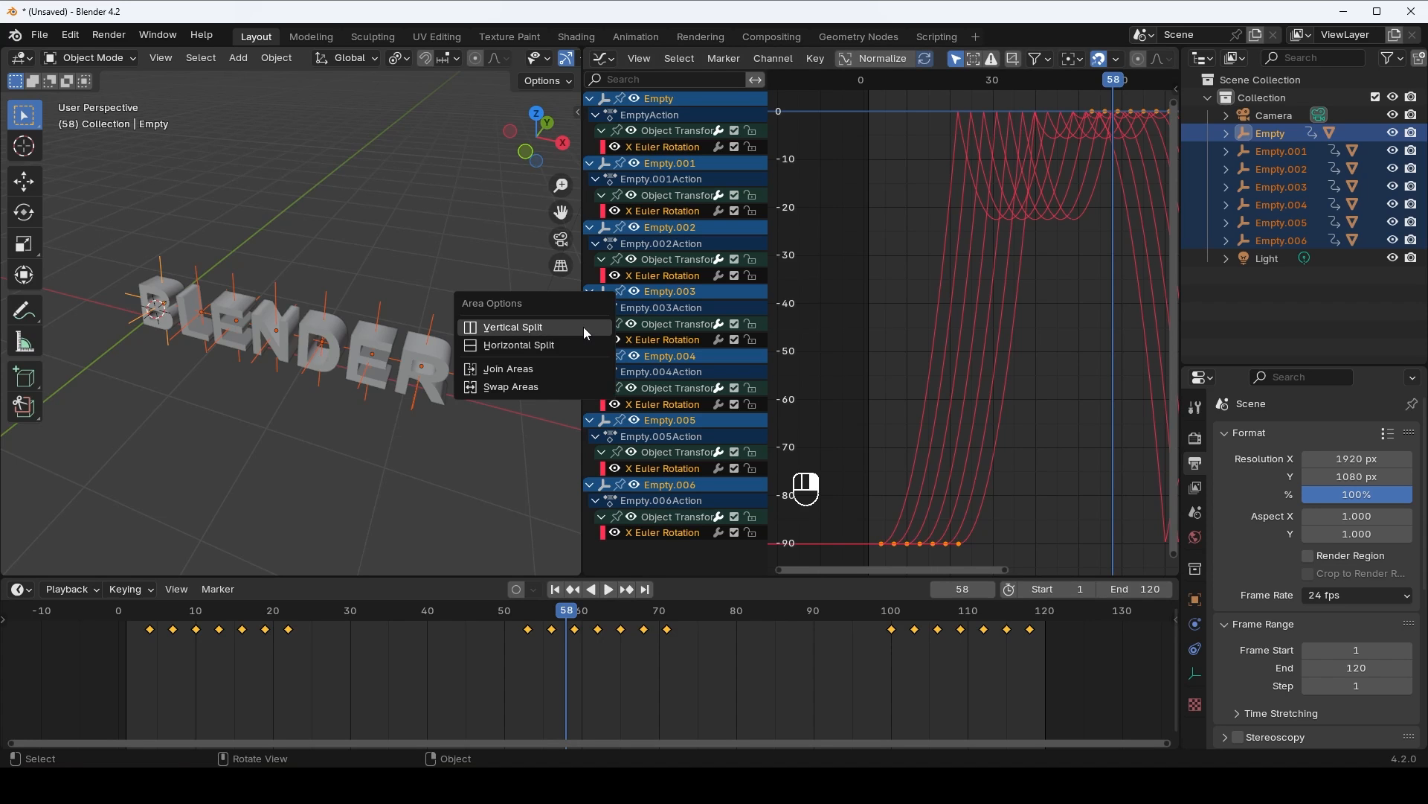
{"action": "left_click", "coordinate": [529, 370]}
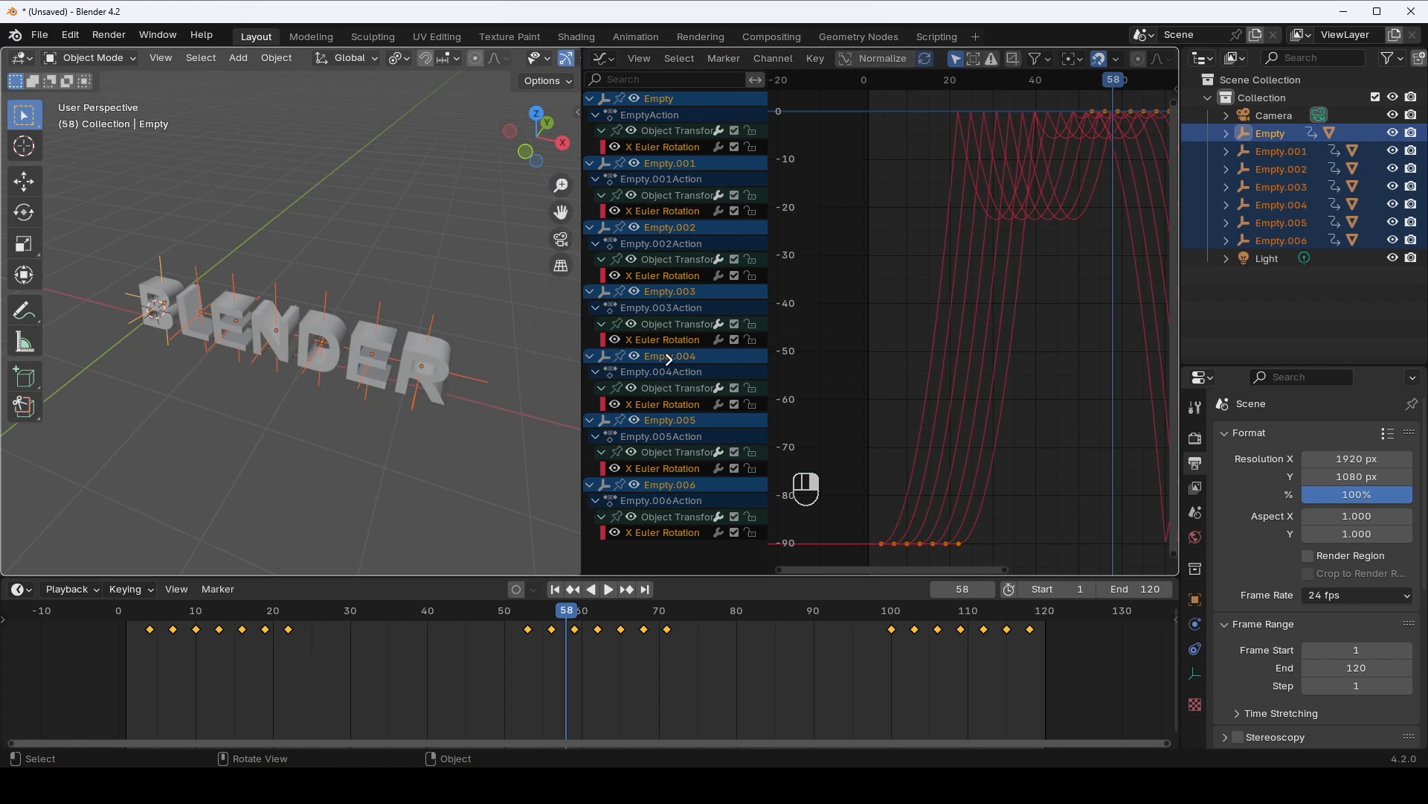
{"action": "left_click", "coordinate": [729, 360]}
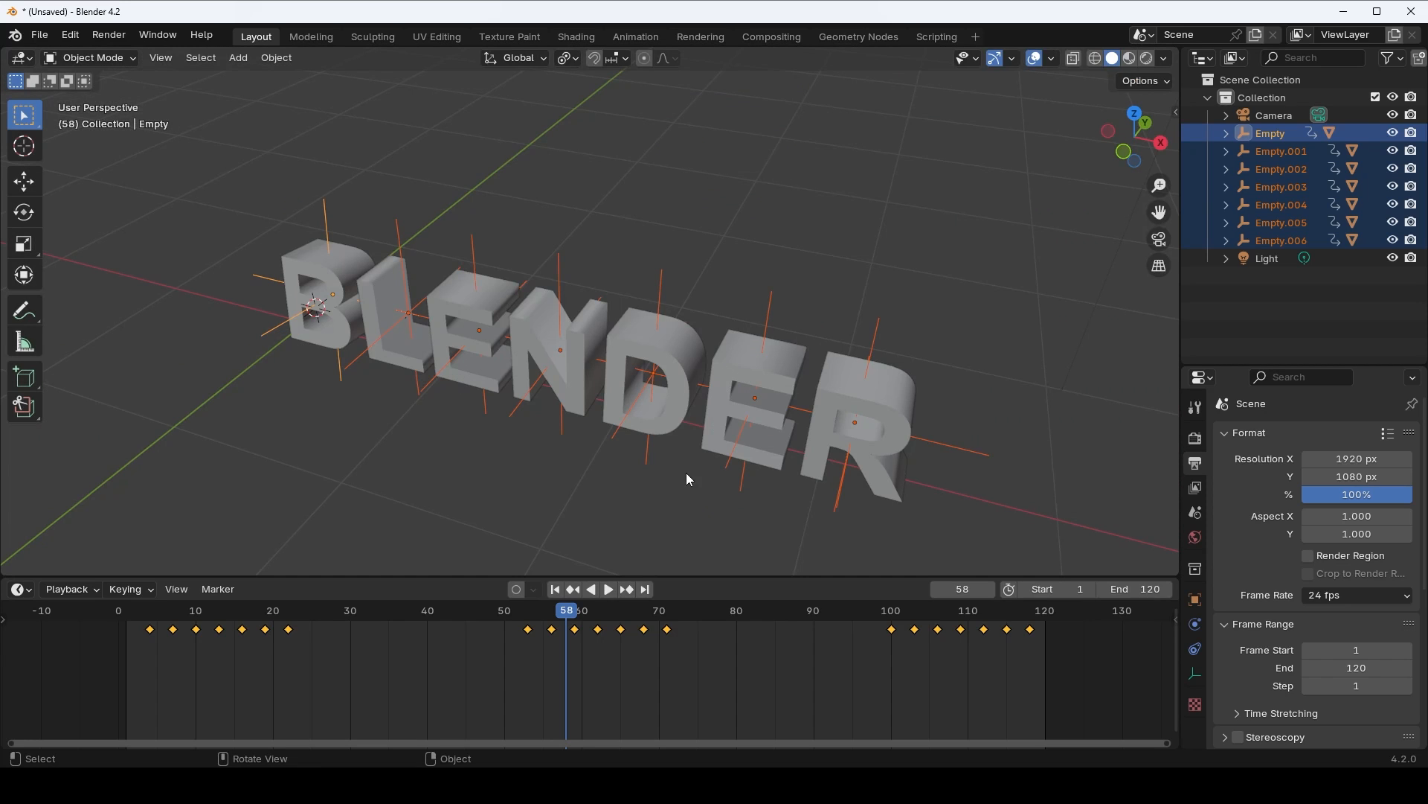
{"action": "scroll", "coordinate": [686, 473], "scroll_direction": "down", "scroll_amount": 5}
{"action": "middle_click_drag", "start_coordinate": [689, 455], "coordinate": [652, 443], "text": "shift"}
{"action": "scroll", "coordinate": [648, 365], "scroll_direction": "up", "scroll_amount": 3}
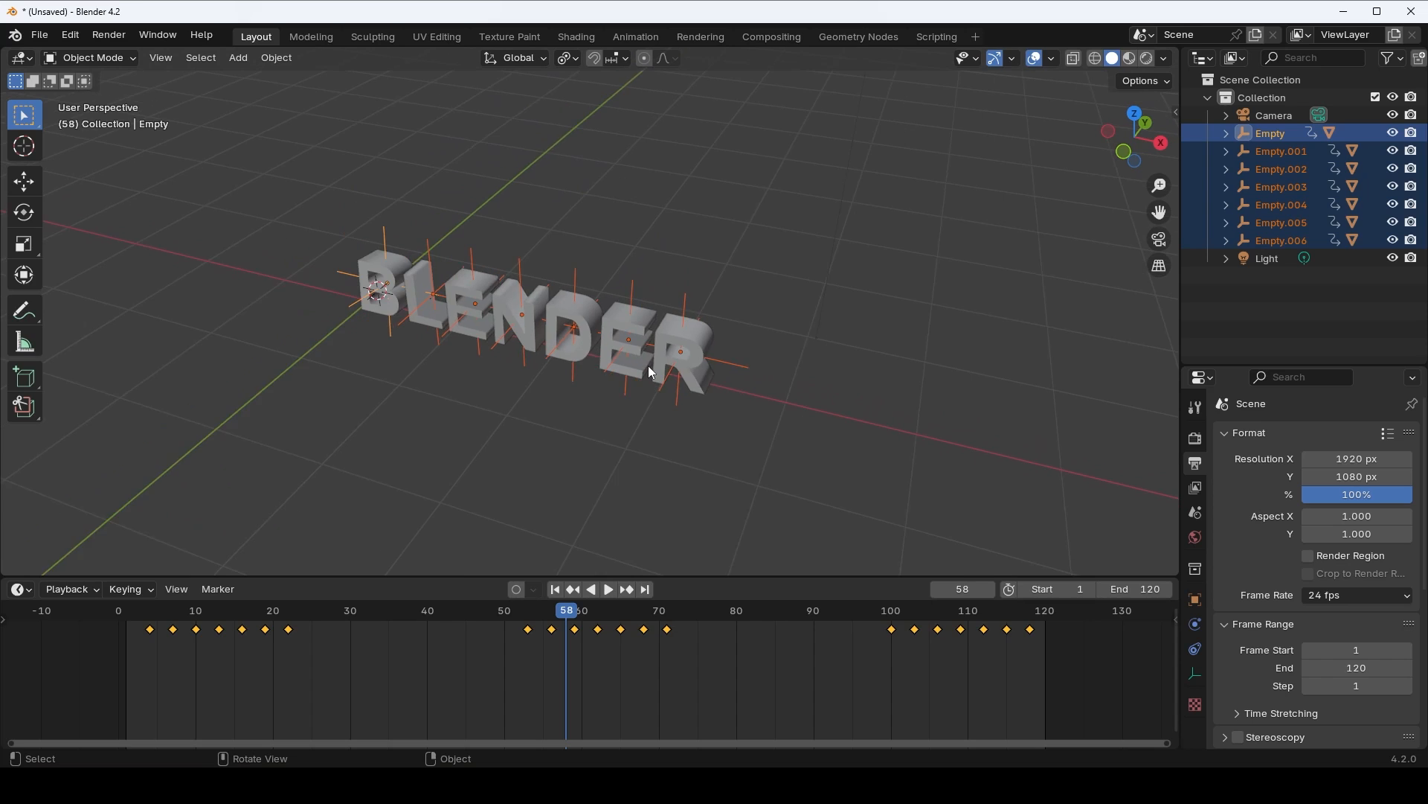
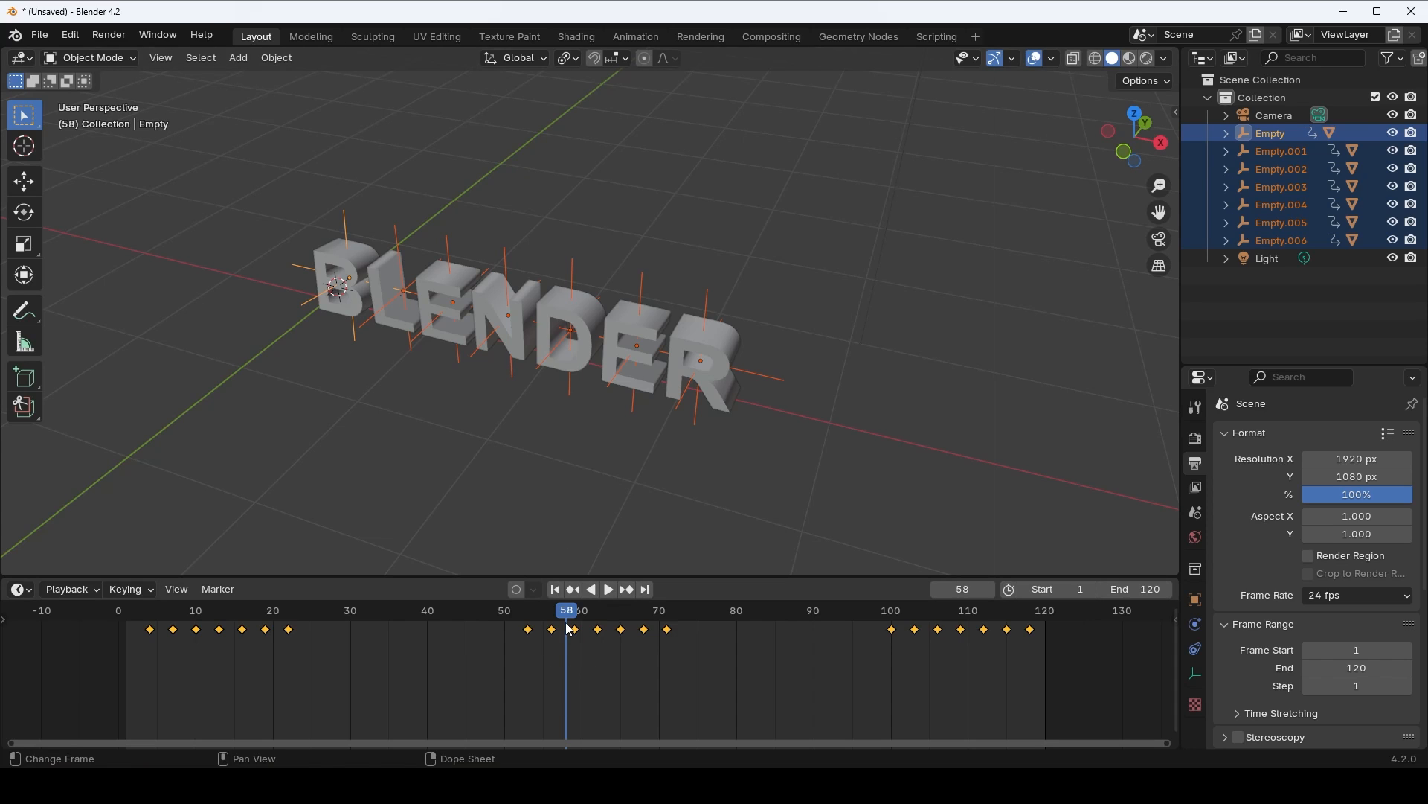
- Set the current frame to 1
{"action": "double_click", "coordinate": [963, 590]}
{"action": "type", "text": "1"}
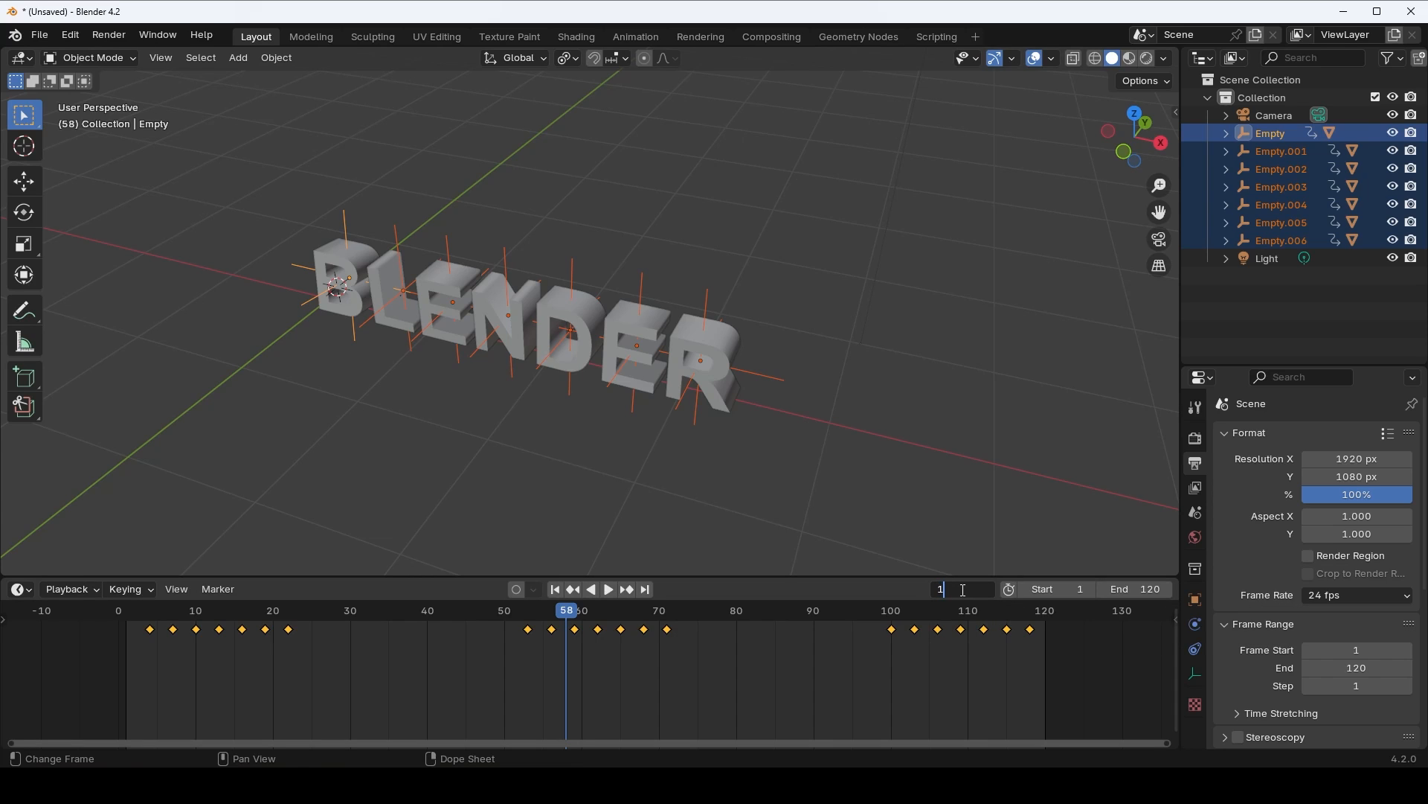
{"action": "key", "text": "Return"}
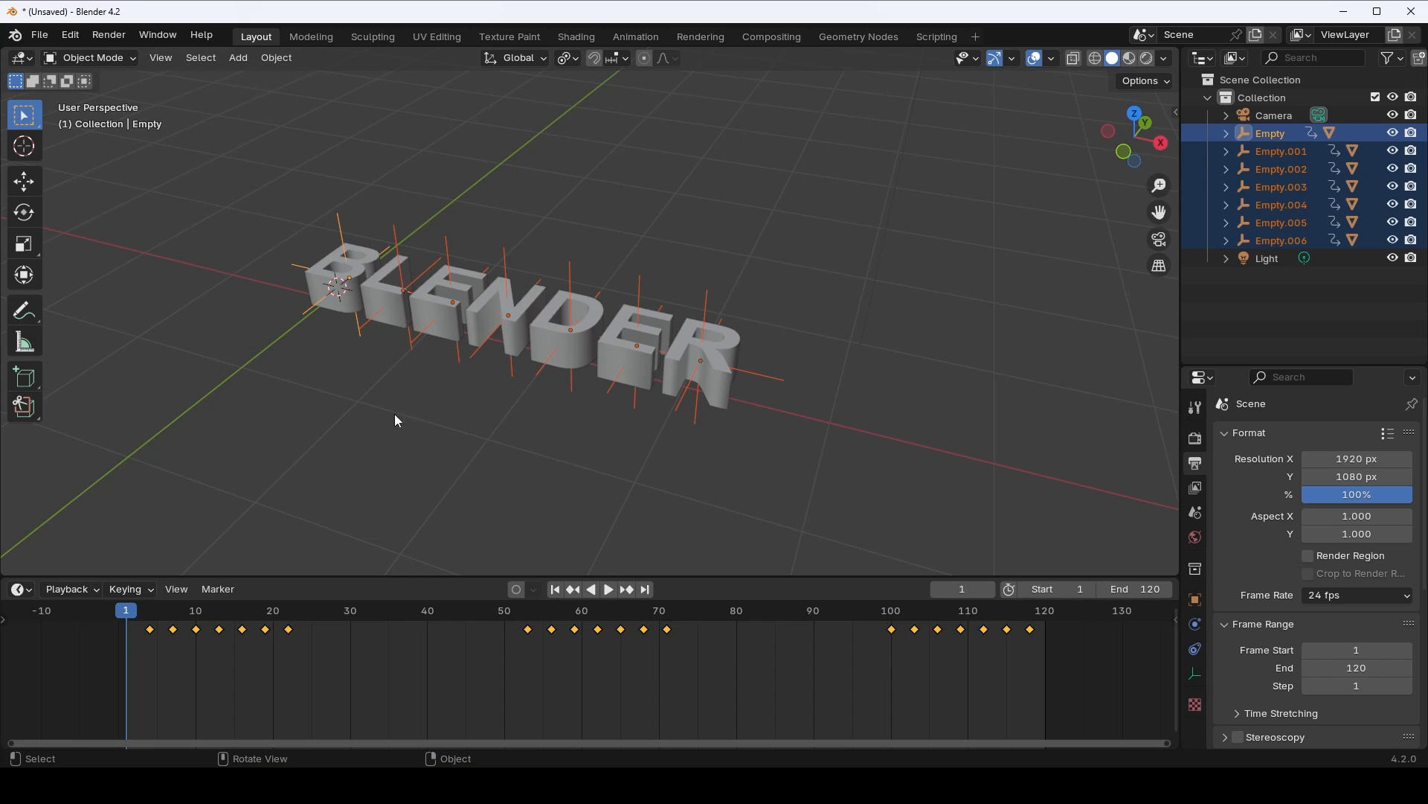
- Add a mesh plane at the 3D cursor and scale it up about 5 times as a floor for the letters
{"action": "key", "text": "shift+a"}
{"action": "mouse_move", "coordinate": [317, 233]}
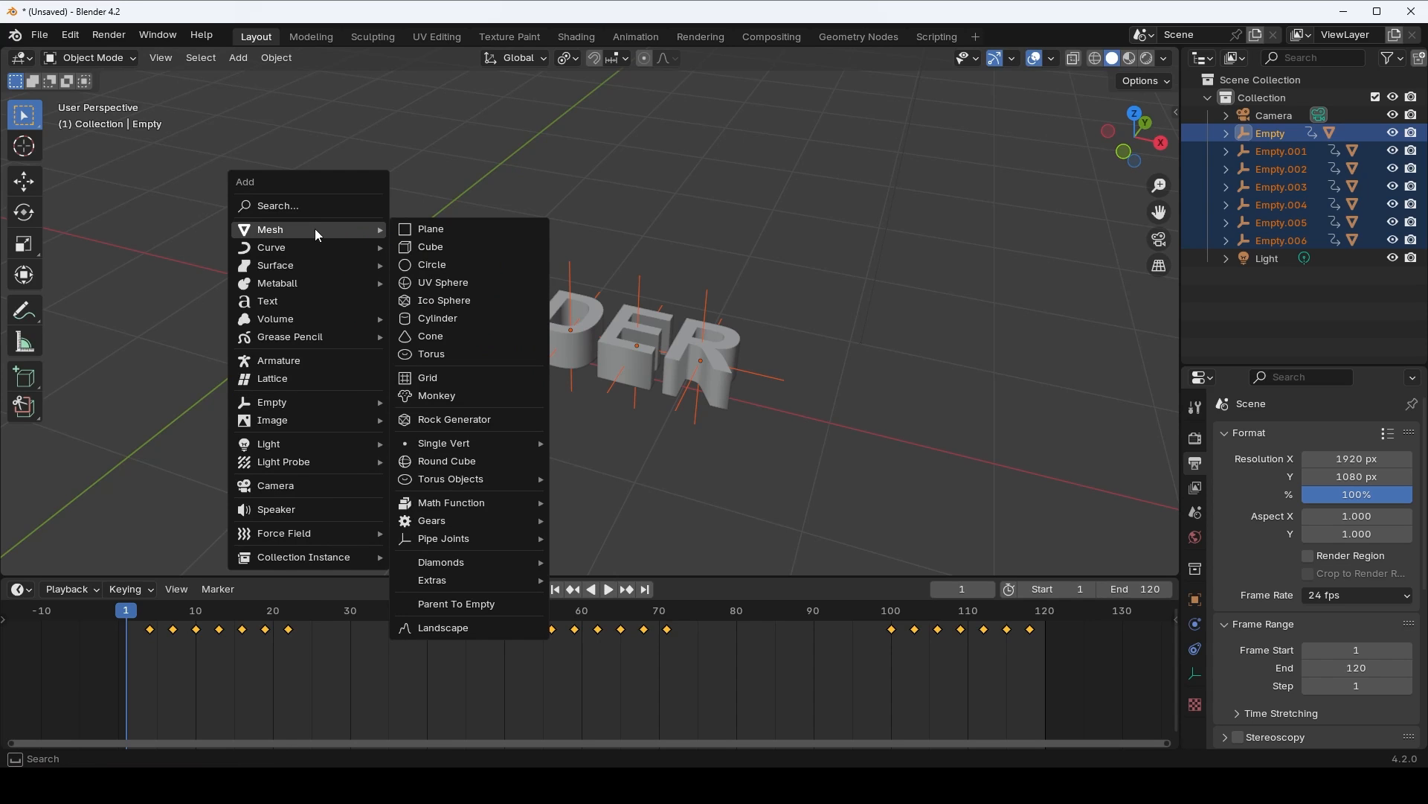
{"action": "left_click", "coordinate": [442, 235]}
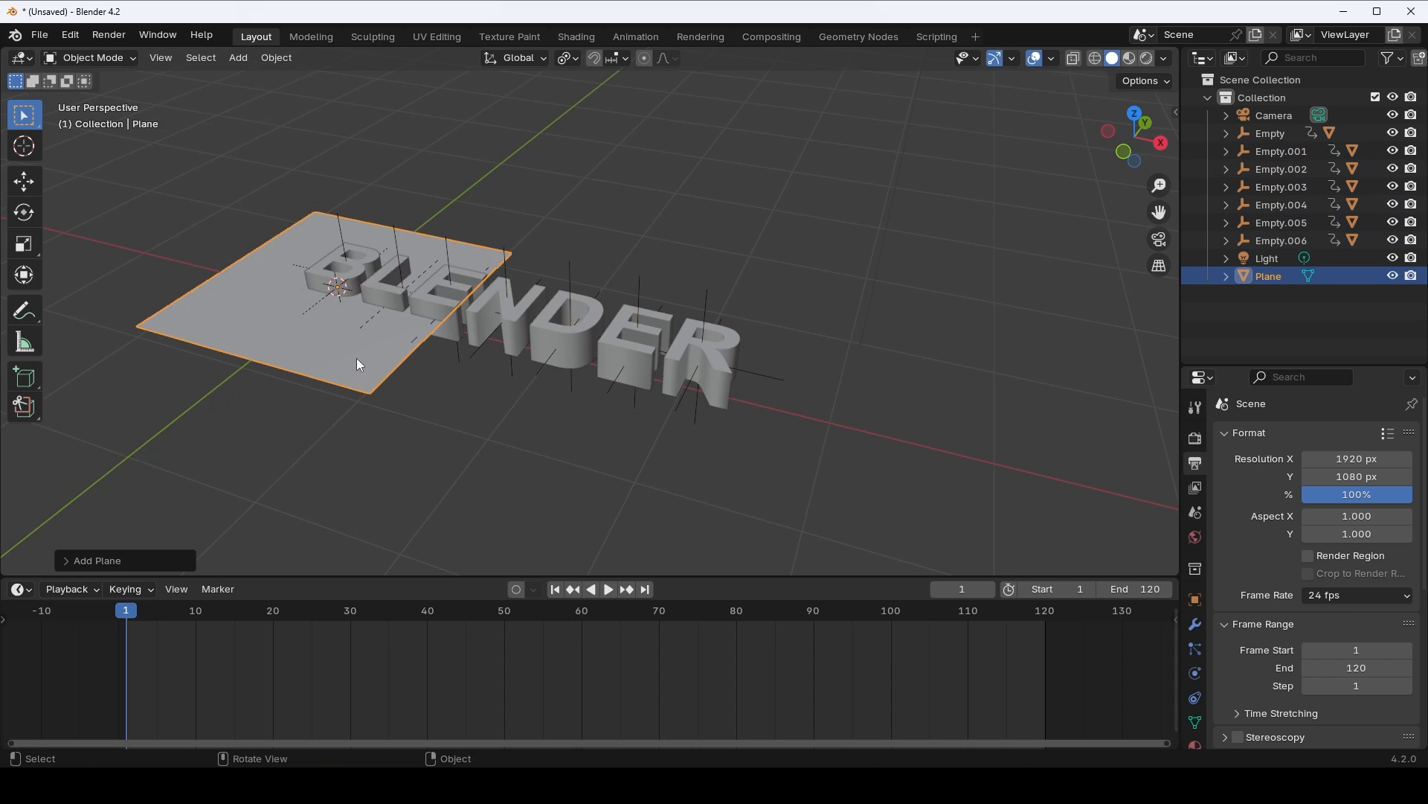
{"action": "key", "text": "s"}
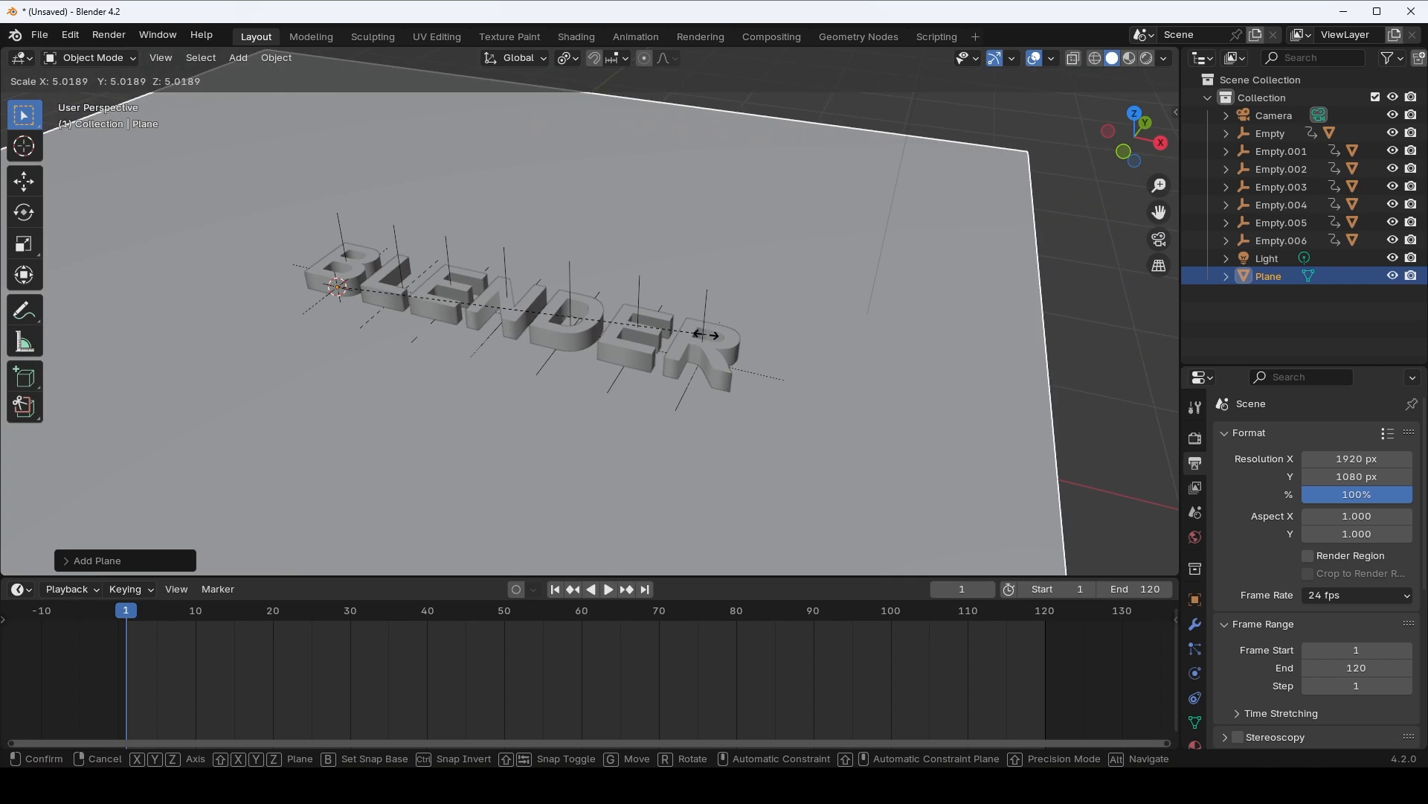
{"action": "left_click", "coordinate": [673, 364]}
{"action": "scroll", "coordinate": [644, 360], "scroll_direction": "down", "scroll_amount": 4}
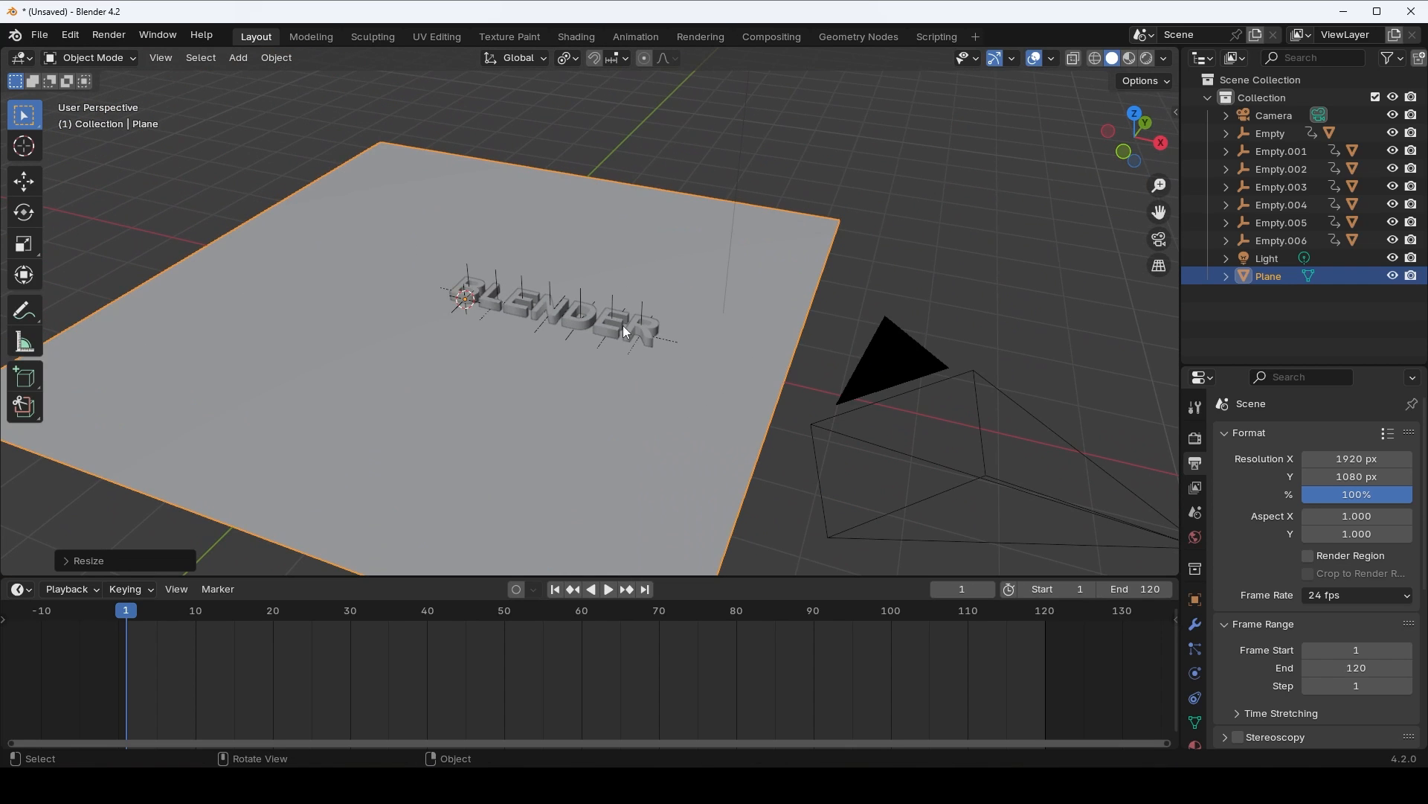
{"action": "scroll", "coordinate": [648, 350], "scroll_direction": "down", "scroll_amount": 5}
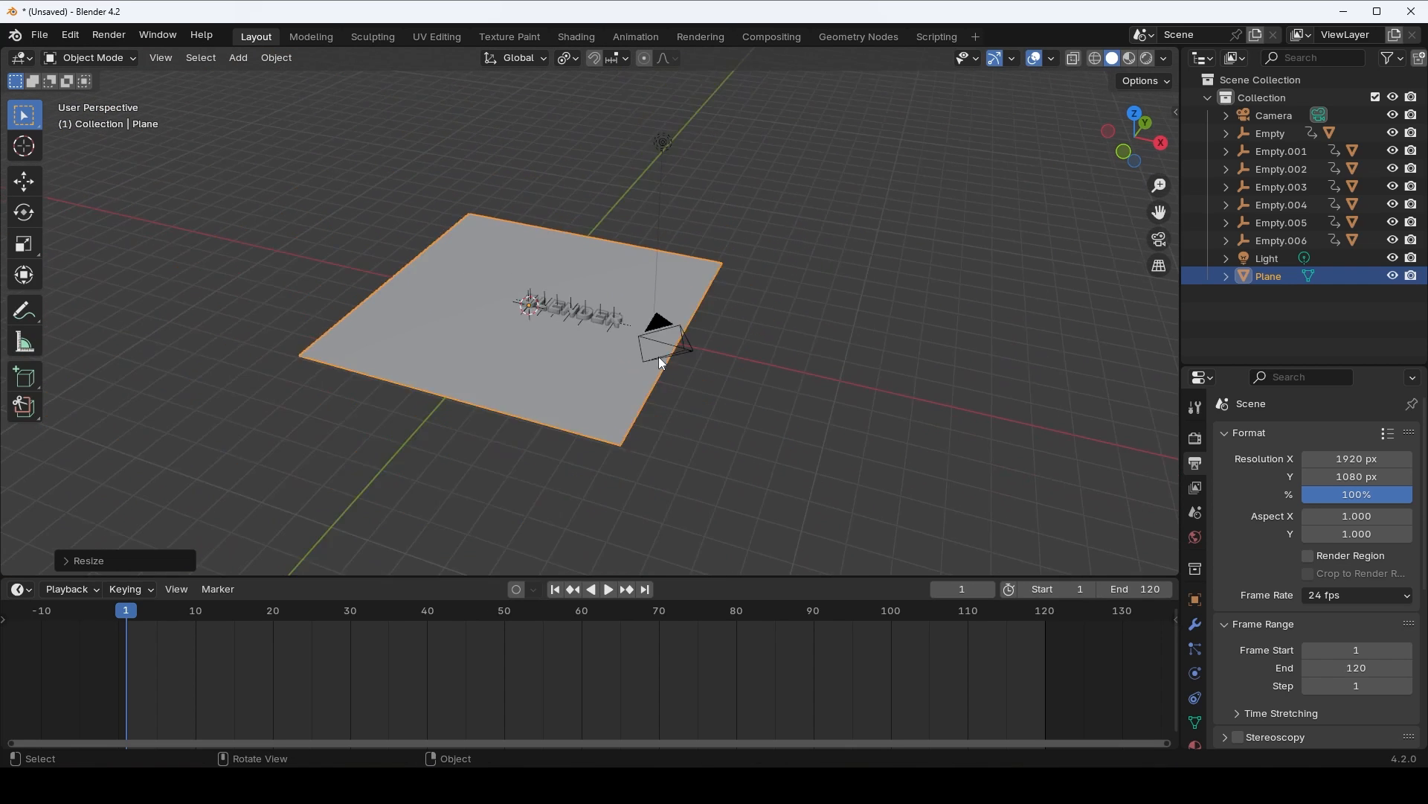
{"action": "scroll", "coordinate": [640, 357], "scroll_direction": "up", "scroll_amount": 6}
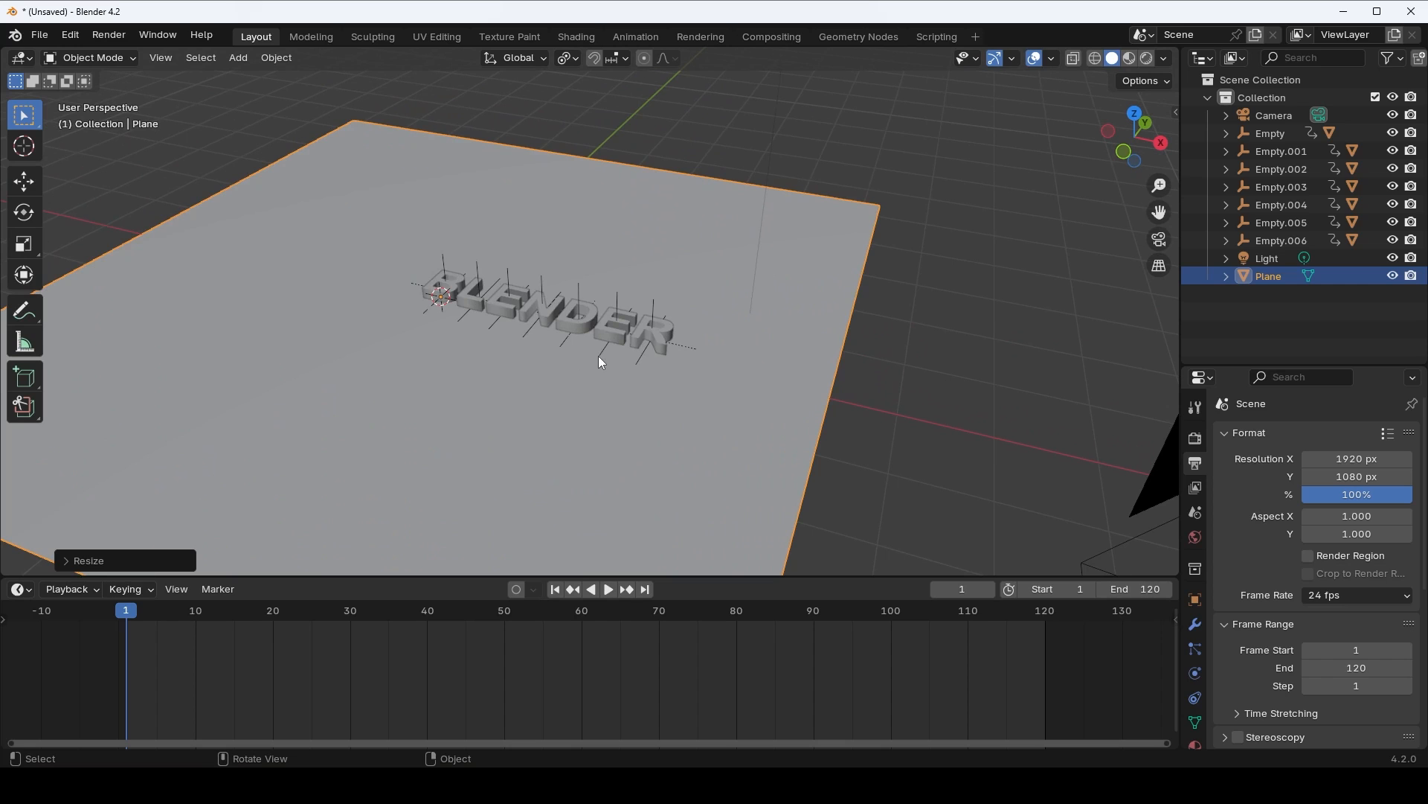
{"action": "scroll", "coordinate": [599, 358], "scroll_direction": "down", "scroll_amount": 3}
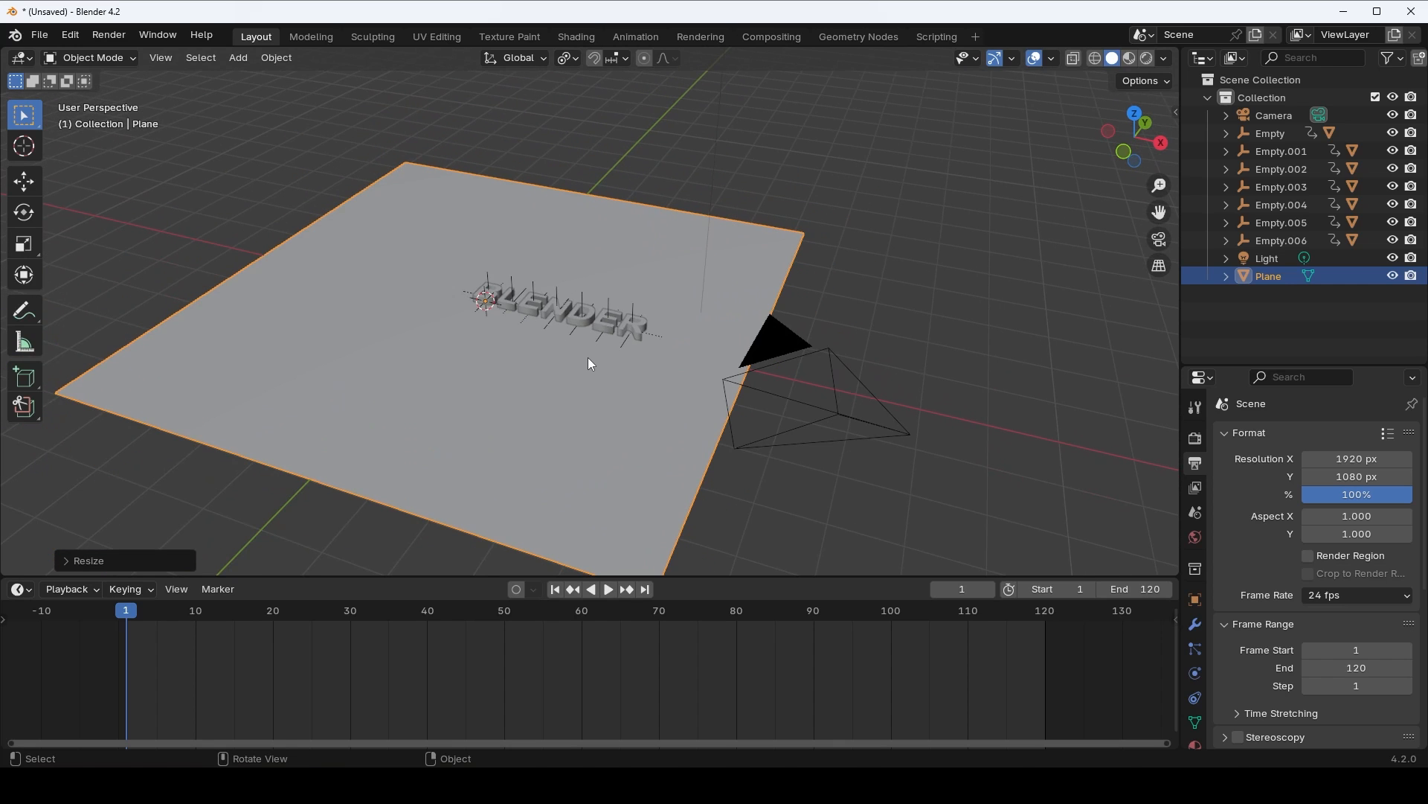
- Move the plane about 1.6 m along X to center it on the text and lower it about 0.5 m along Z
{"action": "key", "text": "g"}
{"action": "key", "text": "x"}
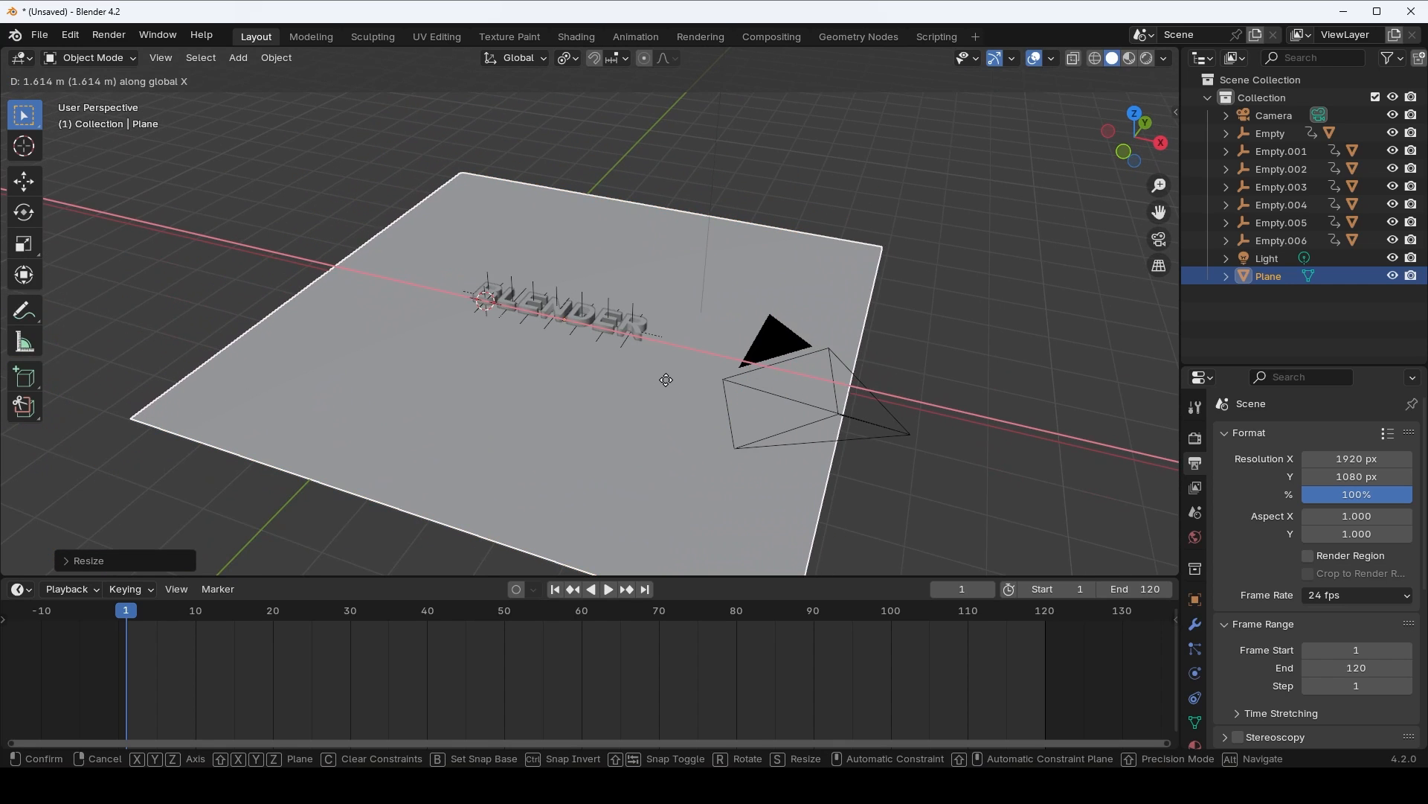
{"action": "left_click", "coordinate": [663, 378]}
{"action": "scroll", "coordinate": [644, 331], "scroll_direction": "up", "scroll_amount": 4}
{"action": "middle_click_drag", "start_coordinate": [640, 326], "coordinate": [692, 332]}
{"action": "key", "text": "g"}
{"action": "key", "text": "z"}
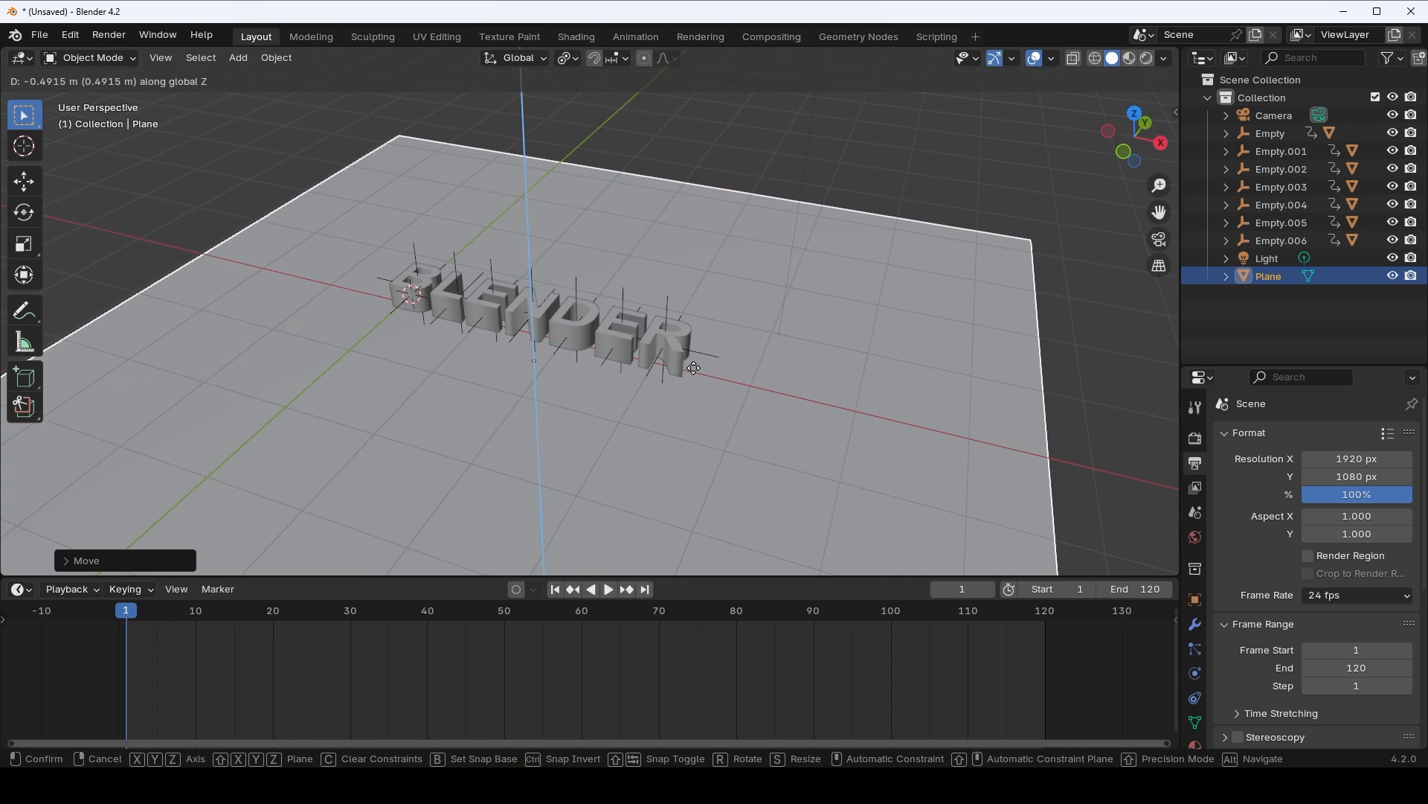
{"action": "left_click", "coordinate": [696, 365]}
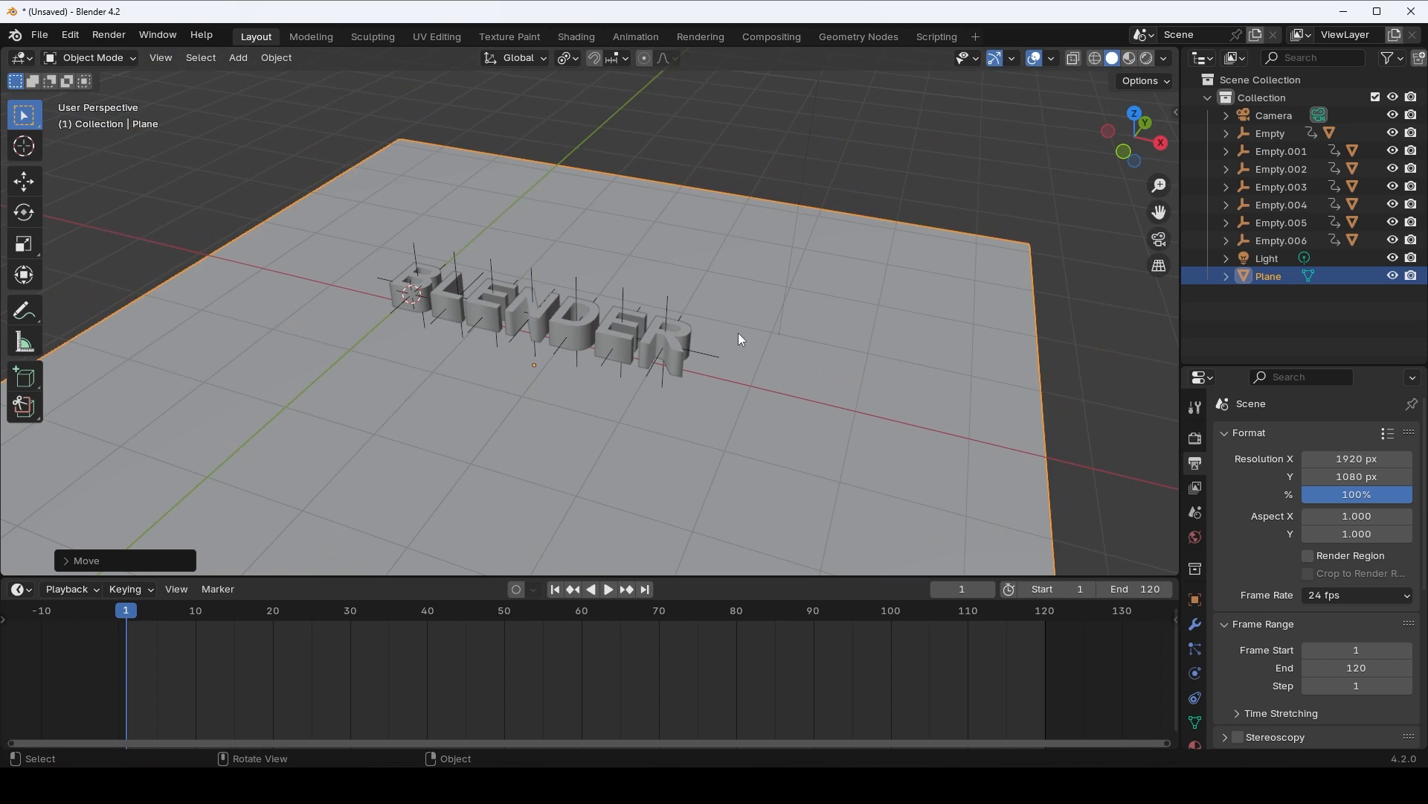
{"action": "middle_click_drag", "start_coordinate": [705, 375], "coordinate": [641, 364]}
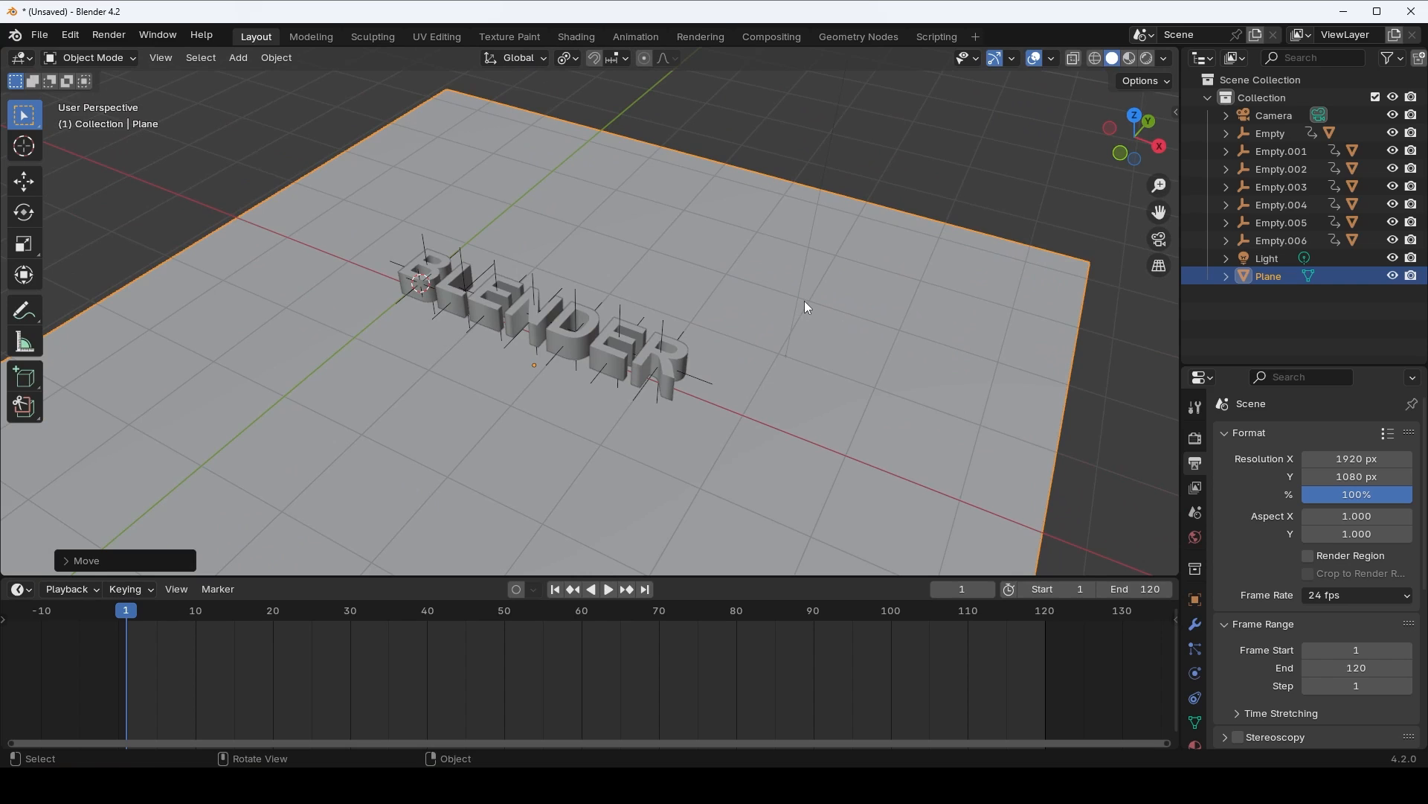
- In camera view, use Walk Navigation to bring the camera closer and swing it around toward the front of the BLENDER text
{"action": "key", "text": "KP_0"}
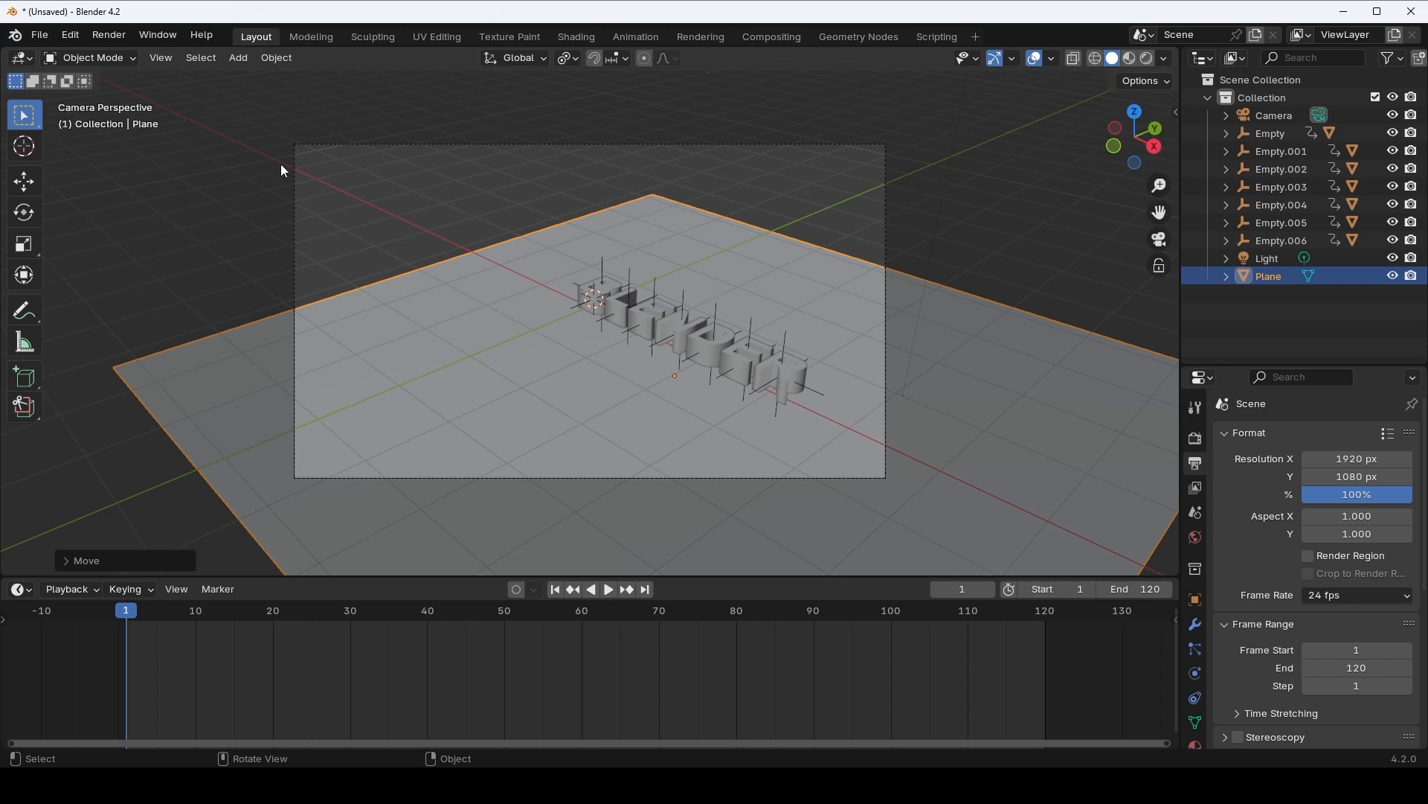
{"action": "left_click", "coordinate": [159, 57]}
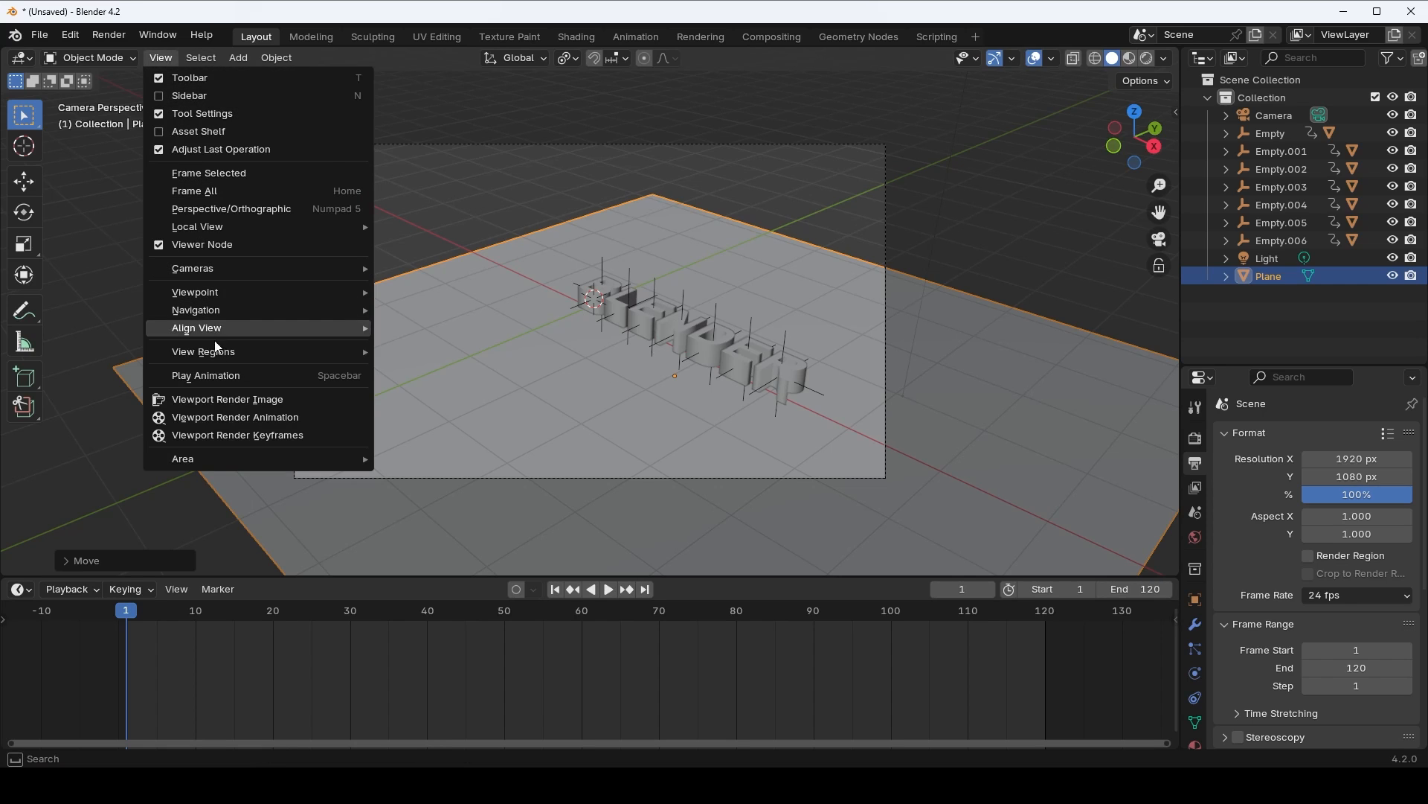
{"action": "mouse_move", "coordinate": [217, 359]}
{"action": "mouse_move", "coordinate": [235, 307]}
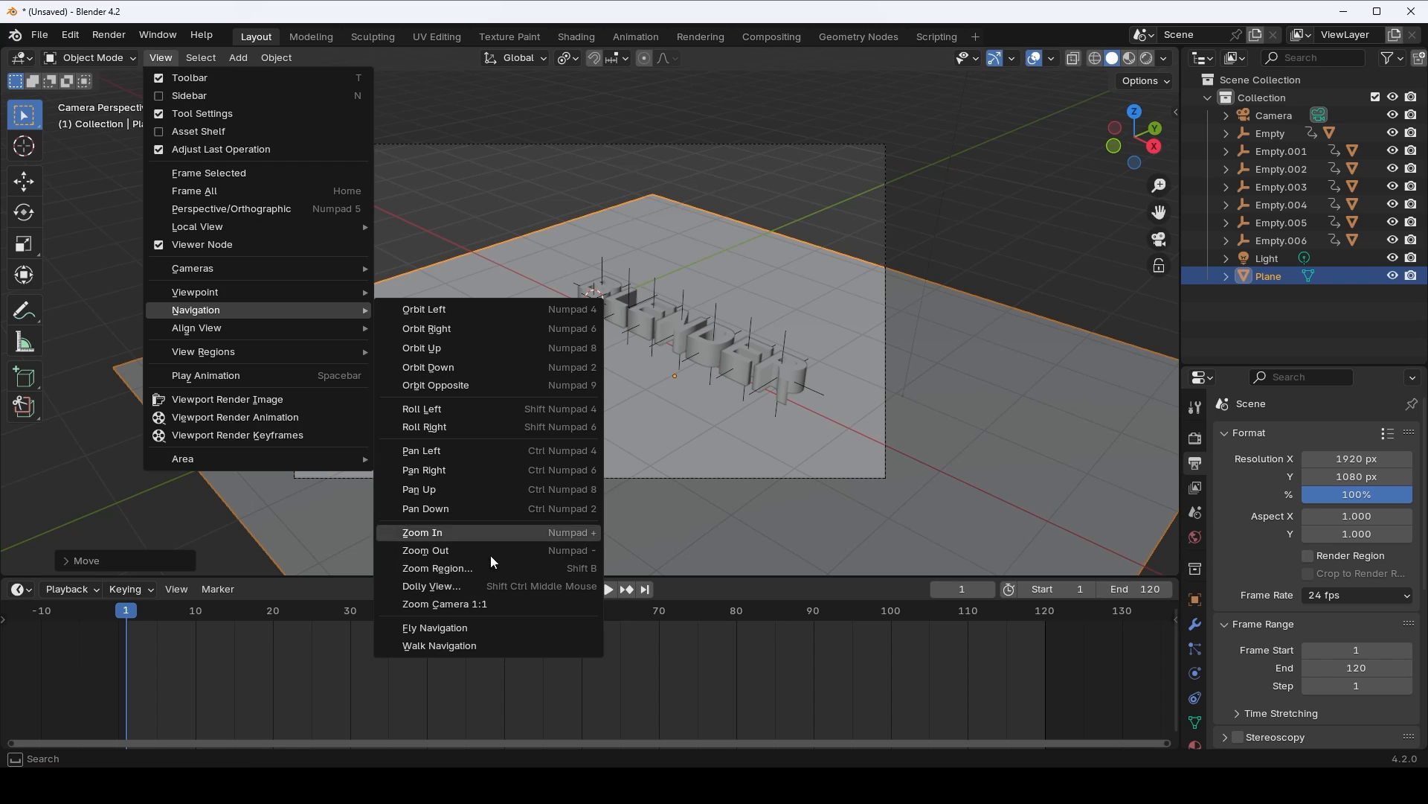
{"action": "left_click", "coordinate": [469, 646]}
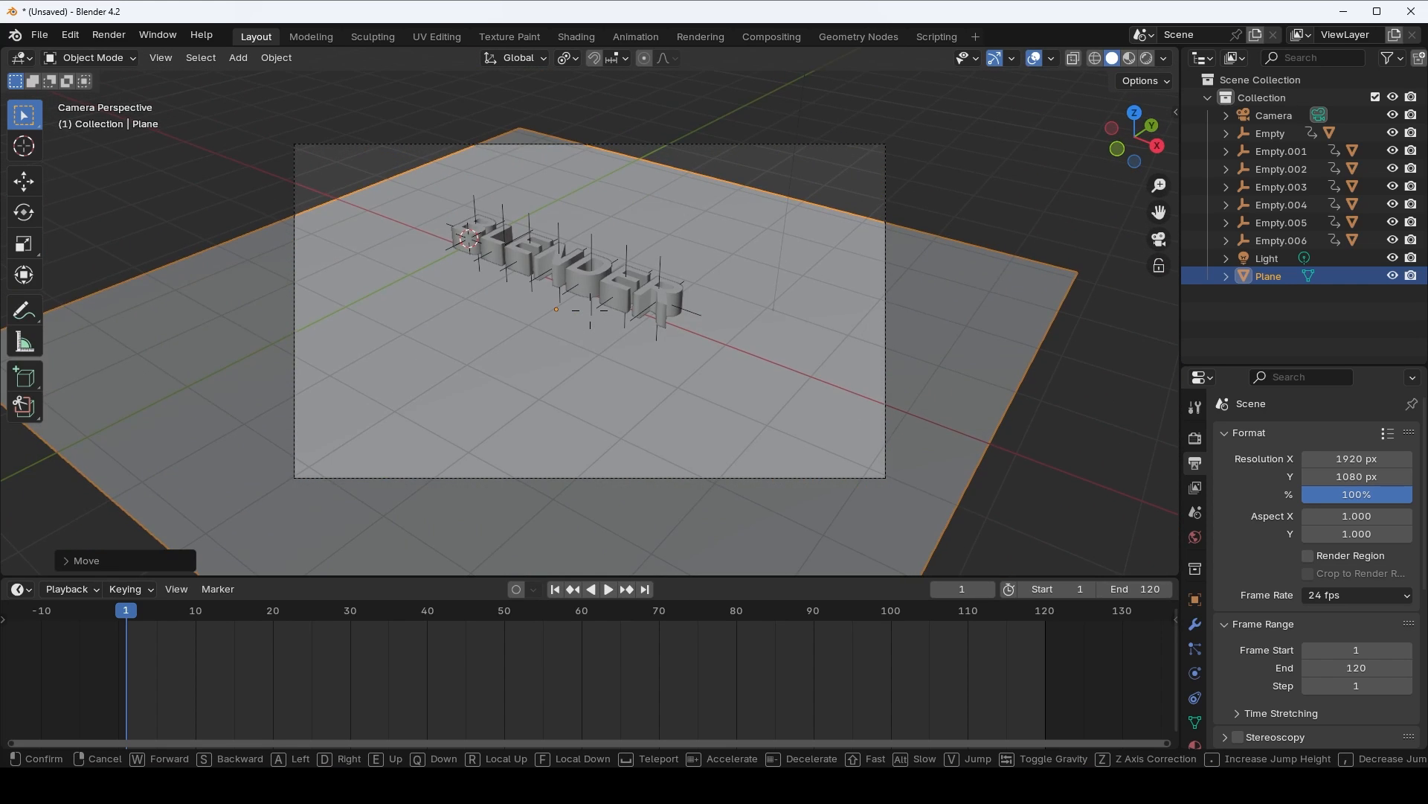
{"action": "key", "text": "w"}
{"action": "key", "text": "a"}
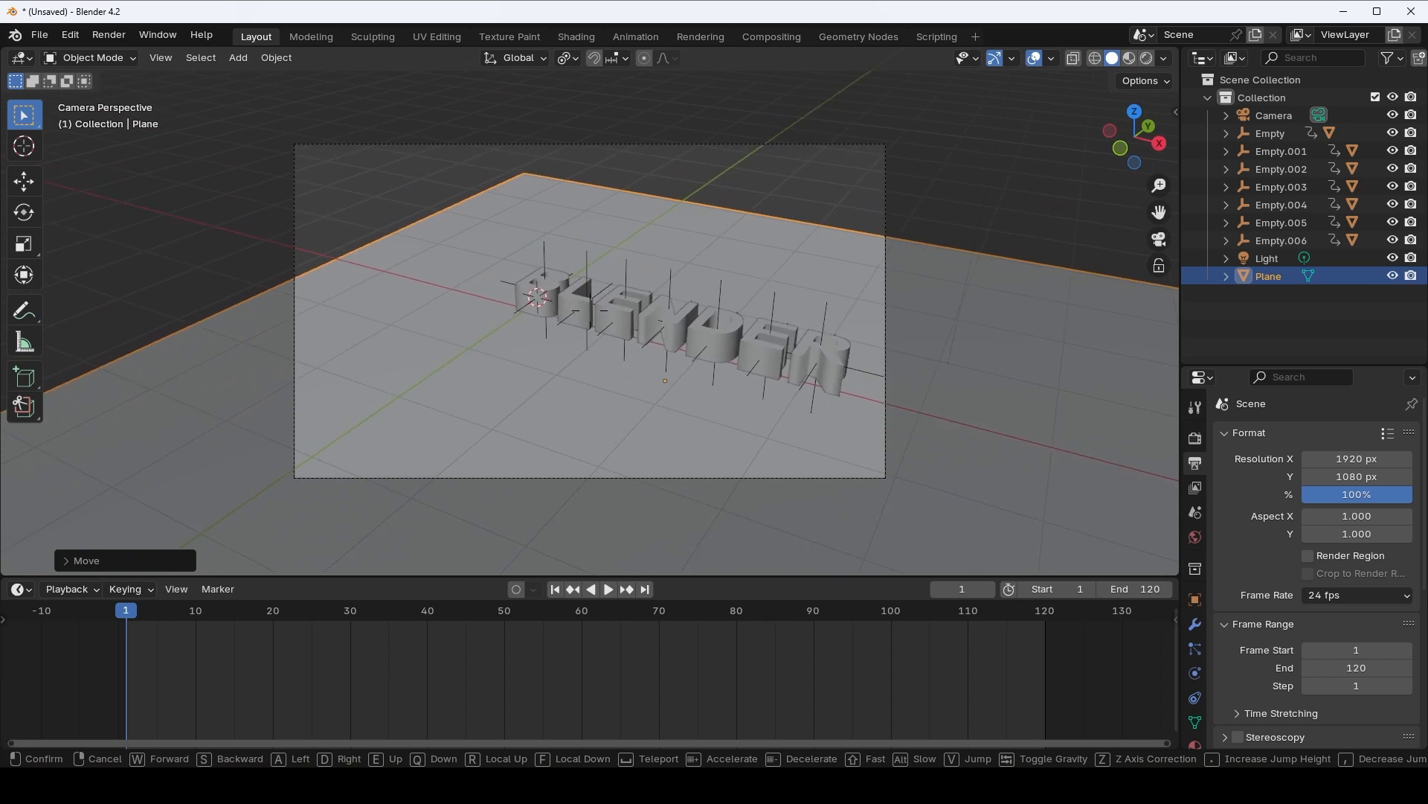
{"action": "key", "text": "a"}
{"action": "key", "text": "w"}
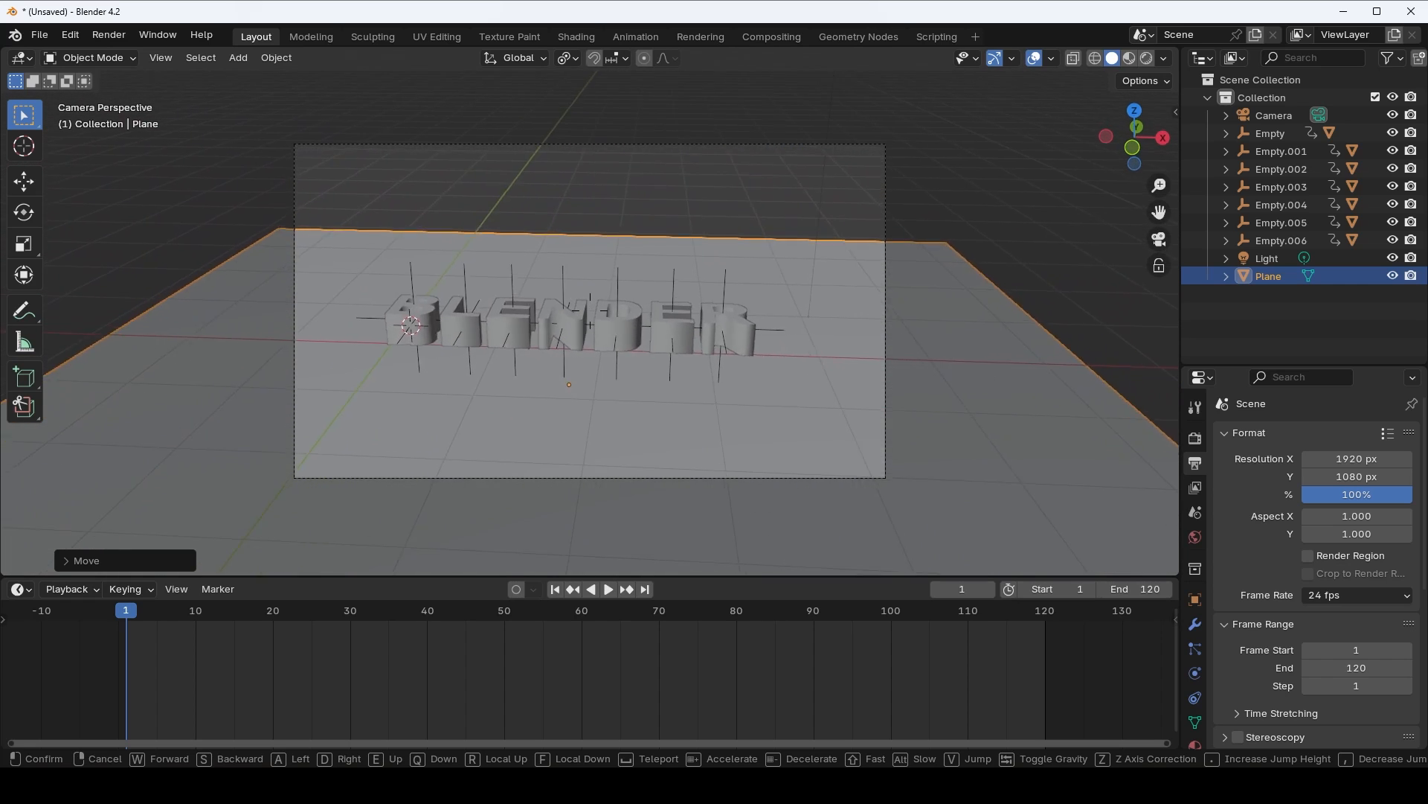
- Fine-tune the camera's height and distance so it faces the letters straight on with the whole word centered, and confirm its position
{"action": "key", "text": "q"}
{"action": "key", "text": "w"}
{"action": "key", "text": "s"}
{"action": "key", "text": "q"}
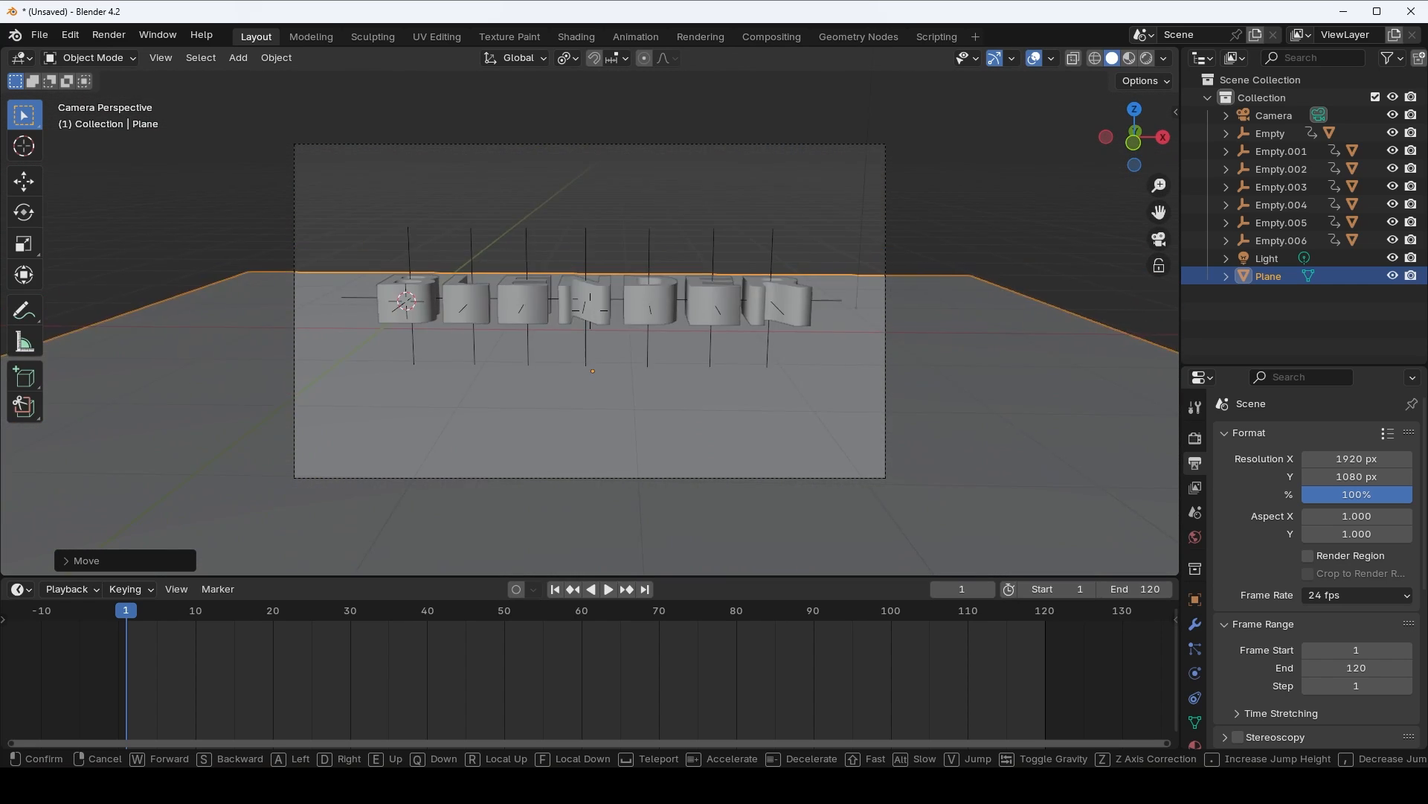
{"action": "key", "text": "e"}
{"action": "key", "text": "s"}
{"action": "key", "text": "q"}
{"action": "key", "text": "w"}
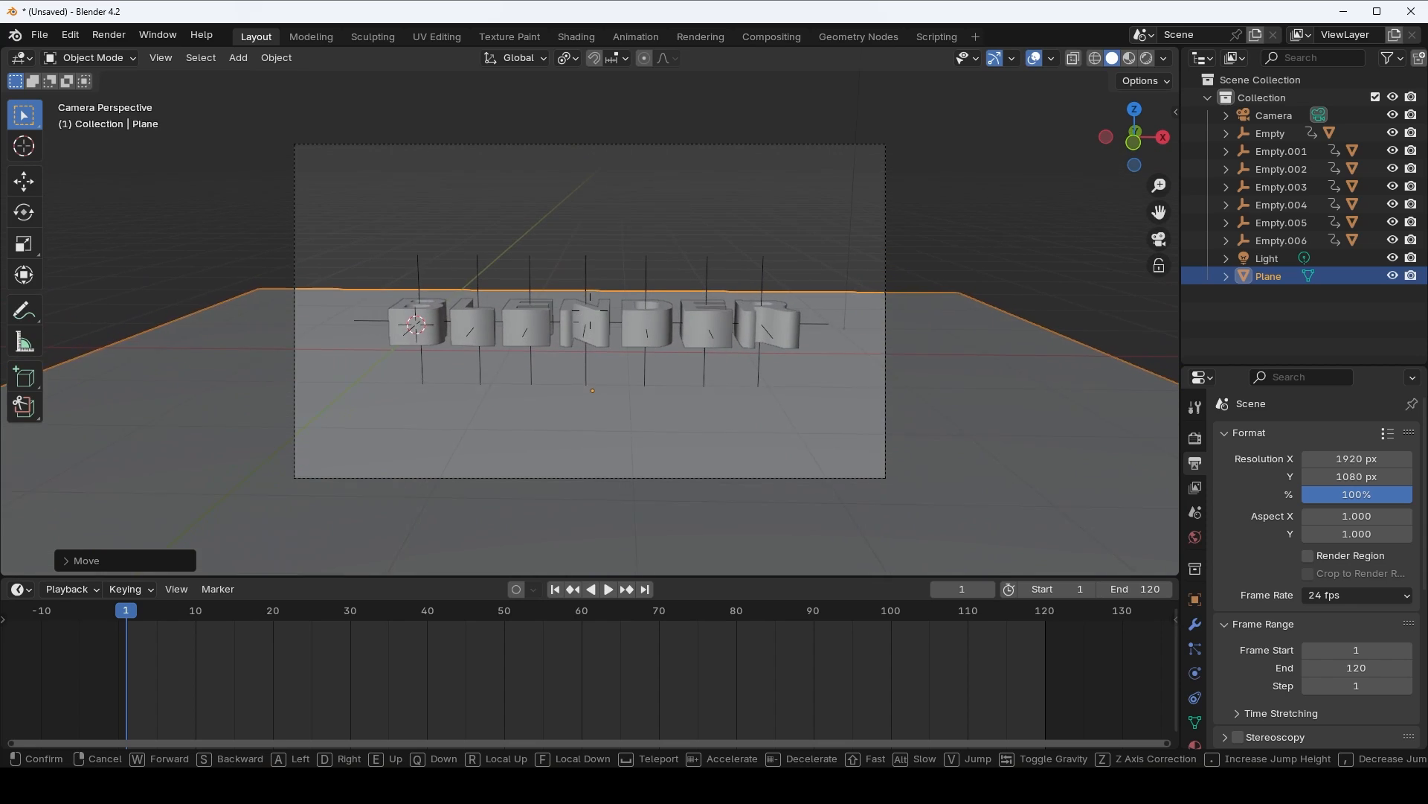
{"action": "left_click", "coordinate": [590, 311]}
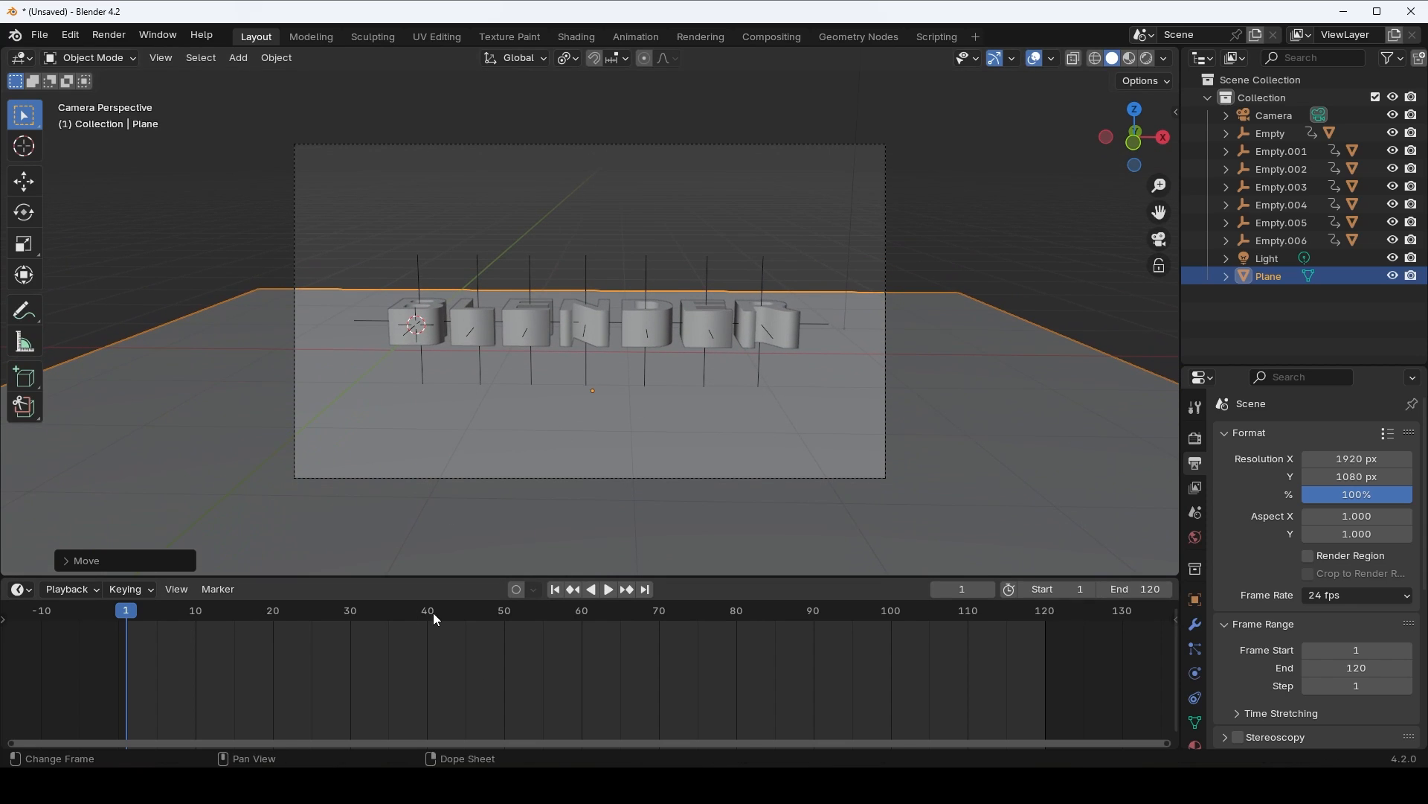
- Play back the letter animation through the camera, switch the viewport to rendered shading, and move to frame 27
{"action": "key", "text": "space"}
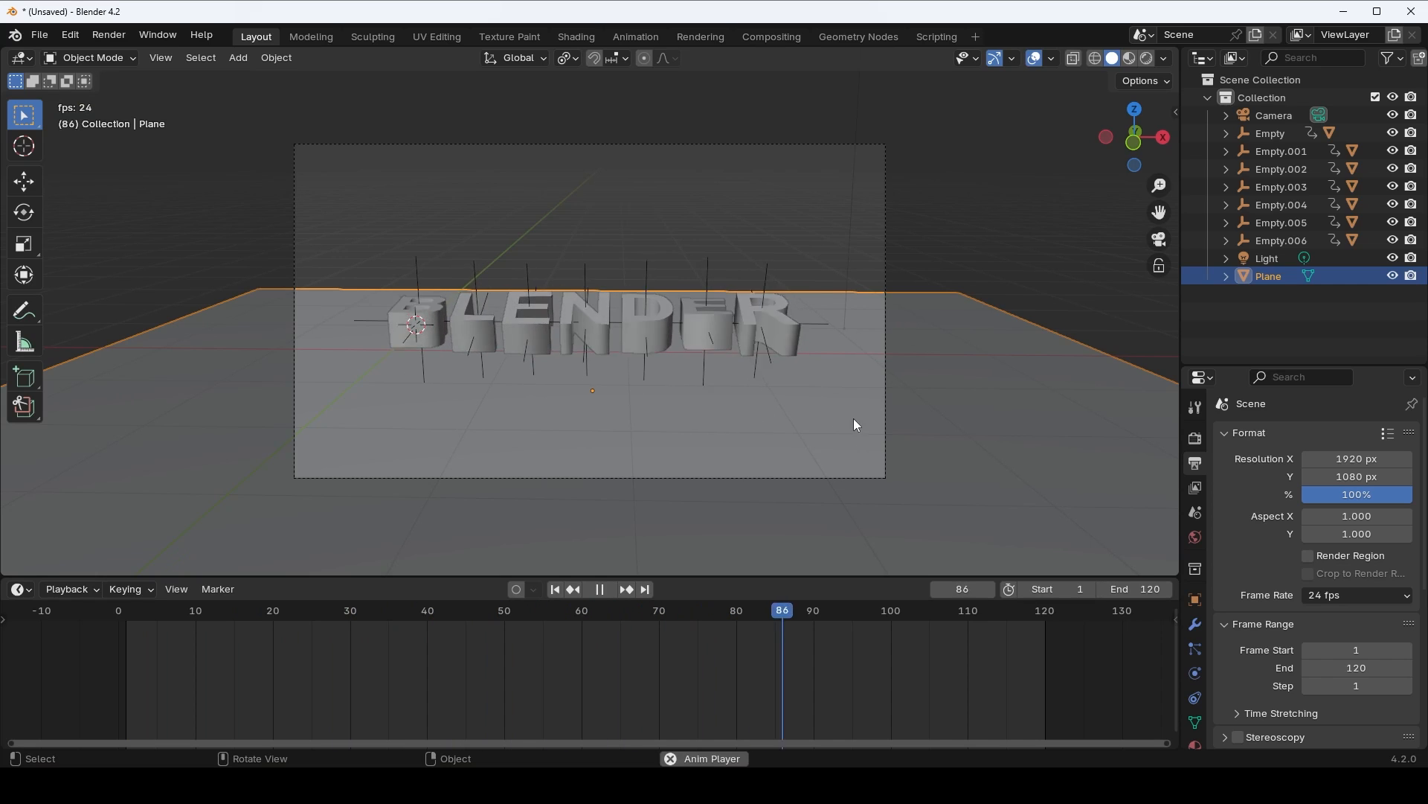
{"action": "key", "text": "Escape"}
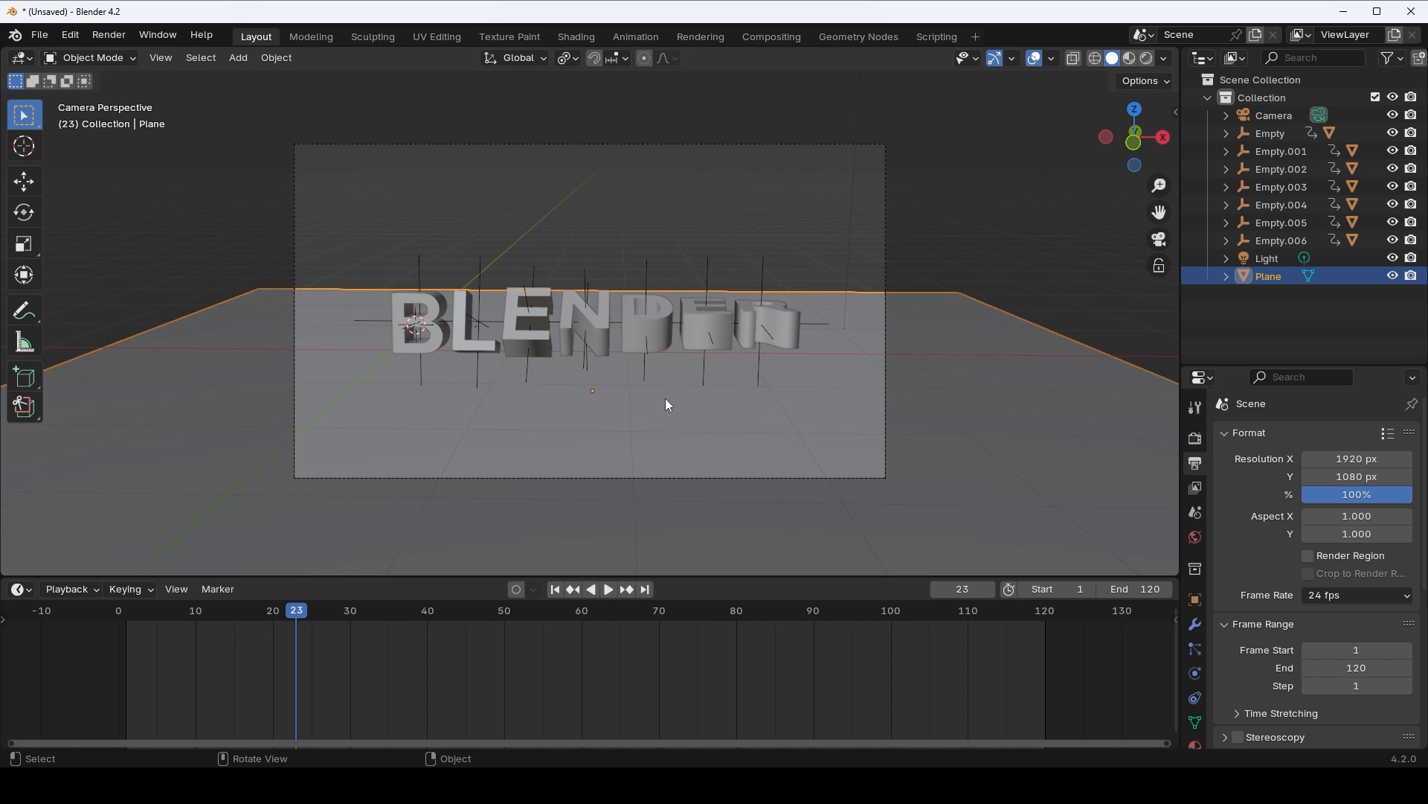
{"action": "left_click", "coordinate": [1146, 59]}
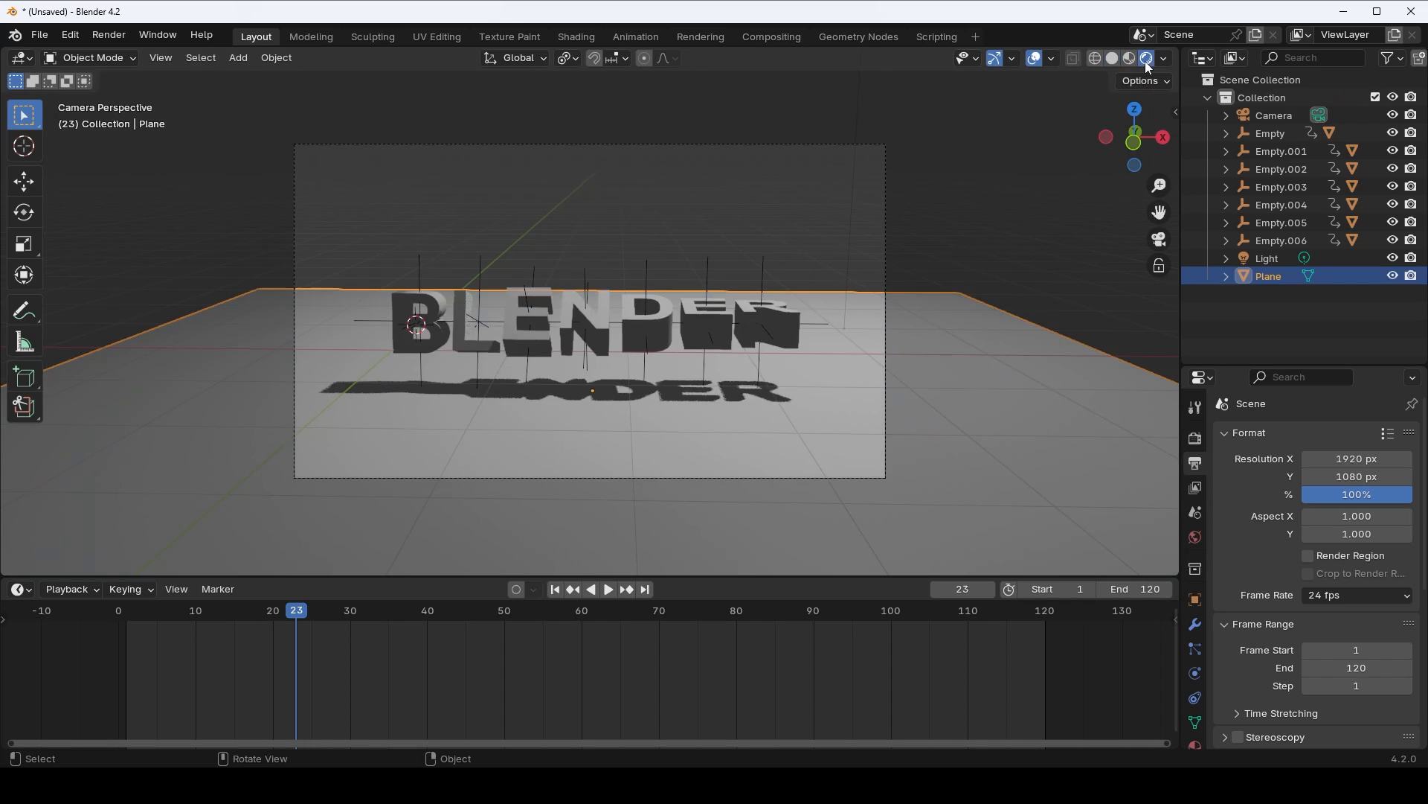
{"action": "mouse_move", "coordinate": [320, 617]}
{"action": "left_mouse_down"}
{"action": "mouse_move", "coordinate": [360, 608]}
{"action": "mouse_move", "coordinate": [327, 612]}
{"action": "left_mouse_up"}
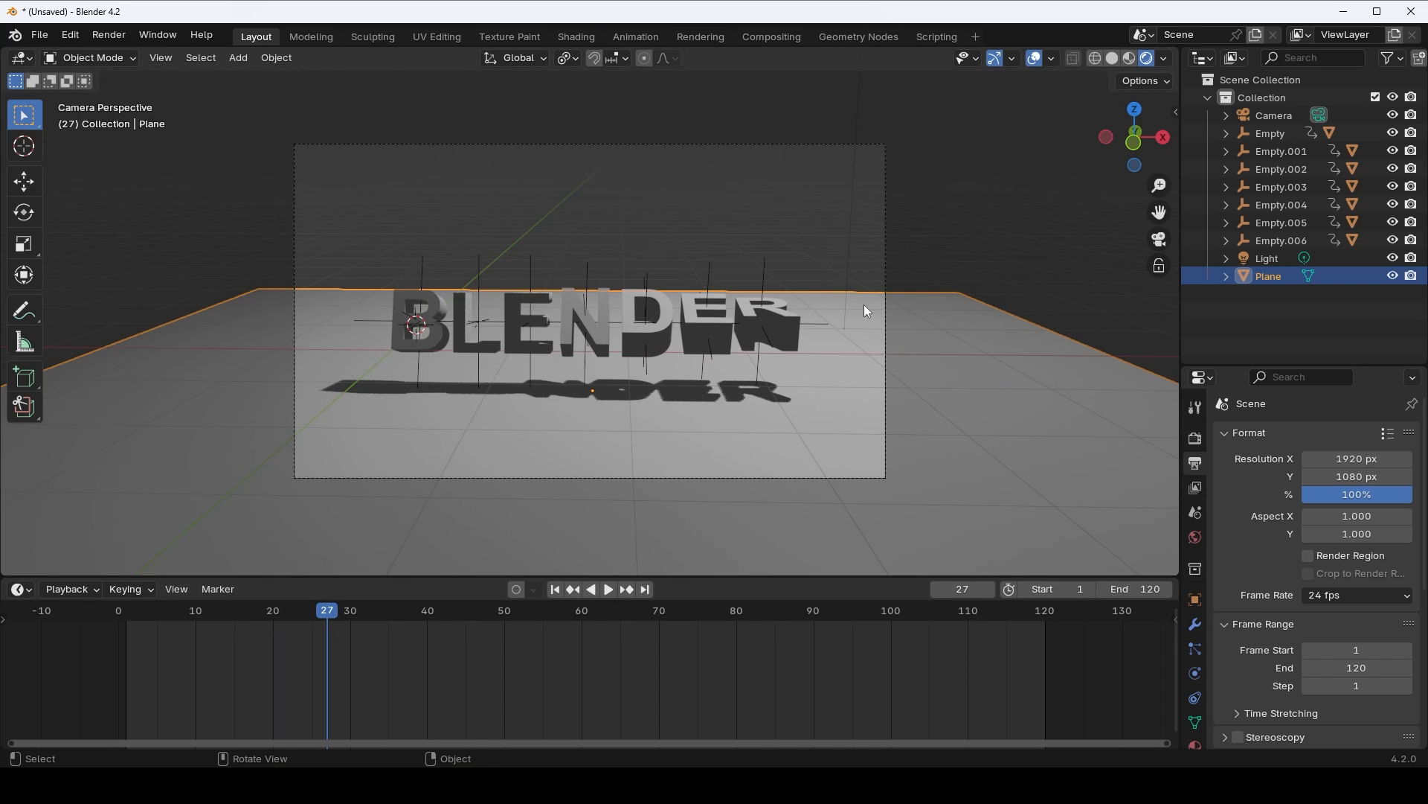
- Extrude the plane's back edge straight up along Z to form a tall wall behind the letters, and return to Object Mode
{"action": "middle_click_drag", "start_coordinate": [866, 311], "coordinate": [826, 402]}
{"action": "key", "text": "Tab"}
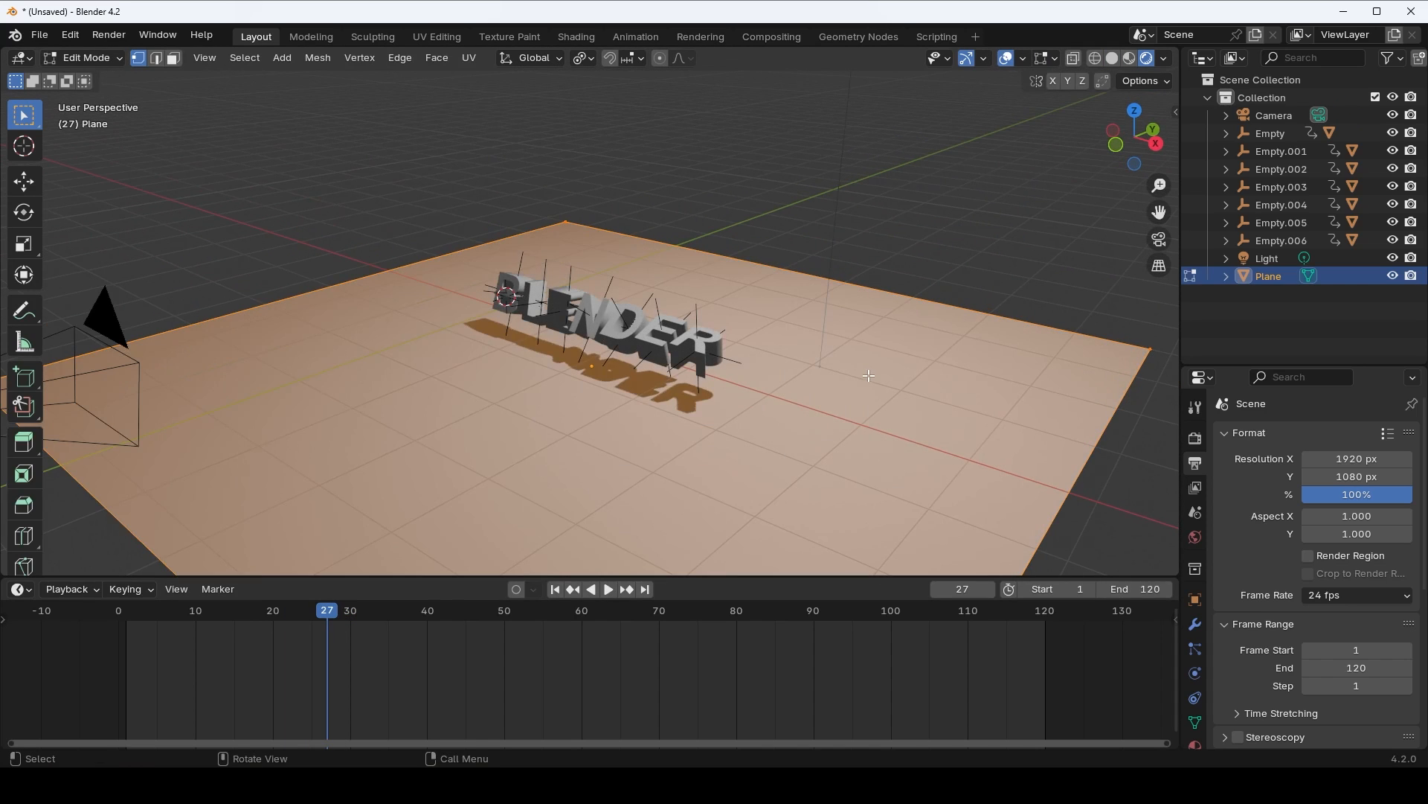
{"action": "left_click", "coordinate": [154, 59]}
{"action": "left_click", "coordinate": [867, 285]}
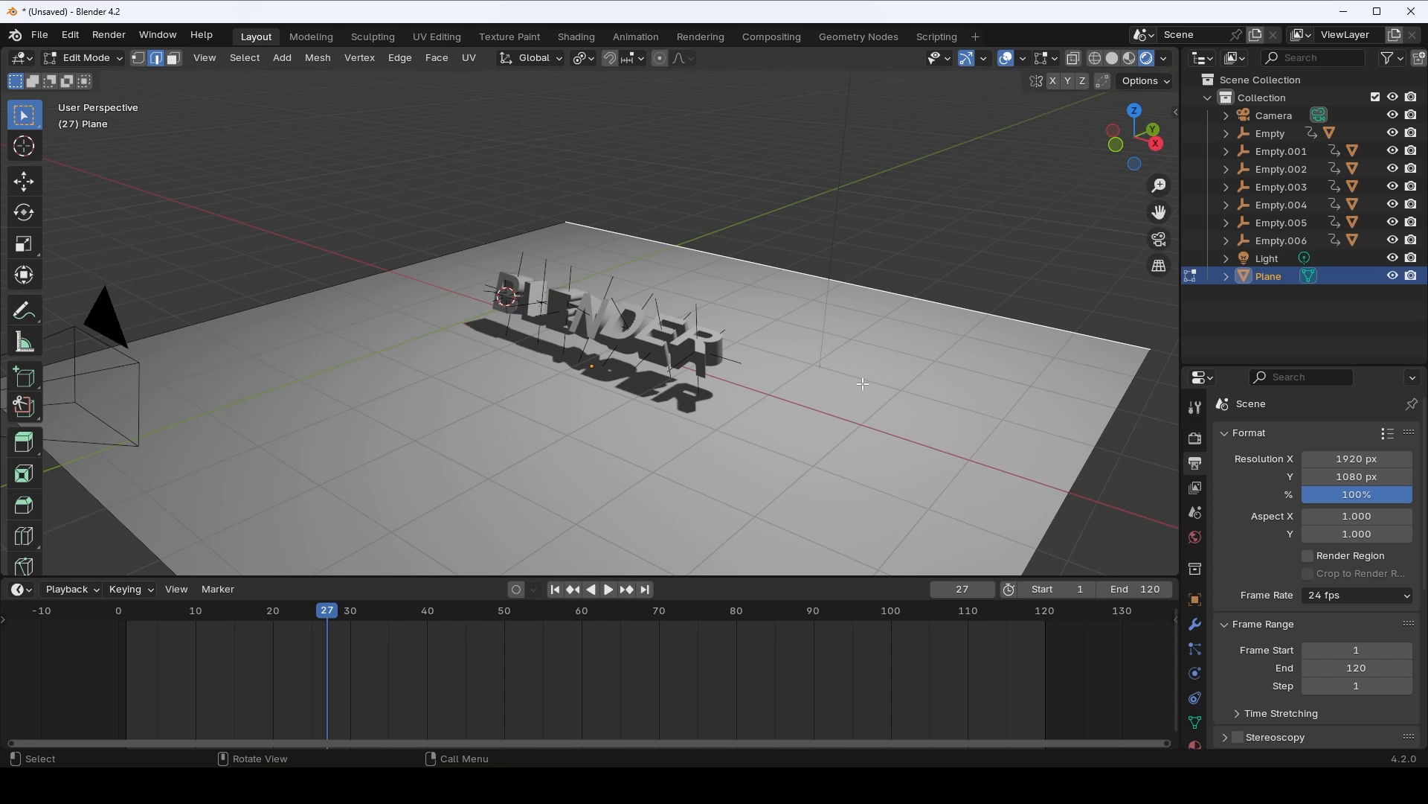
{"action": "key", "text": "e"}
{"action": "key", "text": "z"}
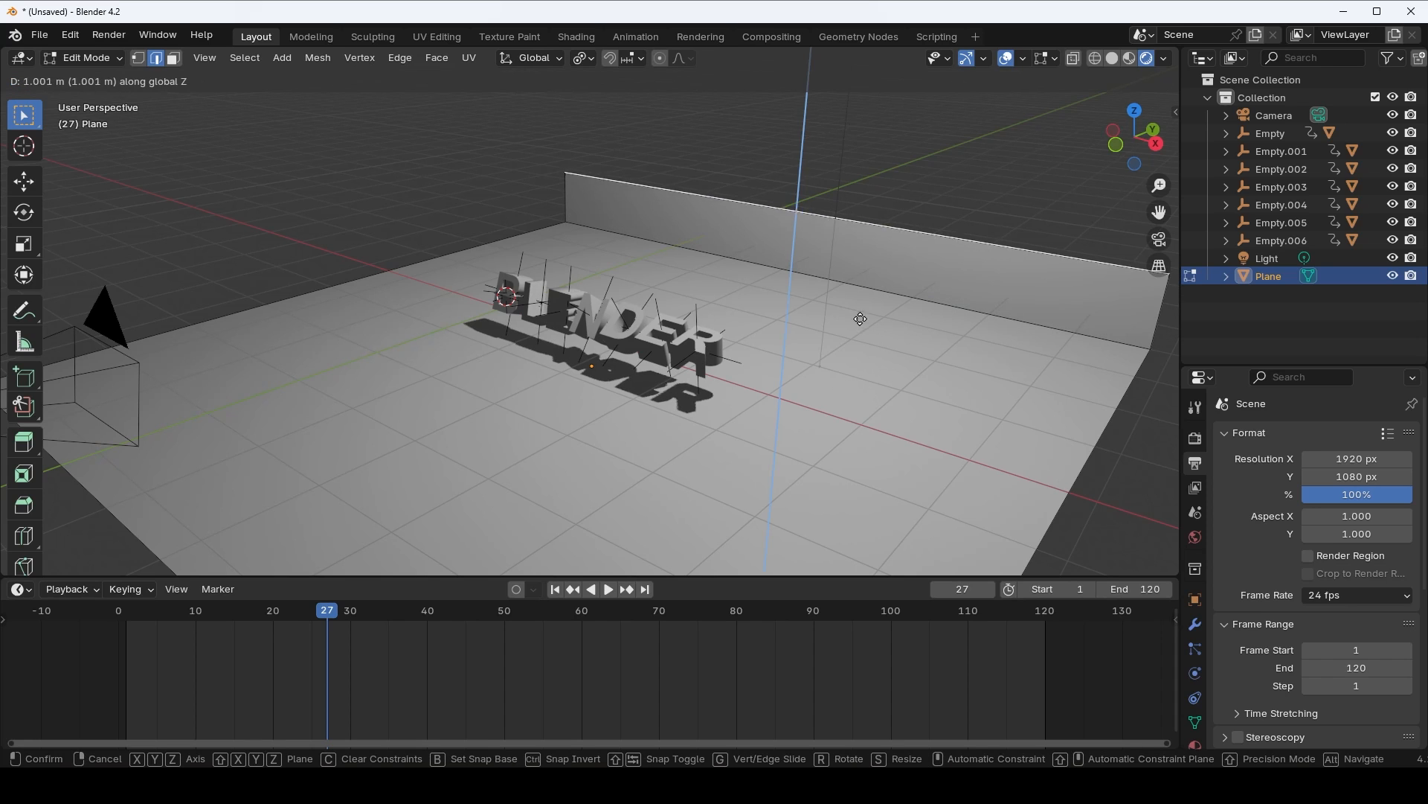
{"action": "left_click", "coordinate": [846, 85]}
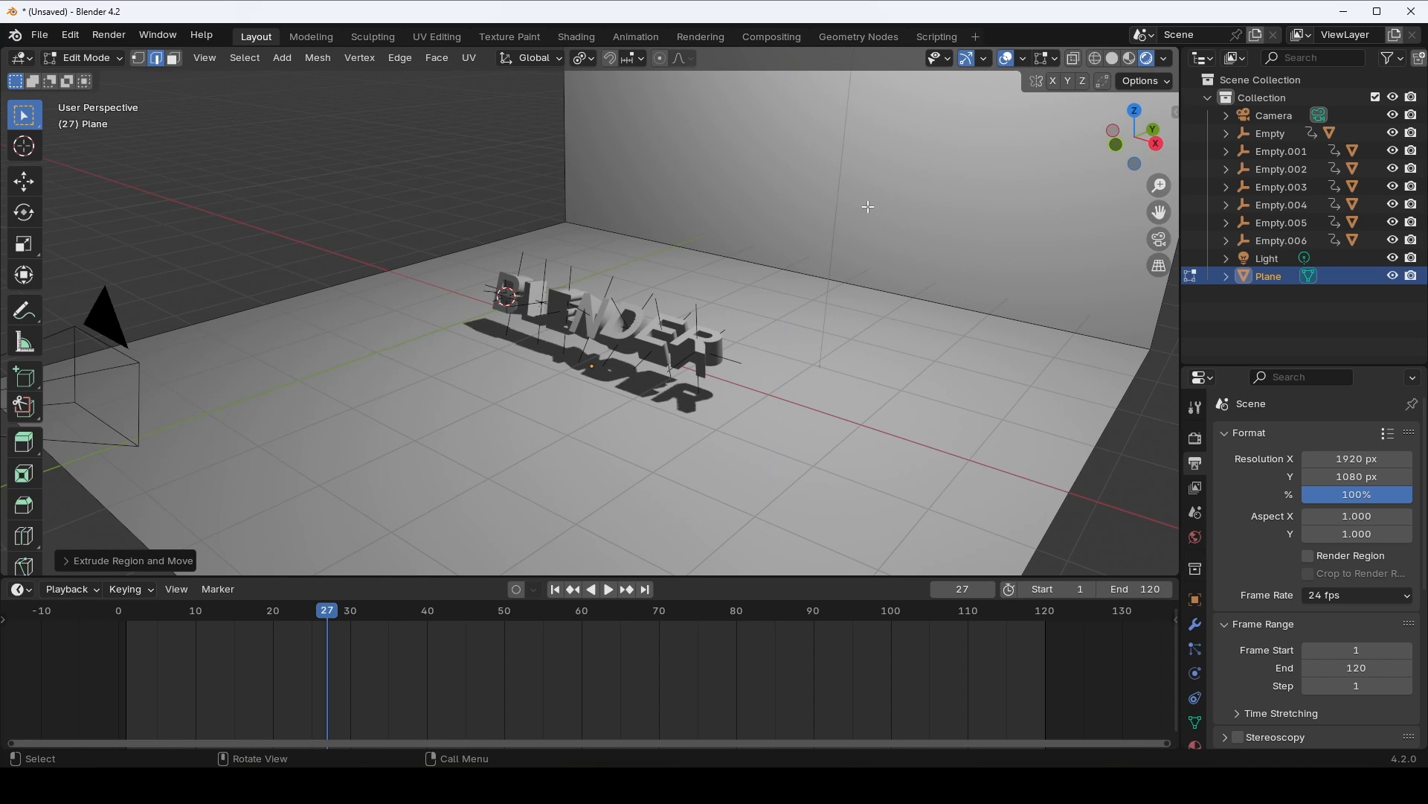
{"action": "scroll", "coordinate": [798, 315], "scroll_direction": "down", "scroll_amount": 4}
{"action": "scroll", "coordinate": [771, 326], "scroll_direction": "up", "scroll_amount": 1}
{"action": "middle_click_drag", "start_coordinate": [781, 322], "coordinate": [722, 338], "text": "shift"}
{"action": "key", "text": "Tab"}
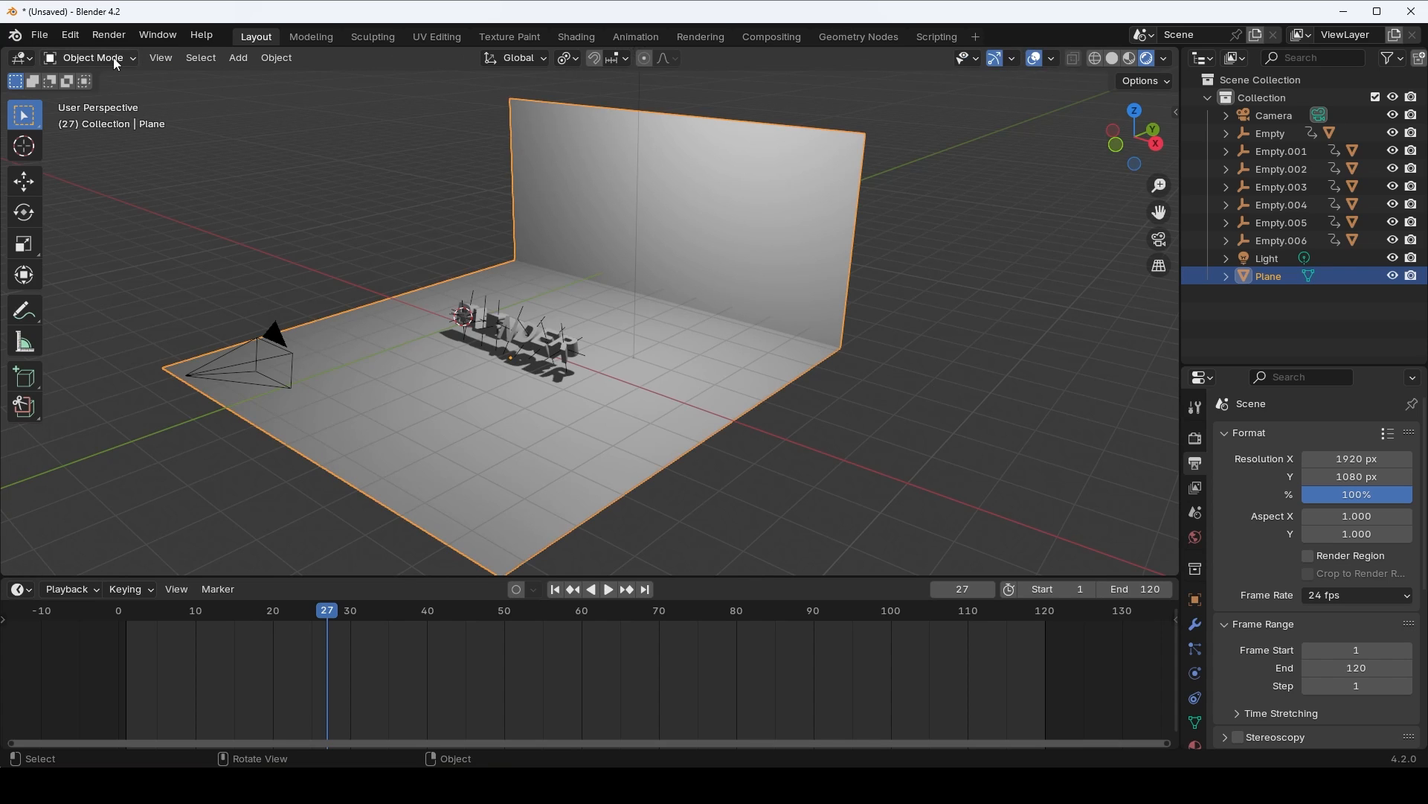
- Add a Bevel modifier to the floor-and-wall plane
{"action": "middle_click_drag", "start_coordinate": [796, 420], "coordinate": [707, 417]}
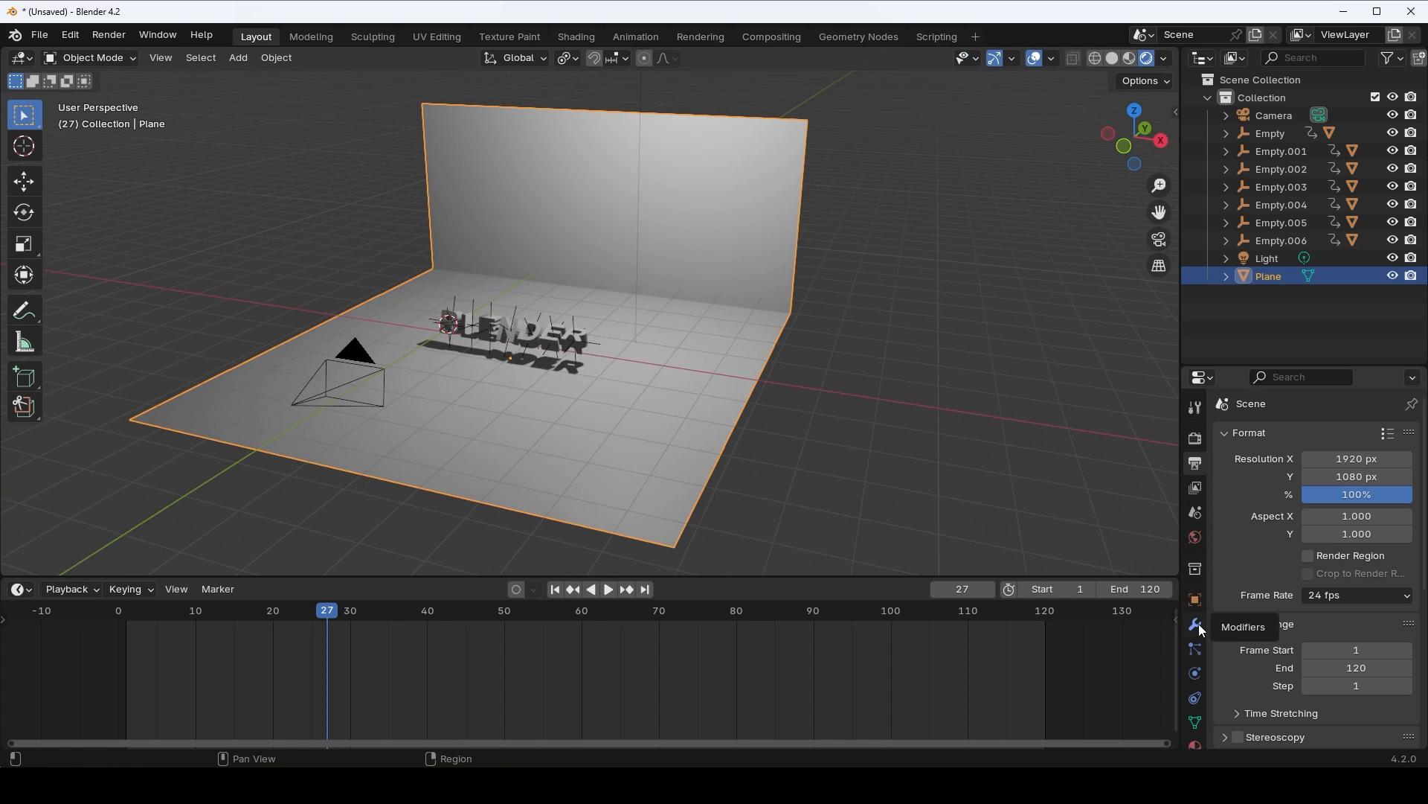
{"action": "left_click", "coordinate": [1196, 624]}
{"action": "left_click", "coordinate": [1319, 436]}
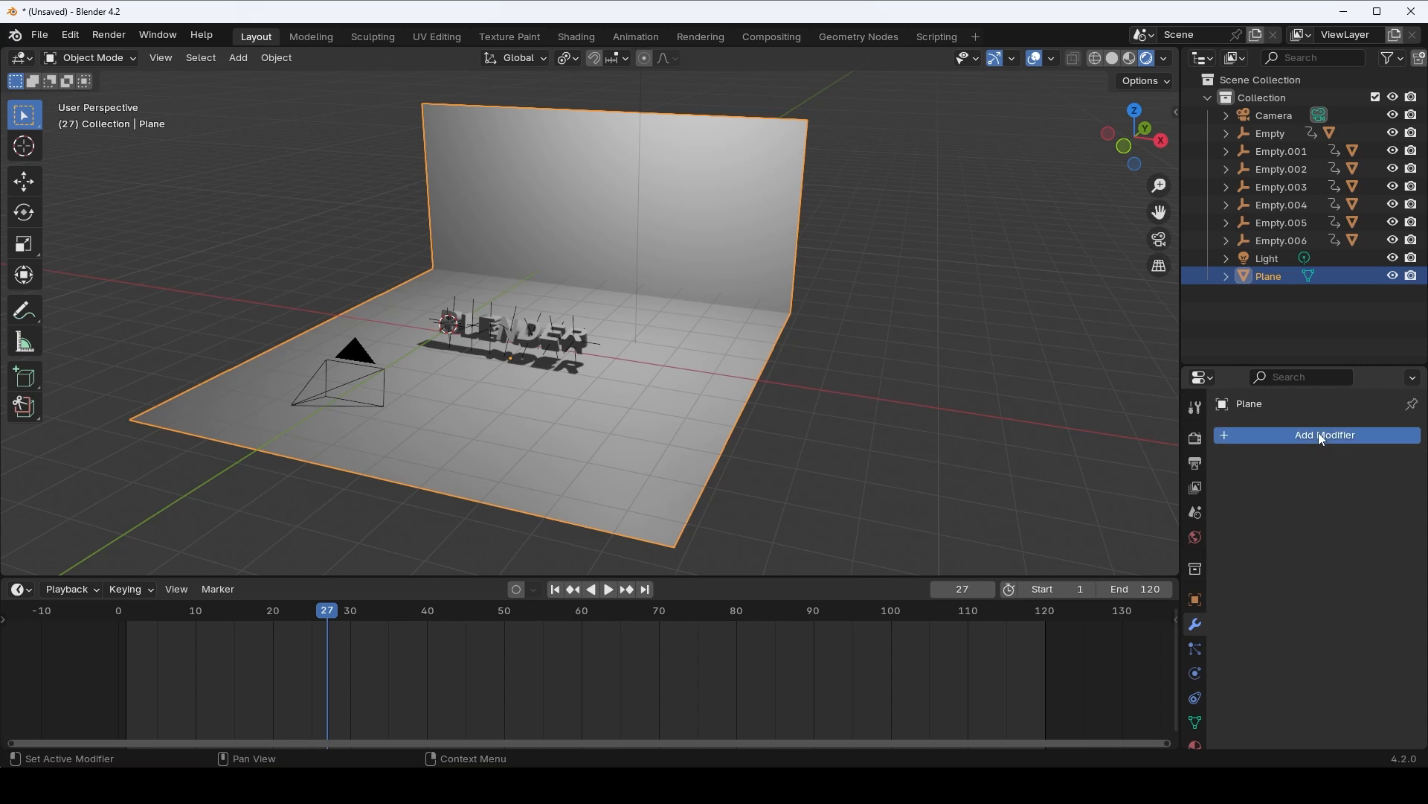
{"action": "mouse_move", "coordinate": [1294, 506]}
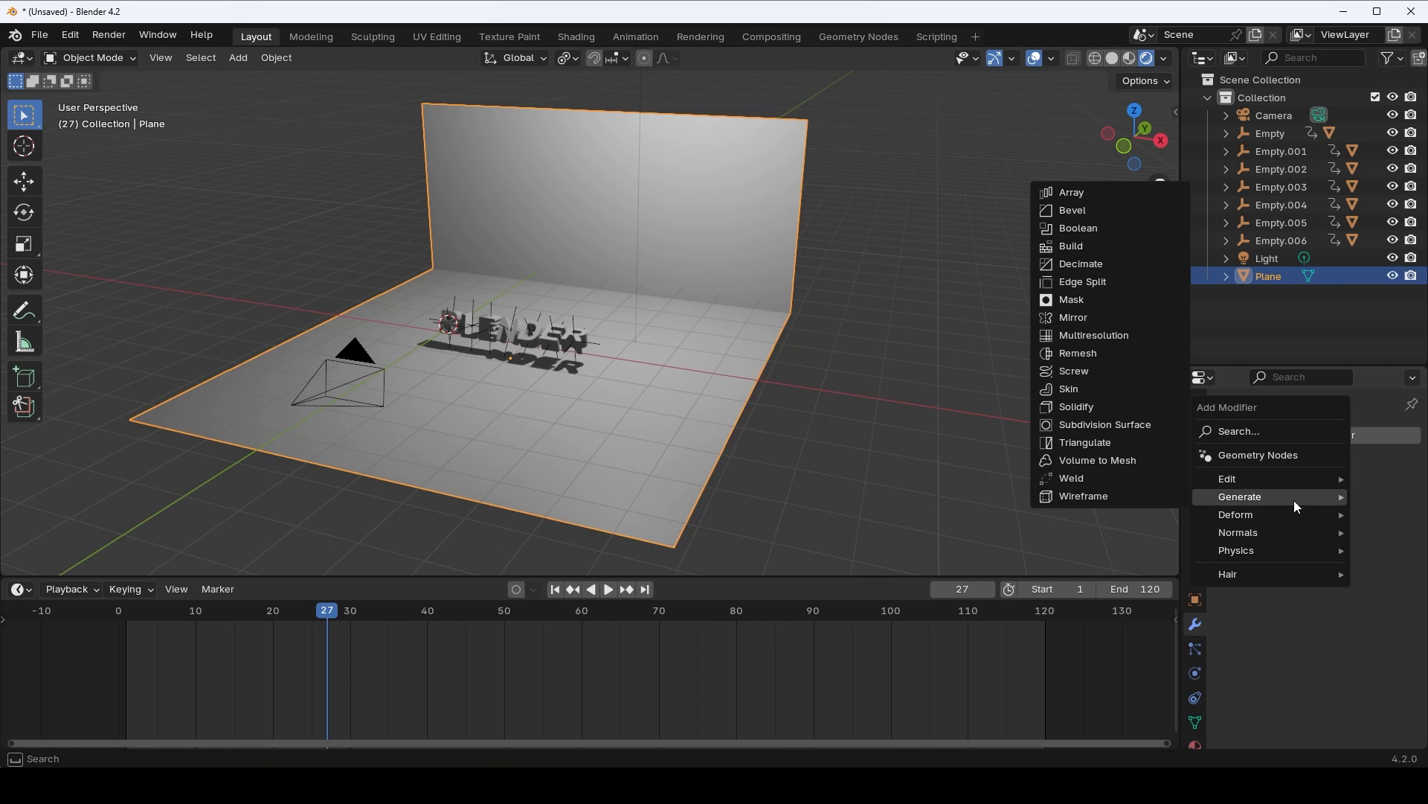
{"action": "left_click", "coordinate": [1091, 208]}
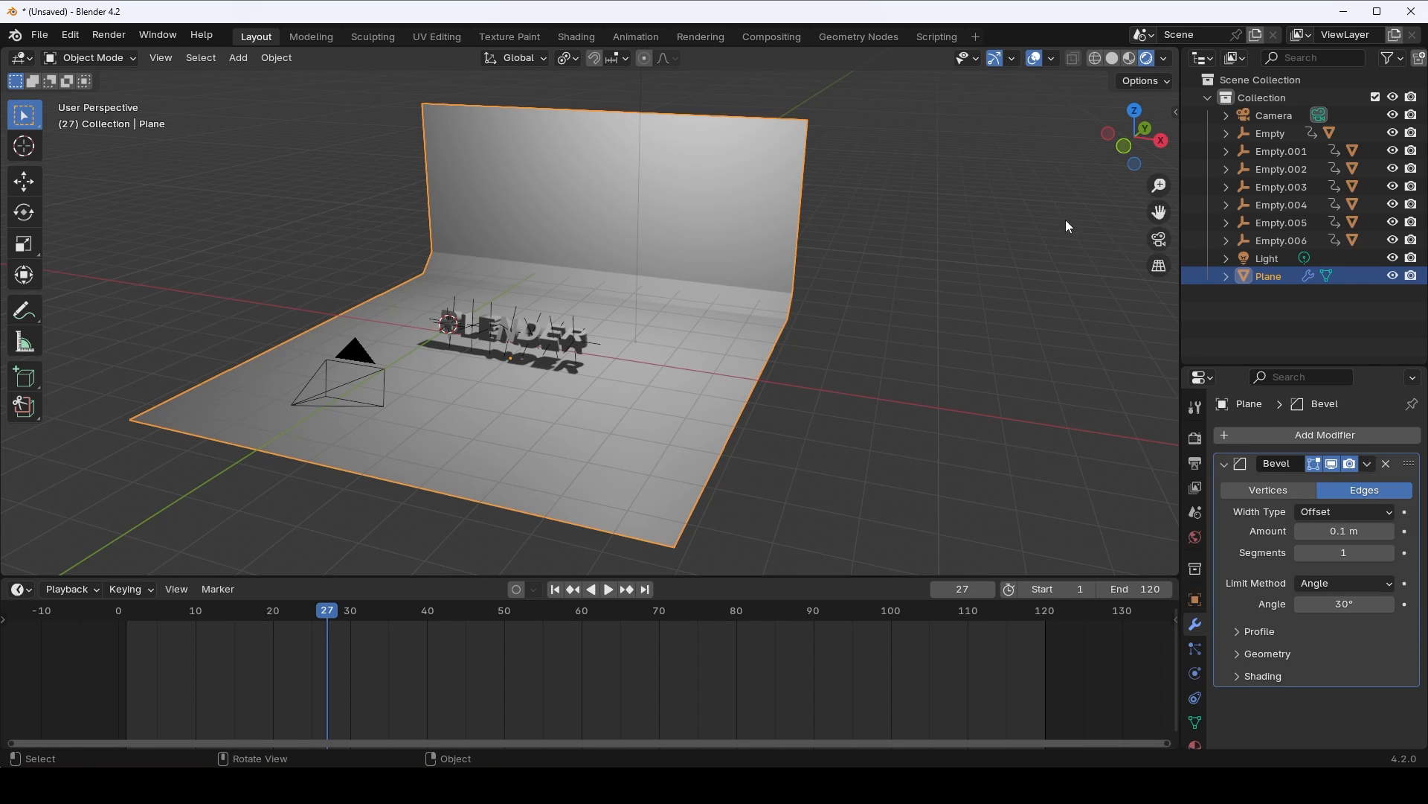
- Set the plane's bevel amount to 0.4 m
{"action": "middle_click_drag", "start_coordinate": [845, 296], "coordinate": [599, 260]}
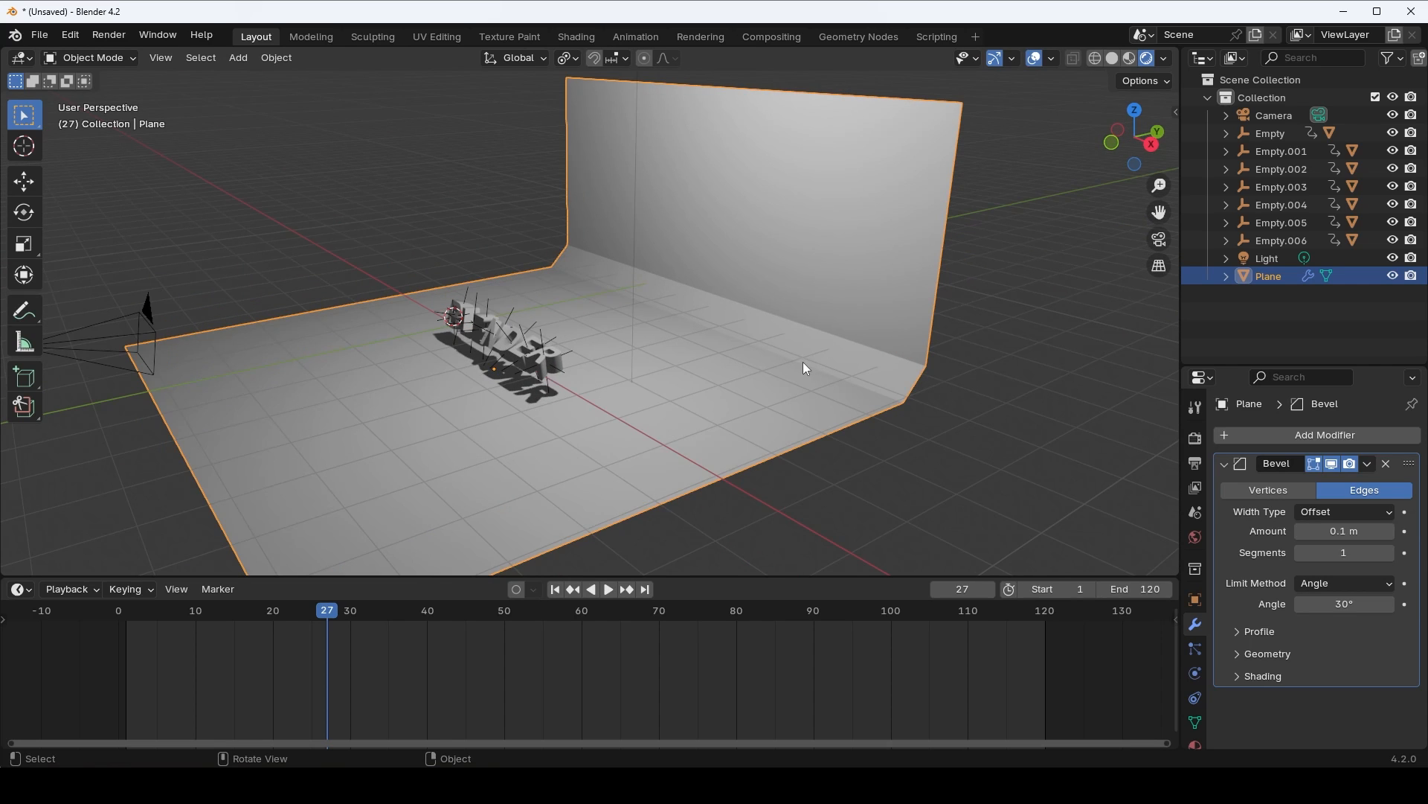
{"action": "middle_click_drag", "start_coordinate": [805, 367], "coordinate": [838, 372]}
{"action": "left_click_drag", "start_coordinate": [1339, 530], "coordinate": [1377, 532]}
{"action": "left_click", "coordinate": [1340, 535]}
{"action": "type", "text": "0."}
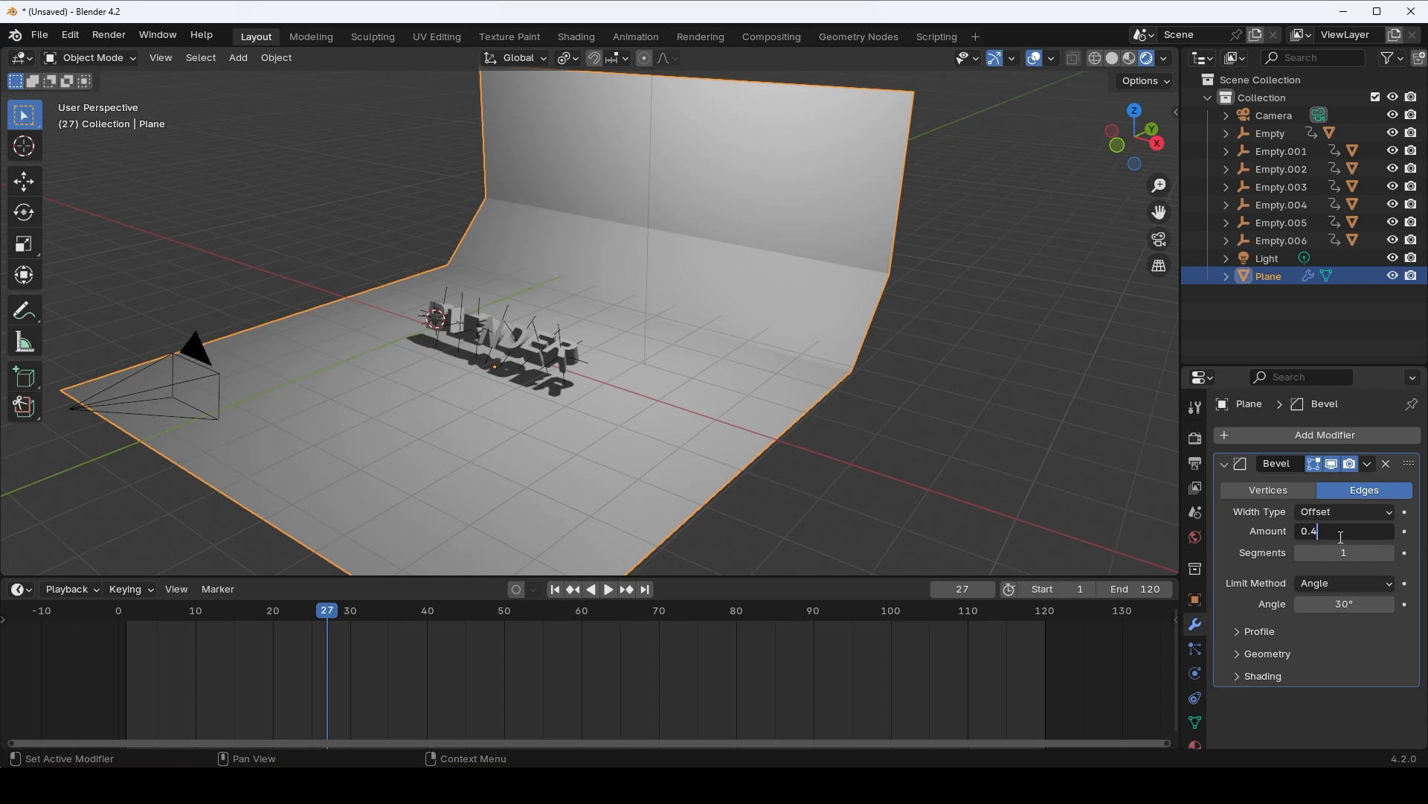
{"action": "type", "text": "4"}
{"action": "key", "text": "Return"}
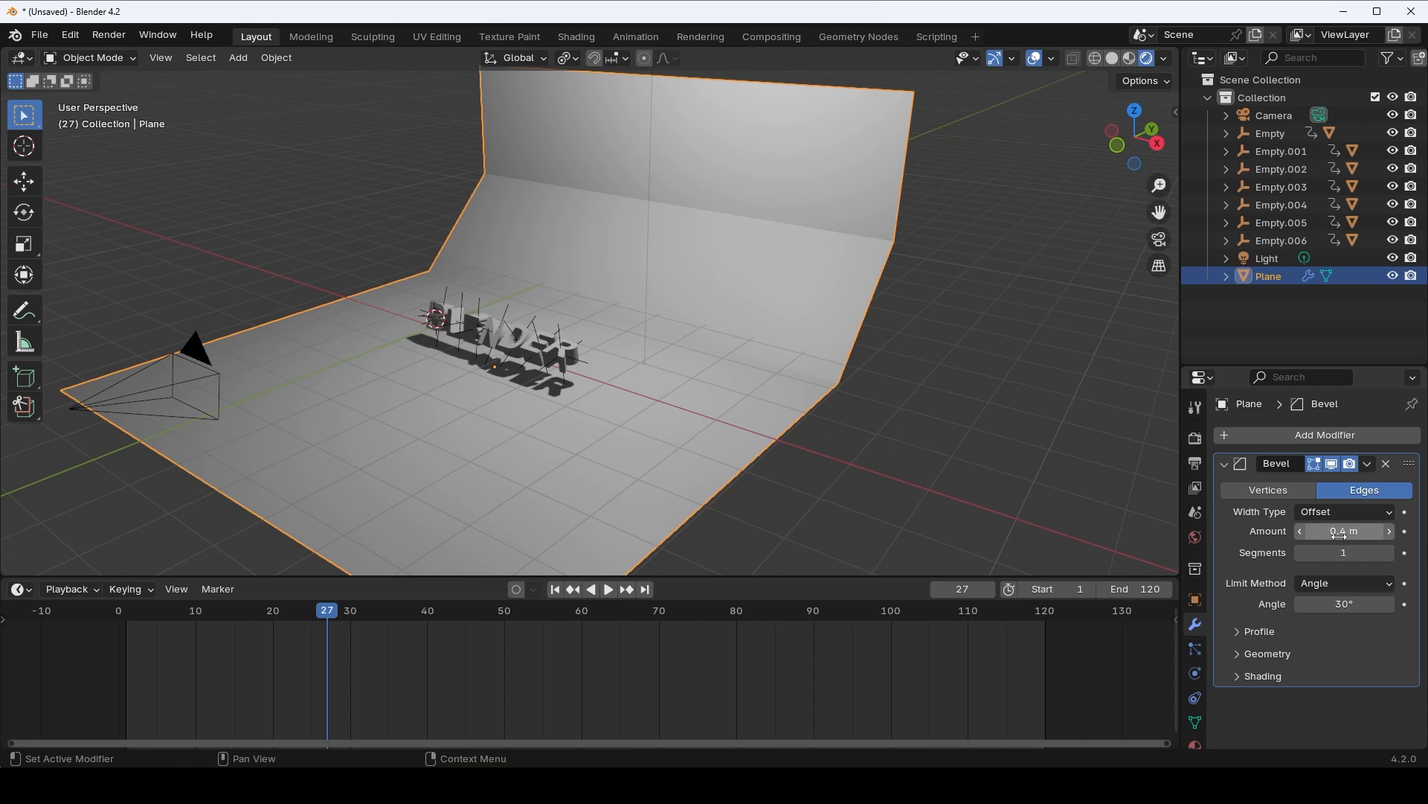
- Raise the plane's bevel segments to 10 to round the transition between floor and wall
{"action": "left_click", "coordinate": [1392, 555]}
{"action": "left_click", "coordinate": [1392, 555]}
{"action": "left_click", "coordinate": [1391, 555]}
{"action": "left_click", "coordinate": [1392, 555]}
{"action": "left_click", "coordinate": [1392, 555]}
{"action": "left_click", "coordinate": [1391, 555]}
{"action": "left_click", "coordinate": [1392, 555]}
{"action": "left_click", "coordinate": [1391, 555]}
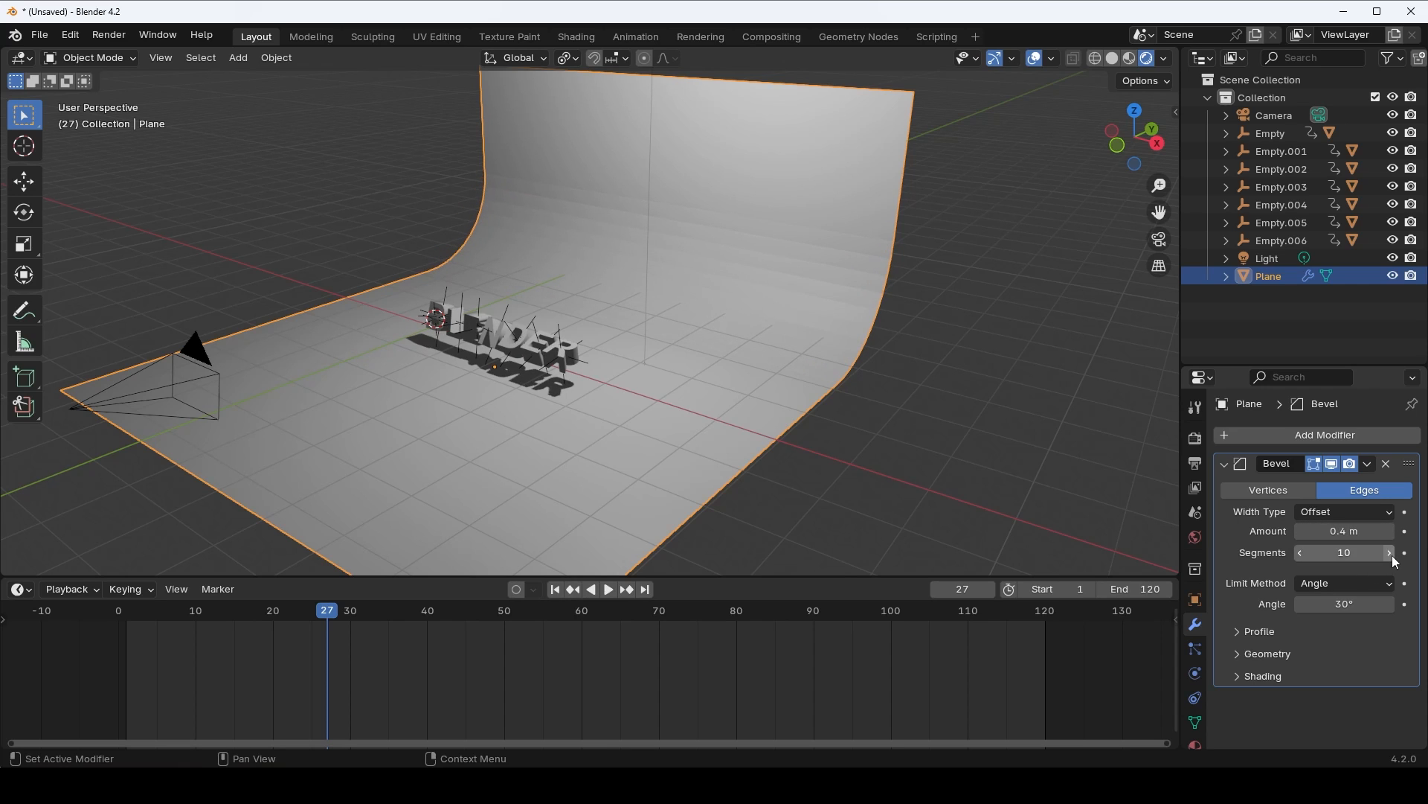
{"action": "middle_click_drag", "start_coordinate": [895, 430], "coordinate": [822, 324]}
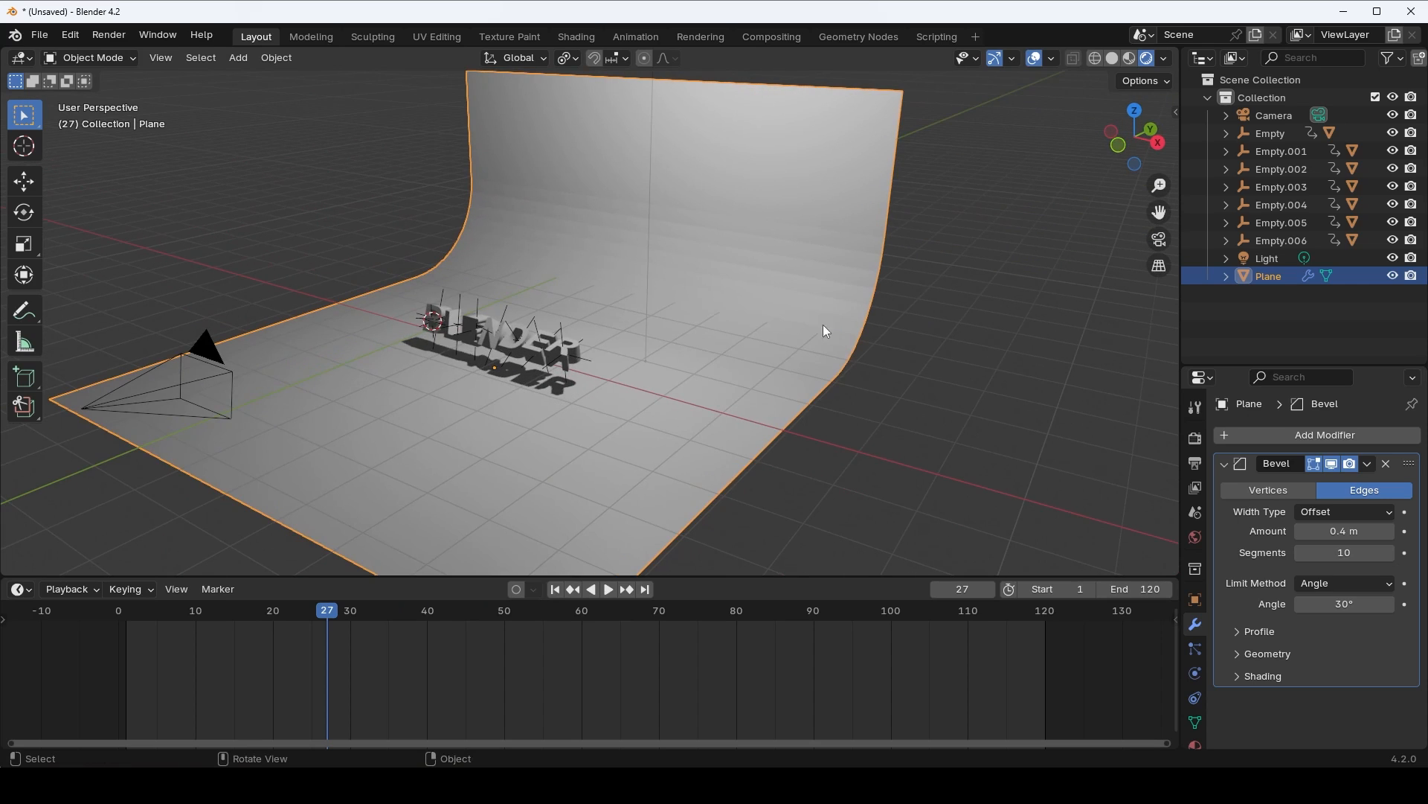
- Apply Shade Smooth to the curved backdrop plane and return to the camera view
{"action": "right_click", "coordinate": [705, 231]}
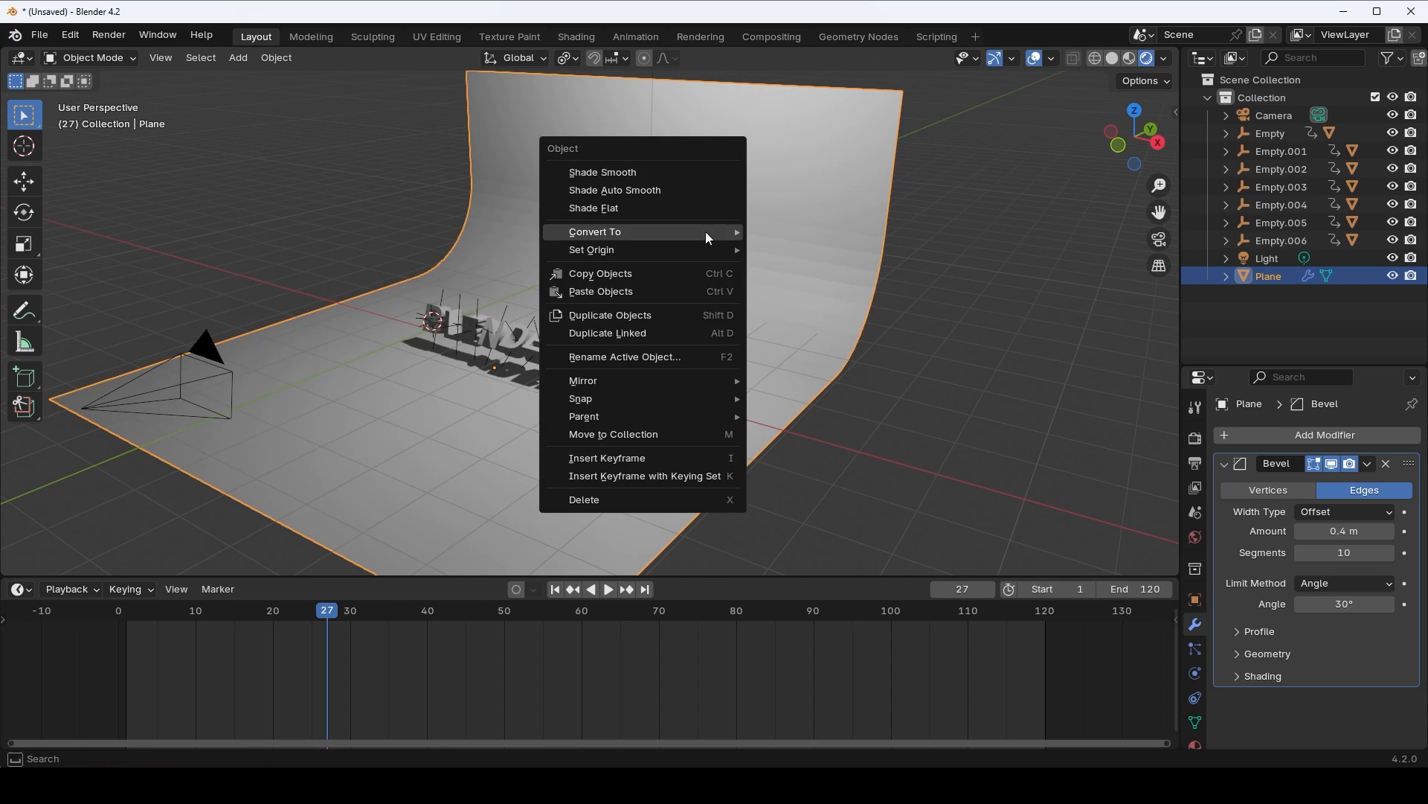
{"action": "left_click", "coordinate": [617, 177]}
{"action": "middle_click_drag", "start_coordinate": [634, 341], "coordinate": [662, 395]}
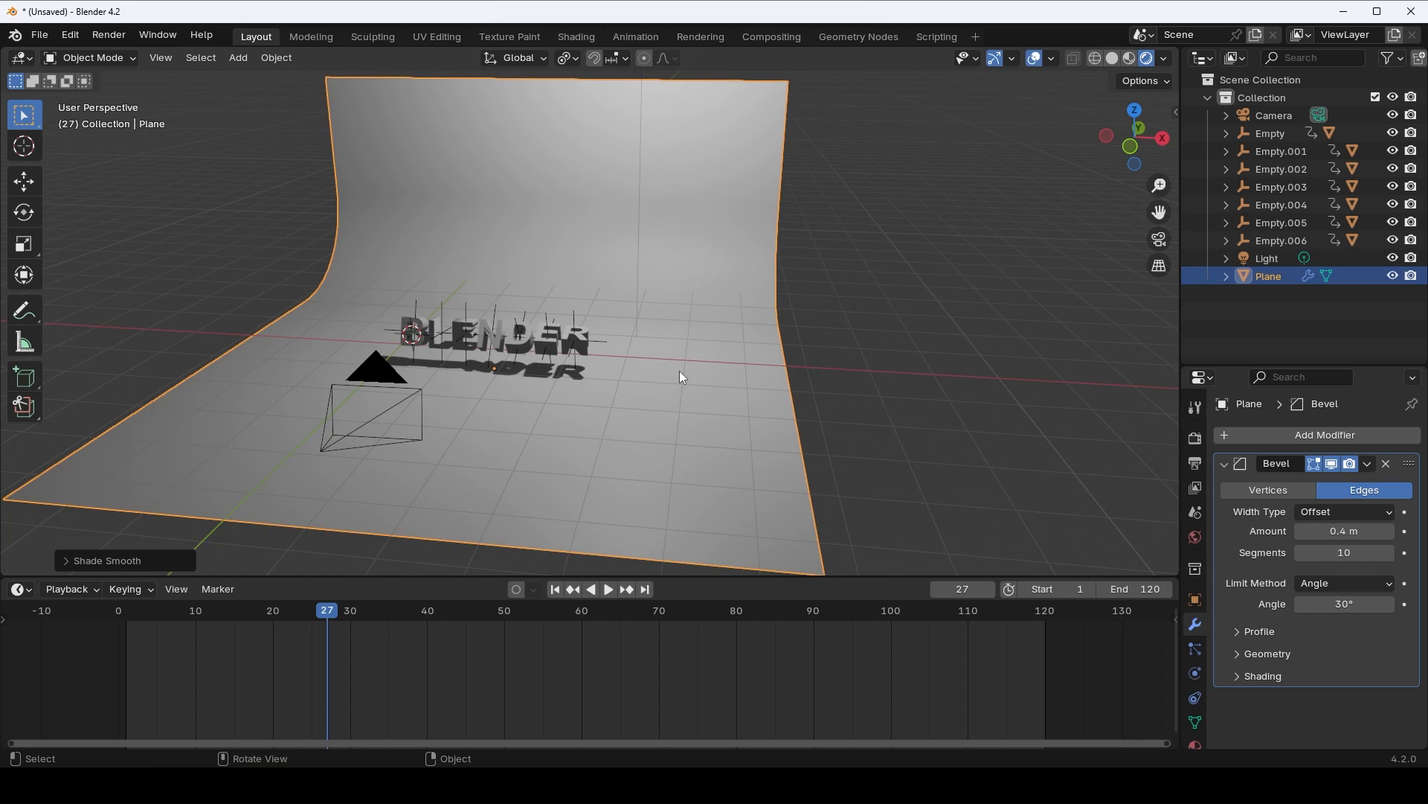
{"action": "key", "text": "KP_0"}
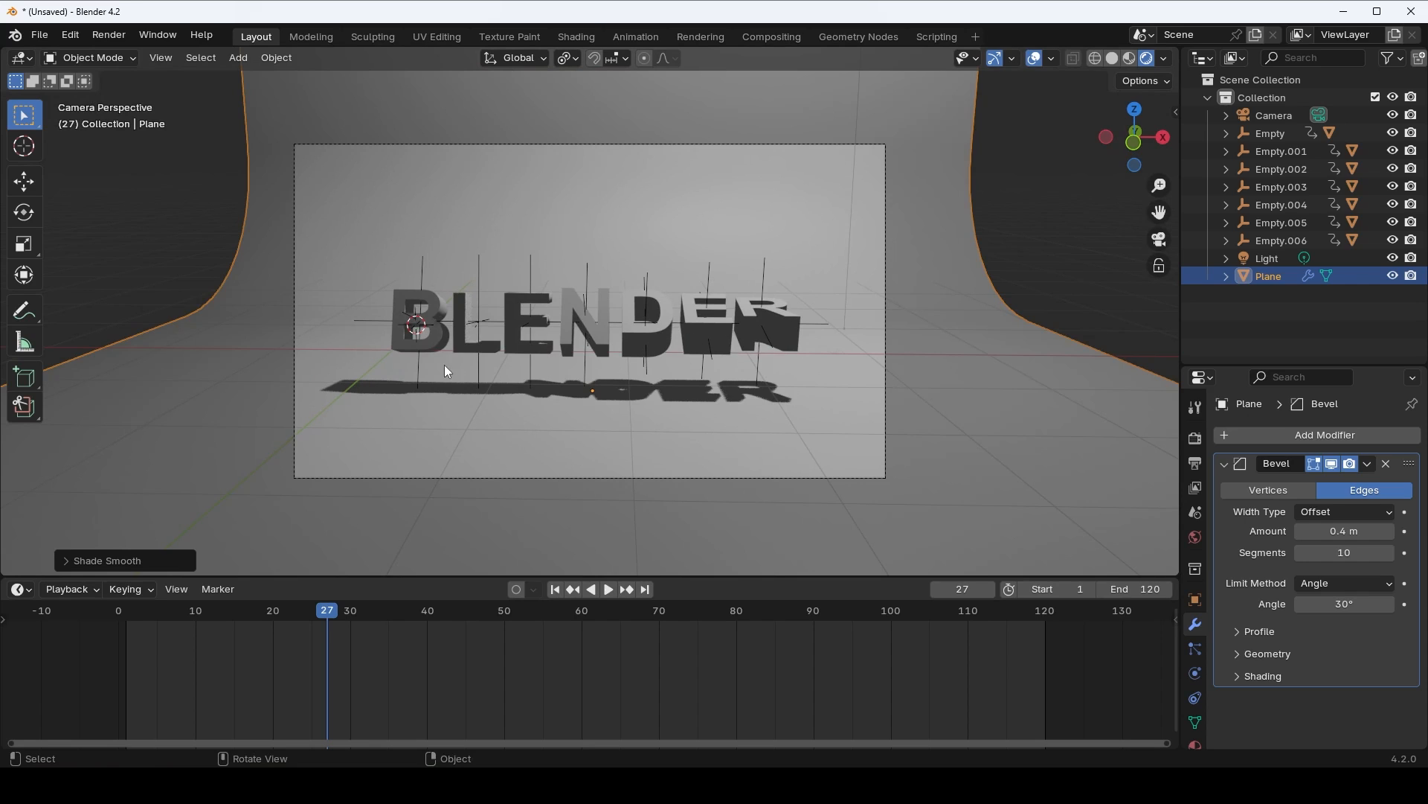
{"action": "left_click", "coordinate": [435, 330]}
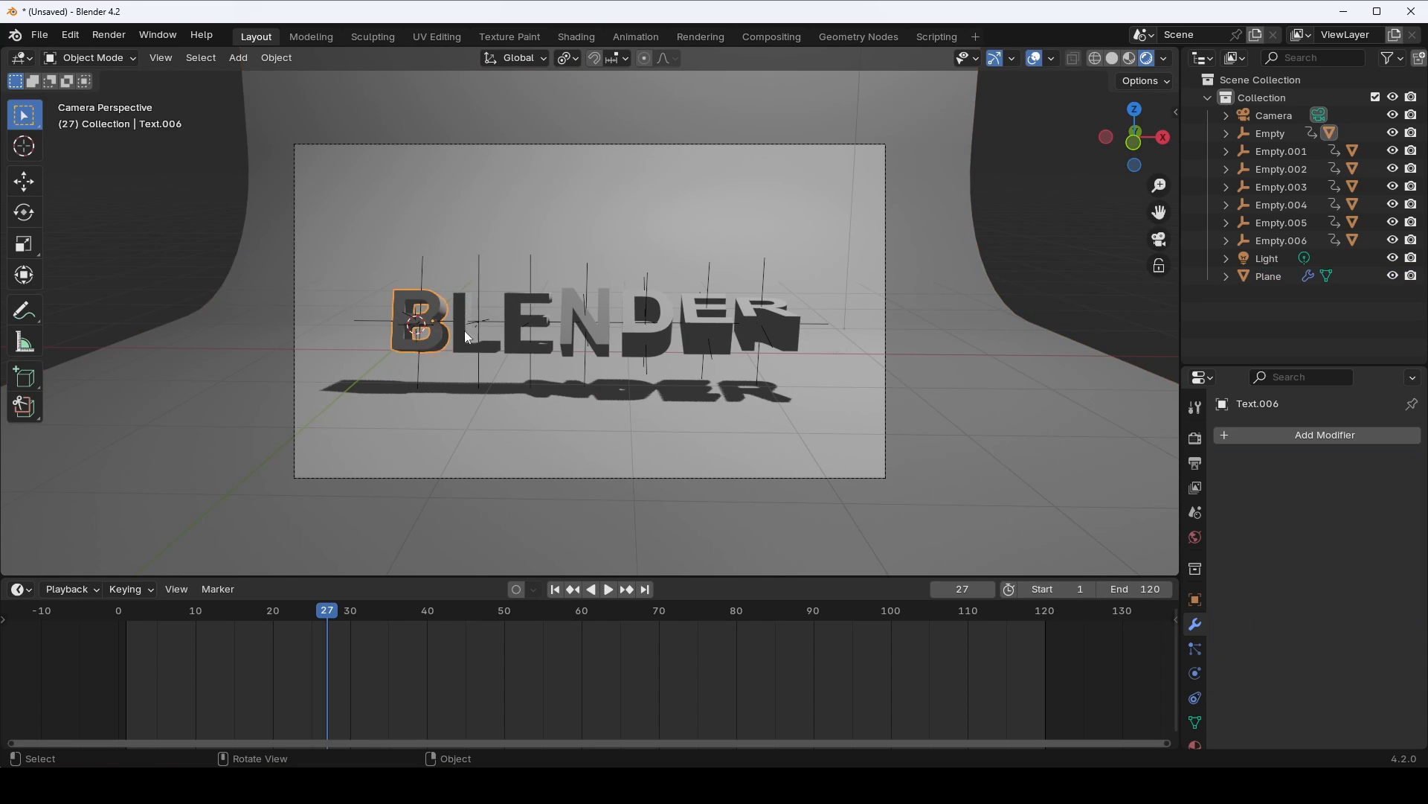
{"action": "left_click", "coordinate": [529, 319]}
{"action": "left_click", "coordinate": [632, 317]}
{"action": "left_click", "coordinate": [707, 318]}
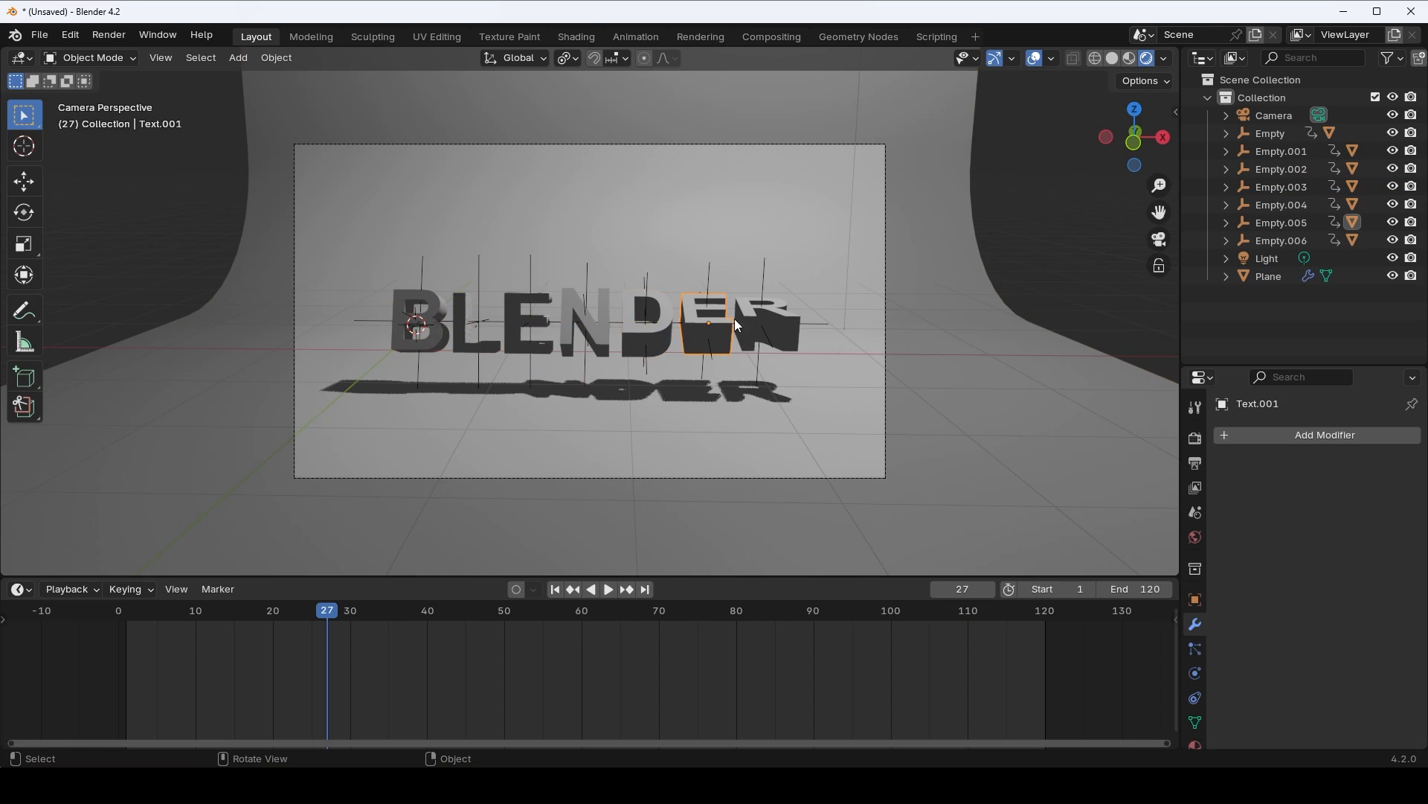
{"action": "left_click", "coordinate": [762, 315]}
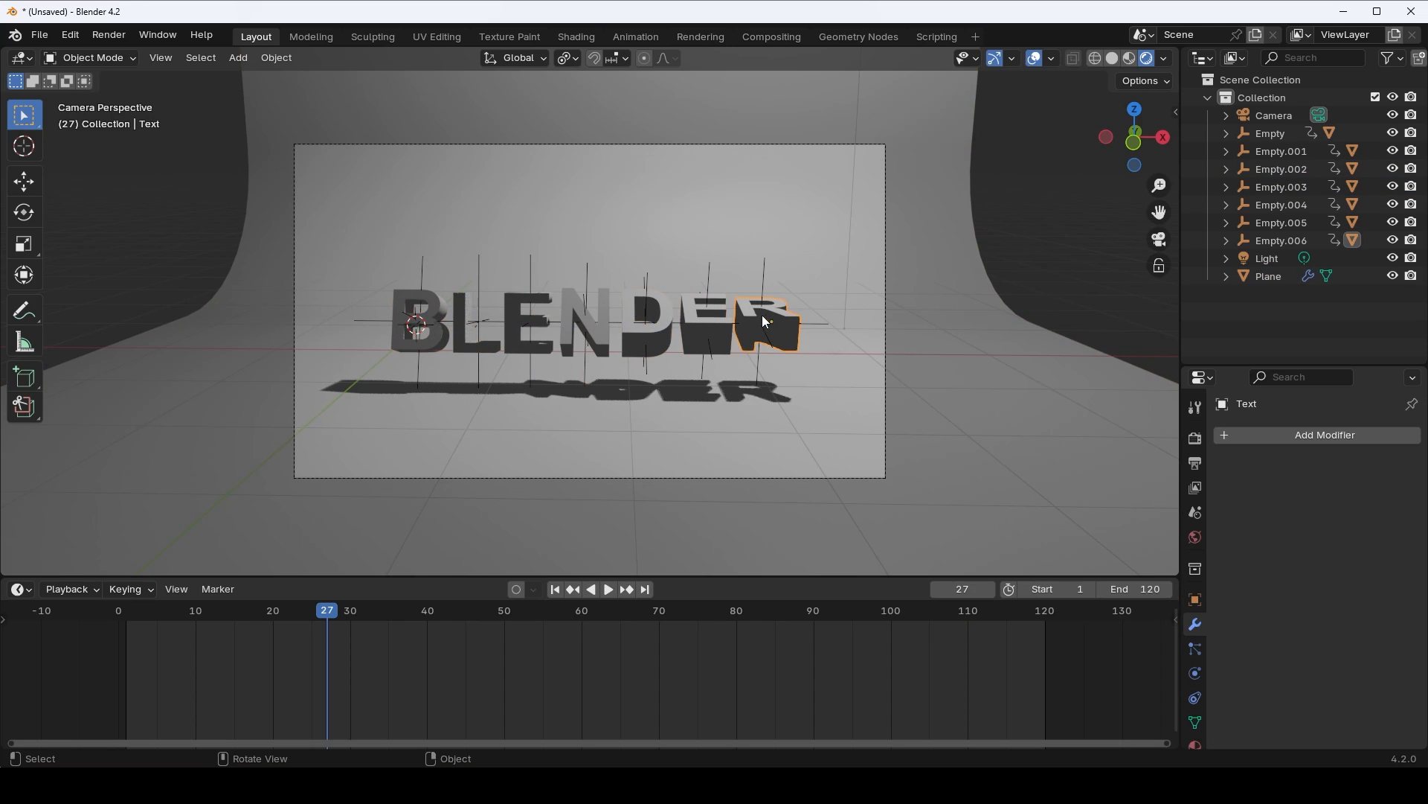
- Give the letter B a new material with a green base color
{"action": "left_click", "coordinate": [410, 303]}
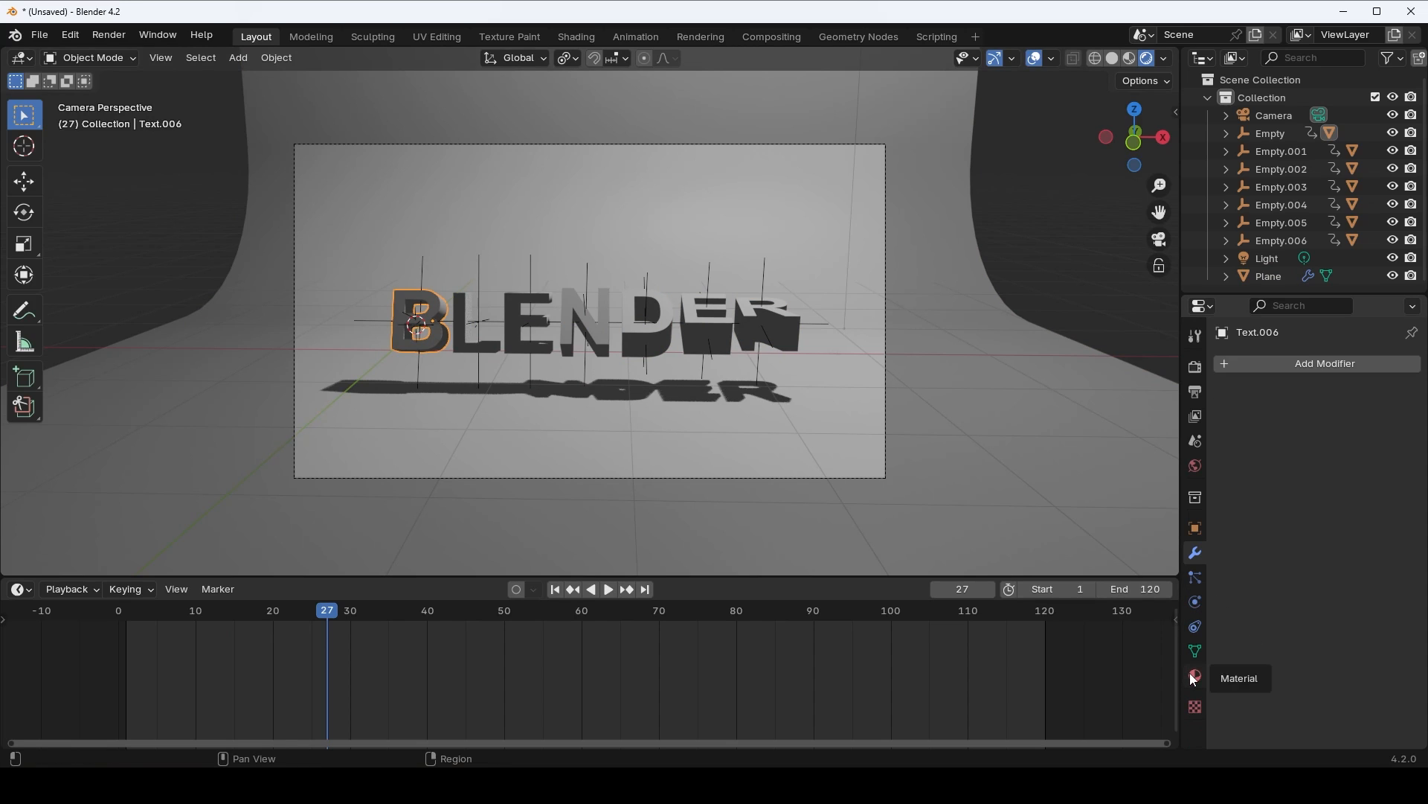
{"action": "left_click", "coordinate": [1195, 676]}
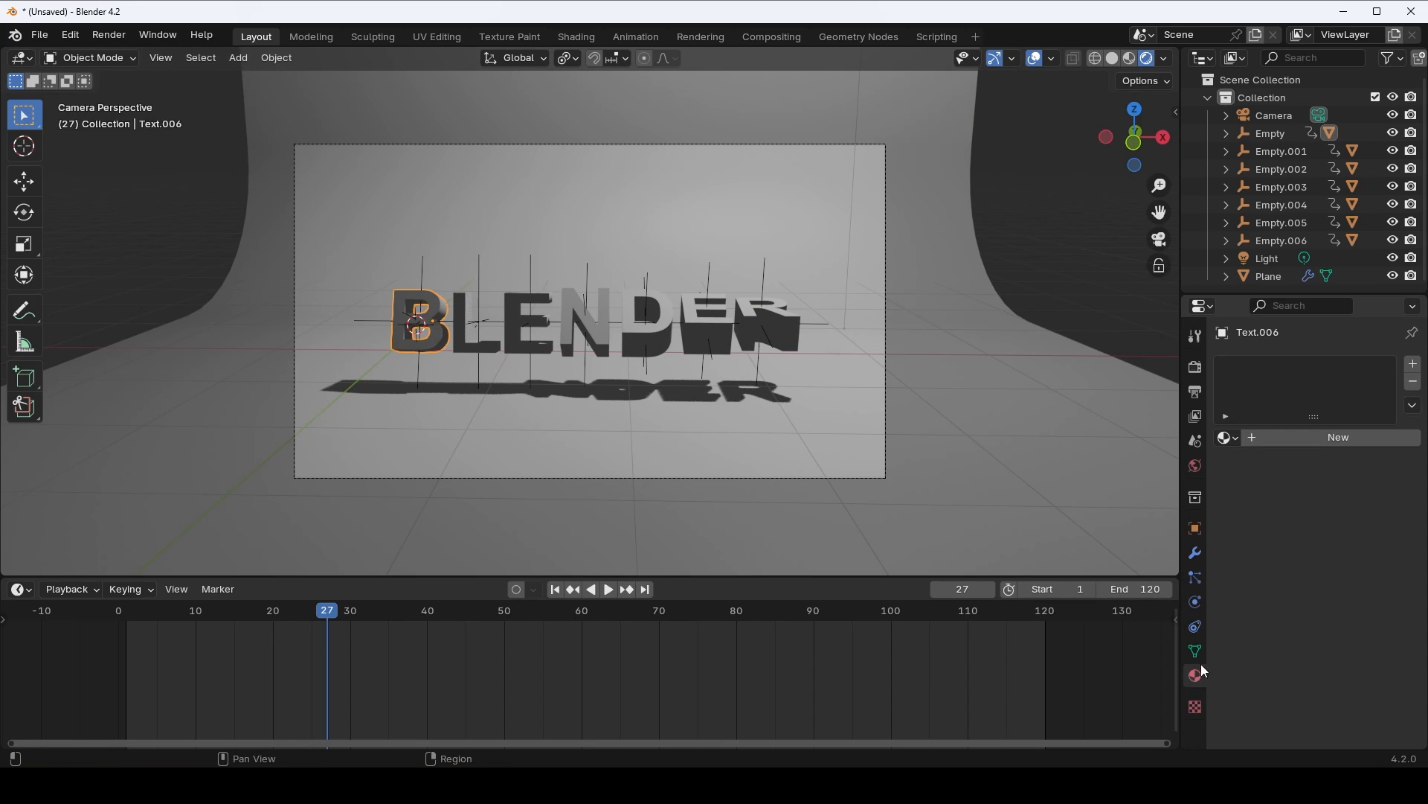
{"action": "left_click", "coordinate": [1339, 439]}
{"action": "left_click", "coordinate": [1332, 552]}
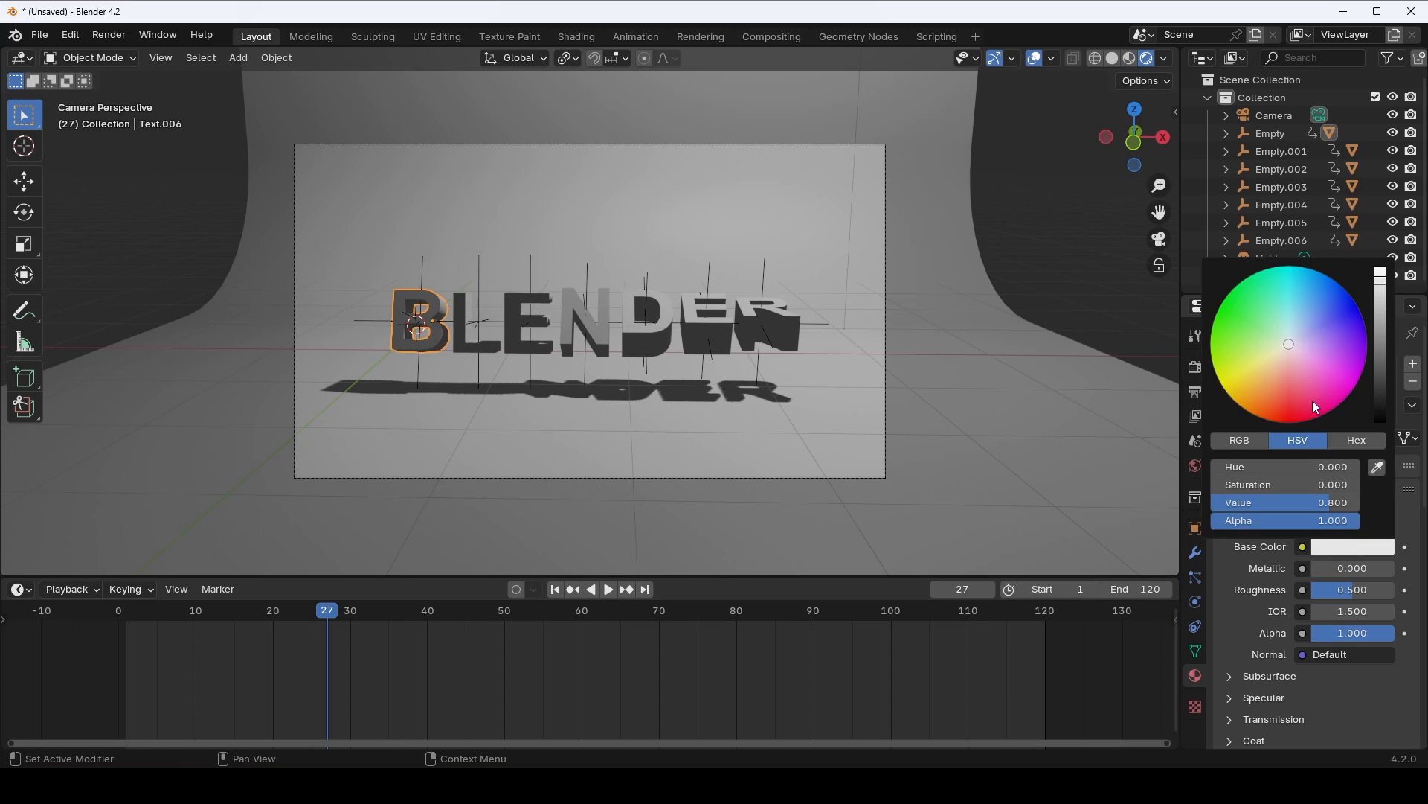
{"action": "mouse_move", "coordinate": [1293, 342]}
{"action": "left_mouse_down"}
{"action": "mouse_move", "coordinate": [1291, 391]}
{"action": "mouse_move", "coordinate": [1319, 365]}
{"action": "mouse_move", "coordinate": [1257, 320]}
{"action": "mouse_move", "coordinate": [1272, 379]}
{"action": "mouse_move", "coordinate": [1239, 330]}
{"action": "left_mouse_up"}
- Move to frame 18 and give the letter L a new material with a teal base color
{"action": "left_click_drag", "start_coordinate": [491, 622], "coordinate": [257, 622]}
{"action": "left_click", "coordinate": [470, 332]}
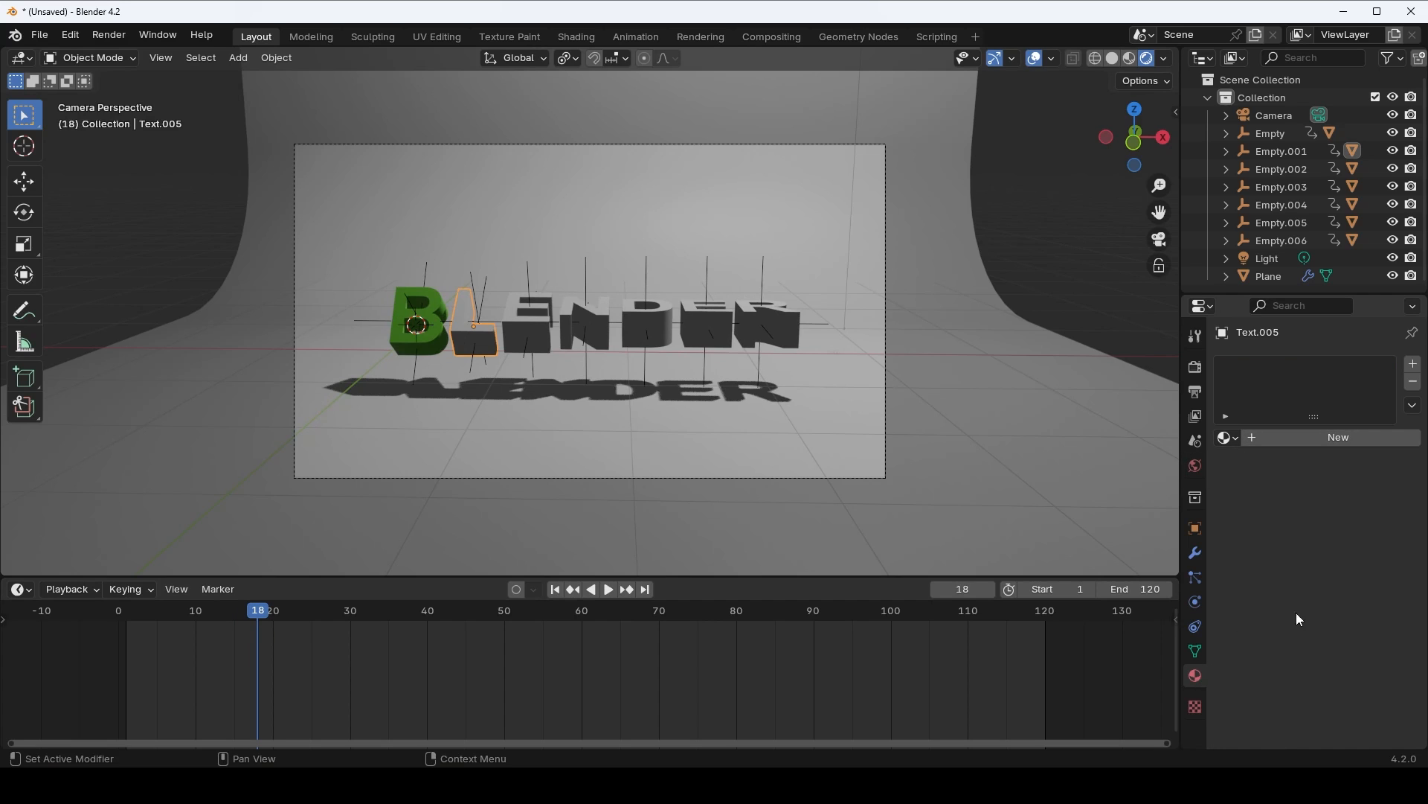
{"action": "left_click", "coordinate": [1345, 440]}
{"action": "left_click", "coordinate": [1339, 549]}
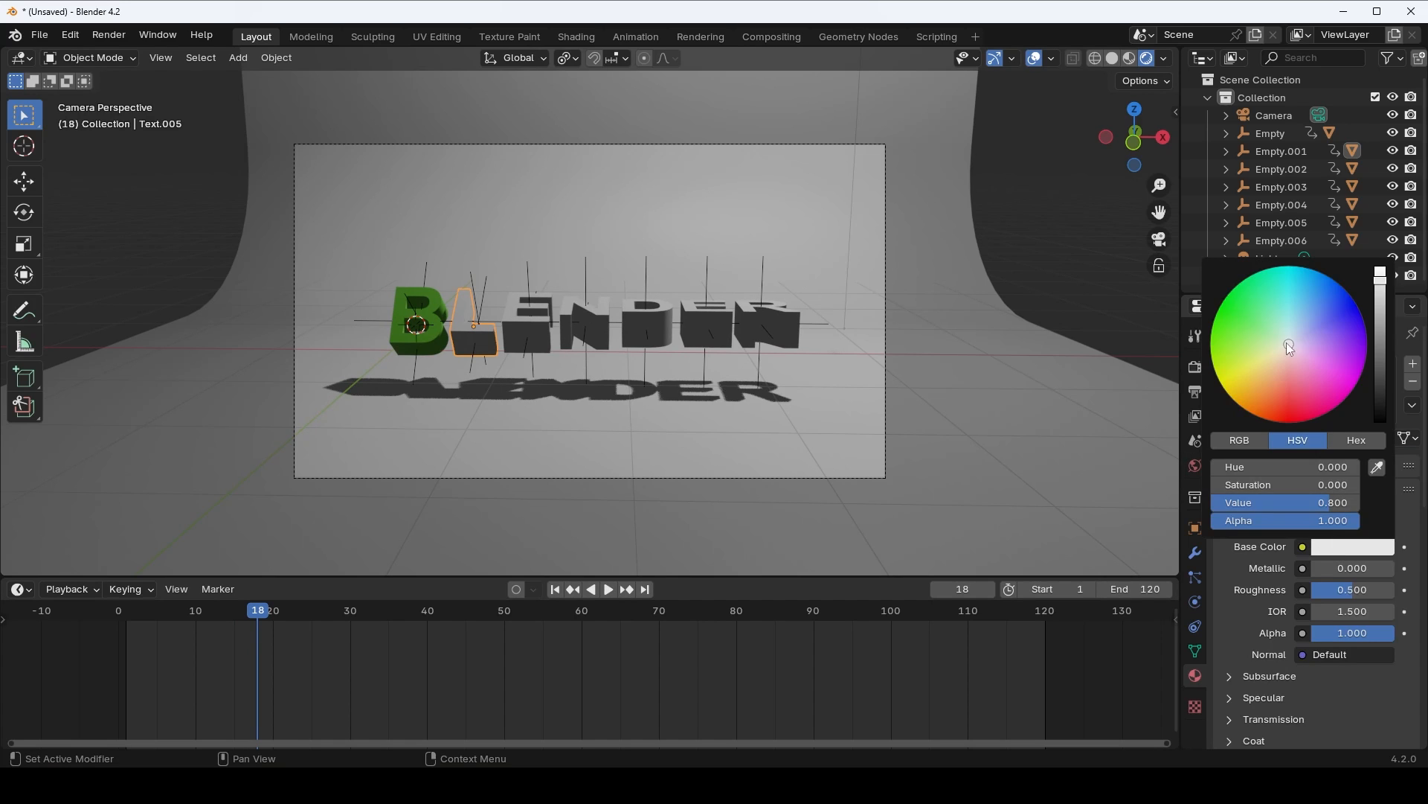
{"action": "left_click_drag", "start_coordinate": [1287, 342], "coordinate": [1287, 308]}
- Give the first letter E a new material with a blue base color
{"action": "left_click", "coordinate": [518, 336]}
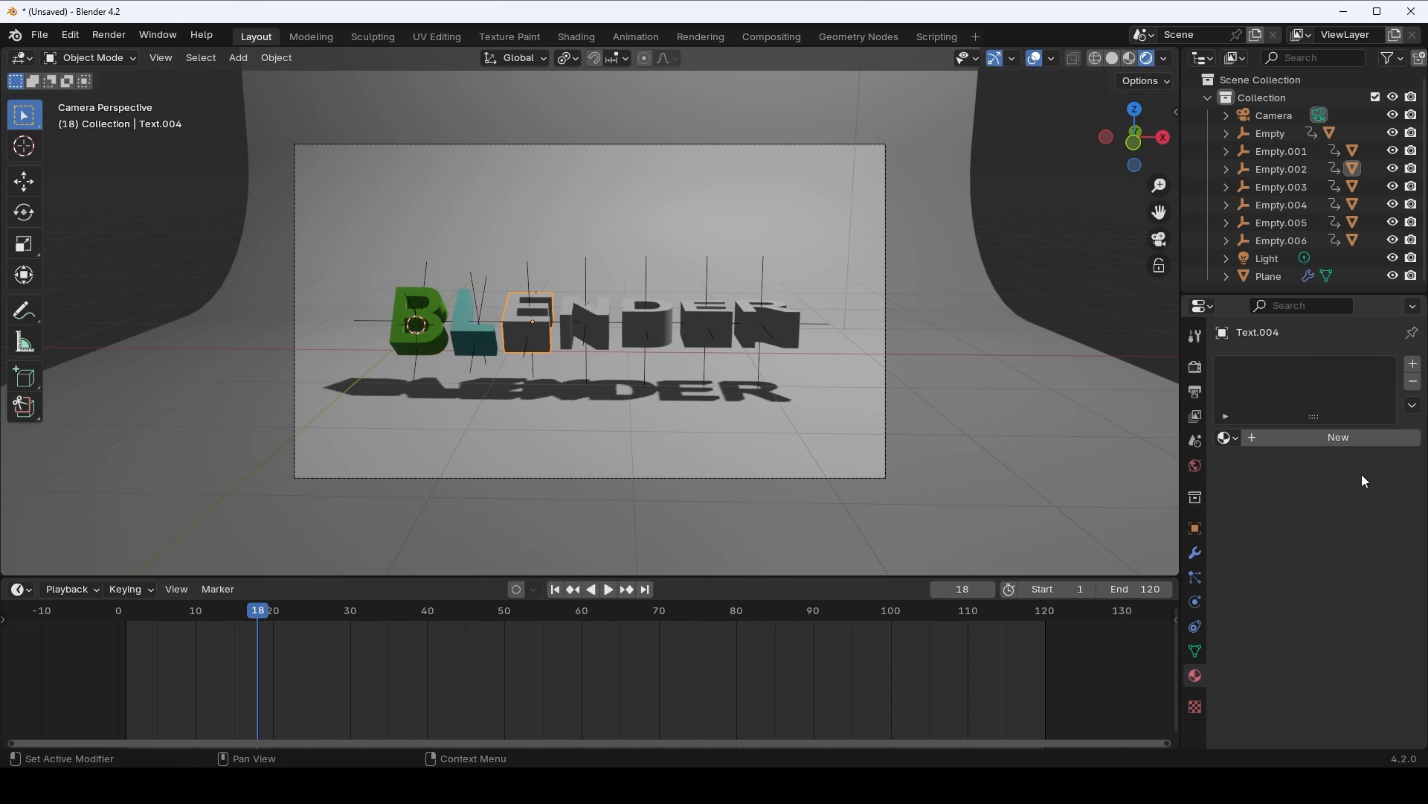
{"action": "left_click", "coordinate": [1334, 438]}
{"action": "left_click", "coordinate": [1343, 547]}
{"action": "left_click", "coordinate": [1311, 320]}
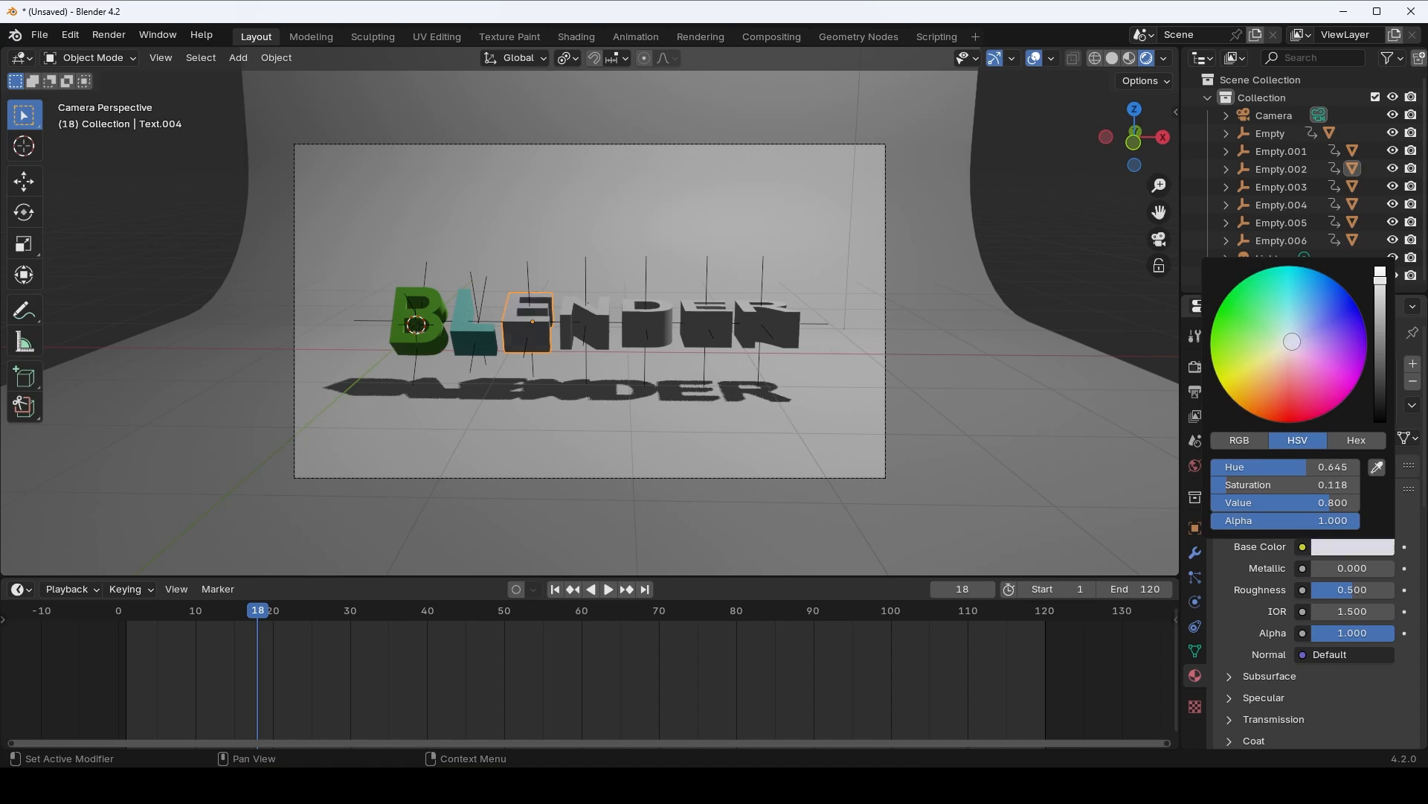
- Give the letter N a new material with a purple base color
{"action": "left_click", "coordinate": [607, 322]}
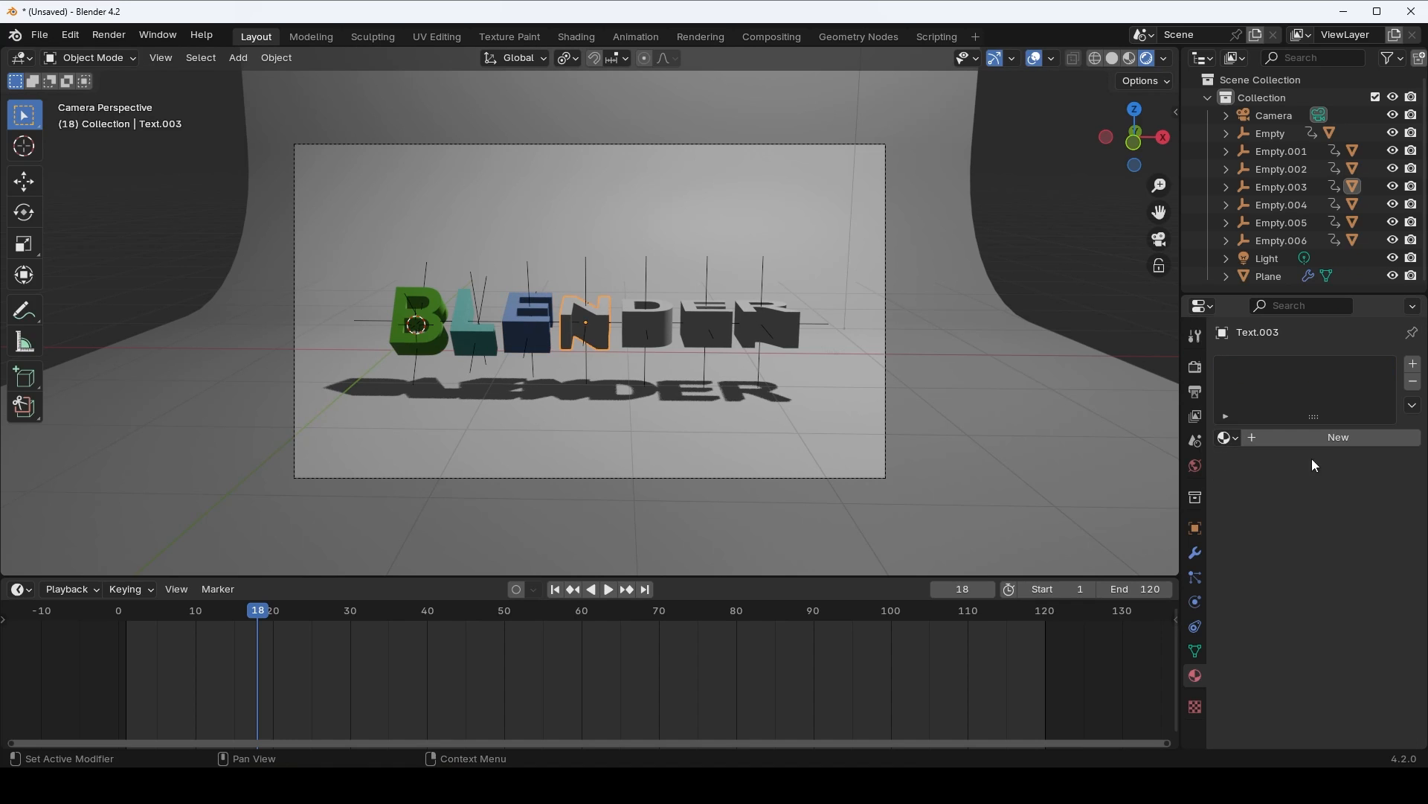
{"action": "left_click", "coordinate": [1332, 439]}
{"action": "left_click", "coordinate": [1352, 547]}
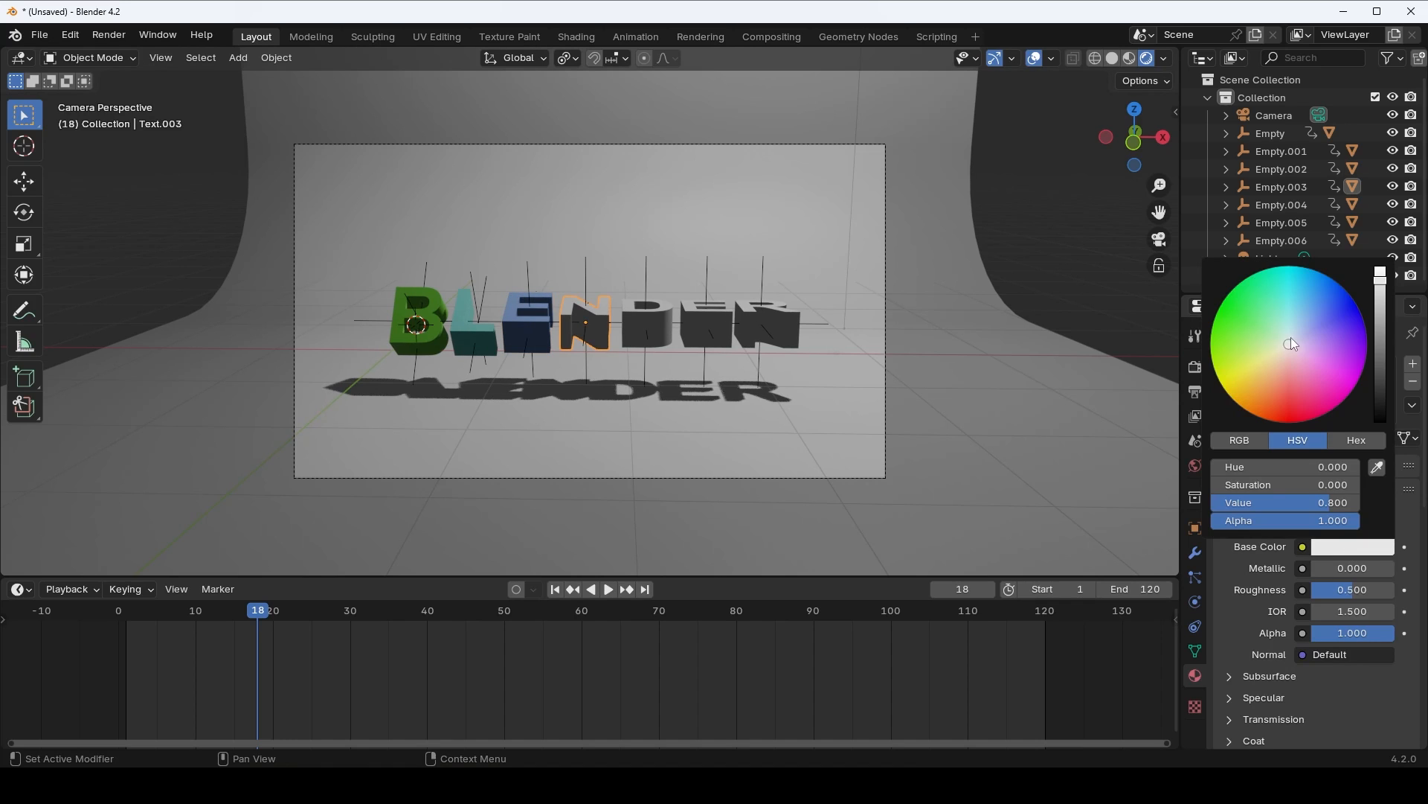
{"action": "left_click", "coordinate": [1325, 345]}
- Give the letter D a new material with a pinkish-red base color
{"action": "left_click", "coordinate": [665, 321]}
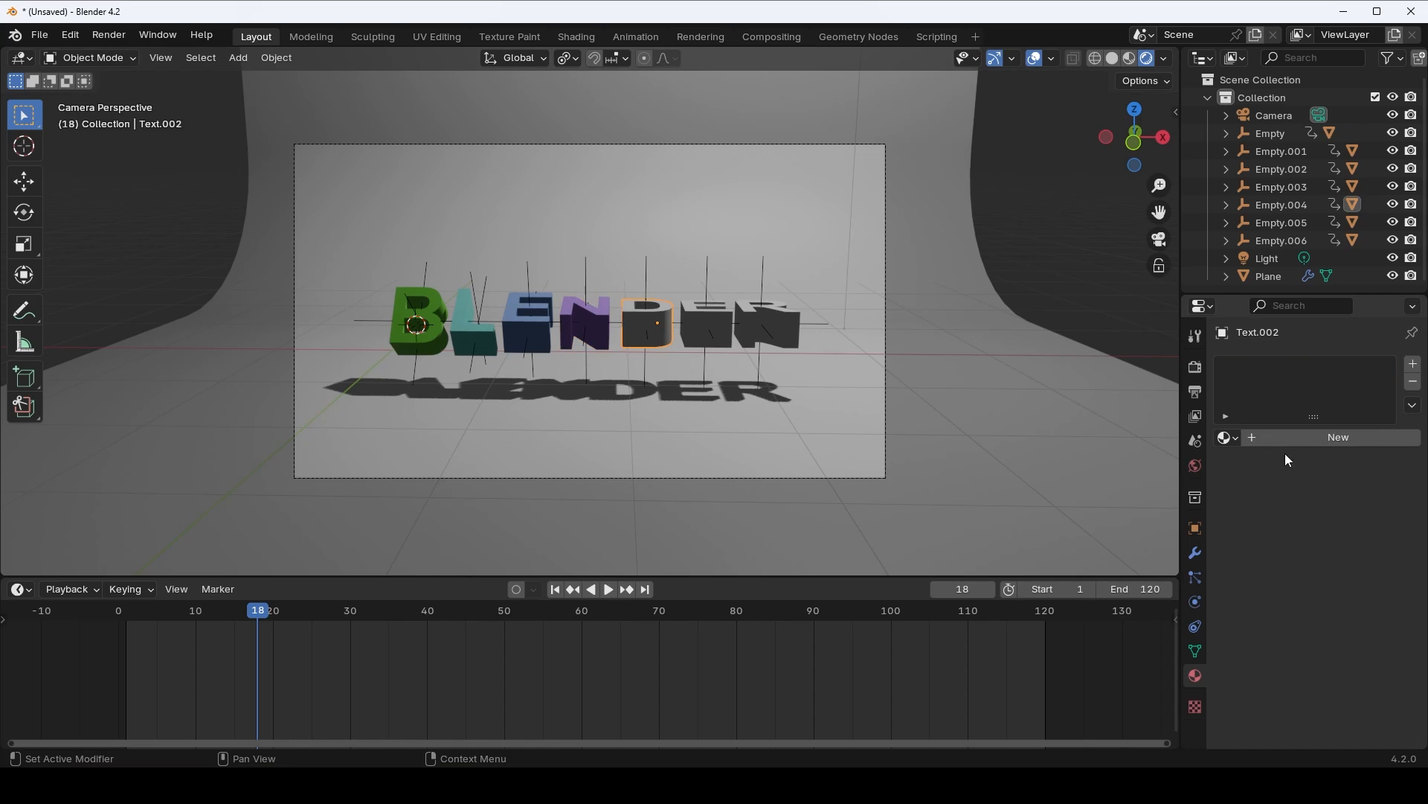
{"action": "left_click", "coordinate": [1310, 439]}
{"action": "left_click", "coordinate": [1351, 547]}
{"action": "left_click", "coordinate": [1298, 402]}
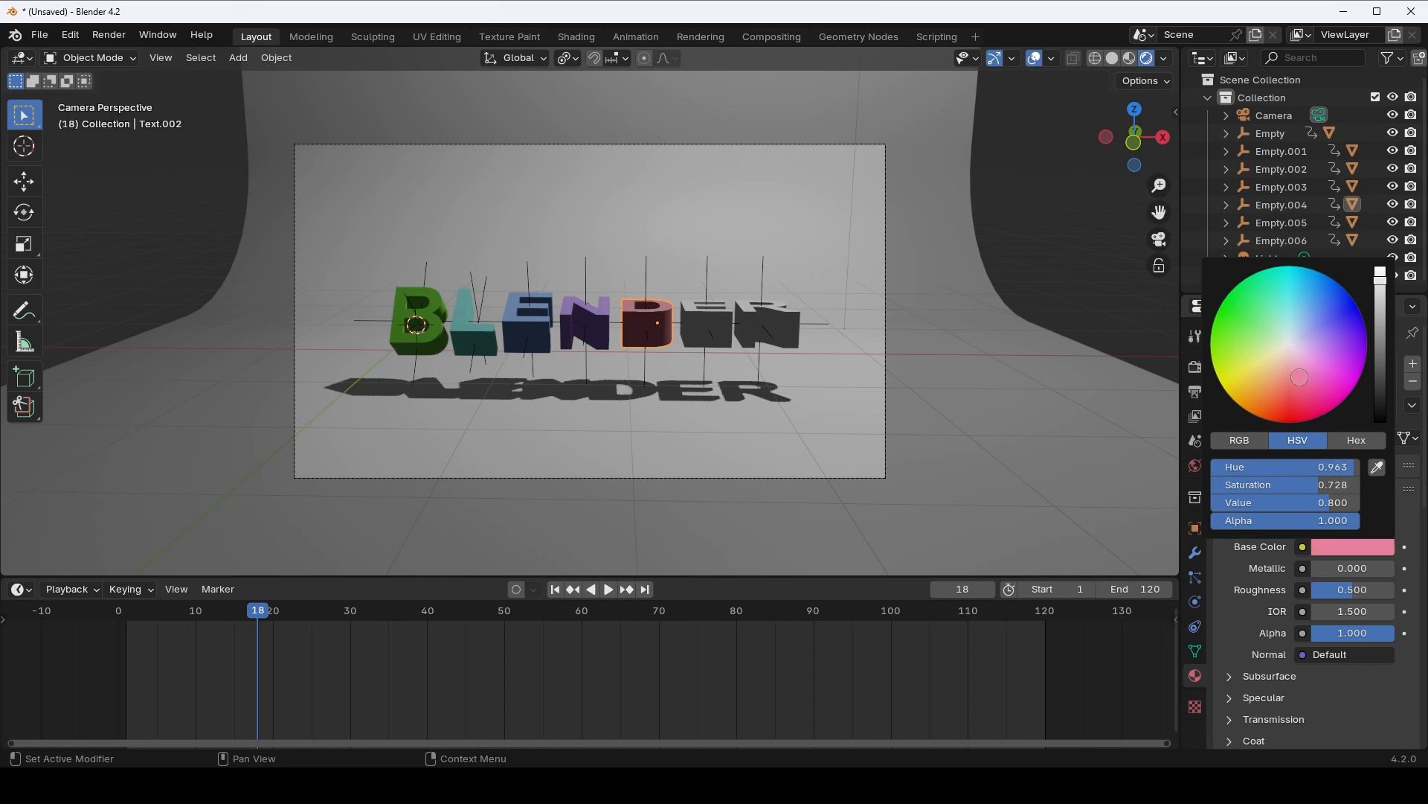
- Give the second letter E a new material with a yellow base color
{"action": "left_click", "coordinate": [726, 319]}
{"action": "left_click", "coordinate": [1328, 437]}
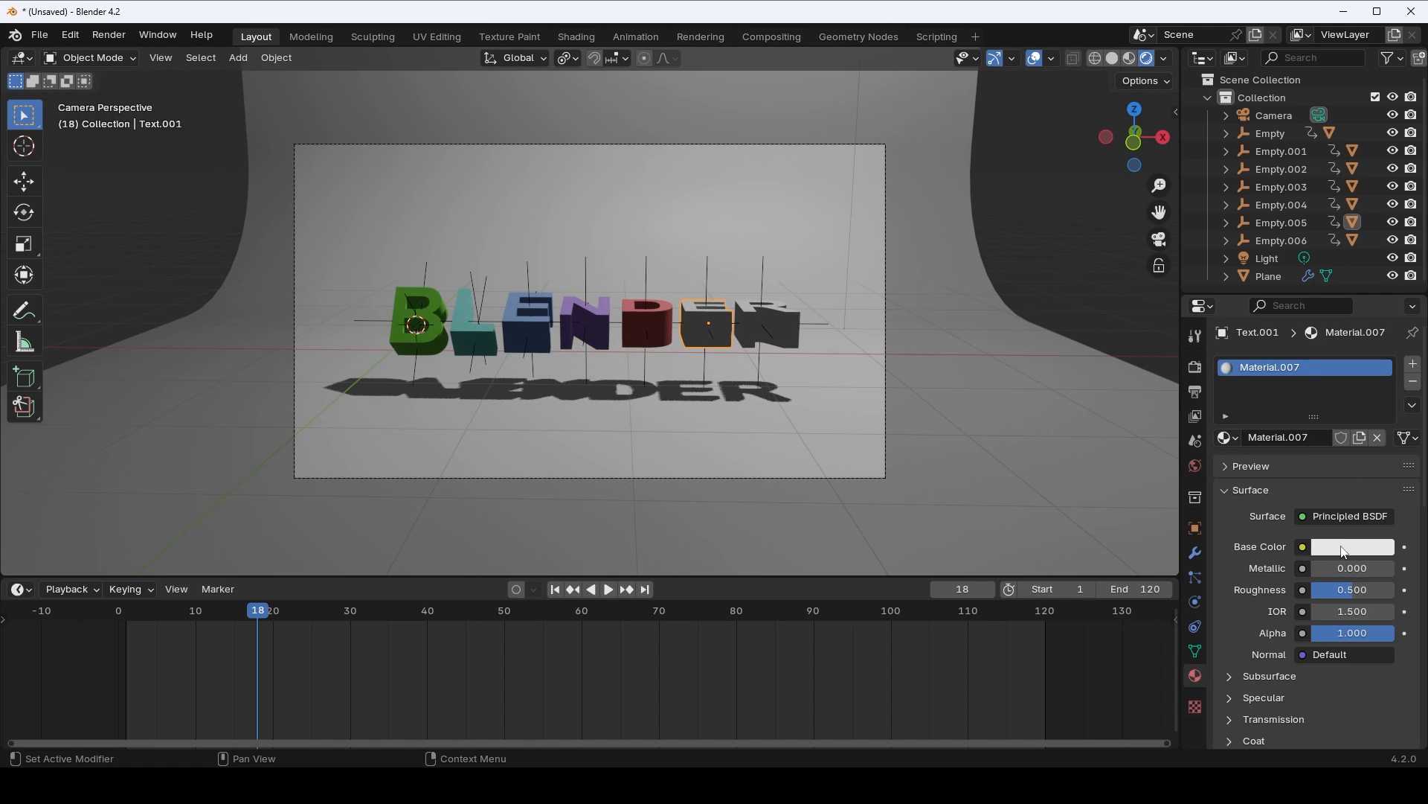
{"action": "left_click", "coordinate": [1352, 547]}
{"action": "left_click_drag", "start_coordinate": [1290, 346], "coordinate": [1256, 372]}
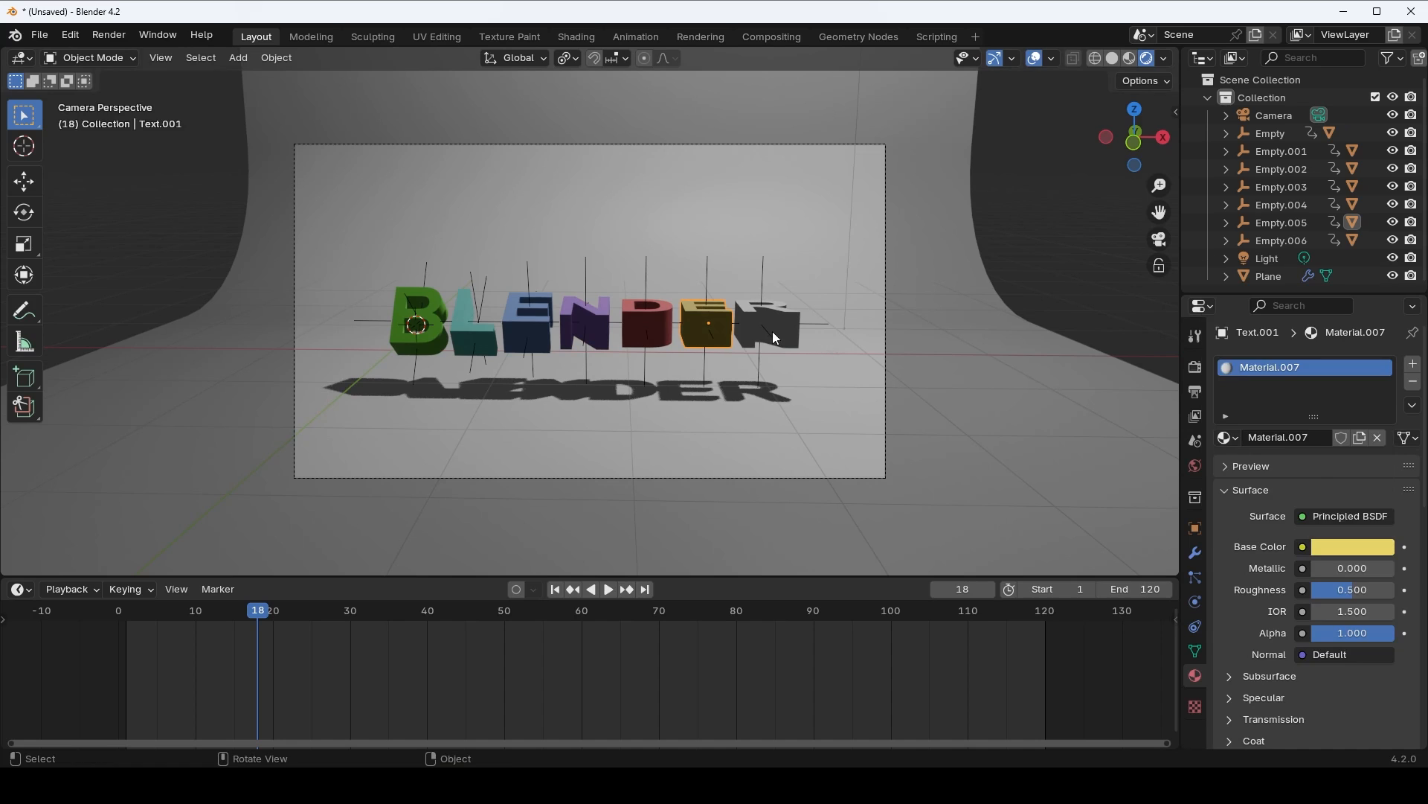
- Give the letter R a new material with a light green base color
{"action": "left_click", "coordinate": [772, 332]}
{"action": "left_click", "coordinate": [1283, 439]}
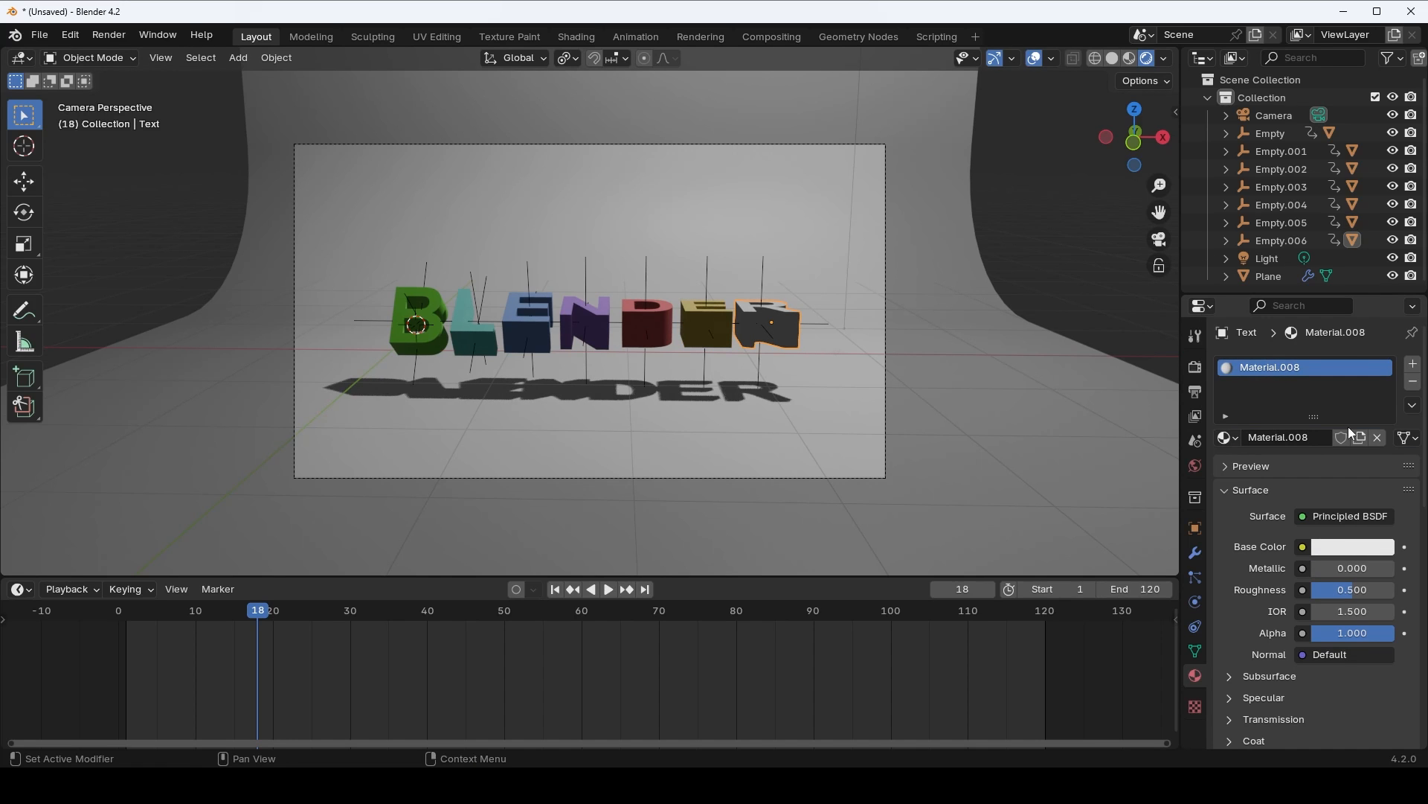
{"action": "left_click", "coordinate": [1358, 552]}
{"action": "left_click_drag", "start_coordinate": [1290, 344], "coordinate": [1253, 344]}
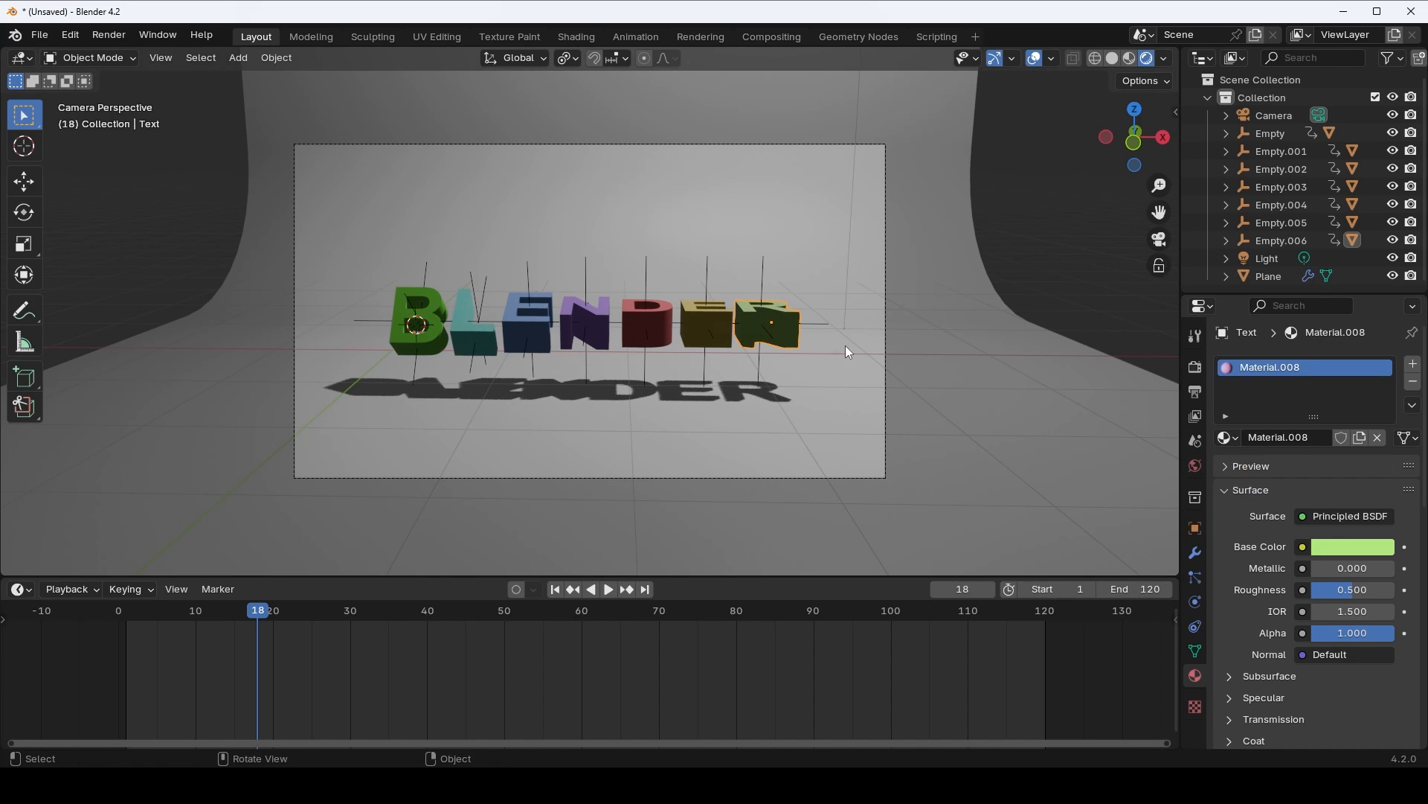
- Move to frame 22 and recolor the letters' materials in order as red, orange, yellow, green, blue, purple and magenta
{"action": "key", "text": "space"}
{"action": "left_click_drag", "start_coordinate": [325, 649], "coordinate": [290, 646]}
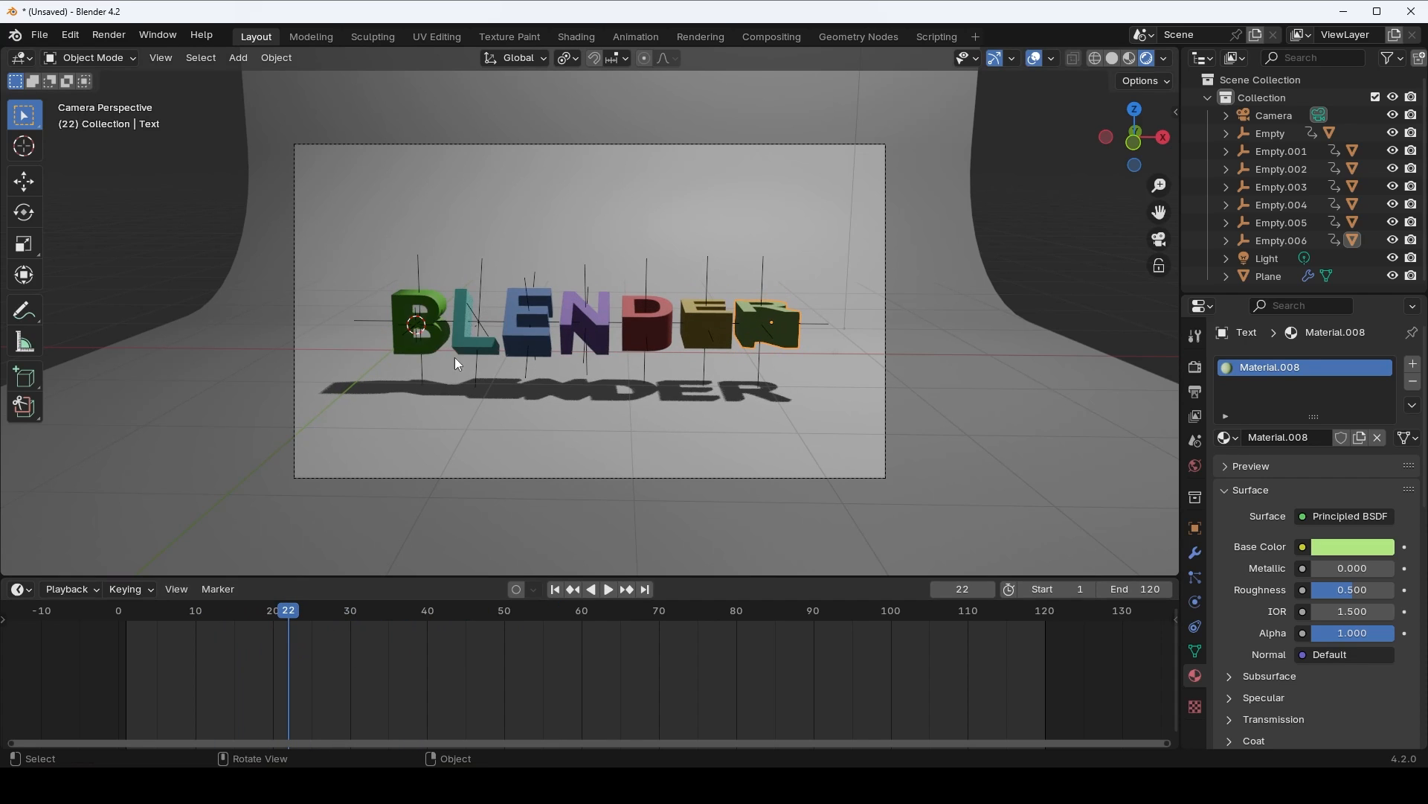
{"action": "left_click", "coordinate": [1353, 547]}
{"action": "left_click_drag", "start_coordinate": [1328, 119], "coordinate": [1339, 190]}
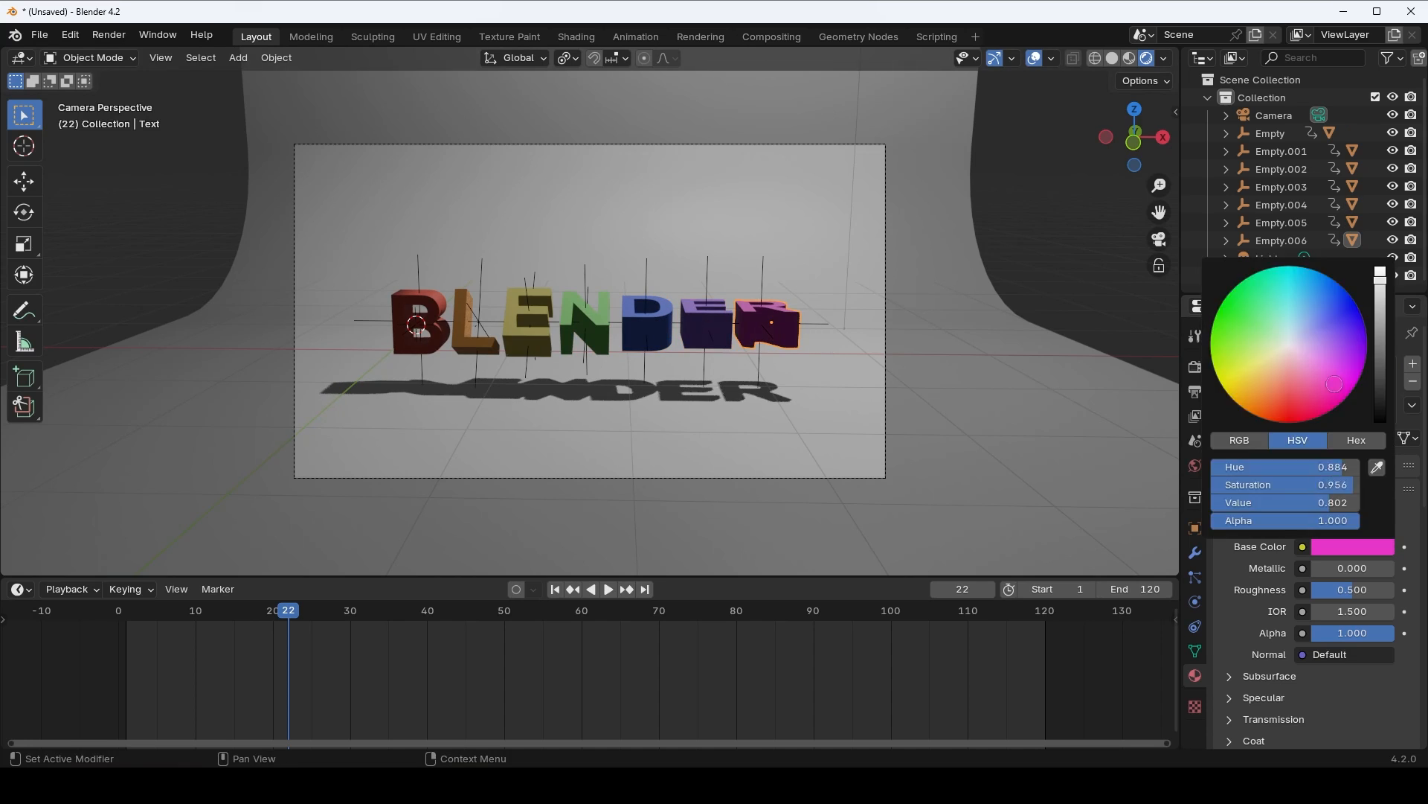
{"action": "middle_click_drag", "start_coordinate": [744, 320], "coordinate": [664, 385]}
{"action": "key", "text": "KP_0"}
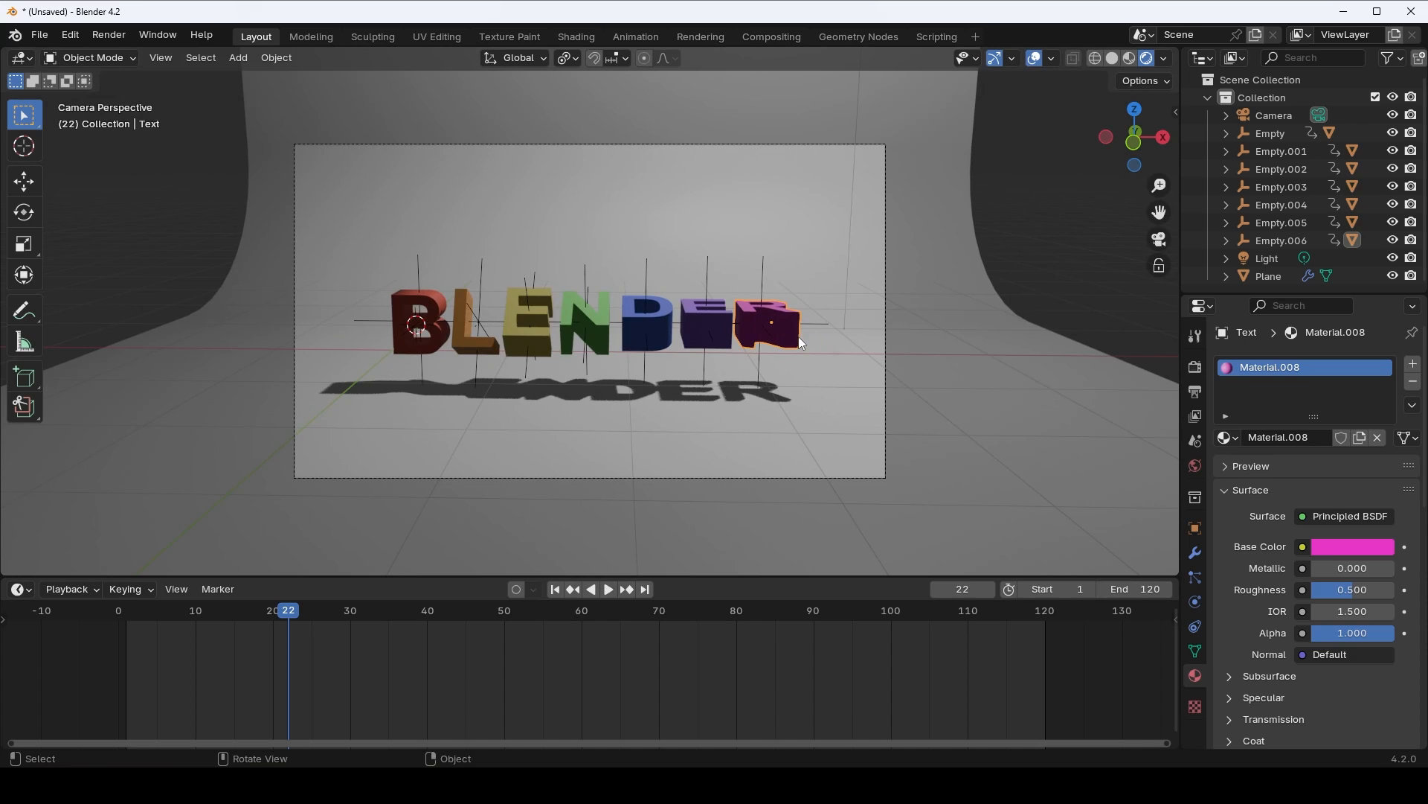
- Give the curved backdrop plane a new material with a pale cyan base color
{"action": "left_click", "coordinate": [948, 422]}
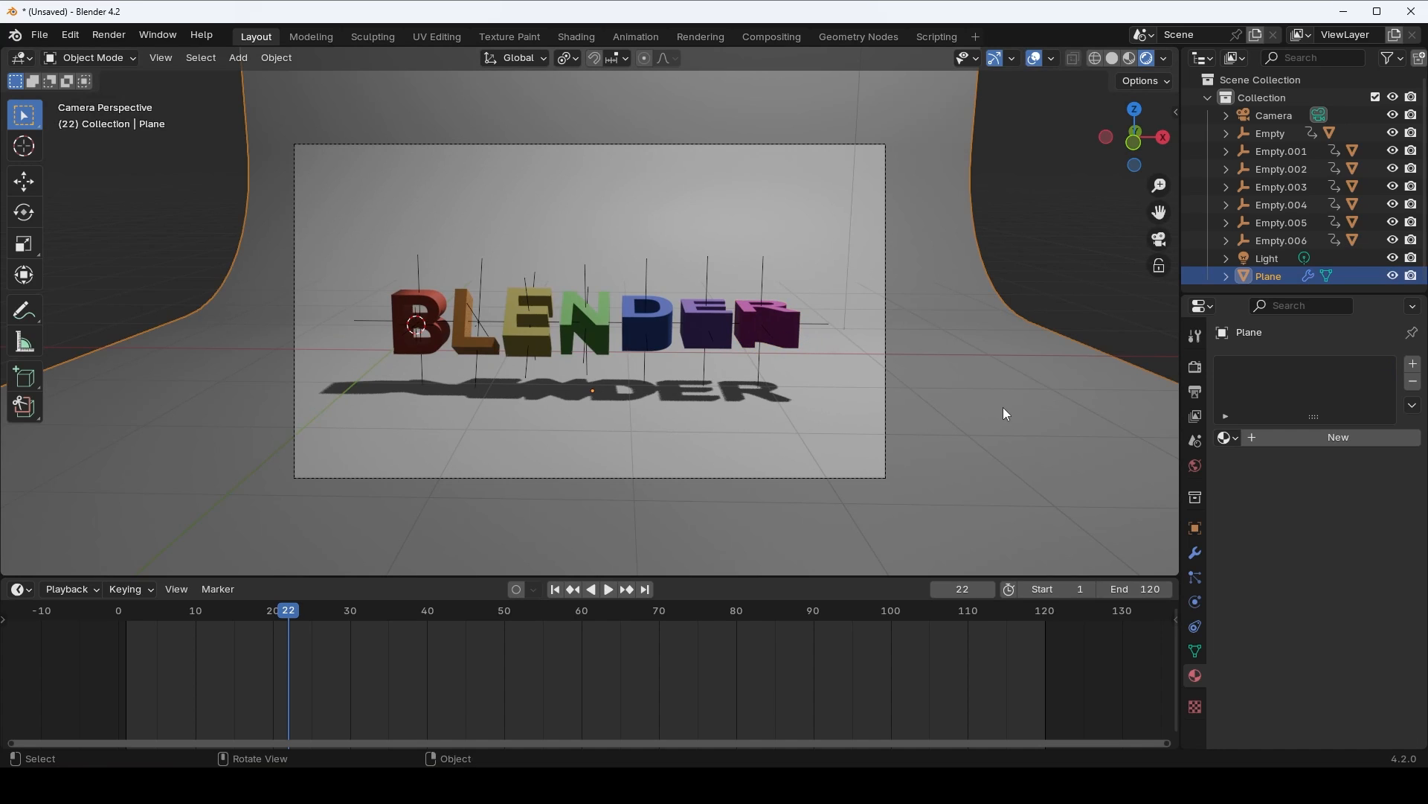
{"action": "left_click", "coordinate": [1351, 440]}
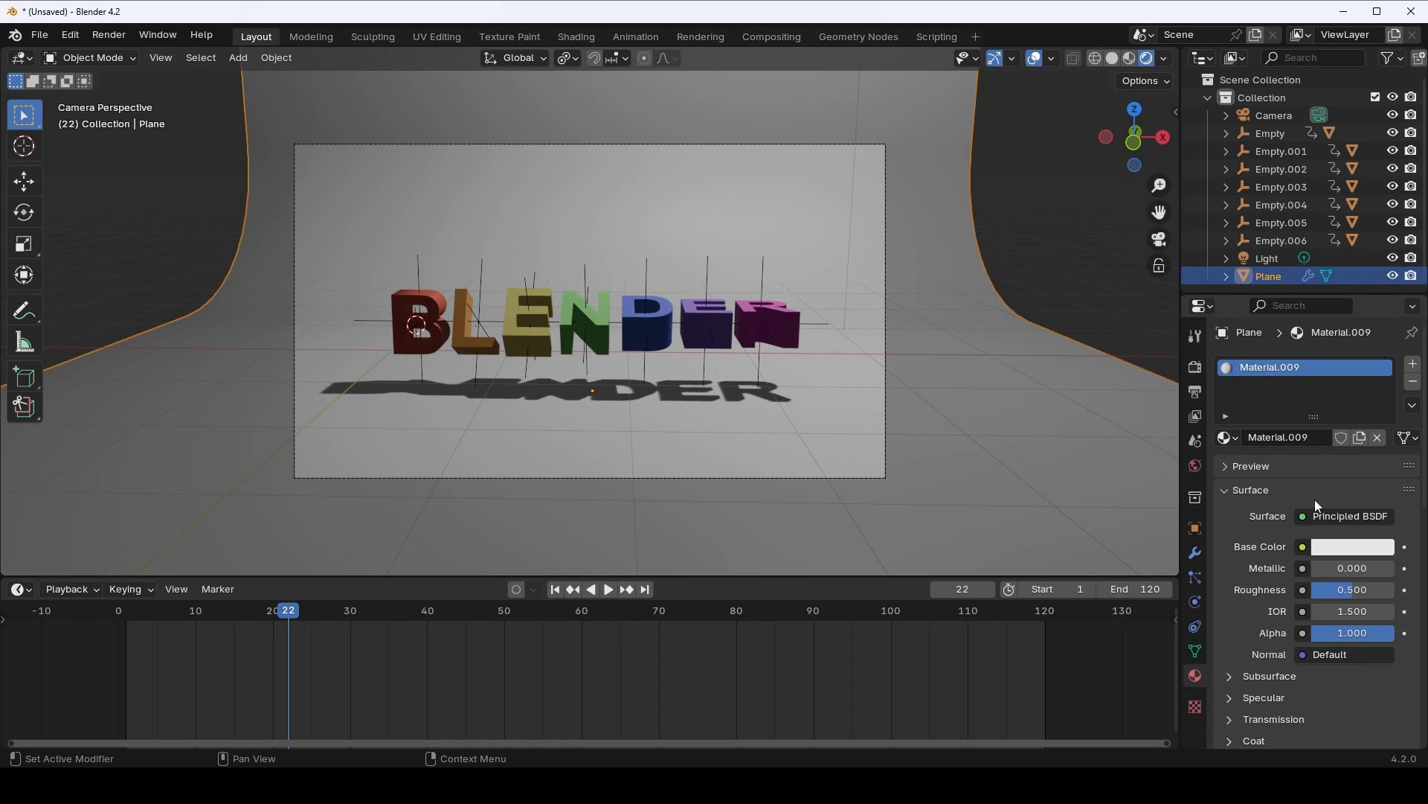
{"action": "left_click", "coordinate": [1361, 551]}
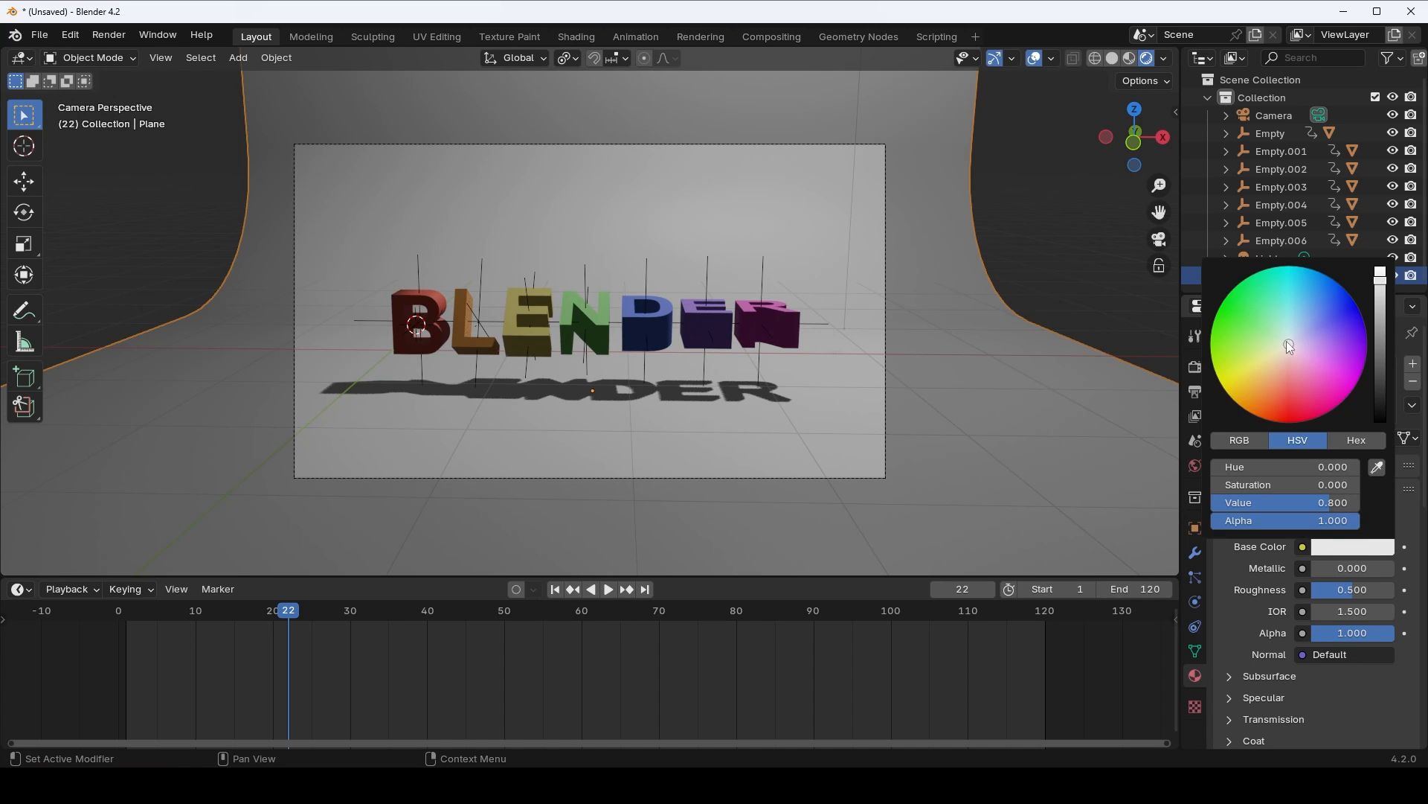
{"action": "left_click_drag", "start_coordinate": [1288, 344], "coordinate": [1290, 324]}
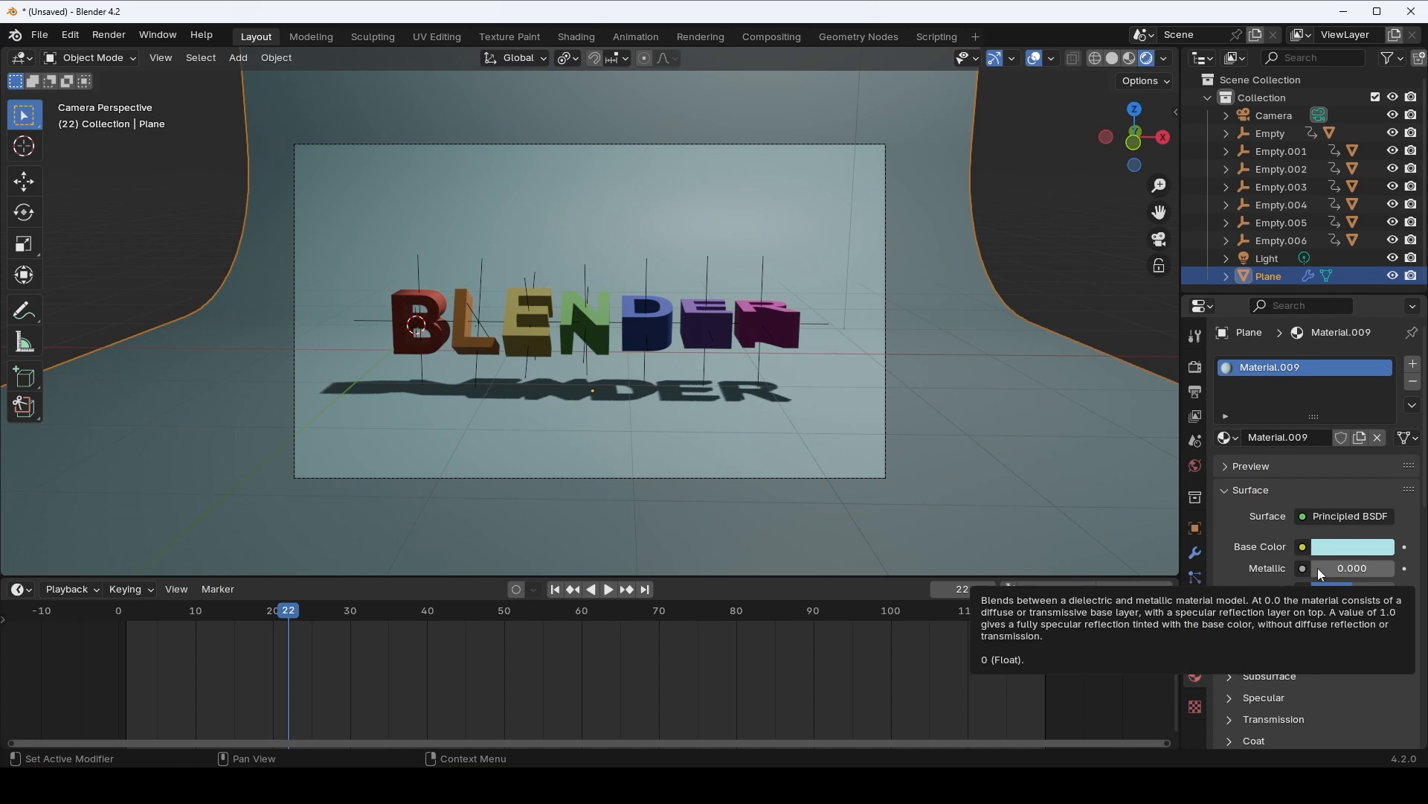
- Set the backdrop material's metallic value to 0.75 and its roughness to 0.15
{"action": "left_click_drag", "start_coordinate": [1320, 570], "coordinate": [1368, 570]}
{"action": "type", "text": "0."}
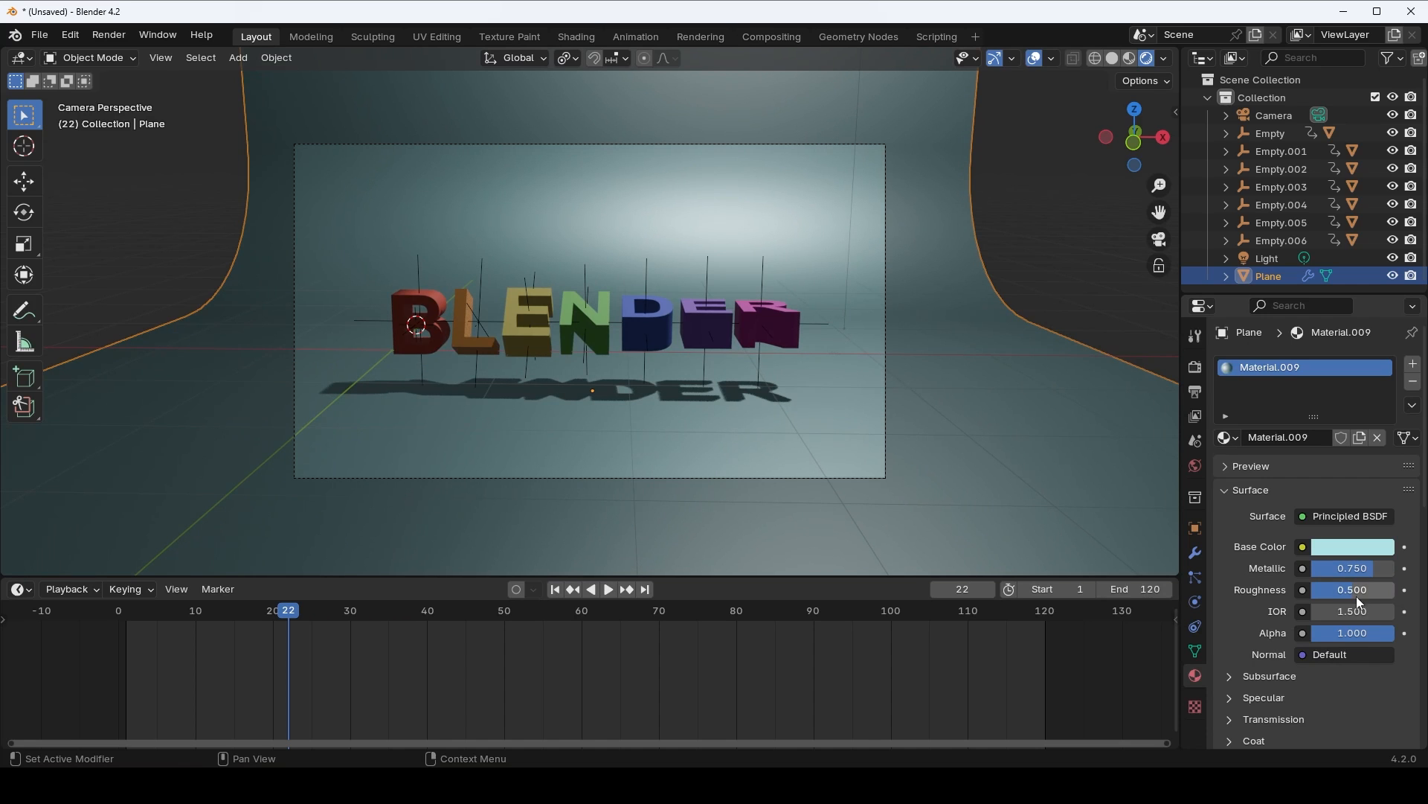
{"action": "left_click_drag", "start_coordinate": [1355, 596], "coordinate": [1332, 596]}
{"action": "left_click", "coordinate": [1333, 595]}
{"action": "type", "text": "0.1"}
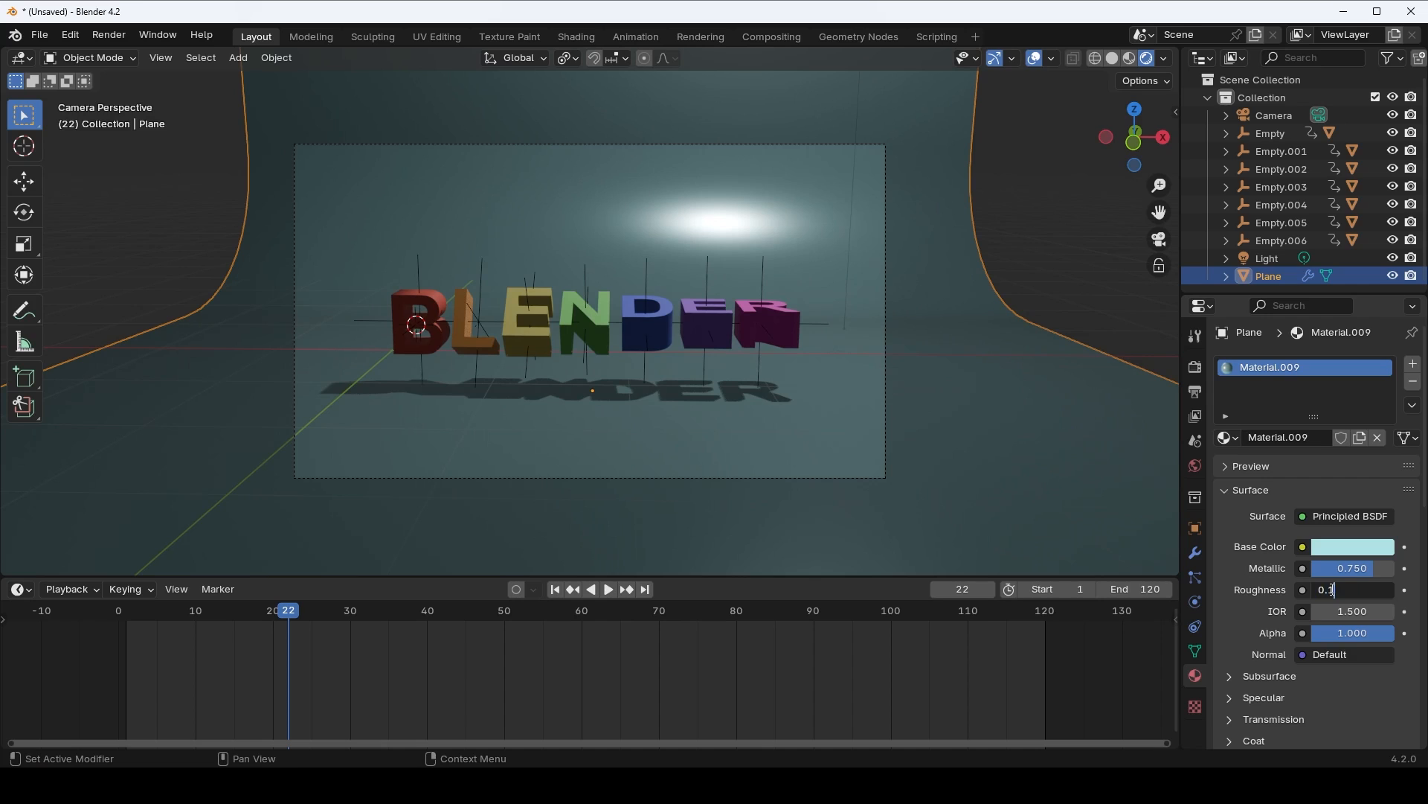
{"action": "type", "text": "5"}
{"action": "key", "text": "Return"}
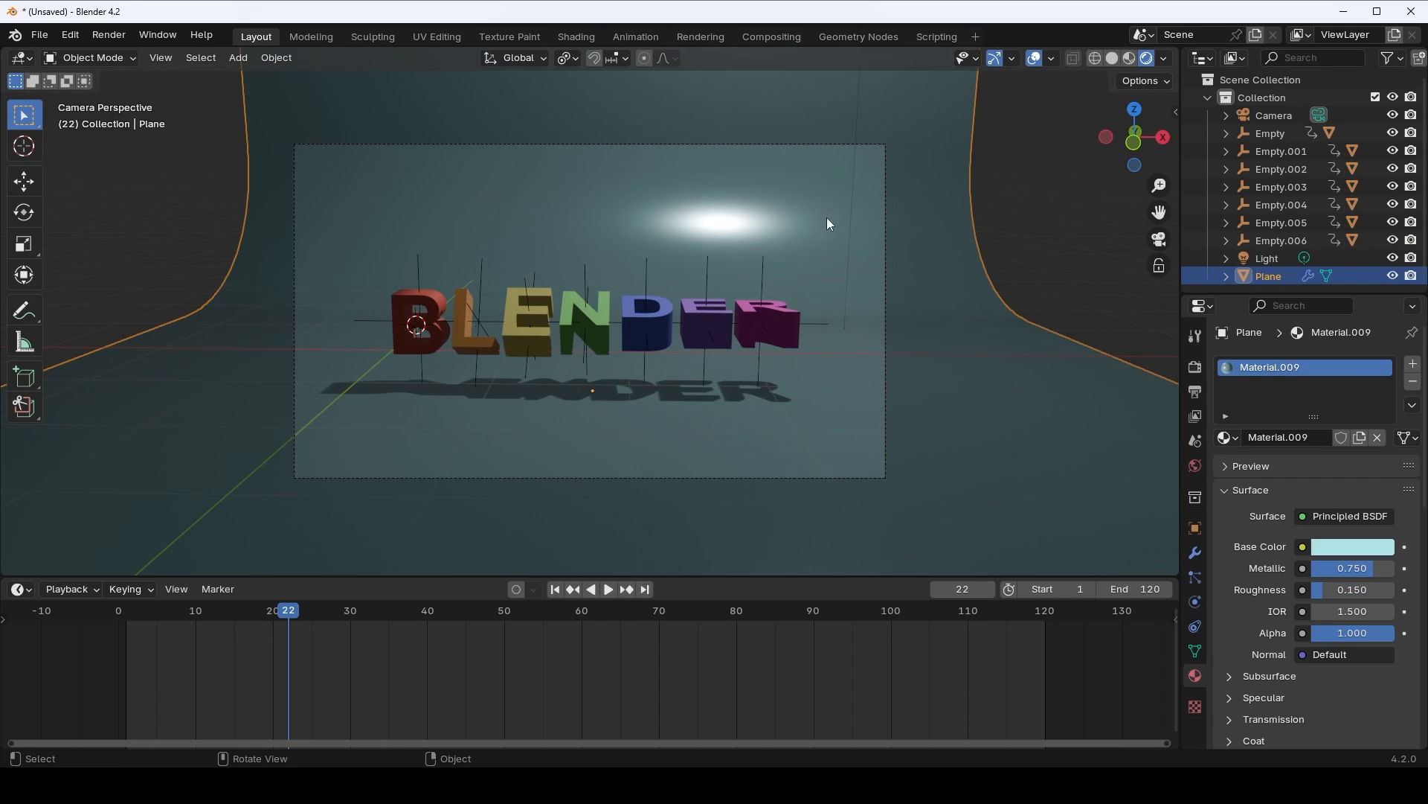
- Change the scene's light to a Sun with a strength of 3
{"action": "left_click", "coordinate": [1266, 260]}
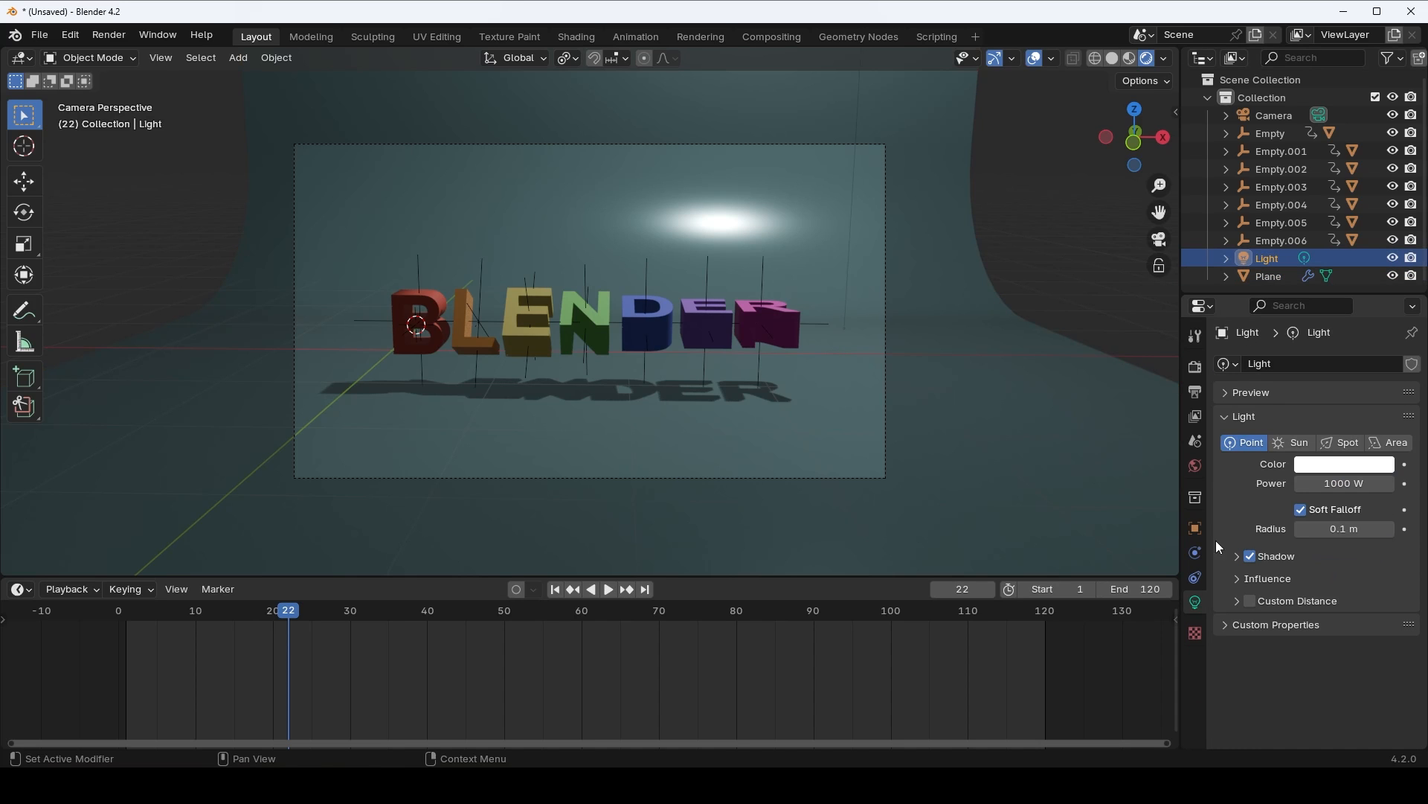
{"action": "left_click", "coordinate": [1296, 443]}
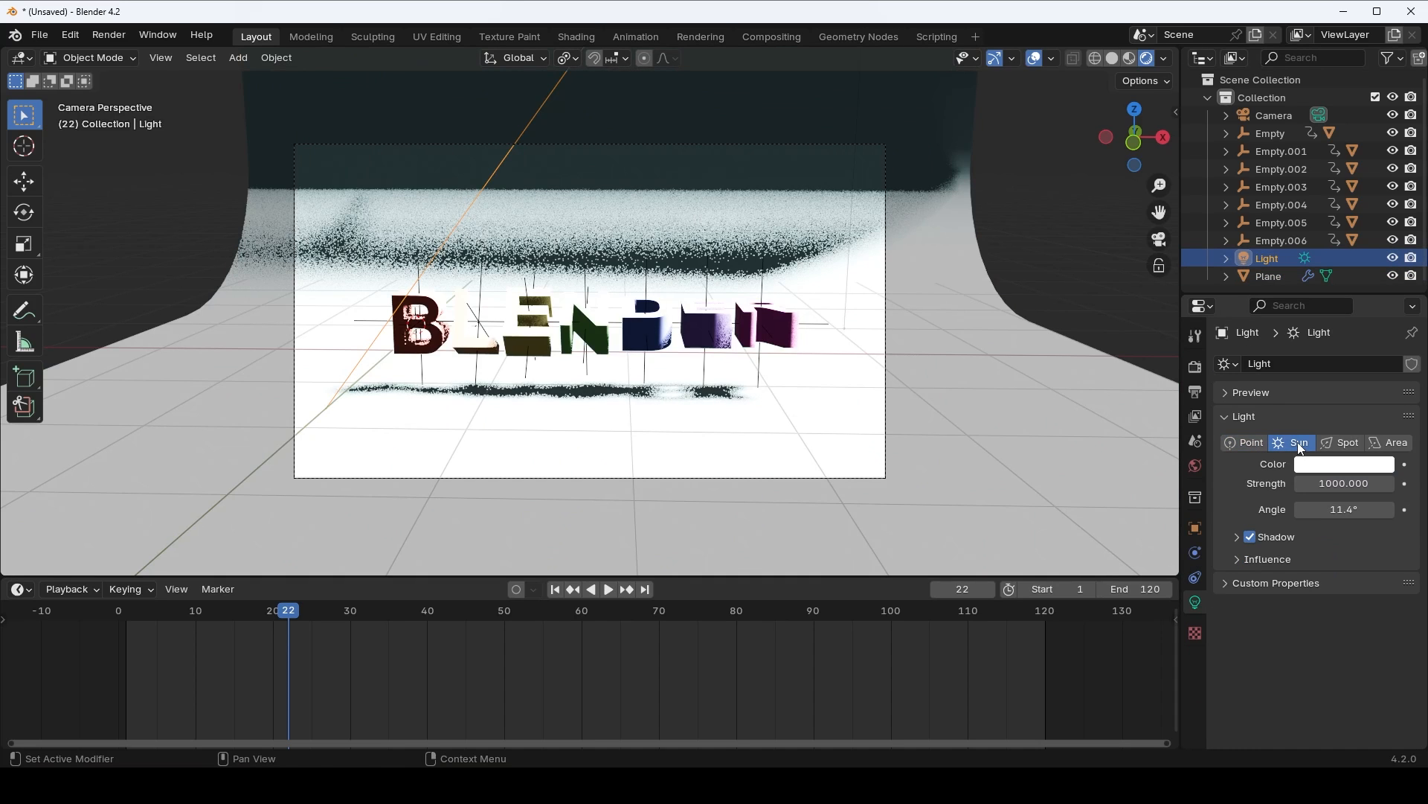
{"action": "left_click", "coordinate": [1339, 485]}
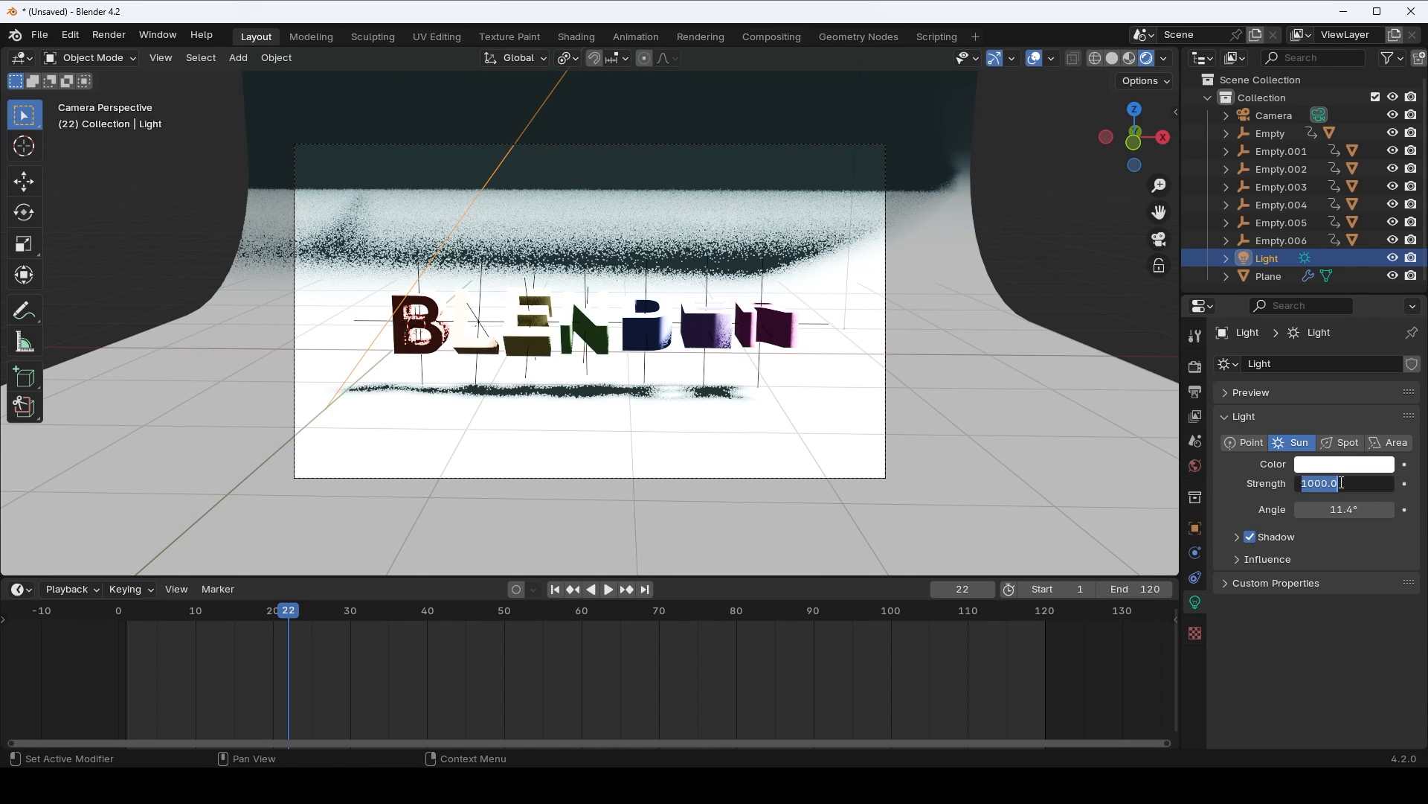
{"action": "type", "text": "3"}
{"action": "key", "text": "Return"}
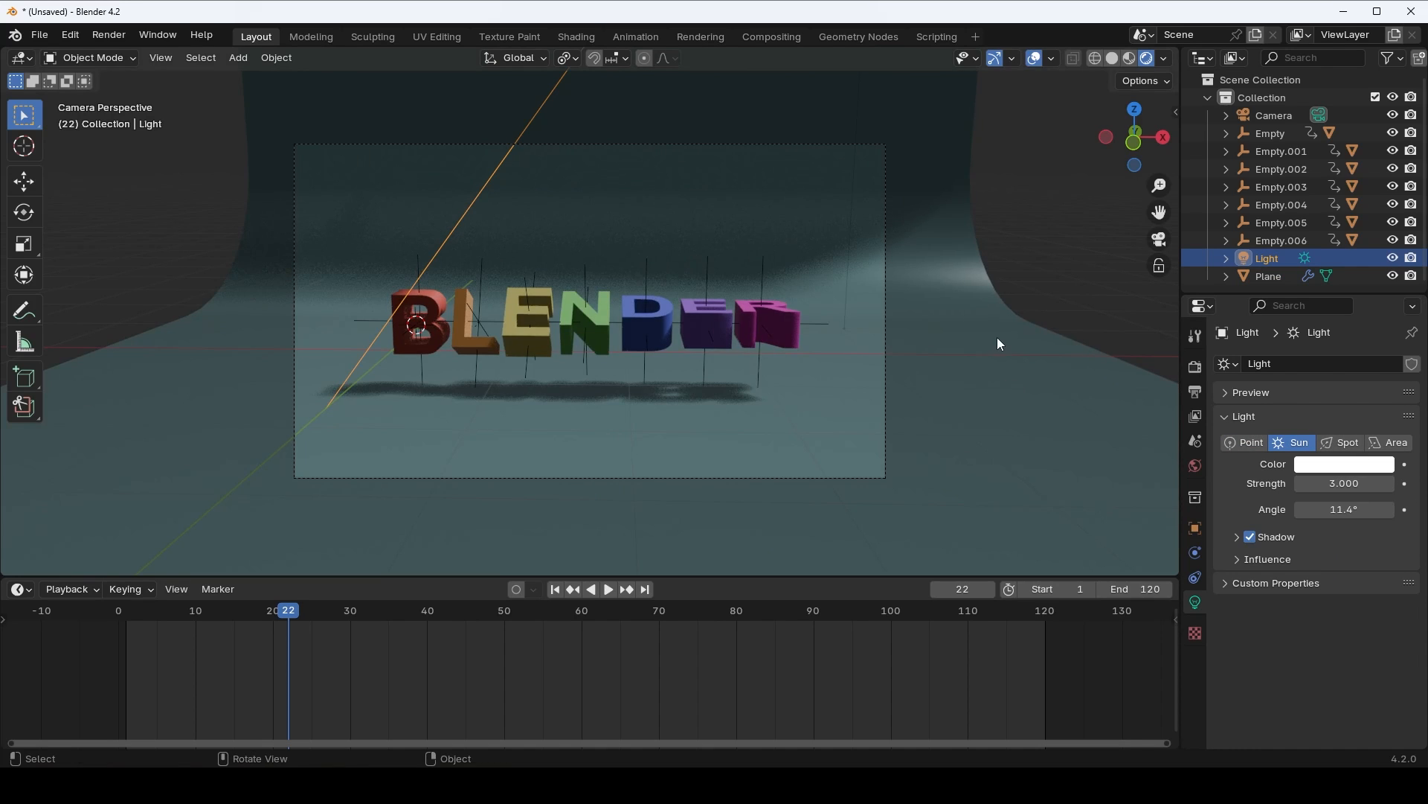
- Rotate the sun light freely by about 66 and 16 degrees so it lights the letters' fronts
{"action": "key", "text": "r"}
{"action": "key", "text": "r"}
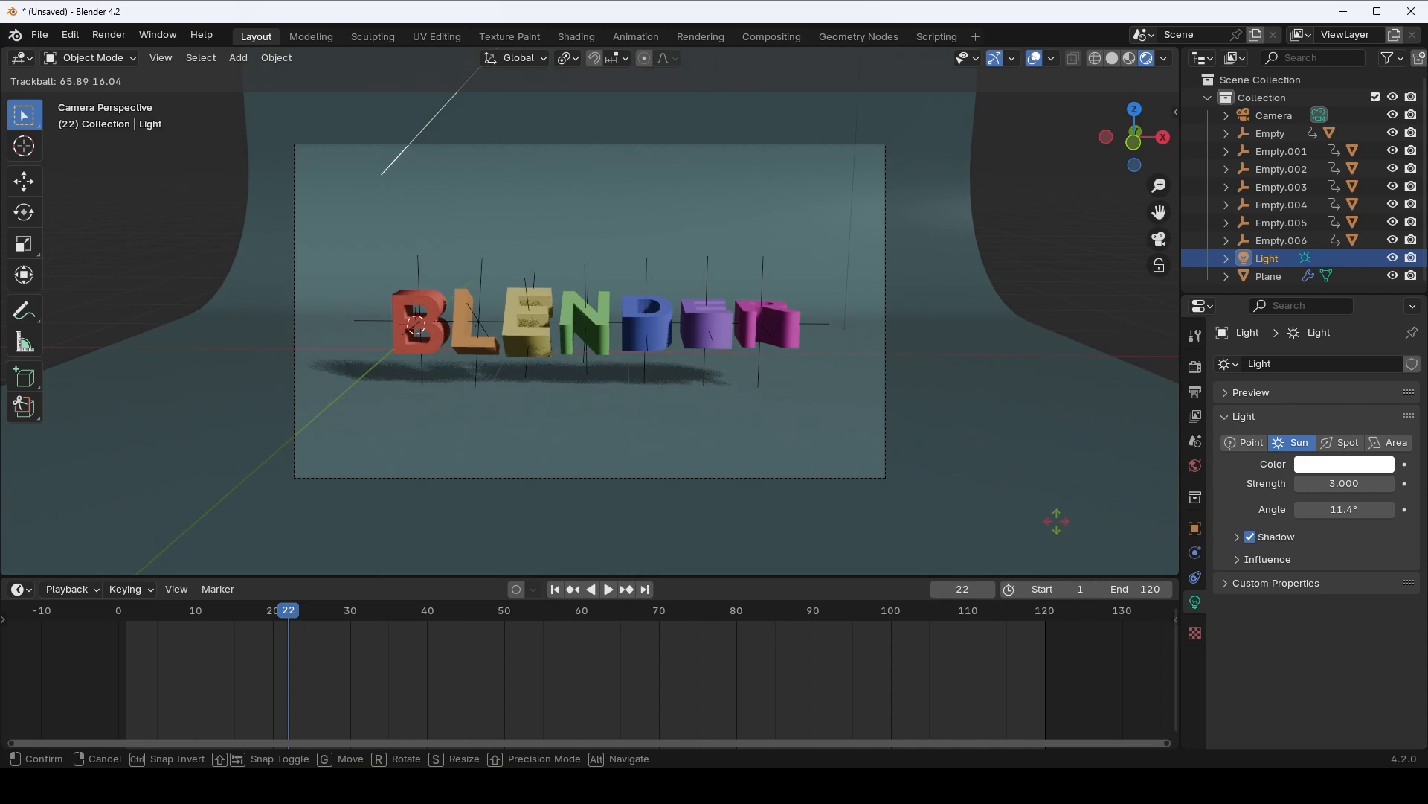
{"action": "left_click", "coordinate": [1057, 521]}
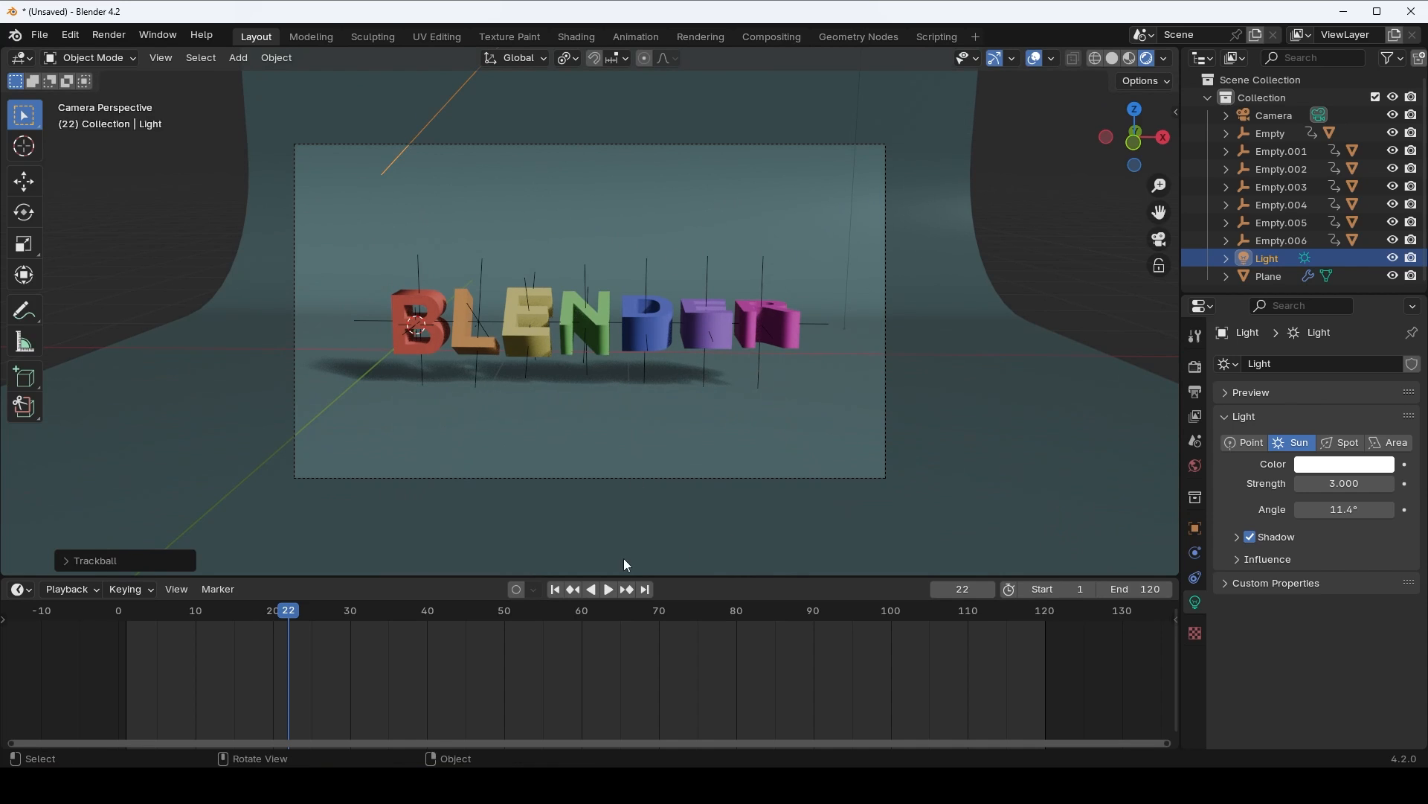
- Play the animation from frame 1 to check the lighting, and stop at frame 39
{"action": "left_click_drag", "start_coordinate": [285, 613], "coordinate": [126, 618]}
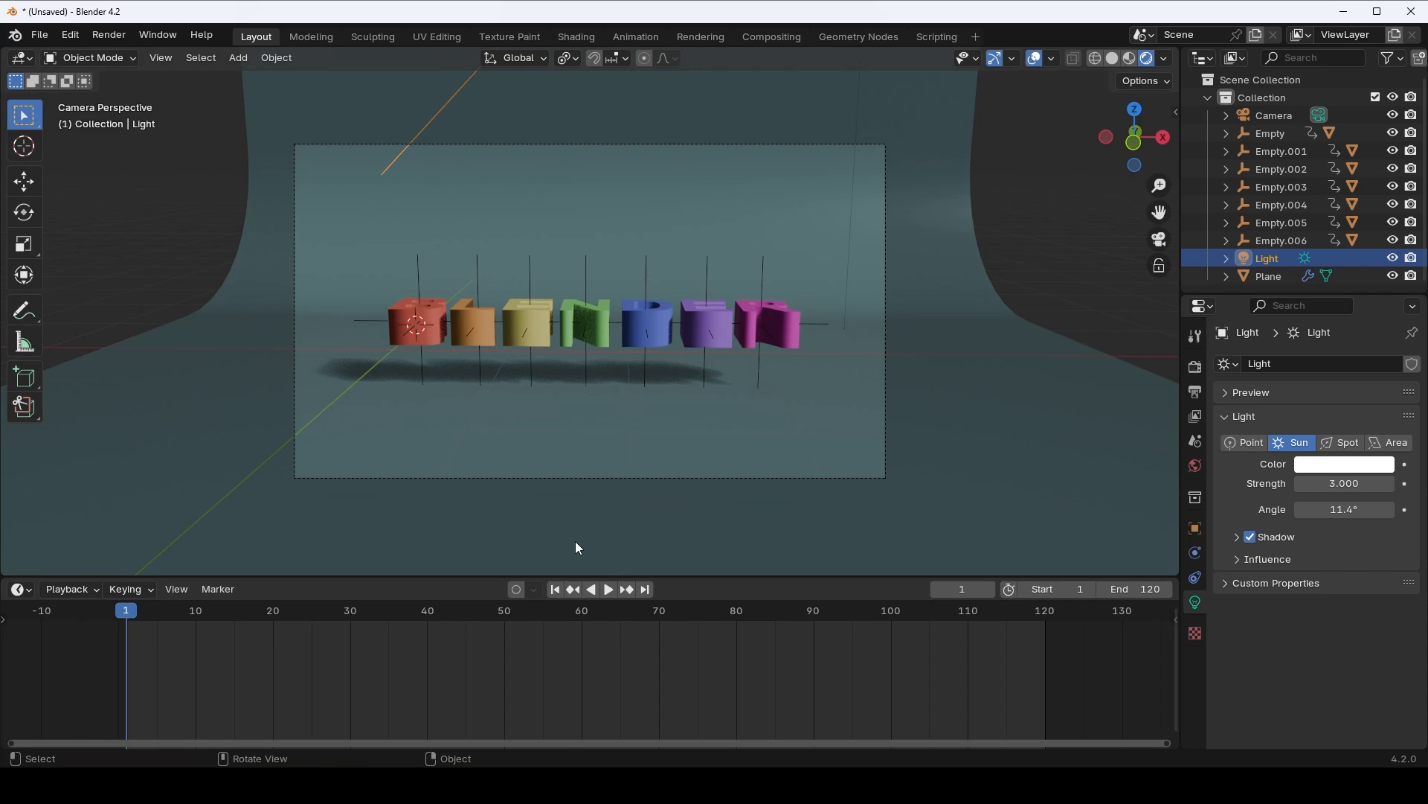
{"action": "key", "text": "space"}
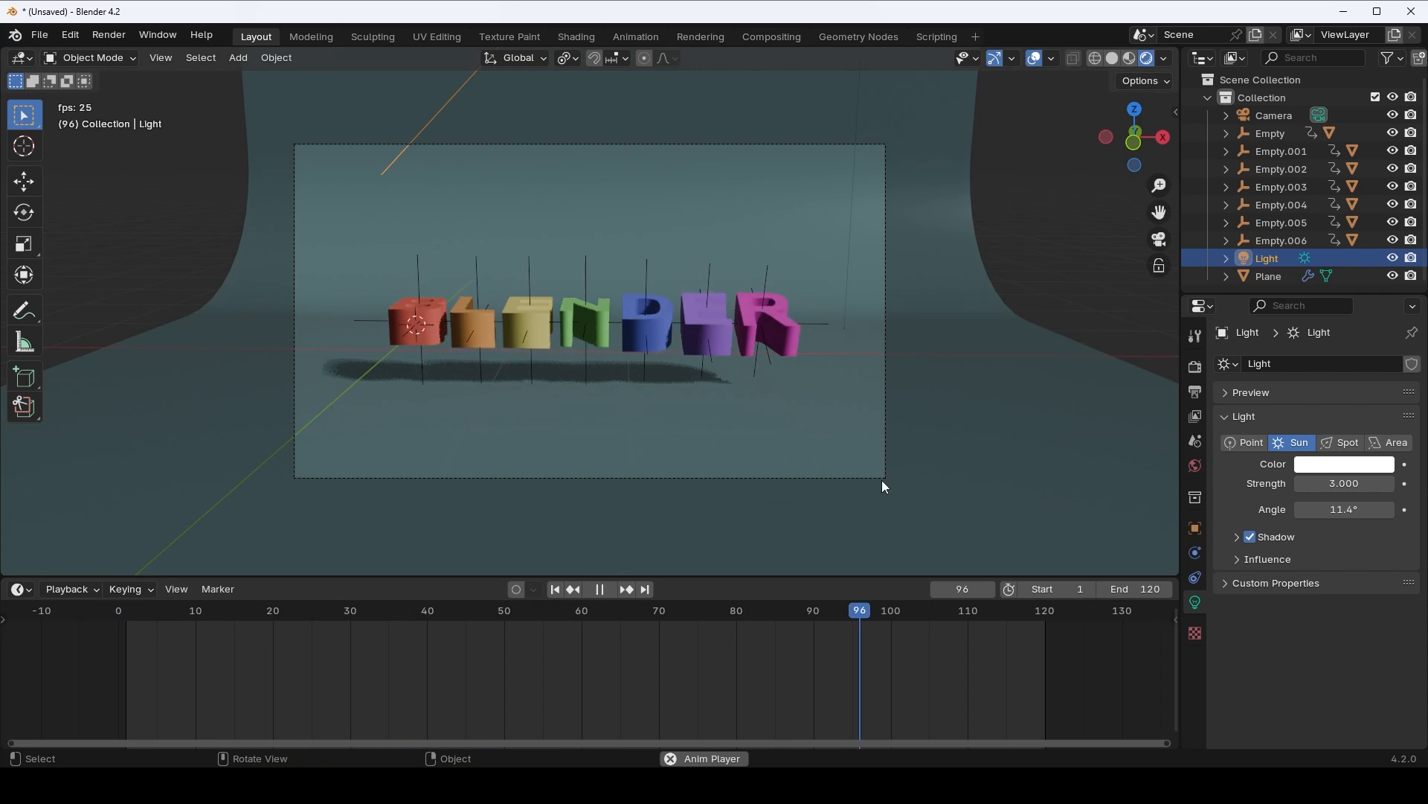
{"action": "key", "text": "space"}
{"action": "left_click_drag", "start_coordinate": [915, 656], "coordinate": [421, 661]}
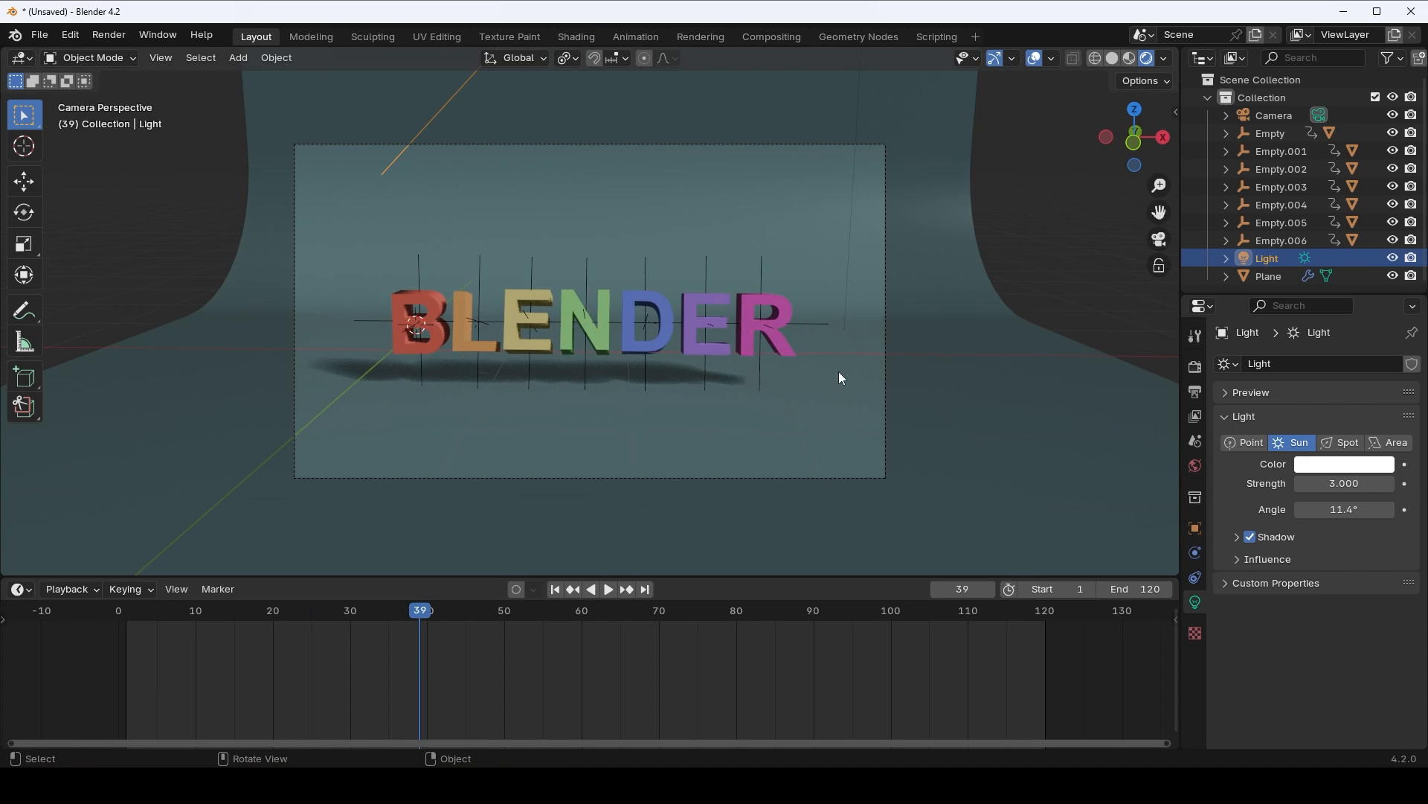
- Set the camera's focal length to 60 mm
{"action": "left_click", "coordinate": [1274, 114]}
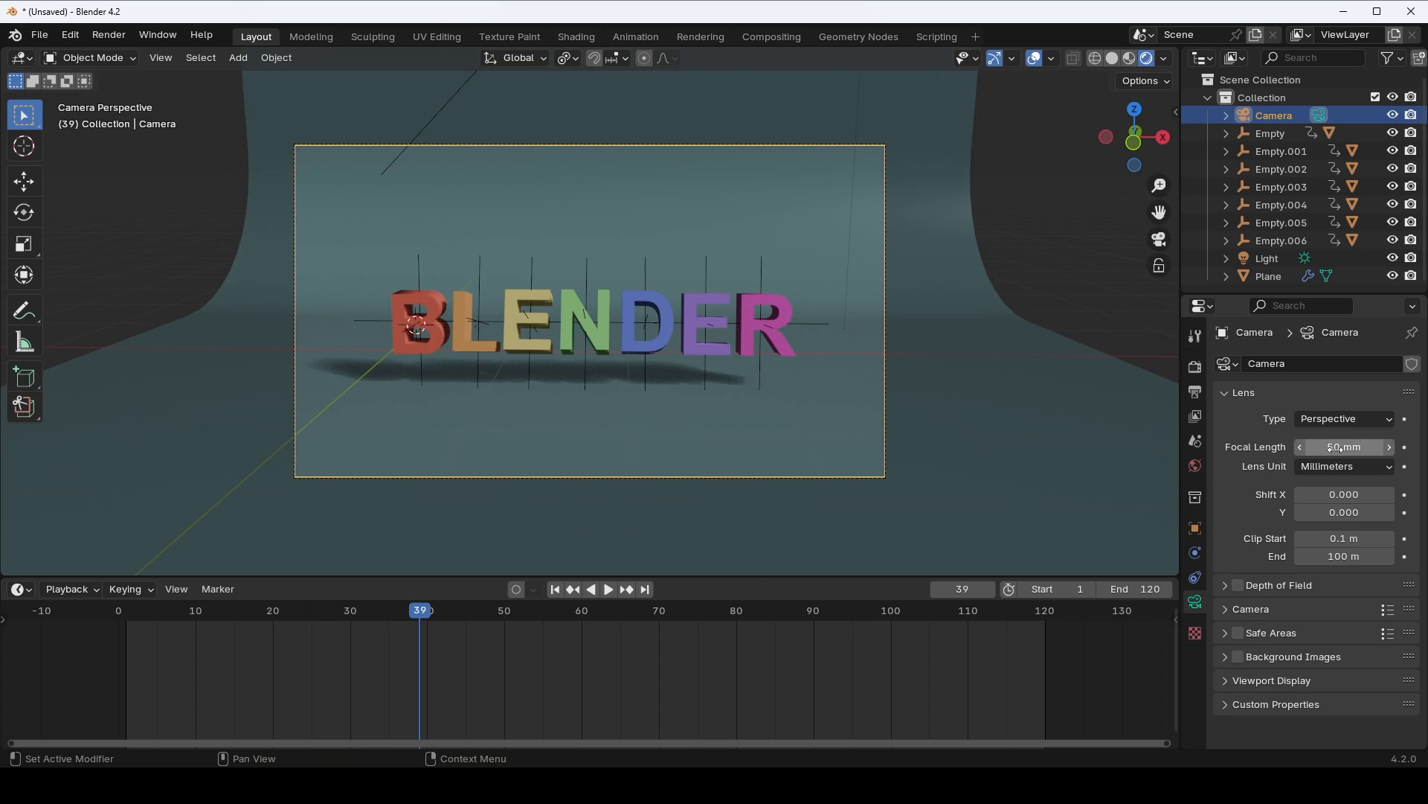
{"action": "mouse_move", "coordinate": [1341, 447]}
{"action": "left_mouse_down"}
{"action": "mouse_move", "coordinate": [1384, 447]}
{"action": "mouse_move", "coordinate": [1317, 447]}
{"action": "mouse_move", "coordinate": [1383, 447]}
{"action": "mouse_move", "coordinate": [1352, 449]}
{"action": "left_mouse_up"}
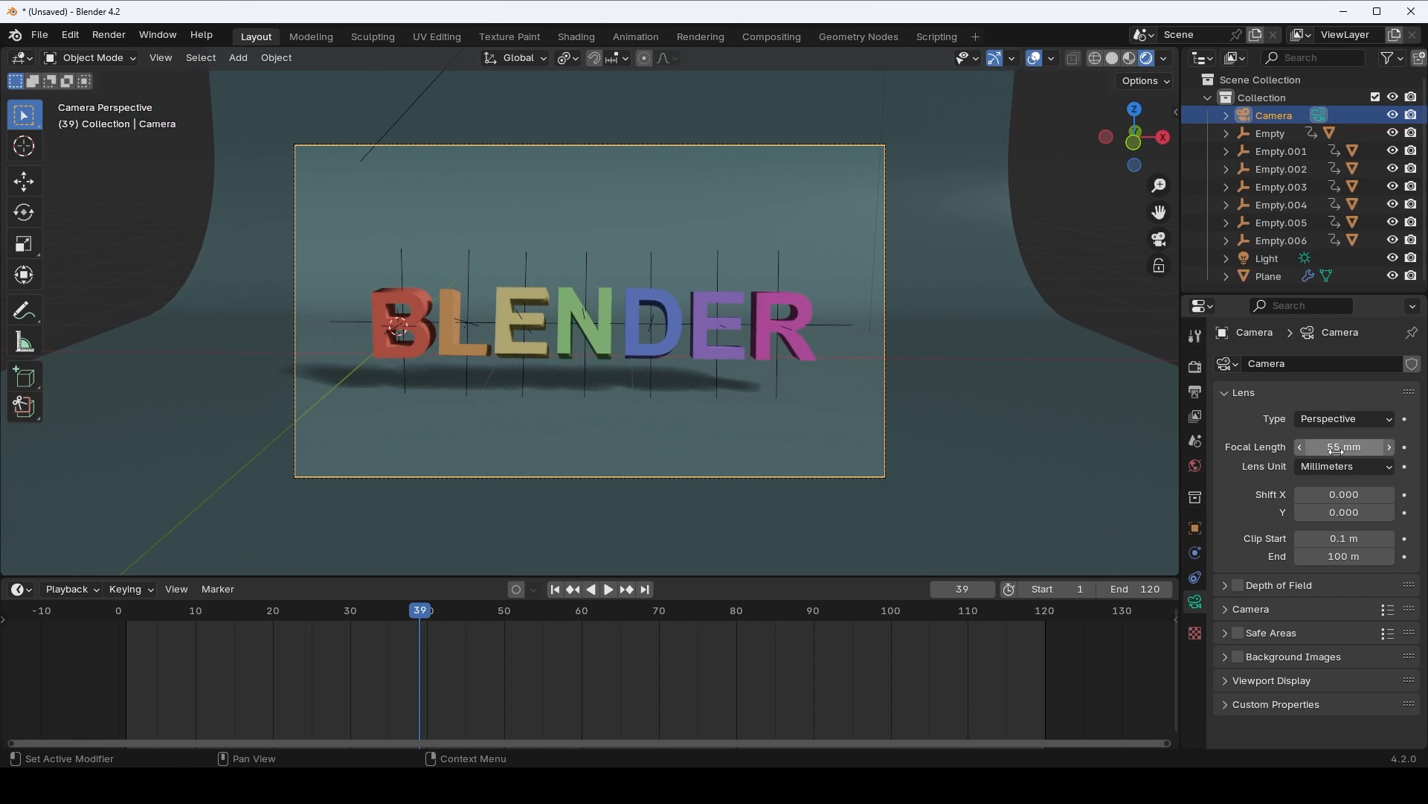
{"action": "left_click", "coordinate": [1337, 450]}
{"action": "type", "text": "60"}
{"action": "key", "text": "Return"}
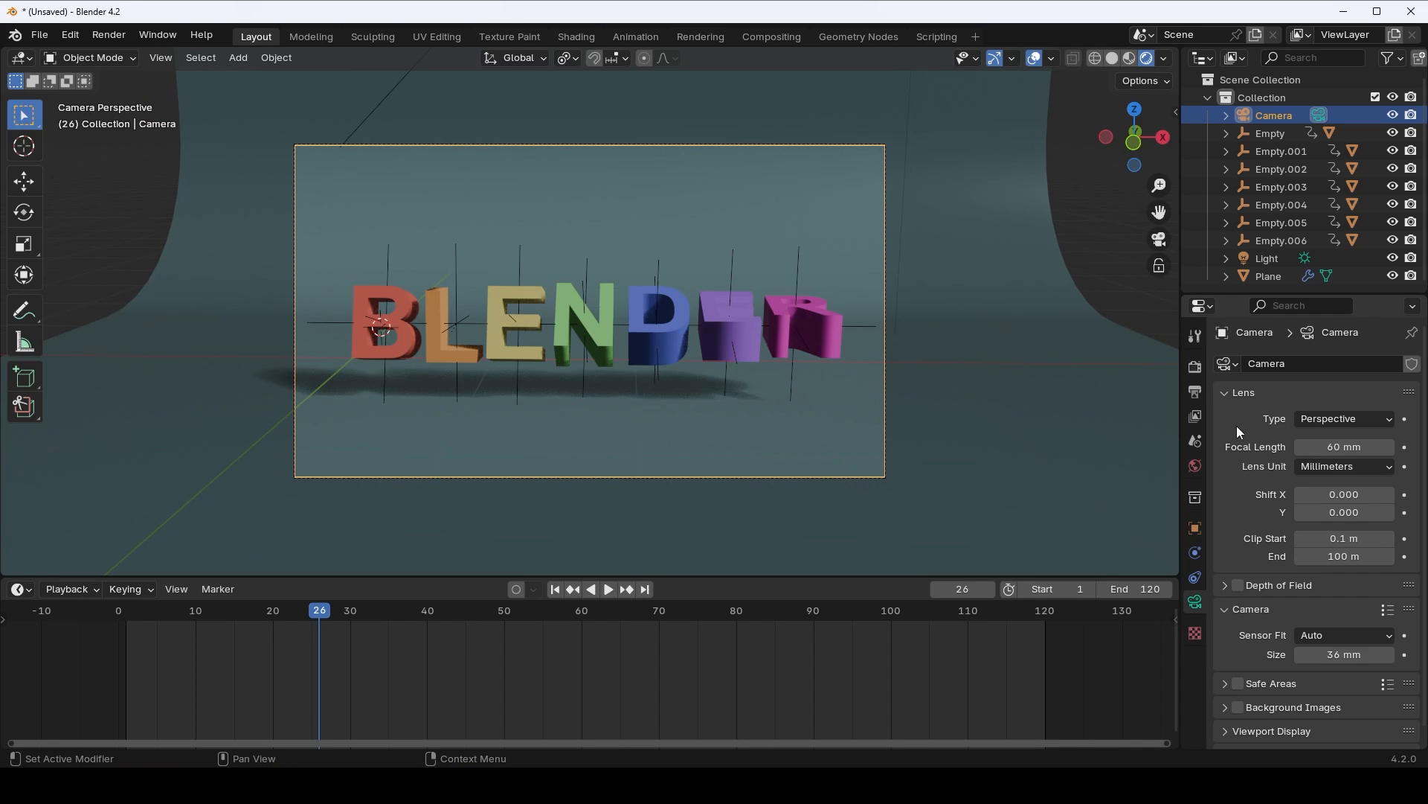
- Enable Raytracing in the EEVEE render settings
{"action": "left_click", "coordinate": [1195, 368]}
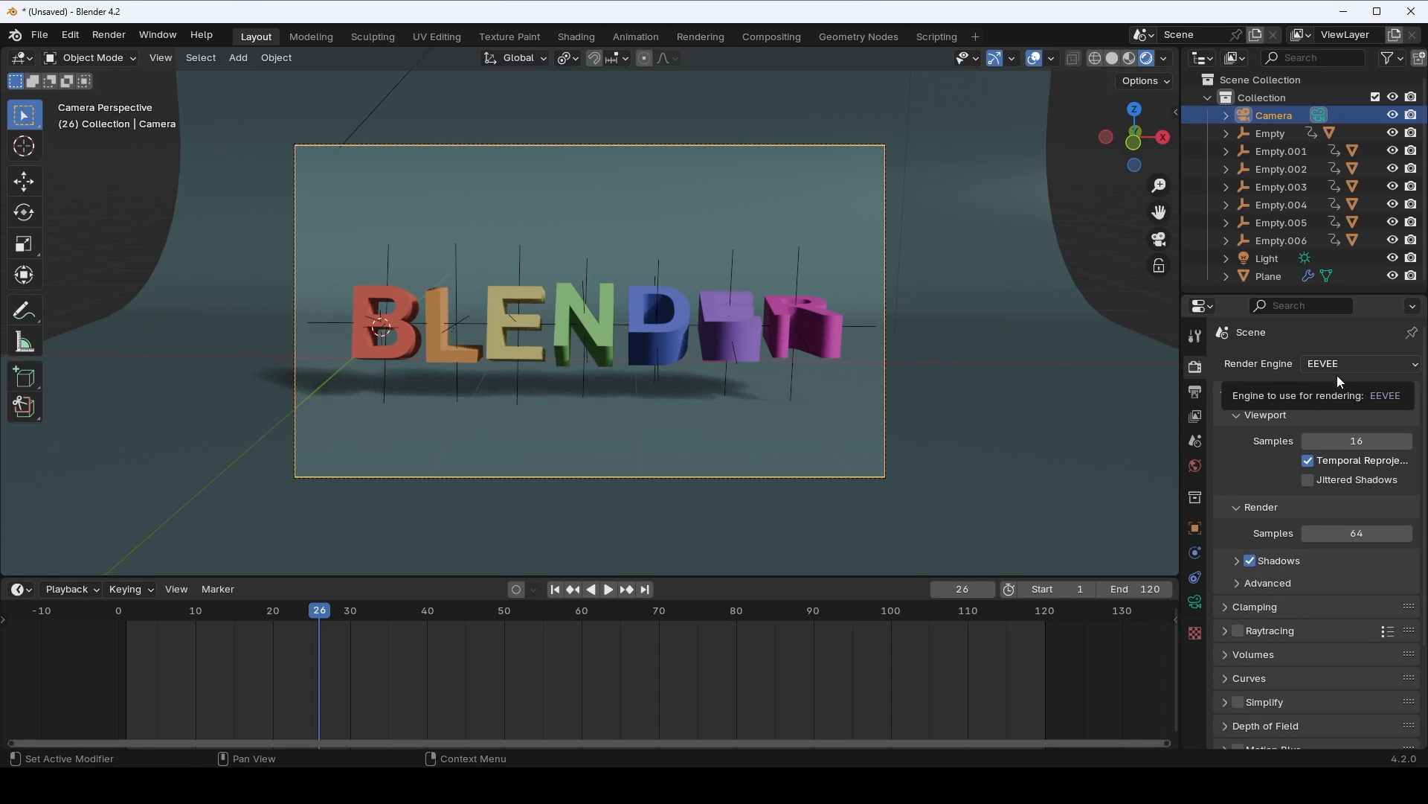
{"action": "left_click", "coordinate": [1238, 631]}
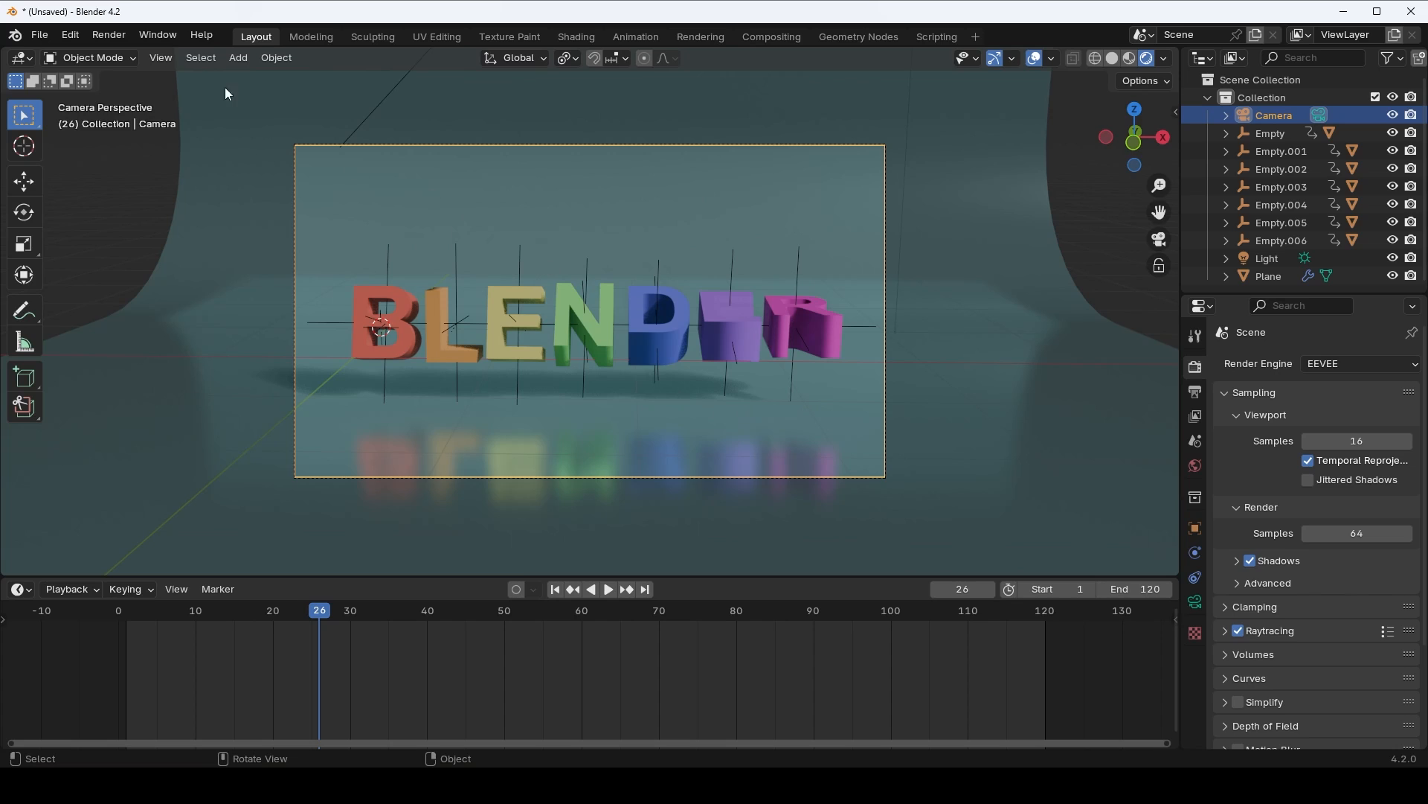
- Add the Walk Navigation command to the Quick Favorites
{"action": "left_click", "coordinate": [161, 57]}
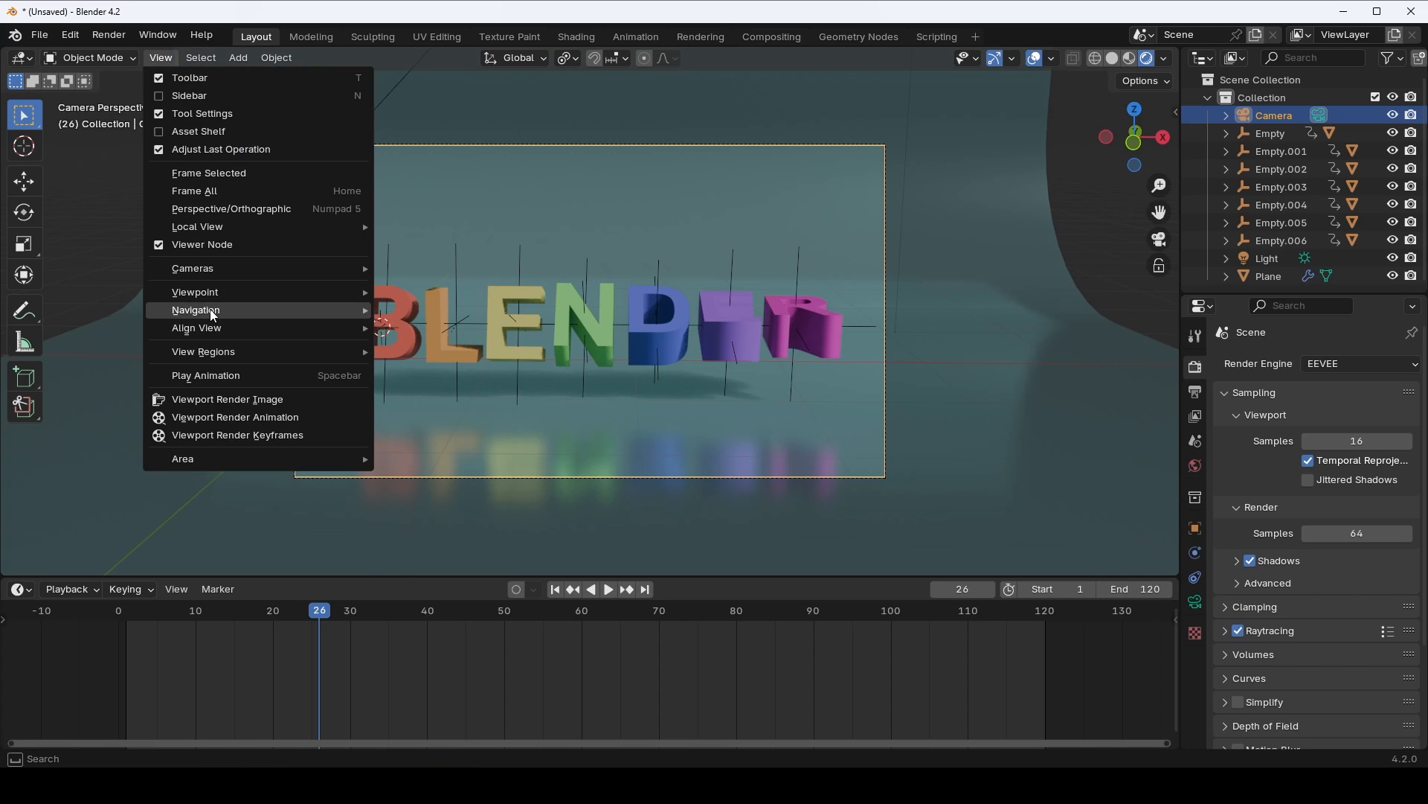
{"action": "mouse_move", "coordinate": [214, 311]}
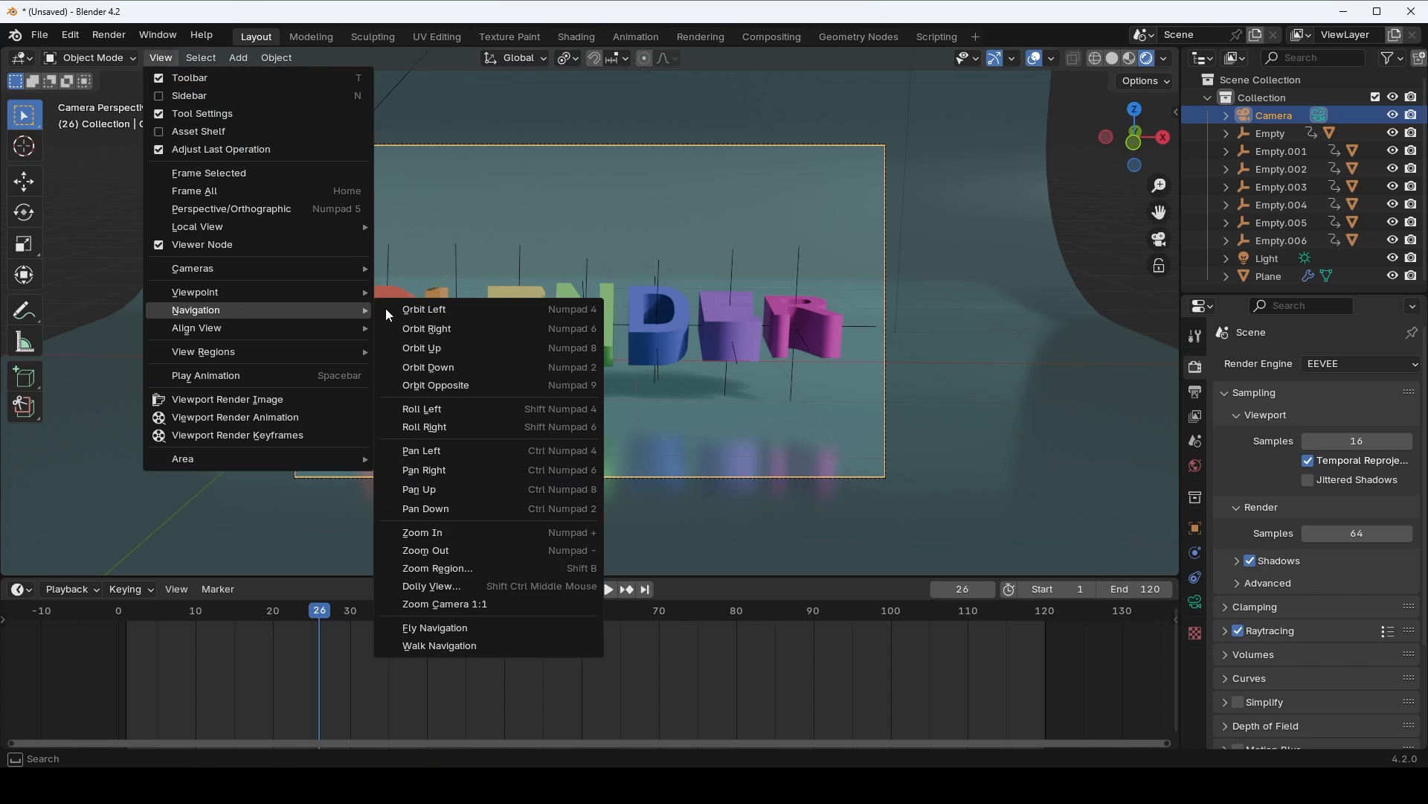
{"action": "right_click", "coordinate": [489, 650]}
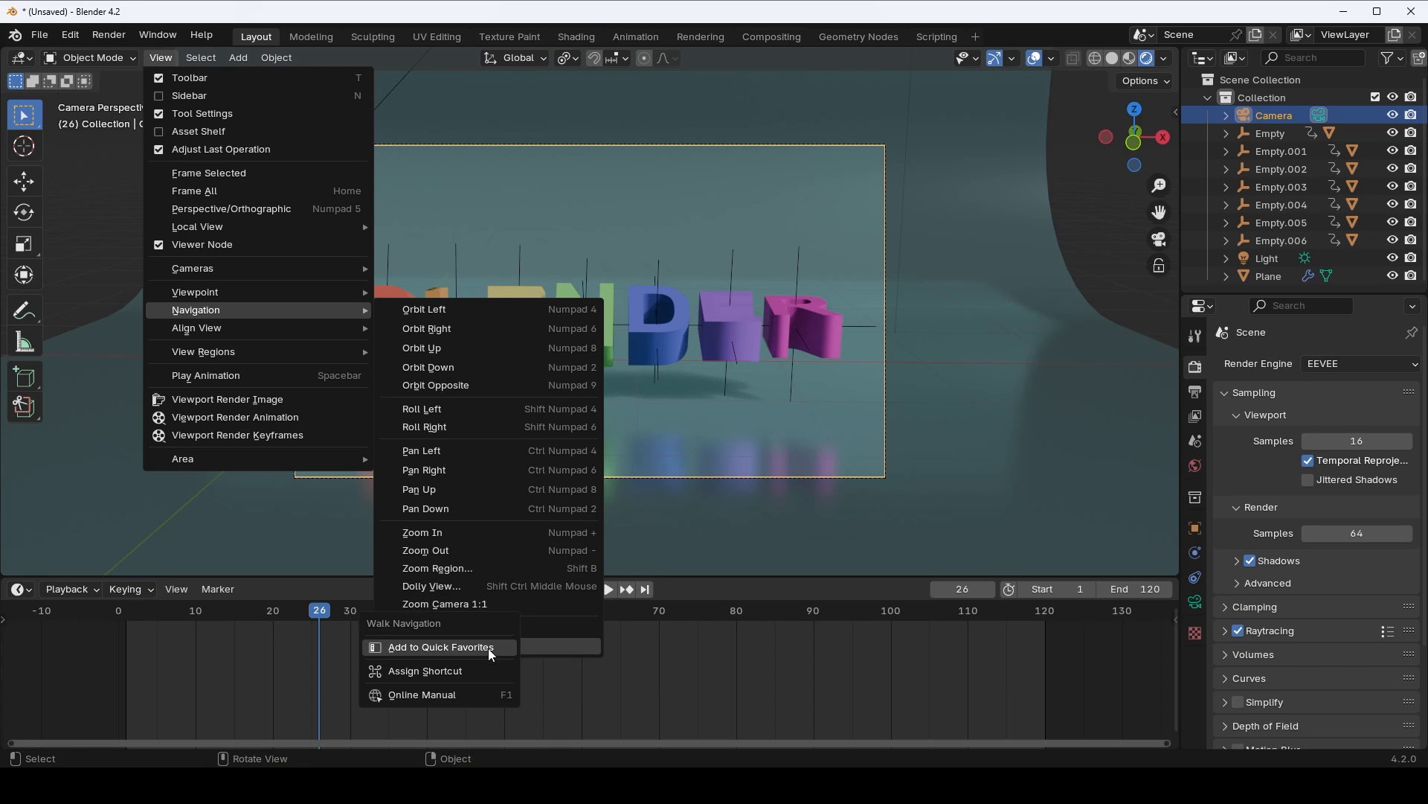
{"action": "left_click", "coordinate": [444, 647]}
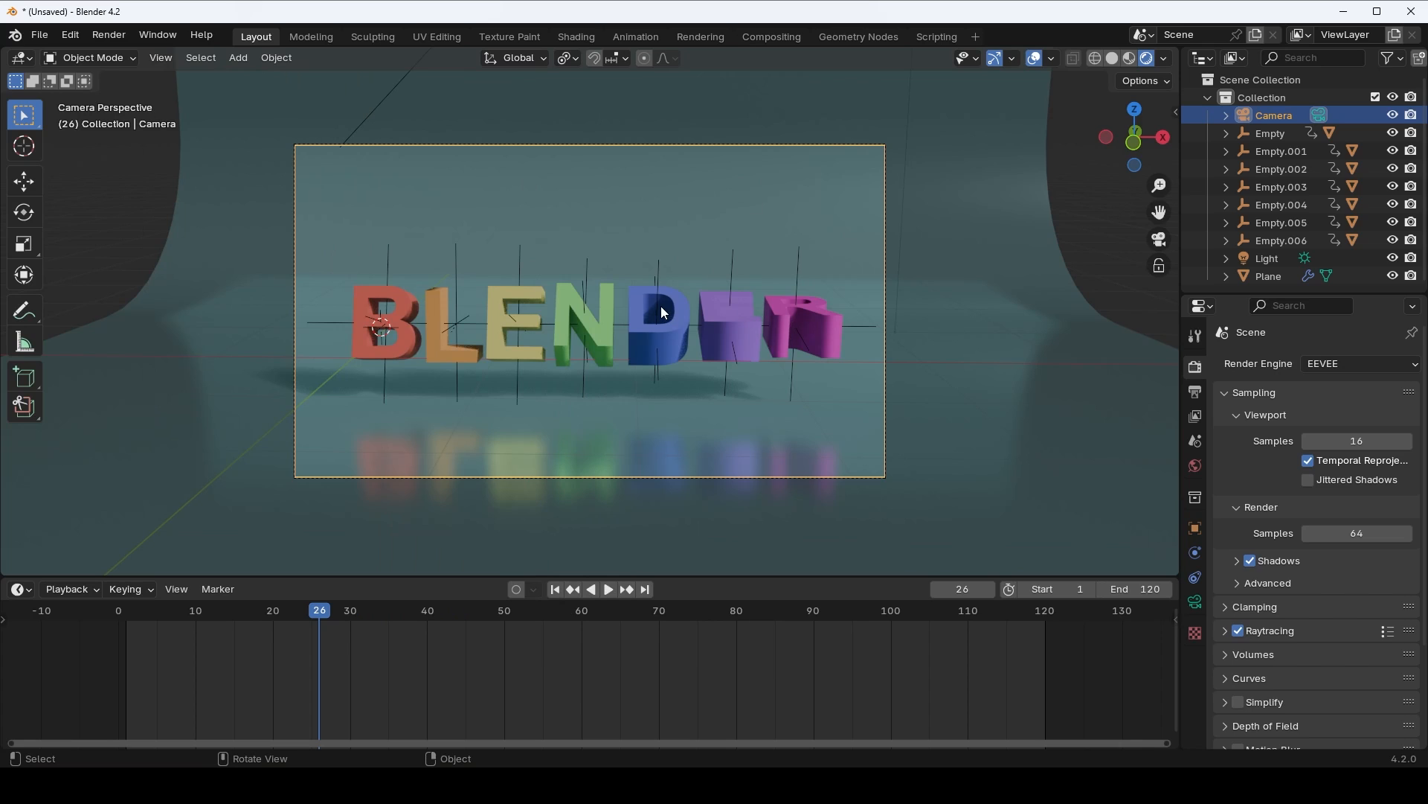
- Reposition the camera with Walk Navigation so all BLENDER letters sit in the frame's upper half with their floor reflections below
{"action": "key", "text": "q"}
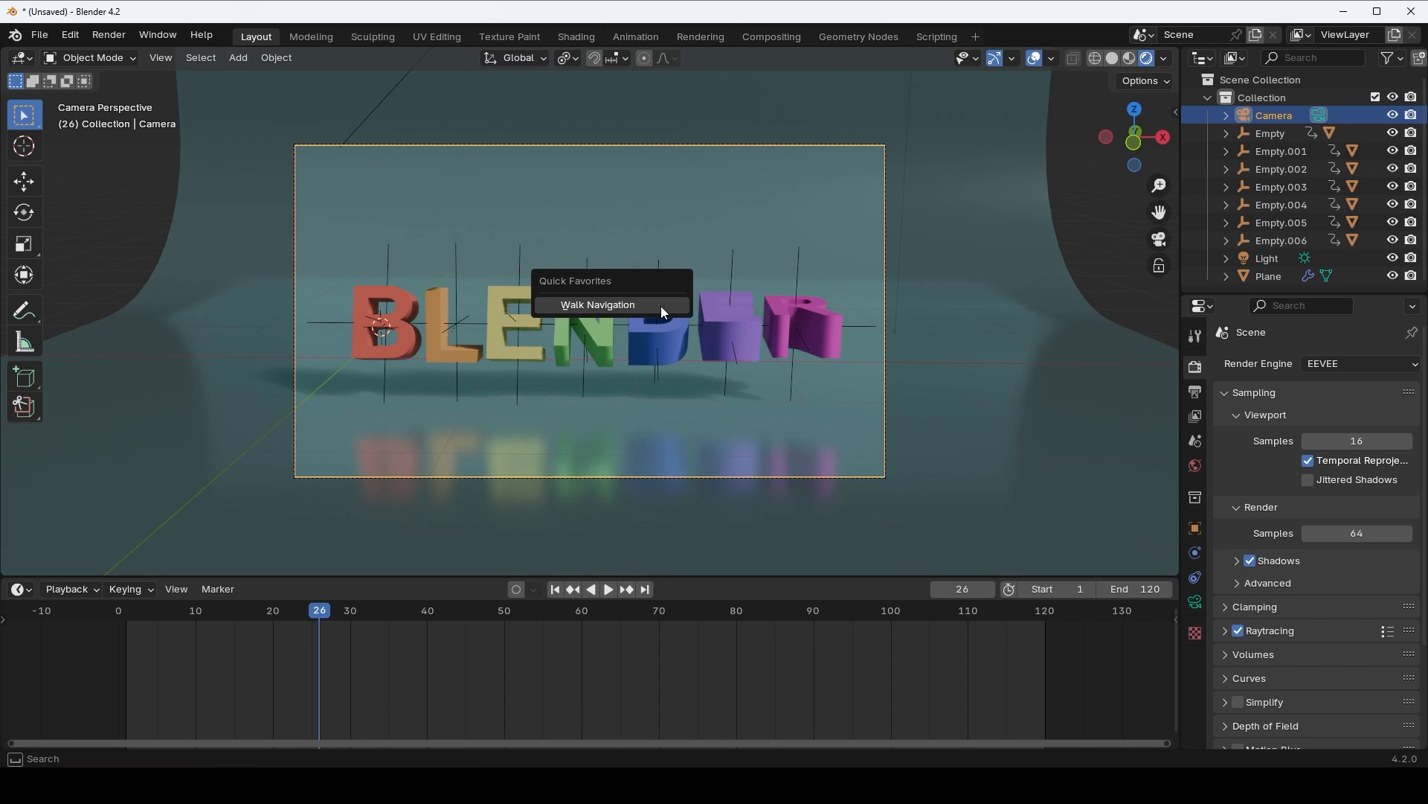
{"action": "left_click", "coordinate": [662, 307]}
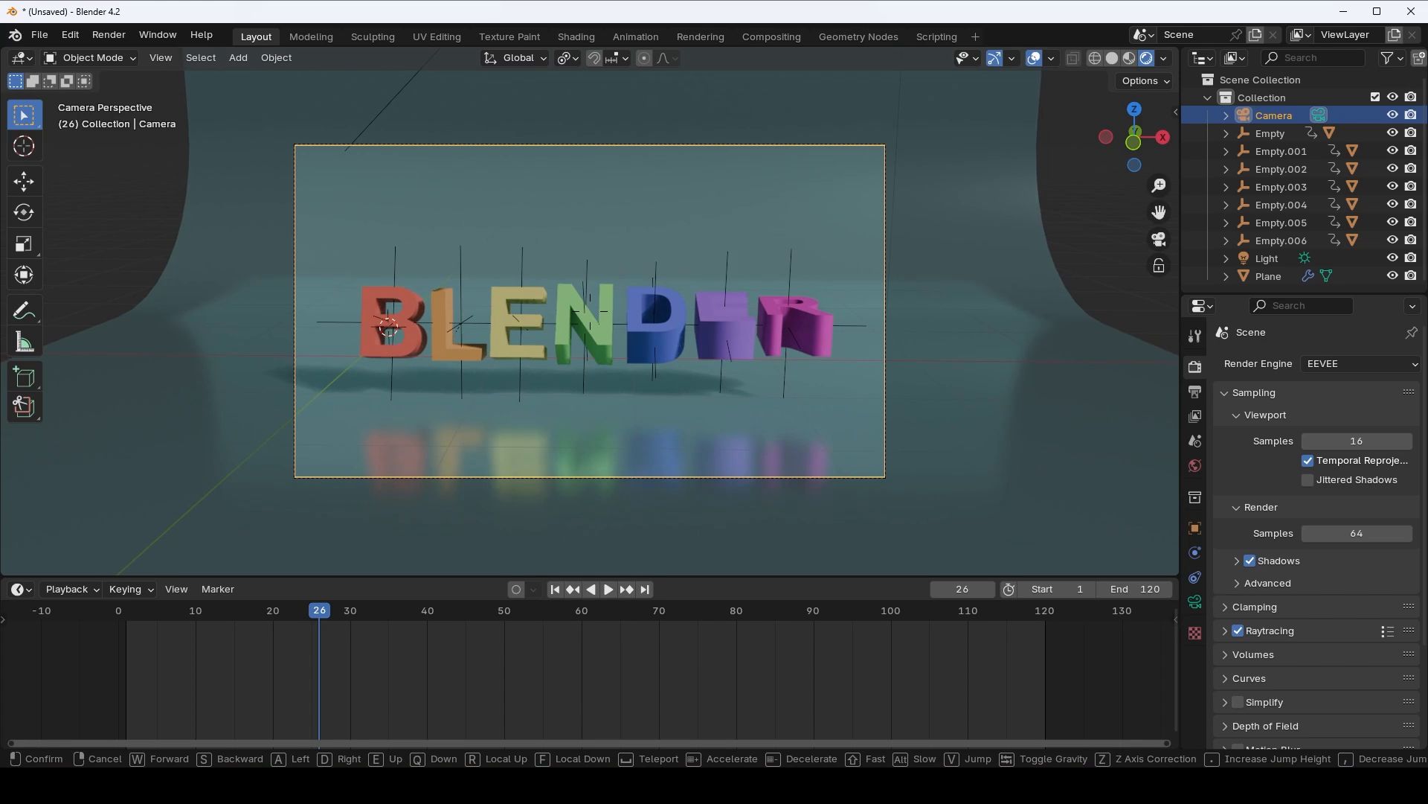
{"action": "key", "text": "w"}
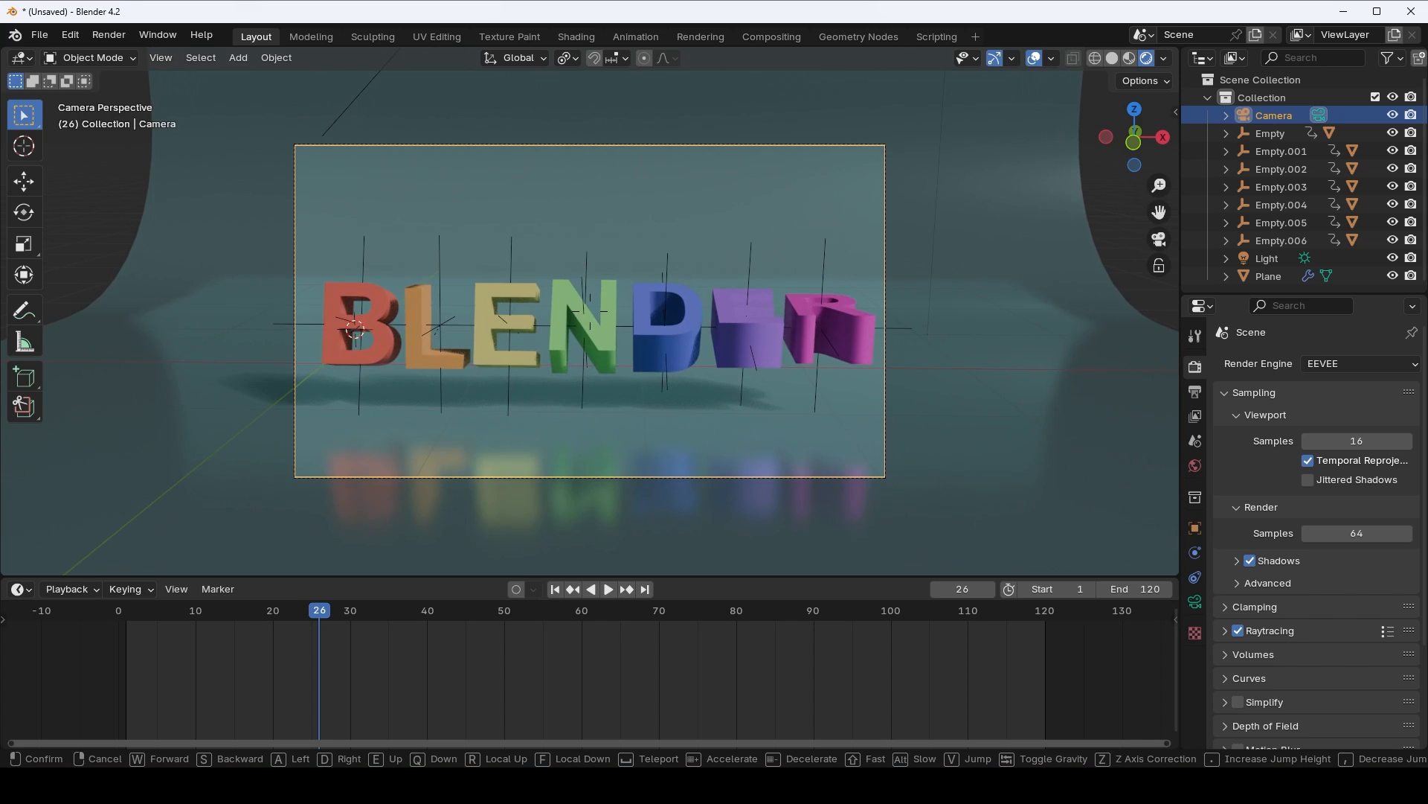
{"action": "key", "text": "w"}
{"action": "key", "text": "a"}
{"action": "key", "text": "s"}
{"action": "key", "text": "d"}
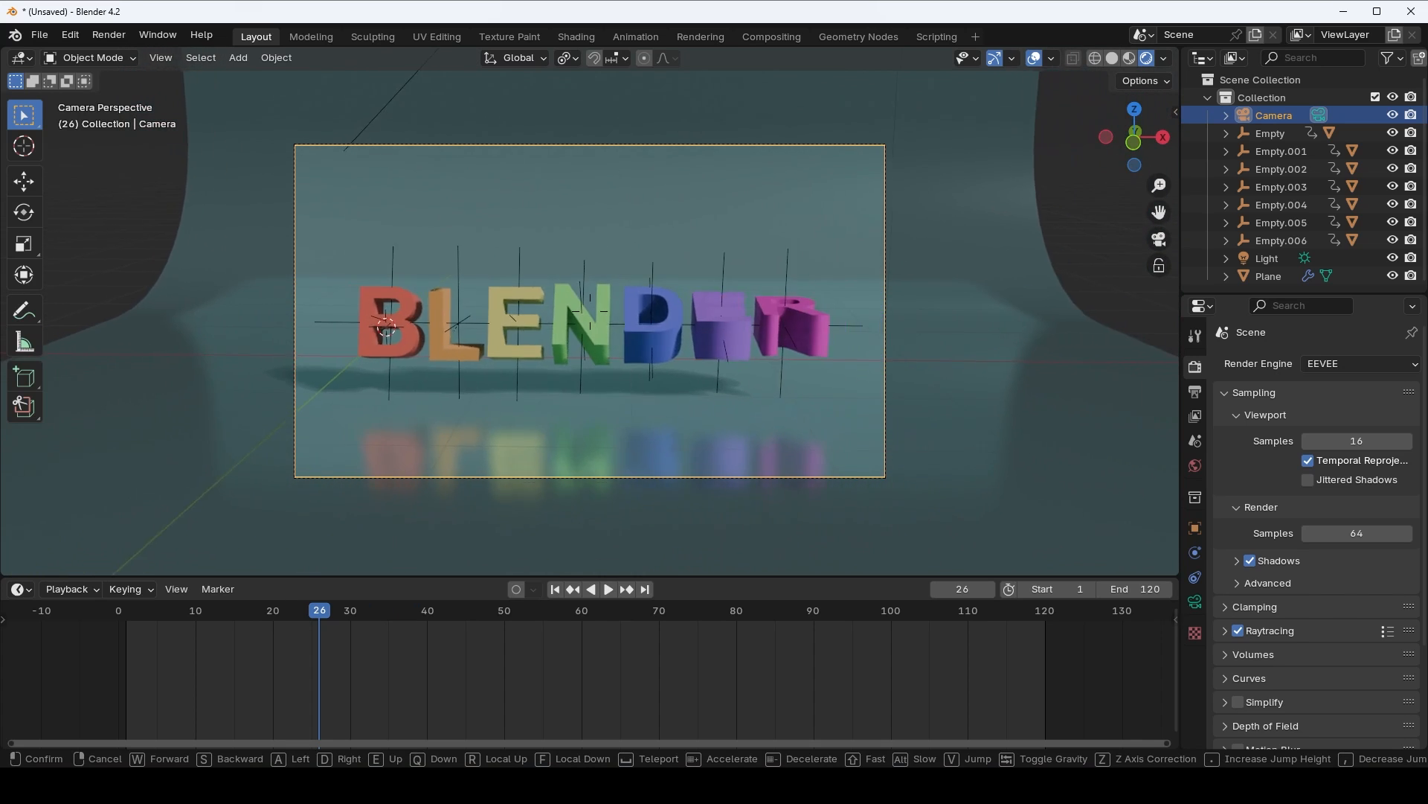
{"action": "key", "text": "s"}
{"action": "key", "text": "q"}
{"action": "key", "text": "w"}
{"action": "key", "text": "e"}
{"action": "key", "text": "s"}
{"action": "key", "text": "a"}
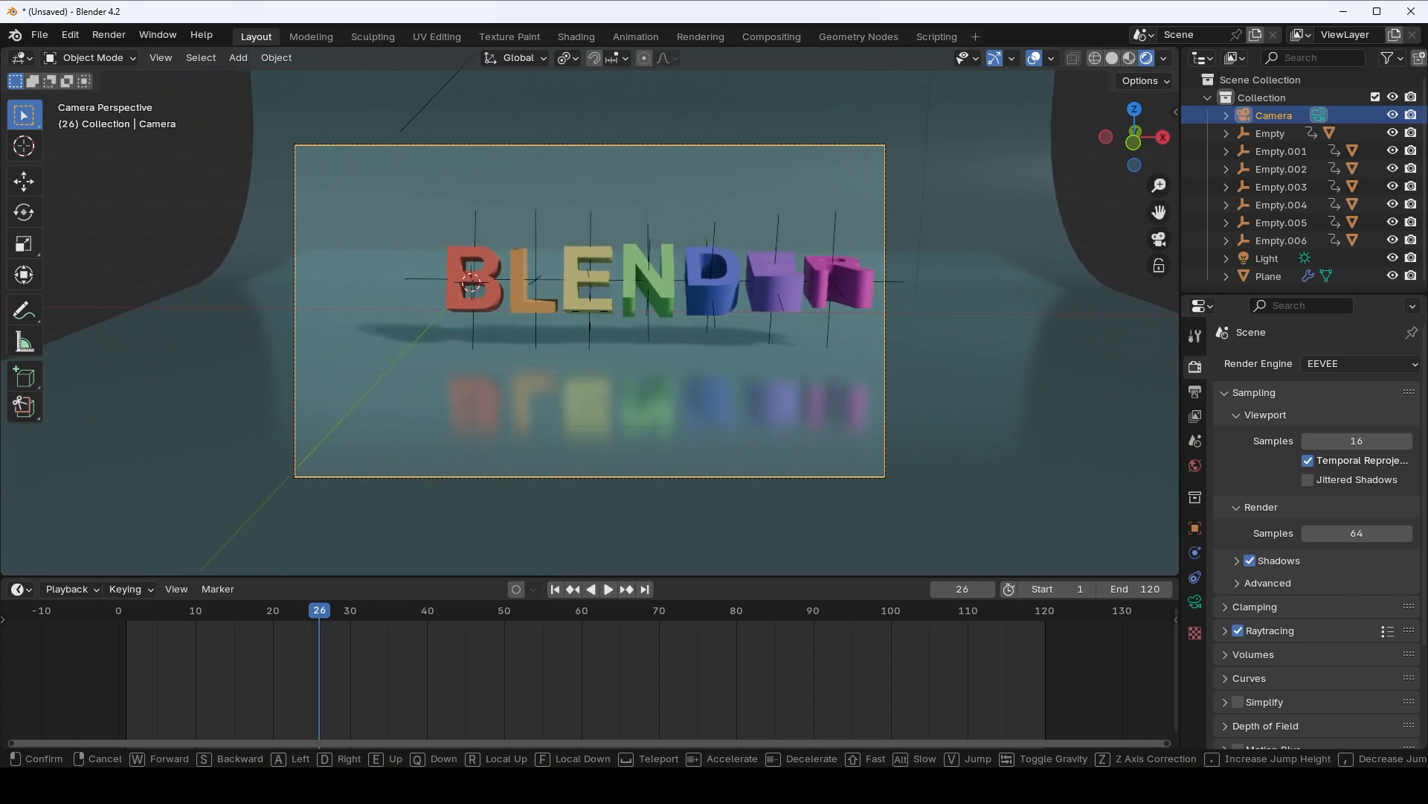
{"action": "key", "text": "s"}
{"action": "key", "text": "d"}
{"action": "key", "text": "w"}
{"action": "key", "text": "a"}
{"action": "key", "text": "s"}
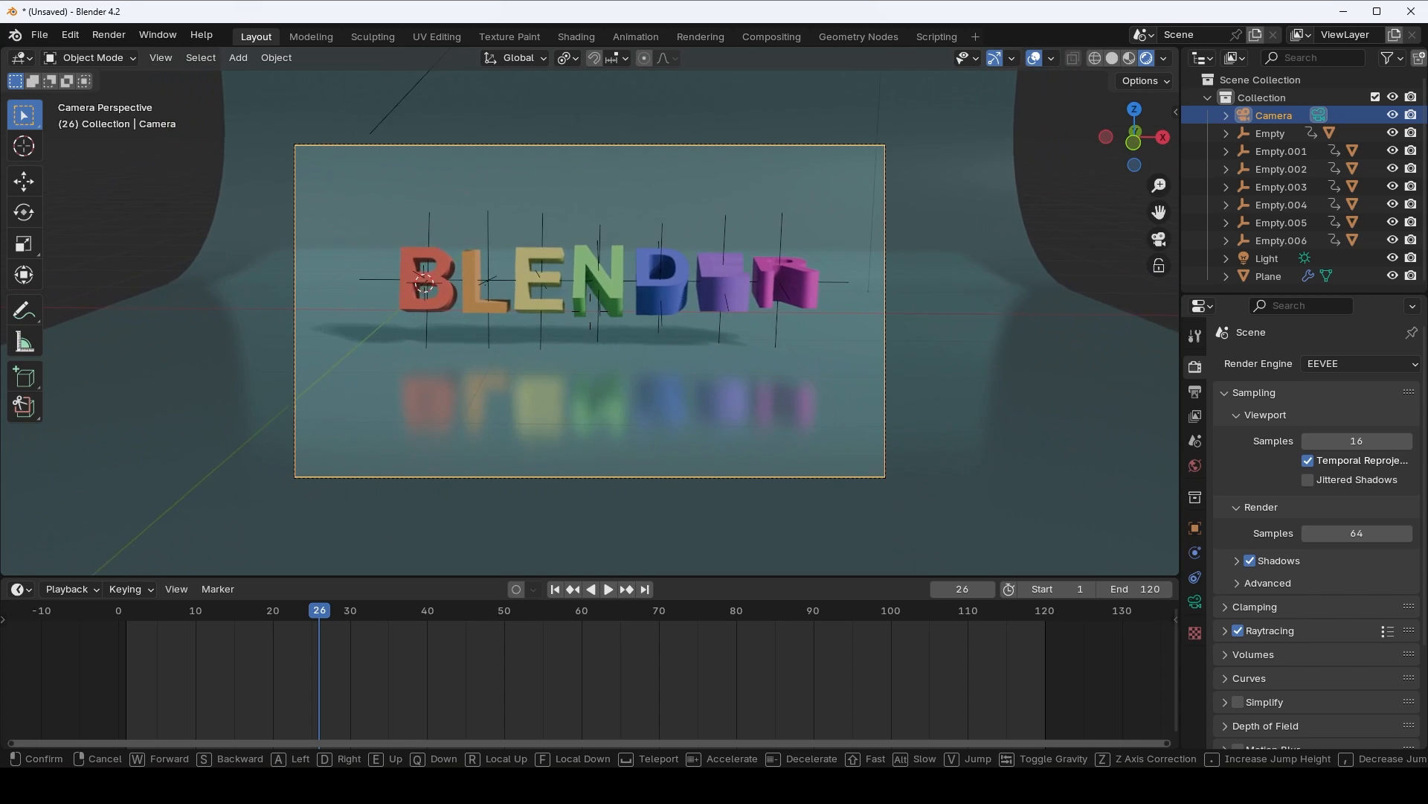
{"action": "key", "text": "w"}
{"action": "key", "text": "s"}
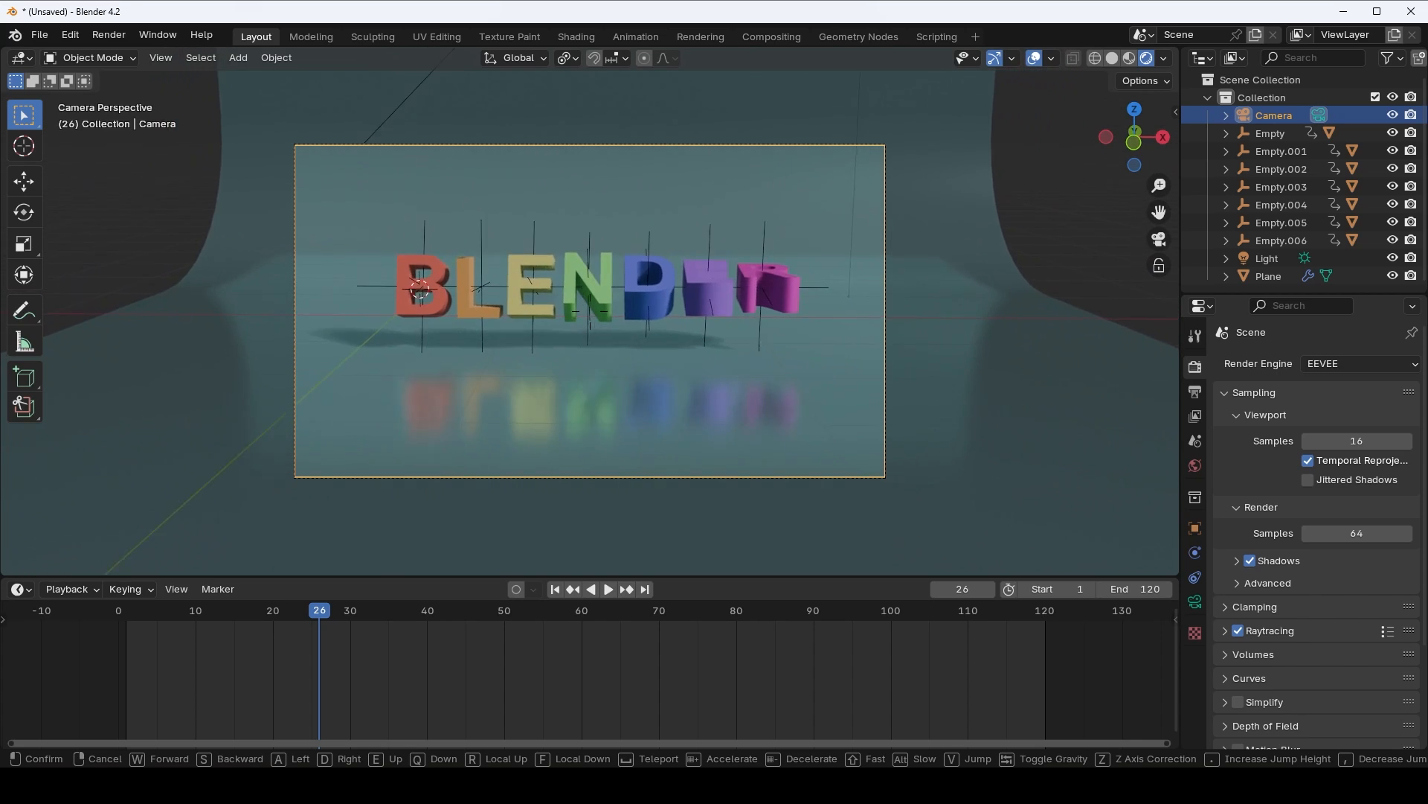
{"action": "key", "text": "w"}
{"action": "key", "text": "s"}
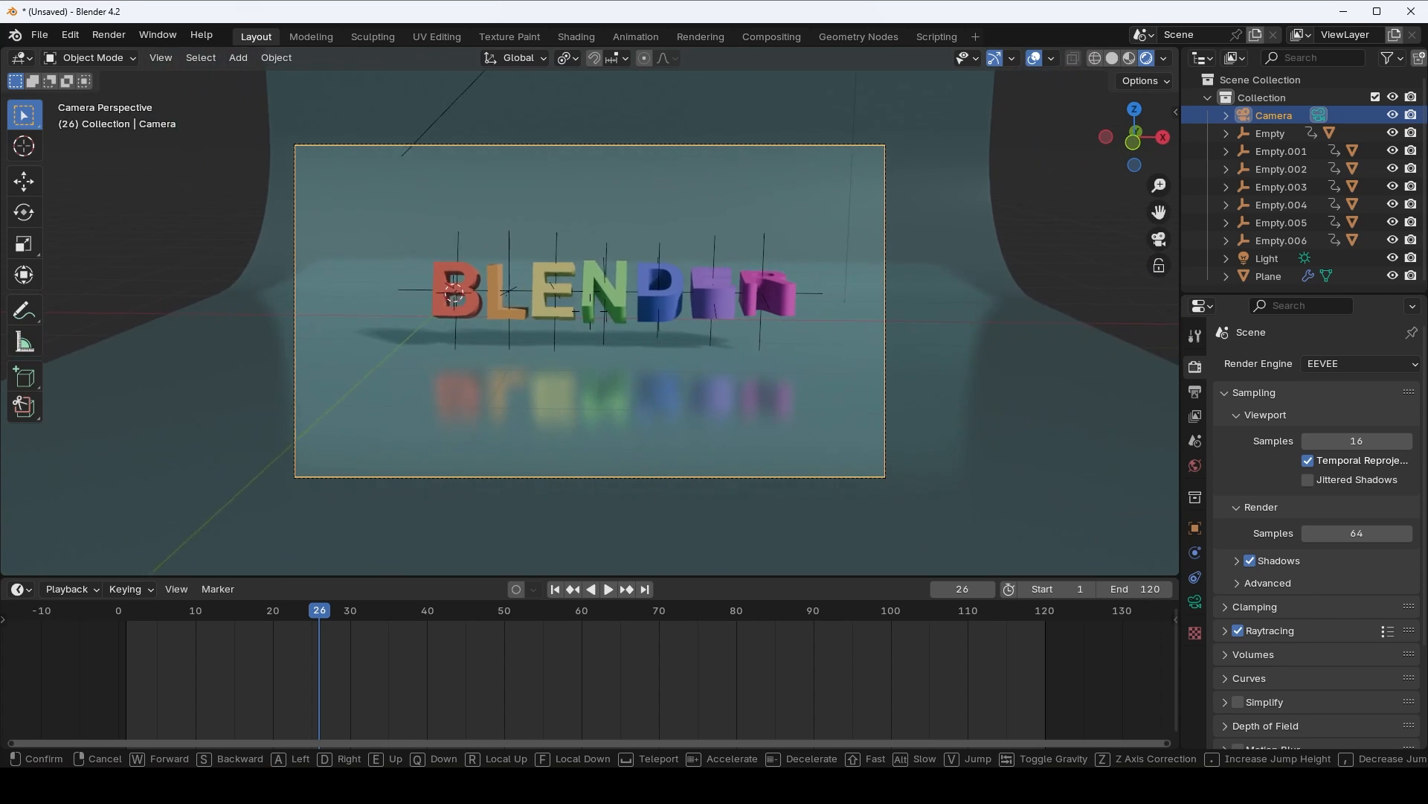
{"action": "key", "text": "w"}
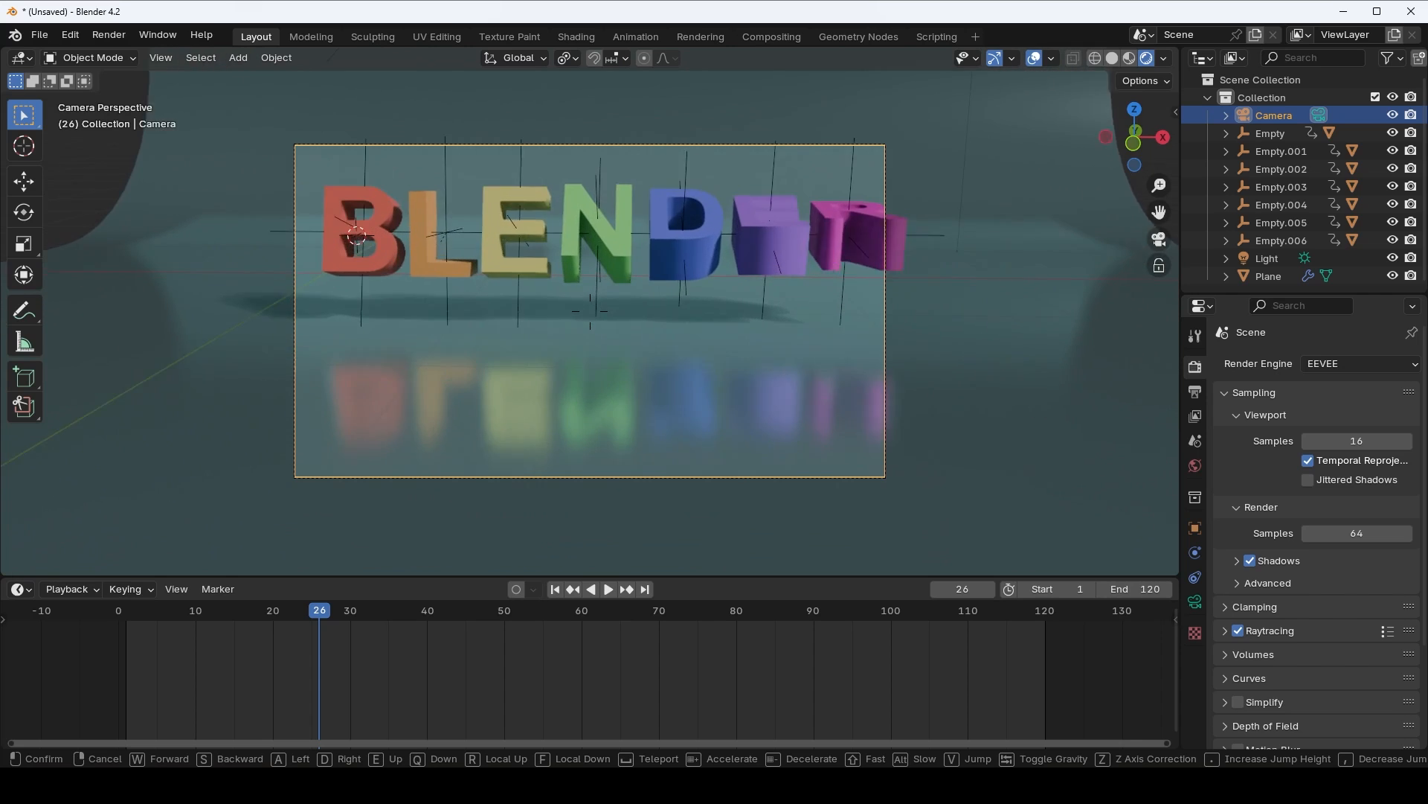
{"action": "key", "text": "s"}
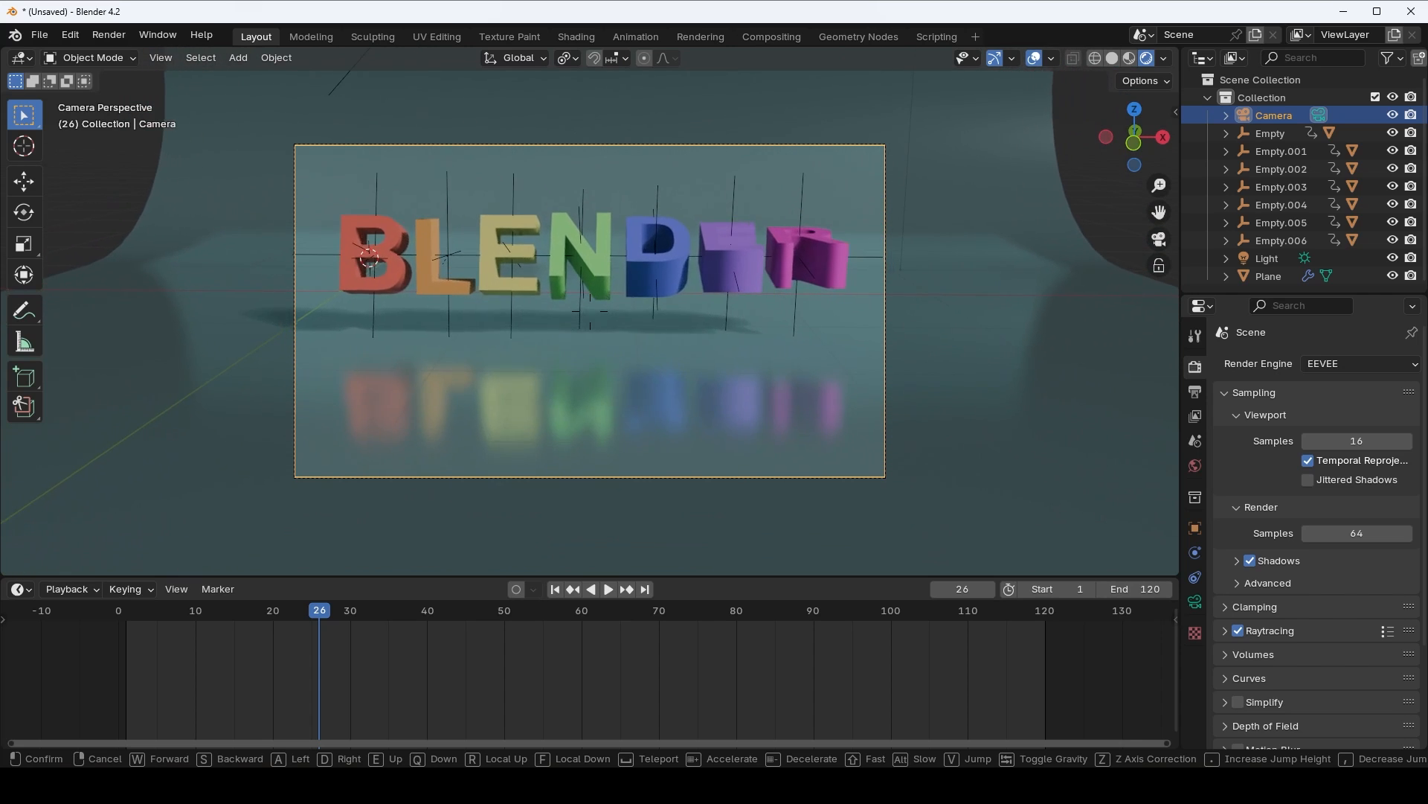
{"action": "key", "text": "s"}
{"action": "left_click", "coordinate": [590, 311]}
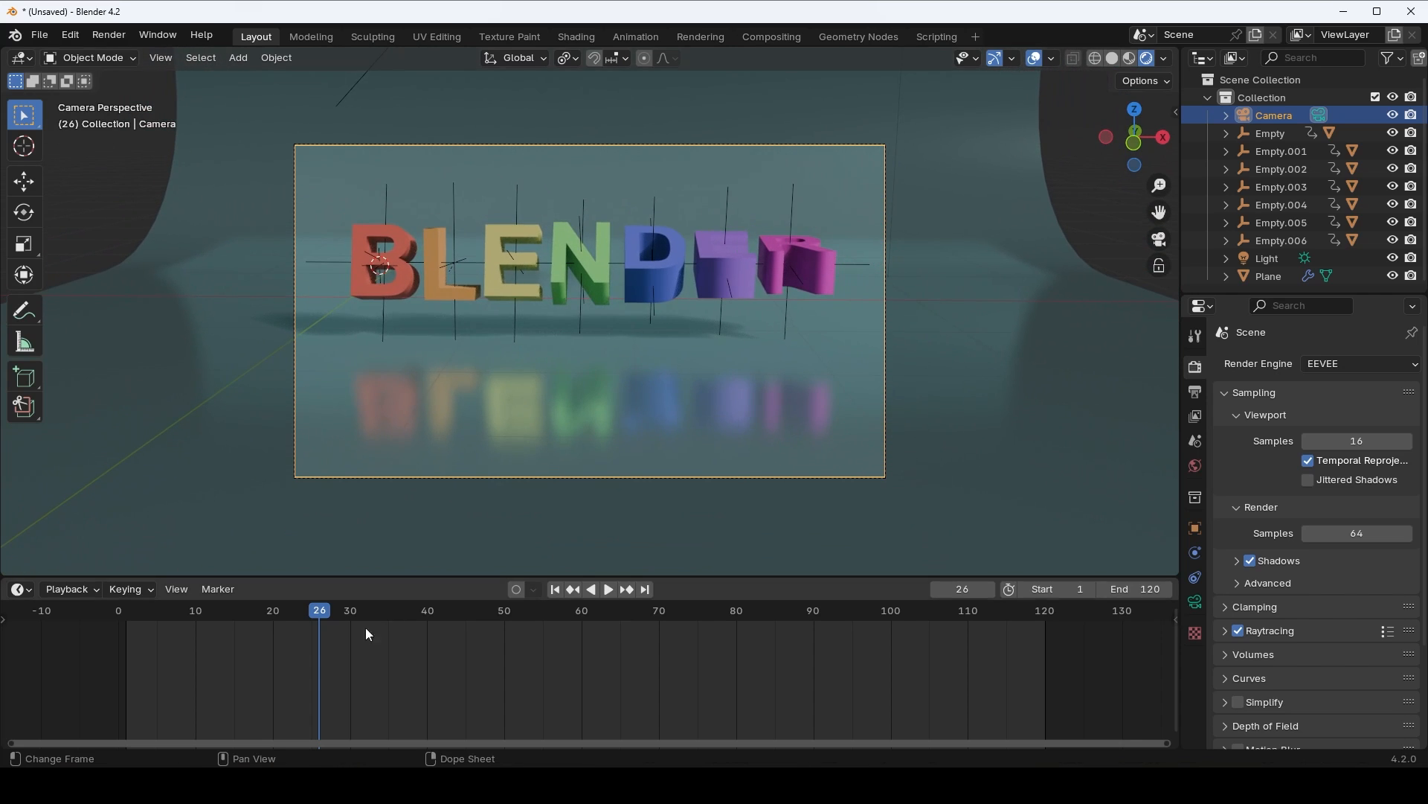
- Play the animation from frame 1 to check the new camera framing, and stop with the playhead at frame 42
{"action": "left_click_drag", "start_coordinate": [323, 612], "coordinate": [128, 619]}
{"action": "key", "text": "space"}
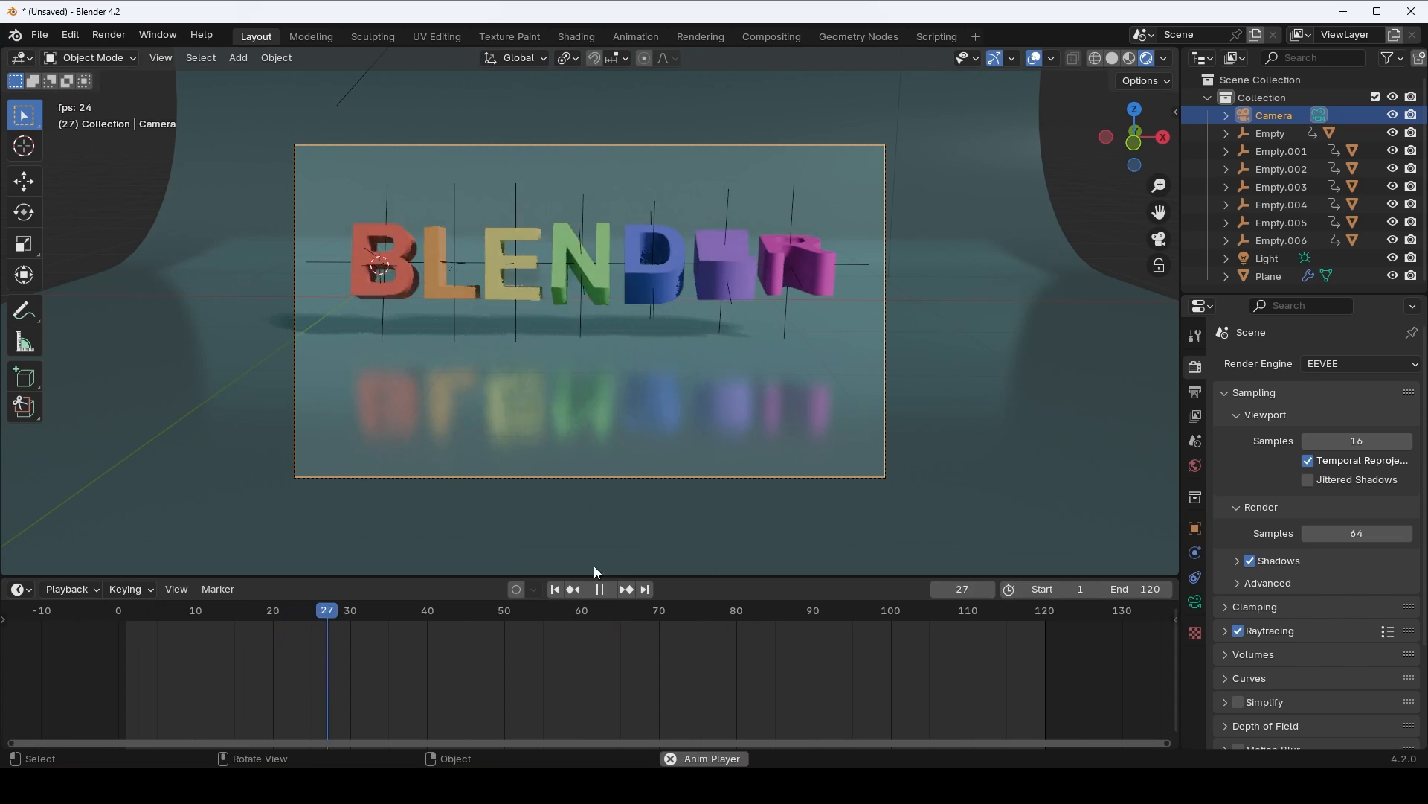
{"action": "key", "text": "space"}
{"action": "left_click_drag", "start_coordinate": [561, 612], "coordinate": [420, 612]}
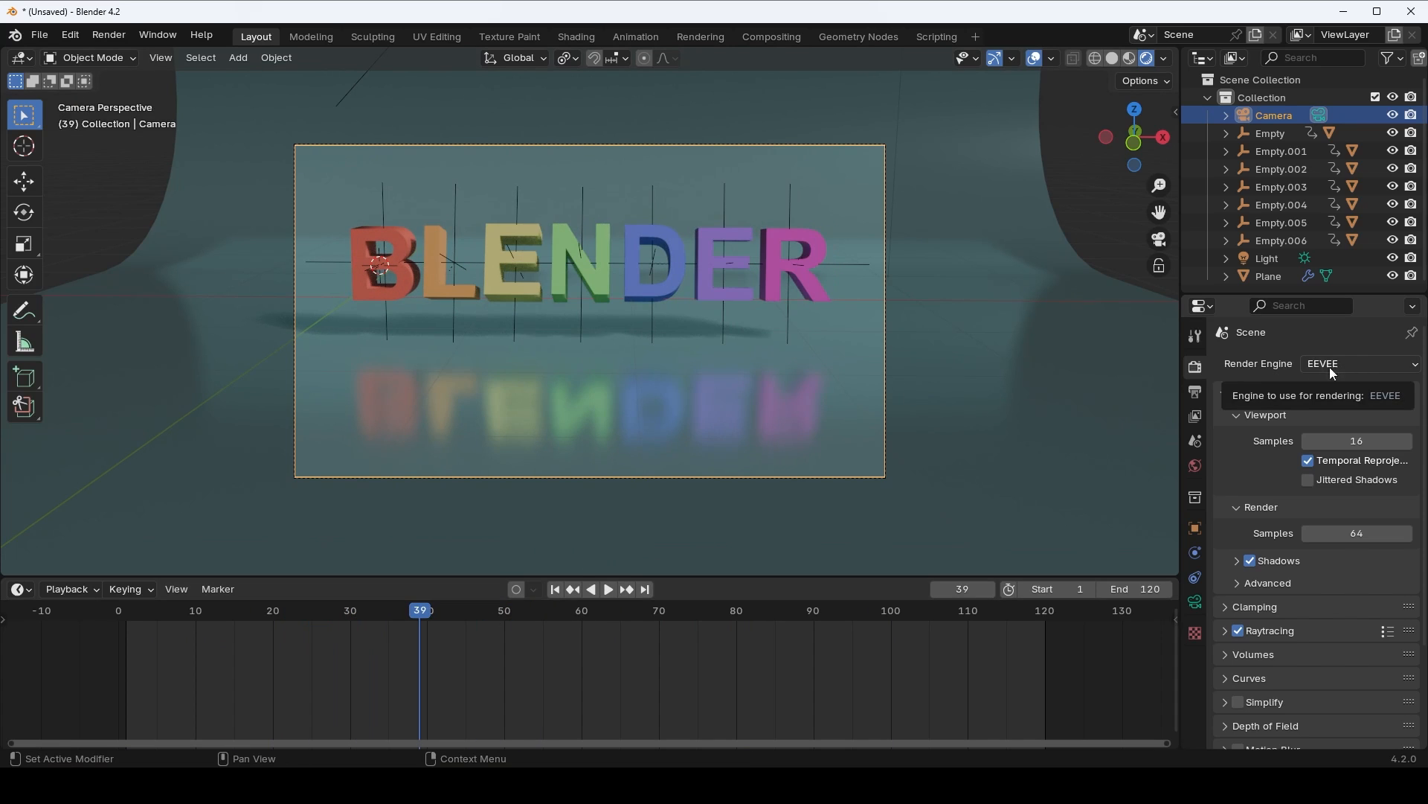
{"action": "mouse_move", "coordinate": [426, 613]}
{"action": "left_mouse_down"}
{"action": "mouse_move", "coordinate": [296, 614]}
{"action": "mouse_move", "coordinate": [541, 614]}
{"action": "mouse_move", "coordinate": [288, 614]}
{"action": "mouse_move", "coordinate": [716, 613]}
{"action": "mouse_move", "coordinate": [194, 623]}
{"action": "mouse_move", "coordinate": [912, 622]}
{"action": "mouse_move", "coordinate": [216, 630]}
{"action": "mouse_move", "coordinate": [848, 619]}
{"action": "mouse_move", "coordinate": [277, 623]}
{"action": "mouse_move", "coordinate": [604, 628]}
{"action": "mouse_move", "coordinate": [677, 605]}
{"action": "mouse_move", "coordinate": [814, 609]}
{"action": "mouse_move", "coordinate": [274, 608]}
{"action": "mouse_move", "coordinate": [975, 626]}
{"action": "mouse_move", "coordinate": [256, 619]}
{"action": "mouse_move", "coordinate": [412, 618]}
{"action": "left_mouse_up"}
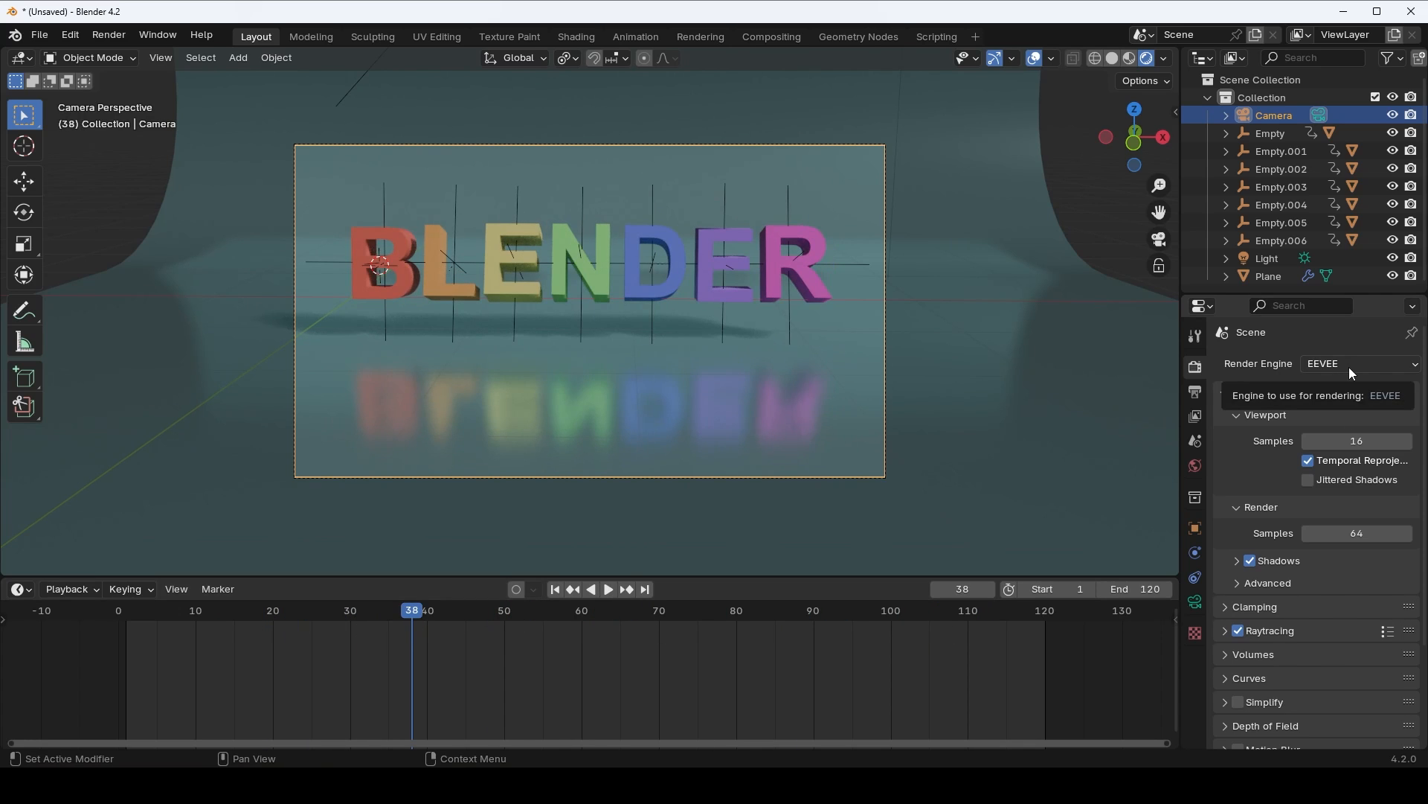
{"action": "left_click_drag", "start_coordinate": [414, 605], "coordinate": [443, 611]}
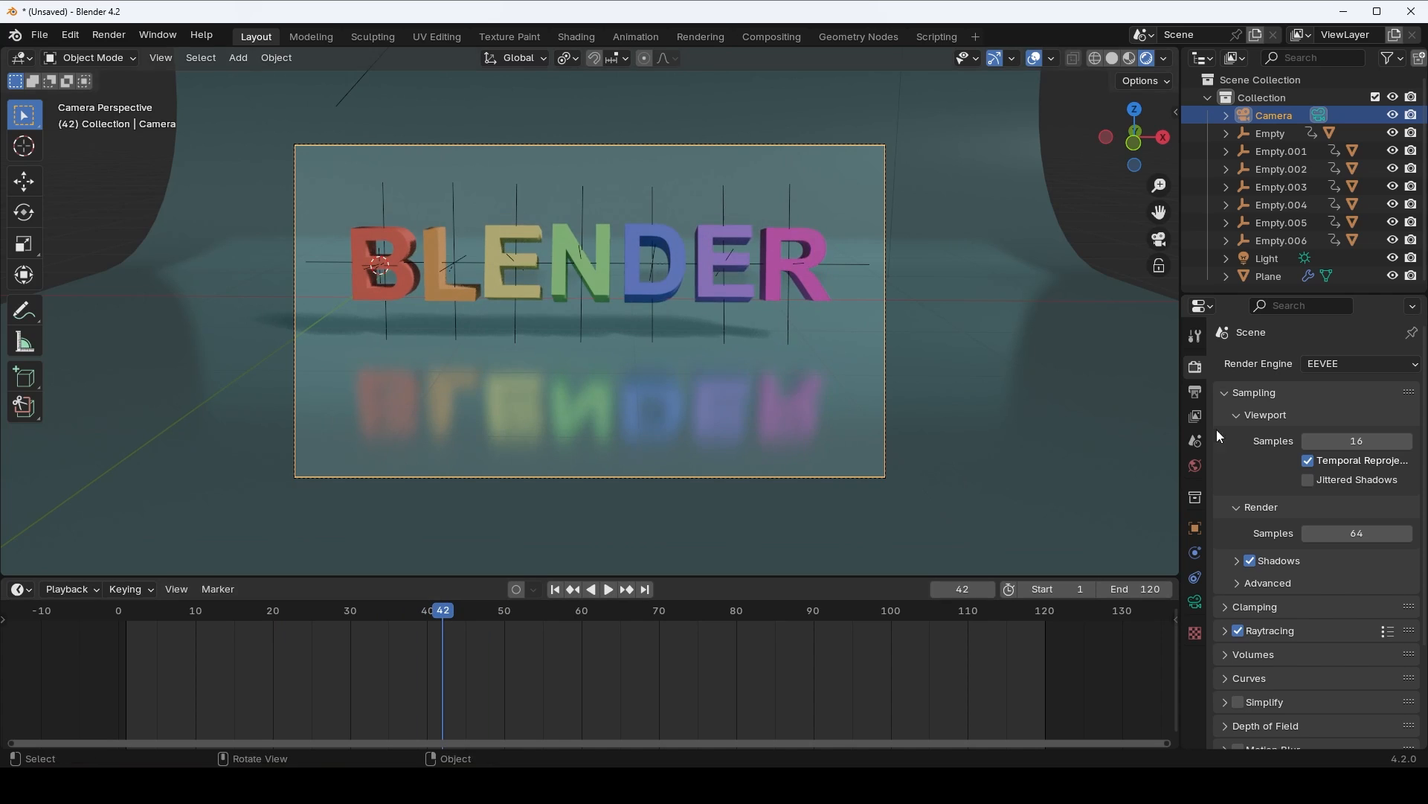
- Switch the render engine to Cycles with GPU Compute as the device
{"action": "left_click", "coordinate": [1345, 363]}
{"action": "left_click", "coordinate": [1345, 424]}
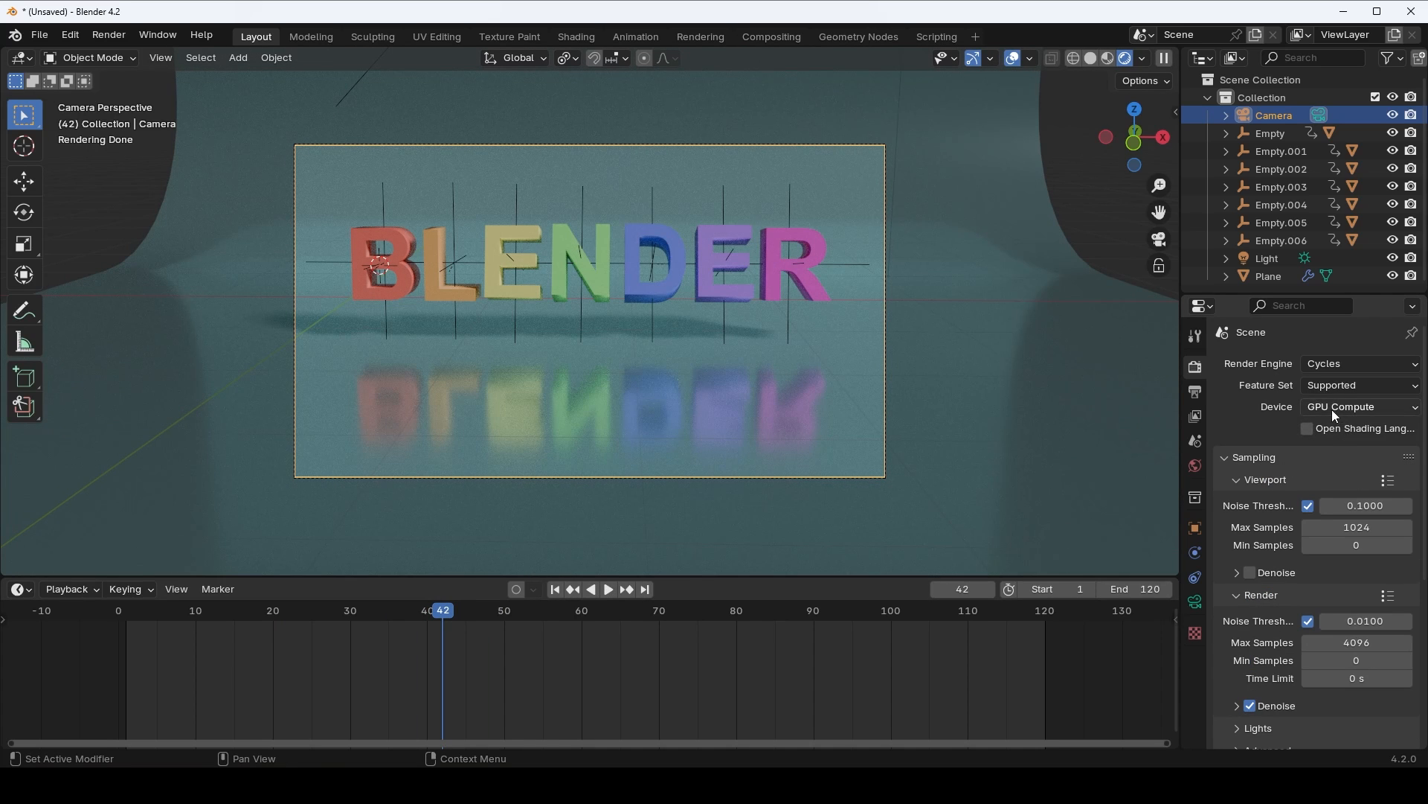
{"action": "left_click", "coordinate": [1340, 409]}
{"action": "left_click", "coordinate": [1341, 446]}
- Play the animation from frame 1 in the Cycles rendered view, and stop the playback
{"action": "left_click_drag", "start_coordinate": [445, 610], "coordinate": [126, 606]}
{"action": "key", "text": "space"}
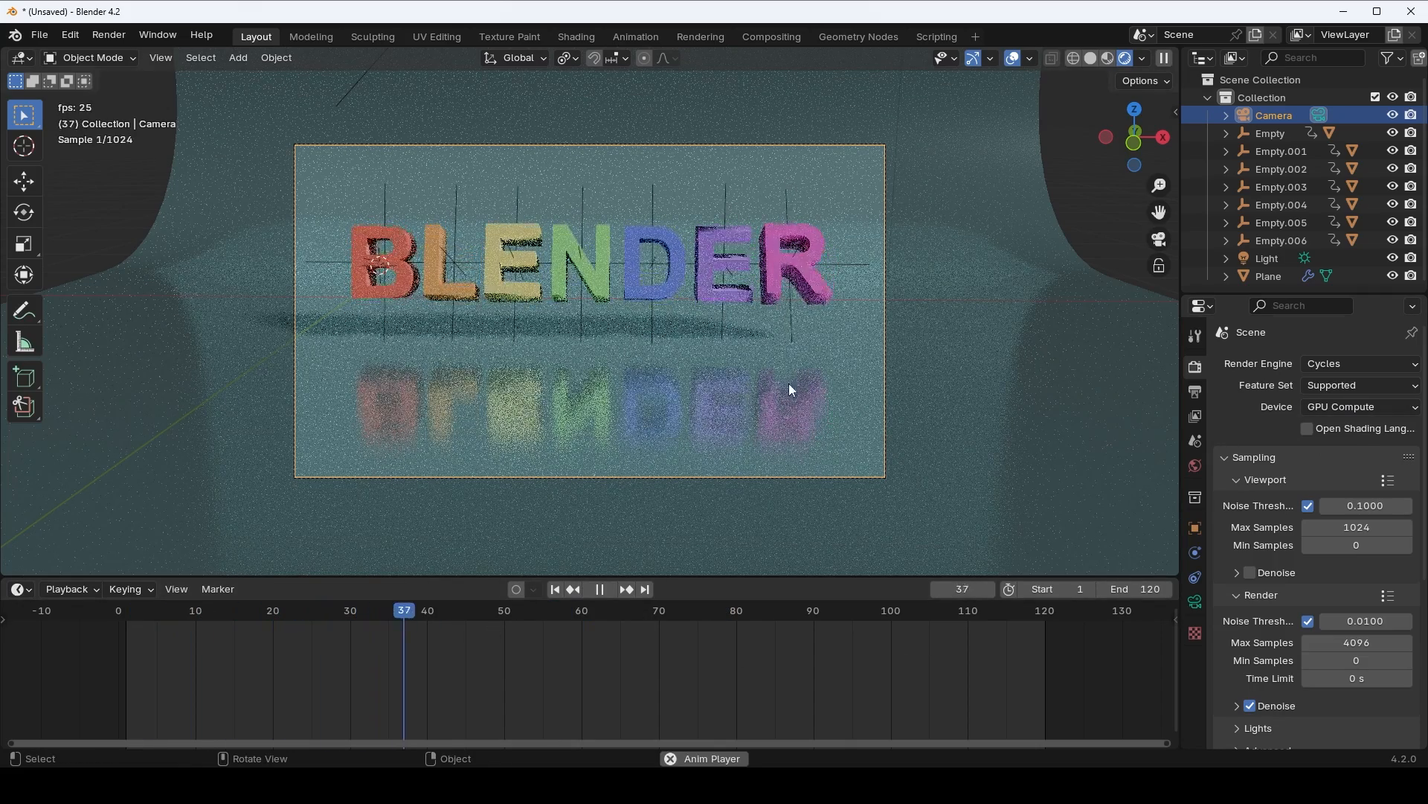
{"action": "key", "text": "space"}
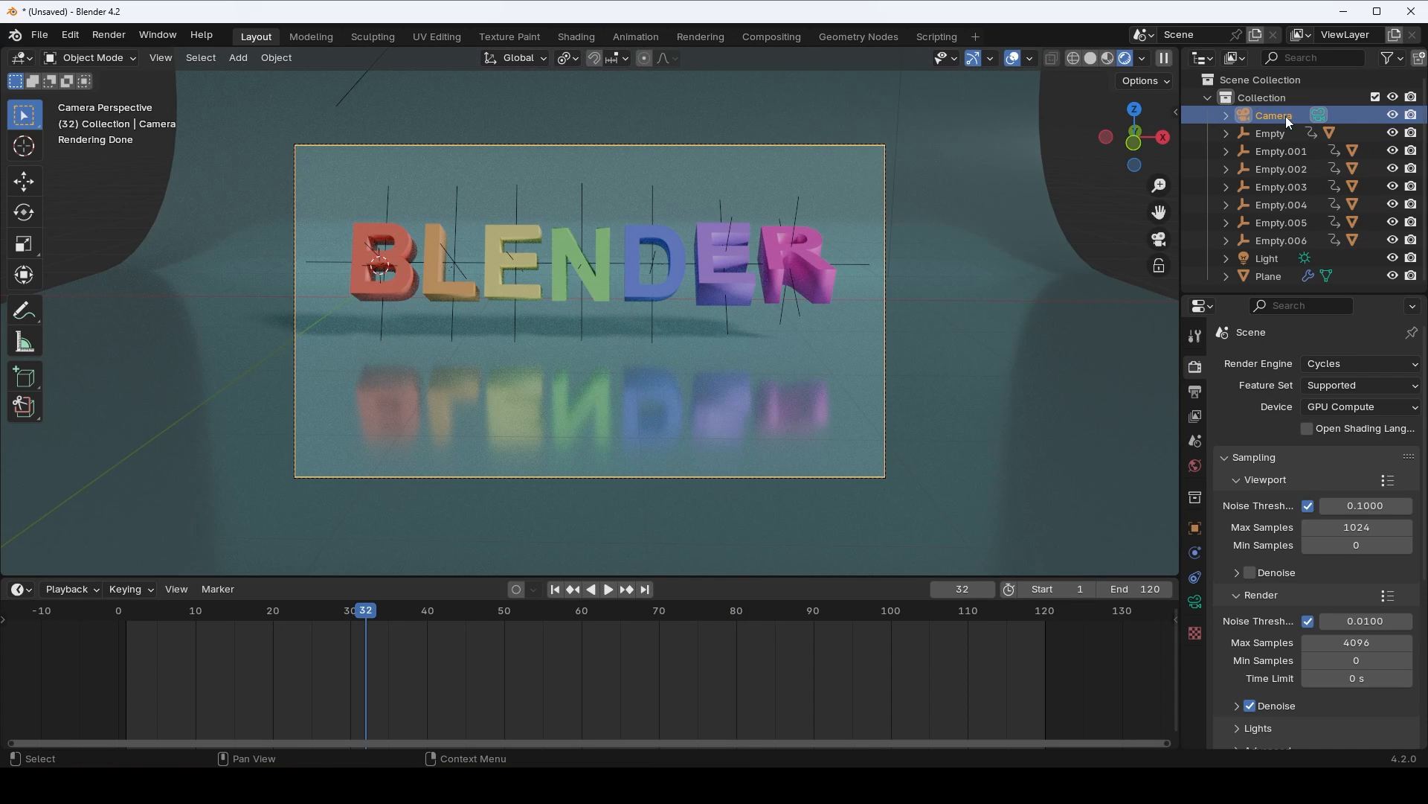
- Enable Depth of Field for the camera and set its F-Stop to 3.0
{"action": "left_click", "coordinate": [1195, 608]}
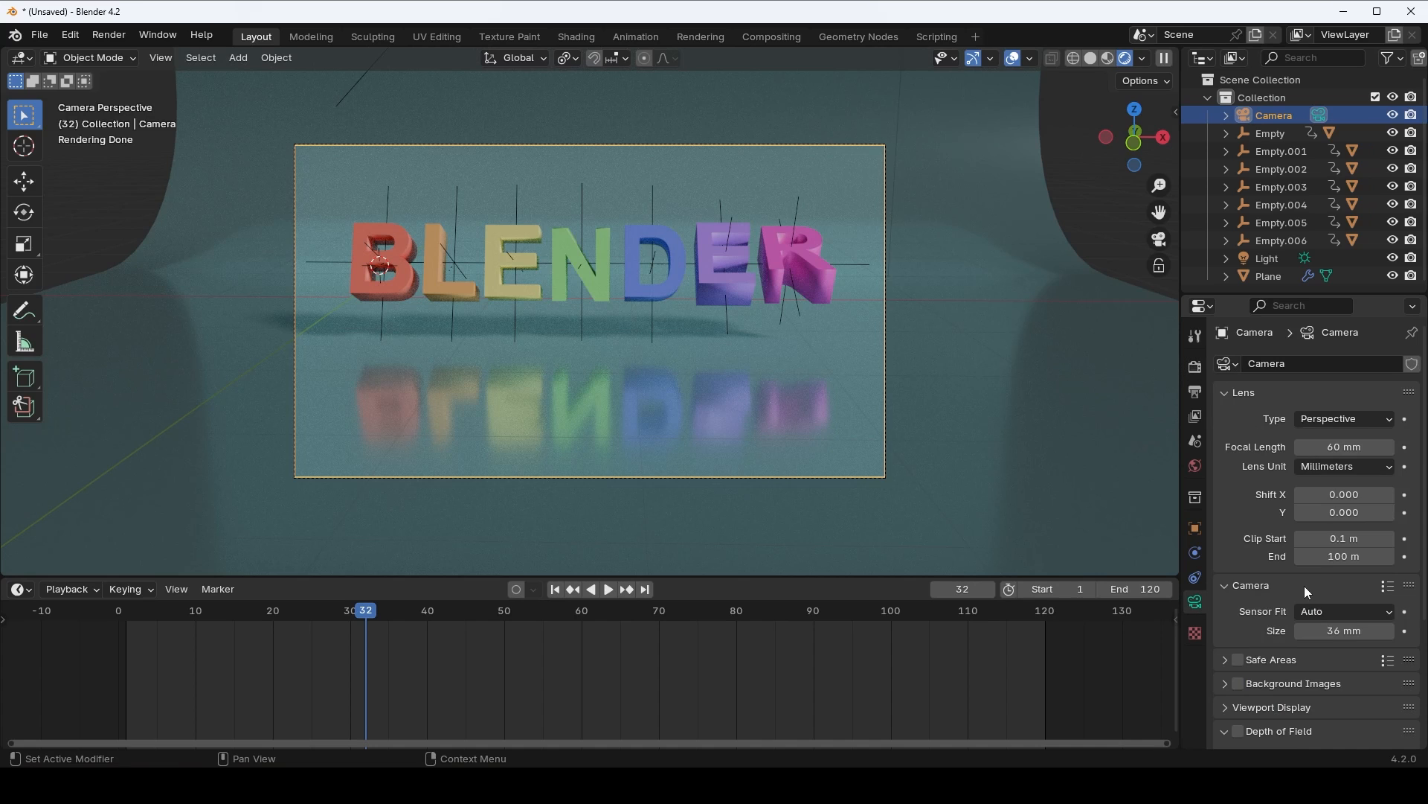
{"action": "scroll", "coordinate": [1306, 587], "scroll_direction": "down", "scroll_amount": 3}
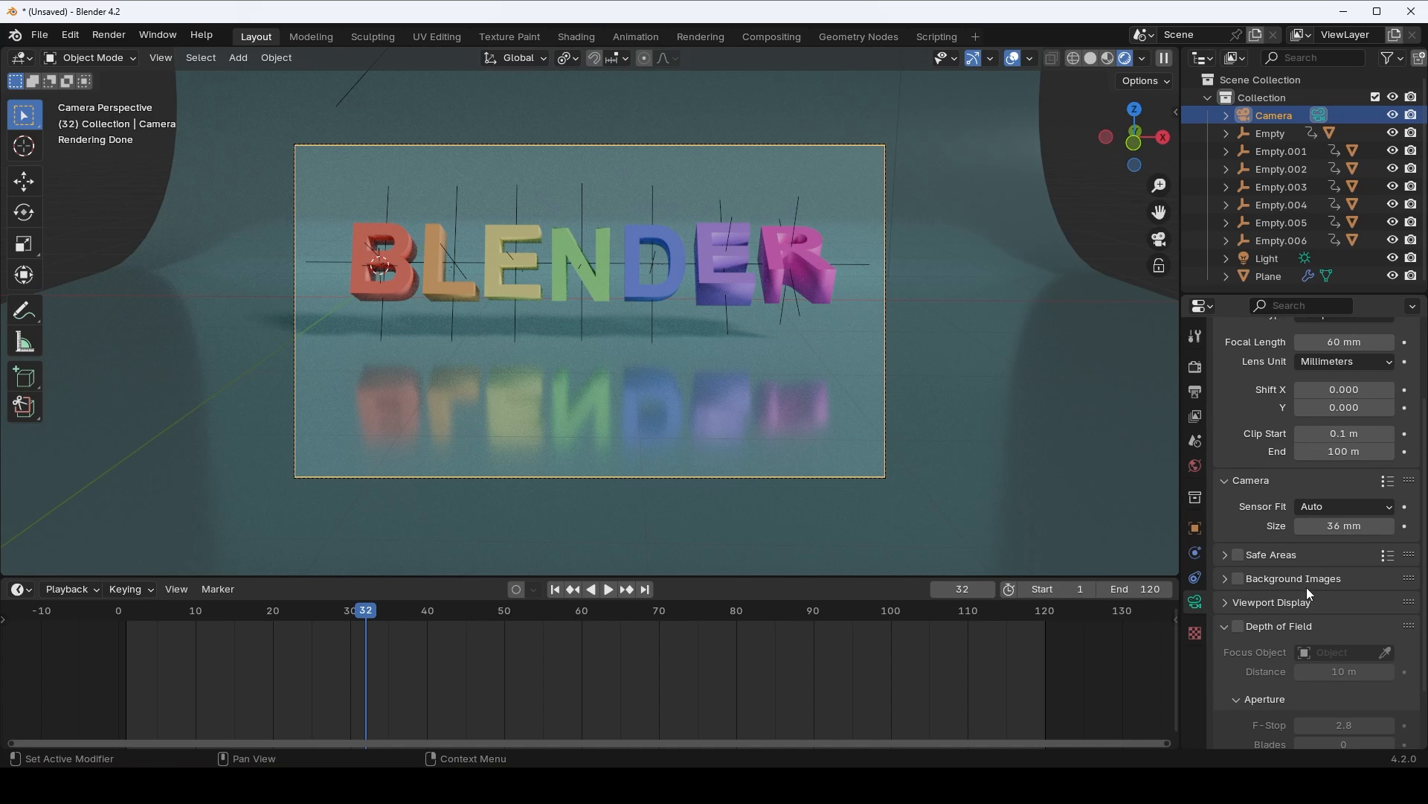
{"action": "left_click", "coordinate": [1238, 627]}
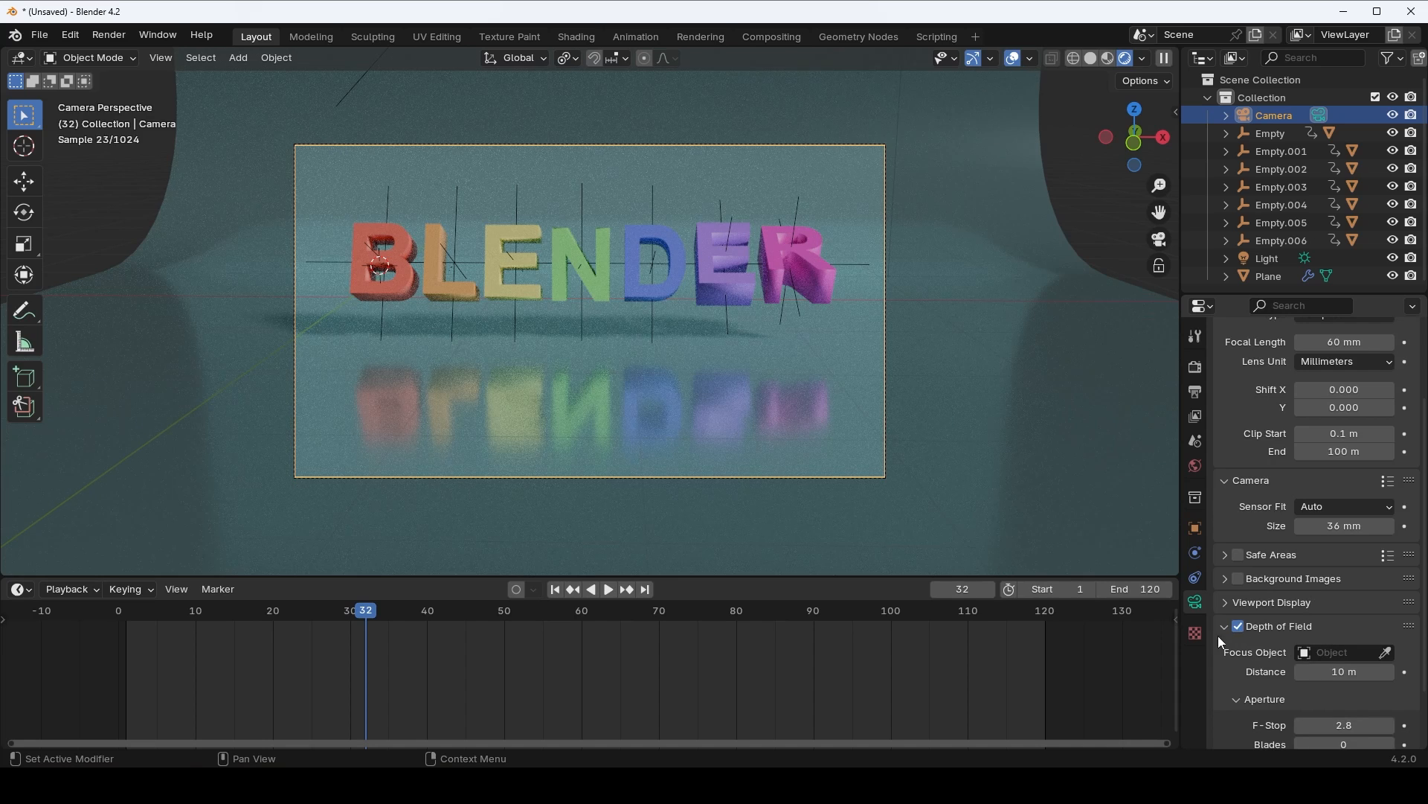
{"action": "scroll", "coordinate": [1308, 693], "scroll_direction": "down", "scroll_amount": 2}
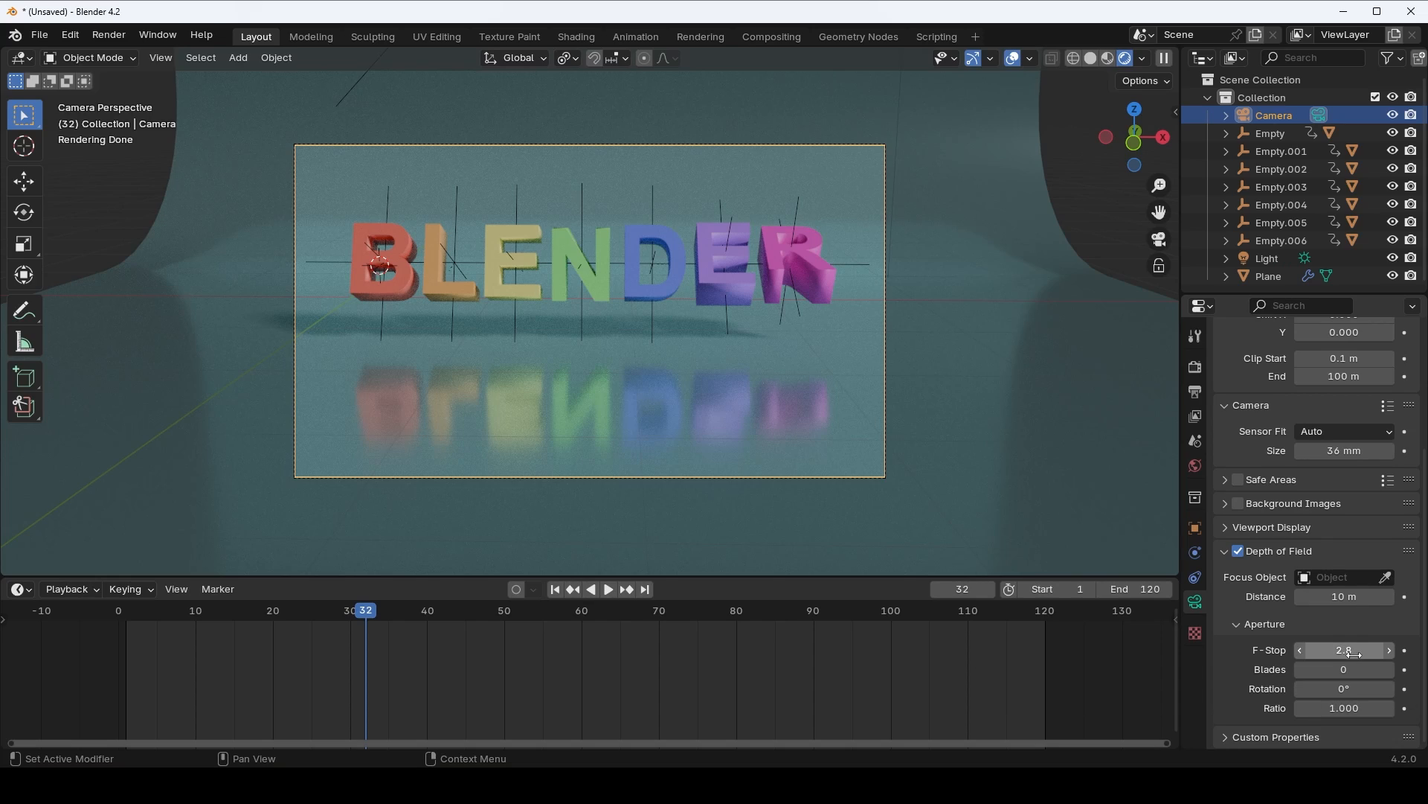
{"action": "left_click_drag", "start_coordinate": [1354, 654], "coordinate": [1309, 654]}
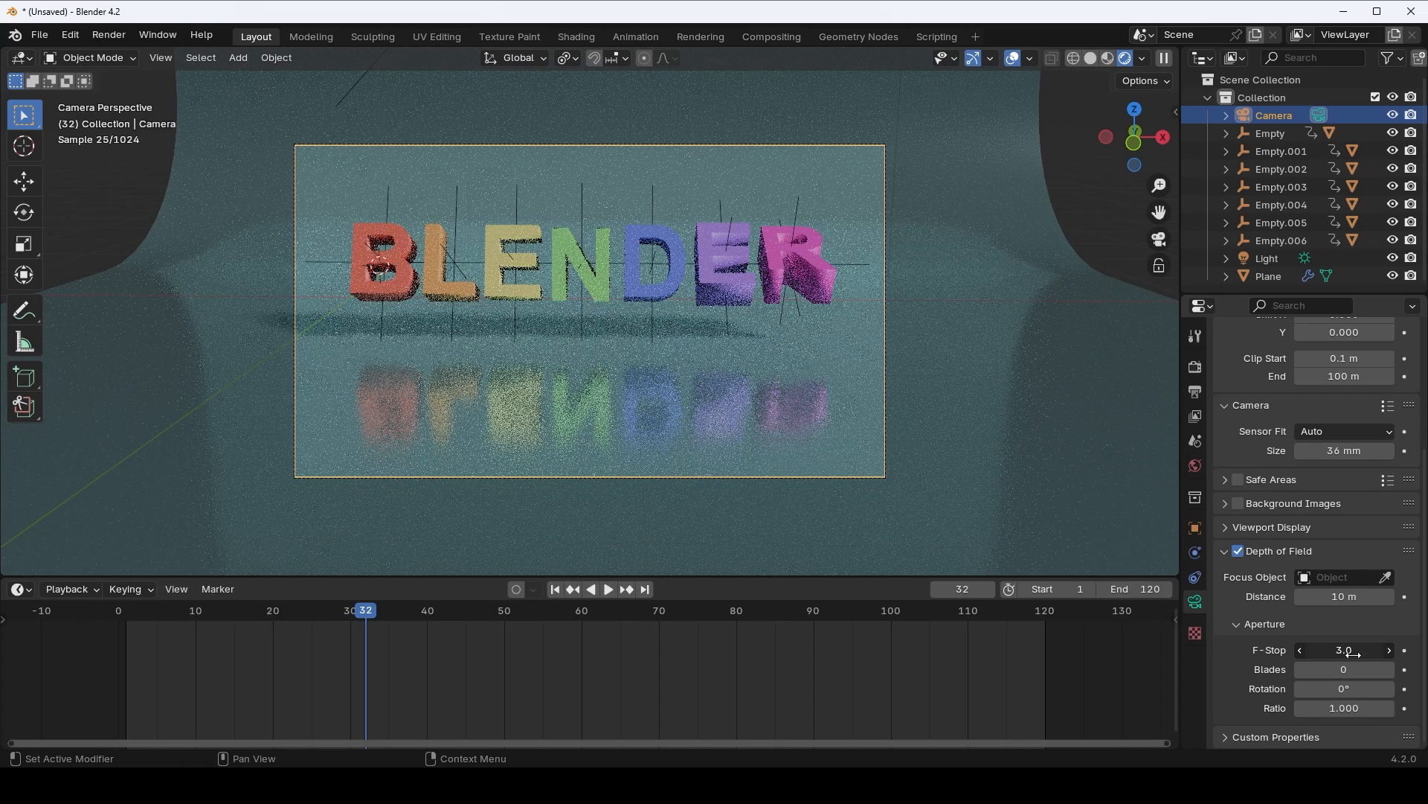
- Set the camera's F-Stop to 0.5 at frame 1 and keyframe it
{"action": "left_click_drag", "start_coordinate": [419, 614], "coordinate": [128, 628]}
{"action": "key", "text": "space"}
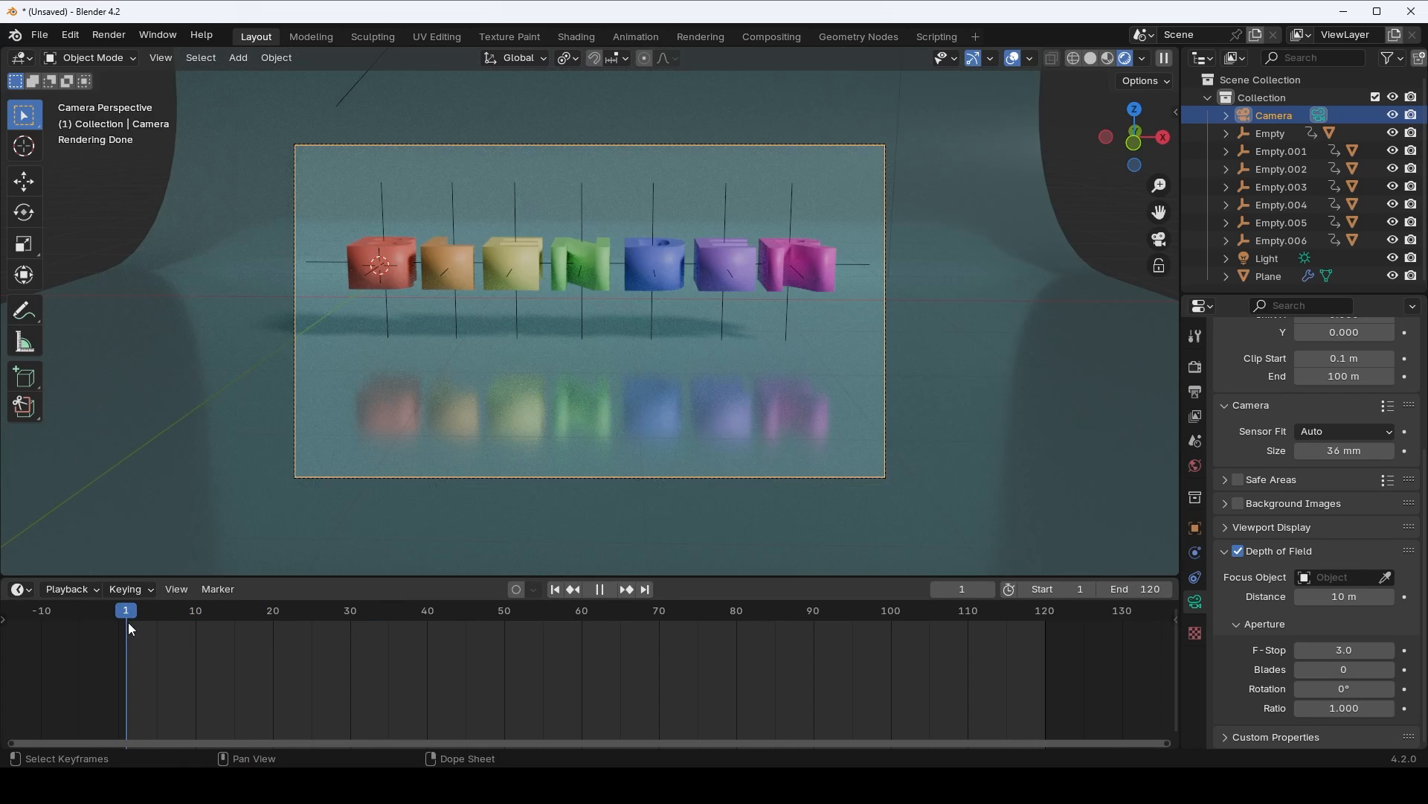
{"action": "key", "text": "space"}
{"action": "left_click", "coordinate": [1343, 650]}
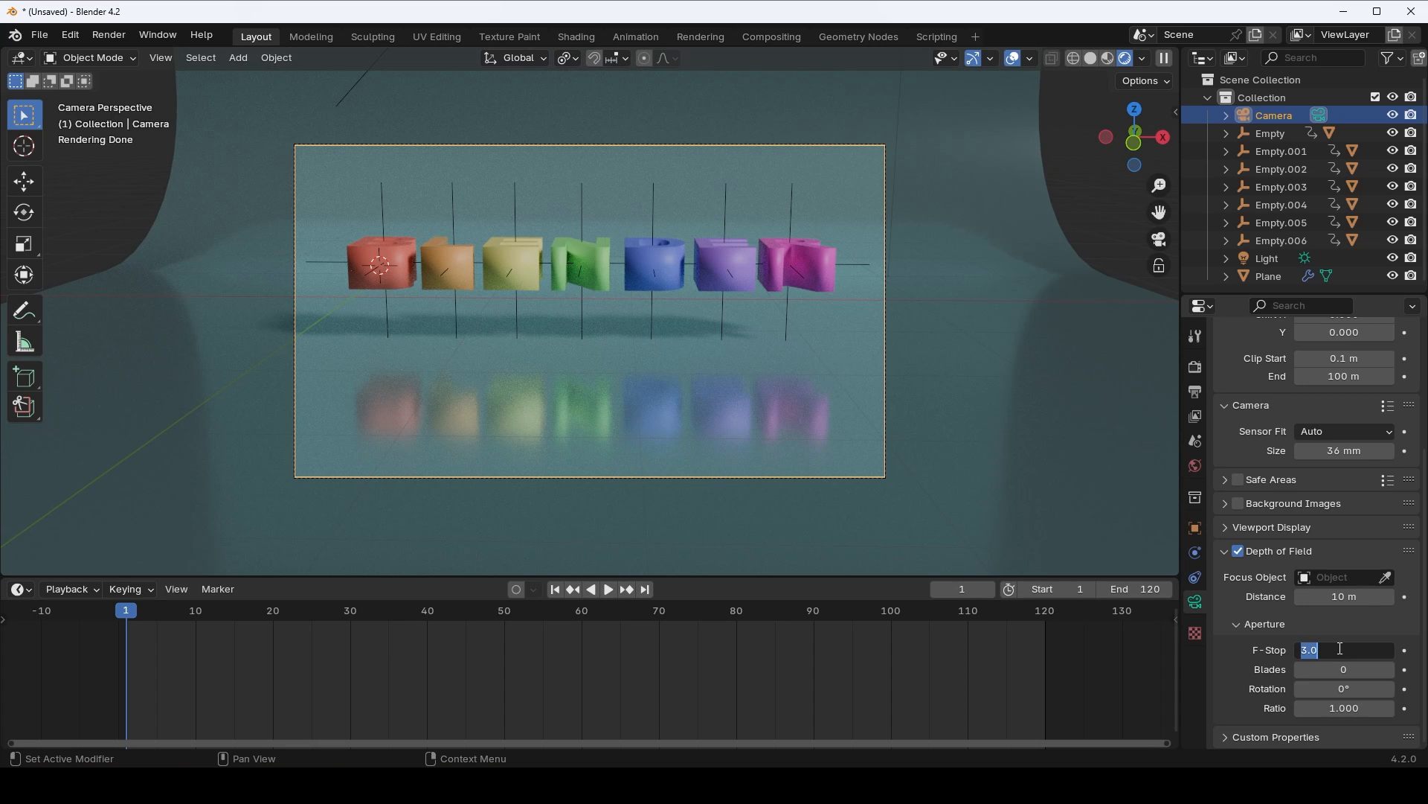
{"action": "type", "text": "0.5"}
{"action": "key", "text": "Return"}
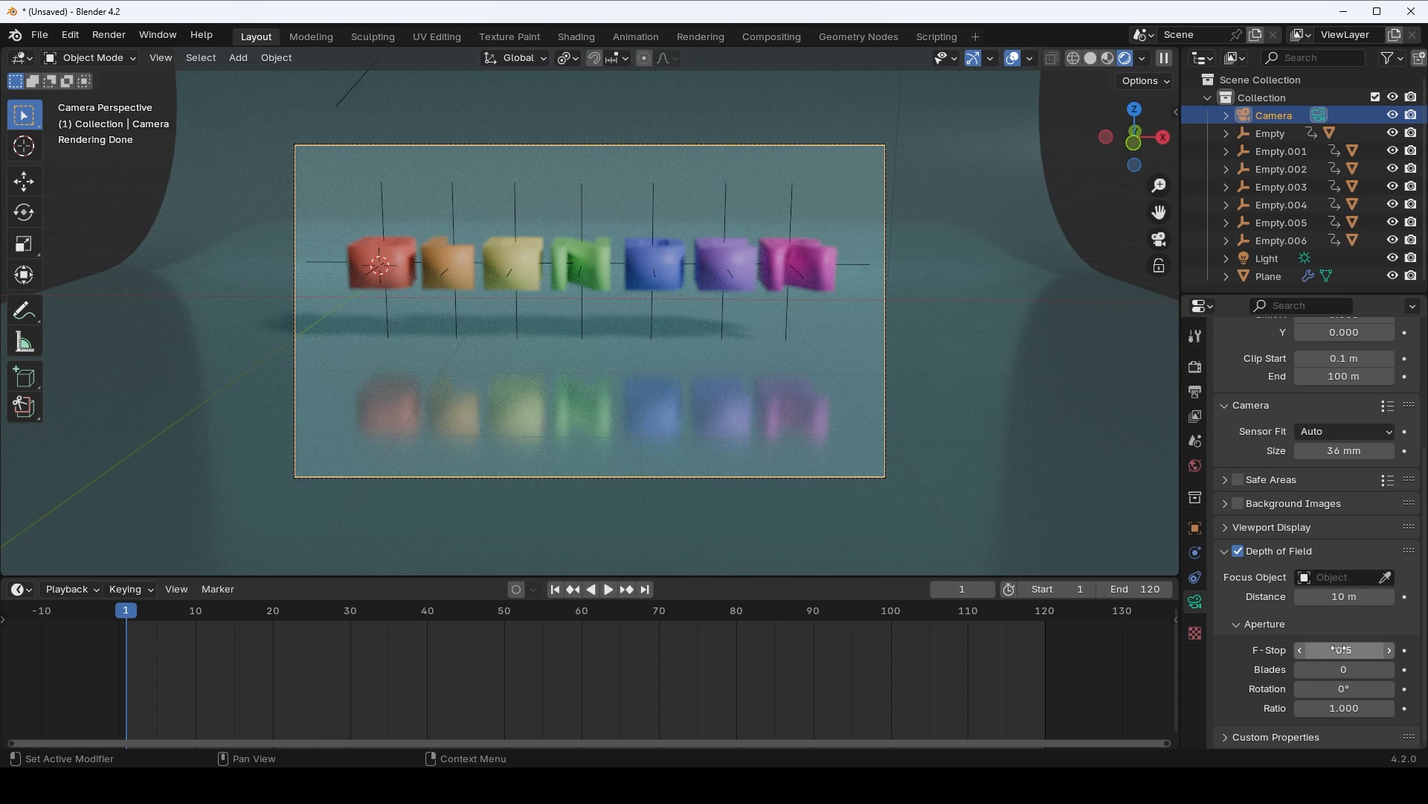
{"action": "left_click", "coordinate": [1407, 655]}
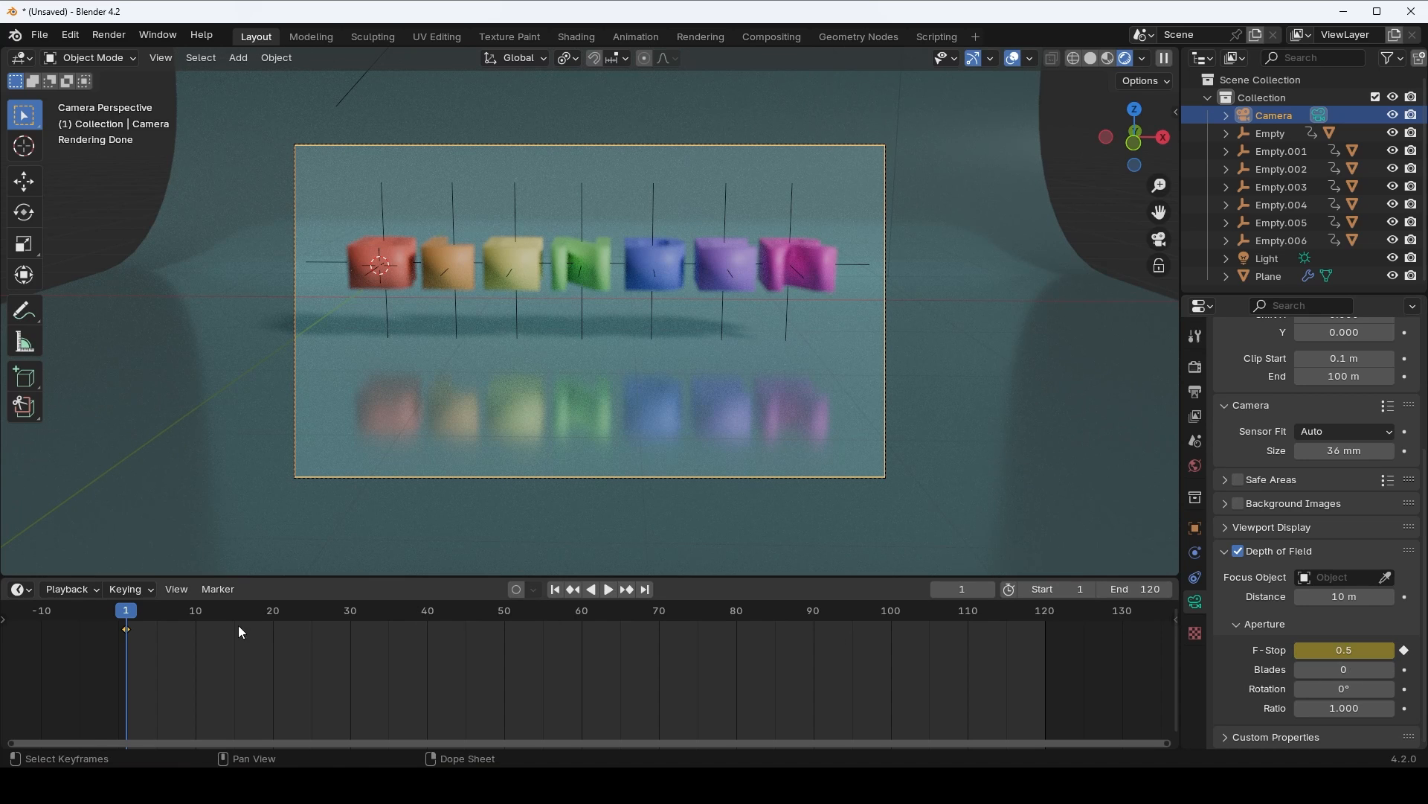
- Set the camera's F-Stop to 2.8 at frame 30 and keyframe that value at frames 30 and 100
{"action": "left_click_drag", "start_coordinate": [125, 616], "coordinate": [354, 627]}
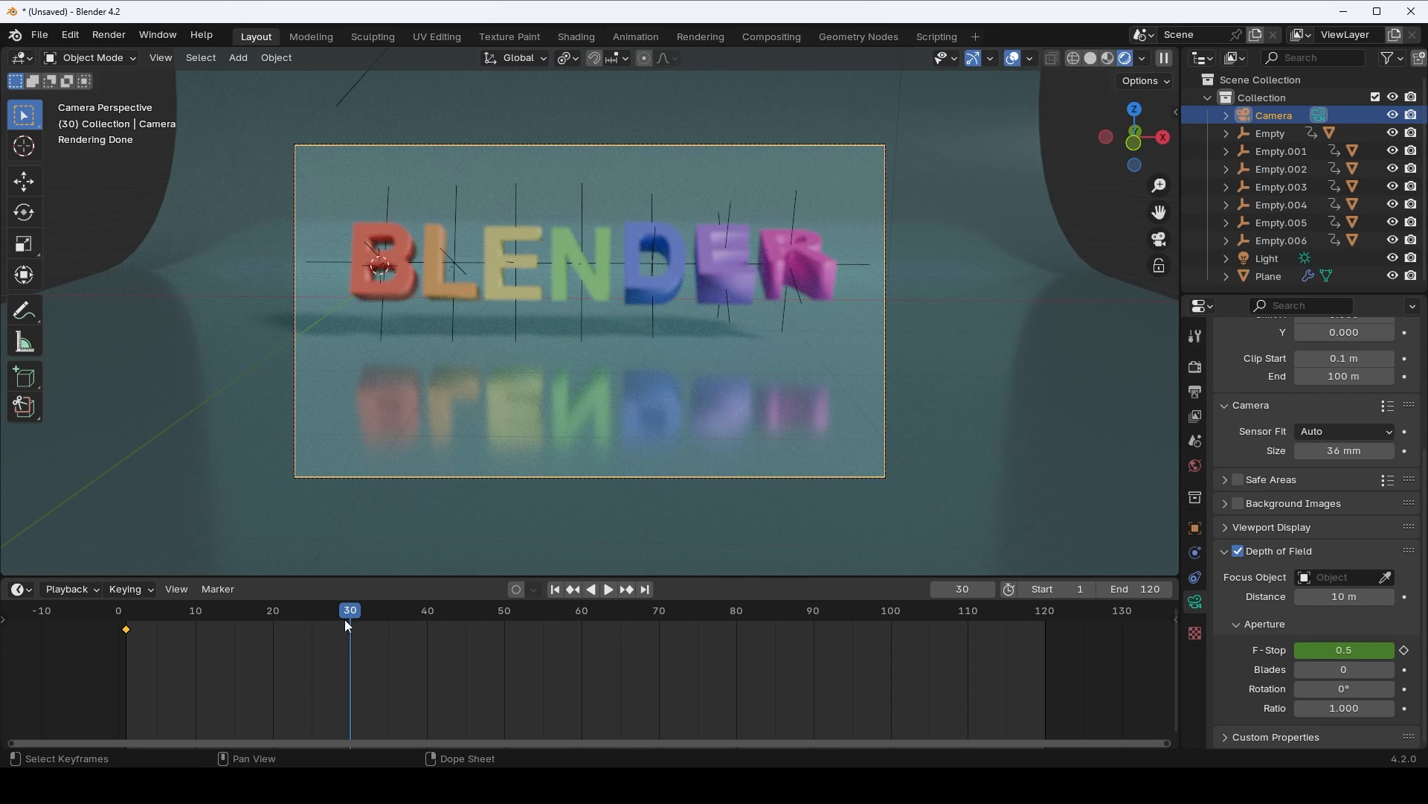
{"action": "left_click", "coordinate": [1351, 650]}
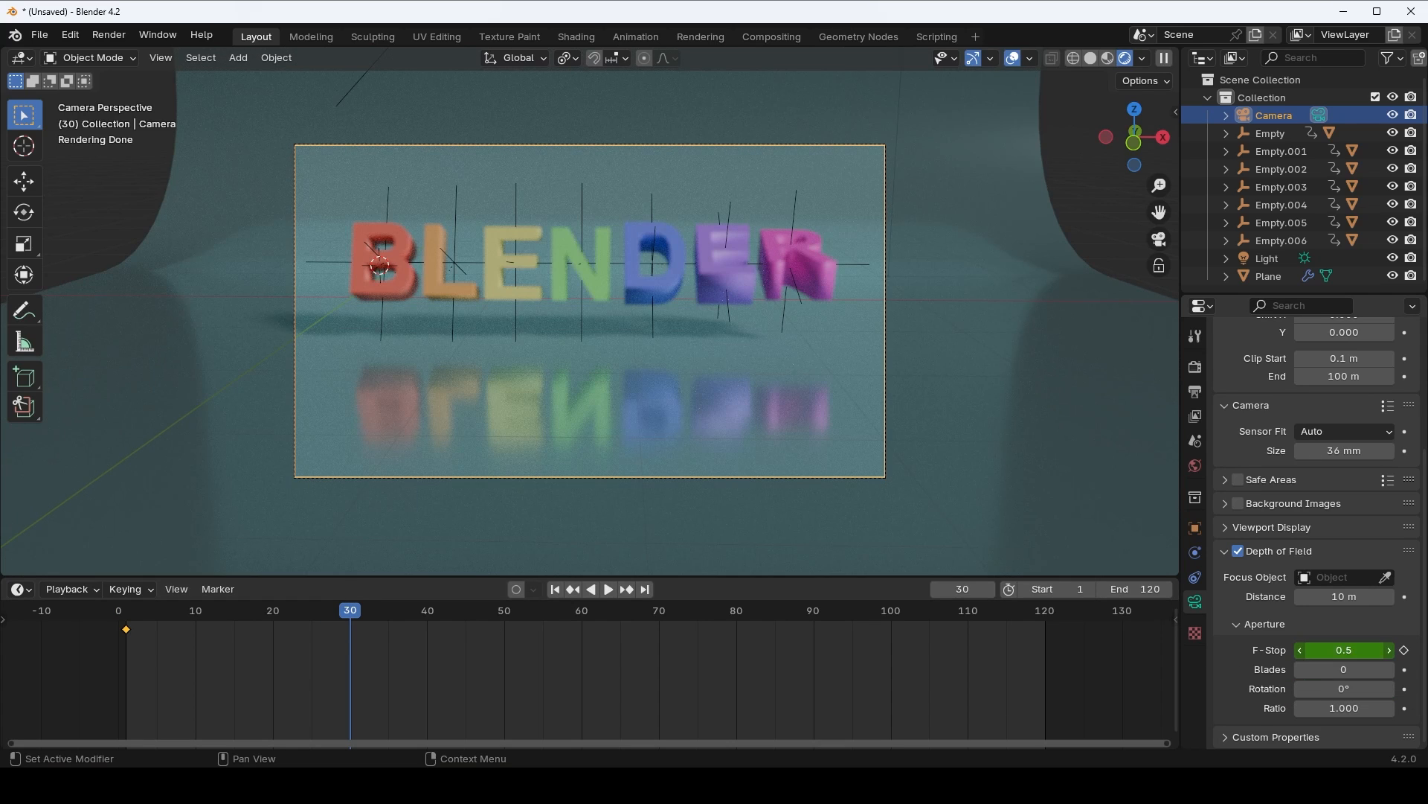
{"action": "type", "text": "2.8"}
{"action": "key", "text": "Return"}
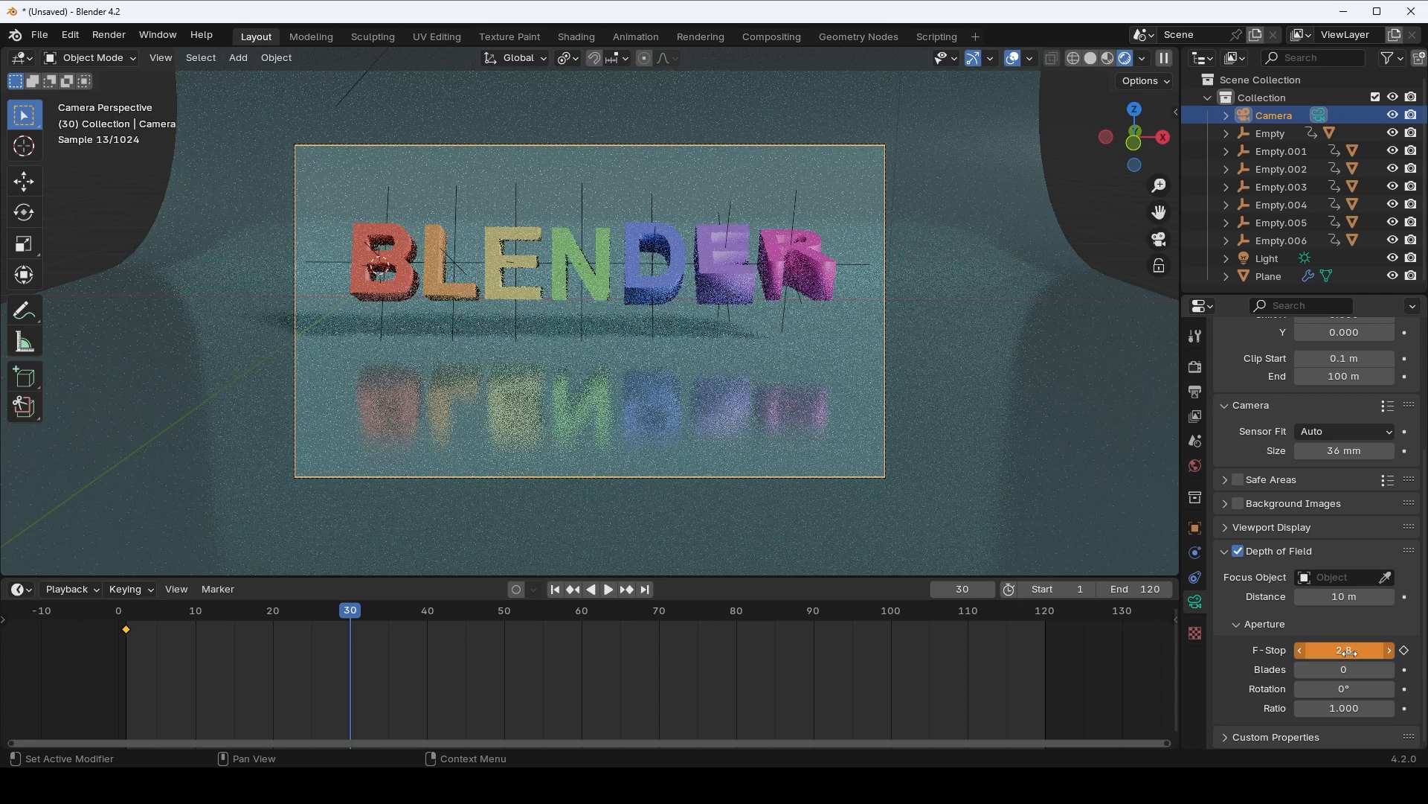
{"action": "left_click", "coordinate": [1405, 651]}
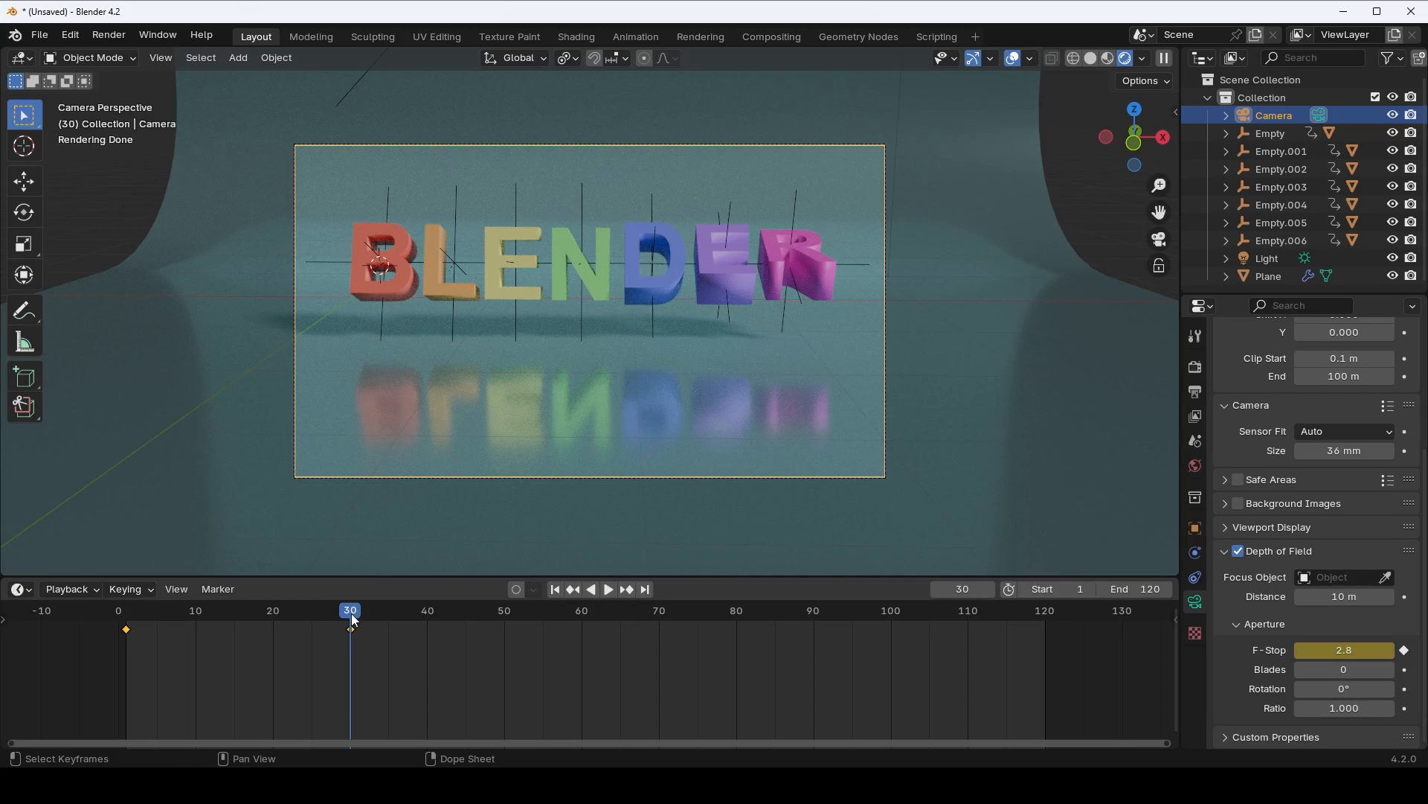
{"action": "left_click_drag", "start_coordinate": [351, 613], "coordinate": [890, 628]}
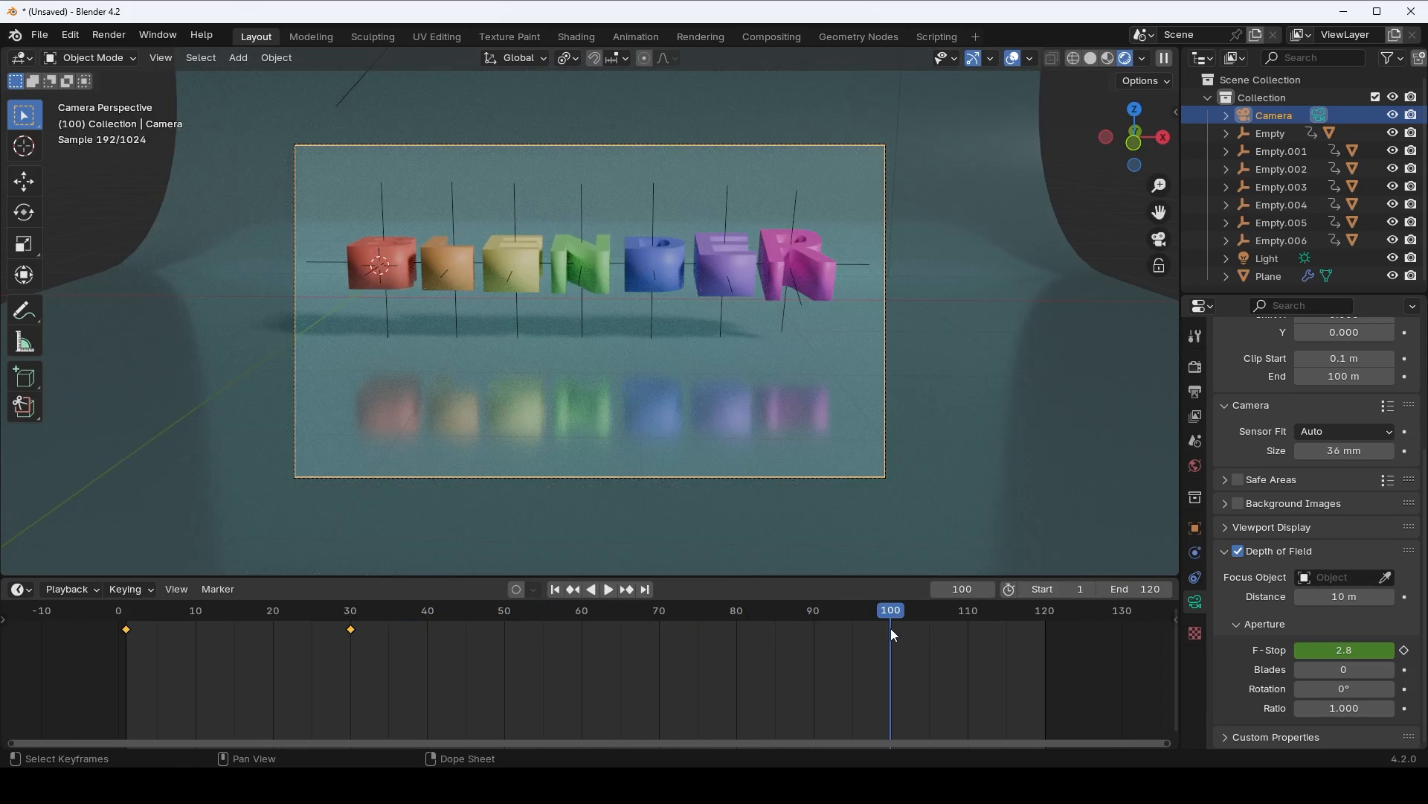
{"action": "left_click", "coordinate": [1406, 652]}
- Set the camera's F-Stop to 0.5 at frame 120 and keyframe it
{"action": "left_click_drag", "start_coordinate": [892, 613], "coordinate": [1044, 633]}
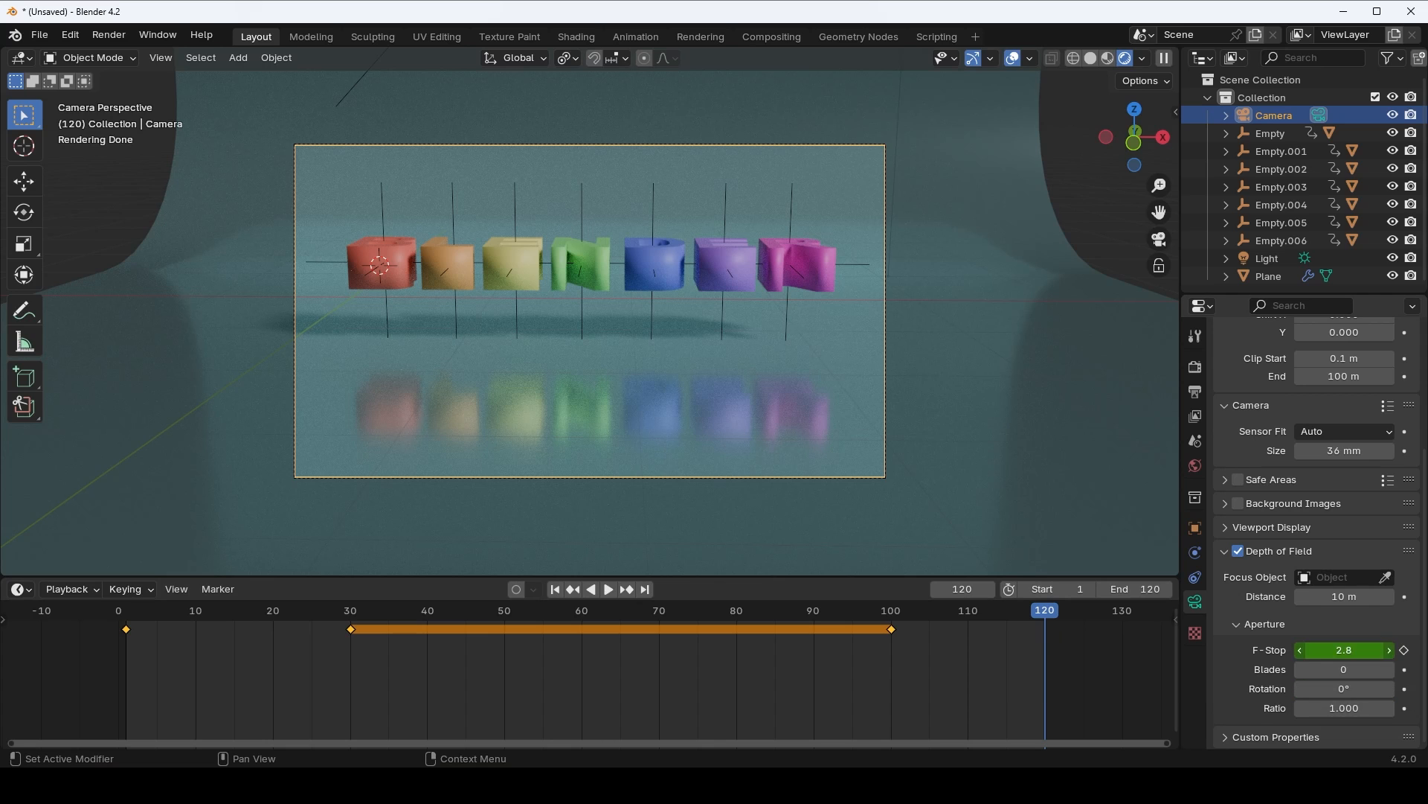
{"action": "left_click", "coordinate": [1347, 651]}
{"action": "type", "text": "0.5"}
{"action": "key", "text": "Return"}
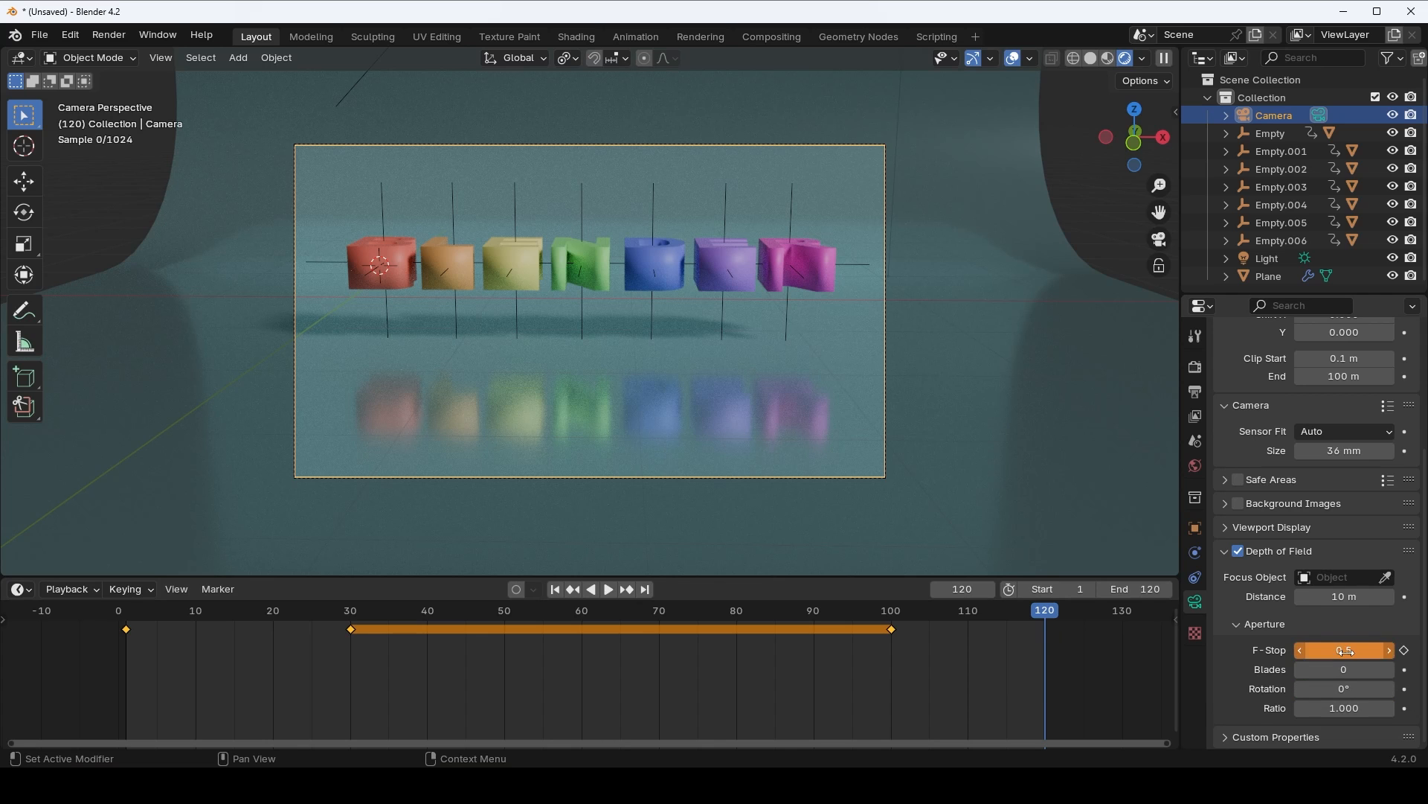
{"action": "left_click", "coordinate": [1404, 650]}
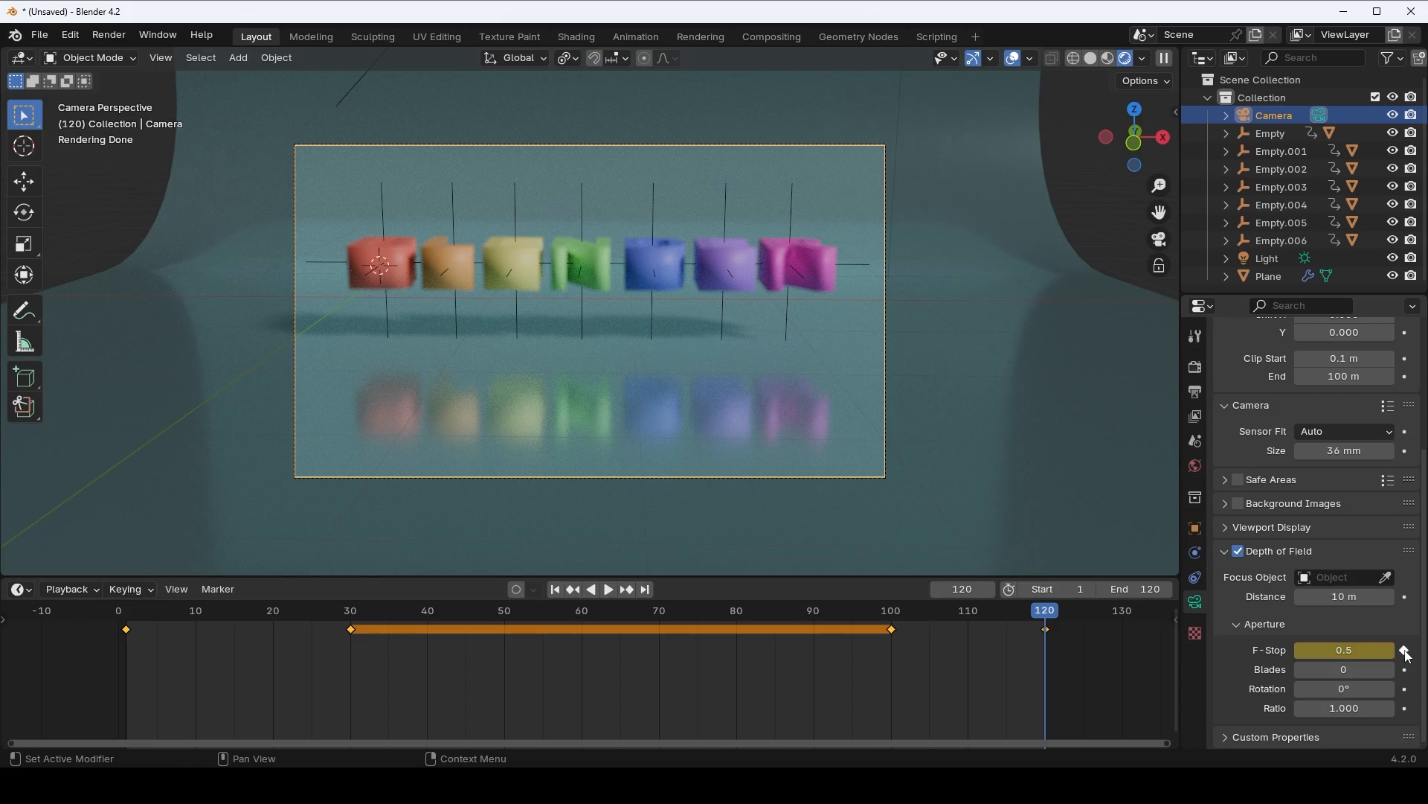
- Play the animation from frame 1 to review the camera's changing depth of field
{"action": "key", "text": "space"}
{"action": "key", "text": "Escape"}
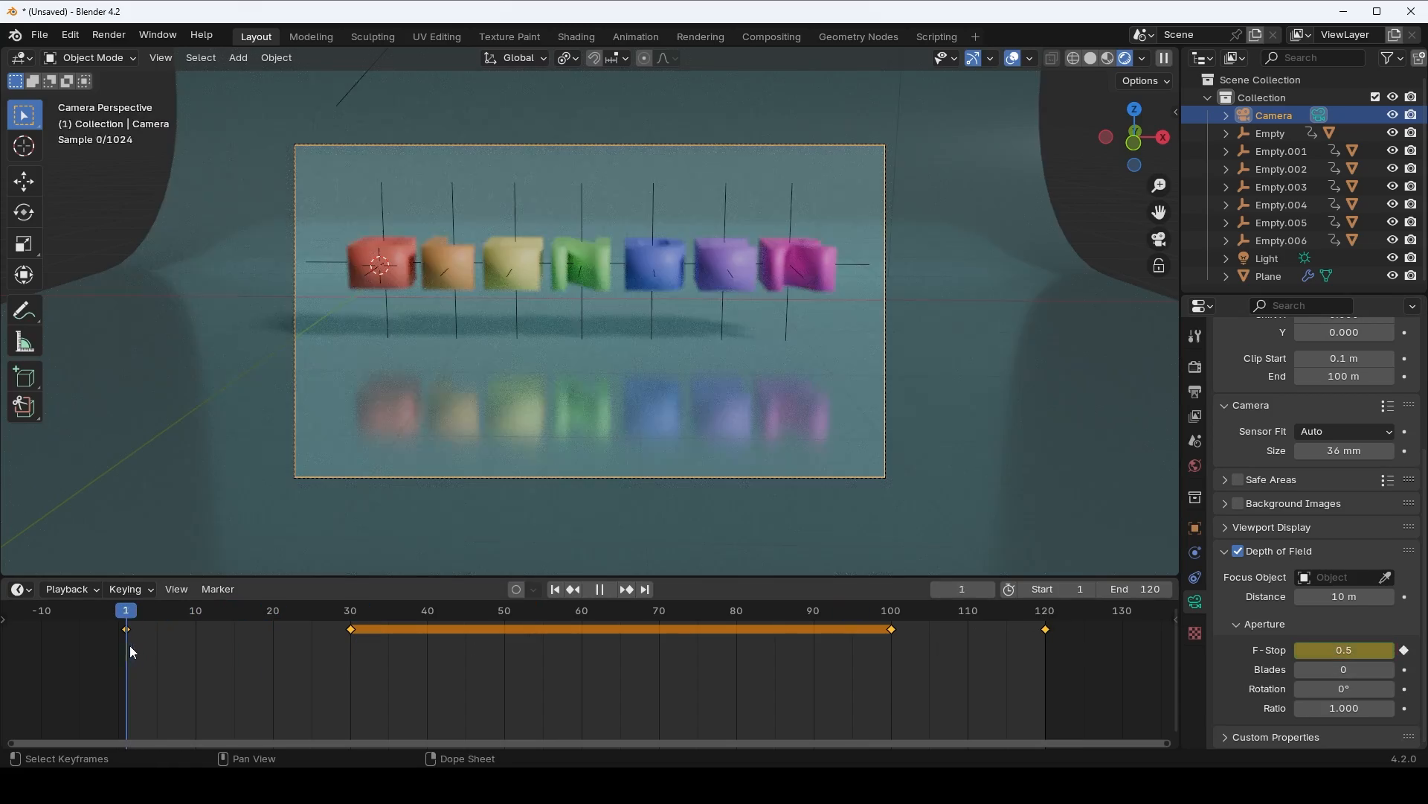
{"action": "key", "text": "space"}
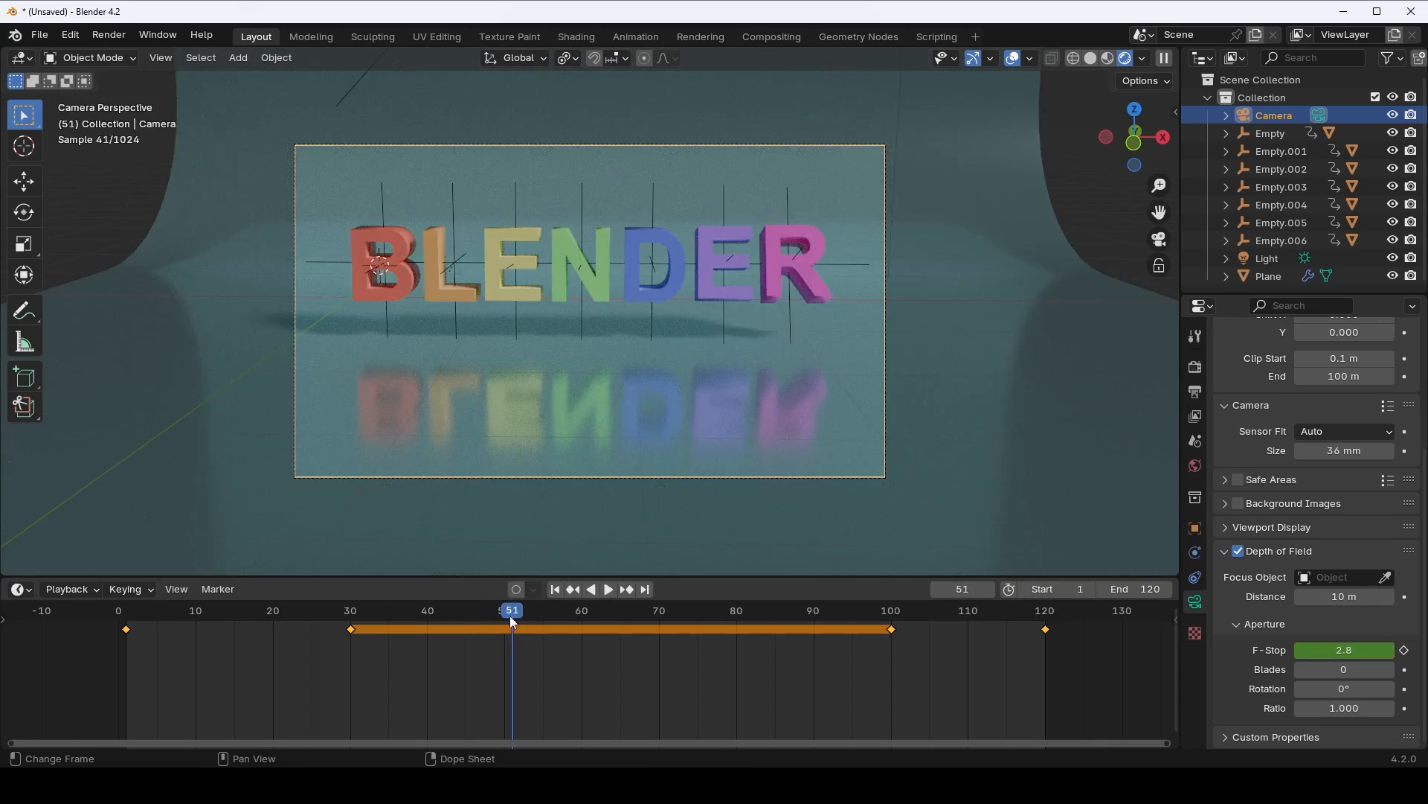
{"action": "left_click_drag", "start_coordinate": [511, 614], "coordinate": [119, 632]}
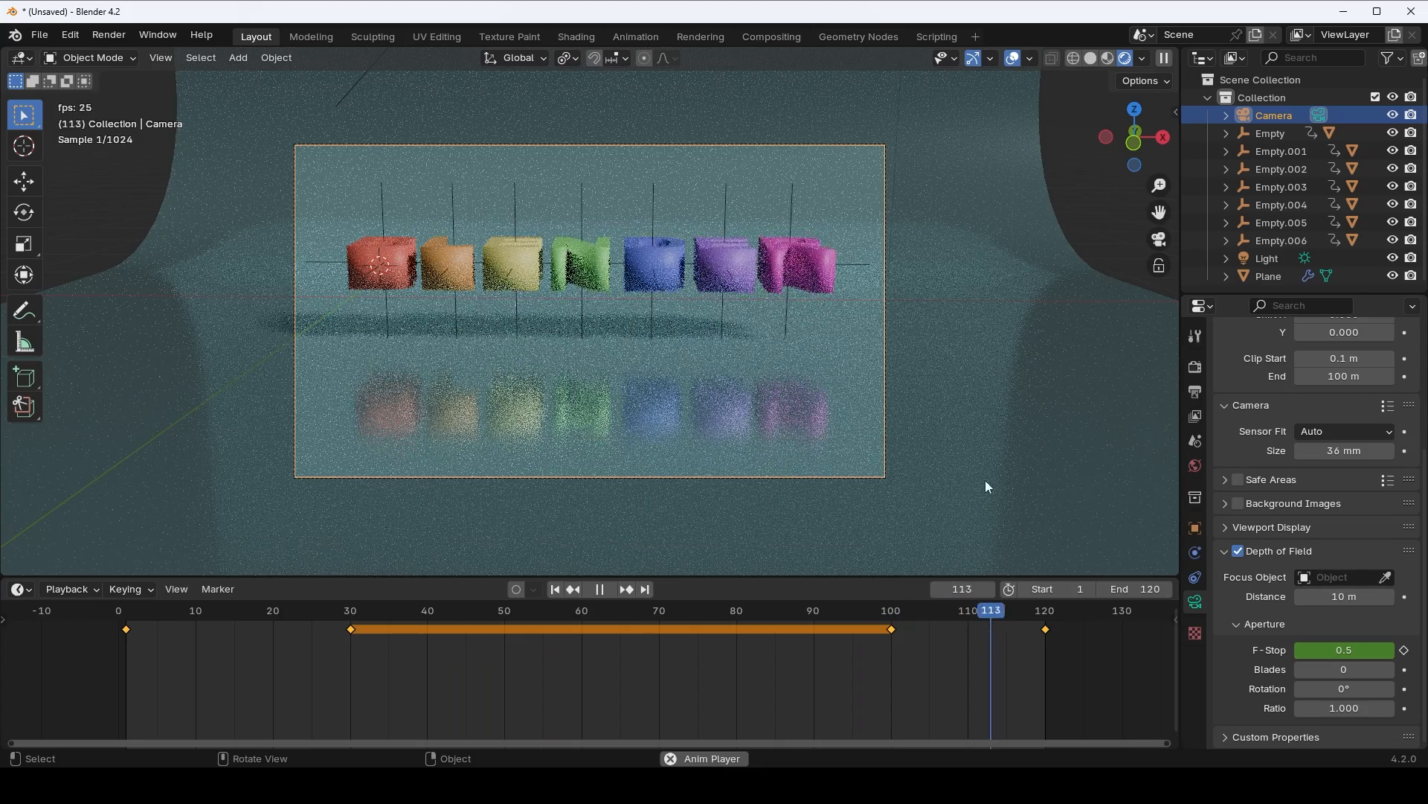
{"action": "key", "text": "space"}
{"action": "mouse_move", "coordinate": [143, 617]}
{"action": "left_mouse_down"}
{"action": "mouse_move", "coordinate": [1043, 638]}
{"action": "mouse_move", "coordinate": [123, 623]}
{"action": "left_mouse_up"}
{"action": "key", "text": "space"}
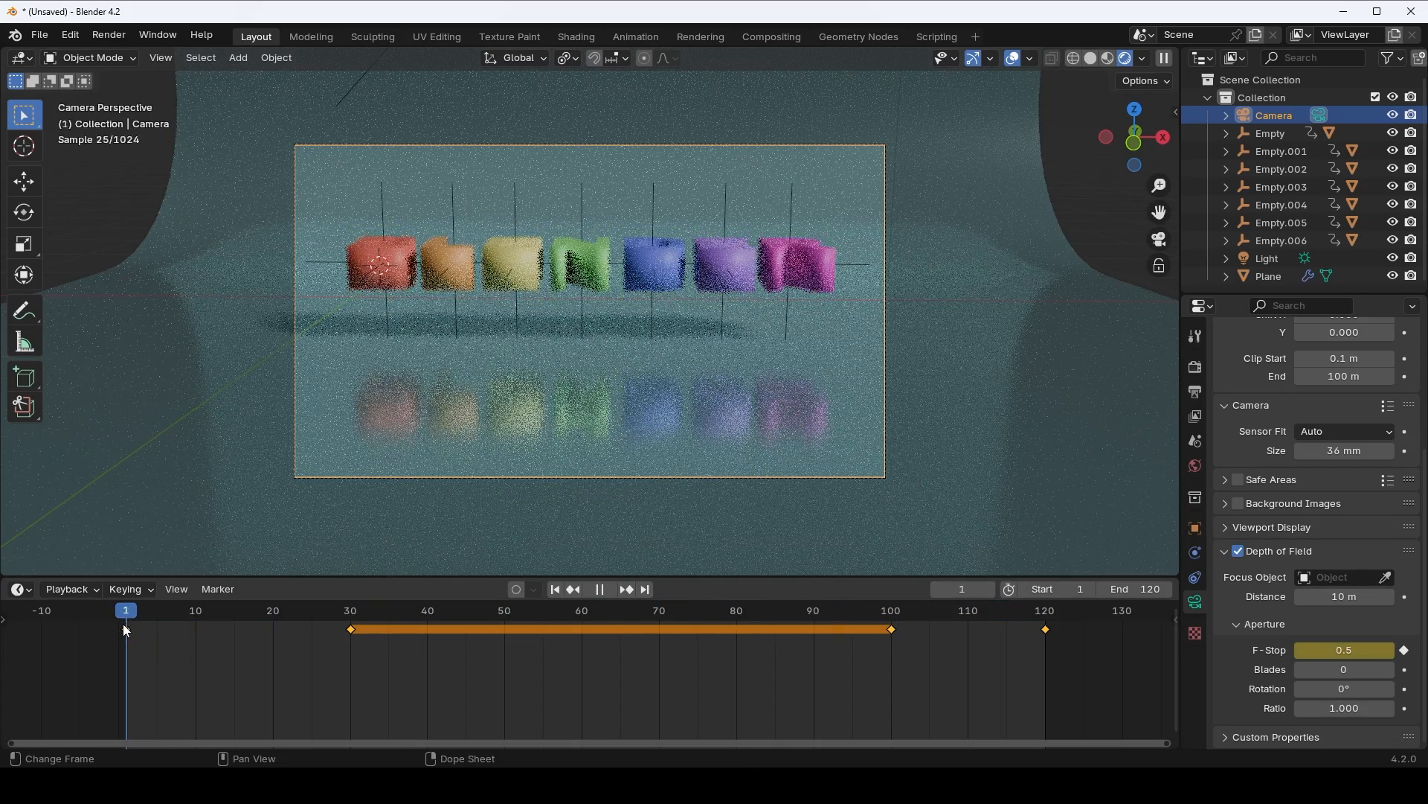
{"action": "key", "text": "space"}
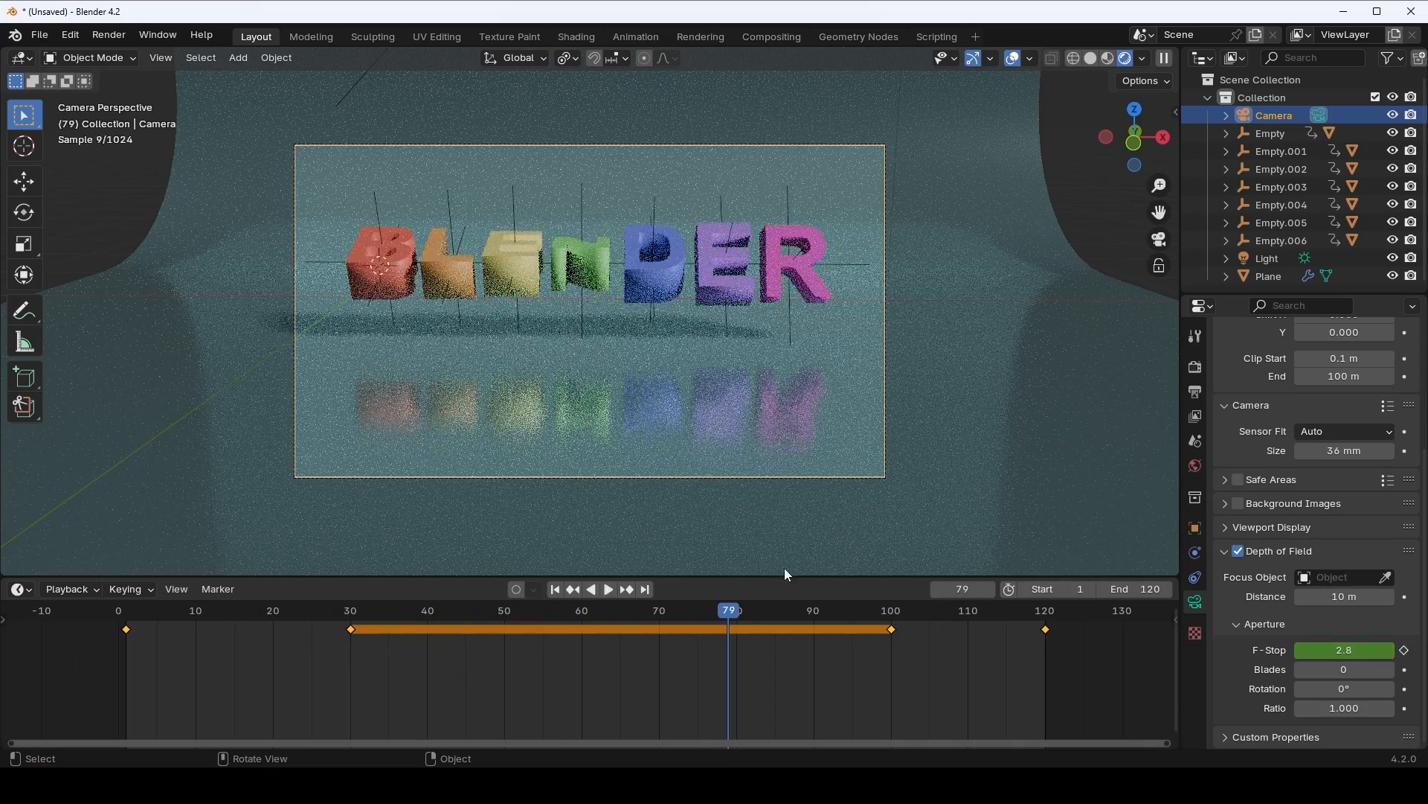
- Insert a Rotation keyframe for the camera at frame 1
{"action": "left_click_drag", "start_coordinate": [733, 609], "coordinate": [128, 627]}
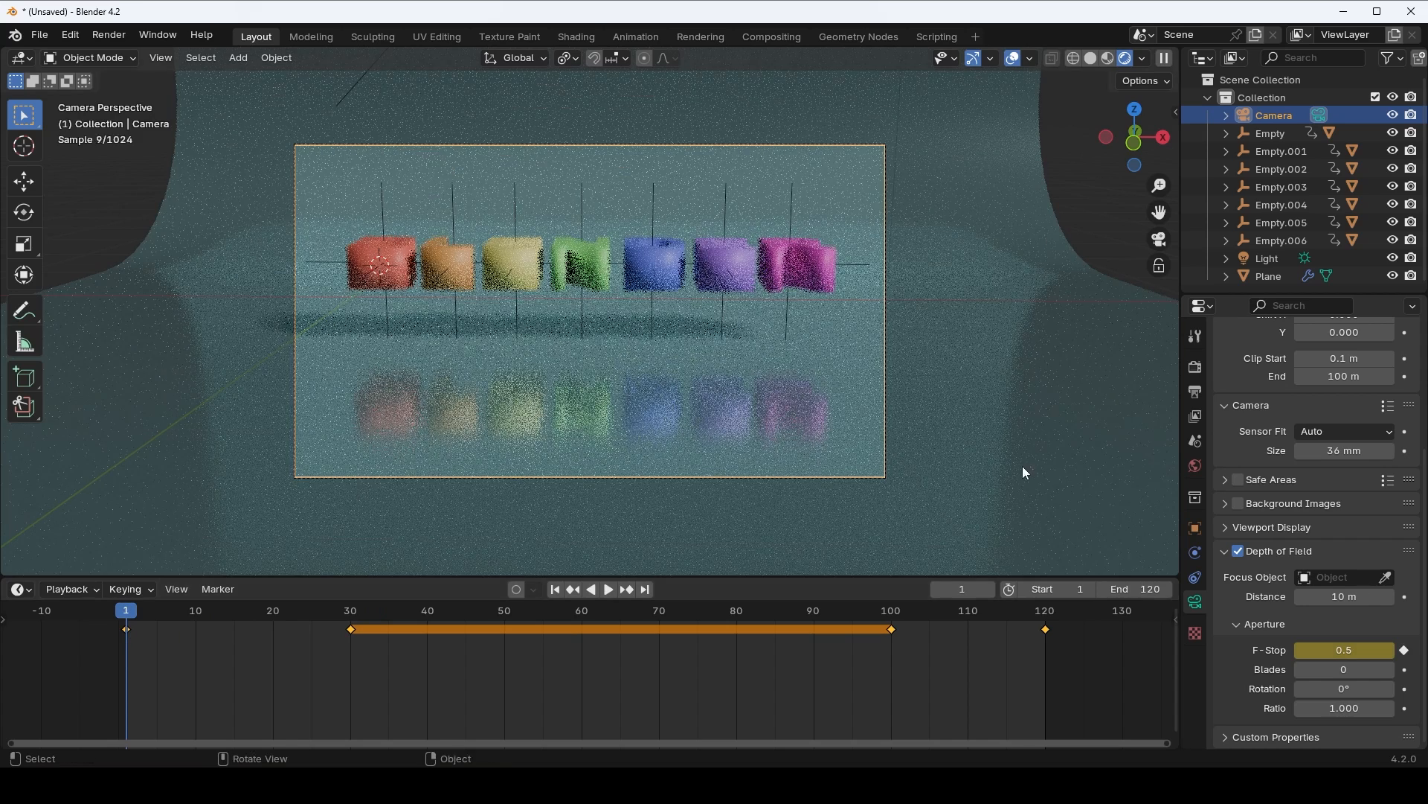
{"action": "left_click", "coordinate": [1270, 129]}
{"action": "left_click", "coordinate": [1270, 118]}
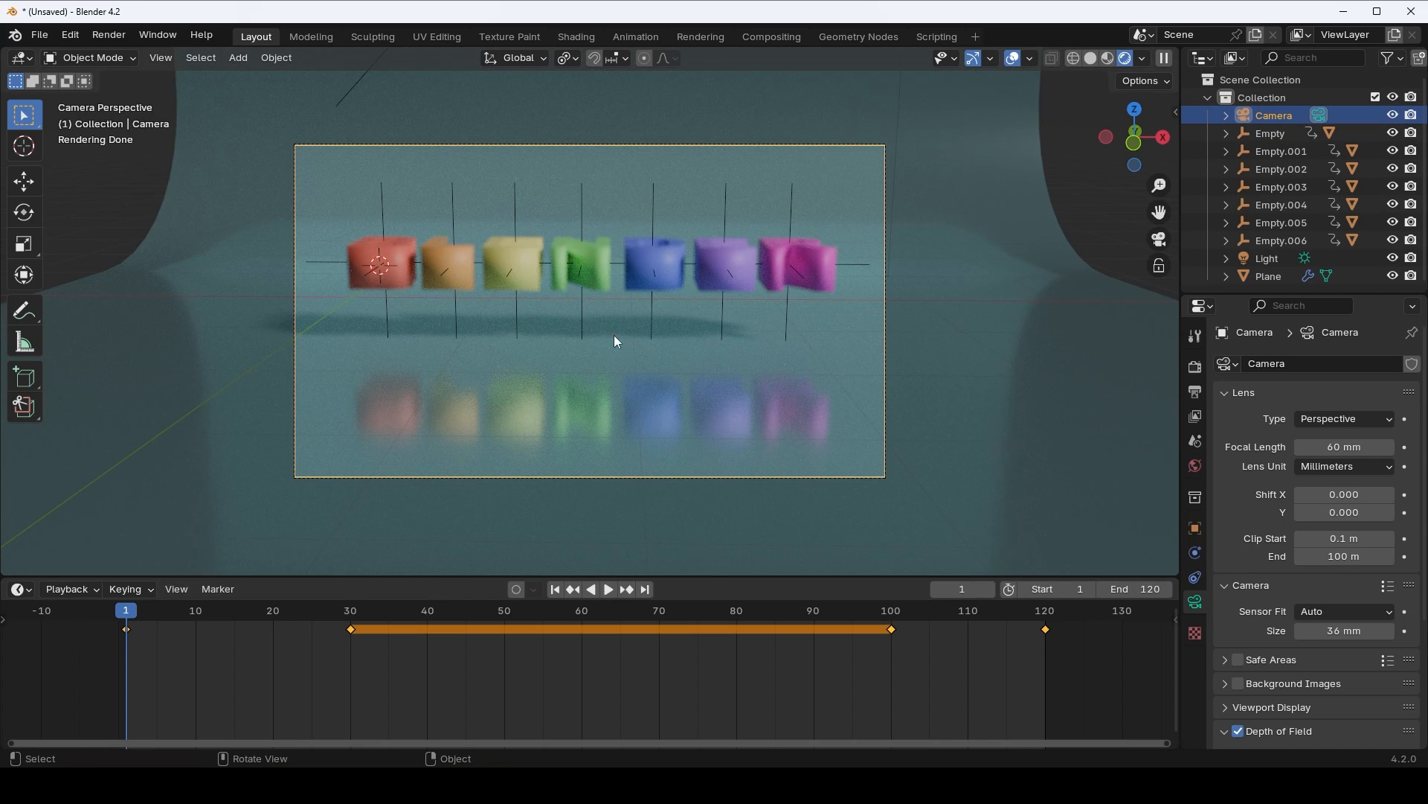
{"action": "key", "text": "k"}
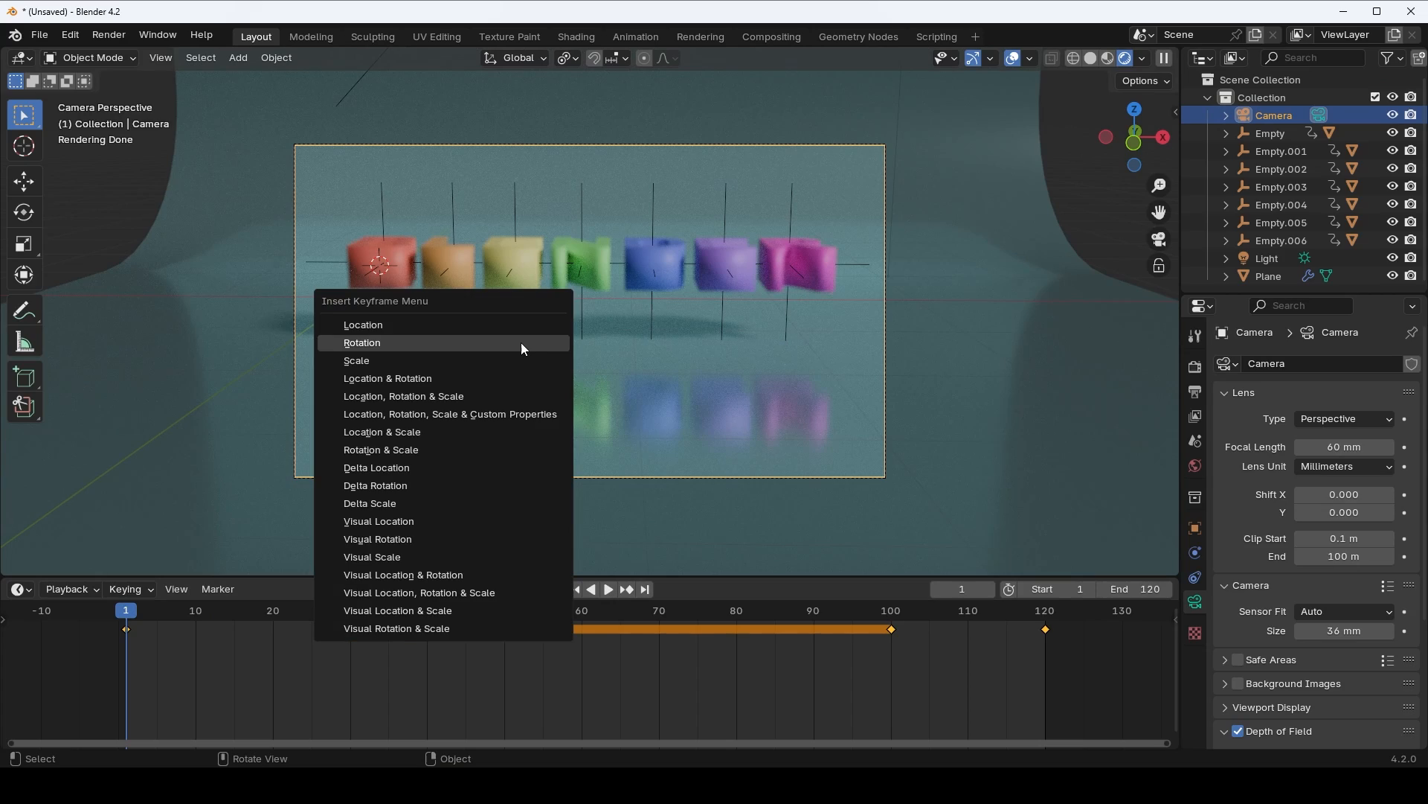
{"action": "left_click", "coordinate": [521, 342]}
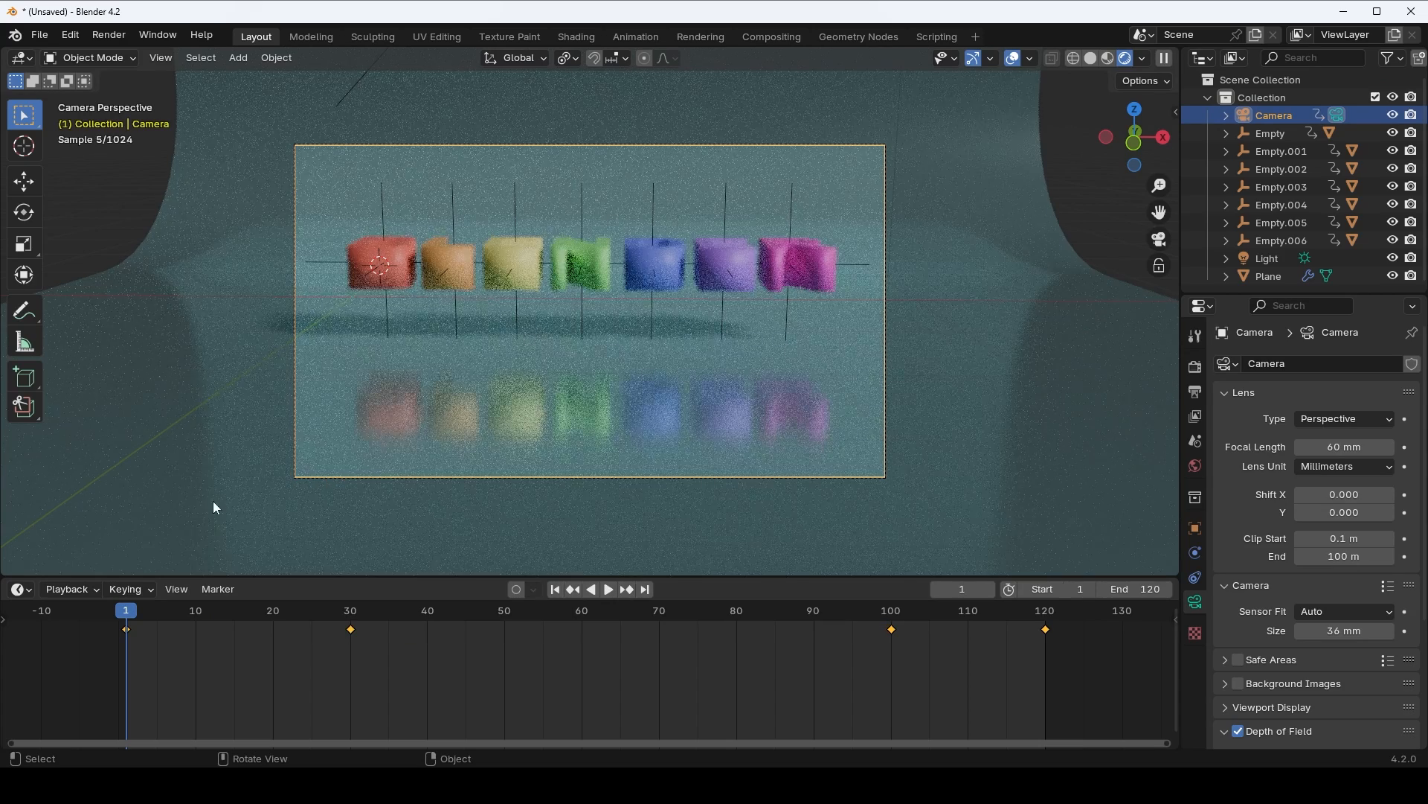
- At frame 60, rotate the camera slightly in the positive direction about the global Z axis and insert a Rotation keyframe
{"action": "key", "text": "space"}
{"action": "left_click", "coordinate": [522, 624]}
{"action": "left_click_drag", "start_coordinate": [528, 630], "coordinate": [583, 623]}
{"action": "key", "text": "space"}
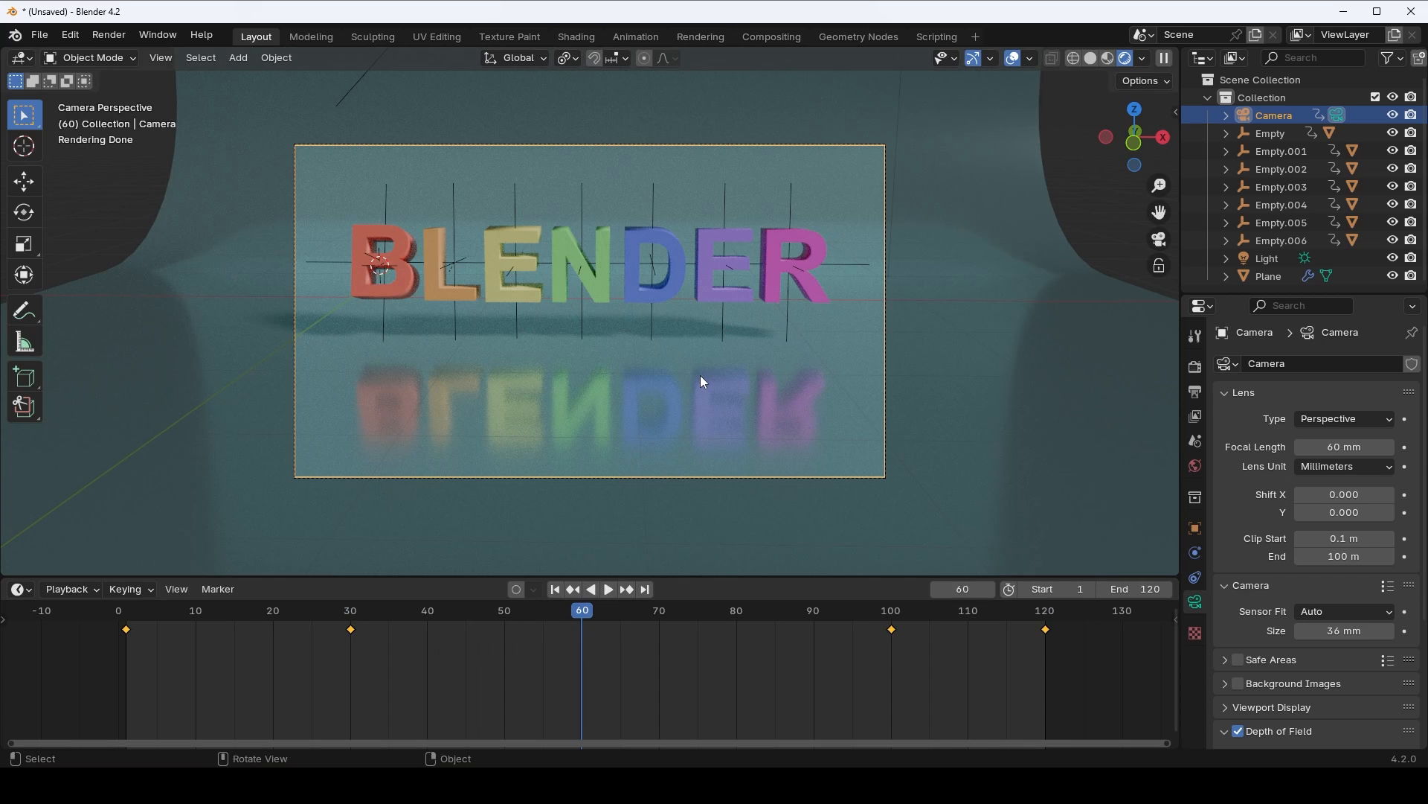
{"action": "key", "text": "r"}
{"action": "key", "text": "z"}
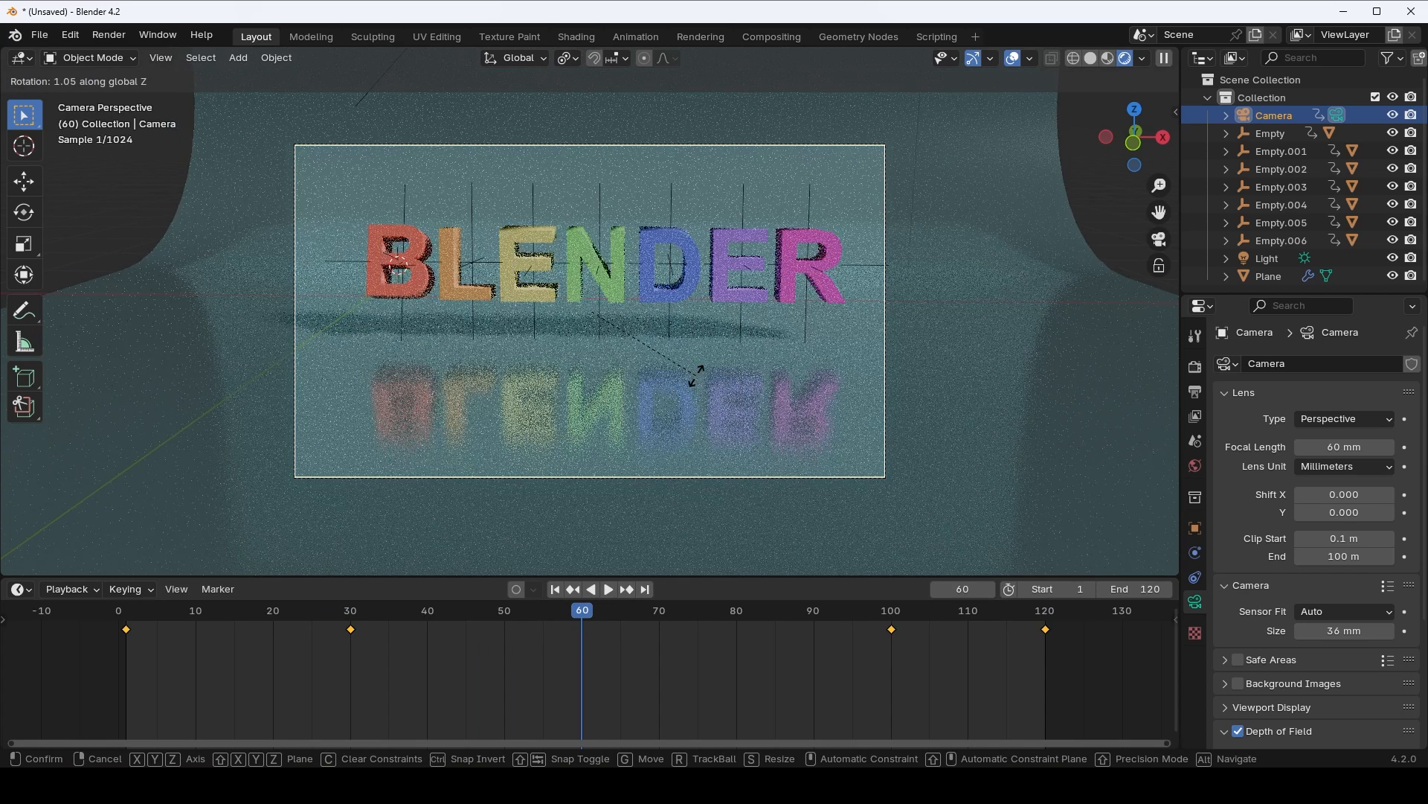
{"action": "left_click", "coordinate": [693, 381]}
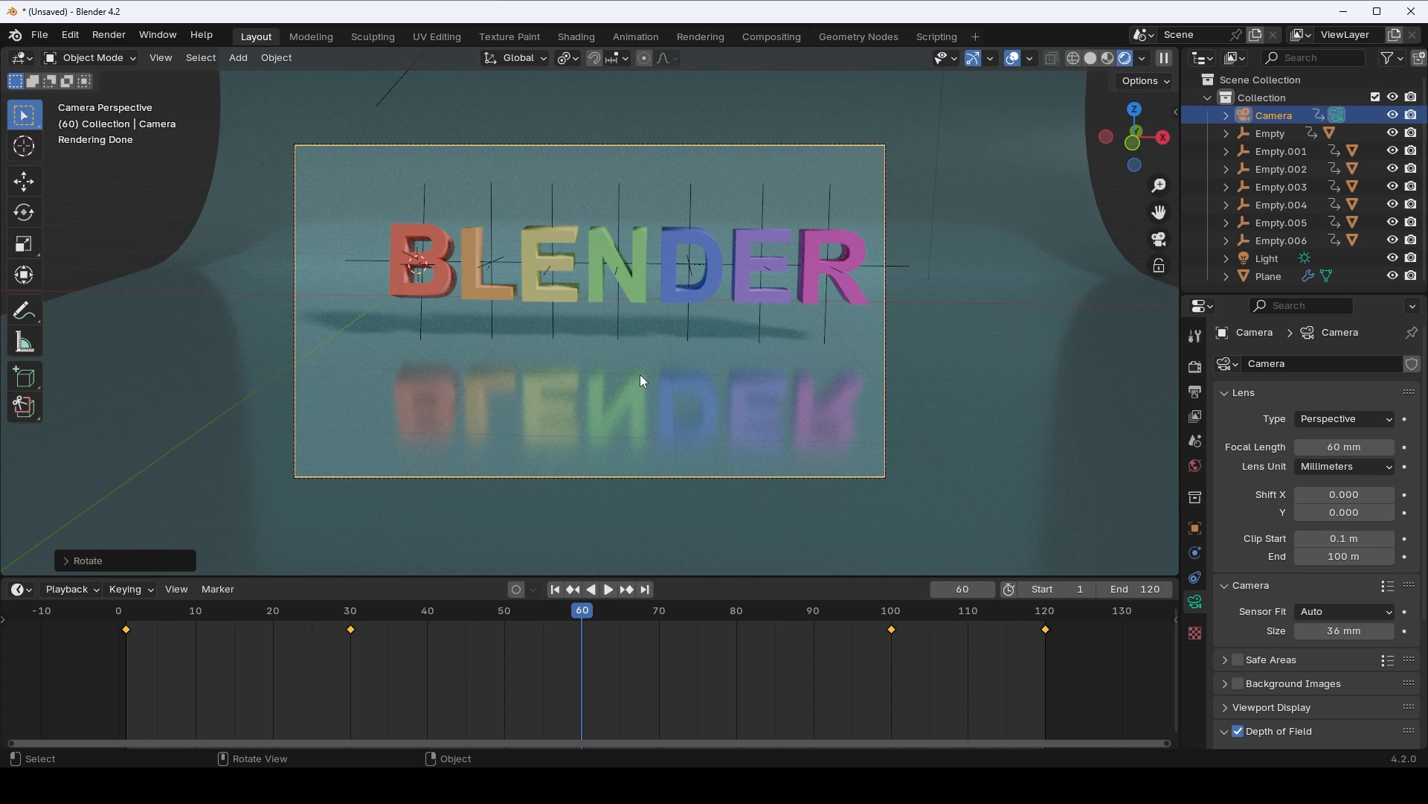
{"action": "key", "text": "k"}
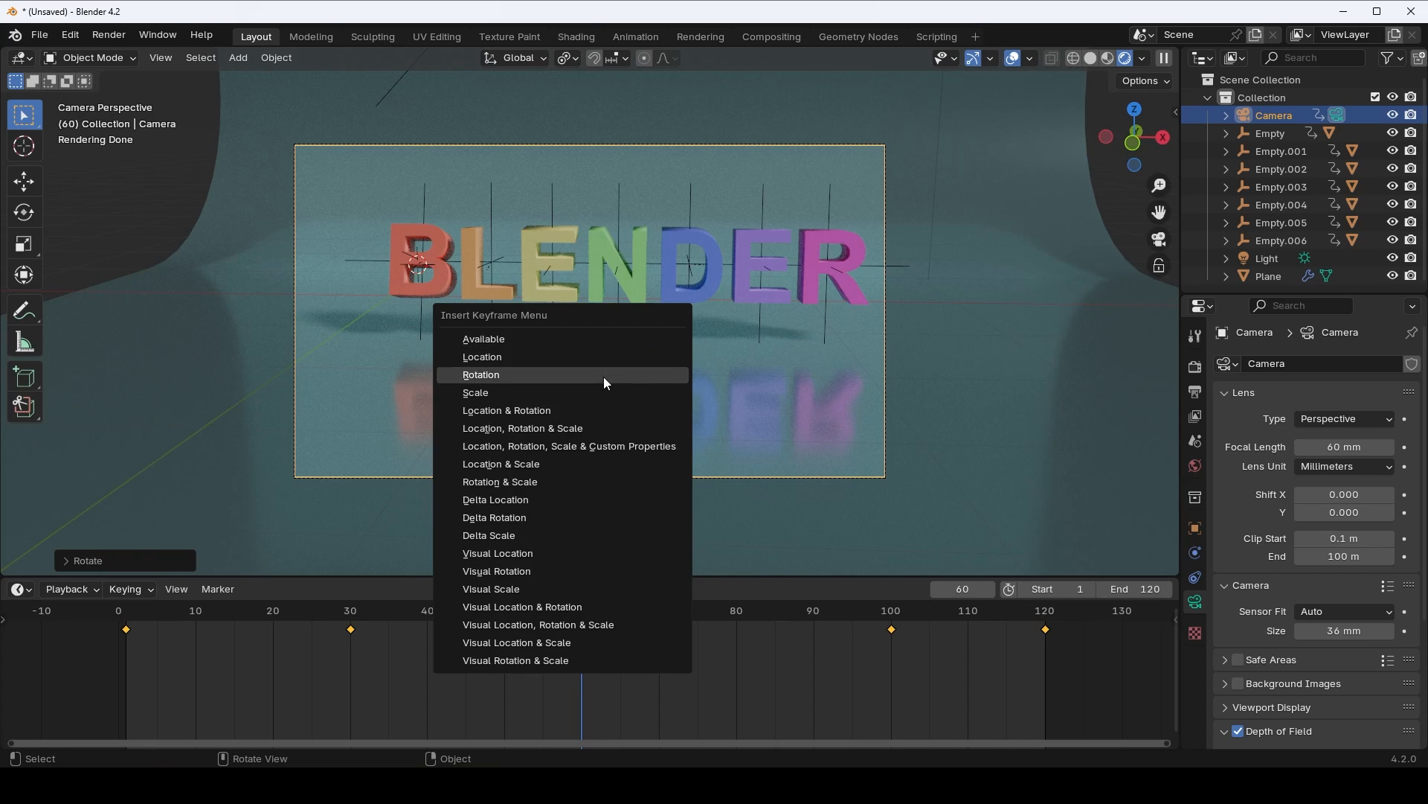
{"action": "left_click", "coordinate": [604, 376]}
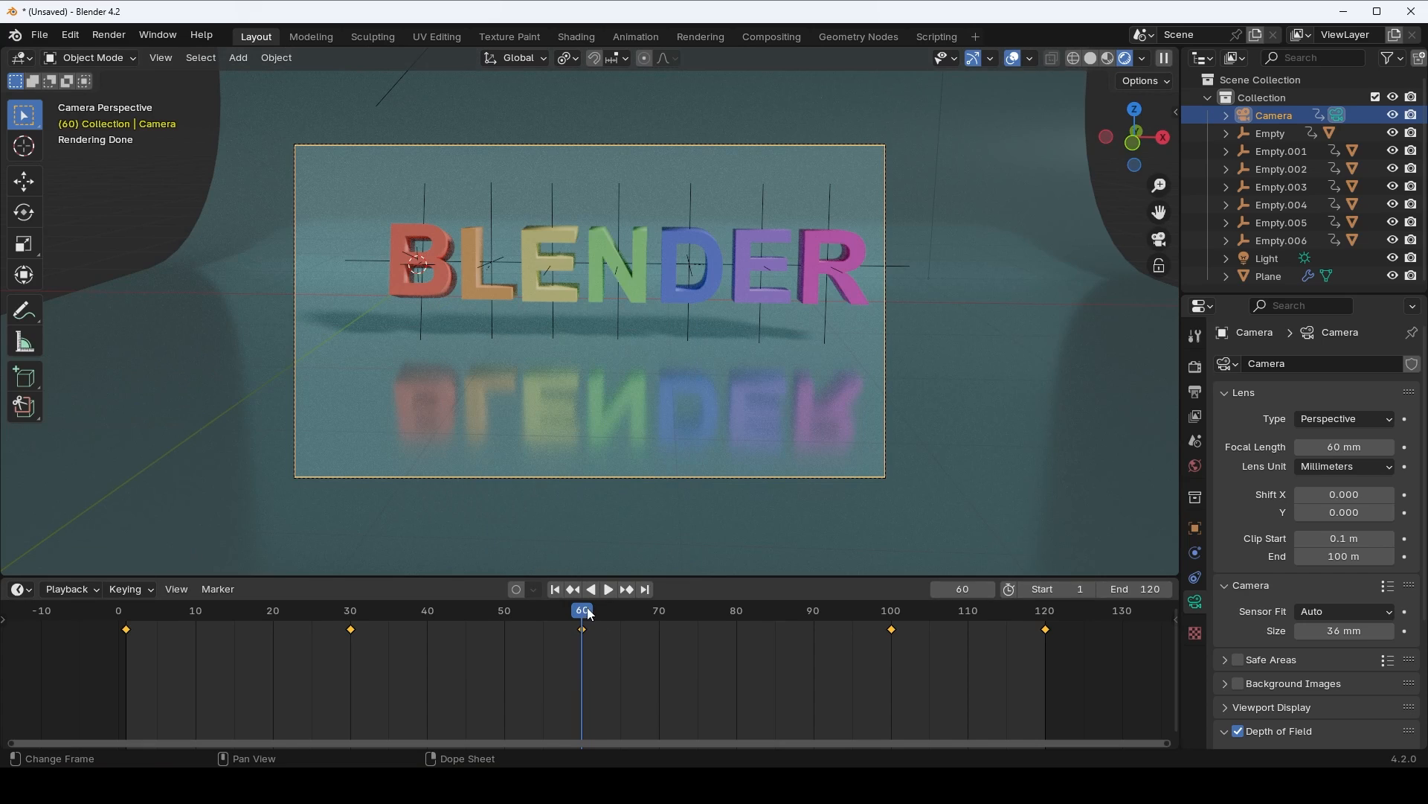
- At frame 120, rotate the camera in the negative direction about global Z, past its frame 1 angle, and insert a Rotation keyframe
{"action": "left_click_drag", "start_coordinate": [590, 614], "coordinate": [122, 622]}
{"action": "key", "text": "space"}
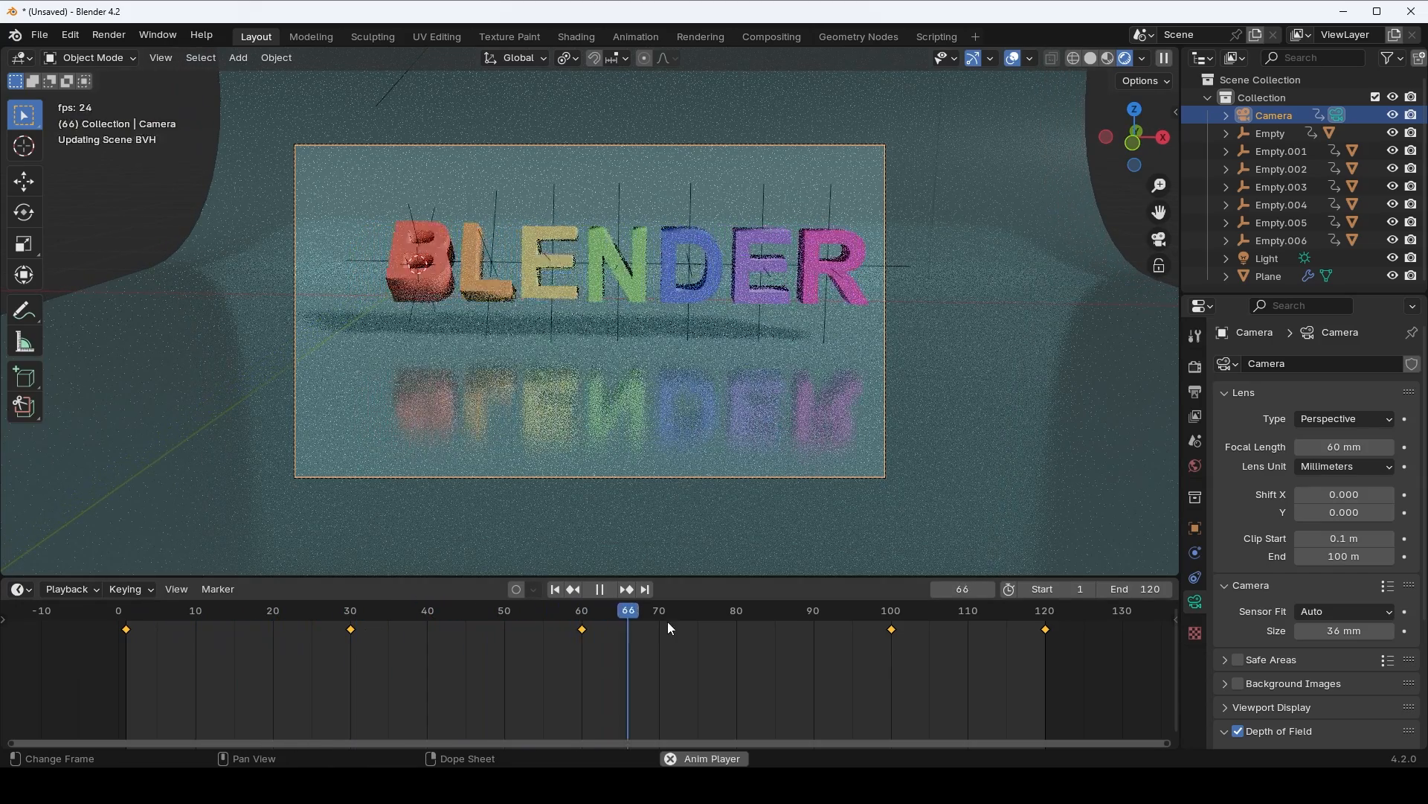
{"action": "left_click_drag", "start_coordinate": [766, 610], "coordinate": [1048, 631]}
{"action": "key", "text": "space"}
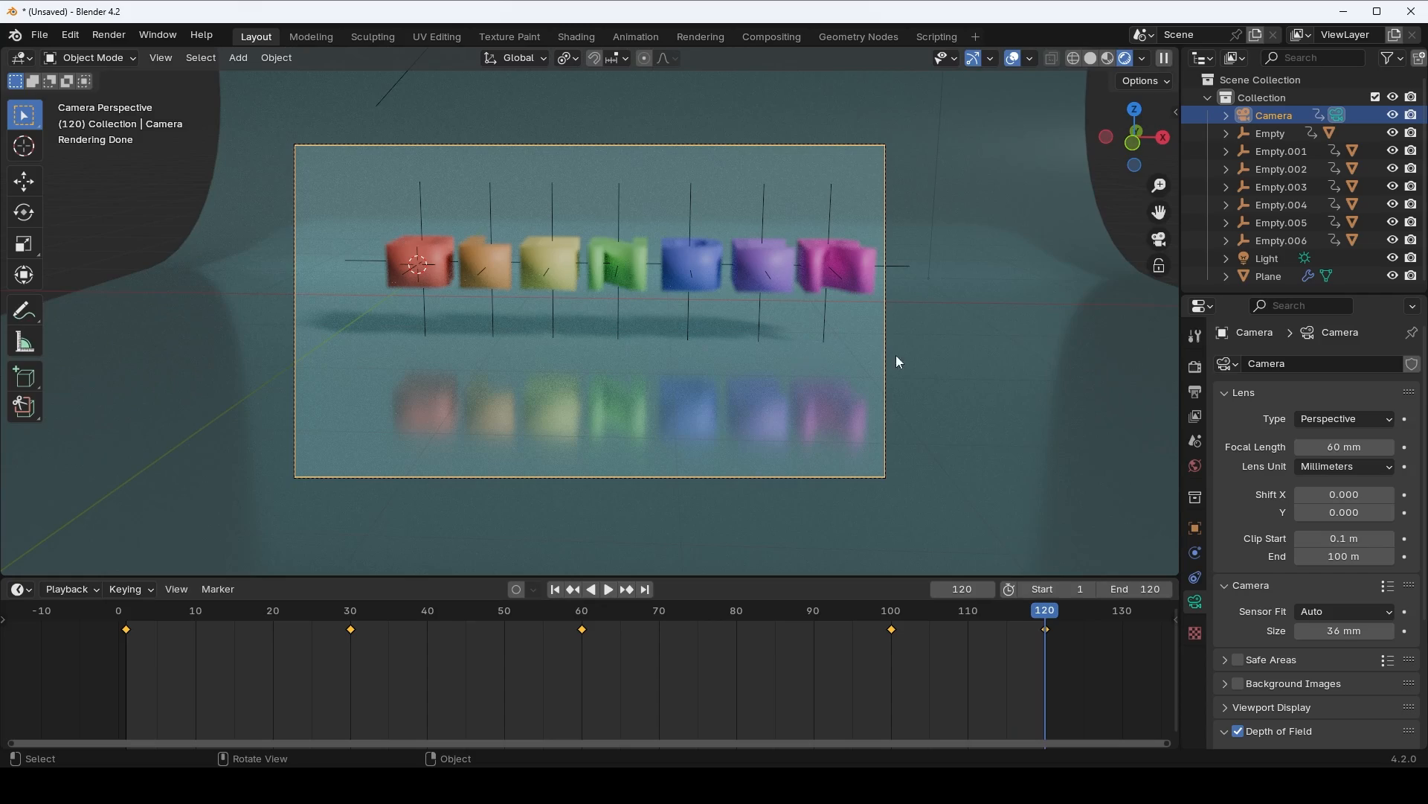
{"action": "key", "text": "r"}
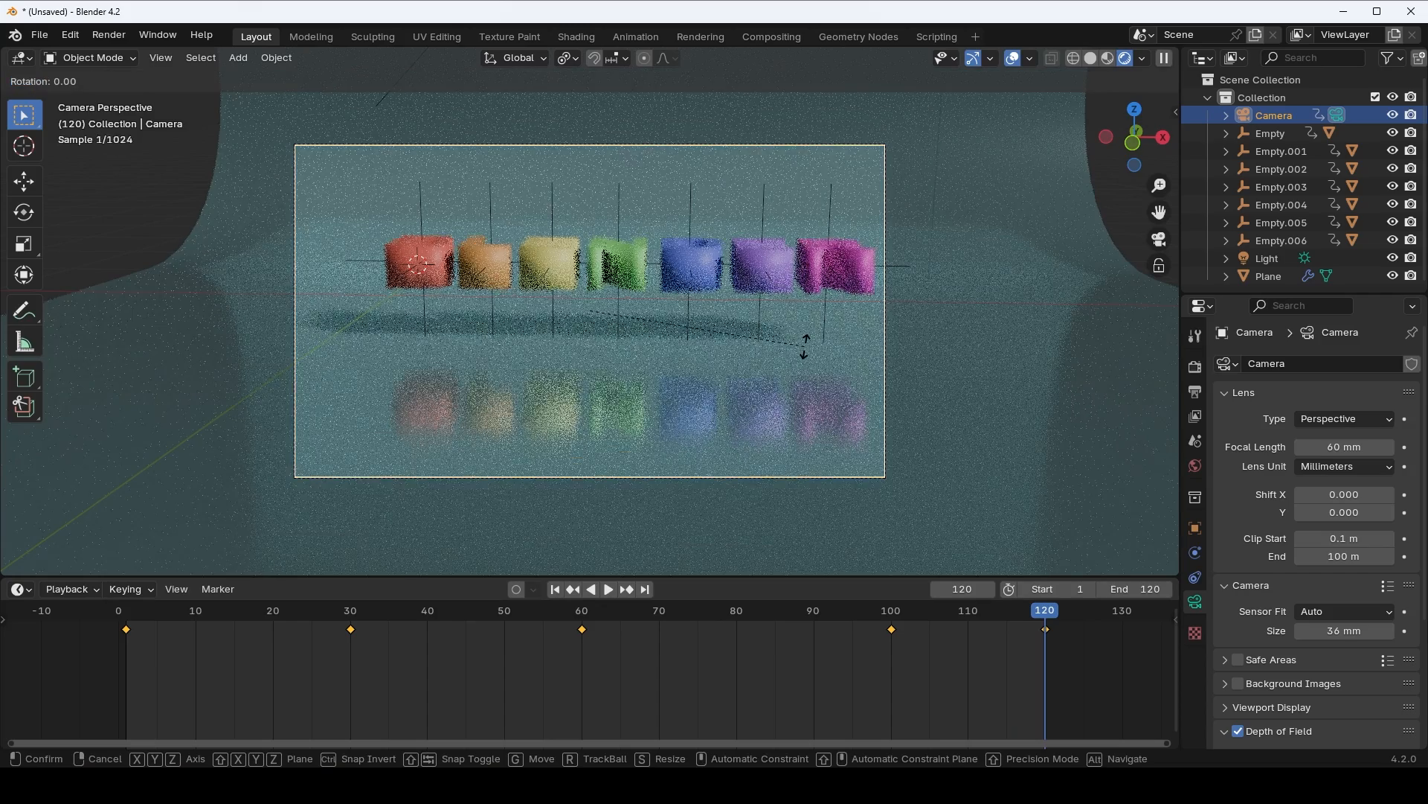
{"action": "key", "text": "z"}
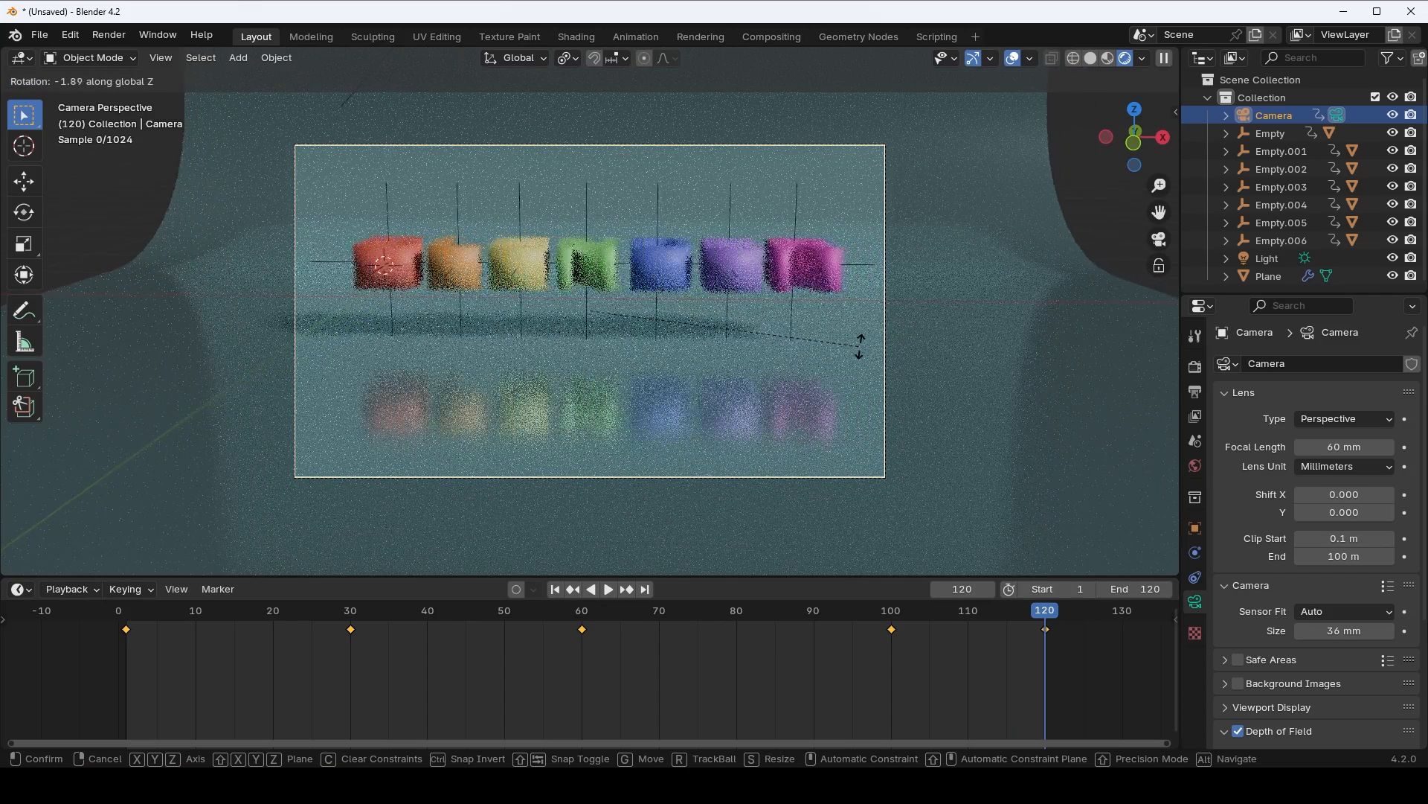
{"action": "left_click", "coordinate": [943, 346]}
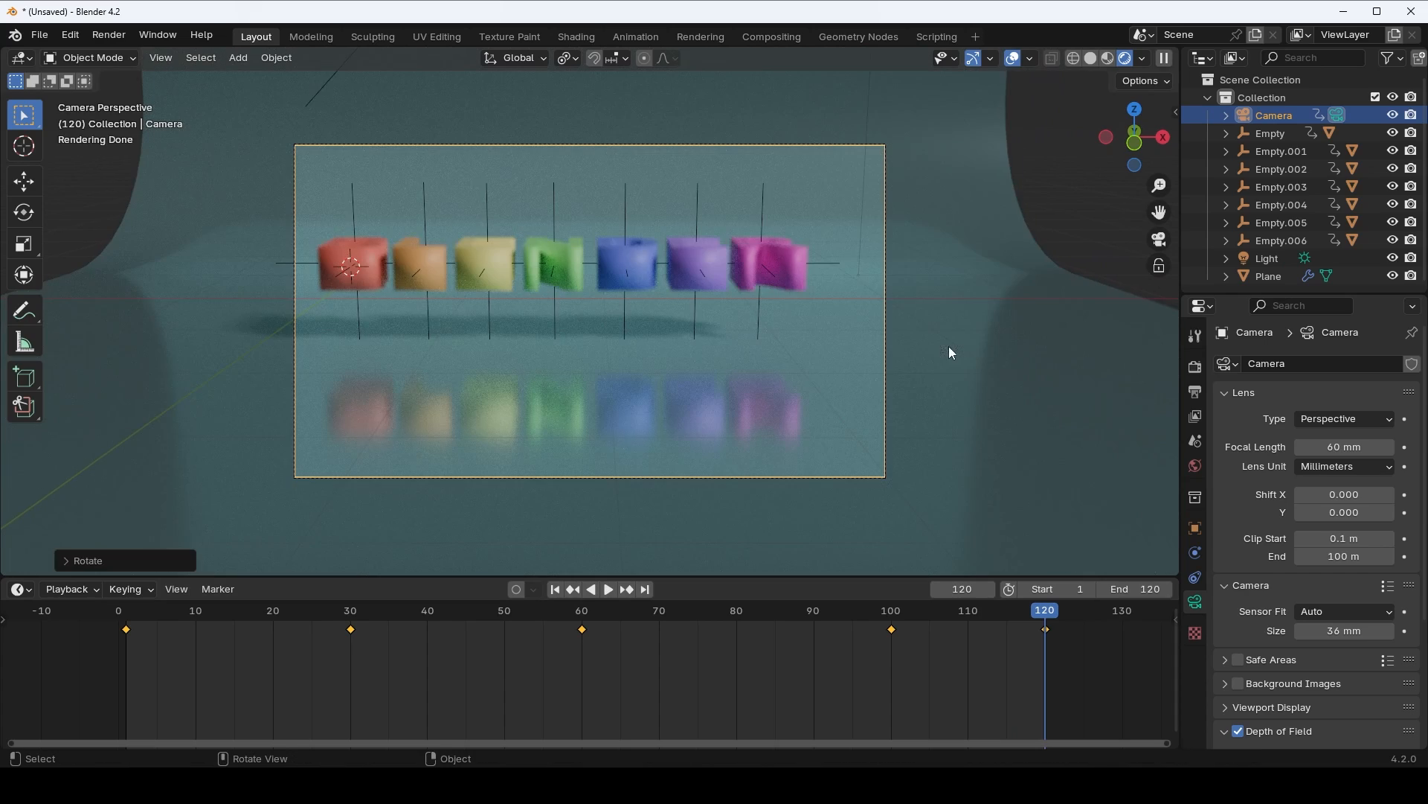
{"action": "key", "text": "k"}
{"action": "left_click", "coordinate": [792, 369]}
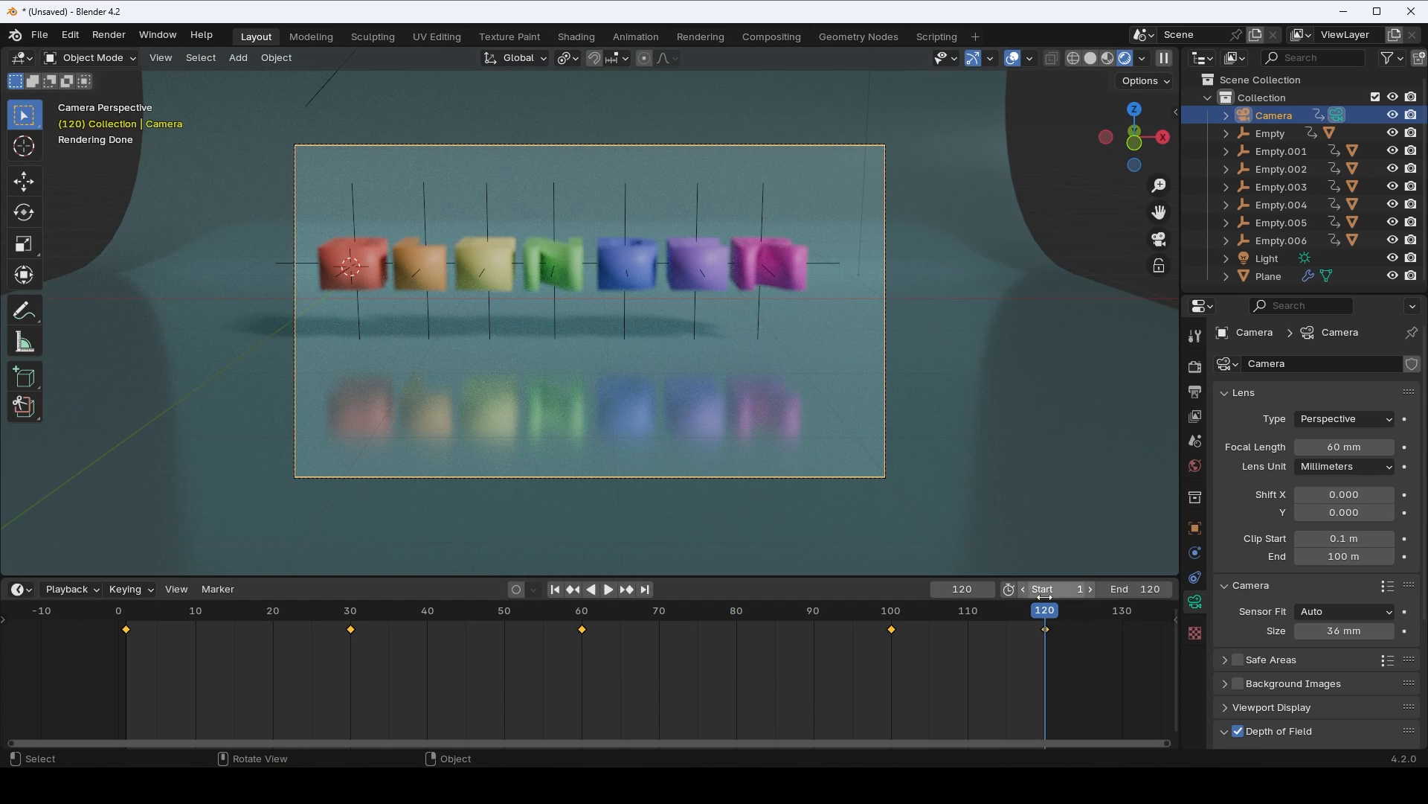
- Play and scrub through the animation from frame 1 to review the camera's rotation
{"action": "key", "text": "space"}
{"action": "left_click_drag", "start_coordinate": [185, 636], "coordinate": [126, 644]}
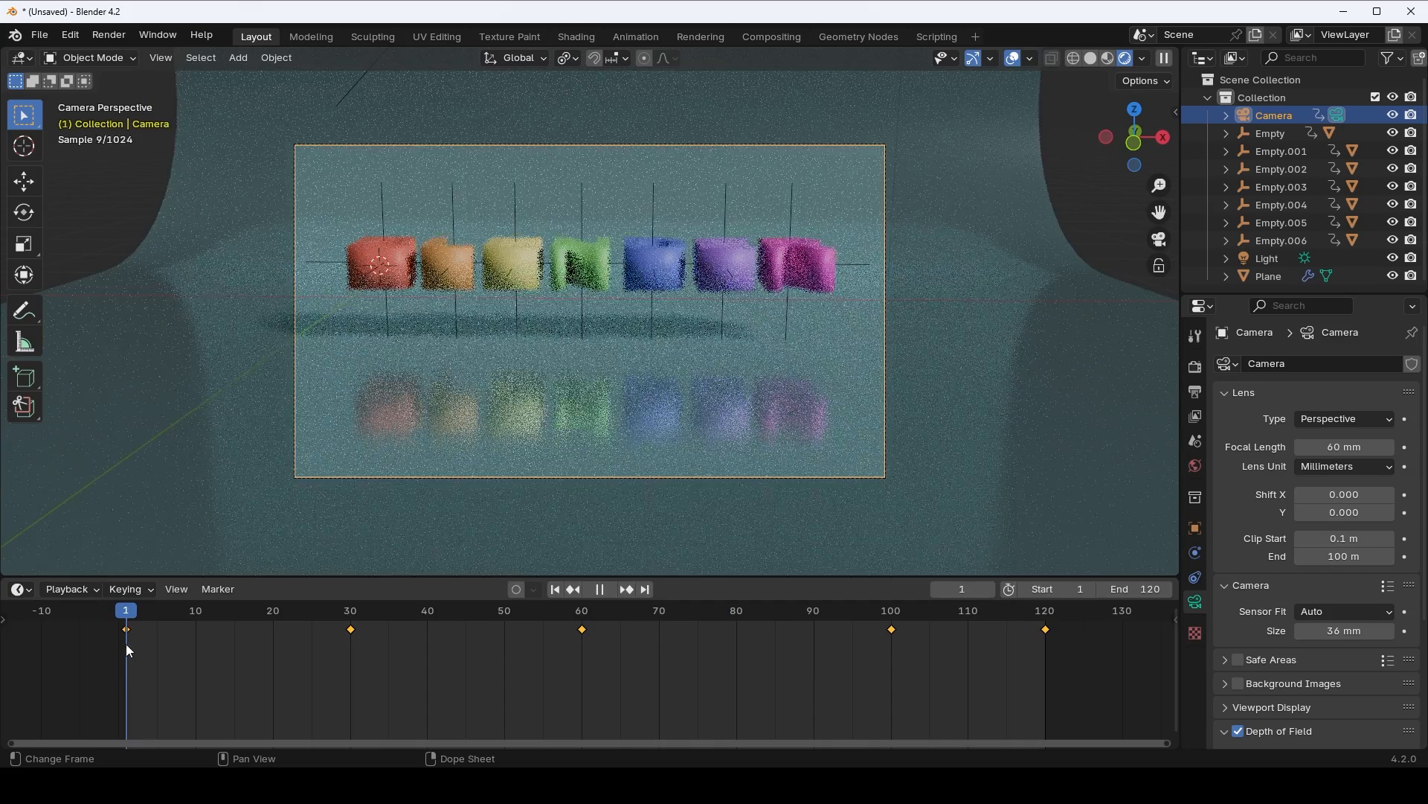
{"action": "key", "text": "space"}
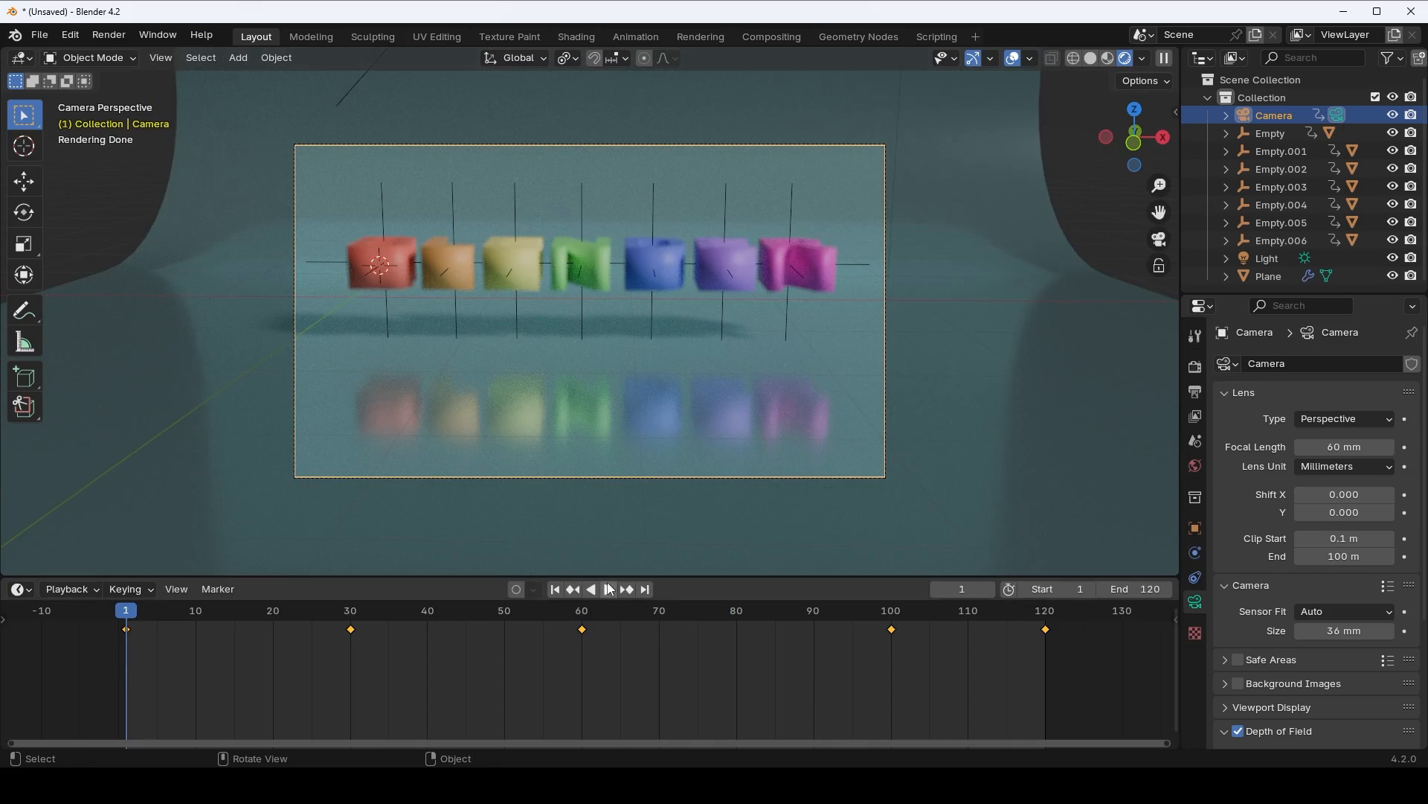
{"action": "left_click", "coordinate": [609, 589]}
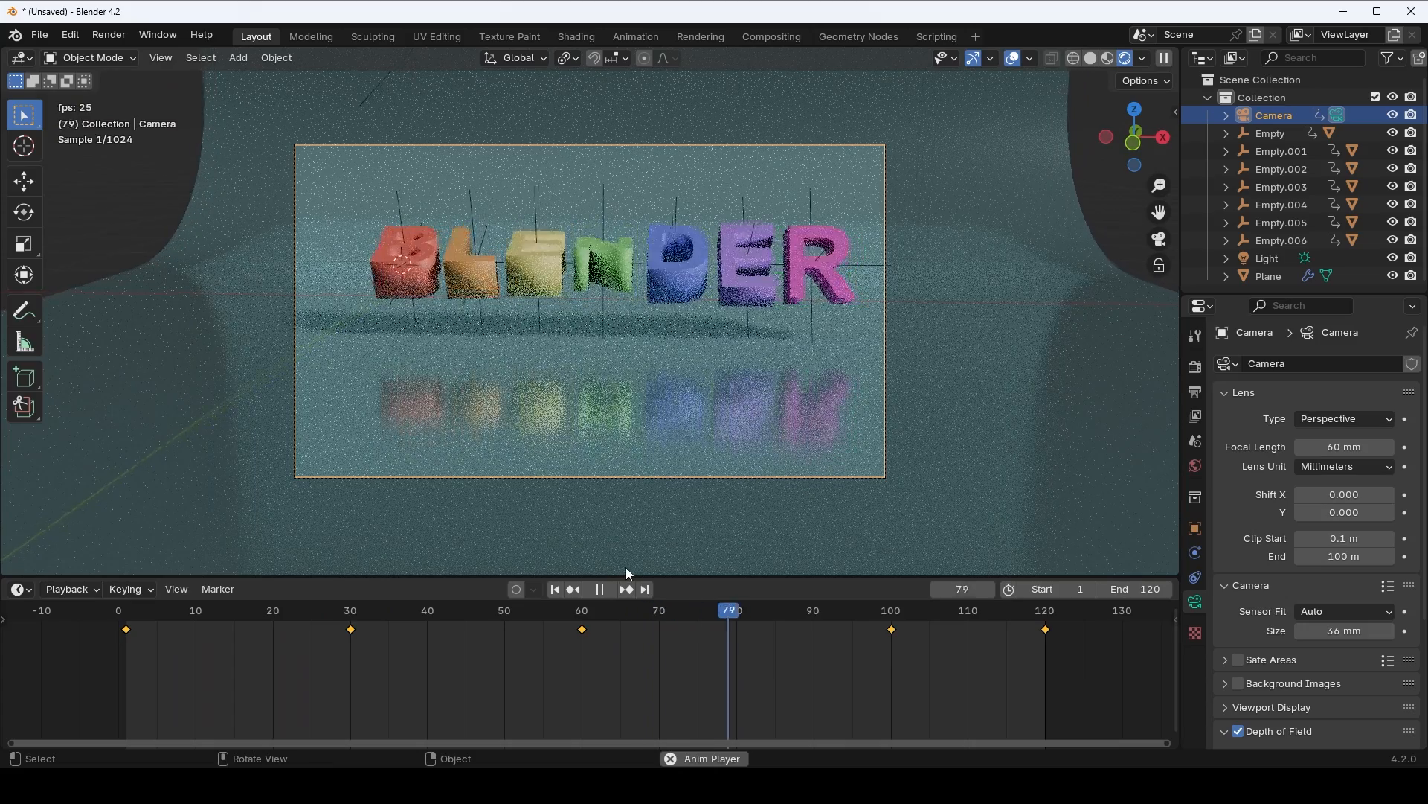
{"action": "key", "text": "space"}
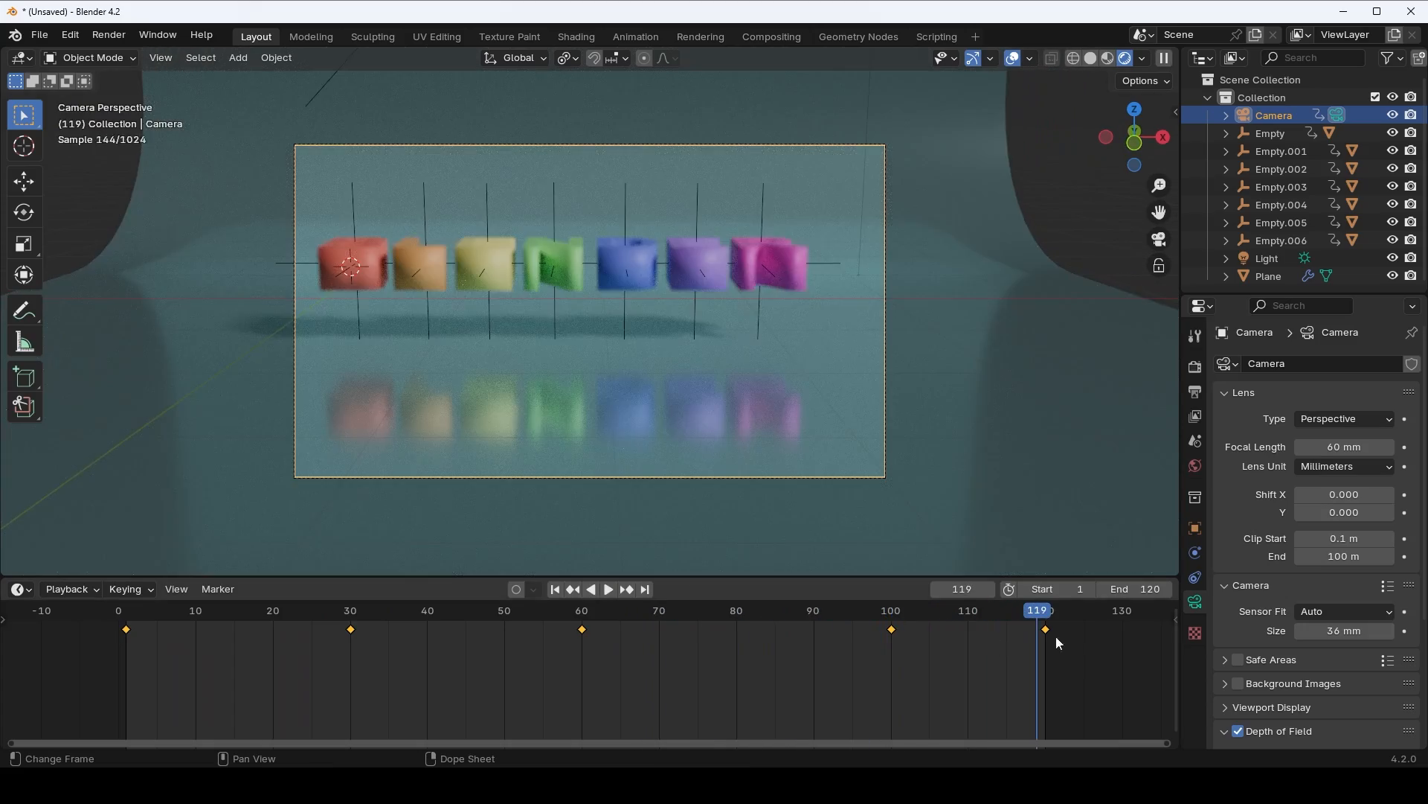
{"action": "left_click_drag", "start_coordinate": [1043, 613], "coordinate": [821, 644]}
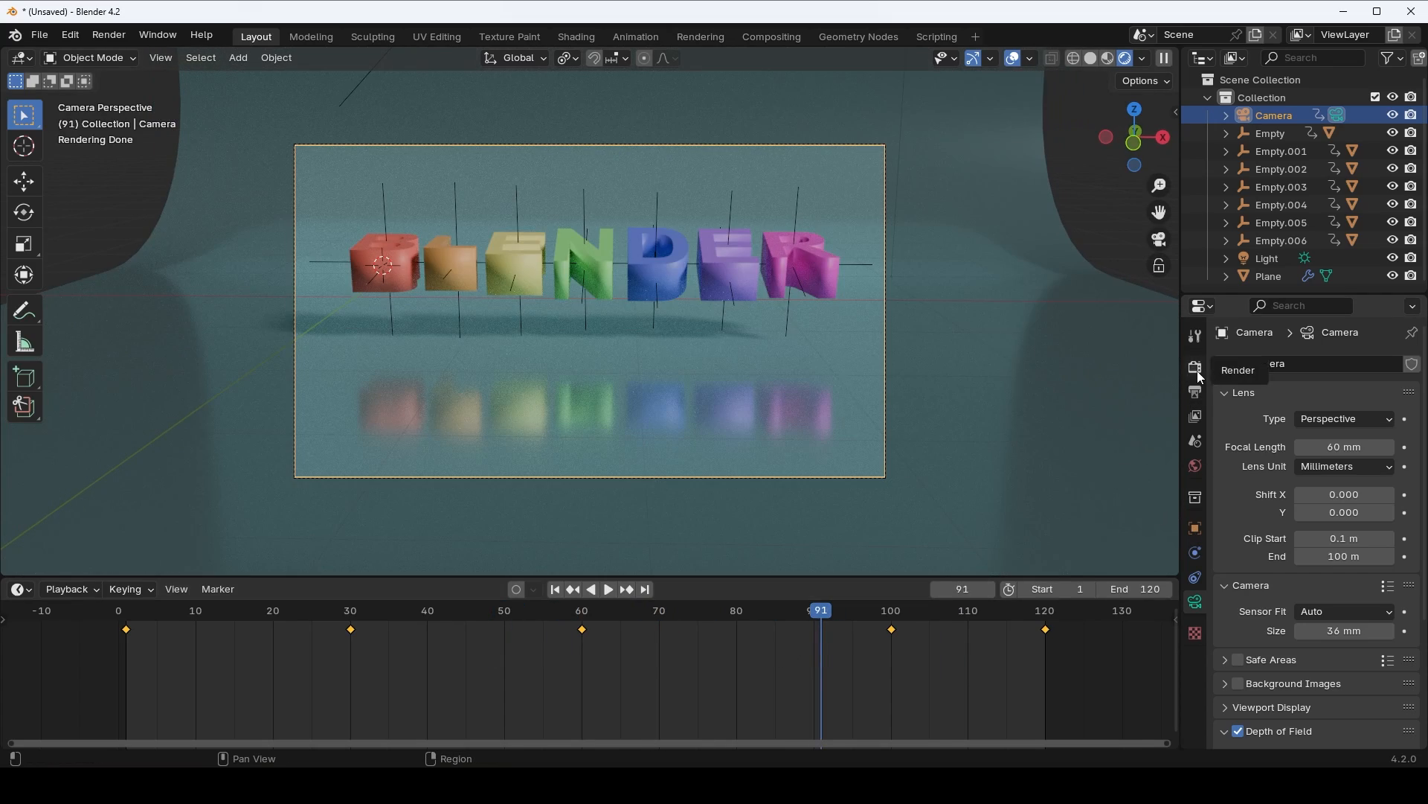
- Set the scene's output frame rate to 30 fps
{"action": "left_click", "coordinate": [1195, 392]}
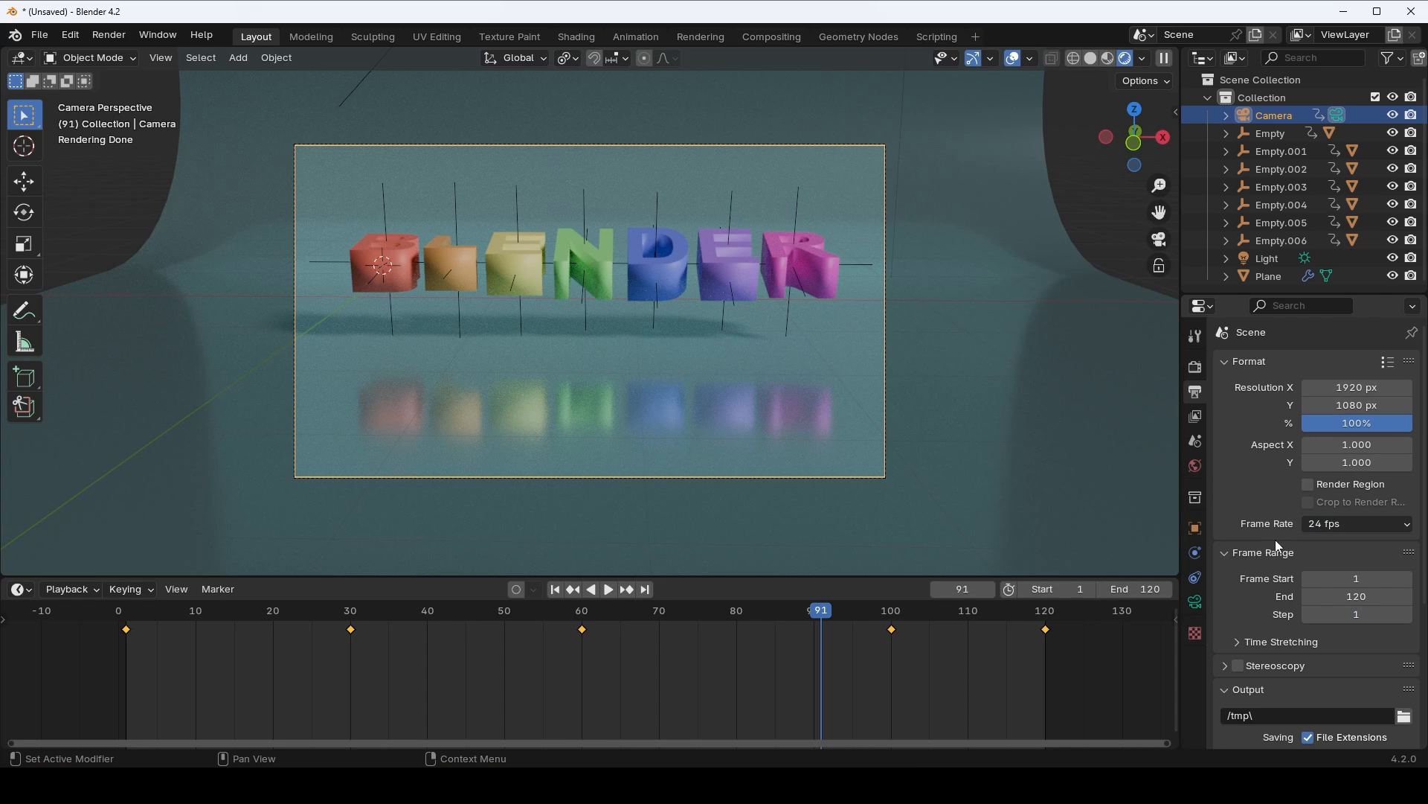
{"action": "left_click", "coordinate": [1372, 525]}
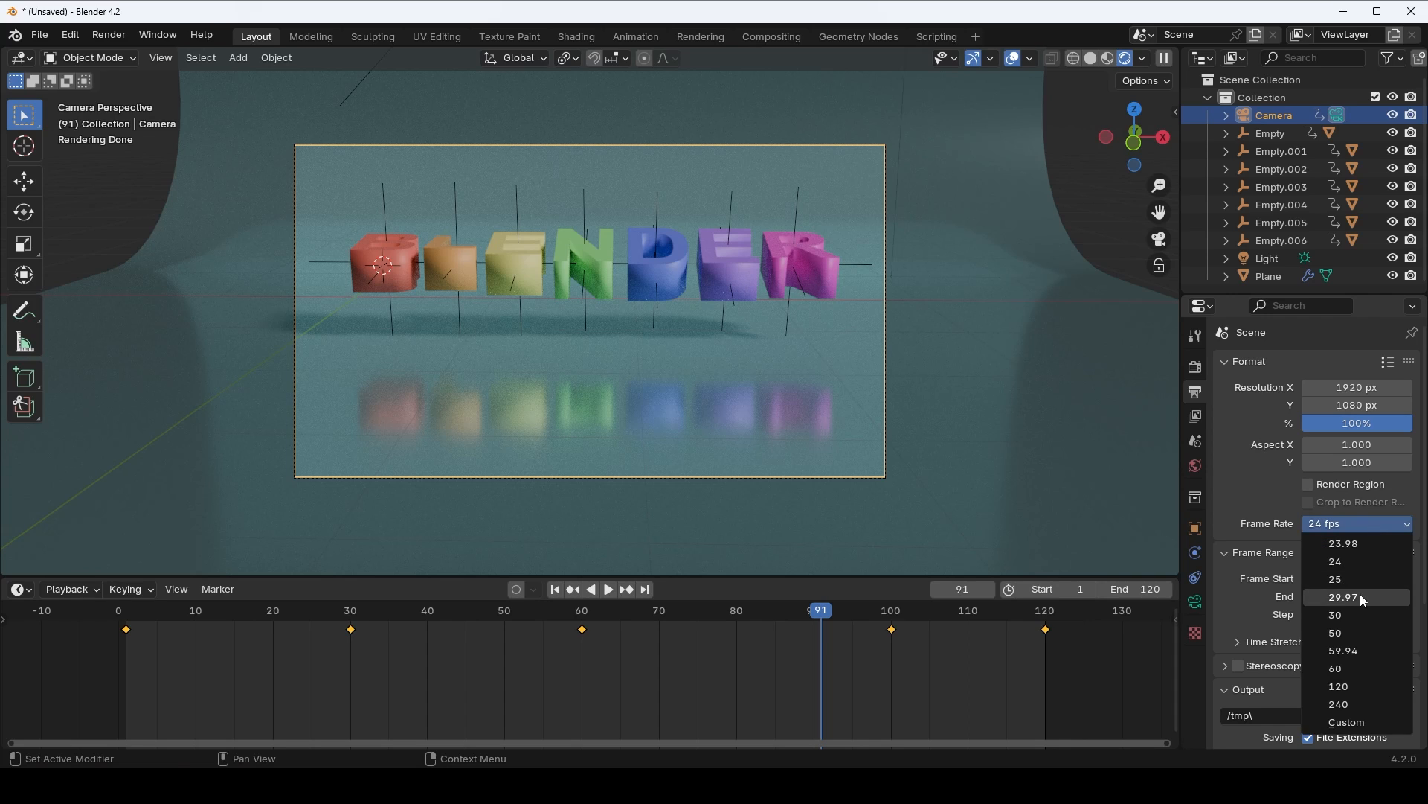
{"action": "left_click", "coordinate": [1357, 614]}
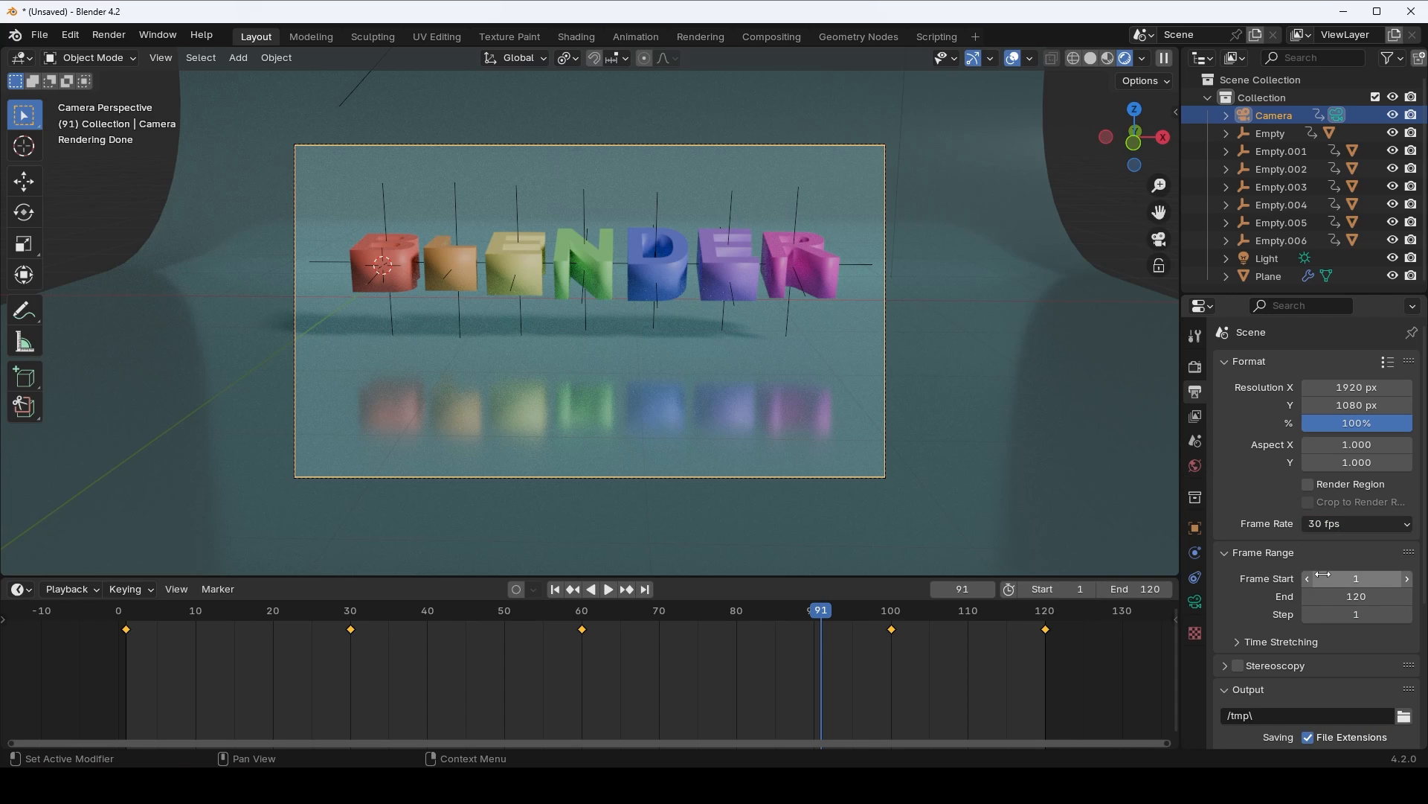
- Set the render output path to the test_text folder in Documents, with PNG as the file format
{"action": "scroll", "coordinate": [1340, 552], "scroll_direction": "down", "scroll_amount": 6}
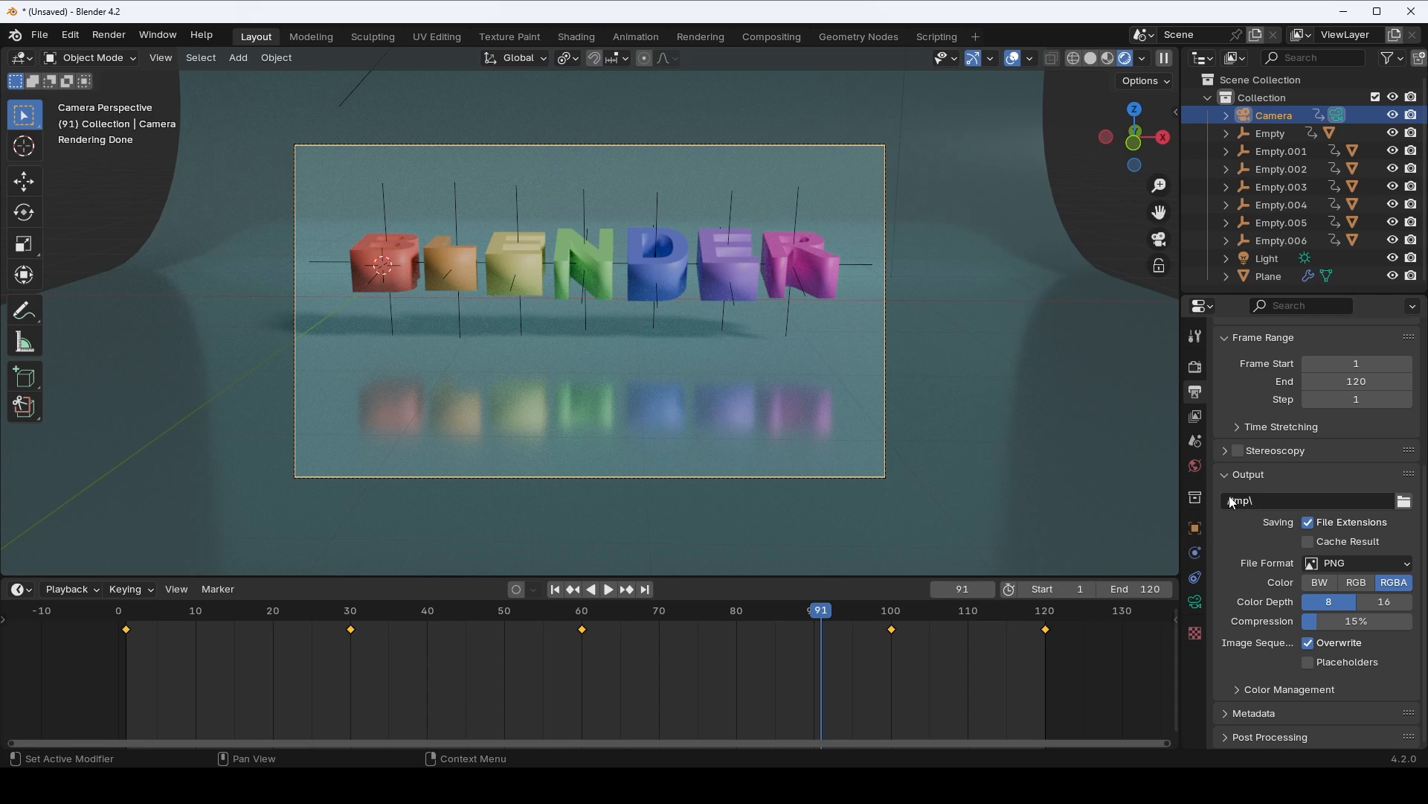
{"action": "left_click", "coordinate": [1404, 502]}
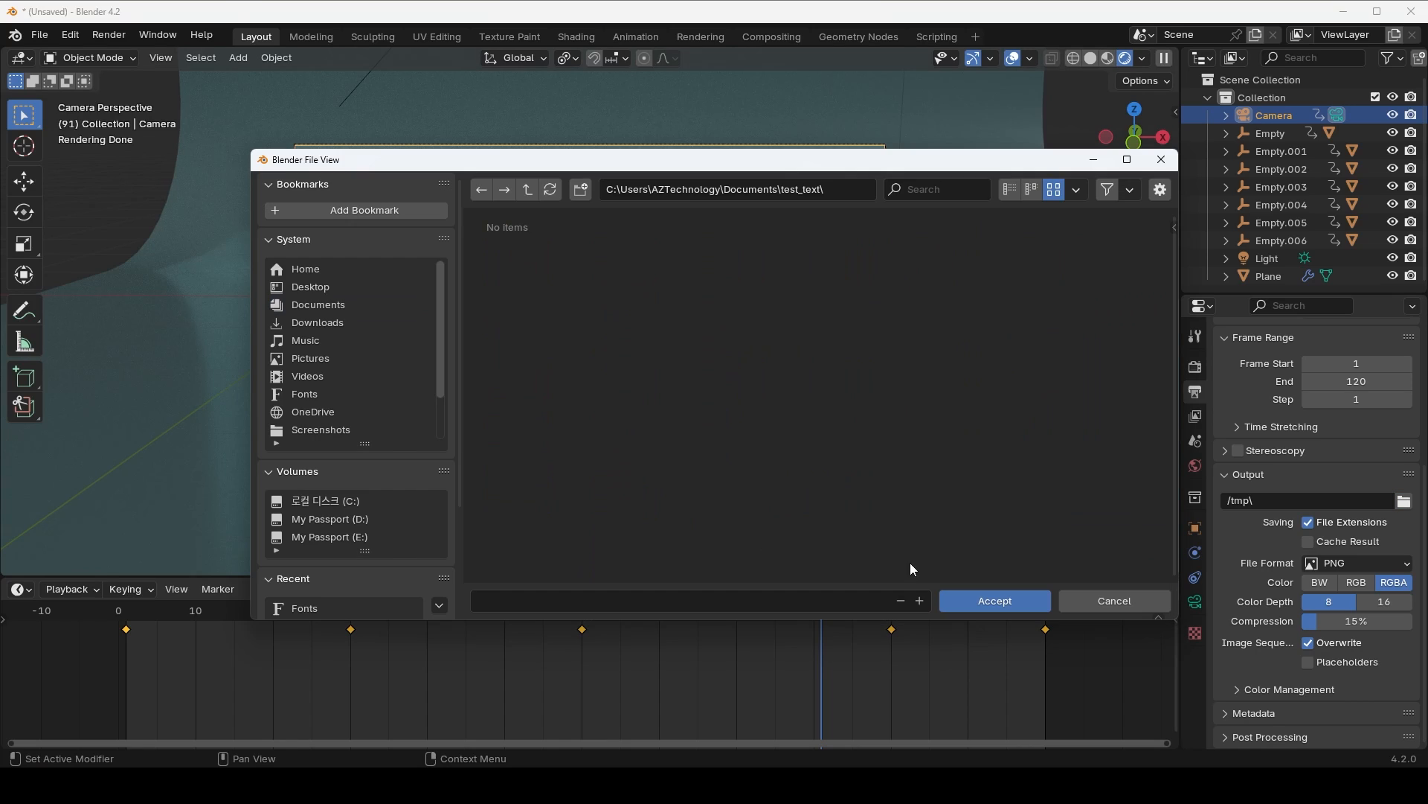
{"action": "left_click", "coordinate": [1000, 601]}
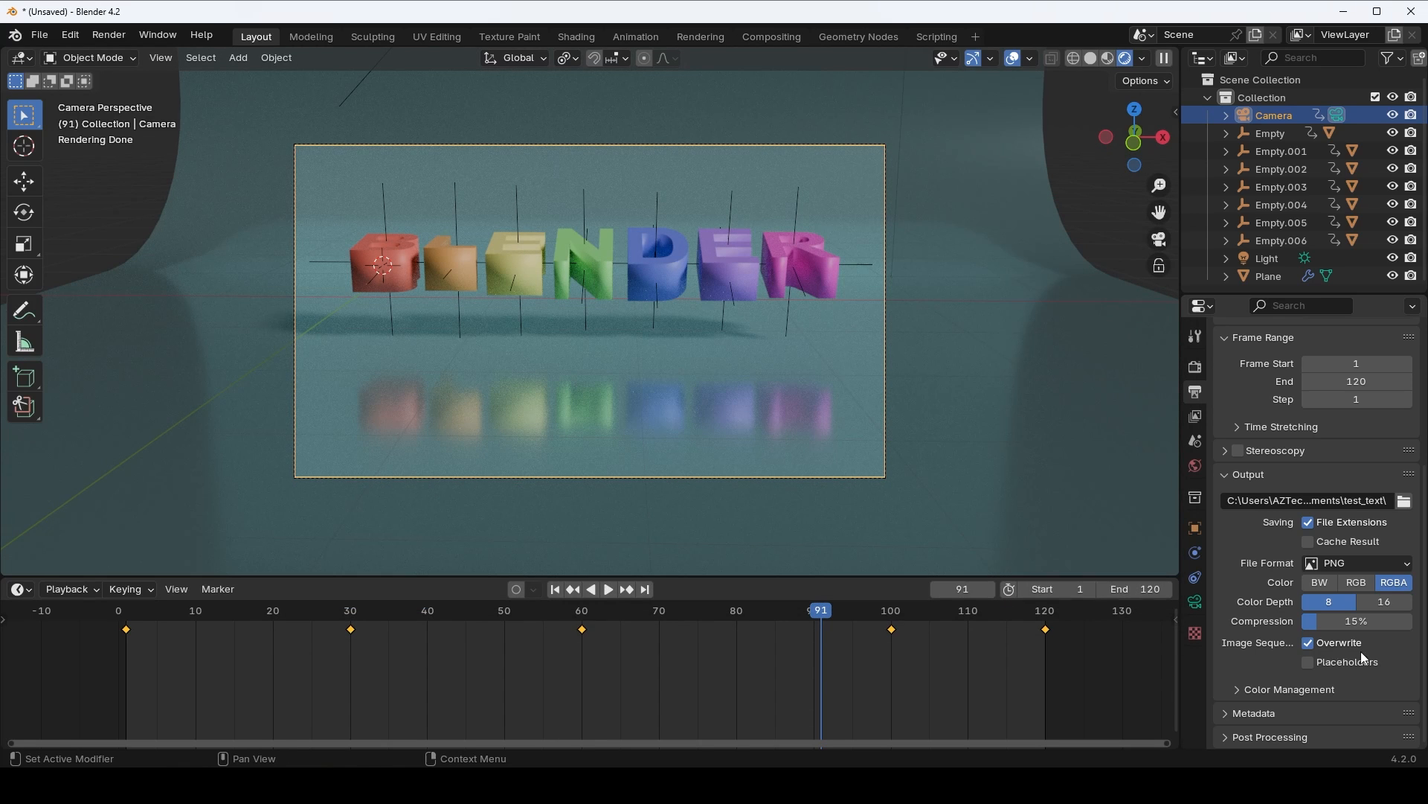
{"action": "left_click", "coordinate": [1351, 565]}
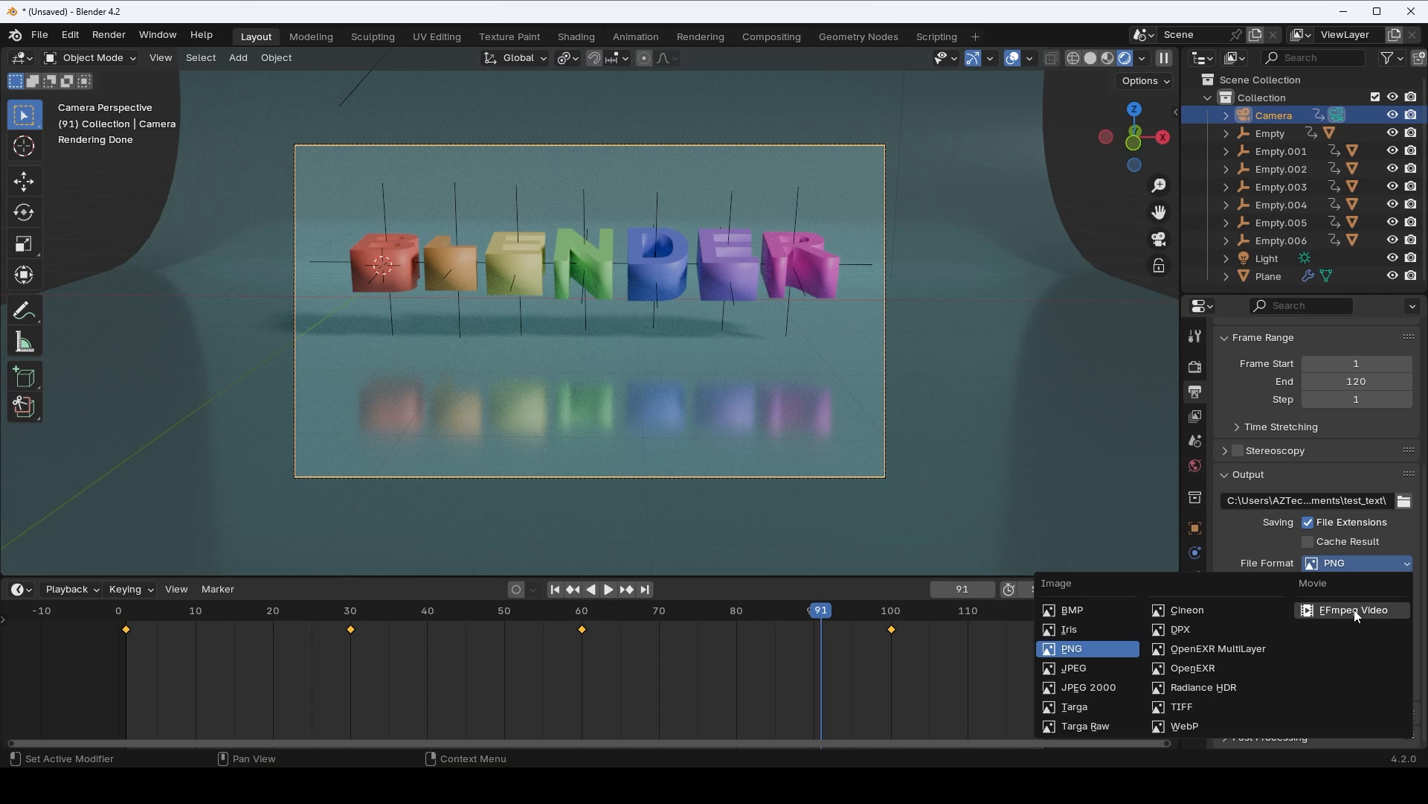
{"action": "left_click", "coordinate": [1074, 651]}
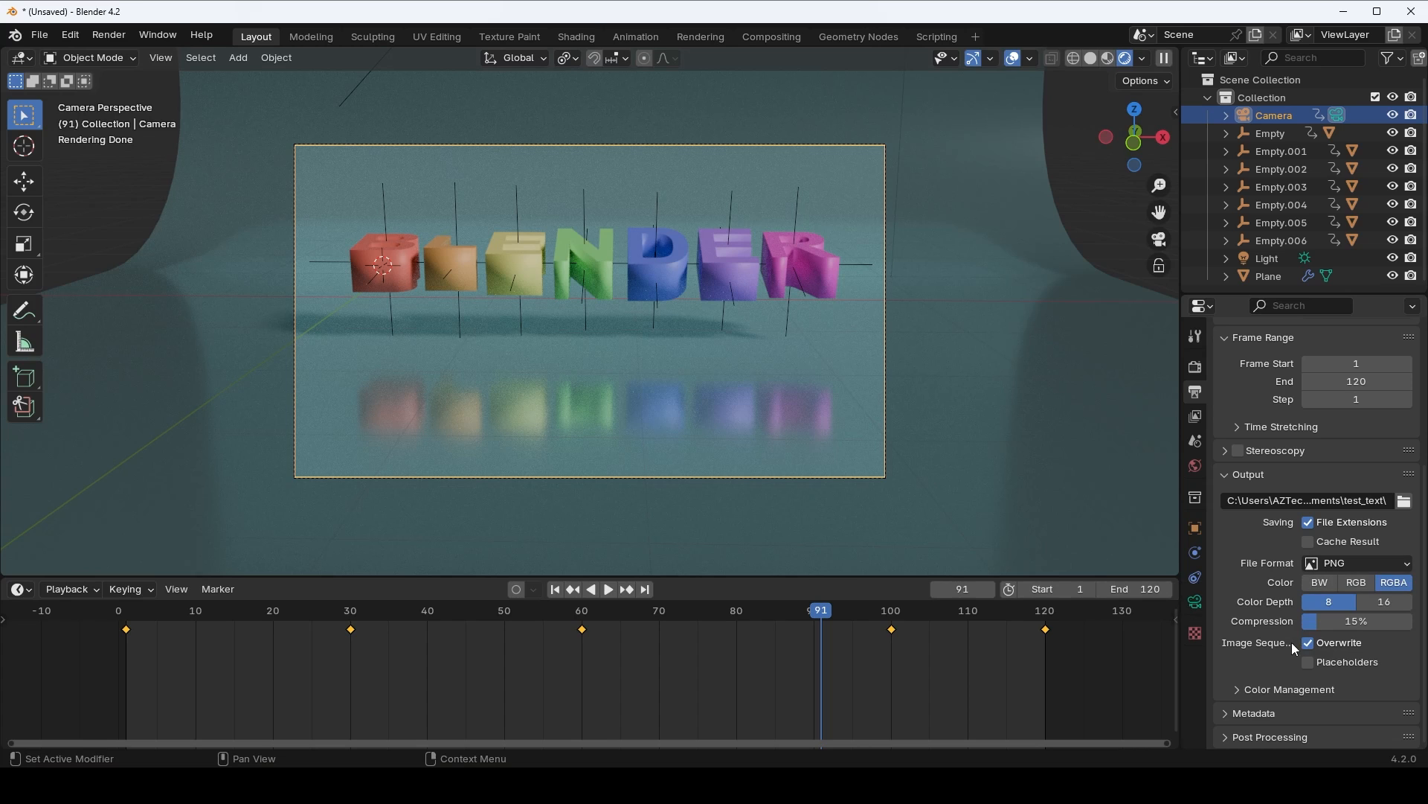
- Return to frame 1 and set the Cycles viewport sampling to a maximum of 128 samples
{"action": "key", "text": "shift+Left"}
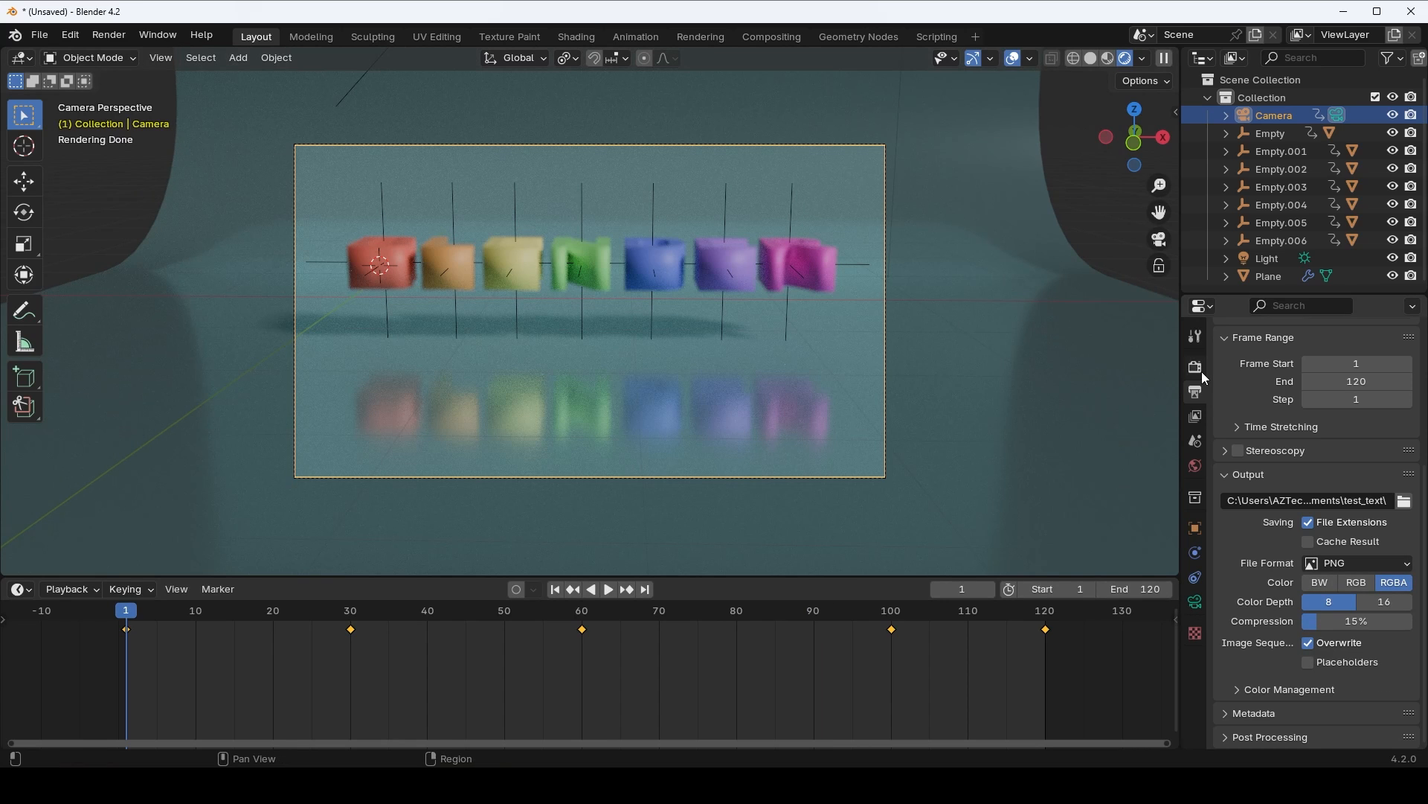
{"action": "left_click", "coordinate": [1200, 369]}
{"action": "scroll", "coordinate": [1234, 398], "scroll_direction": "up", "scroll_amount": 5}
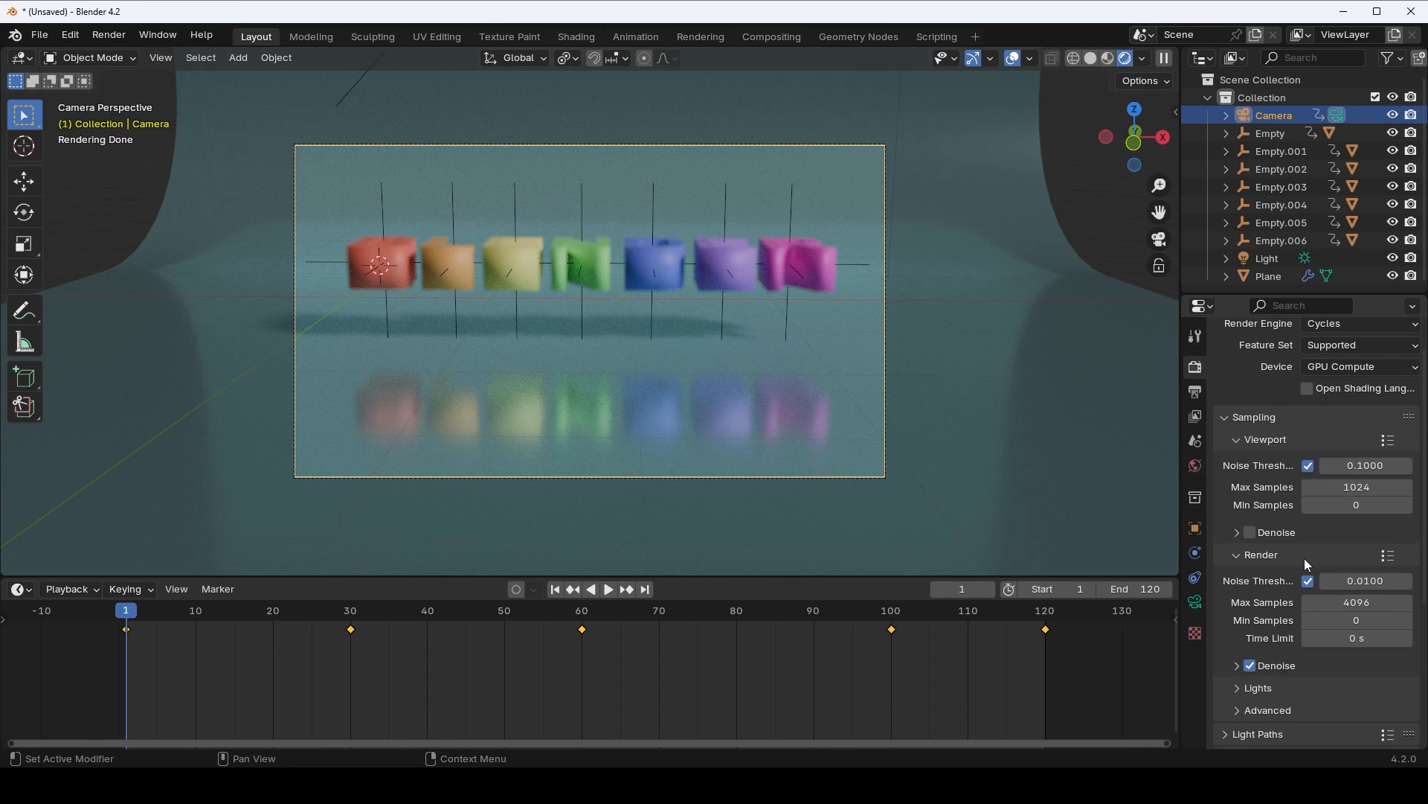
{"action": "scroll", "coordinate": [1305, 558], "scroll_direction": "up", "scroll_amount": 1}
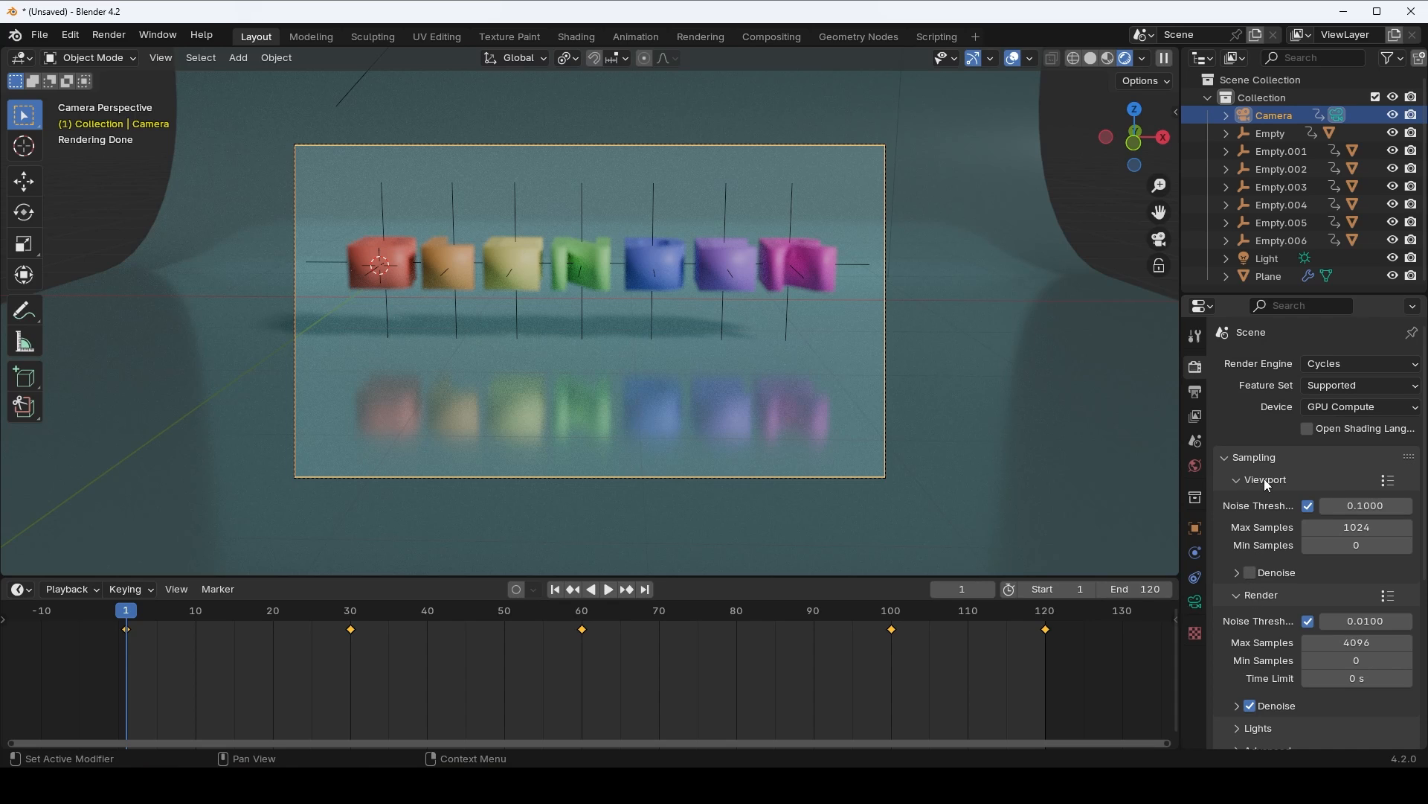
{"action": "left_click", "coordinate": [1364, 530]}
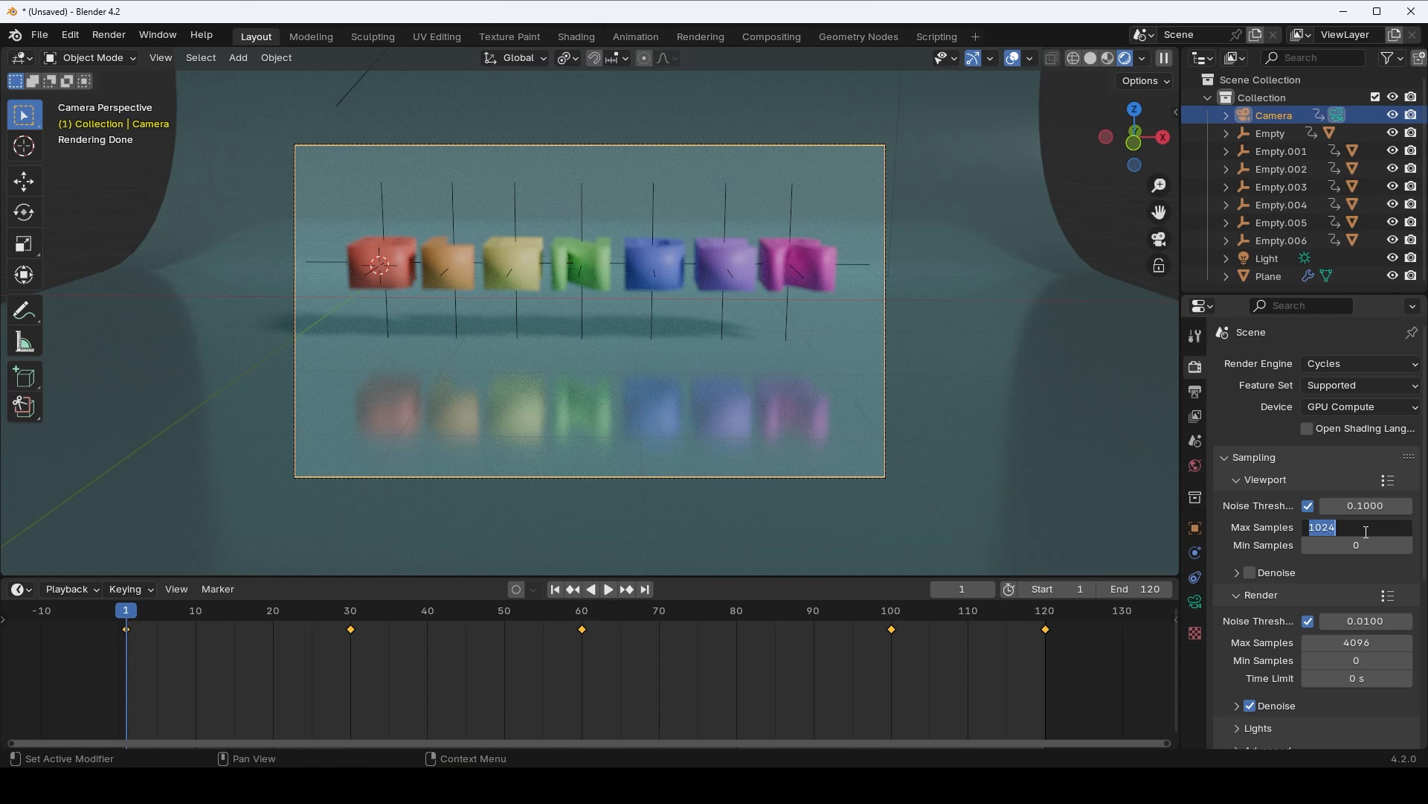
{"action": "type", "text": "128"}
{"action": "key", "text": "Return"}
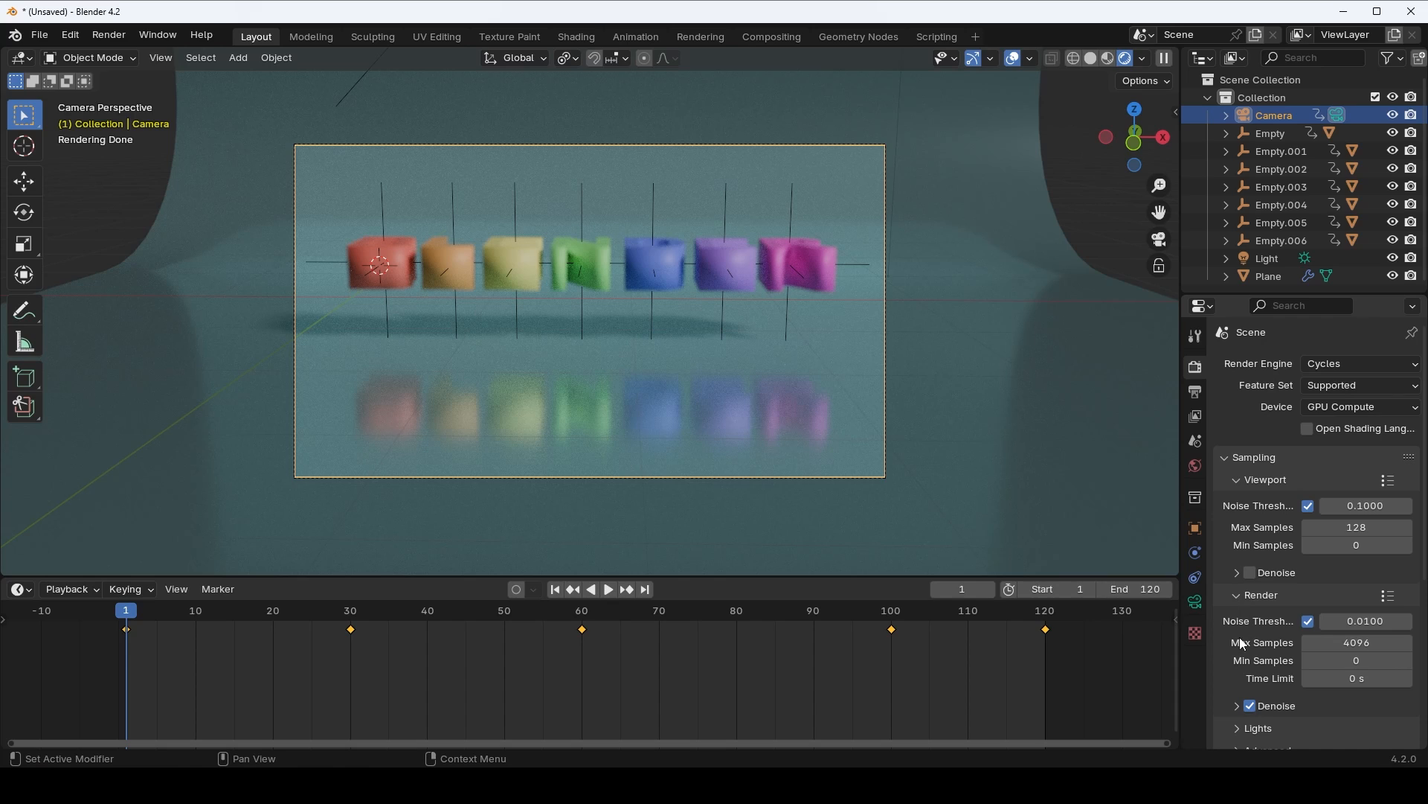
- Set the maximum samples for the final Cycles render to 128
{"action": "left_click", "coordinate": [1361, 645]}
{"action": "type", "text": "128"}
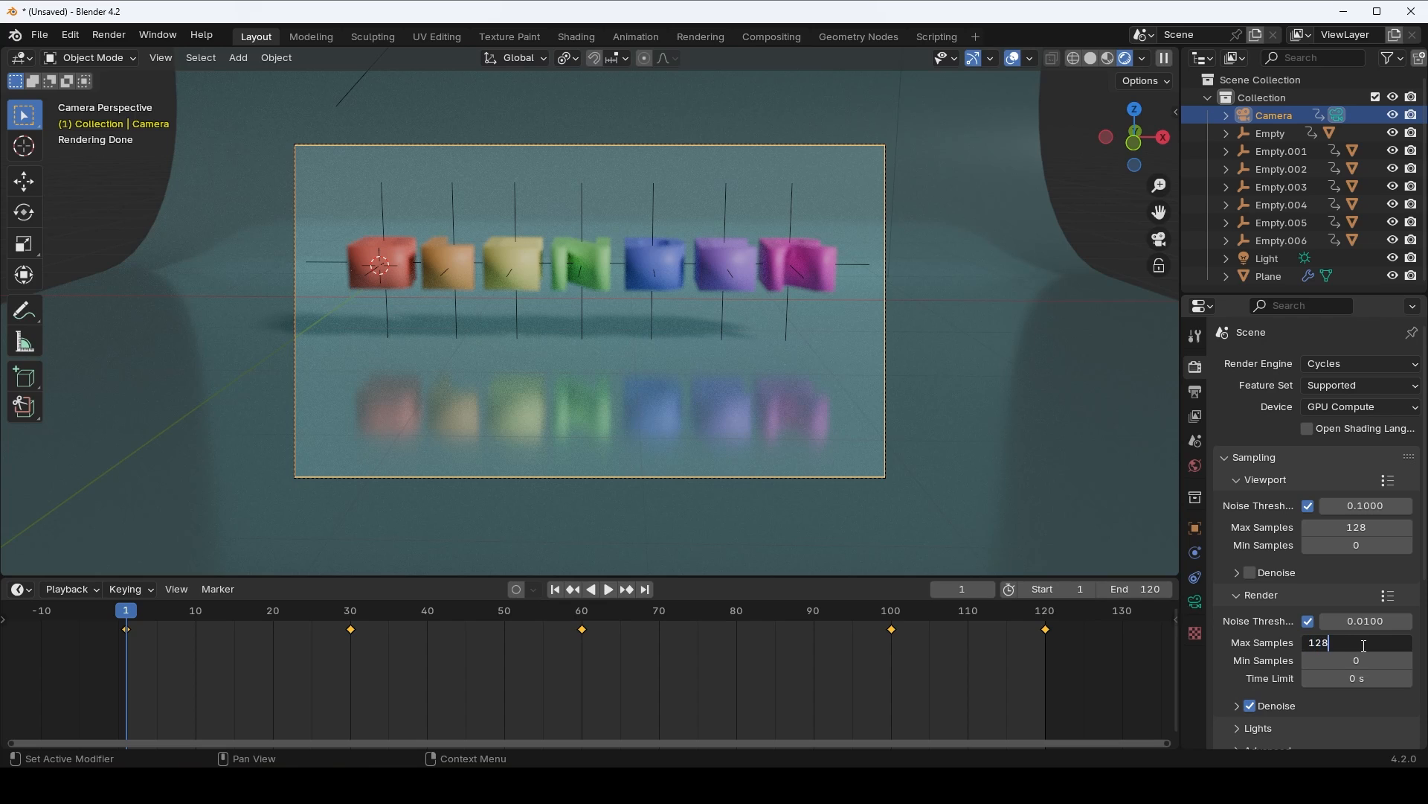
{"action": "key", "text": "Return"}
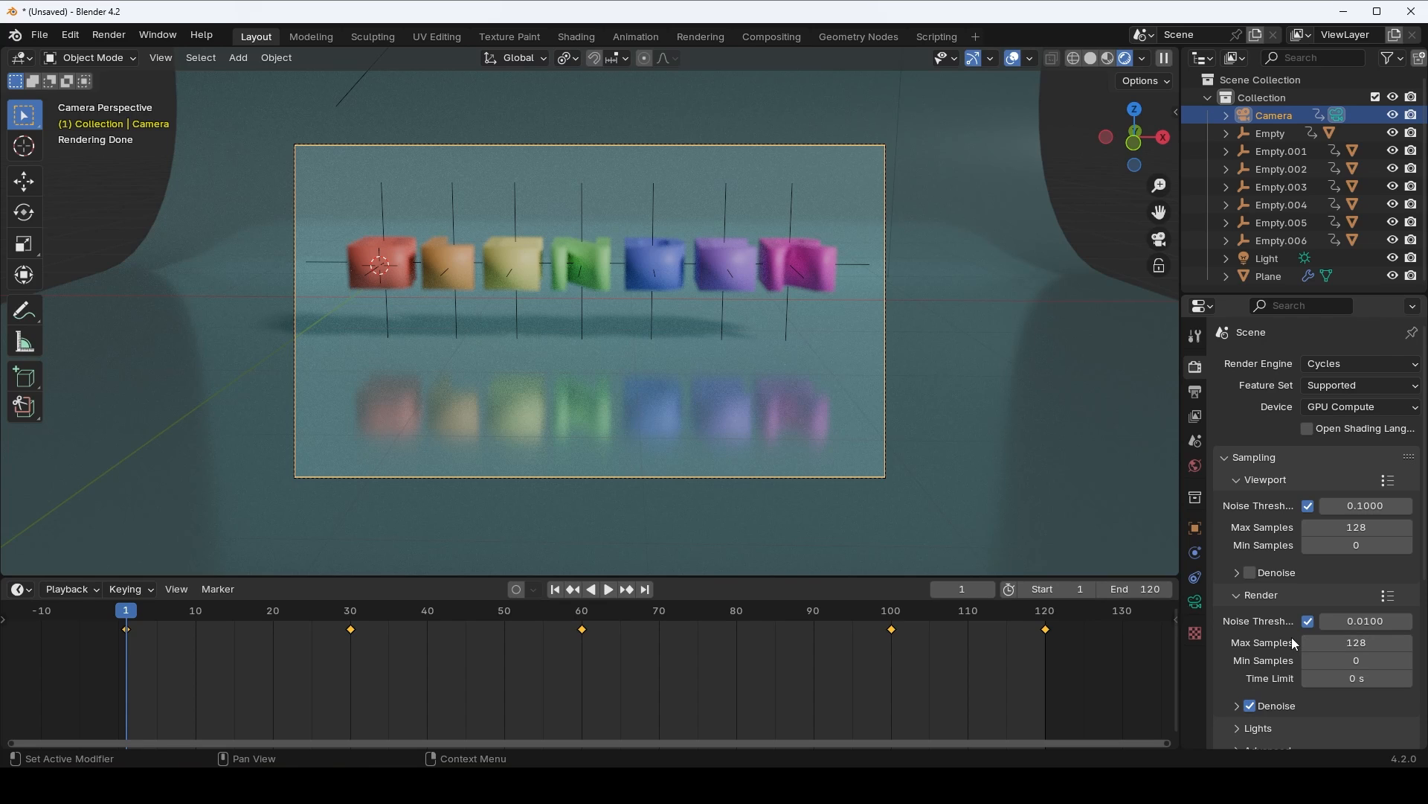
{"action": "scroll", "coordinate": [1253, 647], "scroll_direction": "down", "scroll_amount": 2}
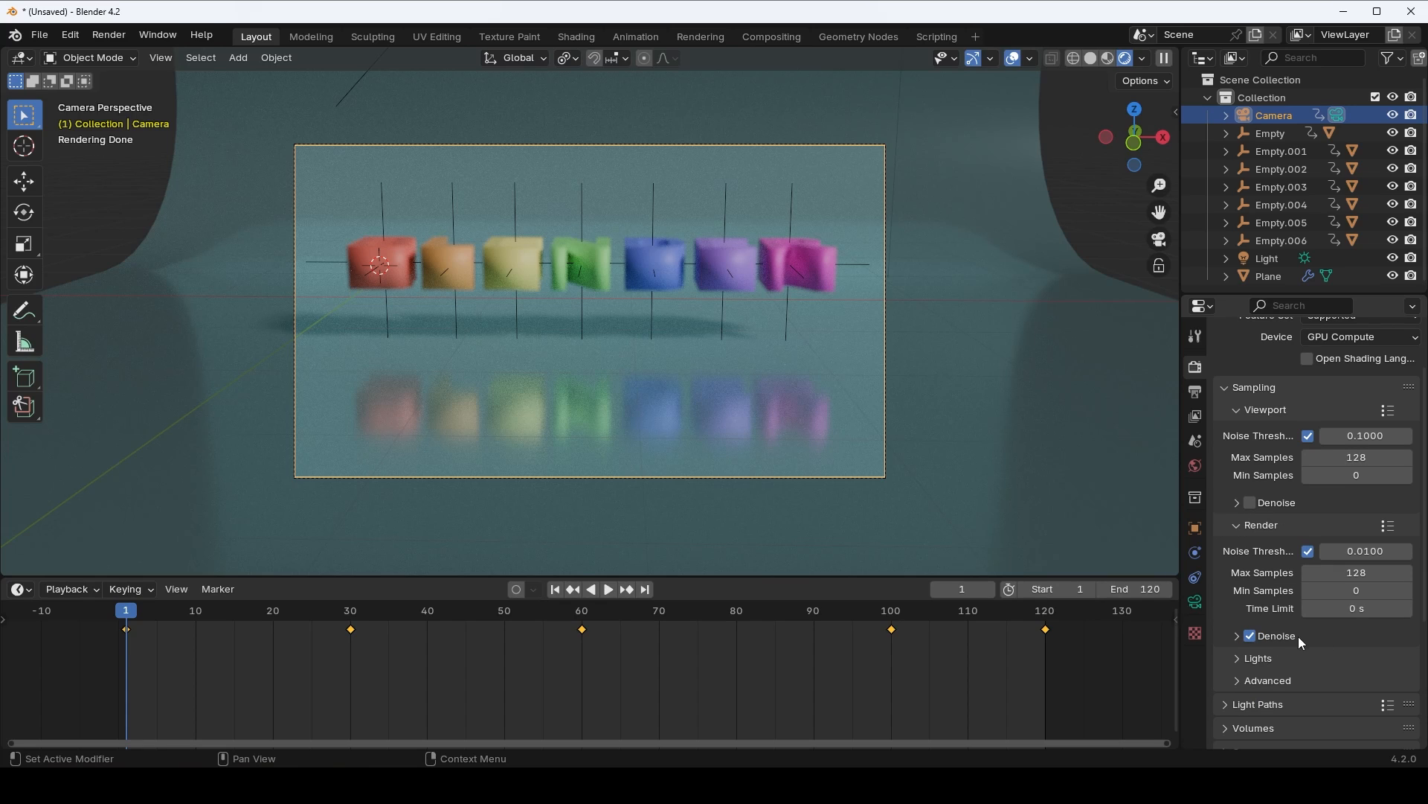
{"action": "scroll", "coordinate": [1297, 637], "scroll_direction": "down", "scroll_amount": 1}
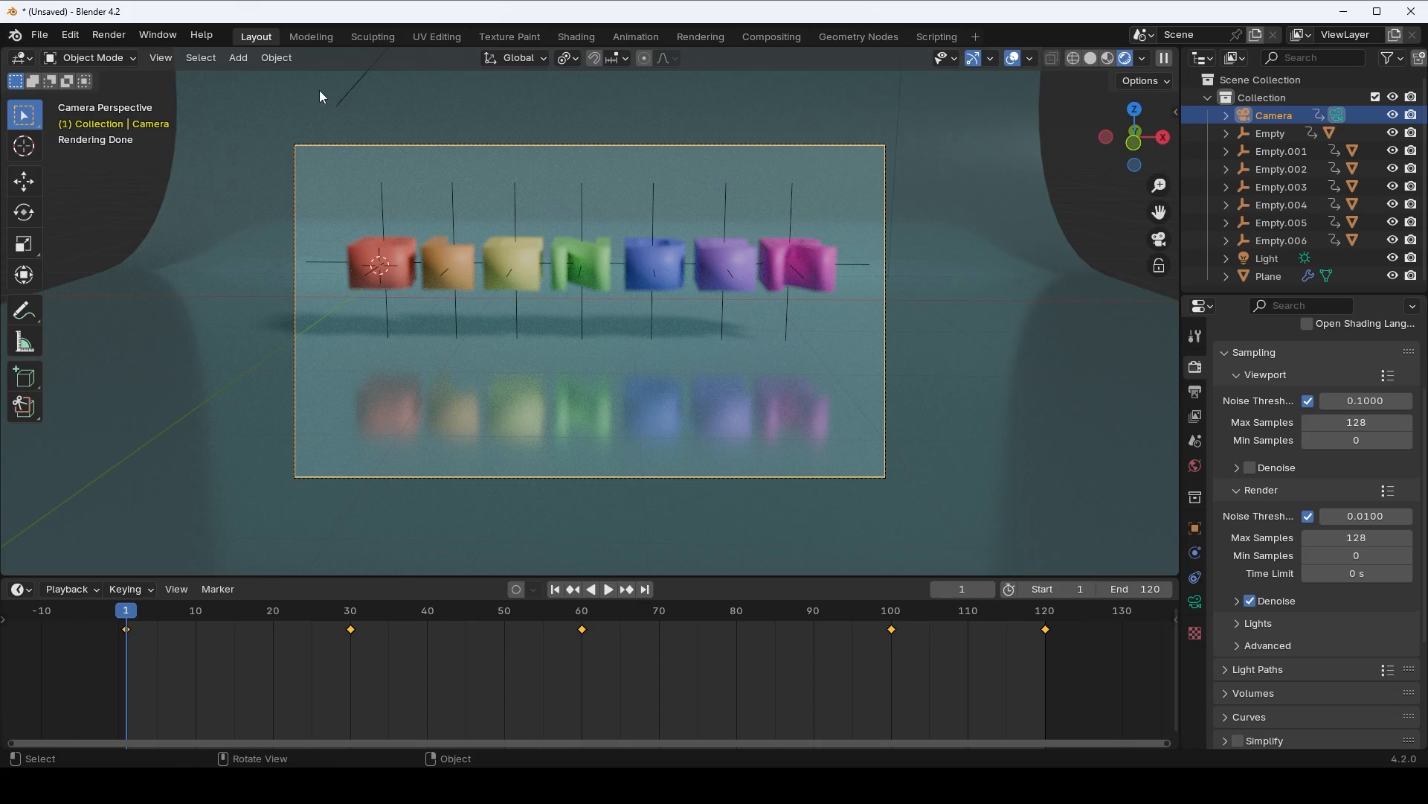
- Render a still test image of frame 1, inspect it, and close Task Manager and the render result
{"action": "left_click", "coordinate": [108, 35]}
{"action": "left_click", "coordinate": [159, 55]}
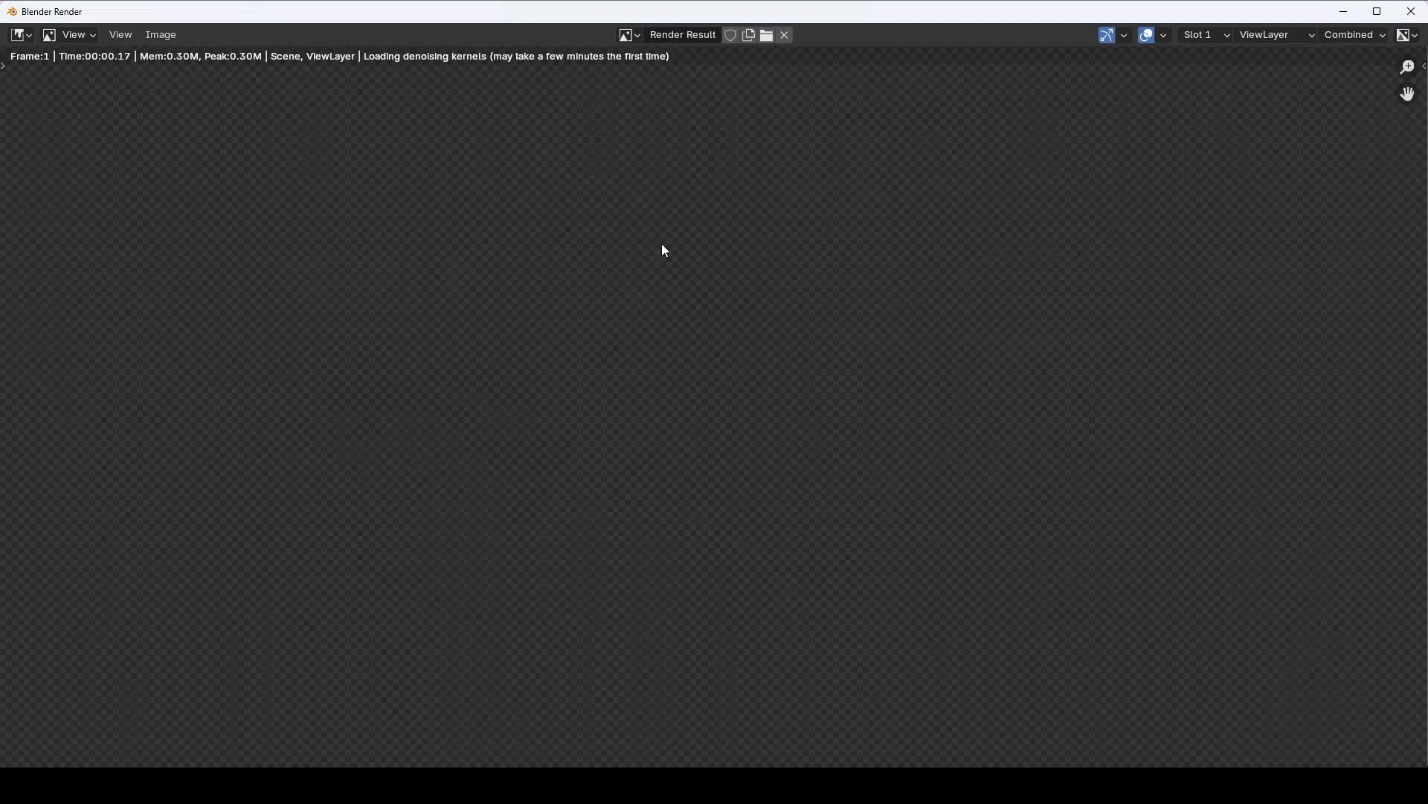
{"action": "scroll", "coordinate": [714, 358], "scroll_direction": "down", "scroll_amount": 1}
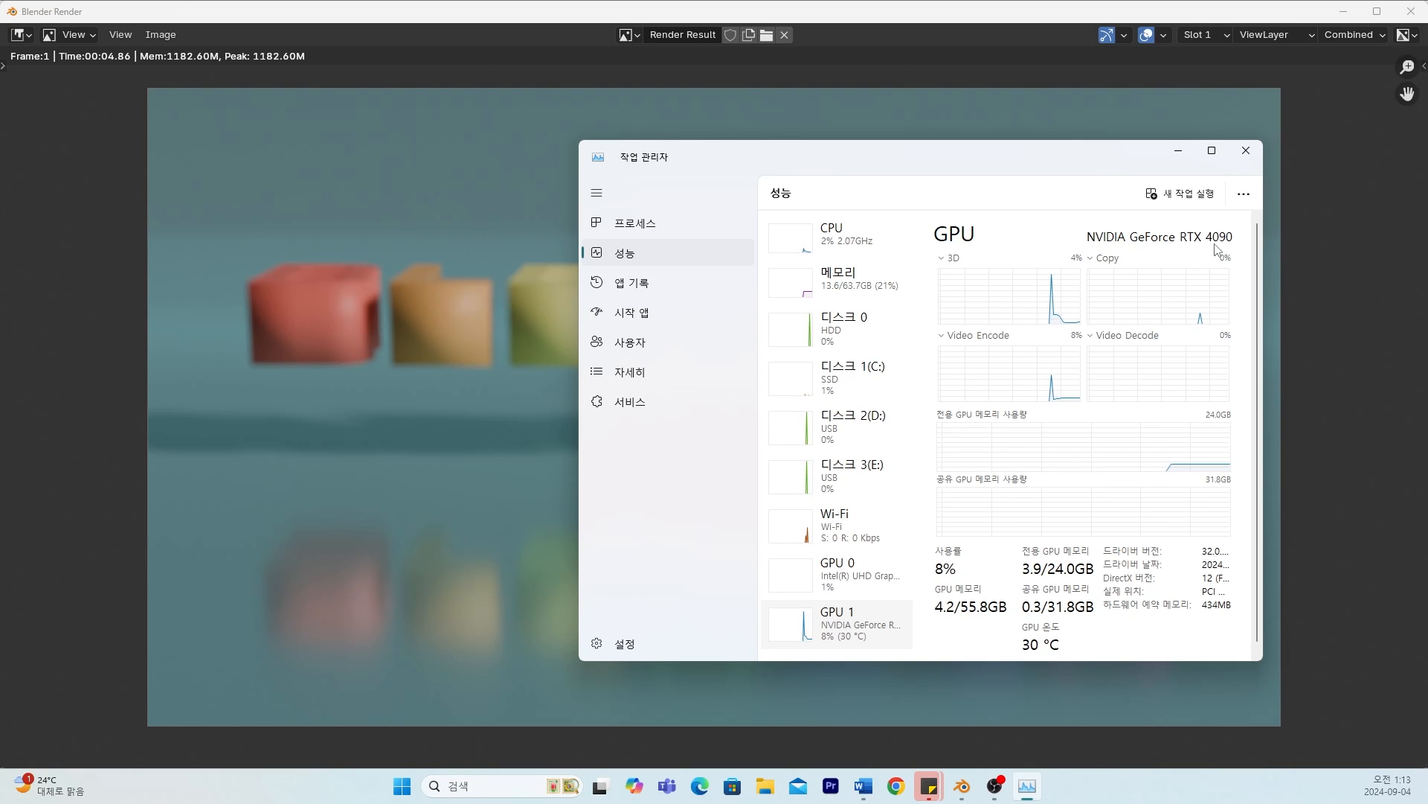
{"action": "left_click", "coordinate": [1254, 153]}
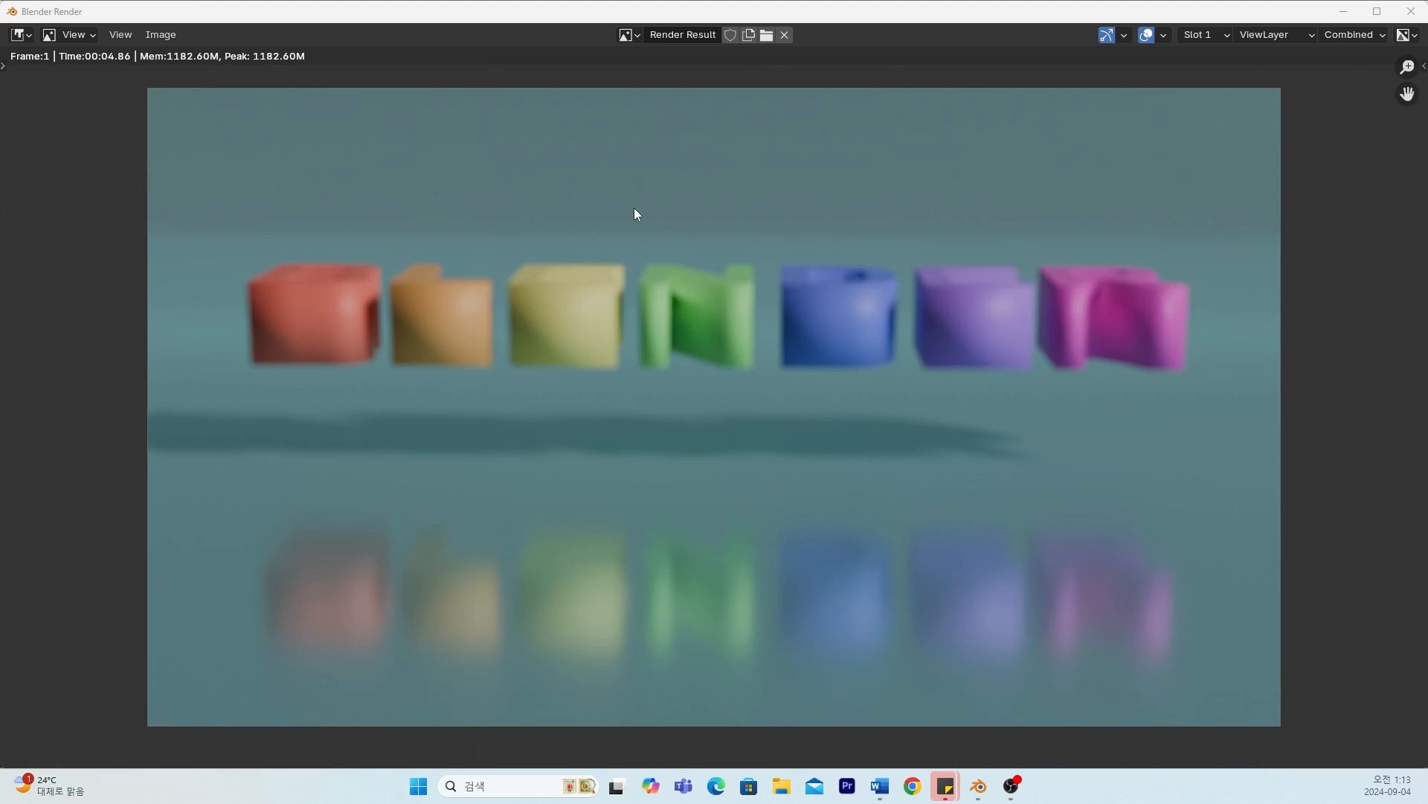
{"action": "left_click", "coordinate": [1411, 11]}
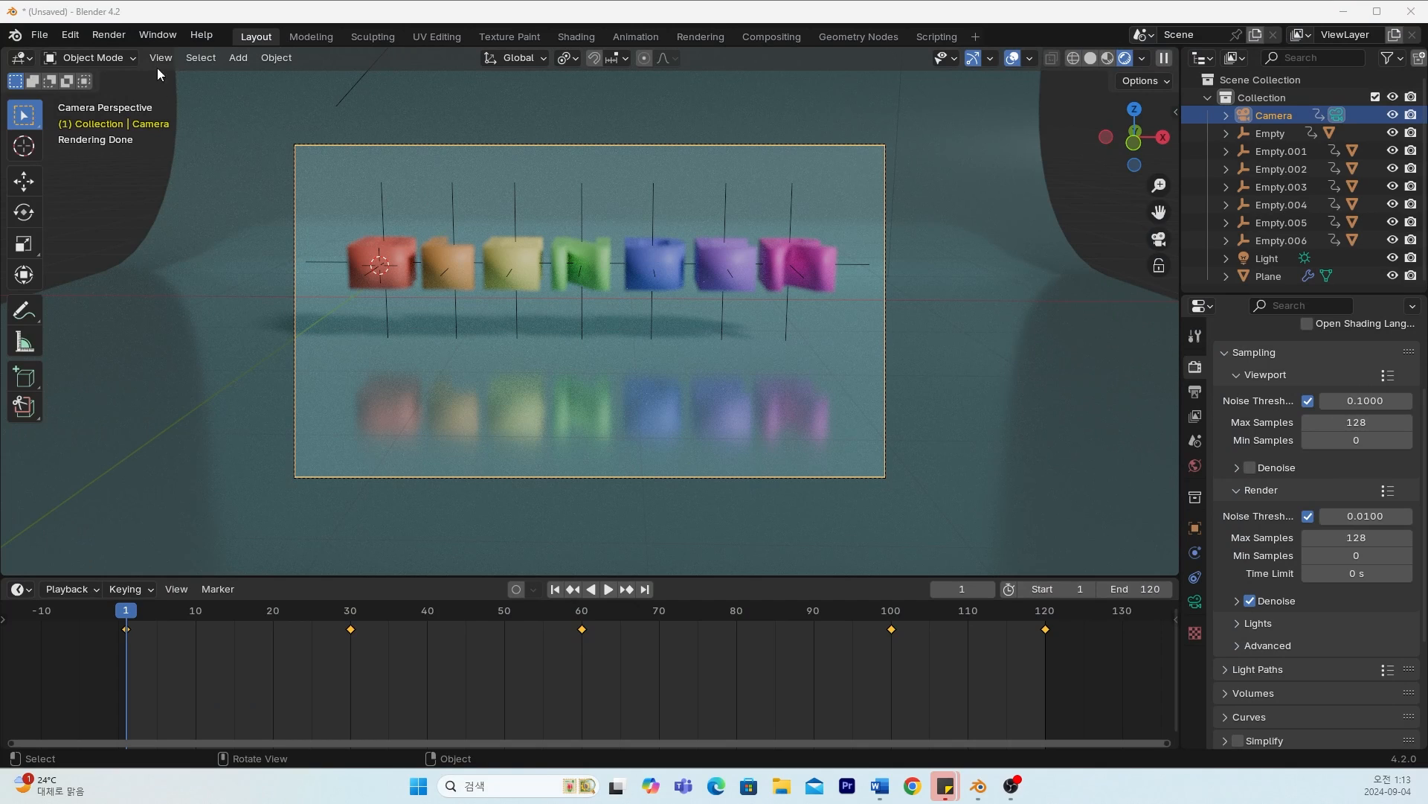
- Start rendering the full animation as an image sequence
{"action": "left_click", "coordinate": [112, 39]}
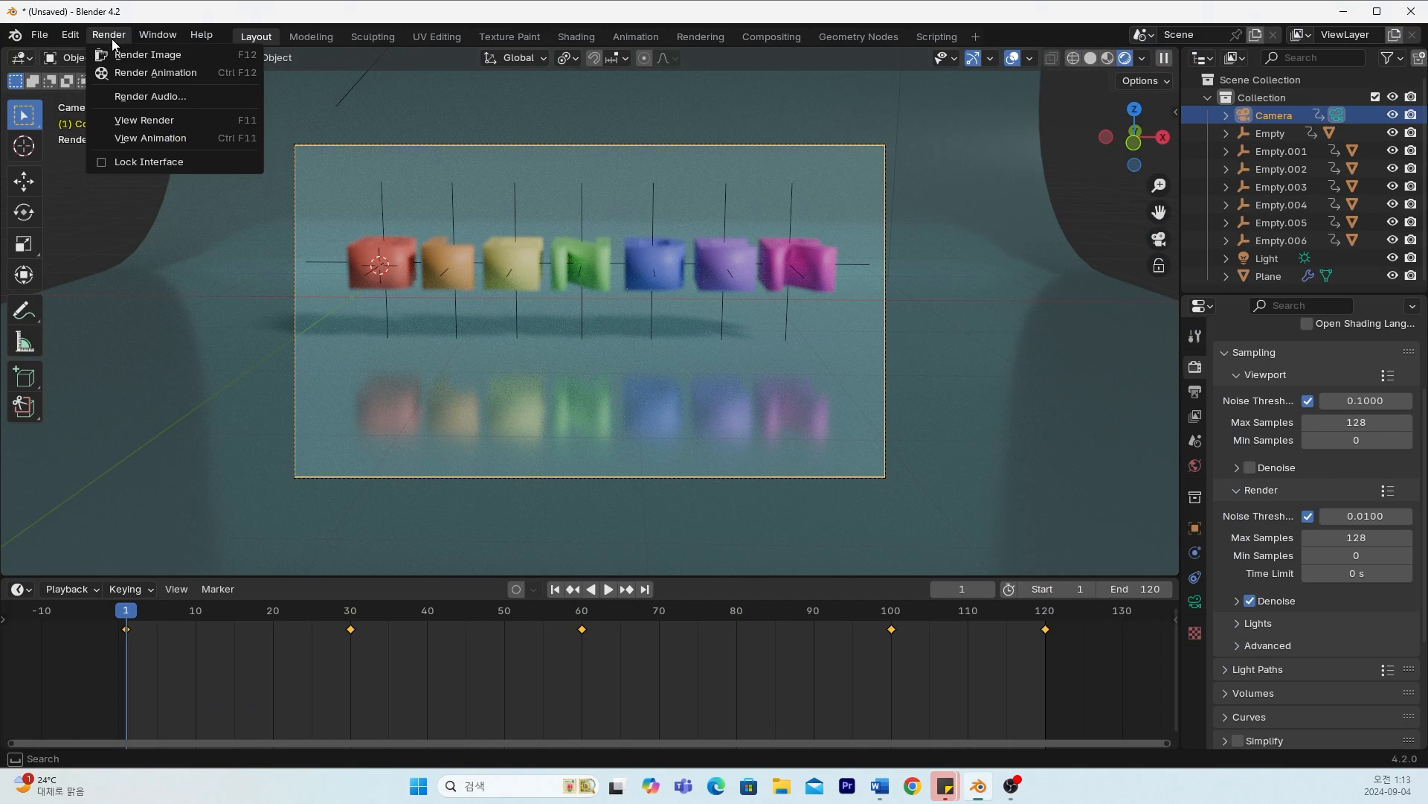
{"action": "left_click", "coordinate": [183, 74]}
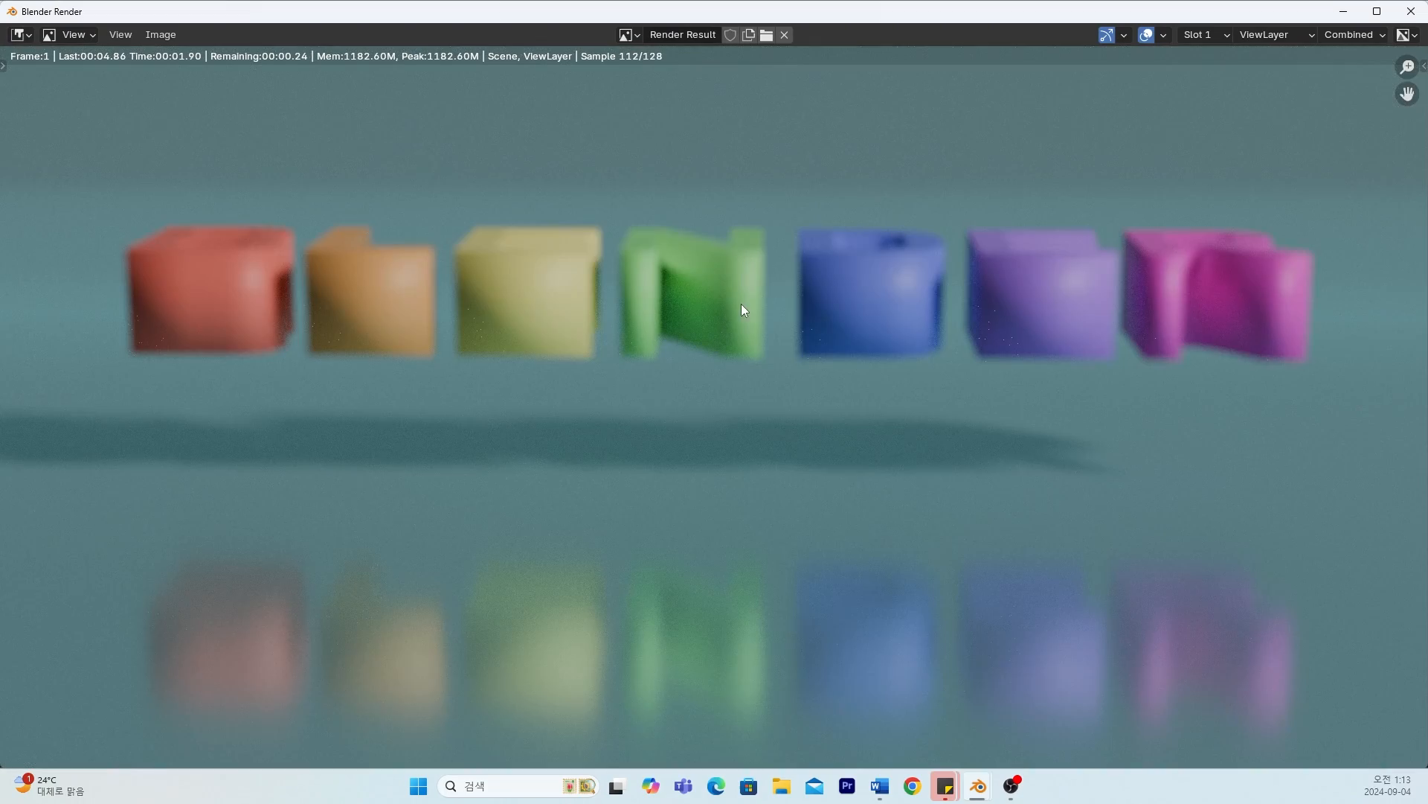